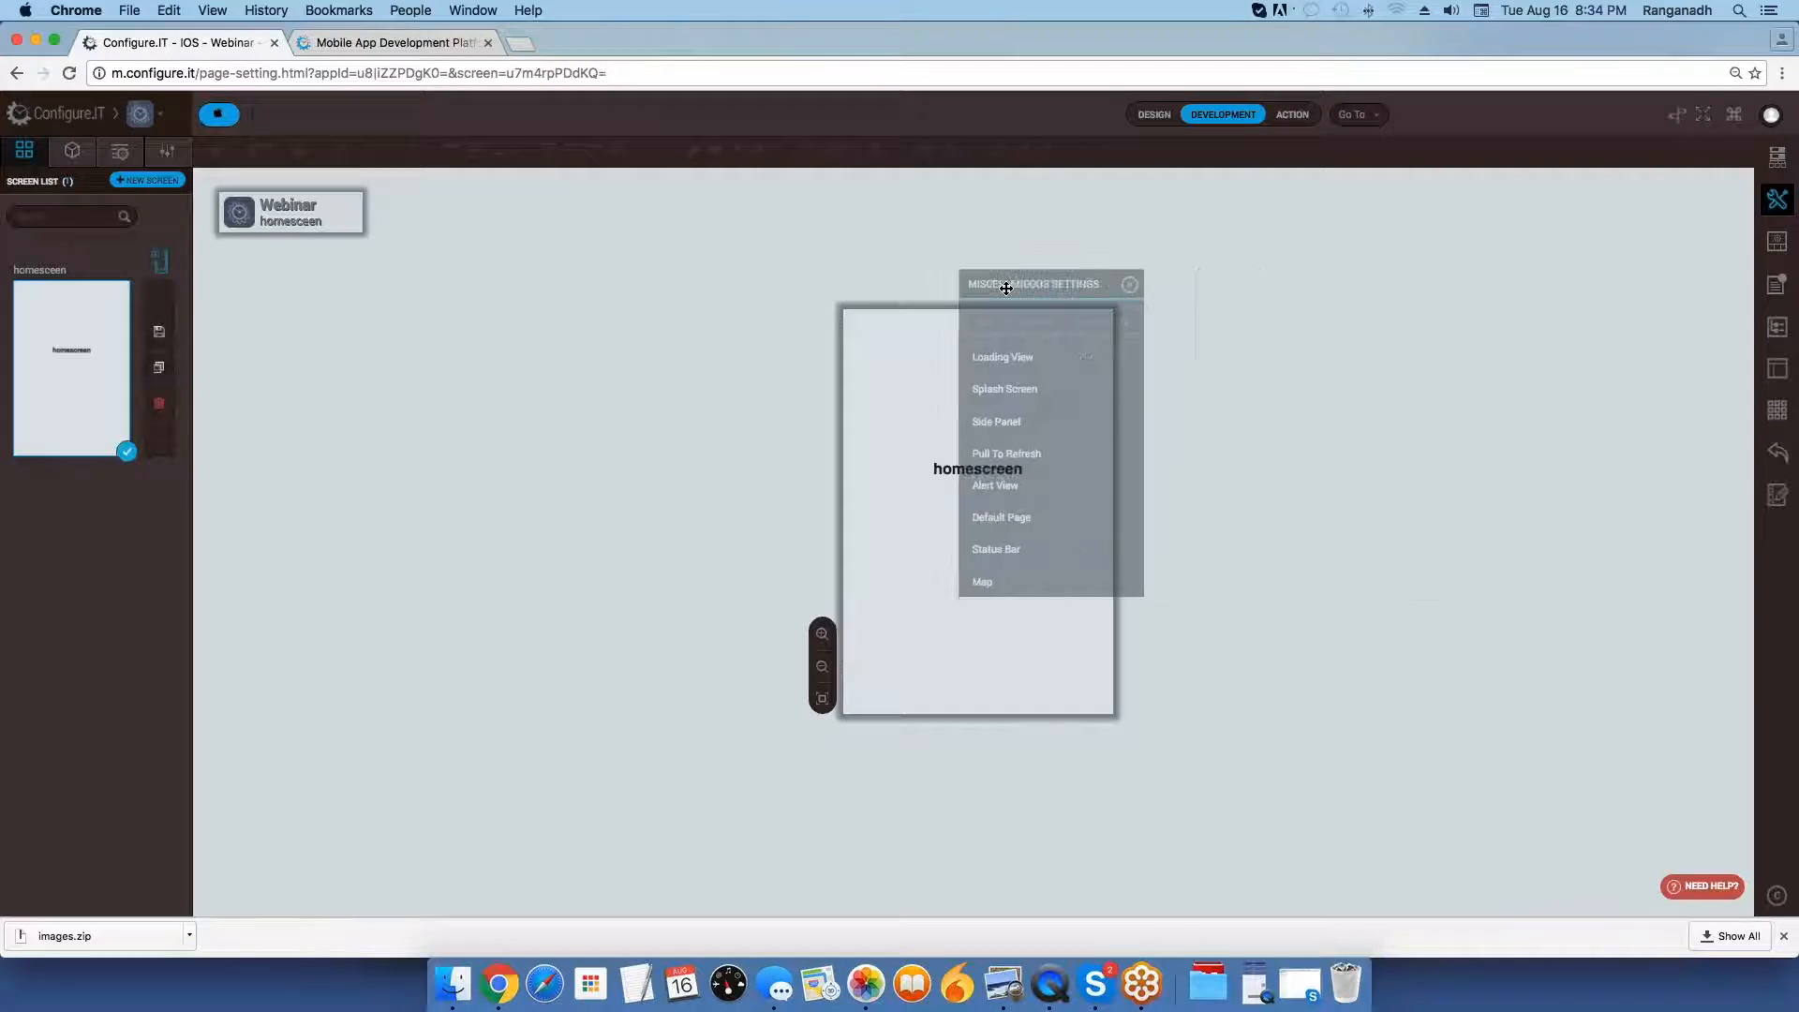
Look through the miscellaneous settings list, and view the loading examples 1loadingview.png and 2loading view1.png in Preview.
scroll(983, 548, down, 2)
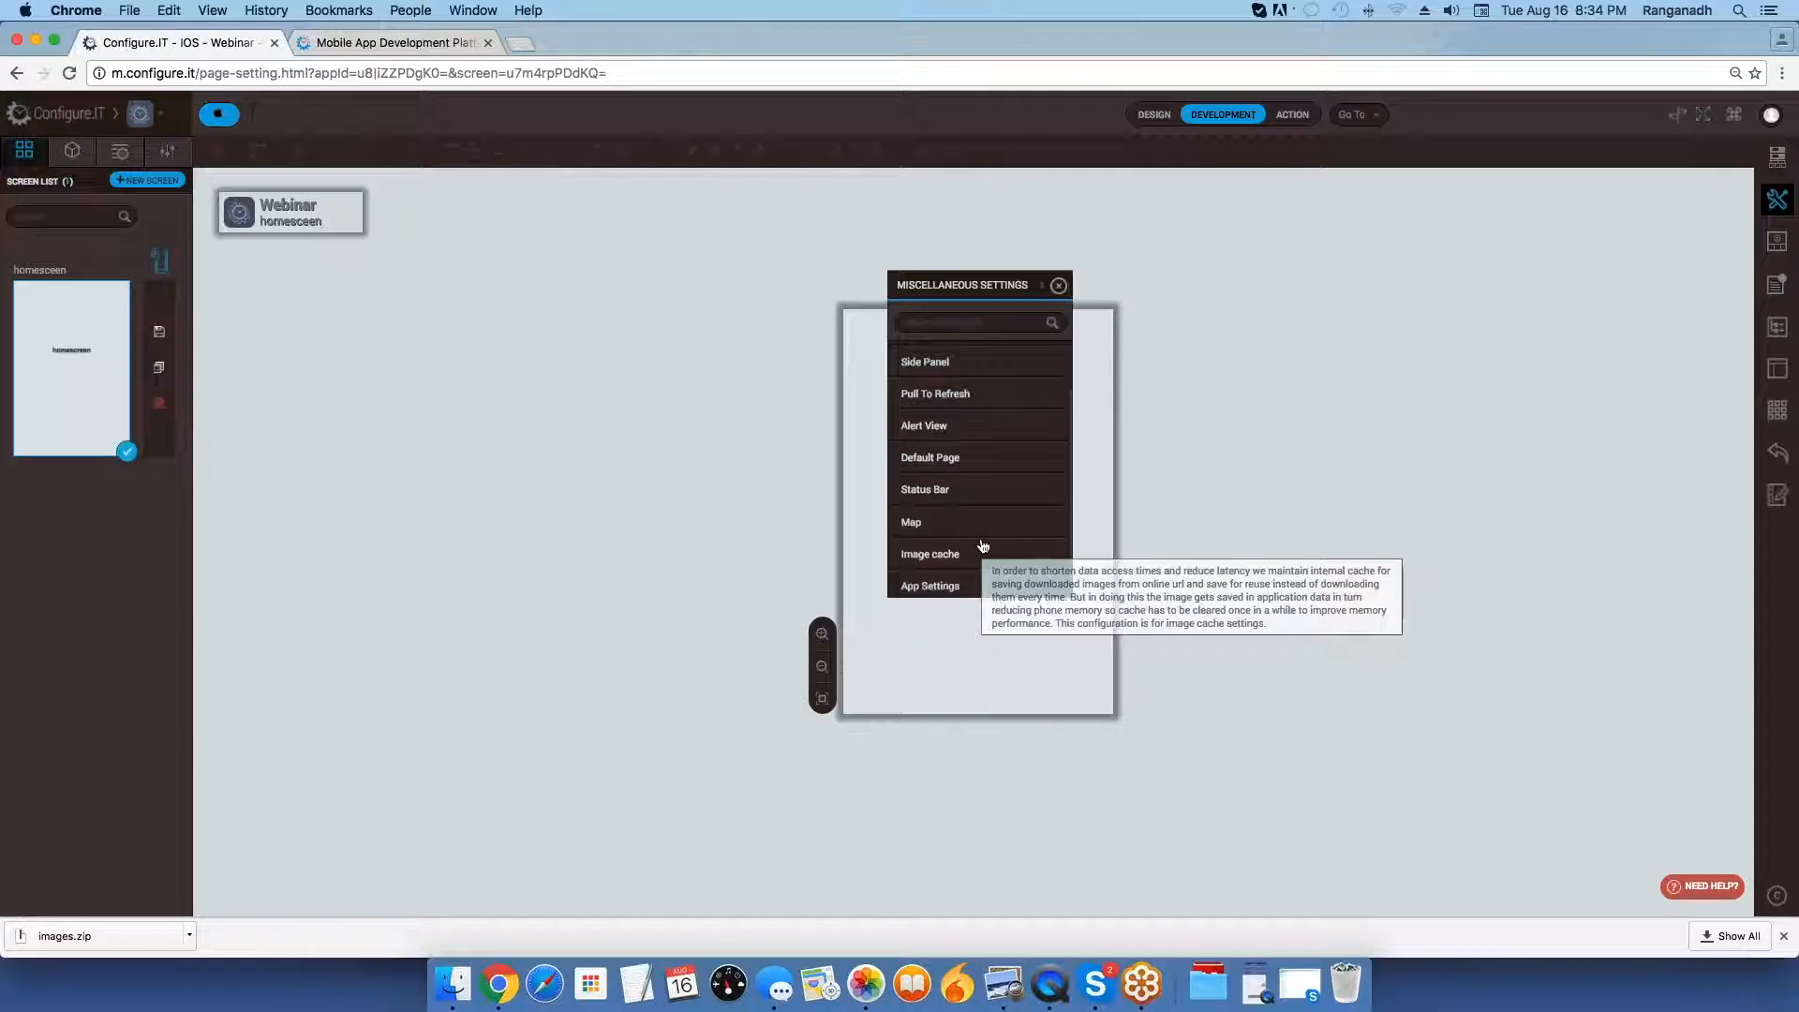
scroll(983, 545, up, 2)
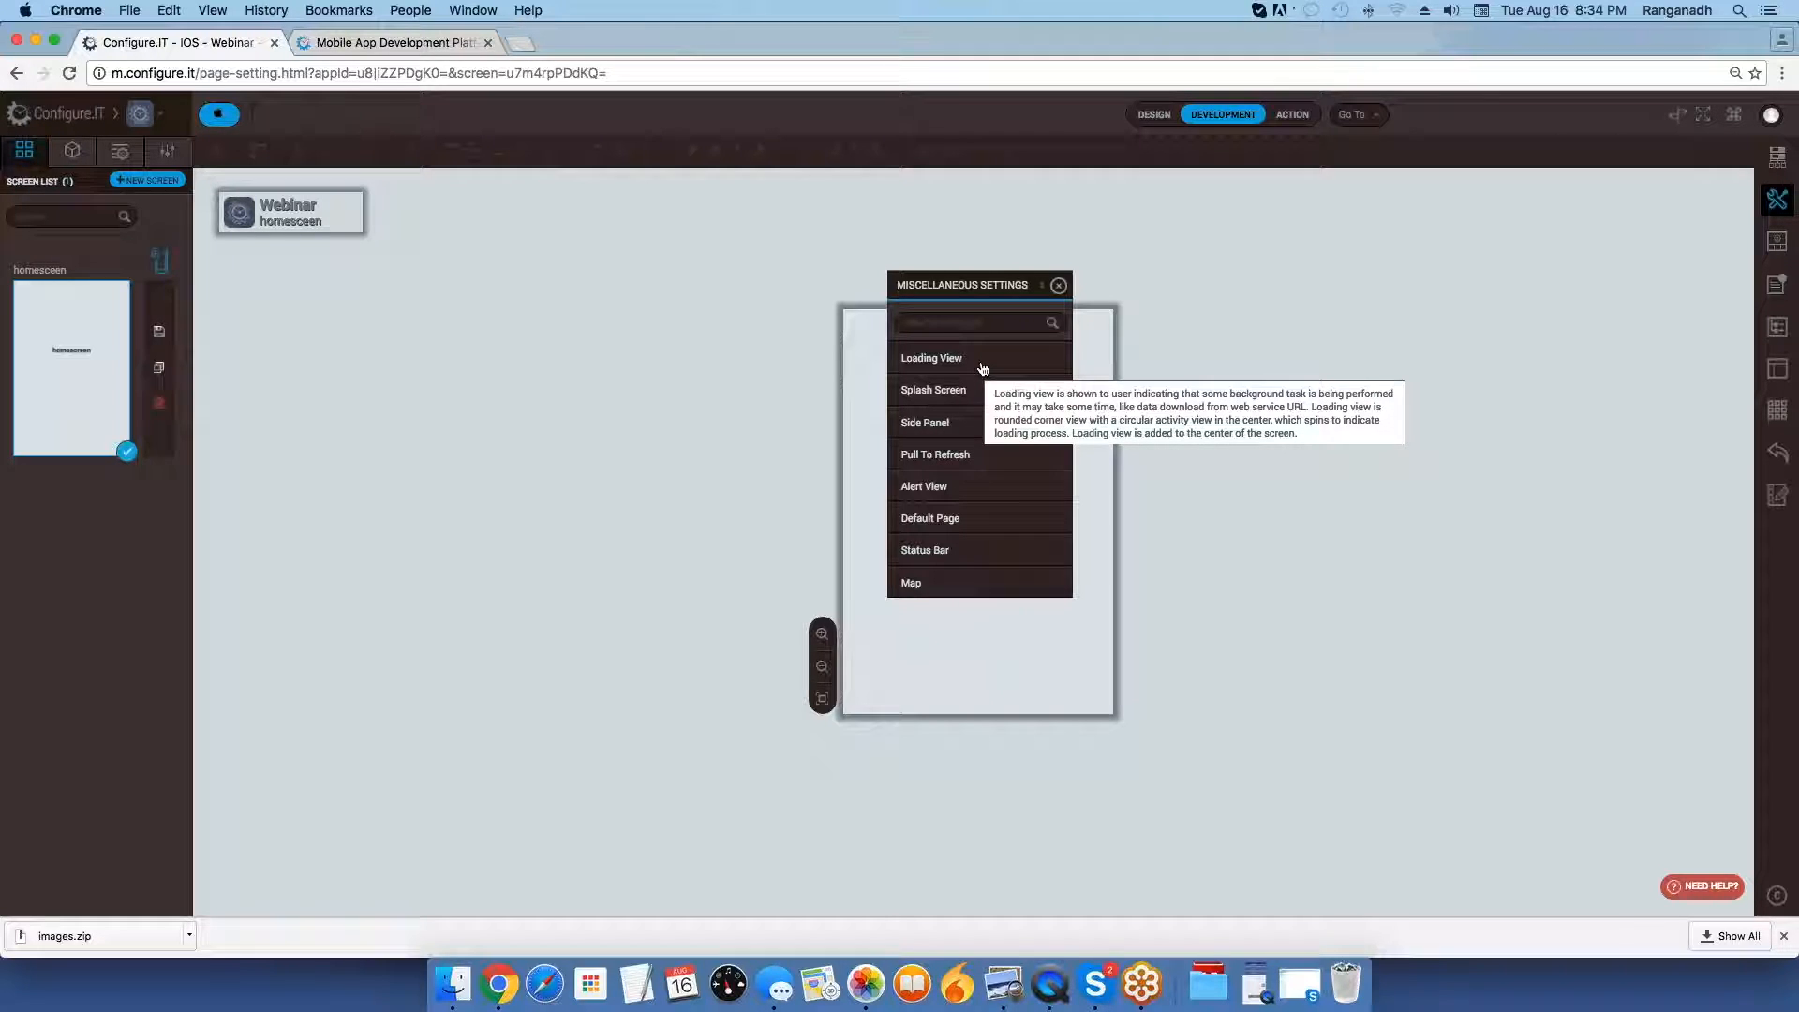
key(super+Tab)
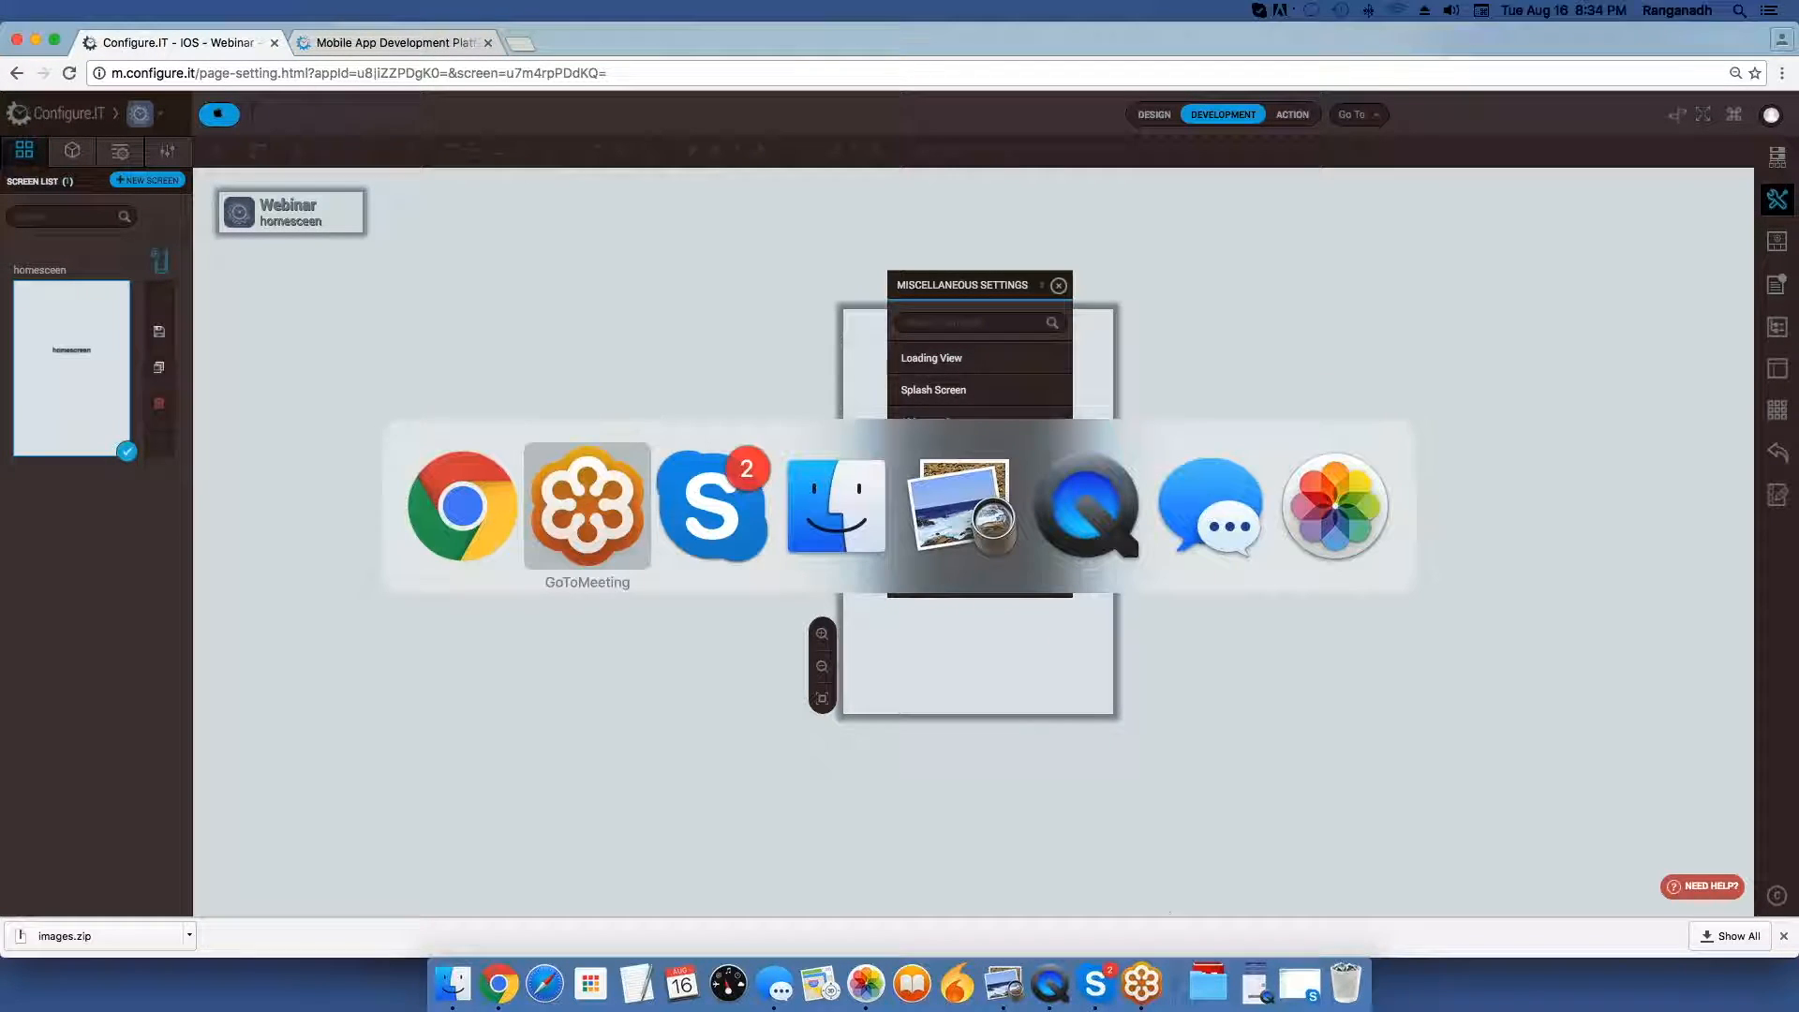
key(super+Tab)
key(super+Tab)
key(super+Tab)
key(super+Tab)
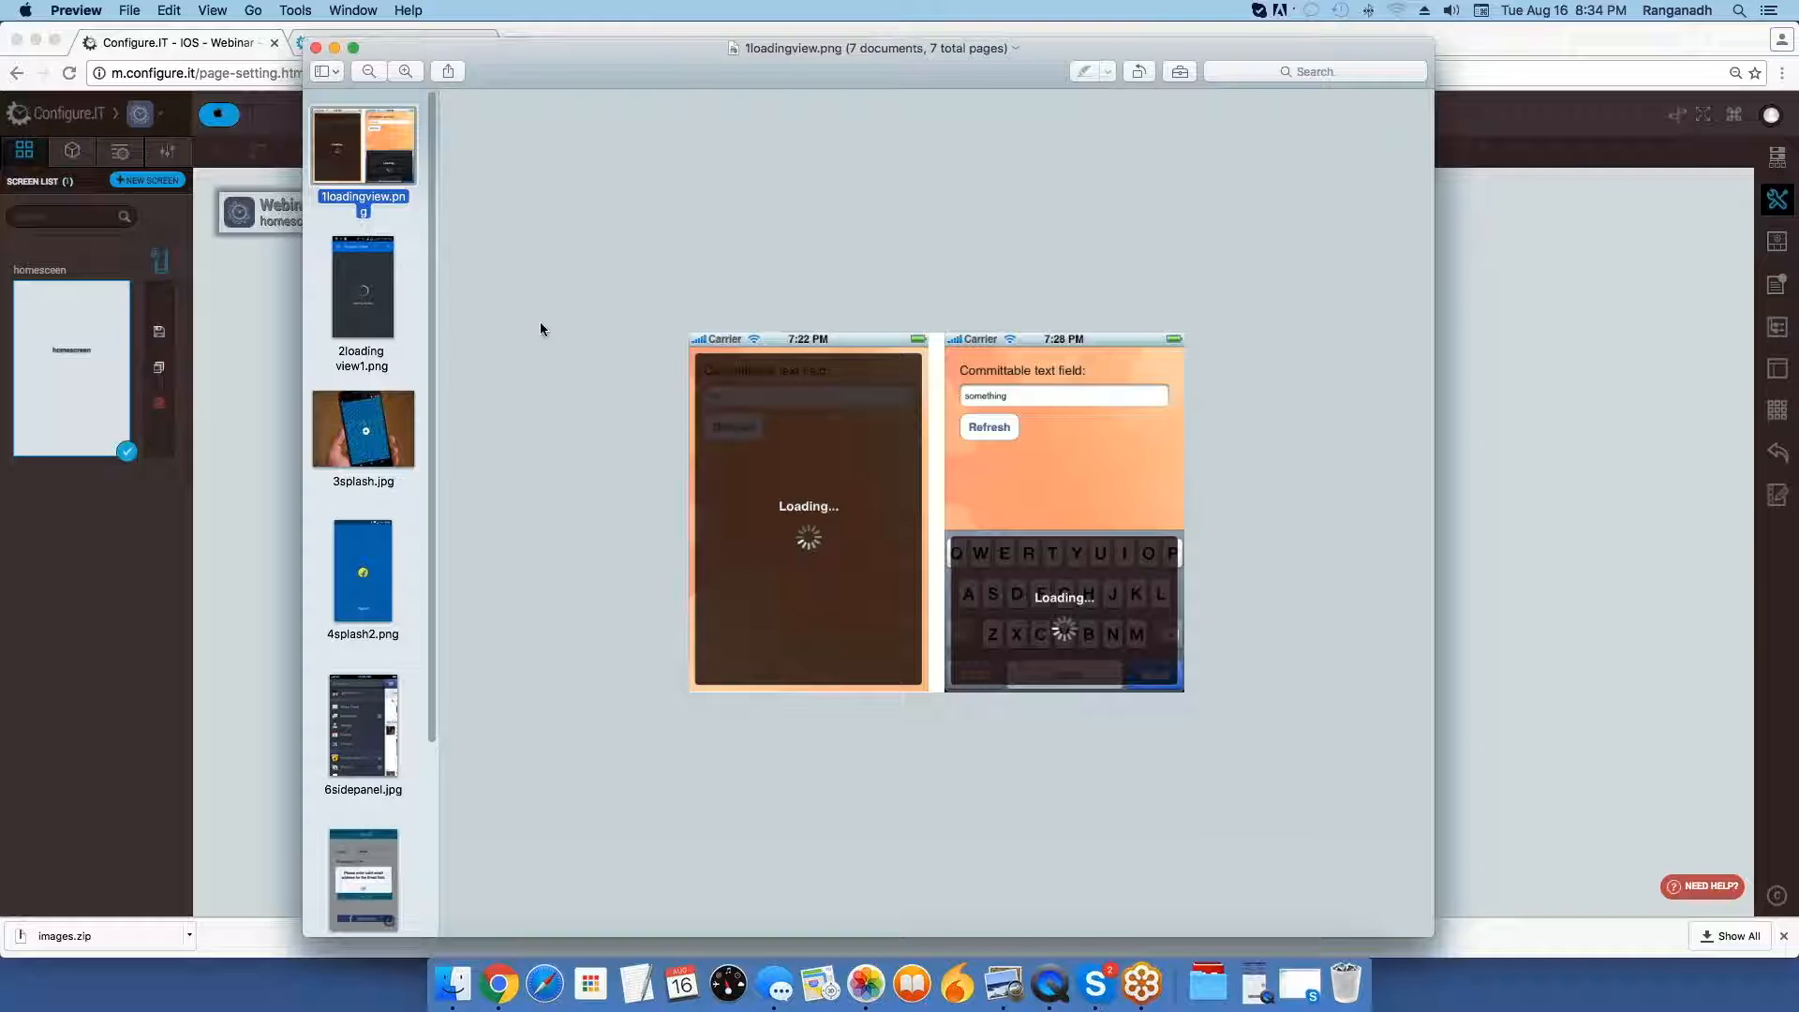
key(Down)
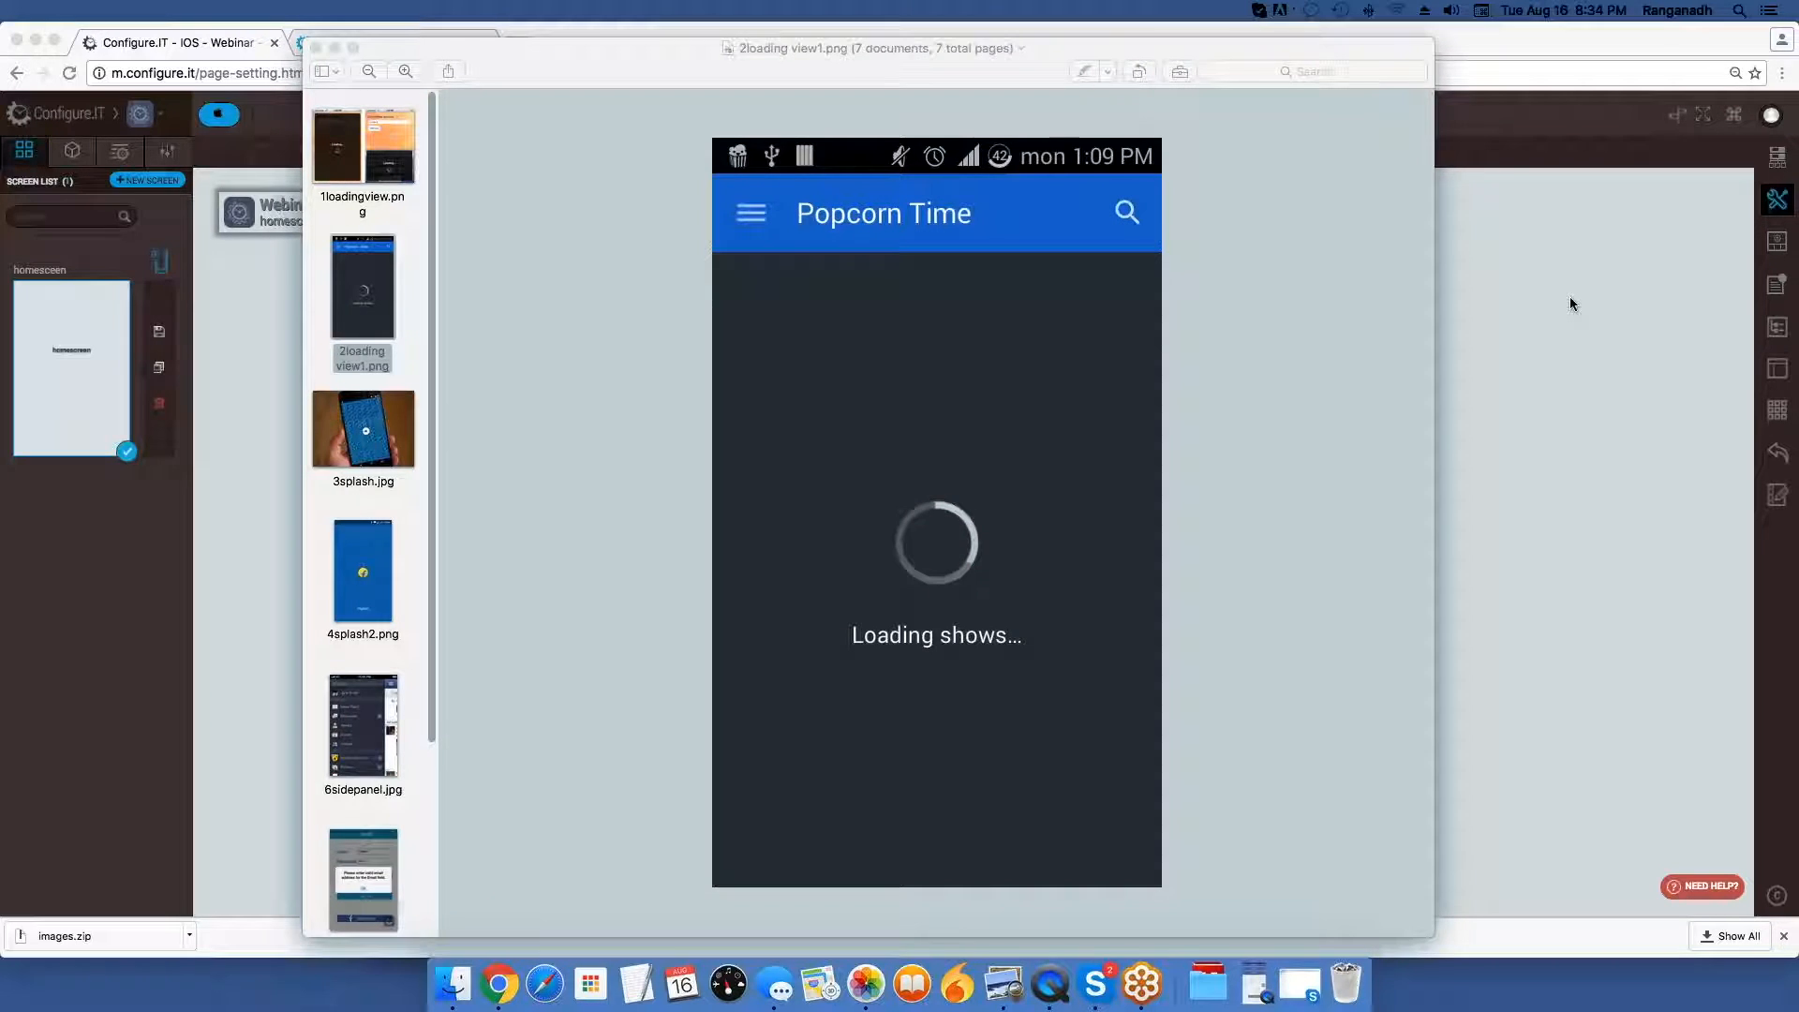
click(1571, 296)
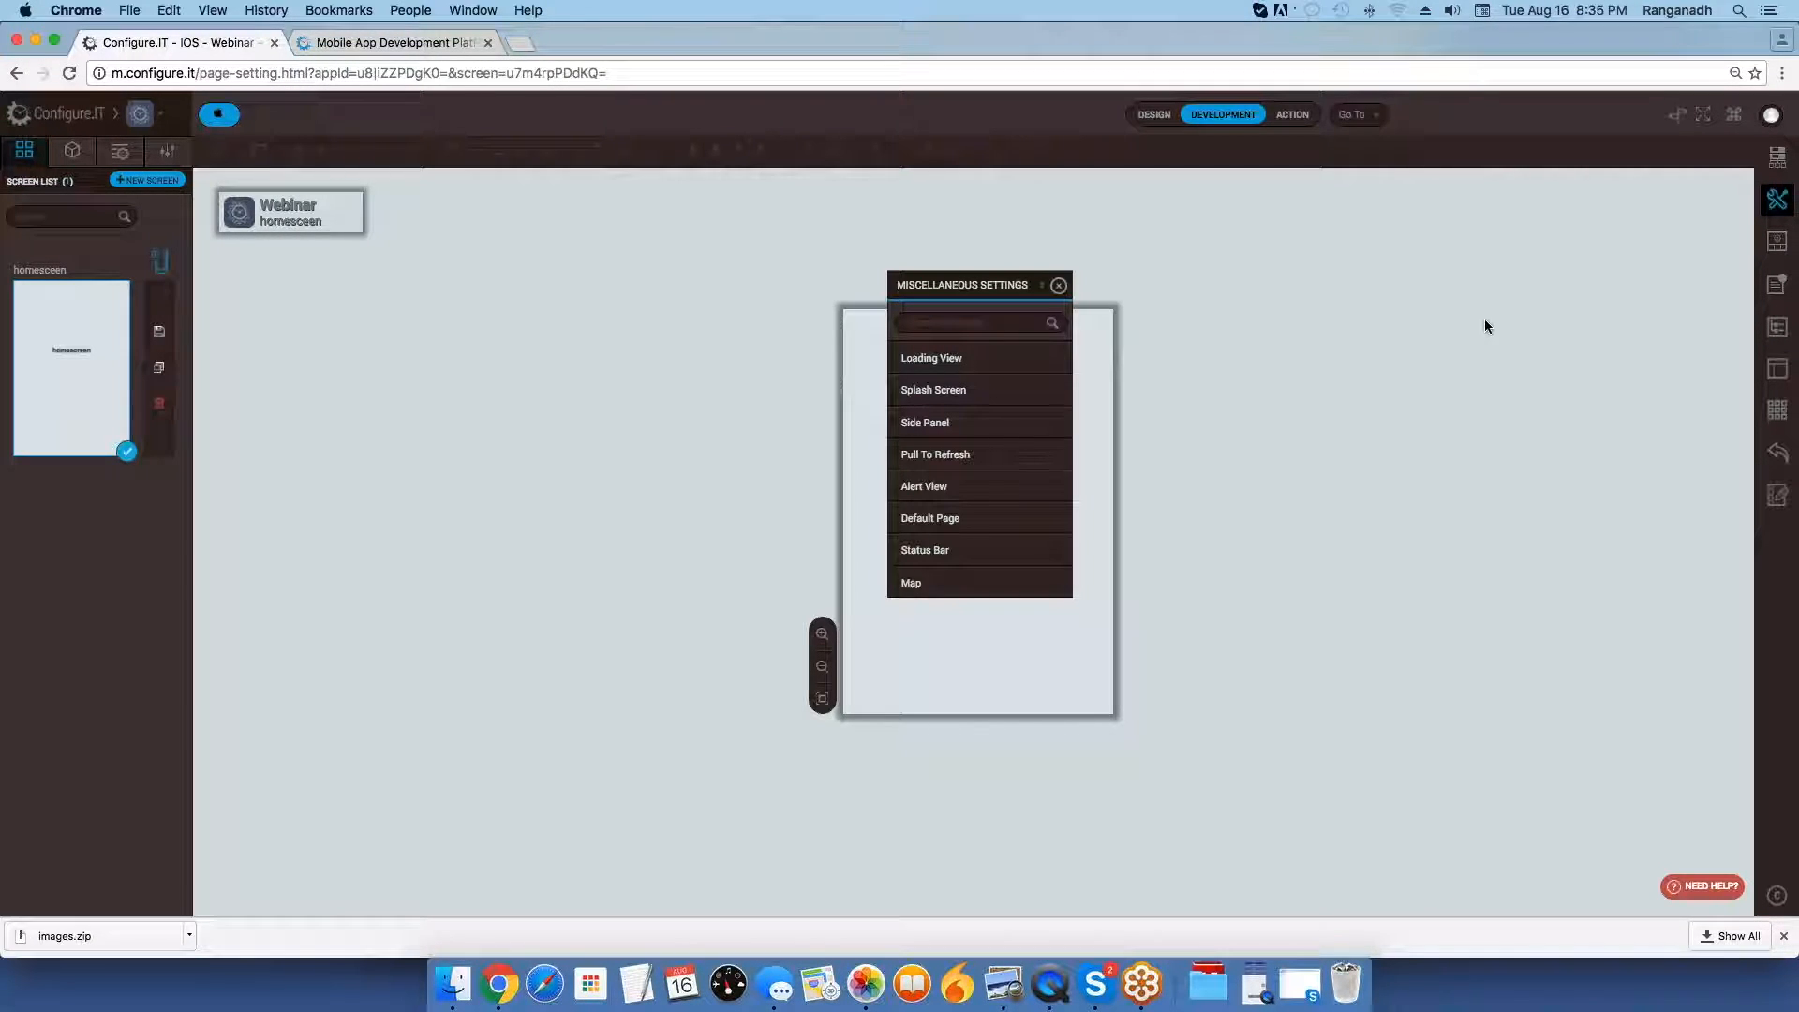
Examine the Loading View settings, including the loading text and the available loading types, and return to the settings list.
mouse_move(1003, 356)
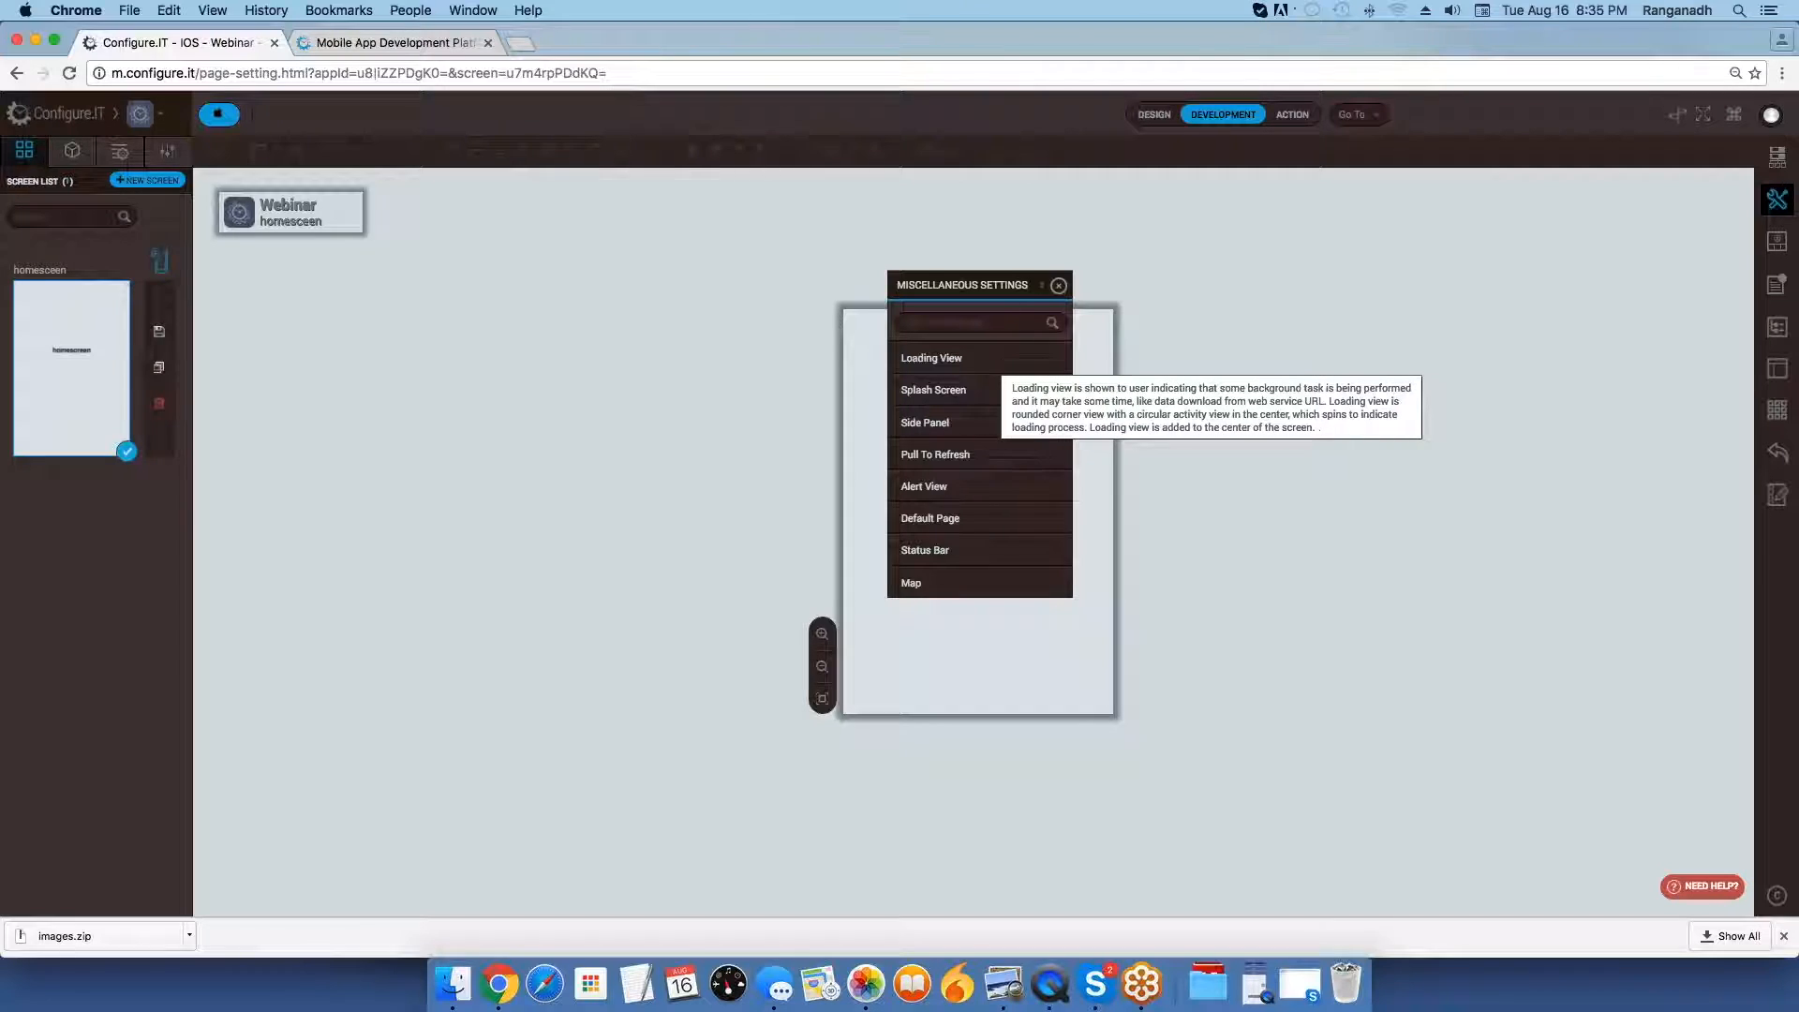
click(1010, 357)
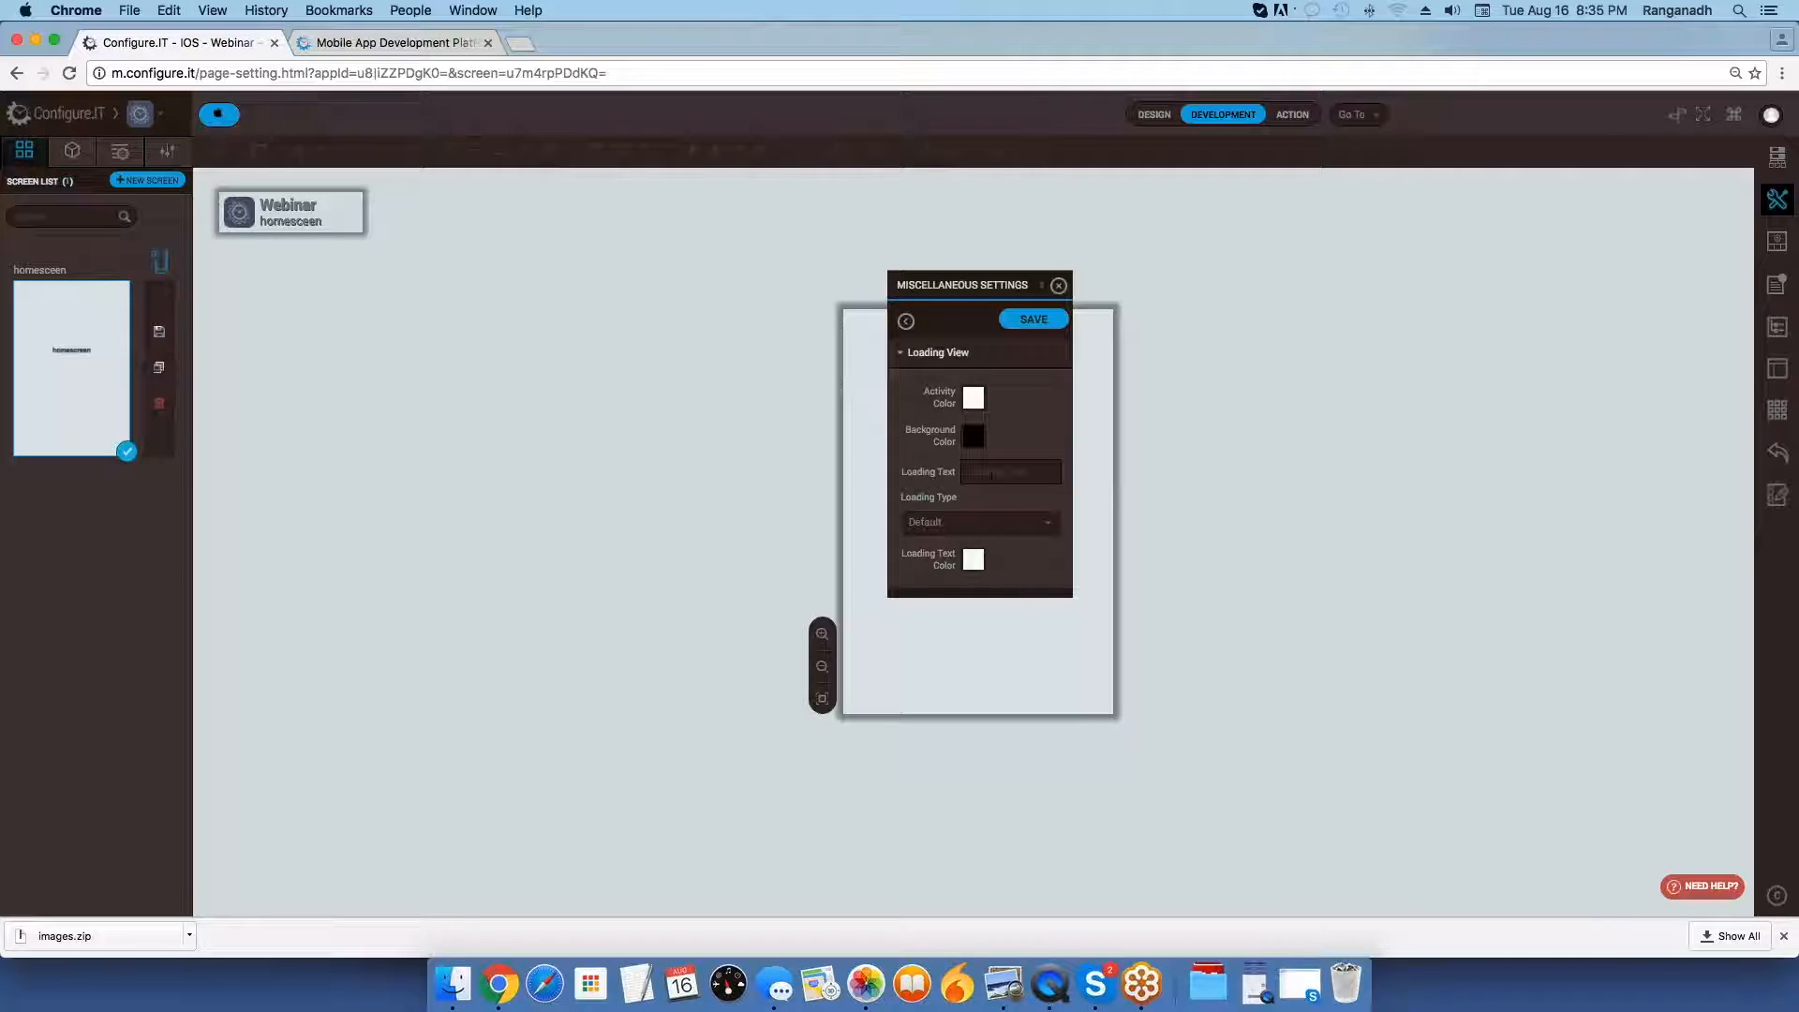
click(991, 475)
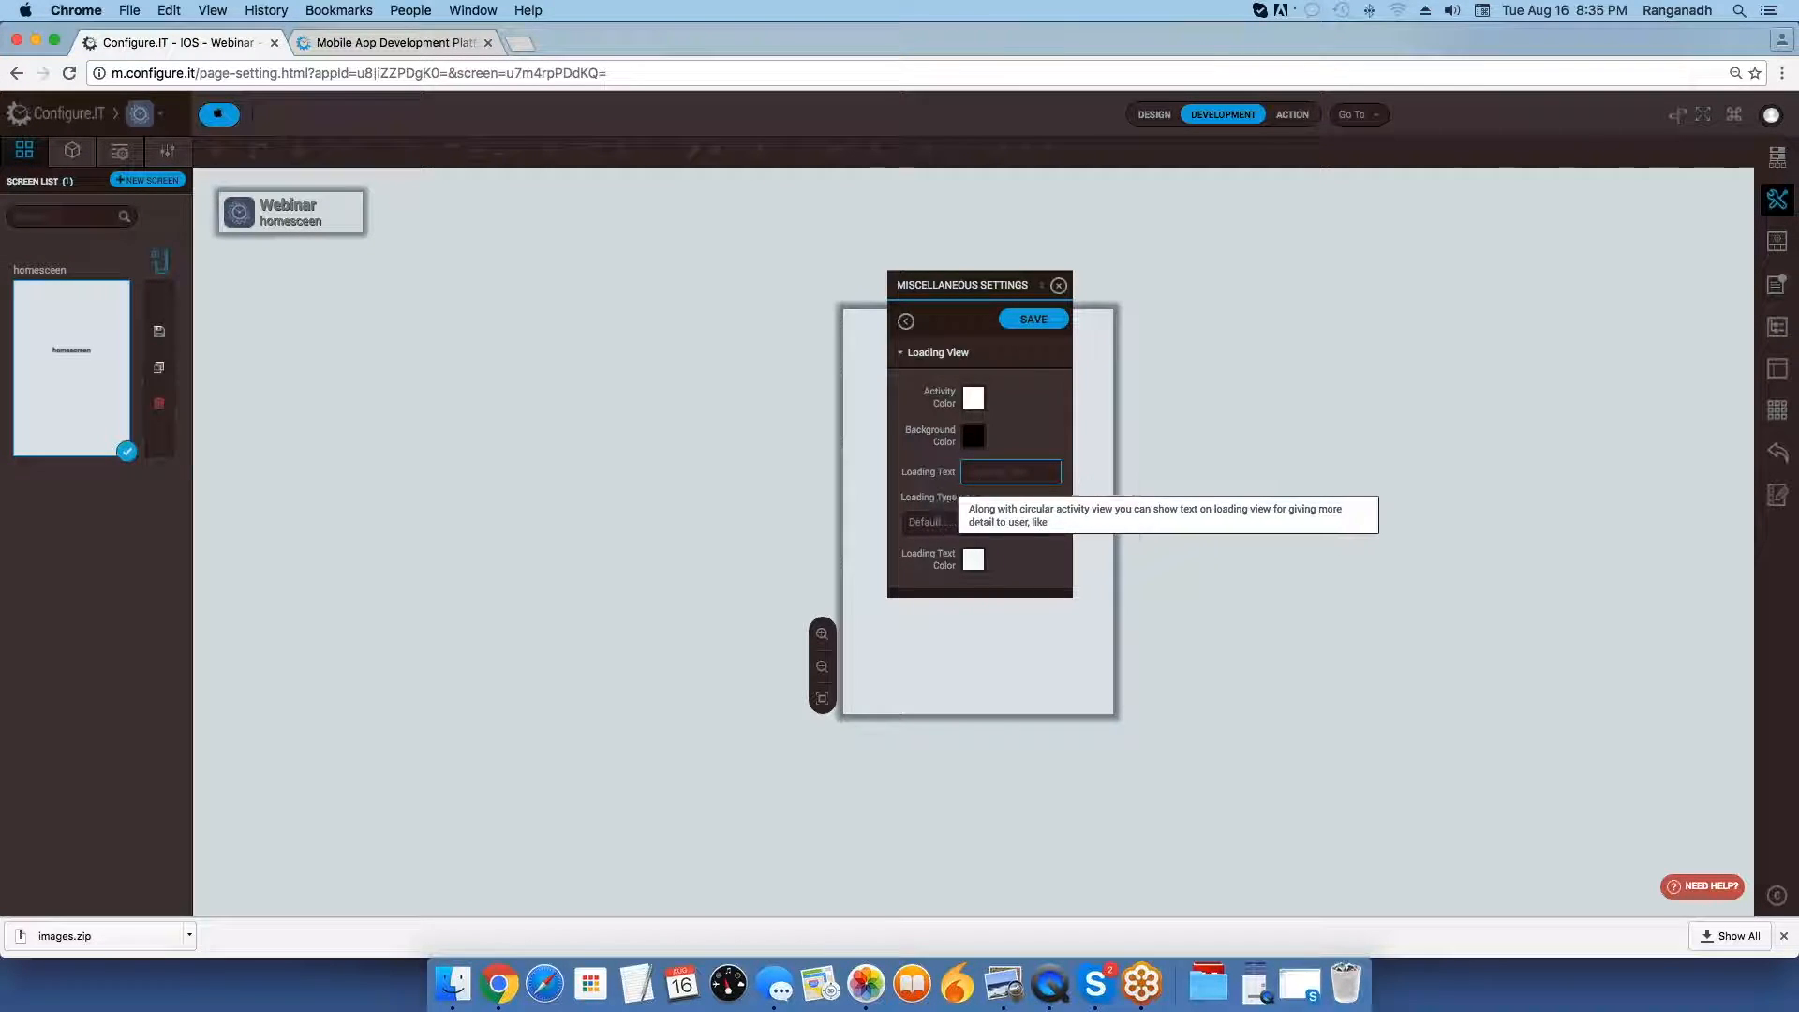
click(971, 528)
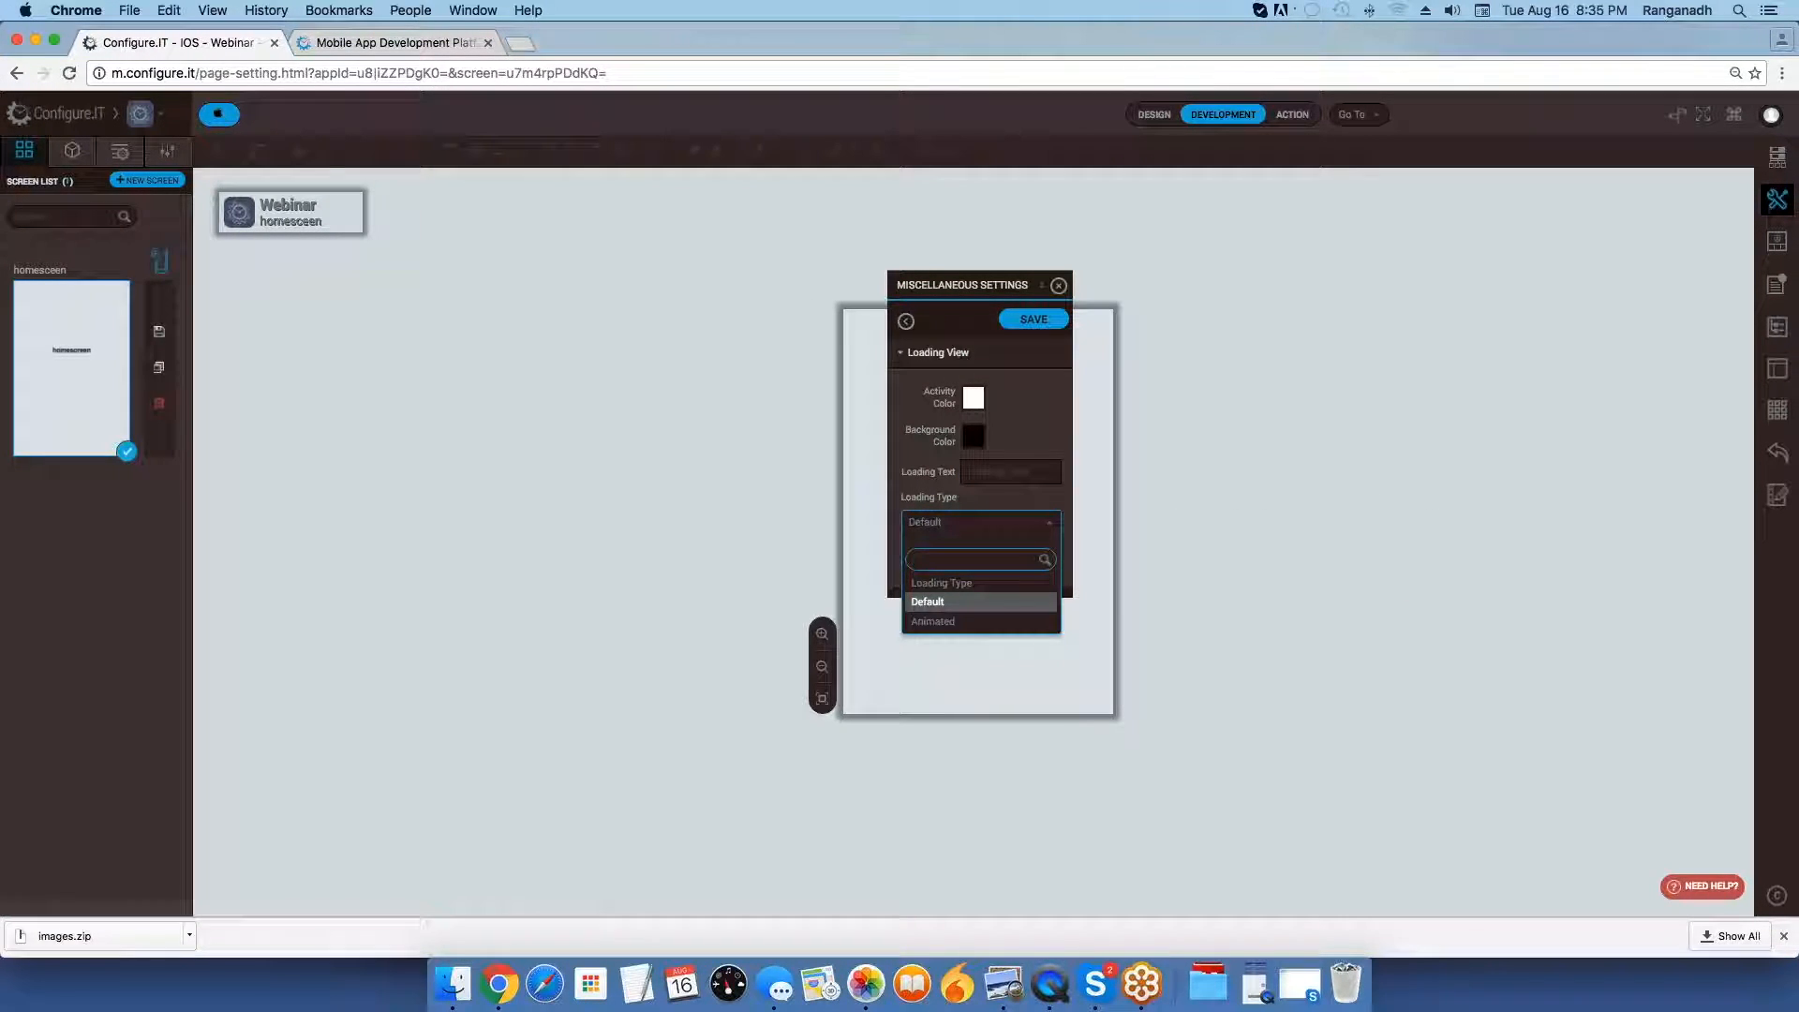
click(976, 603)
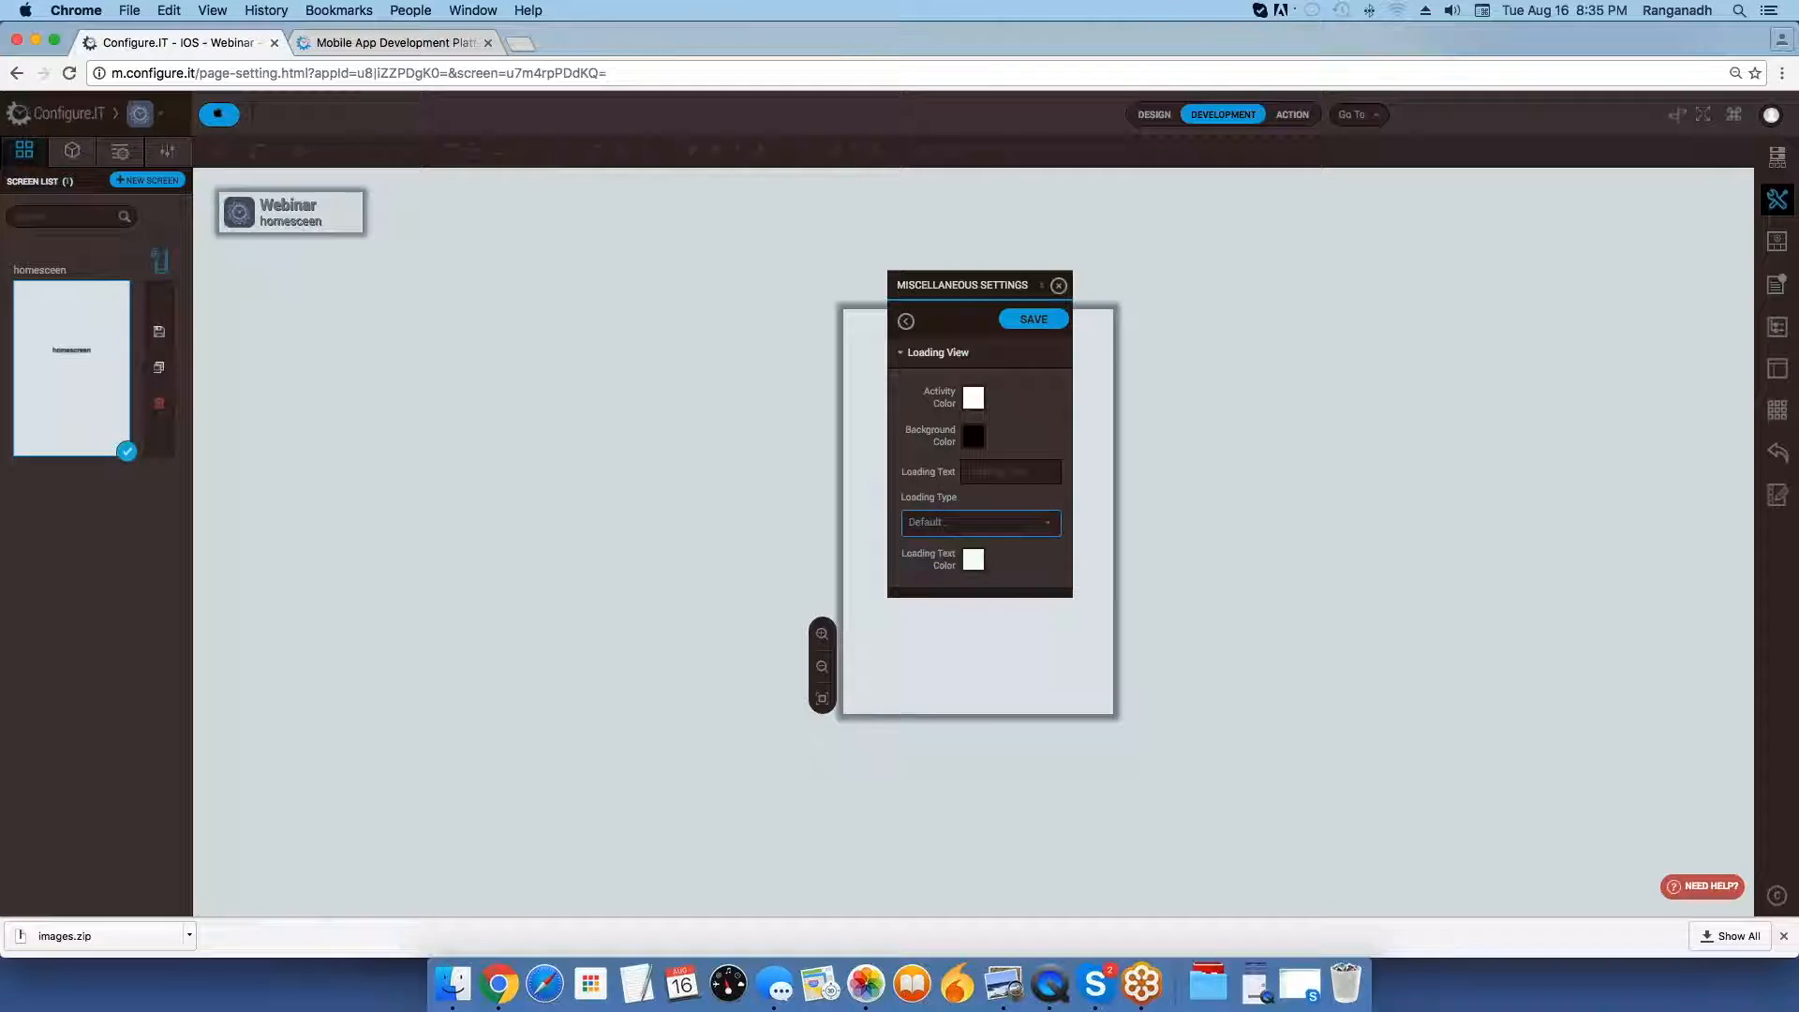
click(965, 535)
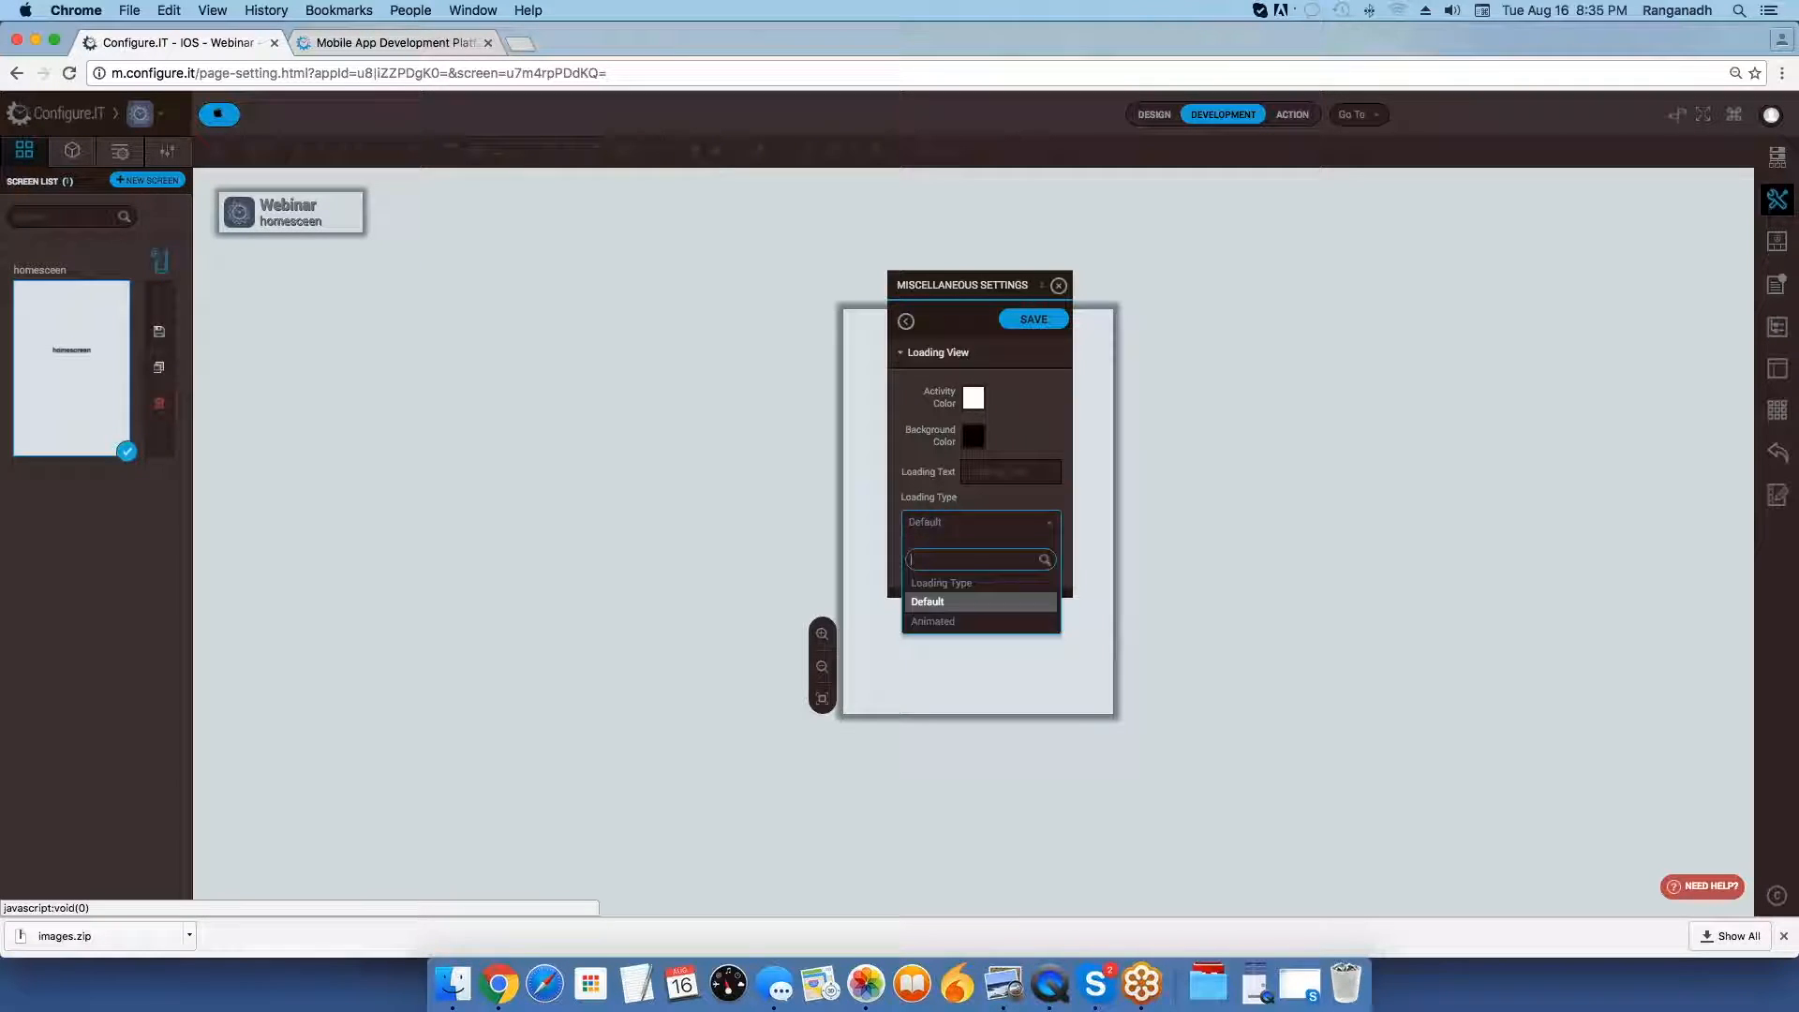
click(991, 533)
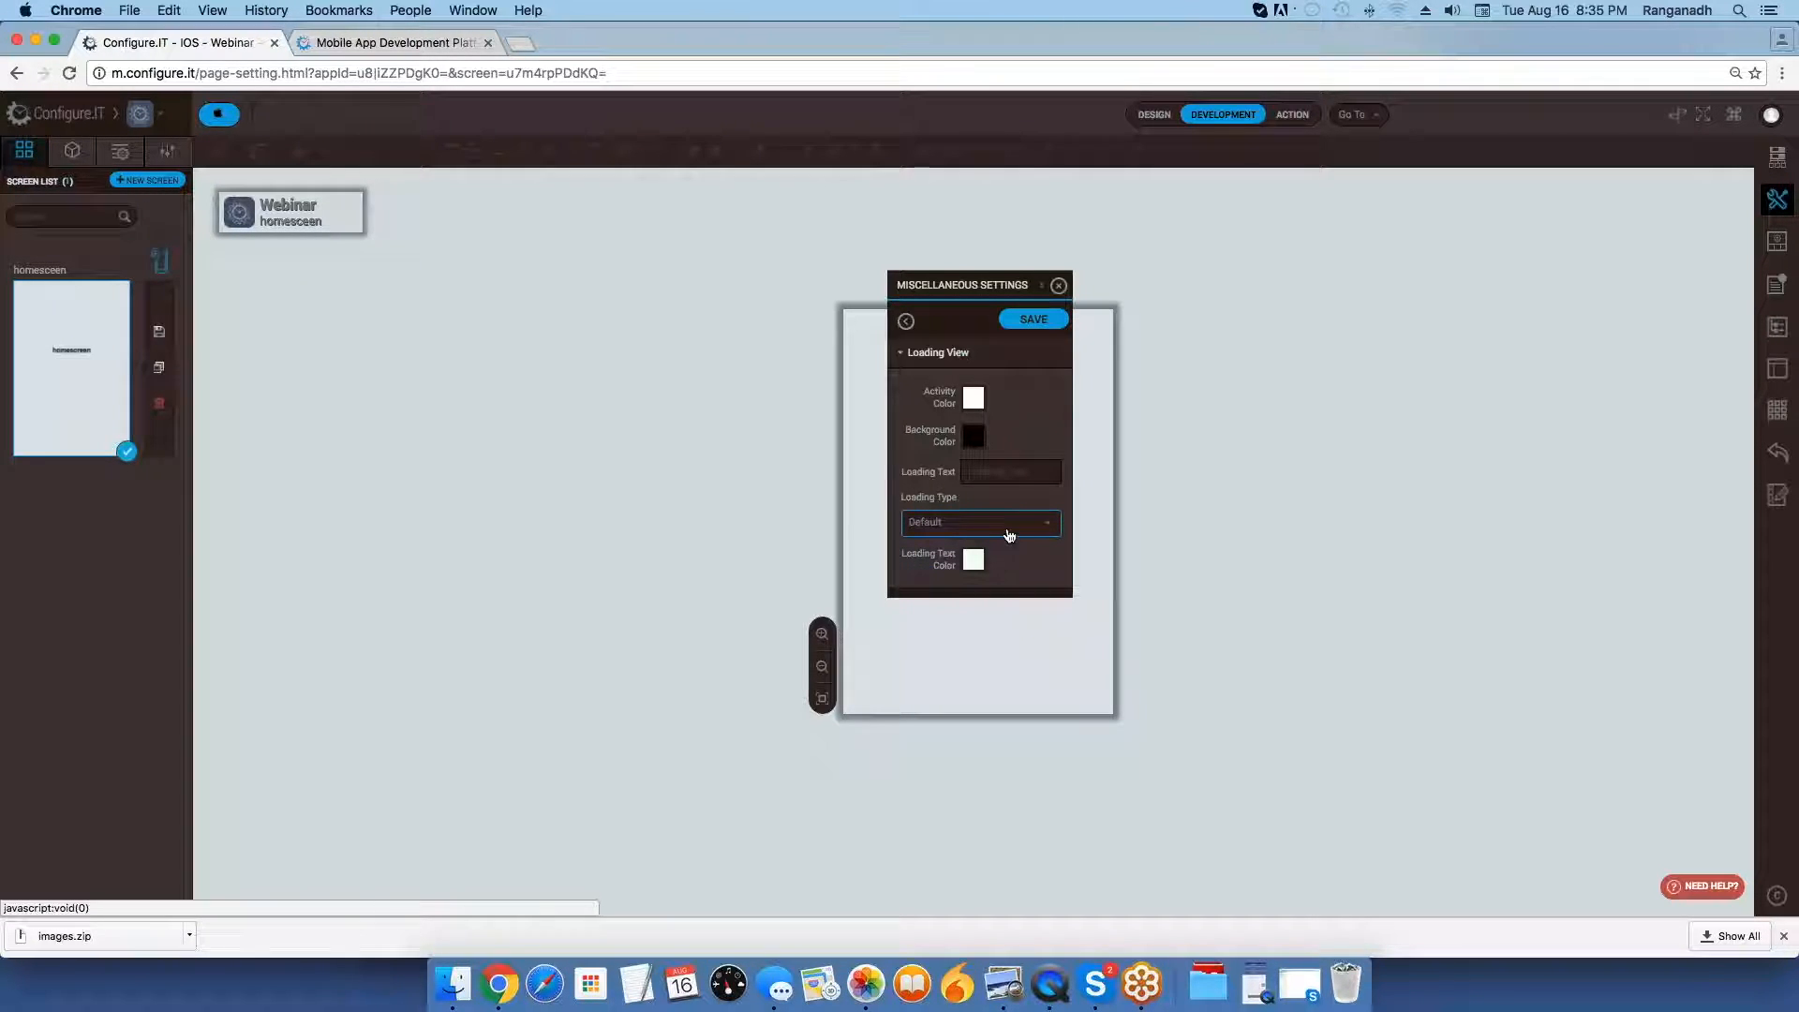
click(908, 323)
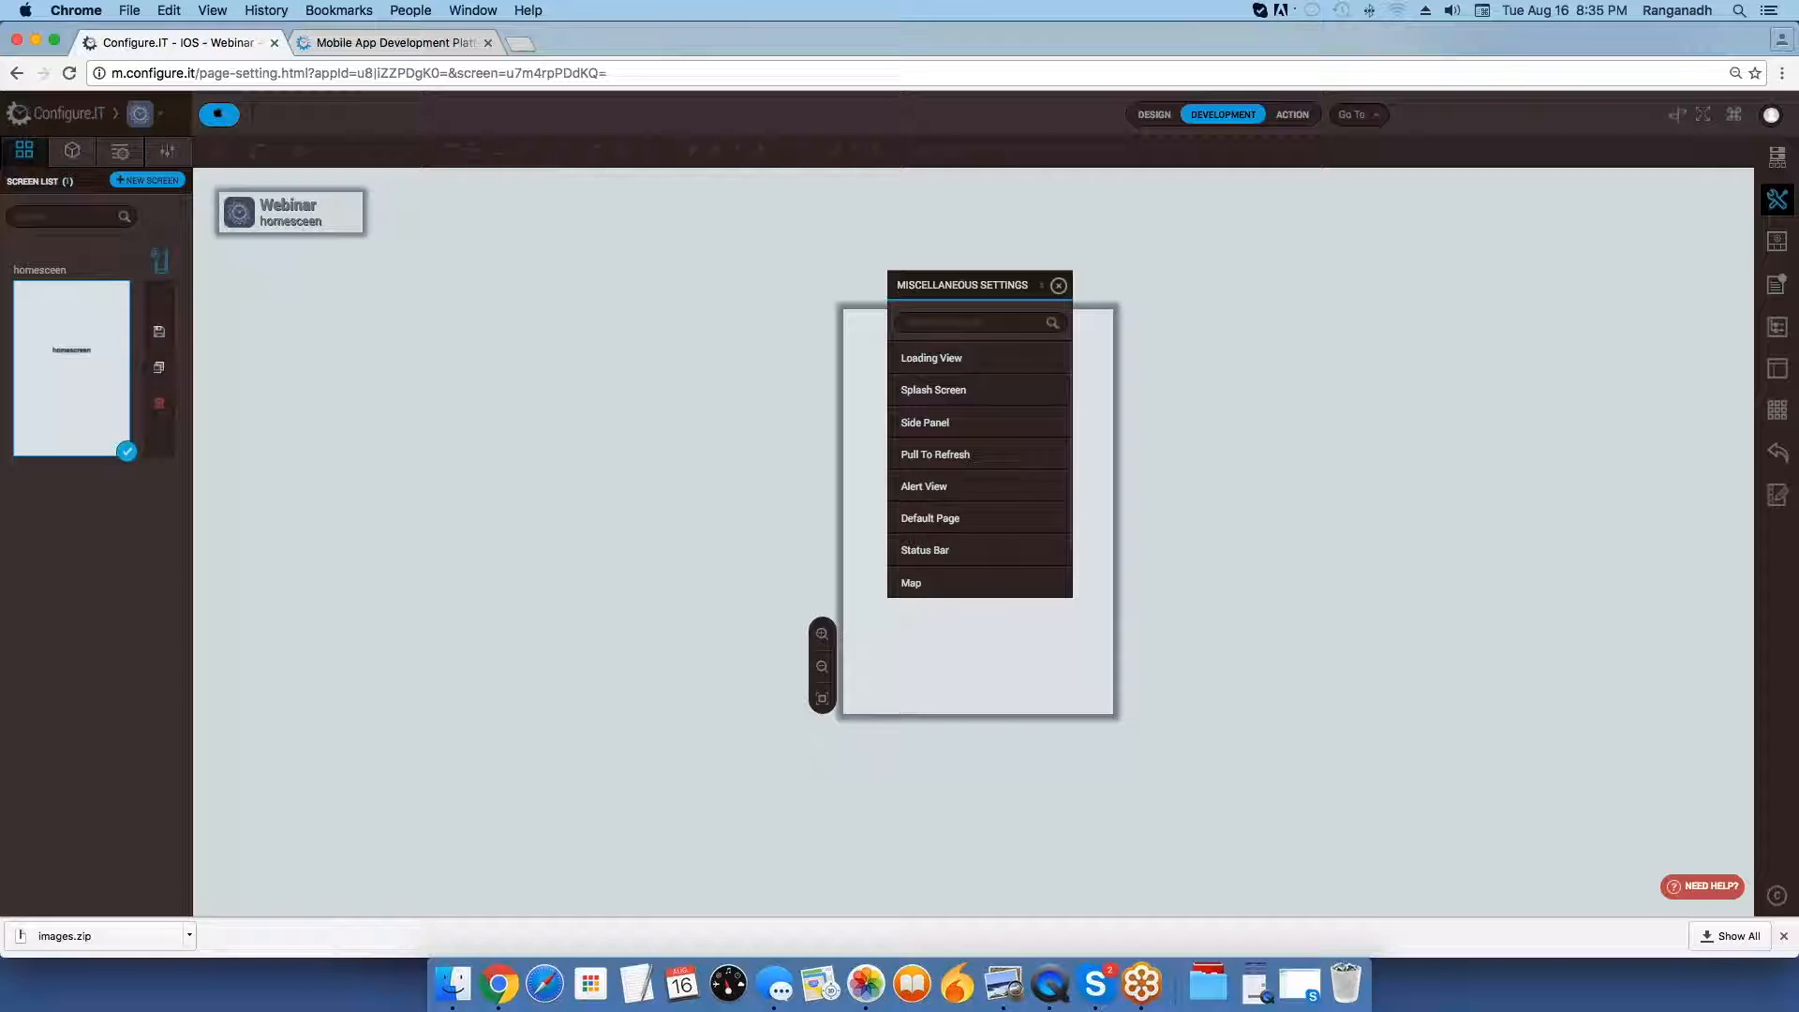
mouse_move(1036, 366)
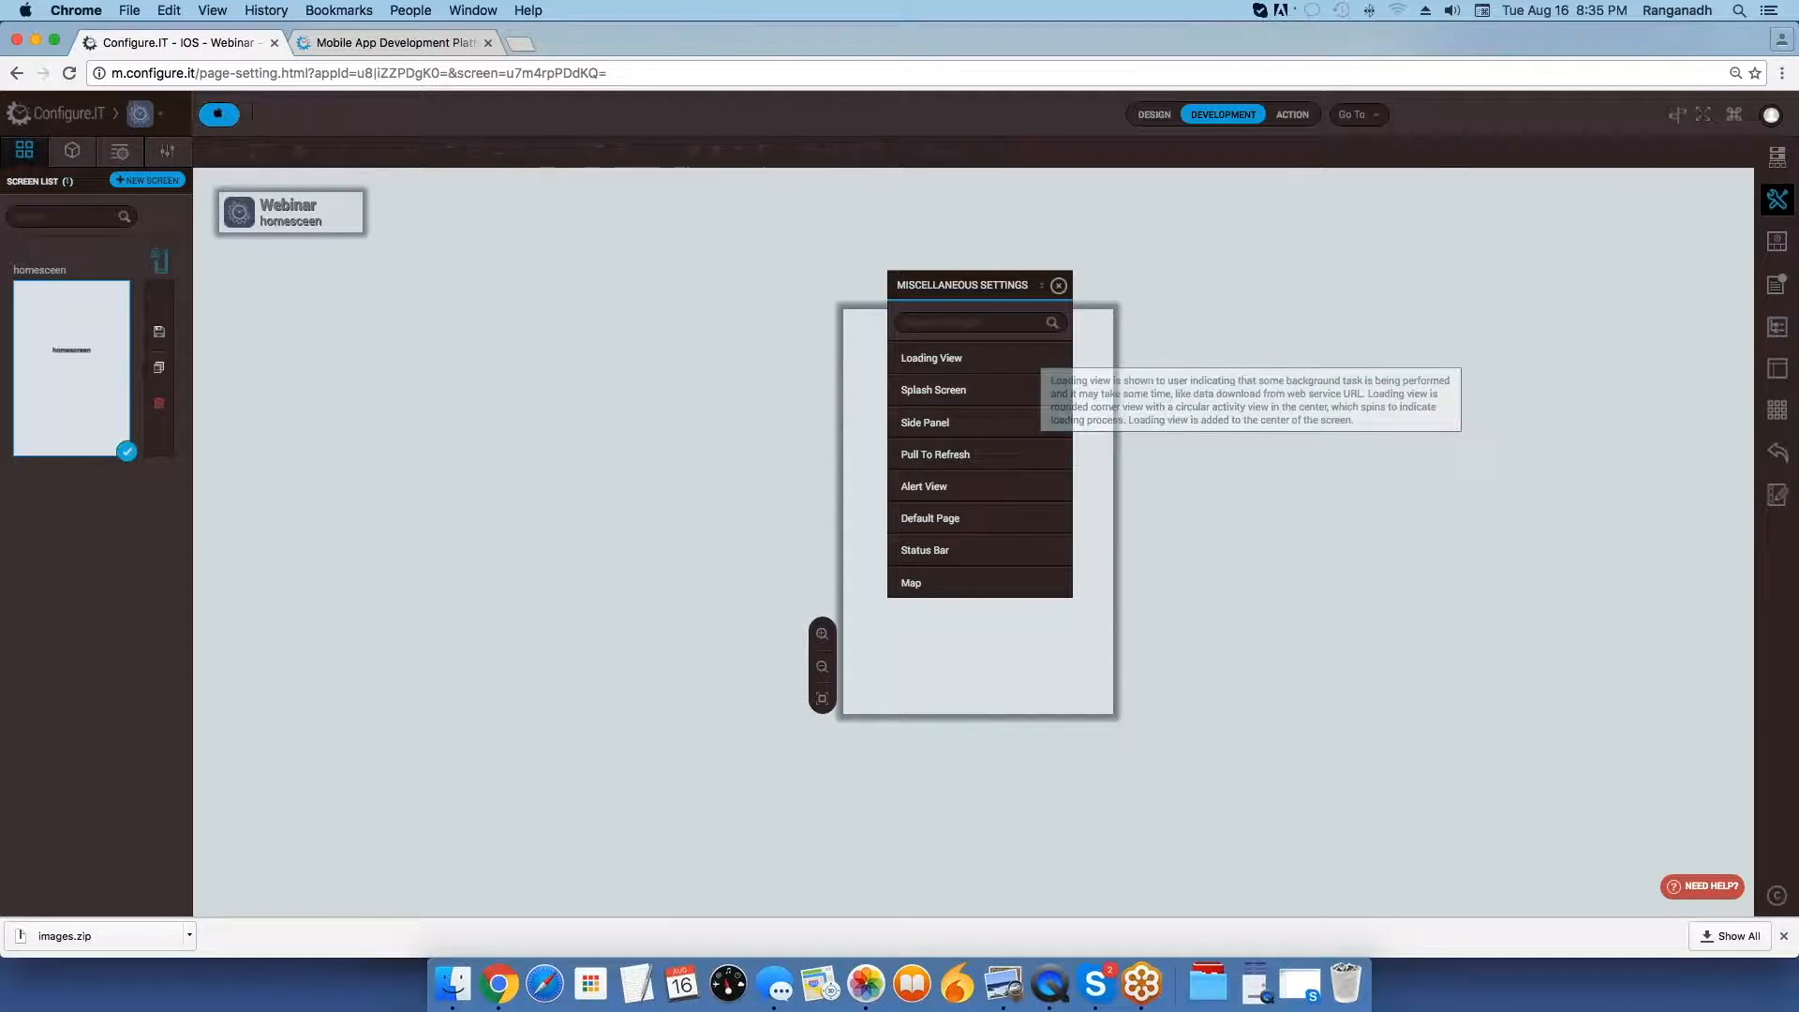
click(997, 362)
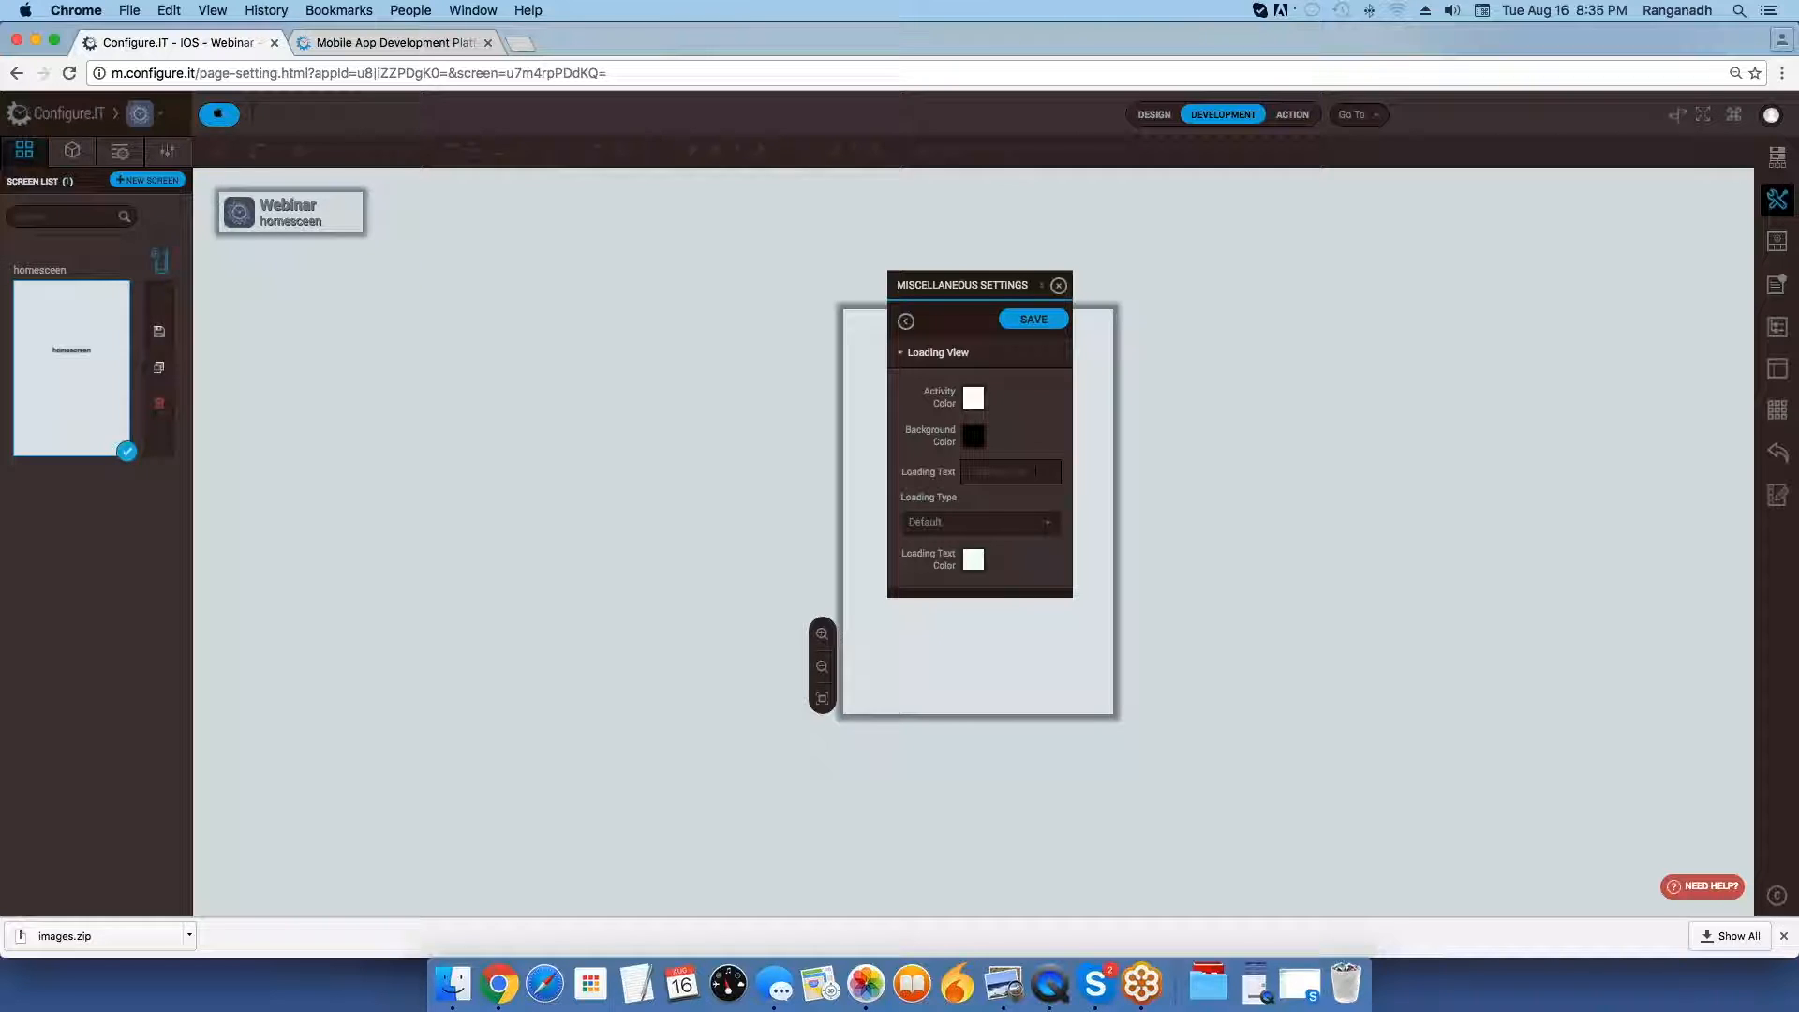
click(907, 322)
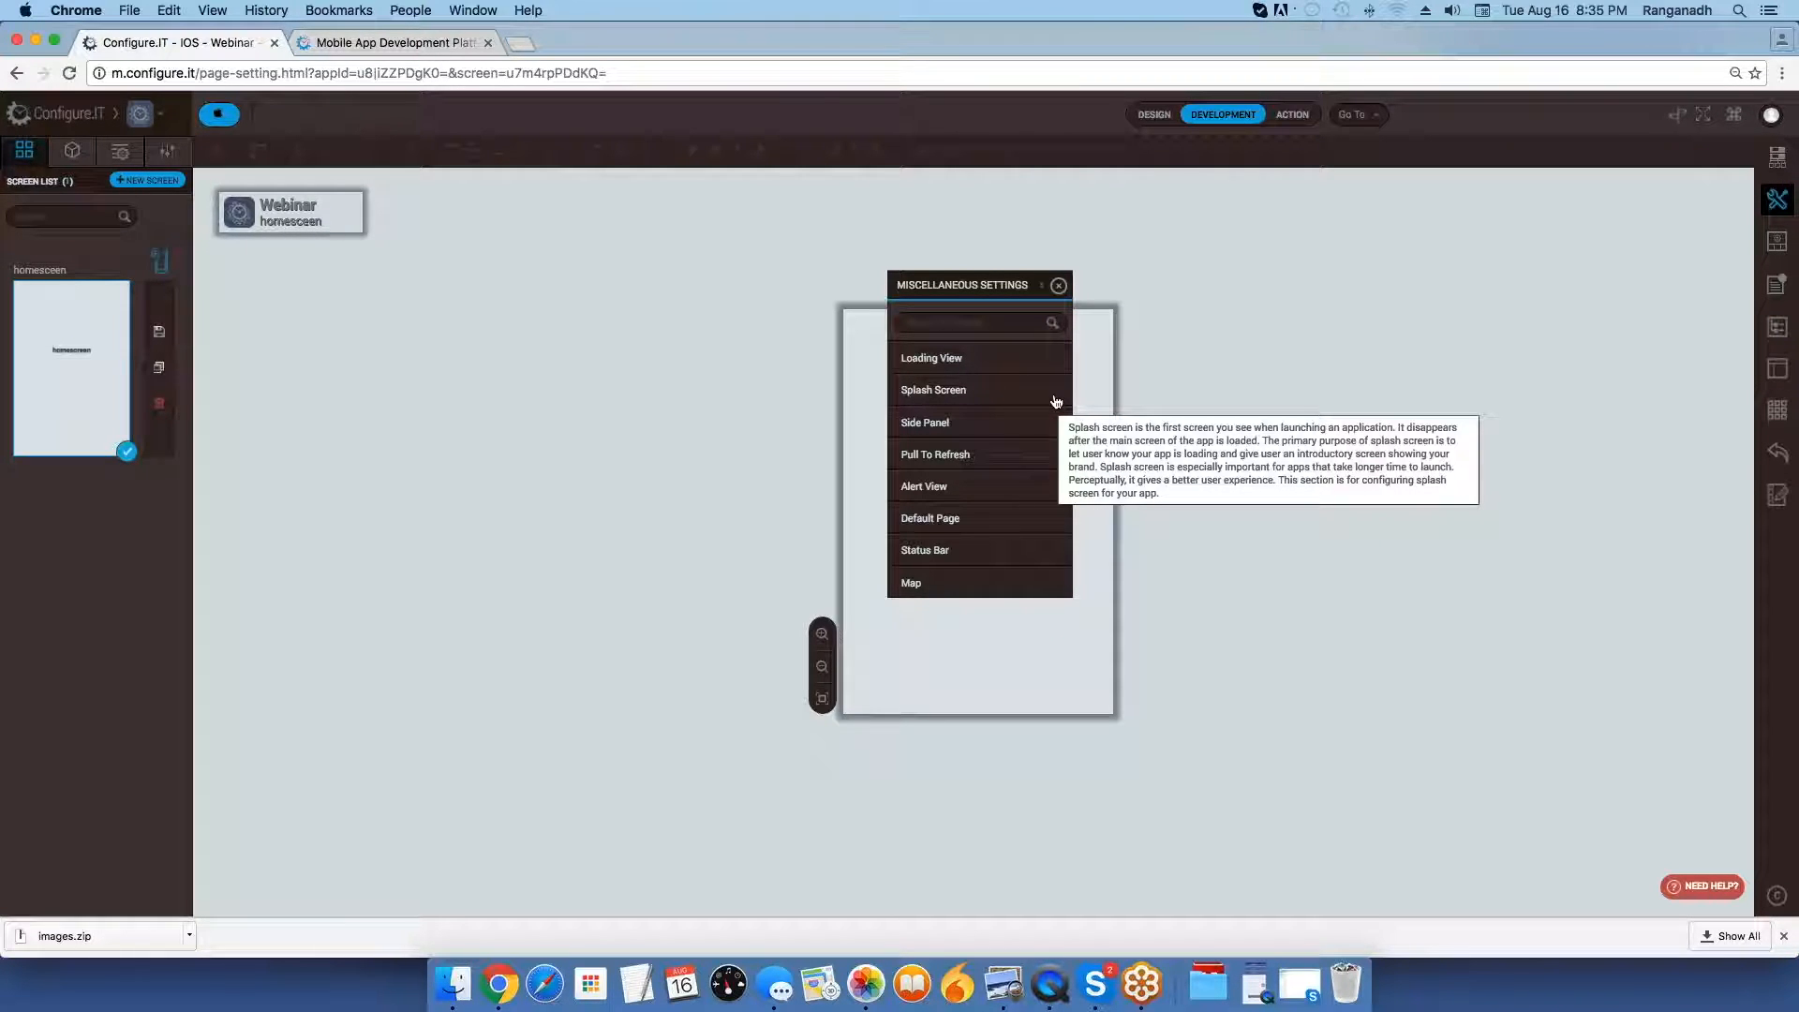
Switch to Preview and view the splash screen examples 3splash.jpg and 4splash2.png.
key(super+Tab)
key(super+Tab)
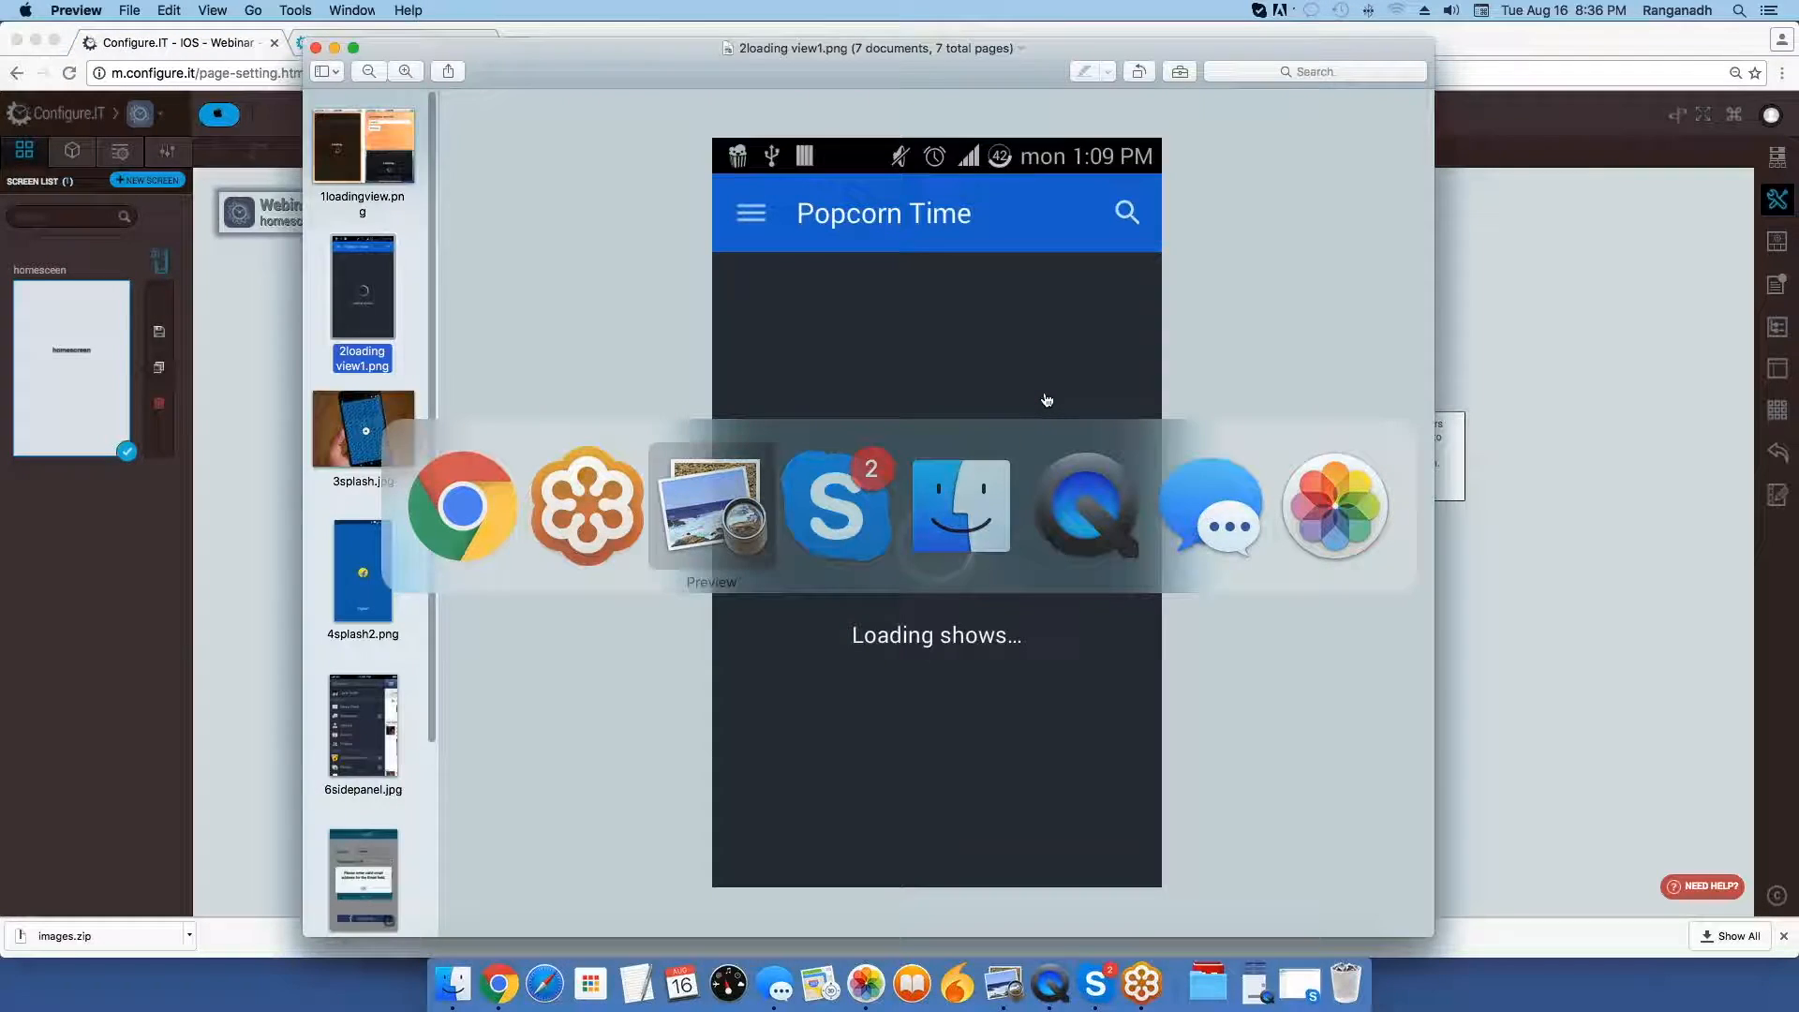
key(Down)
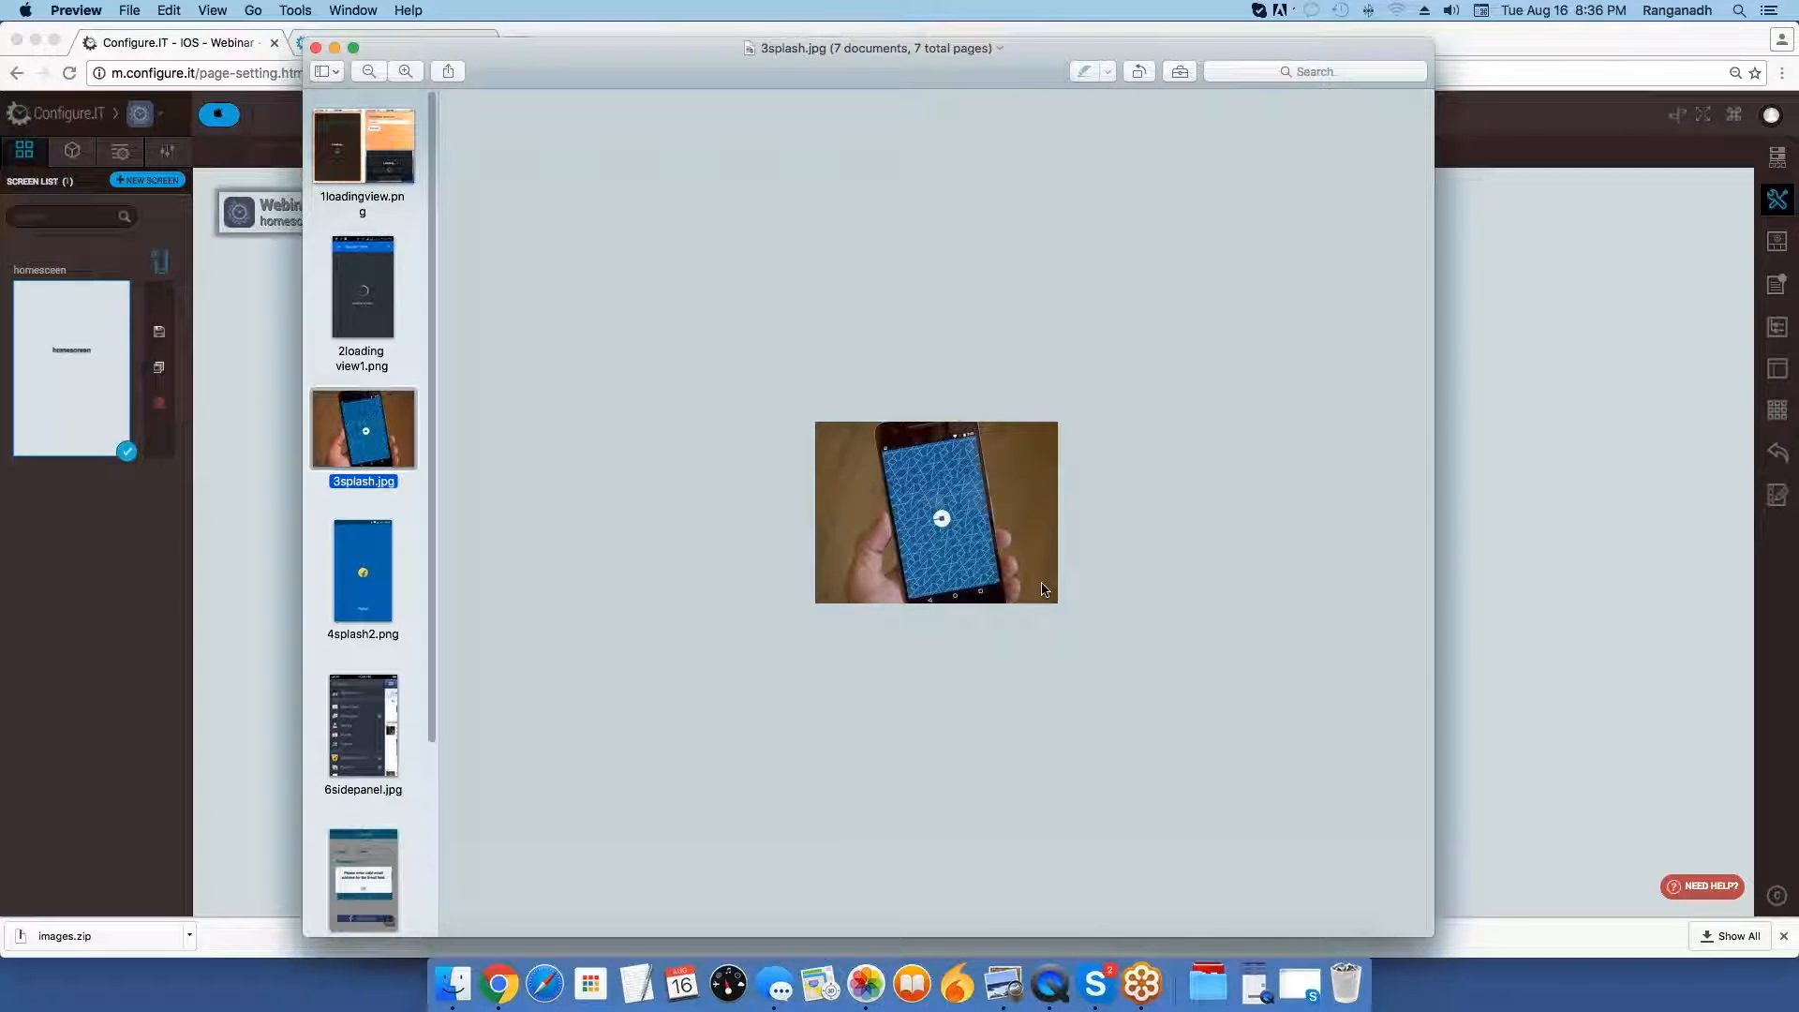
key(Down)
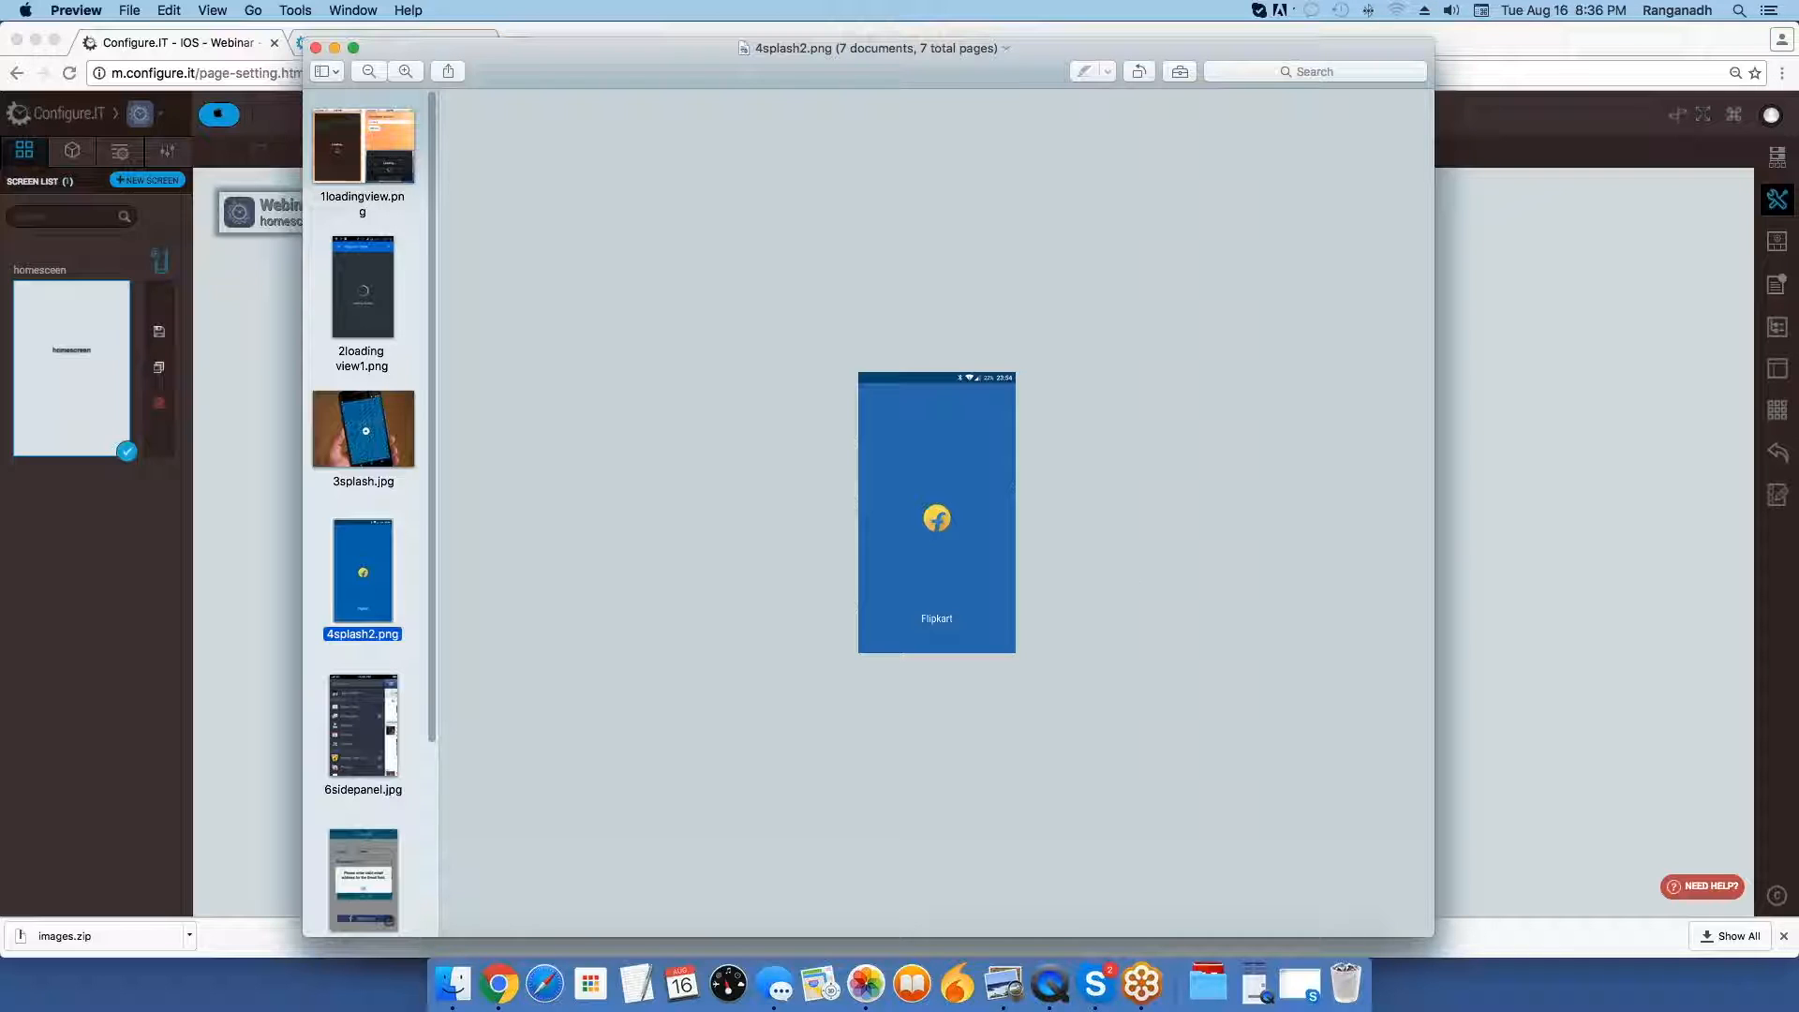
key(super+q)
Move the miscellaneous settings clear of the screen canvas and add a blank screen named splashscreen.
drag(1012, 278, 1554, 337)
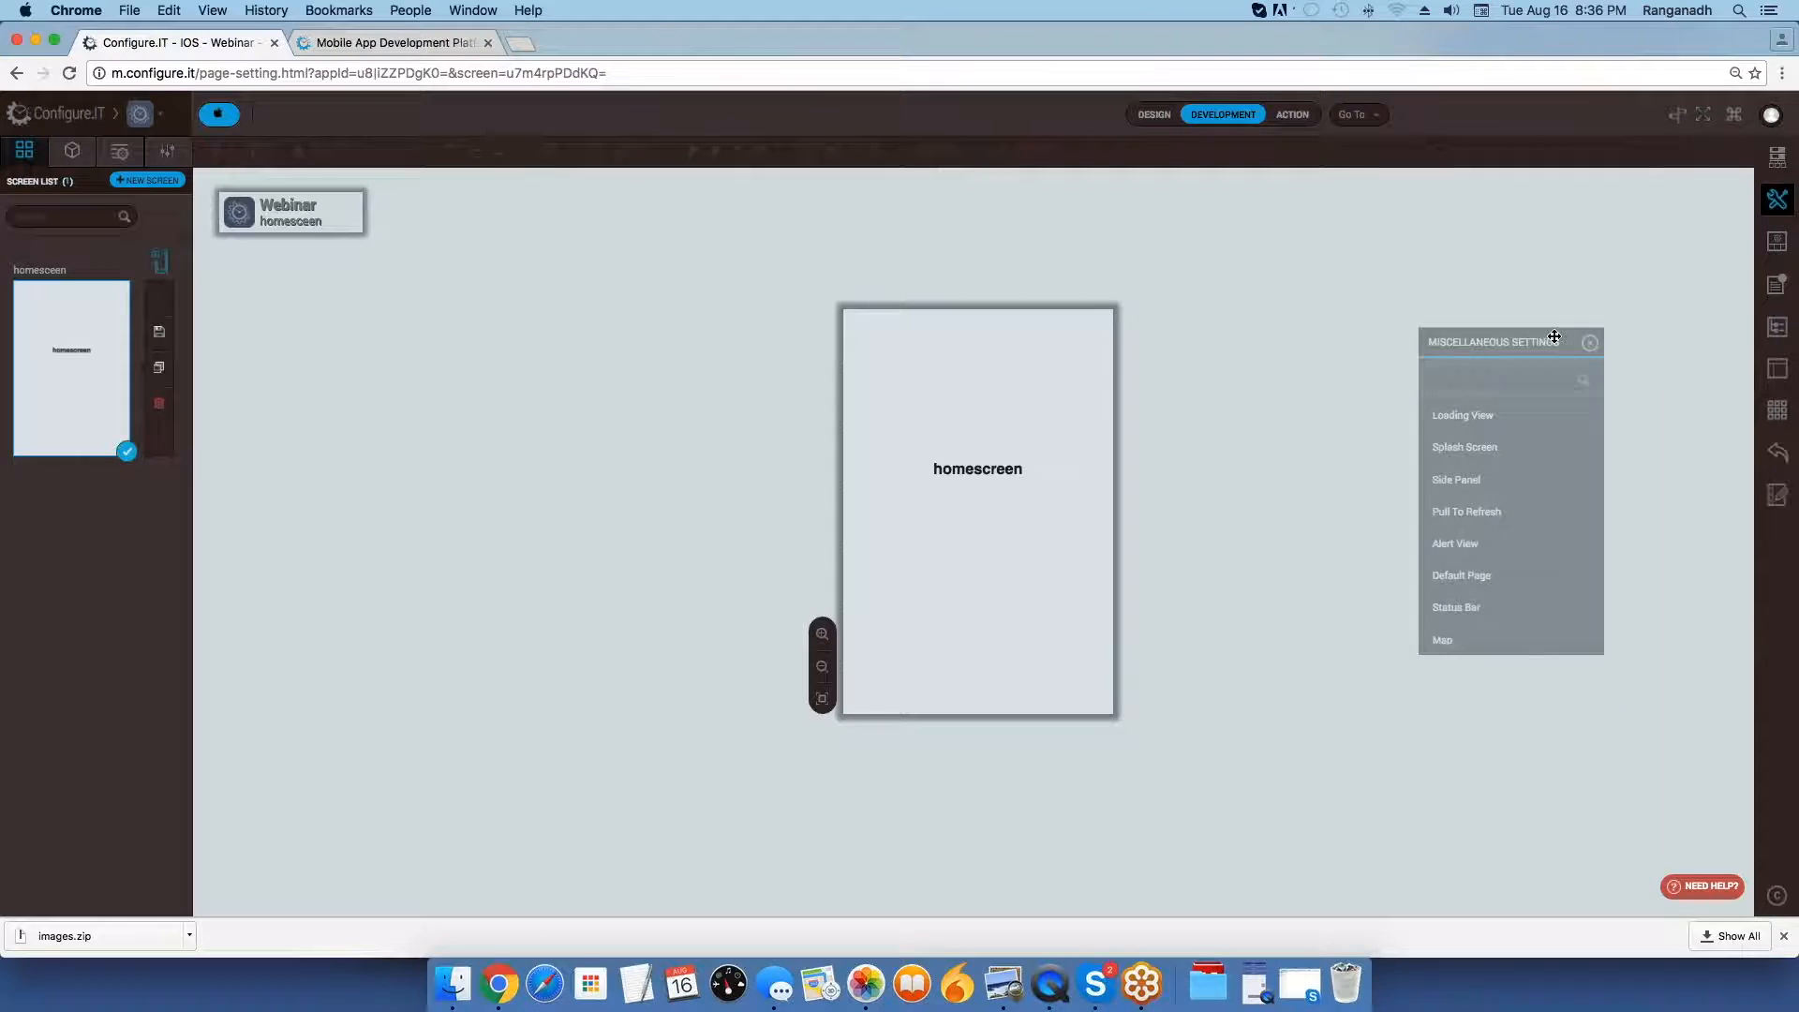
click(148, 180)
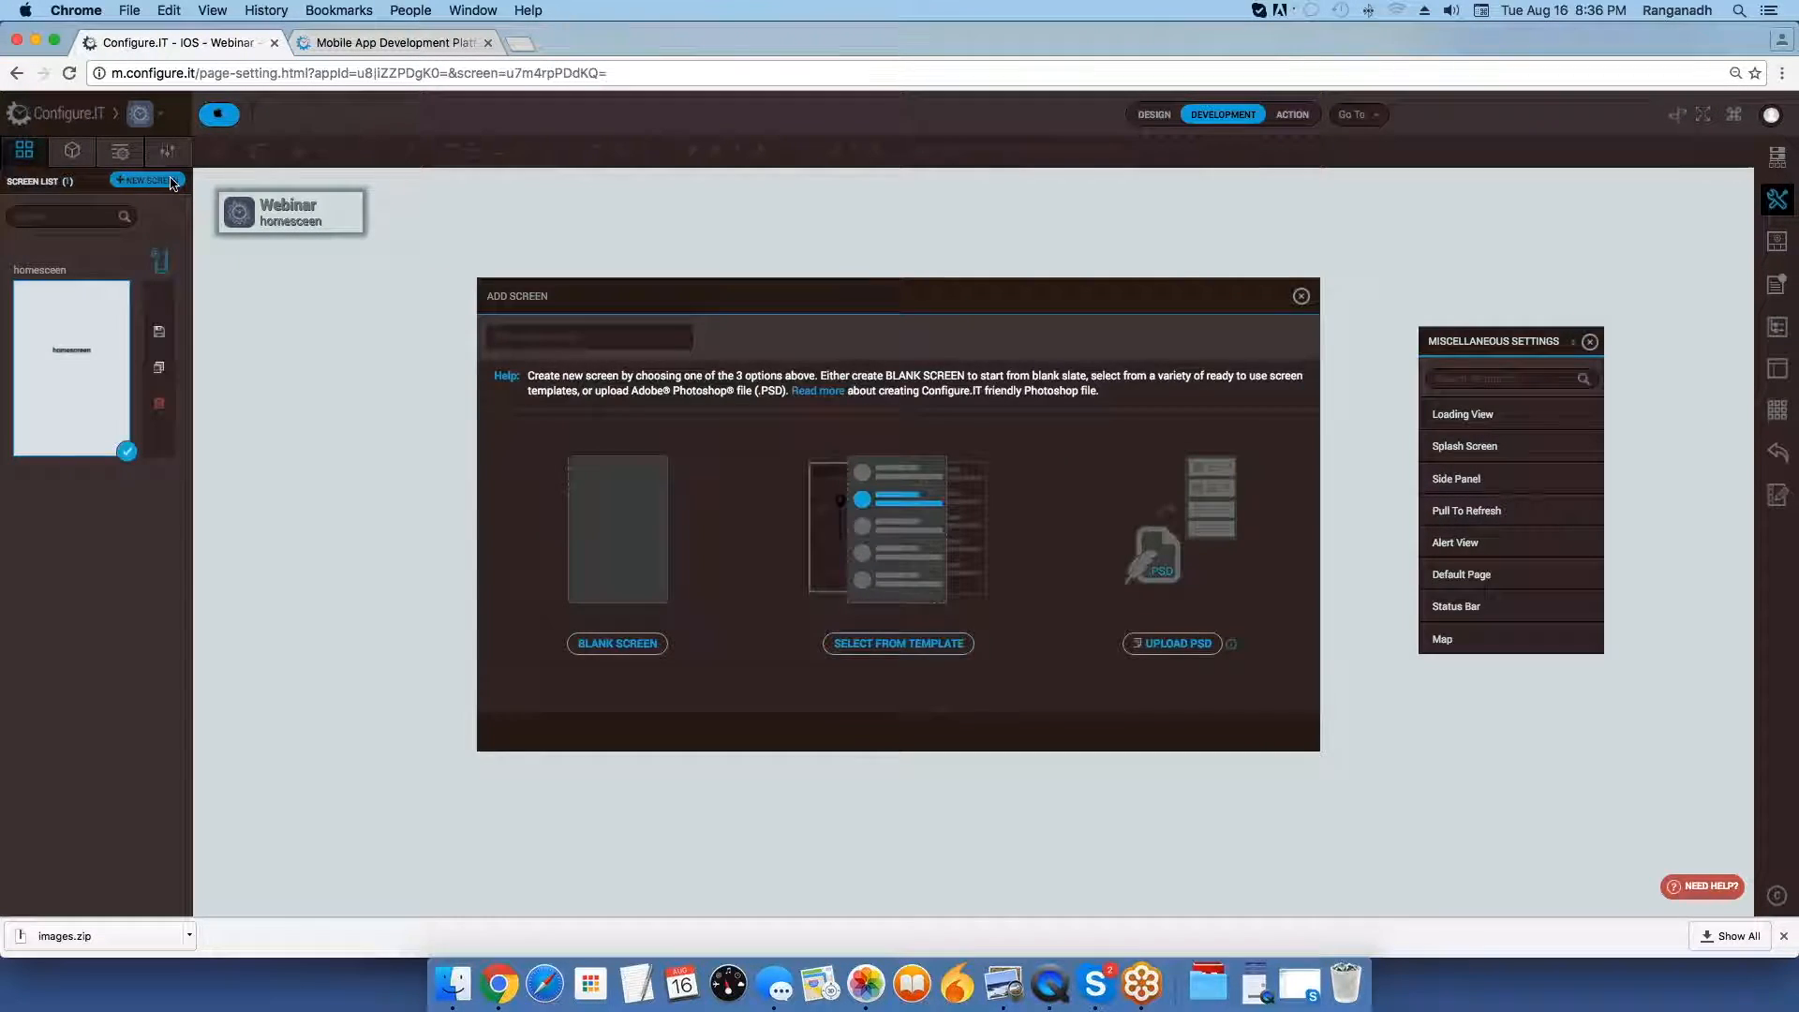
text(spl)
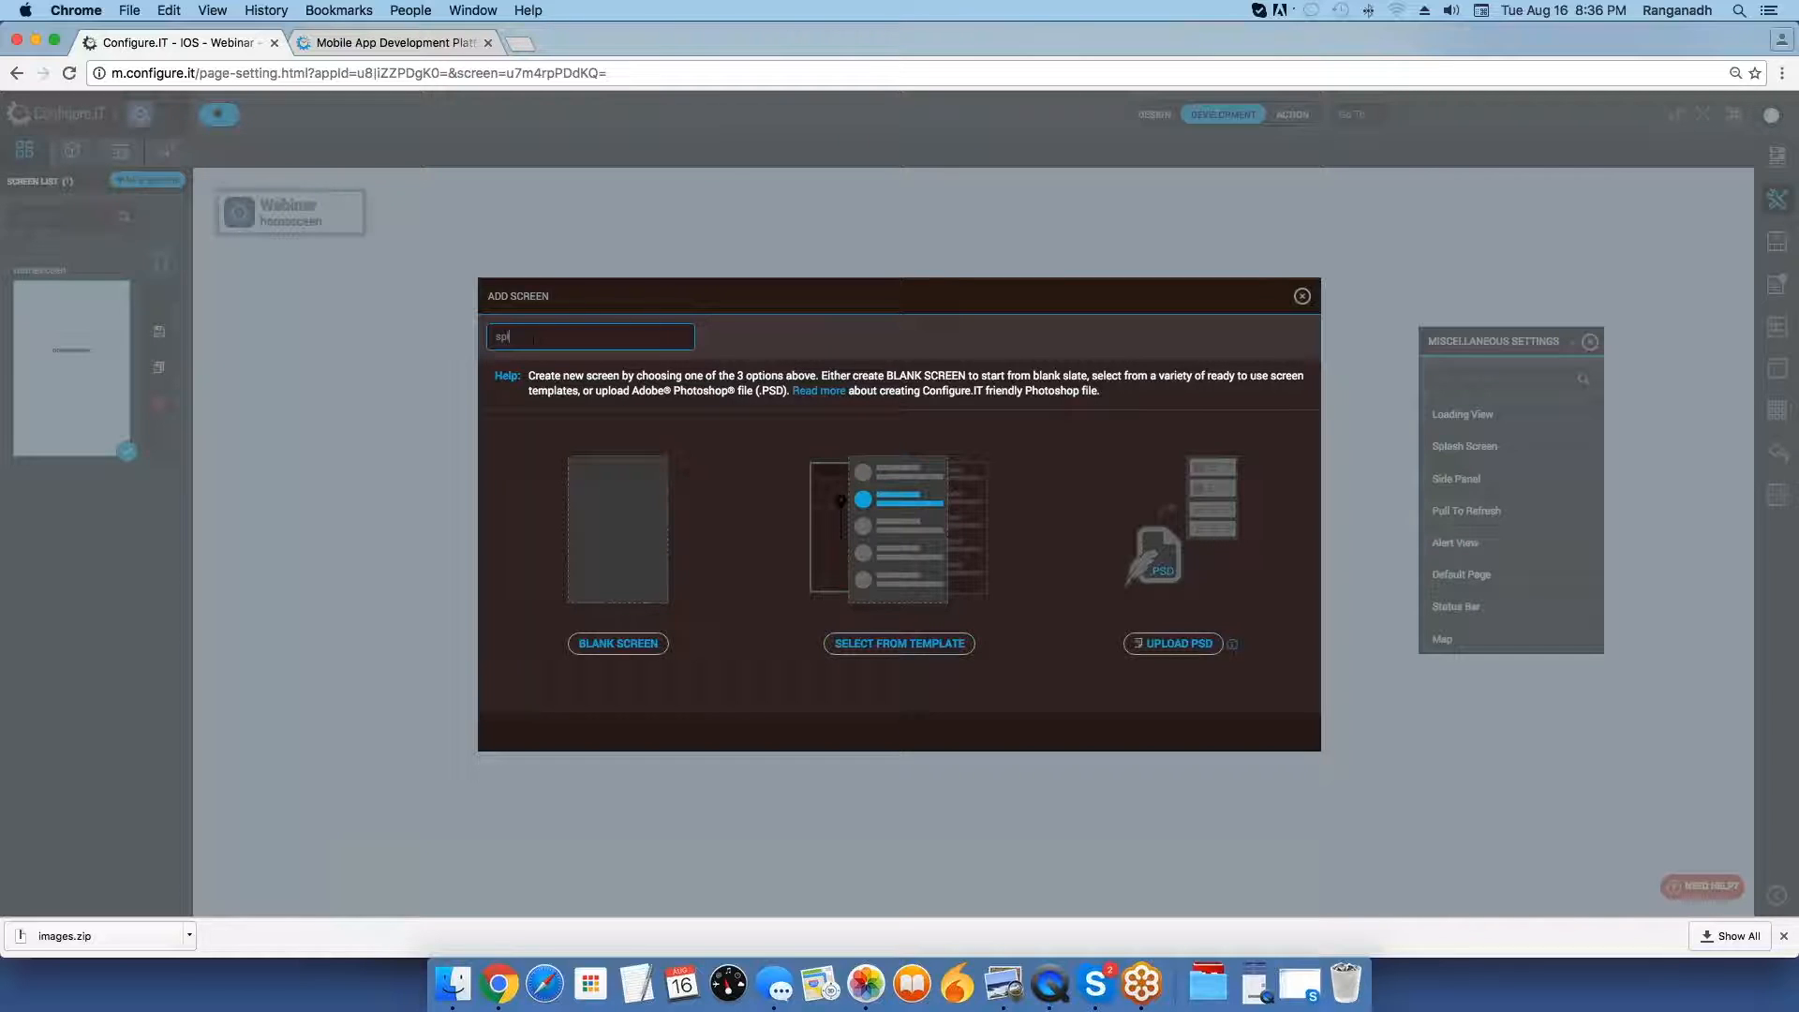
text(ashscreen)
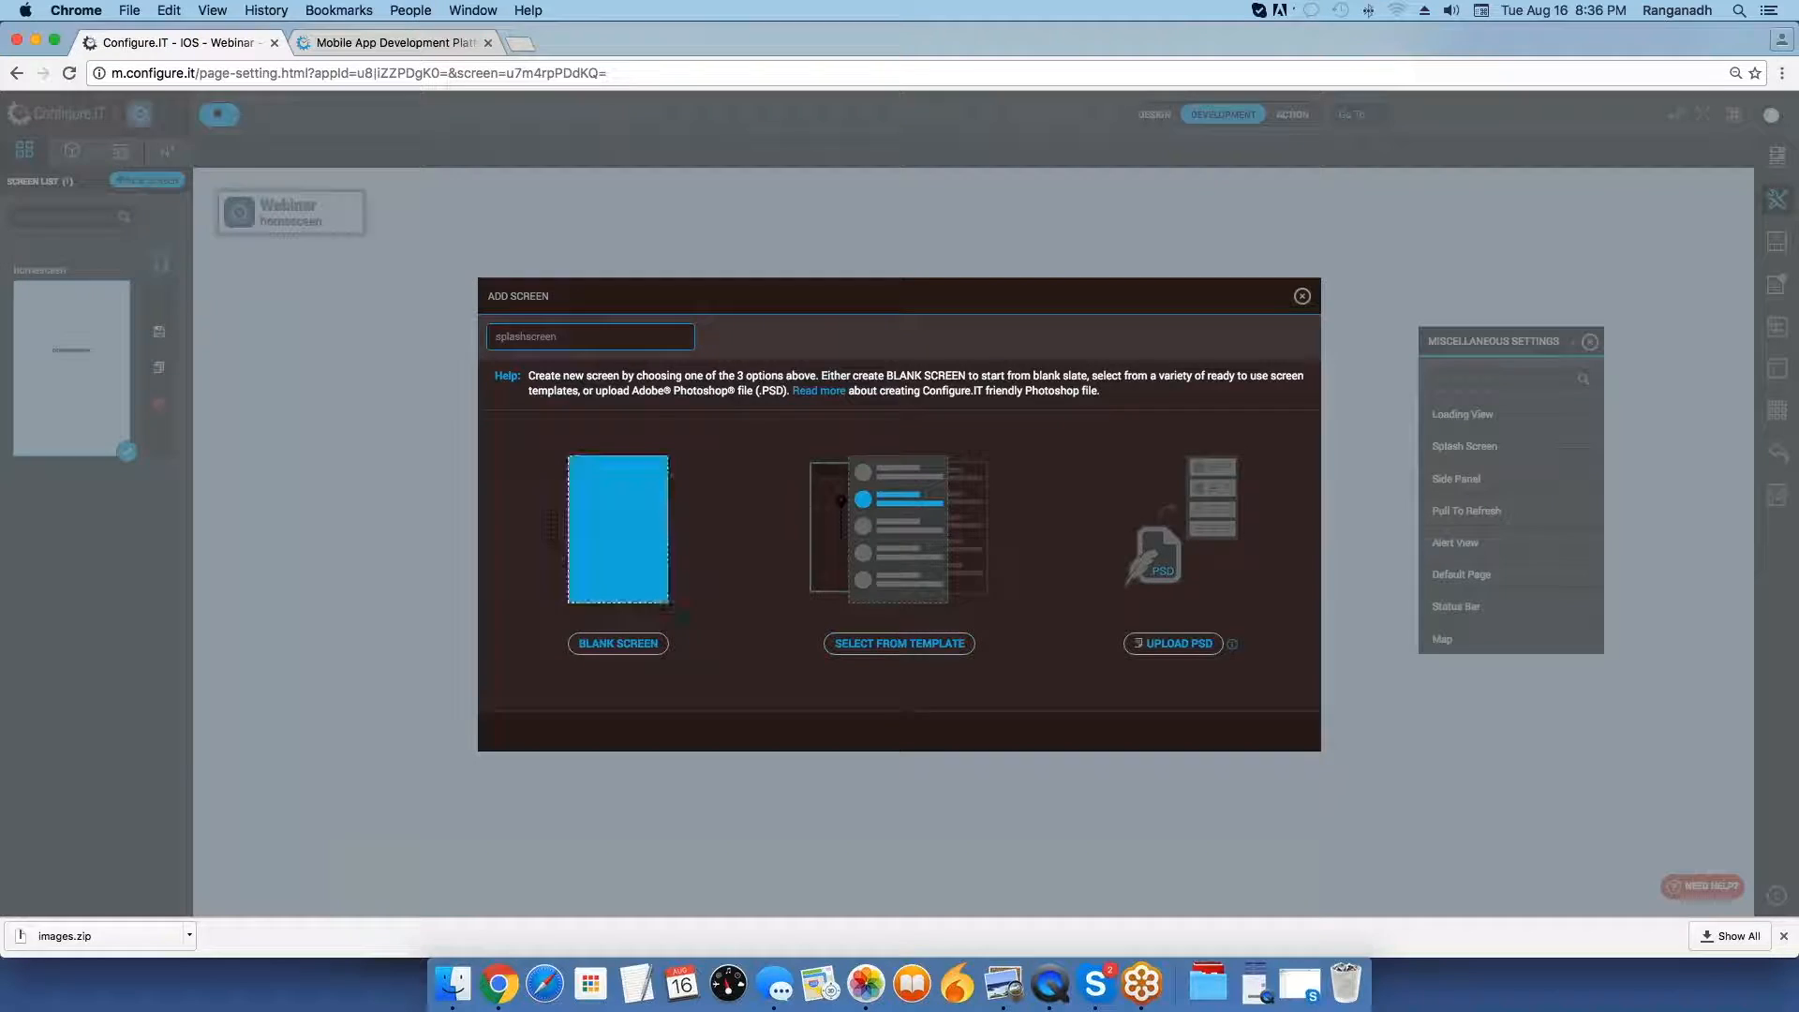
click(618, 643)
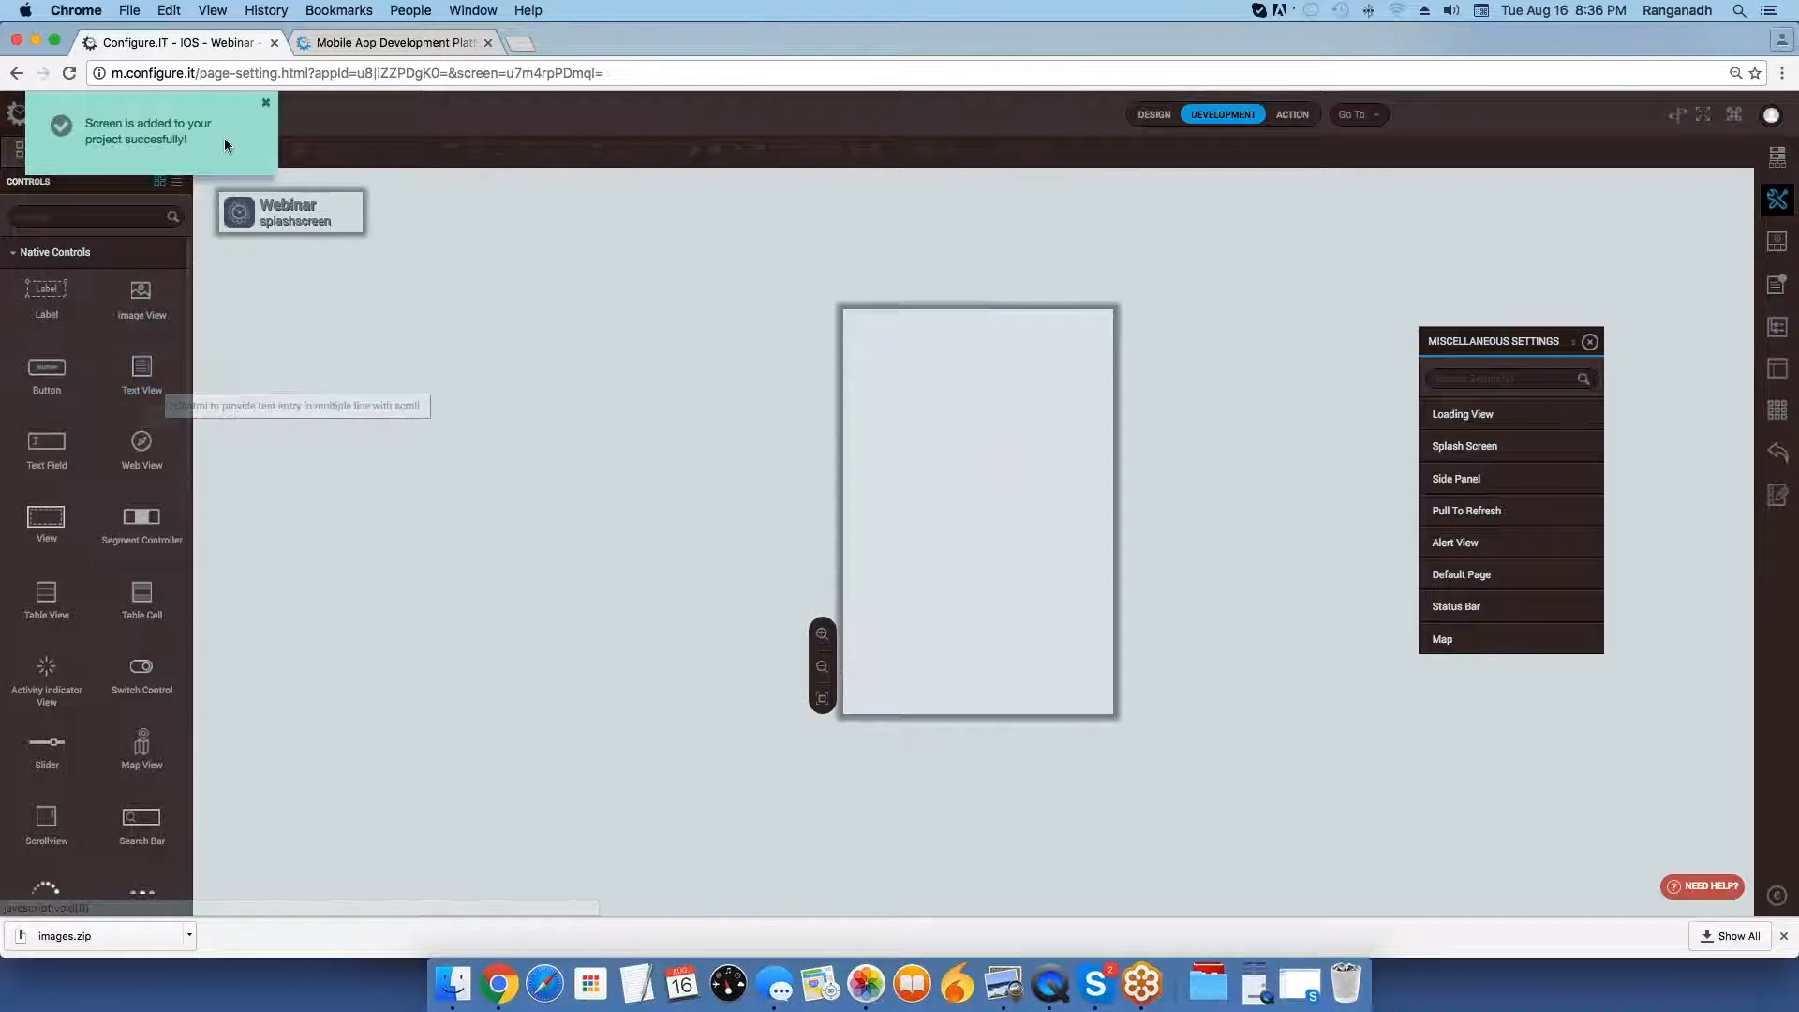
Place an Image View on the splashscreen canvas and stretch it to full width and full height.
drag(135, 301, 923, 392)
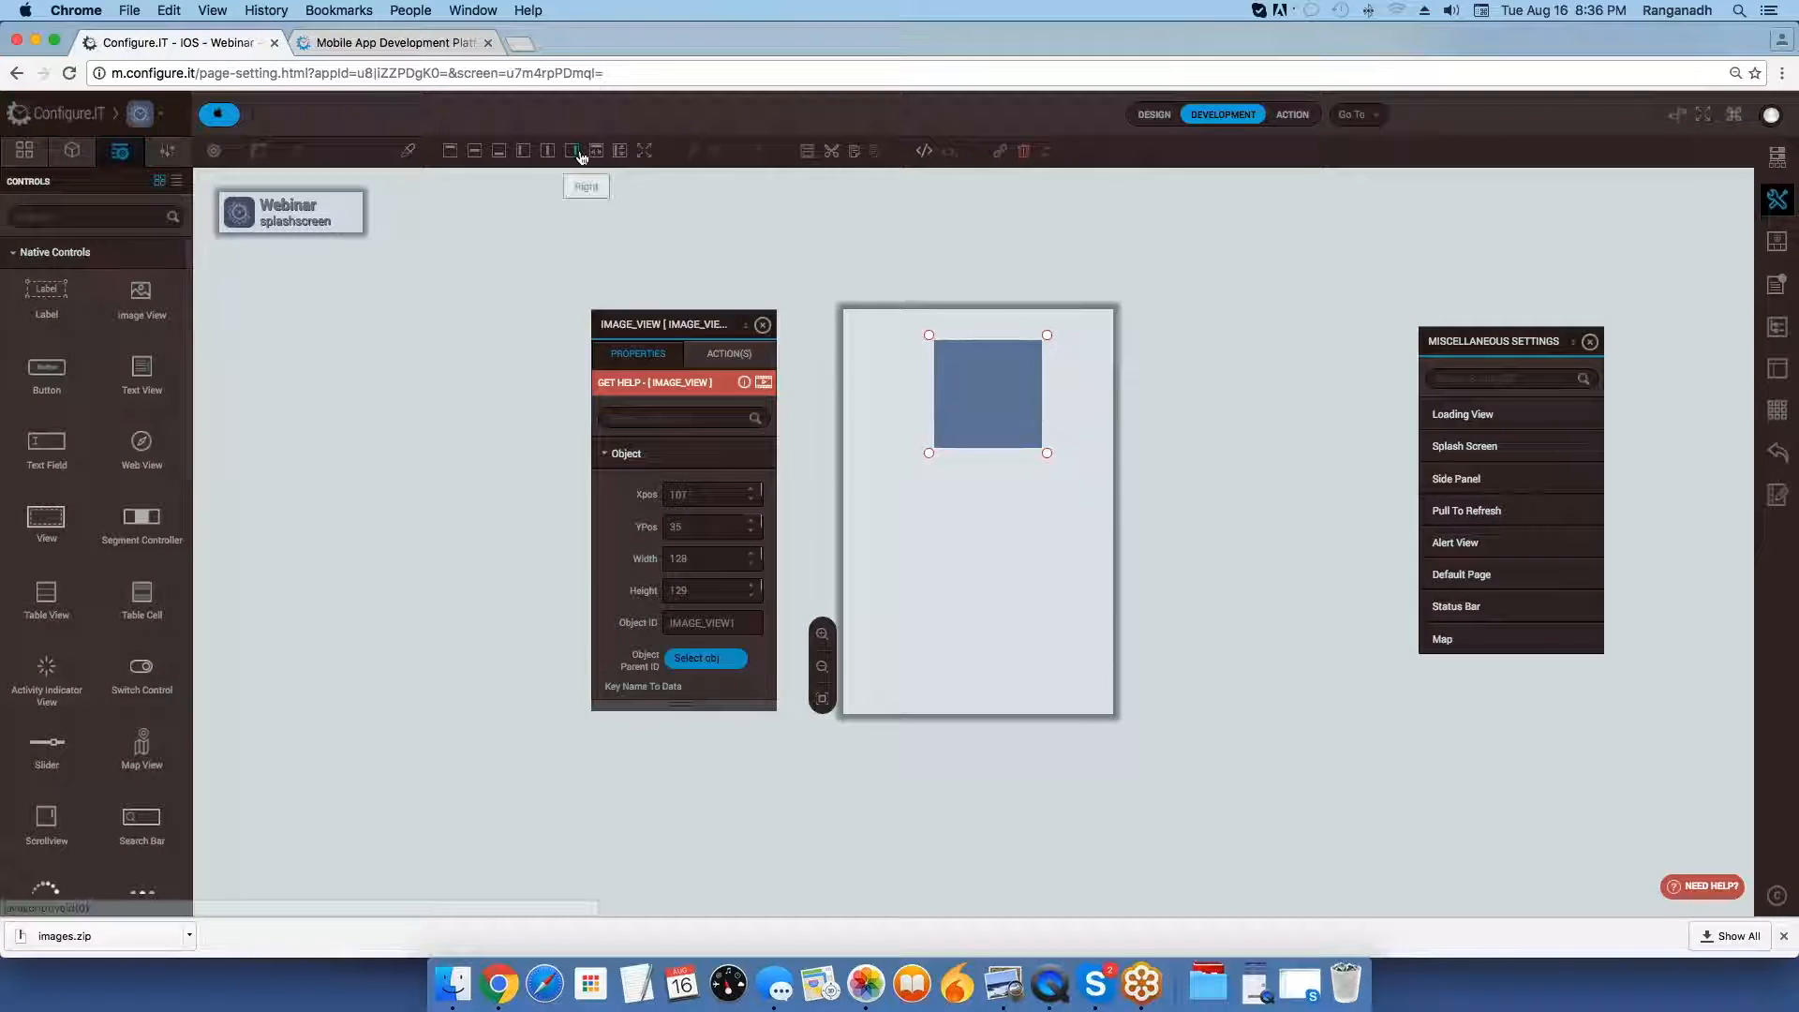
click(596, 151)
click(620, 151)
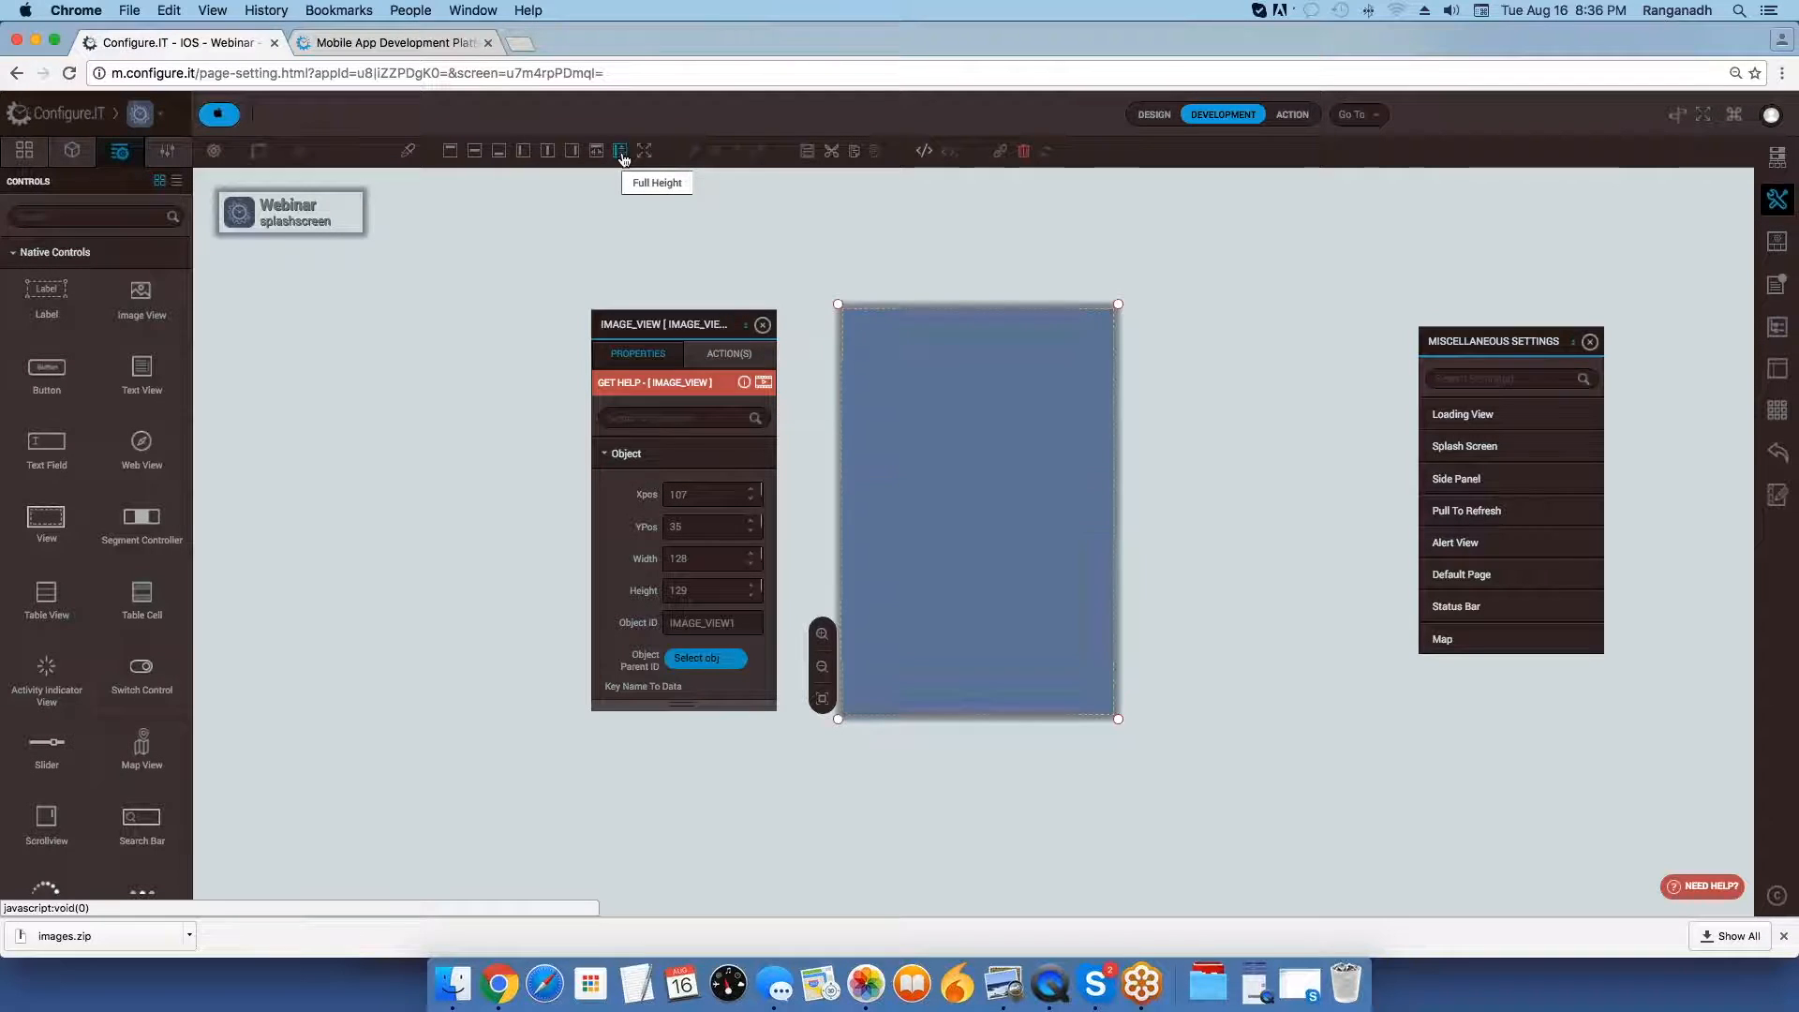
Set the image view's Image property to the asset showing the orange and white tablets.
click(678, 418)
text(imag)
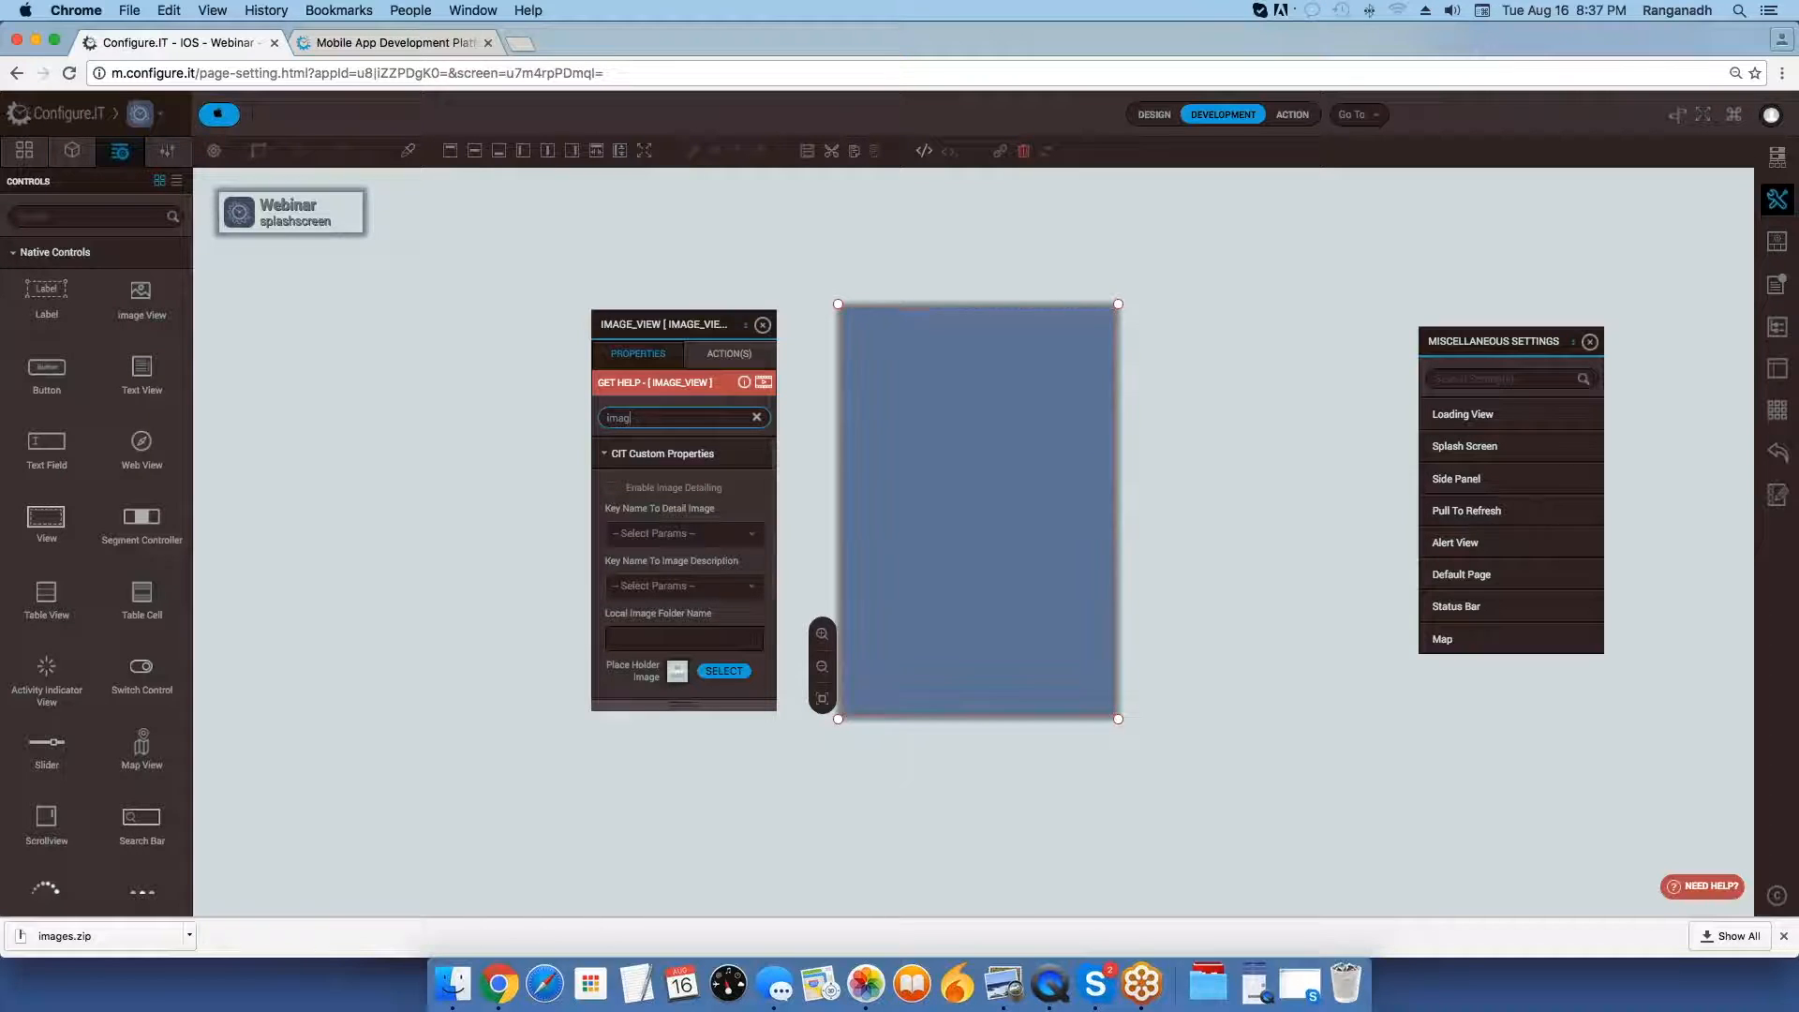
scroll(671, 513, down, 1)
scroll(671, 513, down, 2)
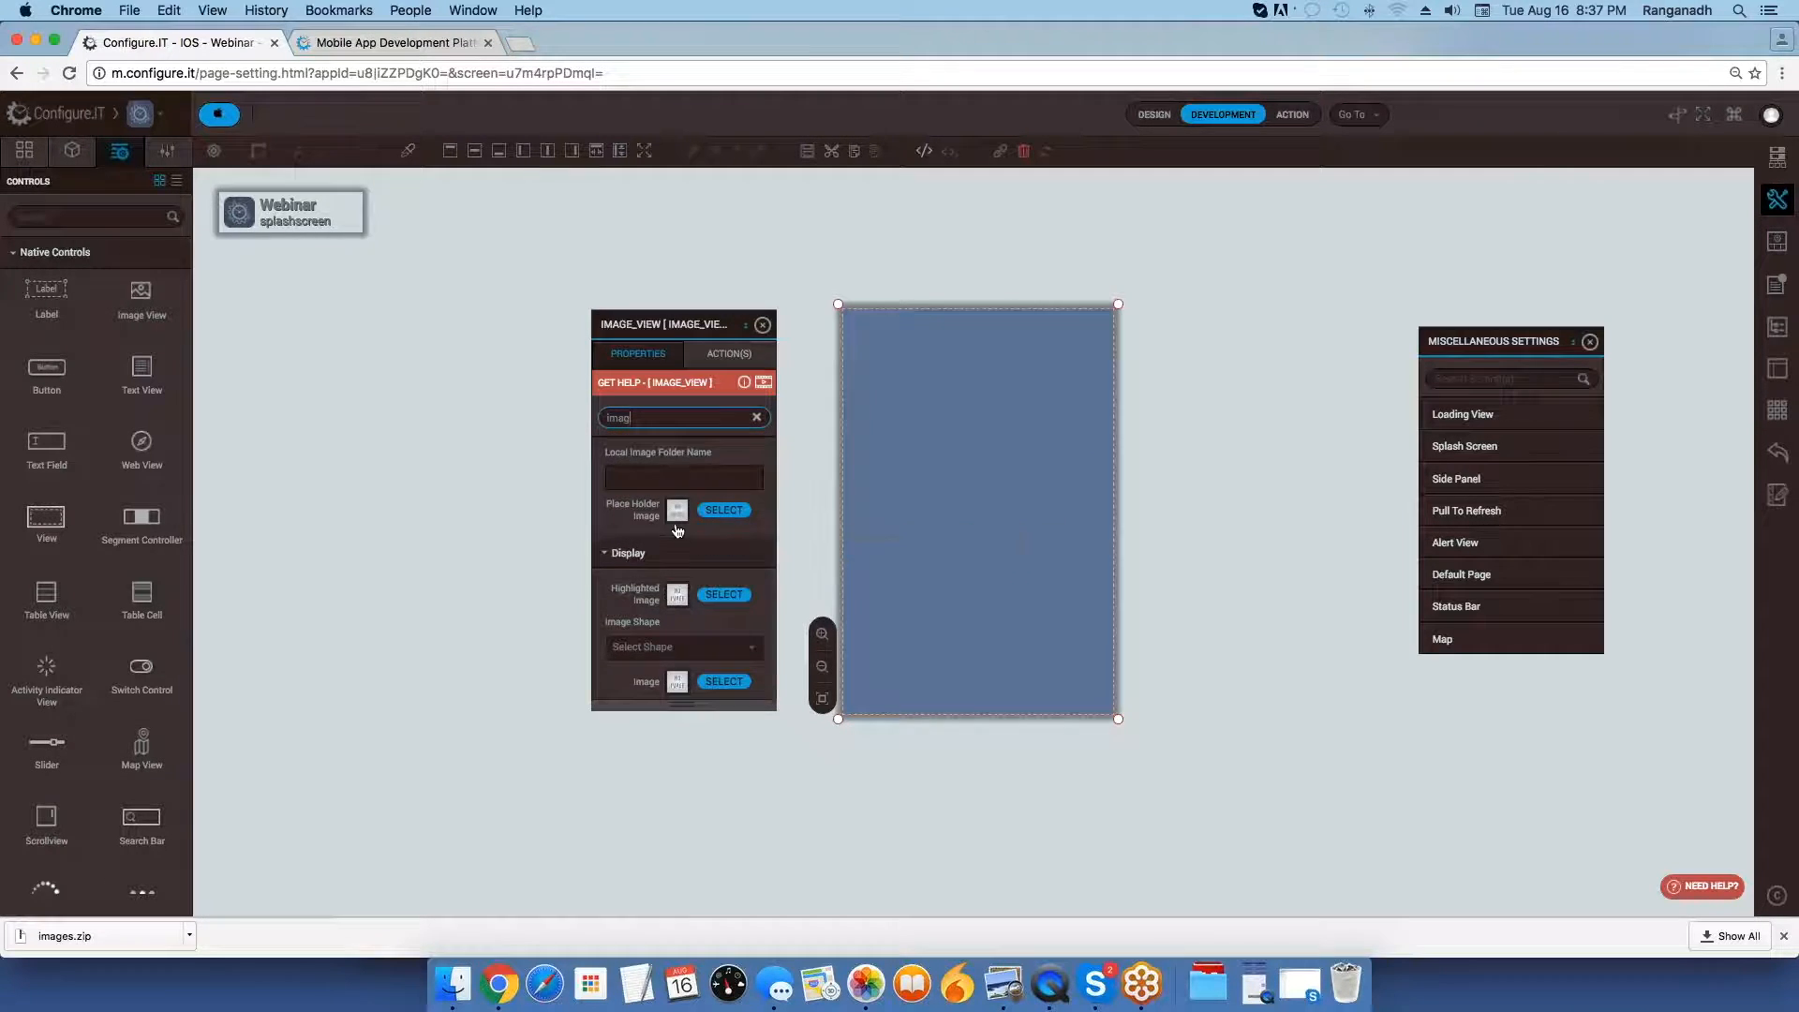
click(723, 681)
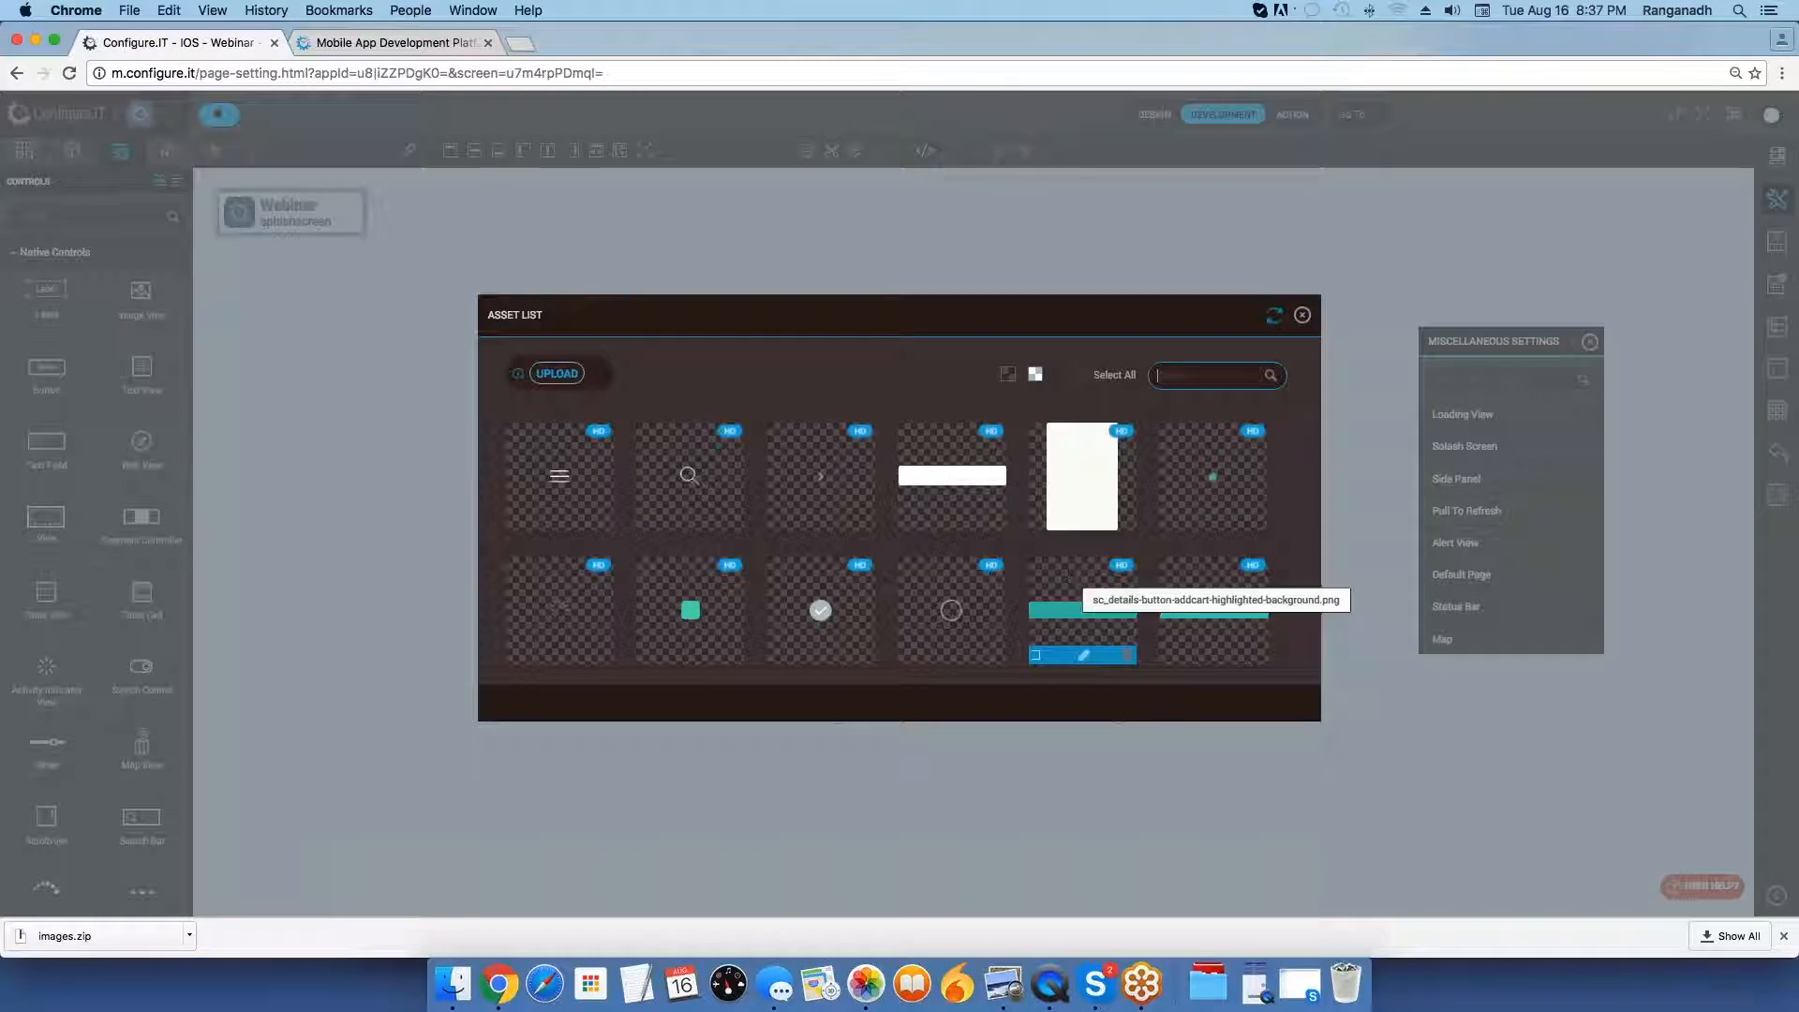
scroll(1011, 587, down, 1)
scroll(1011, 587, down, 1)
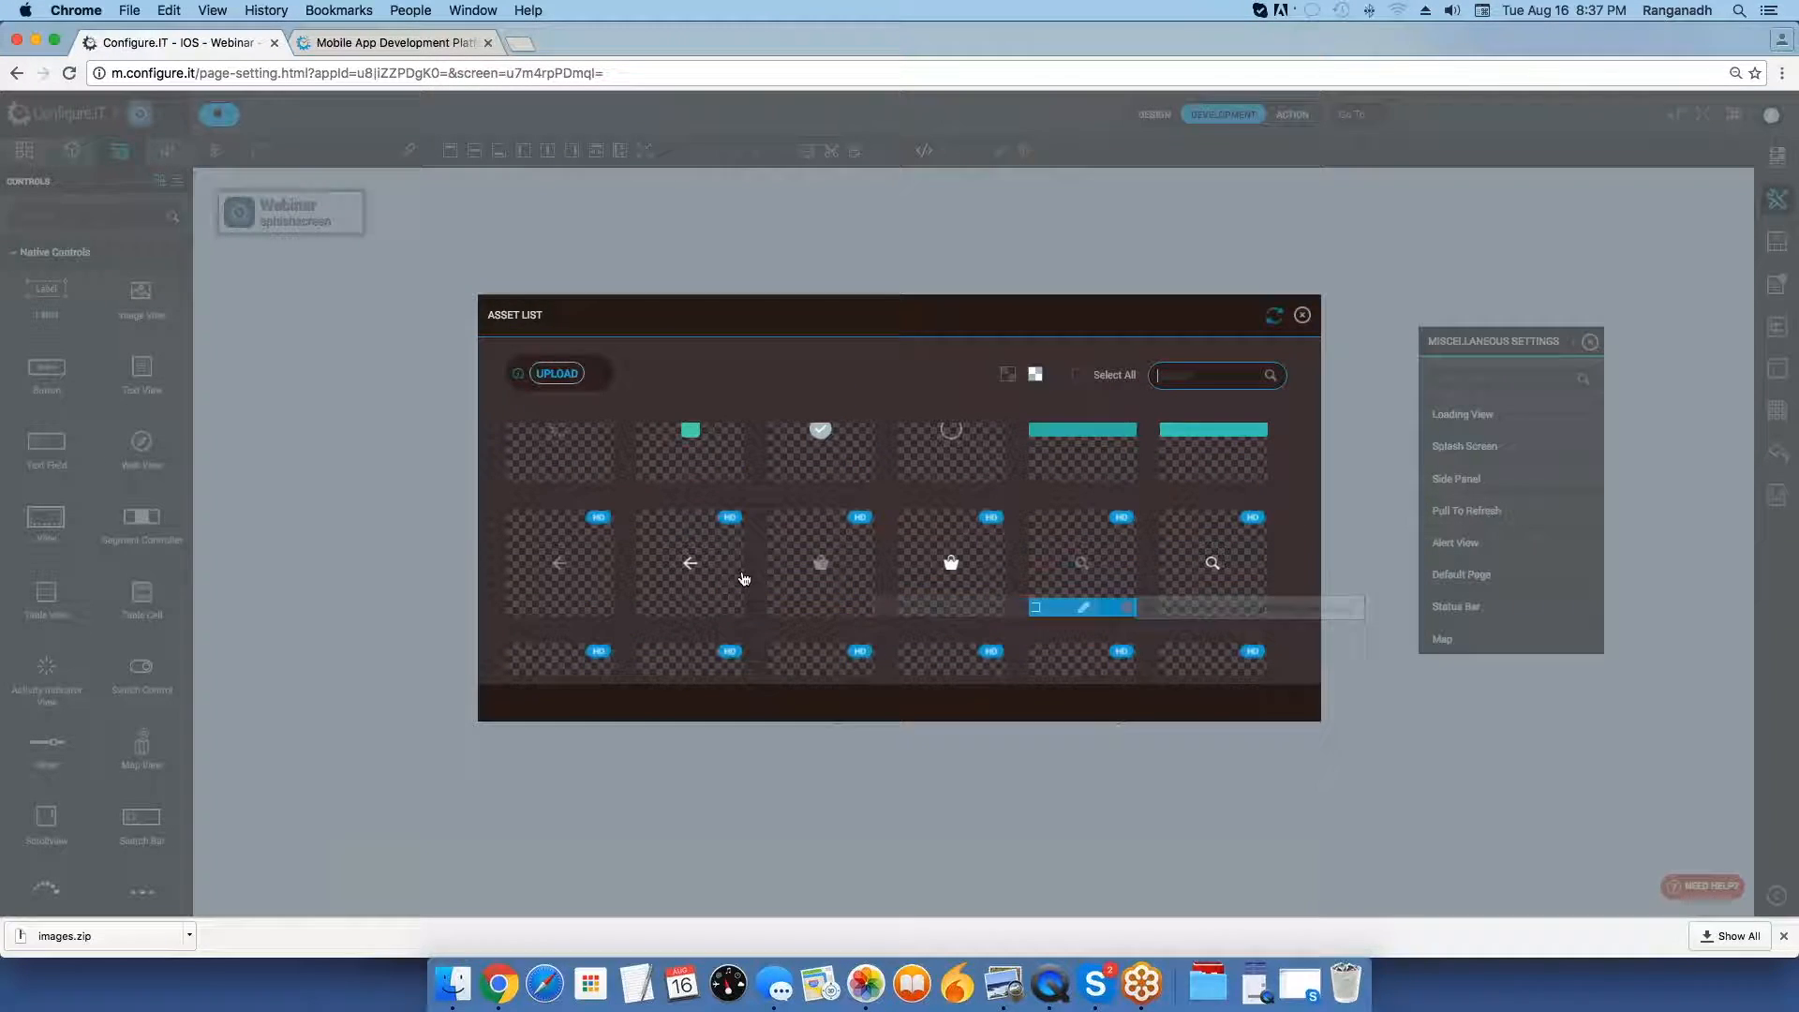
scroll(1002, 575, down, 1)
scroll(1002, 576, down, 2)
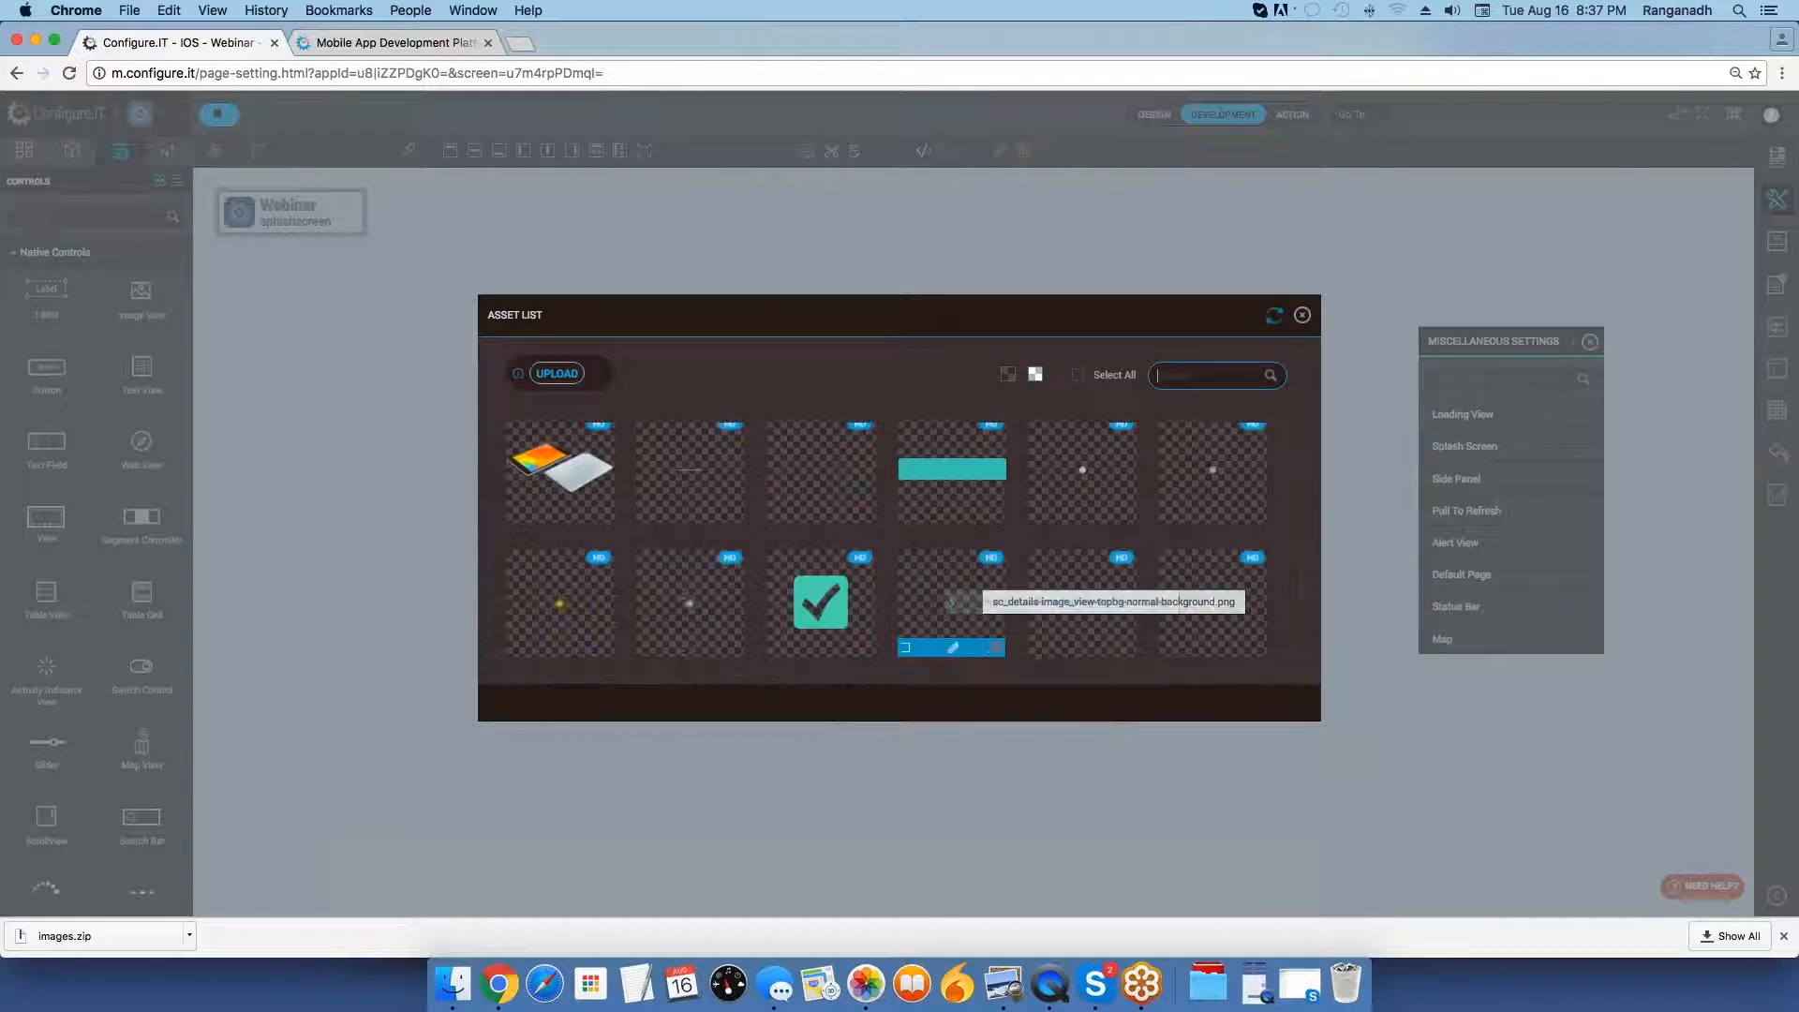
click(569, 479)
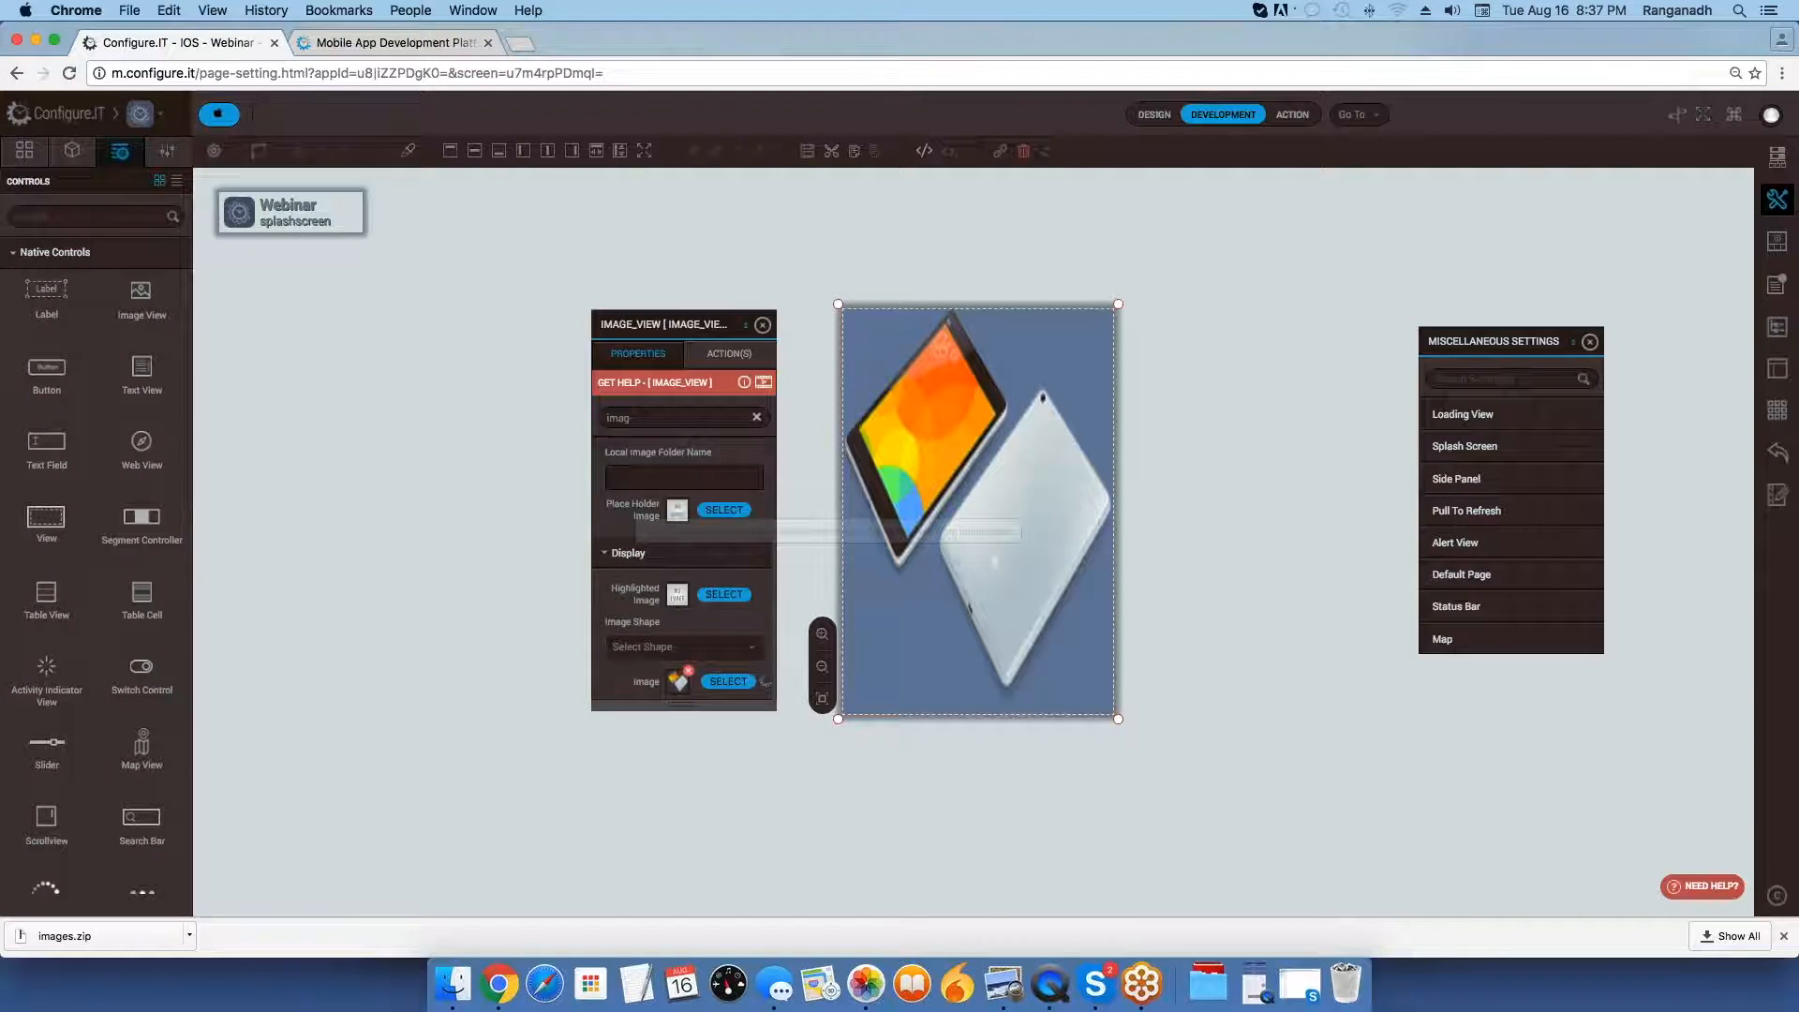
Set the image view's Background Color to None and close its properties.
drag(639, 418, 603, 418)
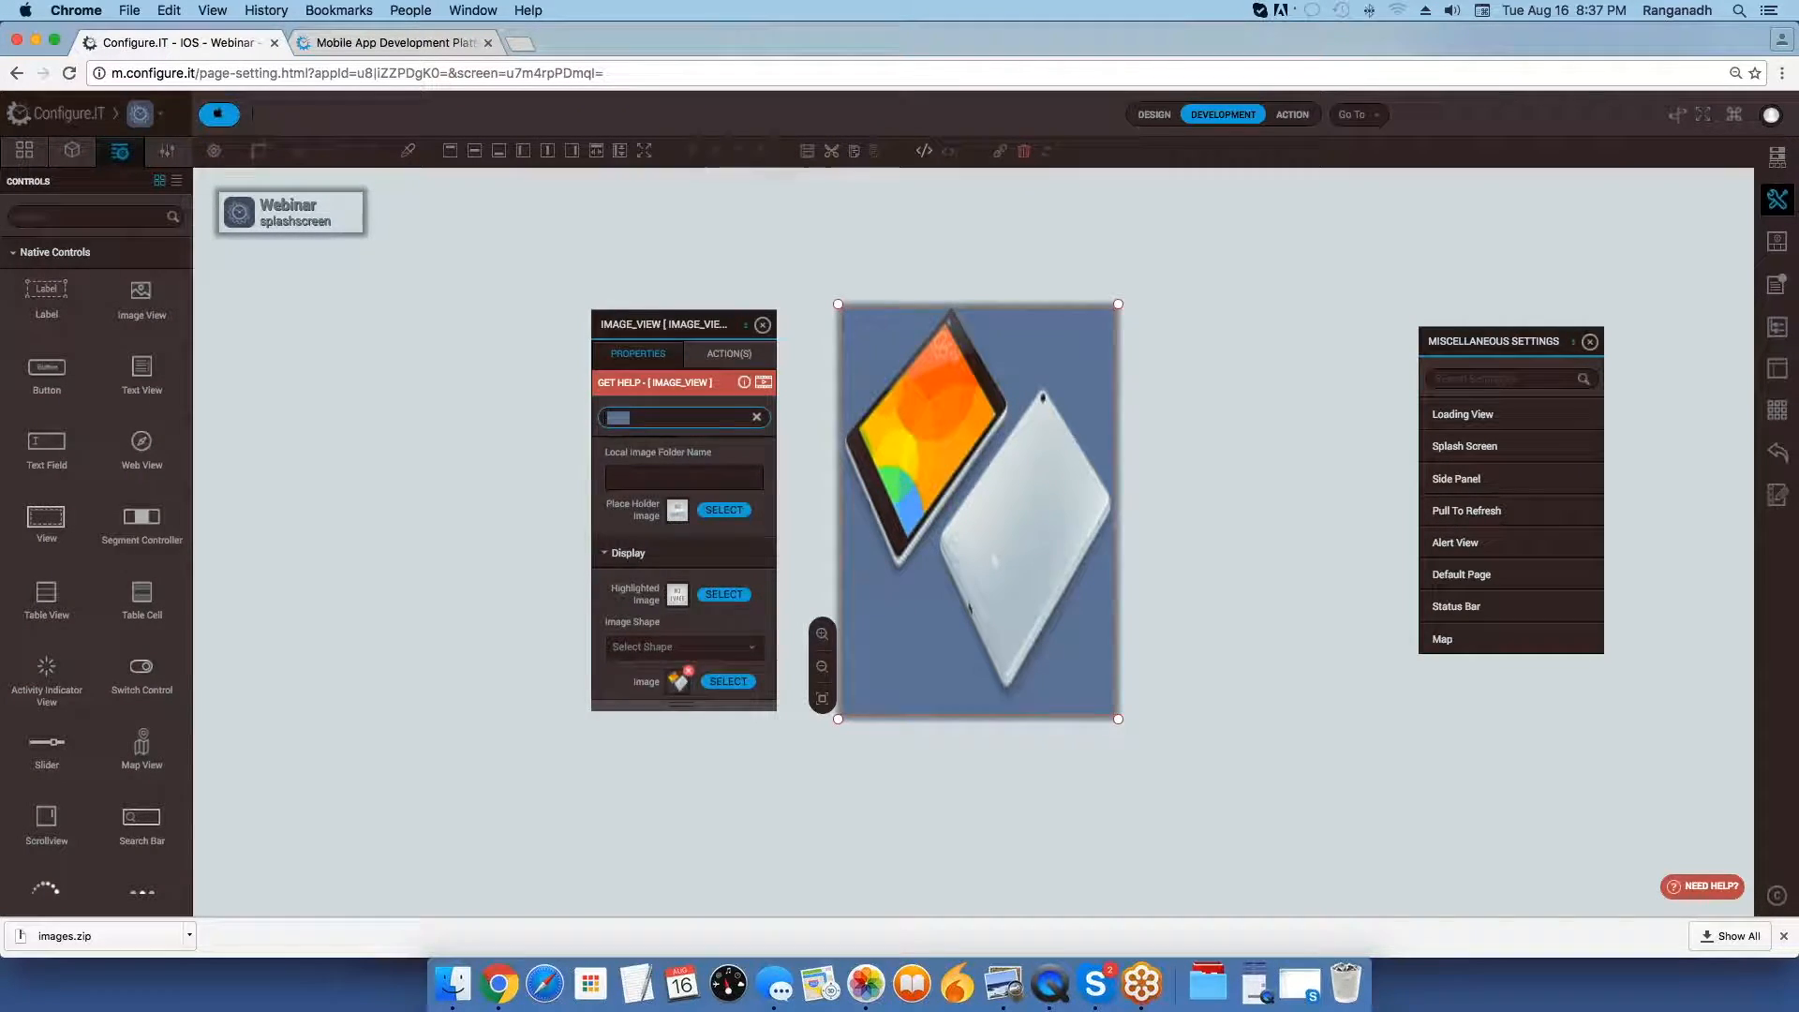
text(bac)
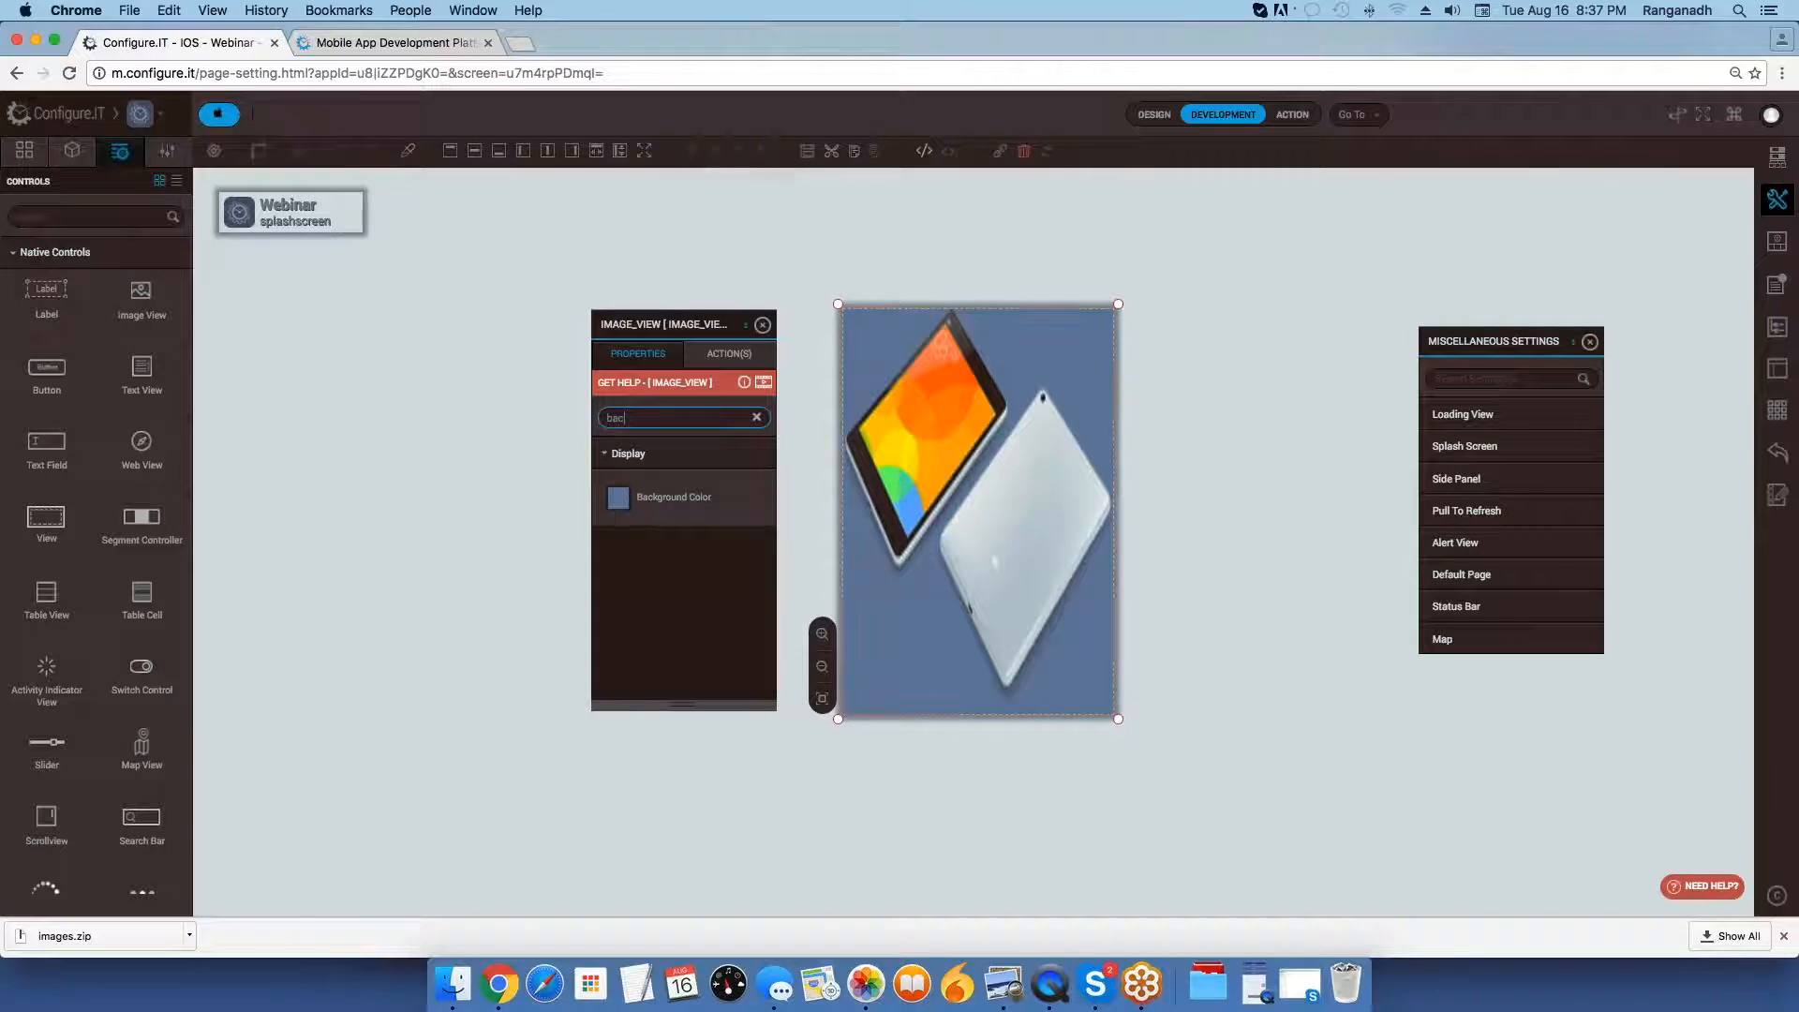
click(618, 496)
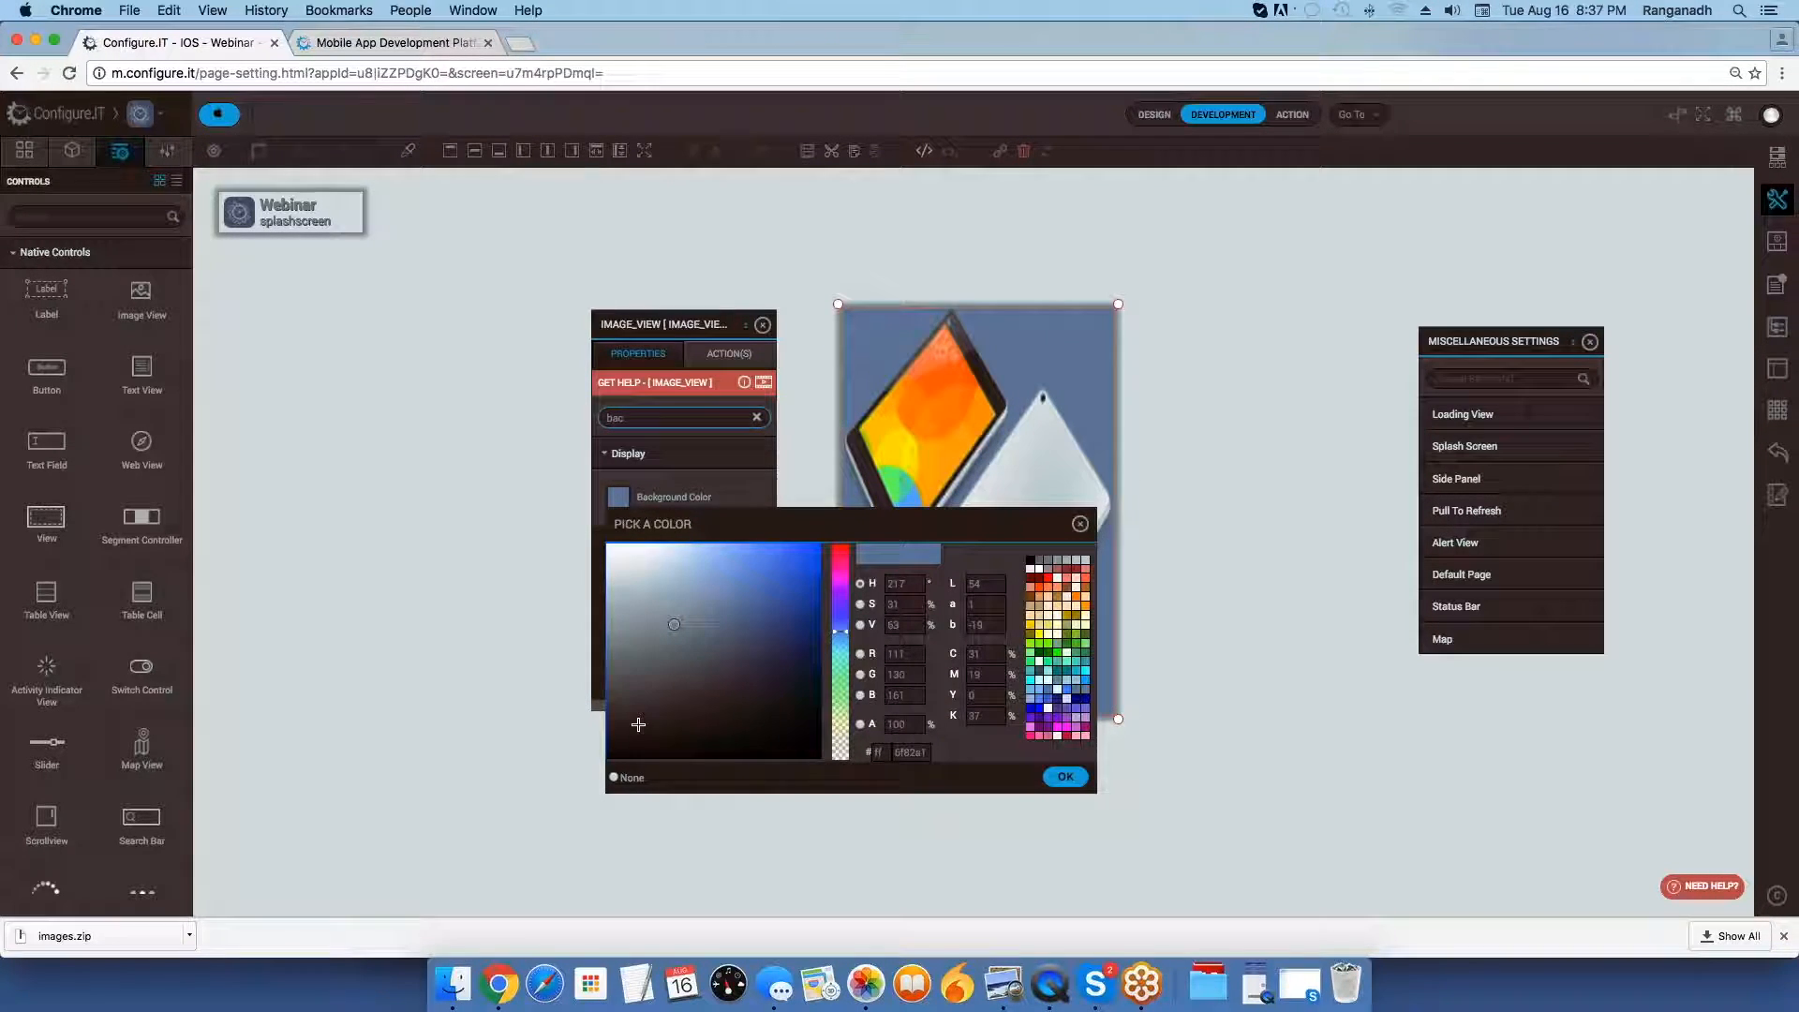
click(614, 776)
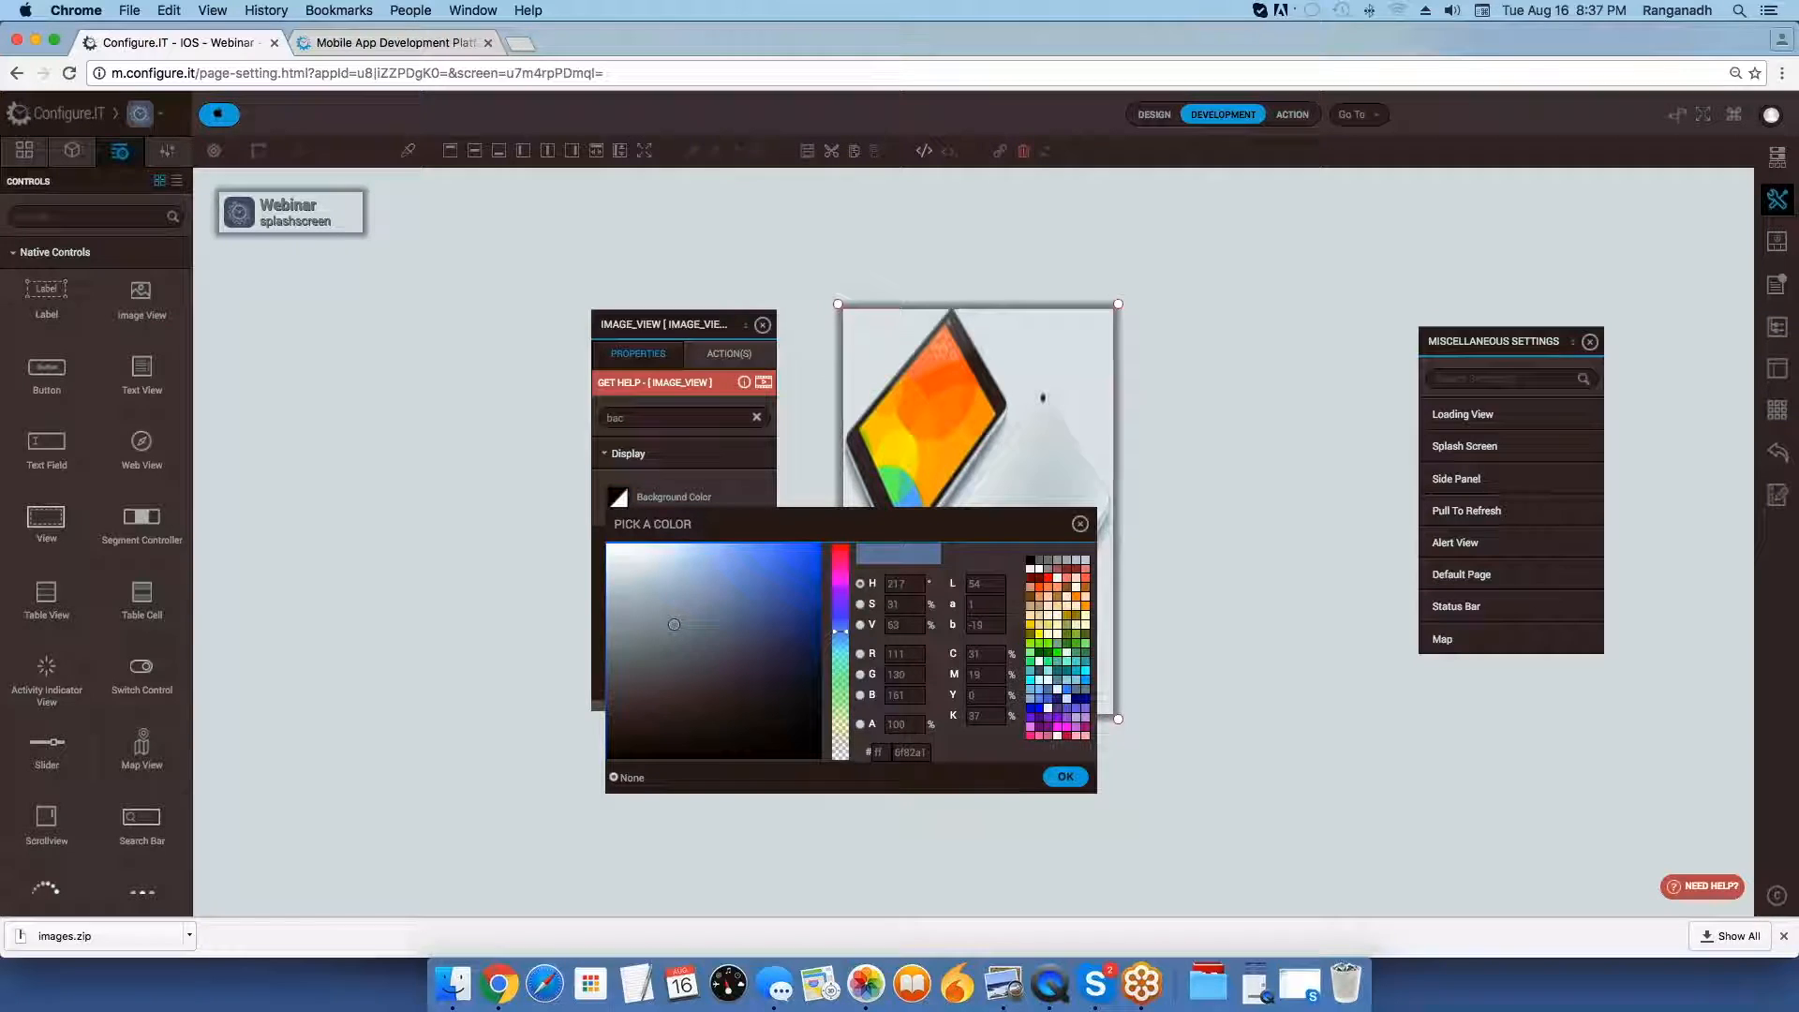
click(1065, 777)
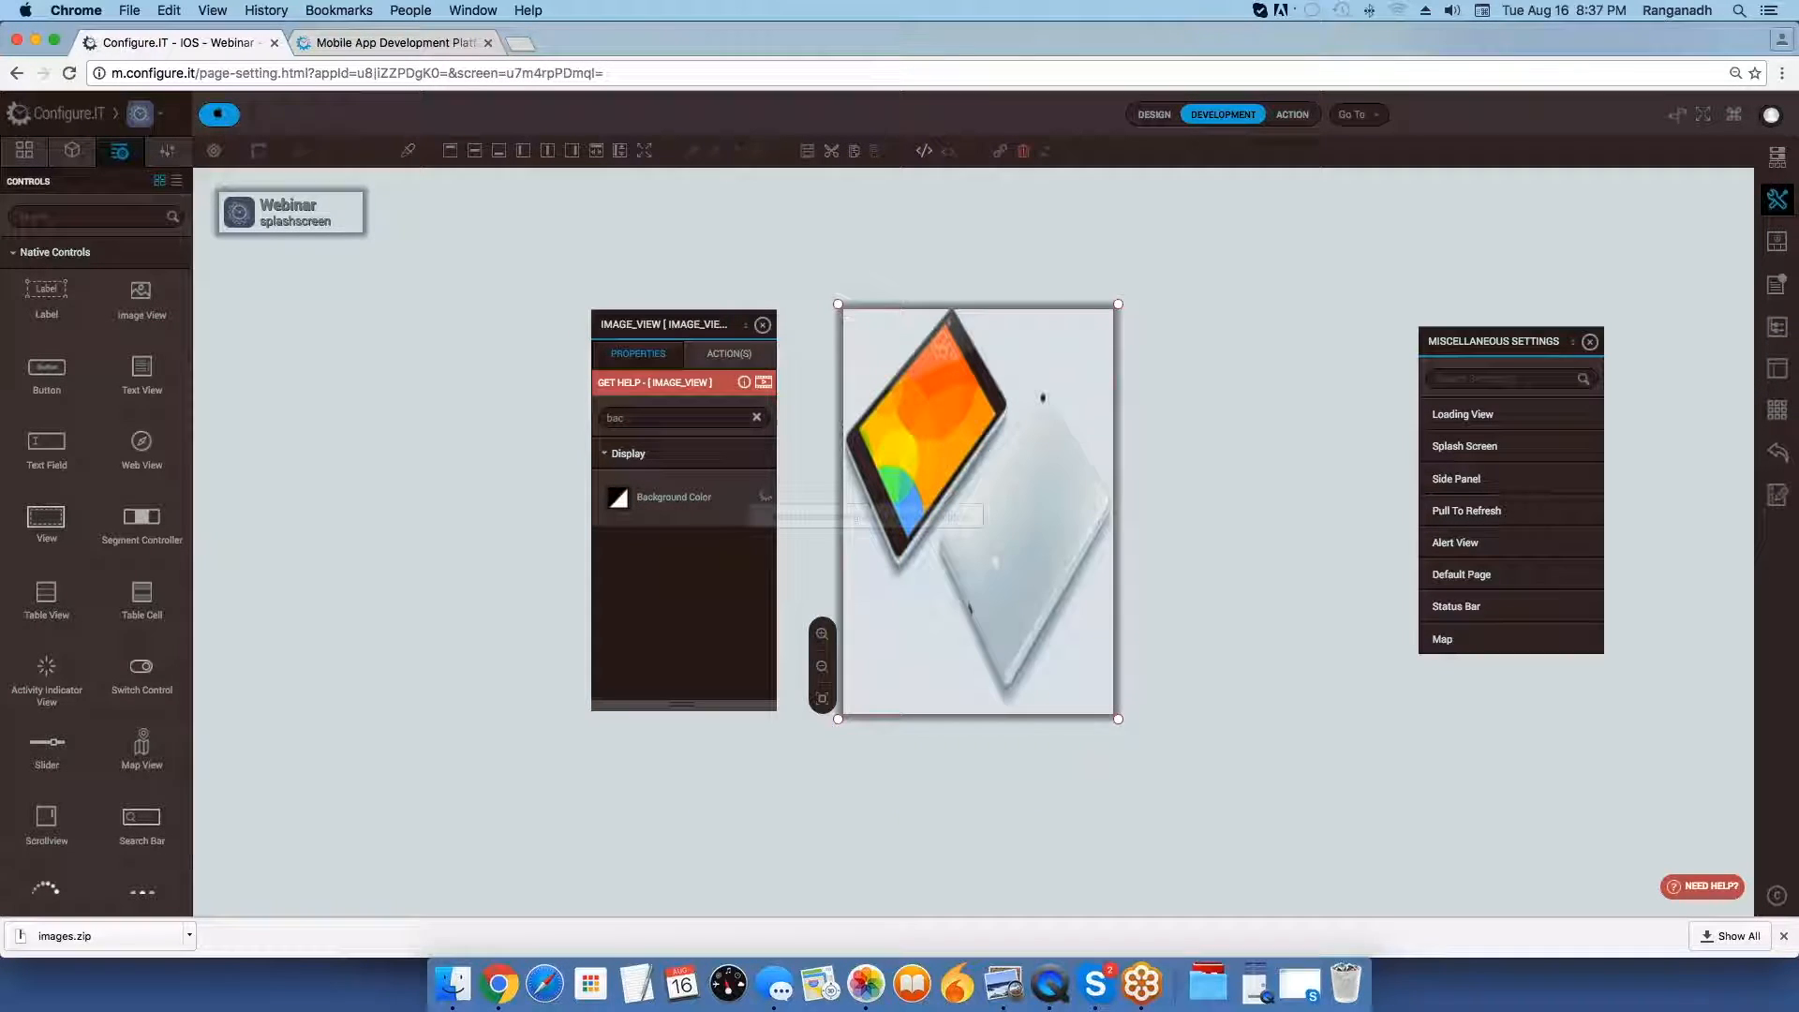
click(764, 326)
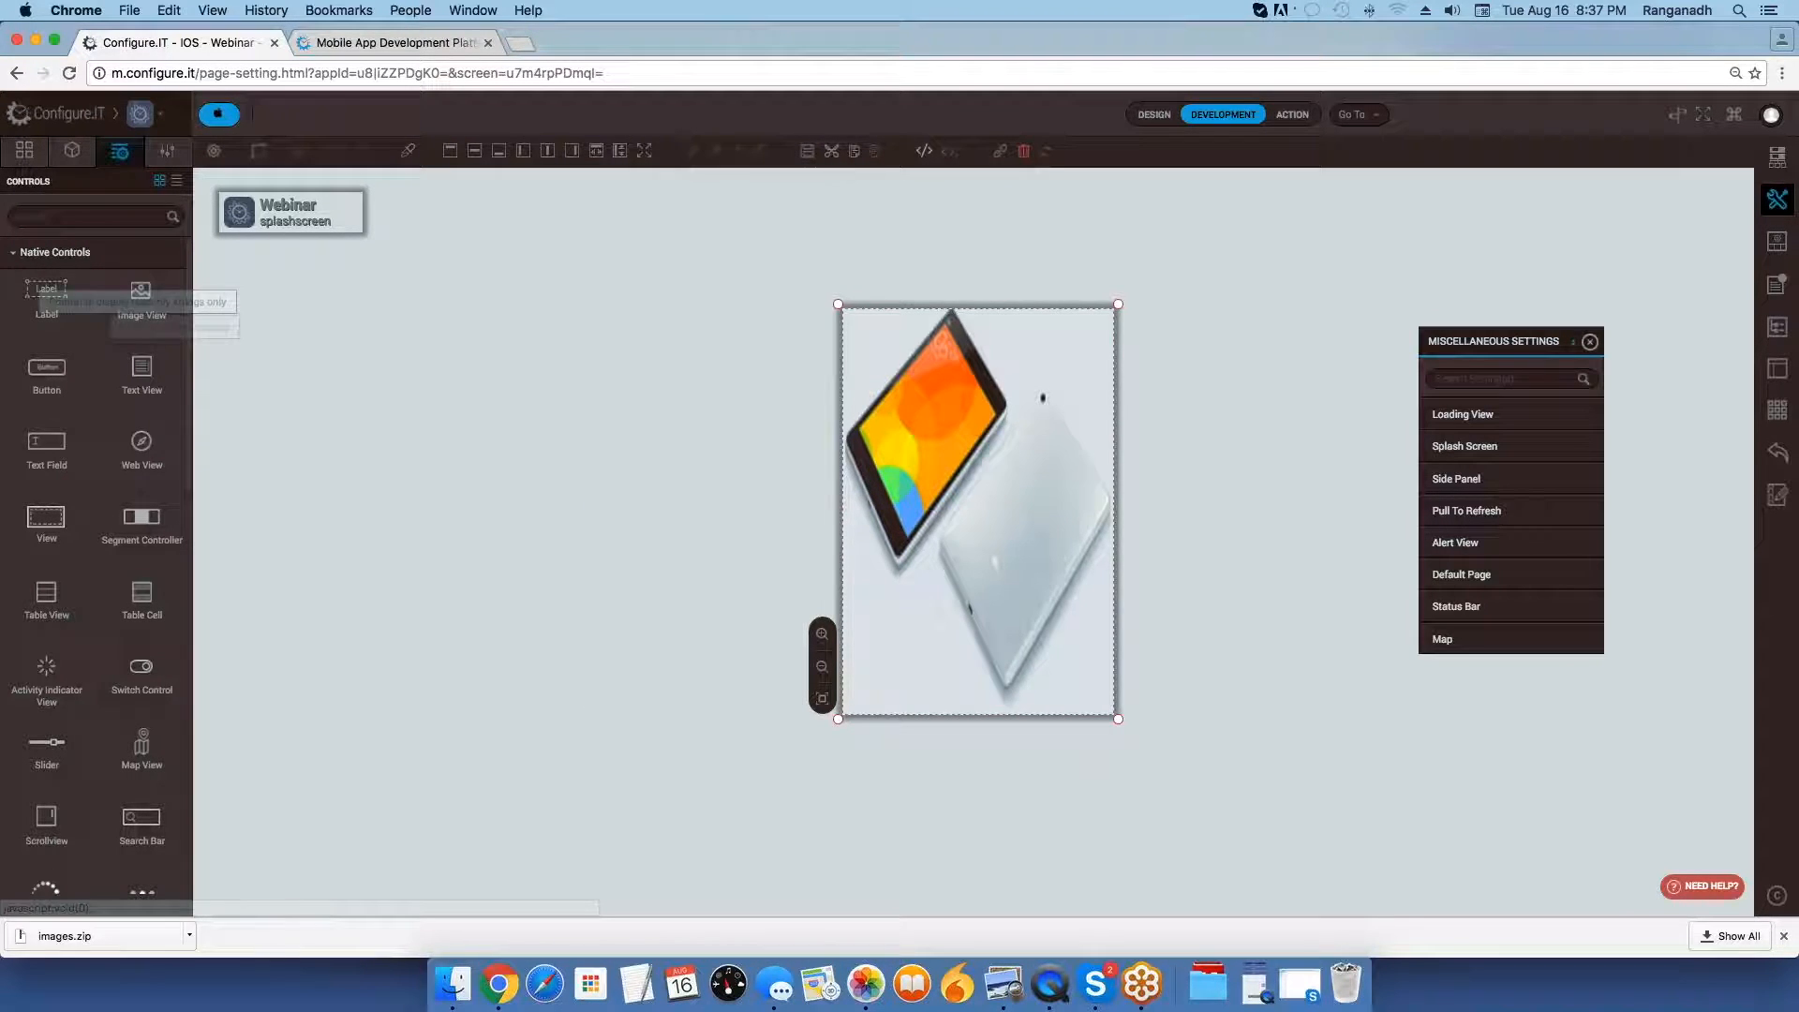
Set the Splash Screen source to splashscreen with a duration of 3, save, and move the miscellaneous settings away from the canvas.
click(24, 149)
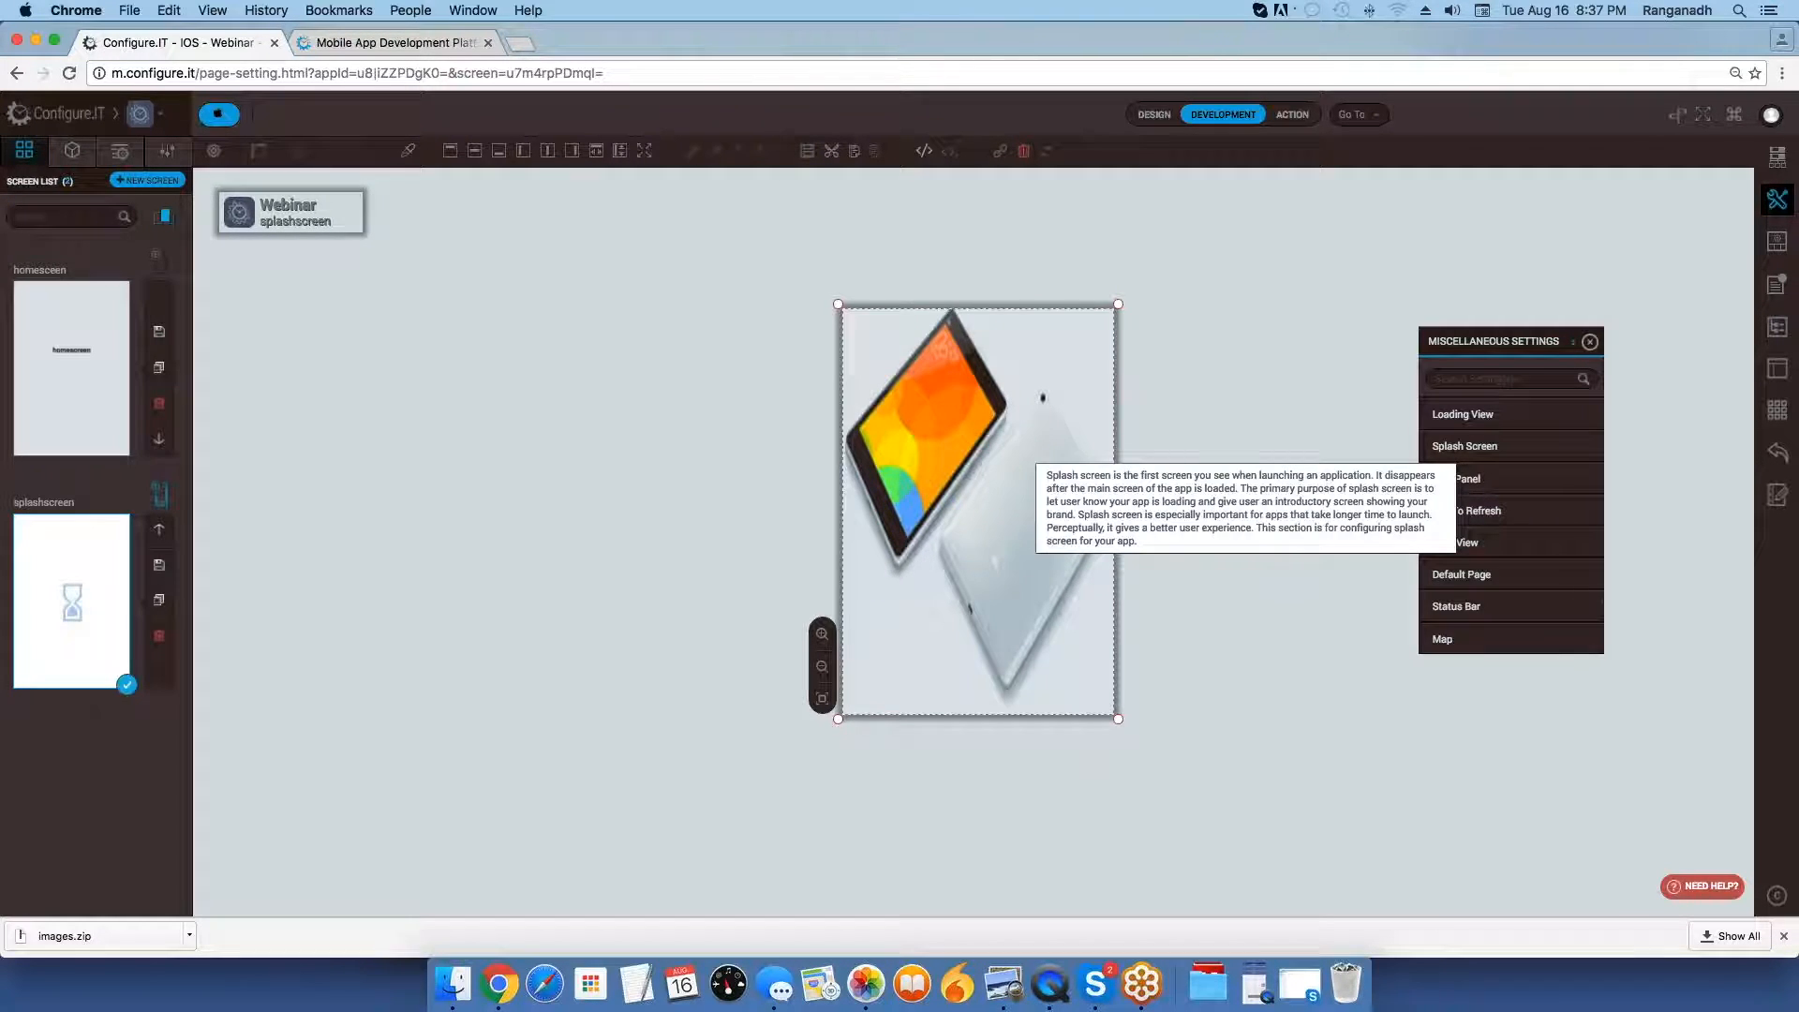
click(1465, 446)
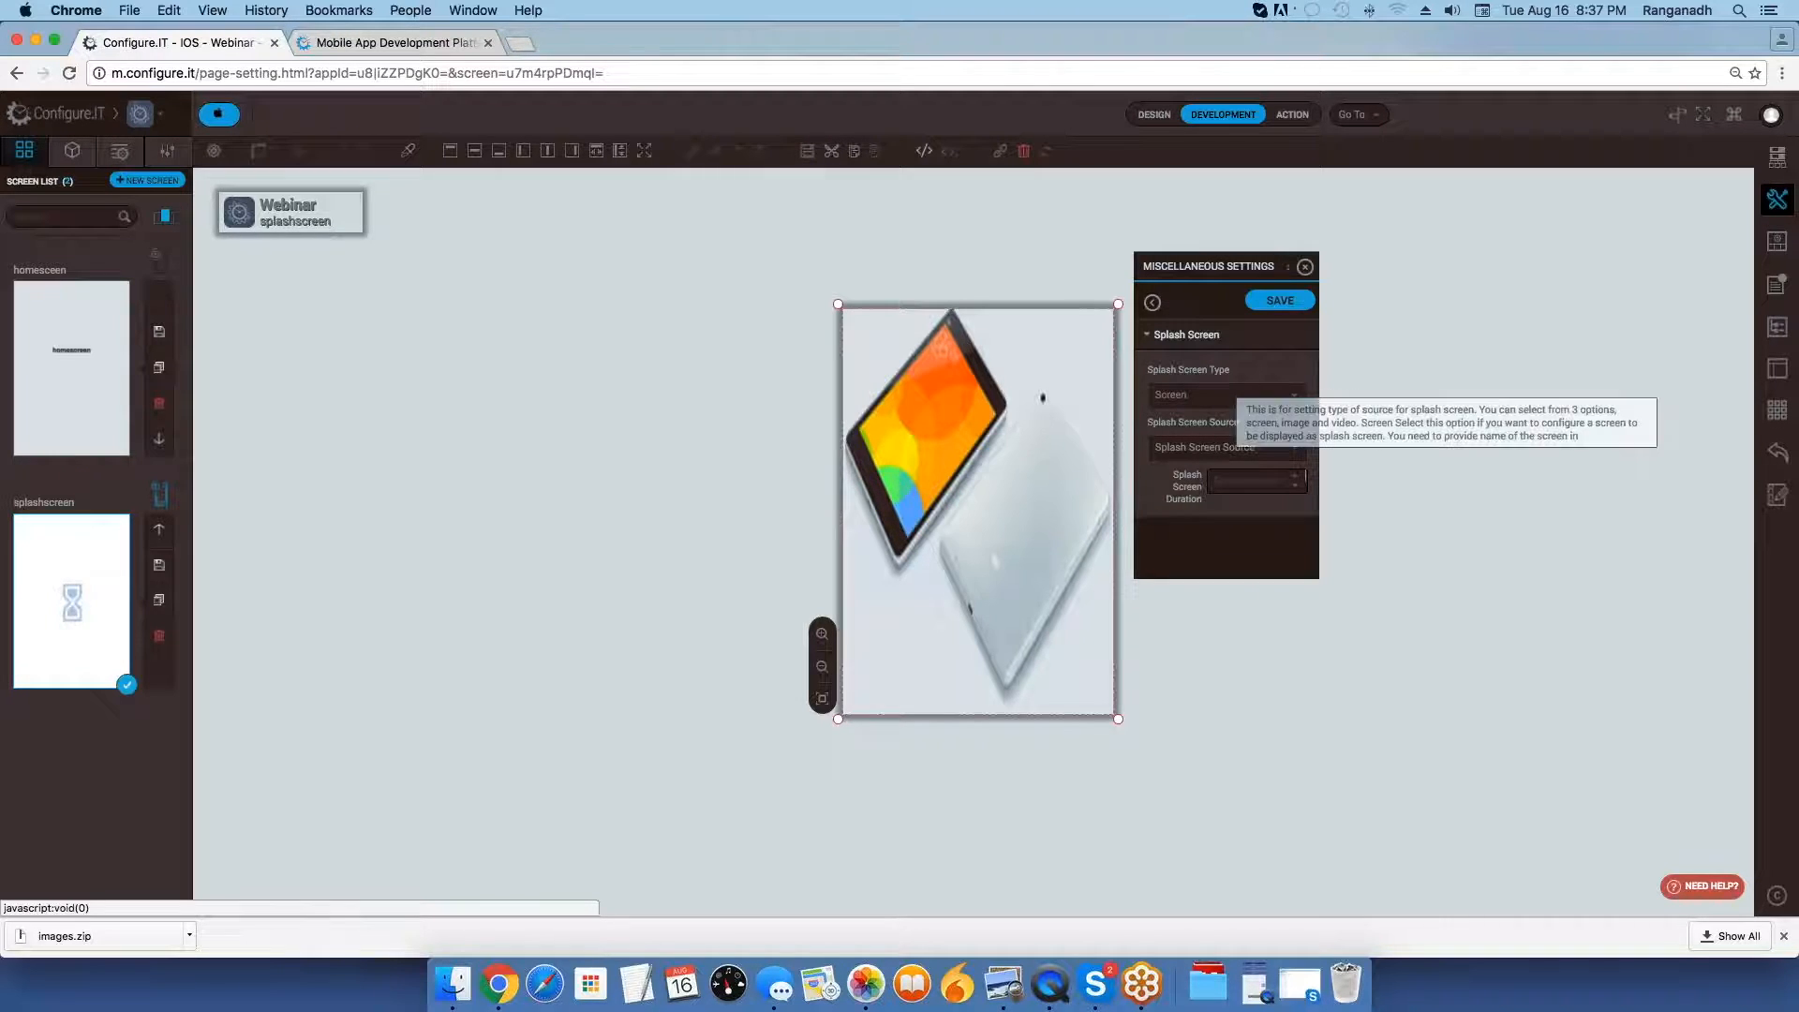
click(1209, 447)
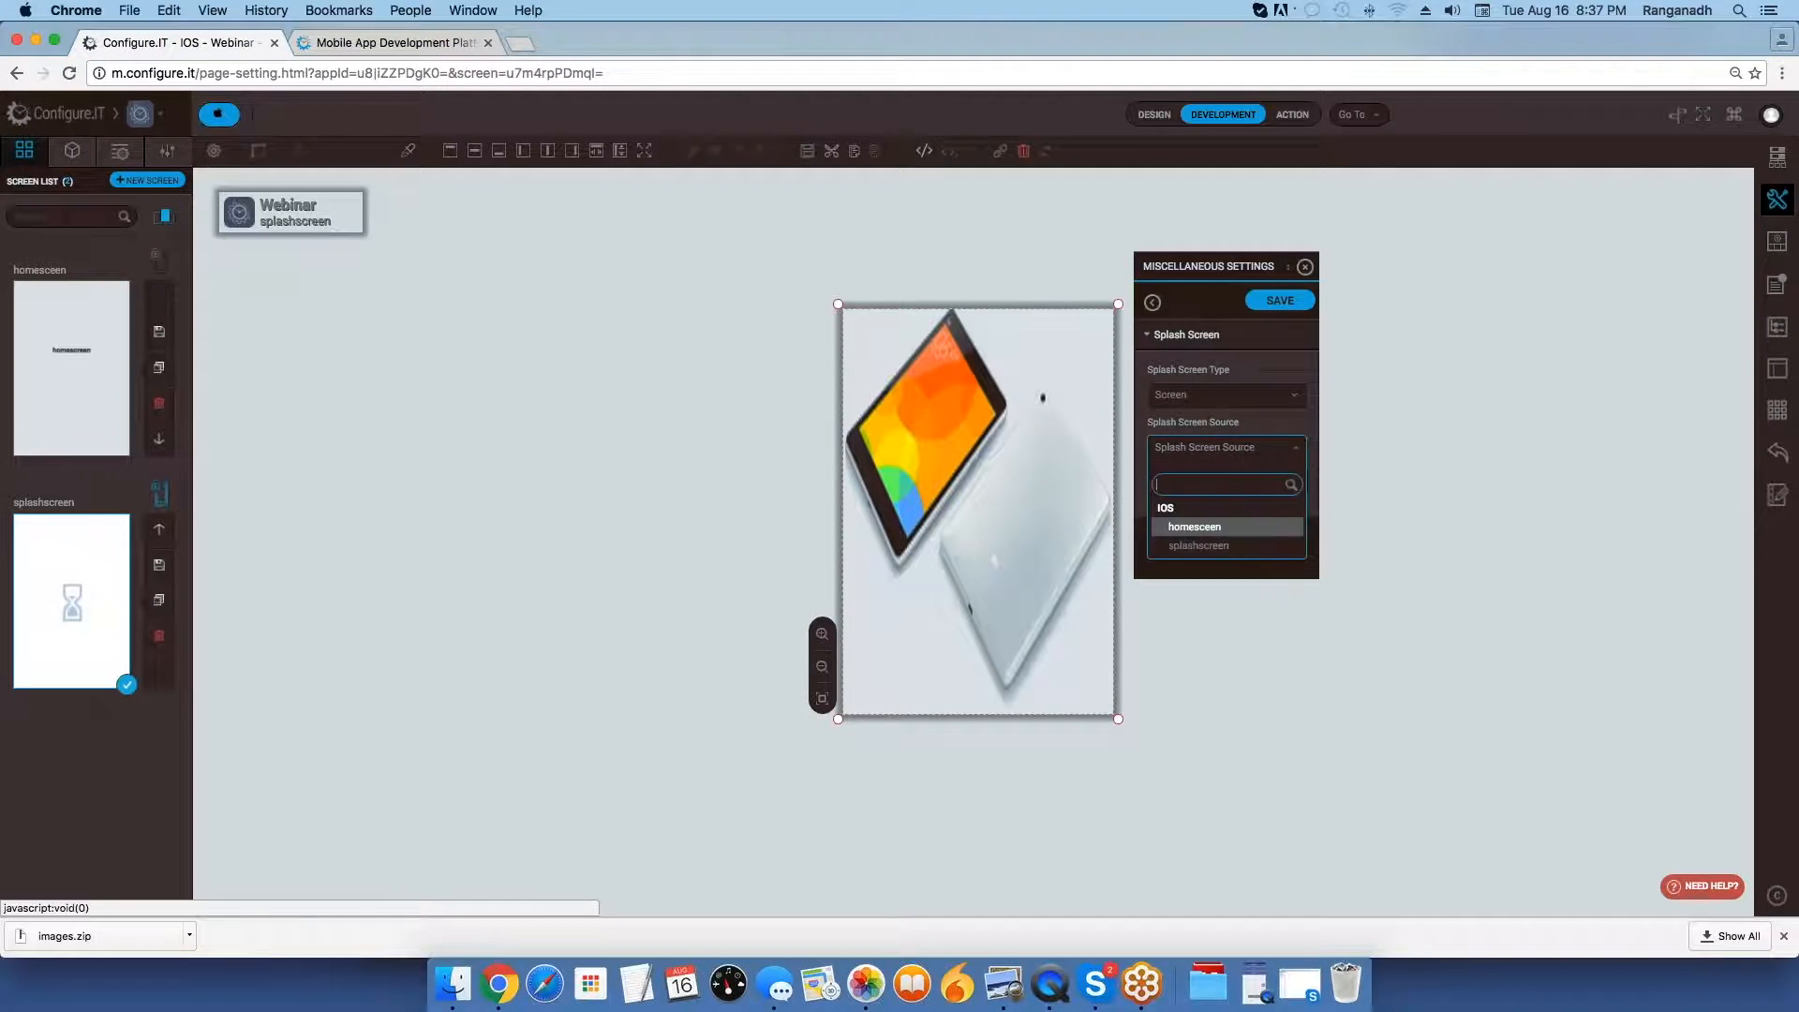
click(1209, 546)
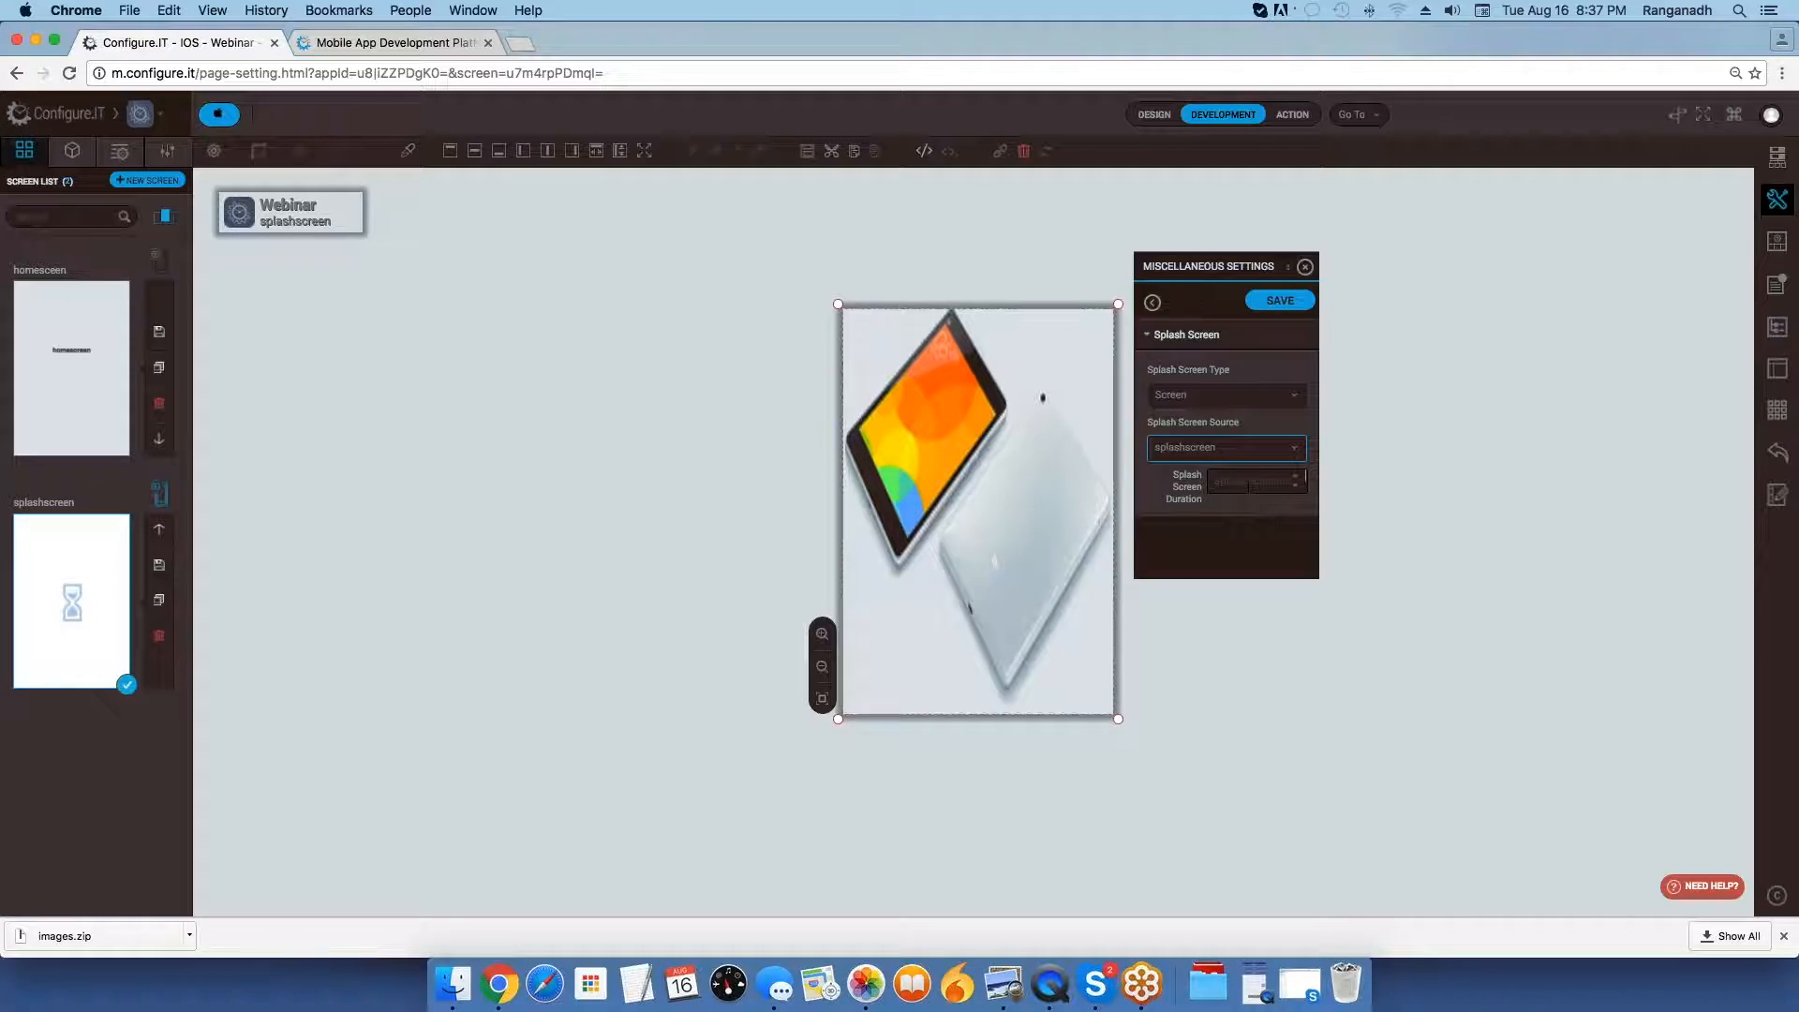
click(1229, 482)
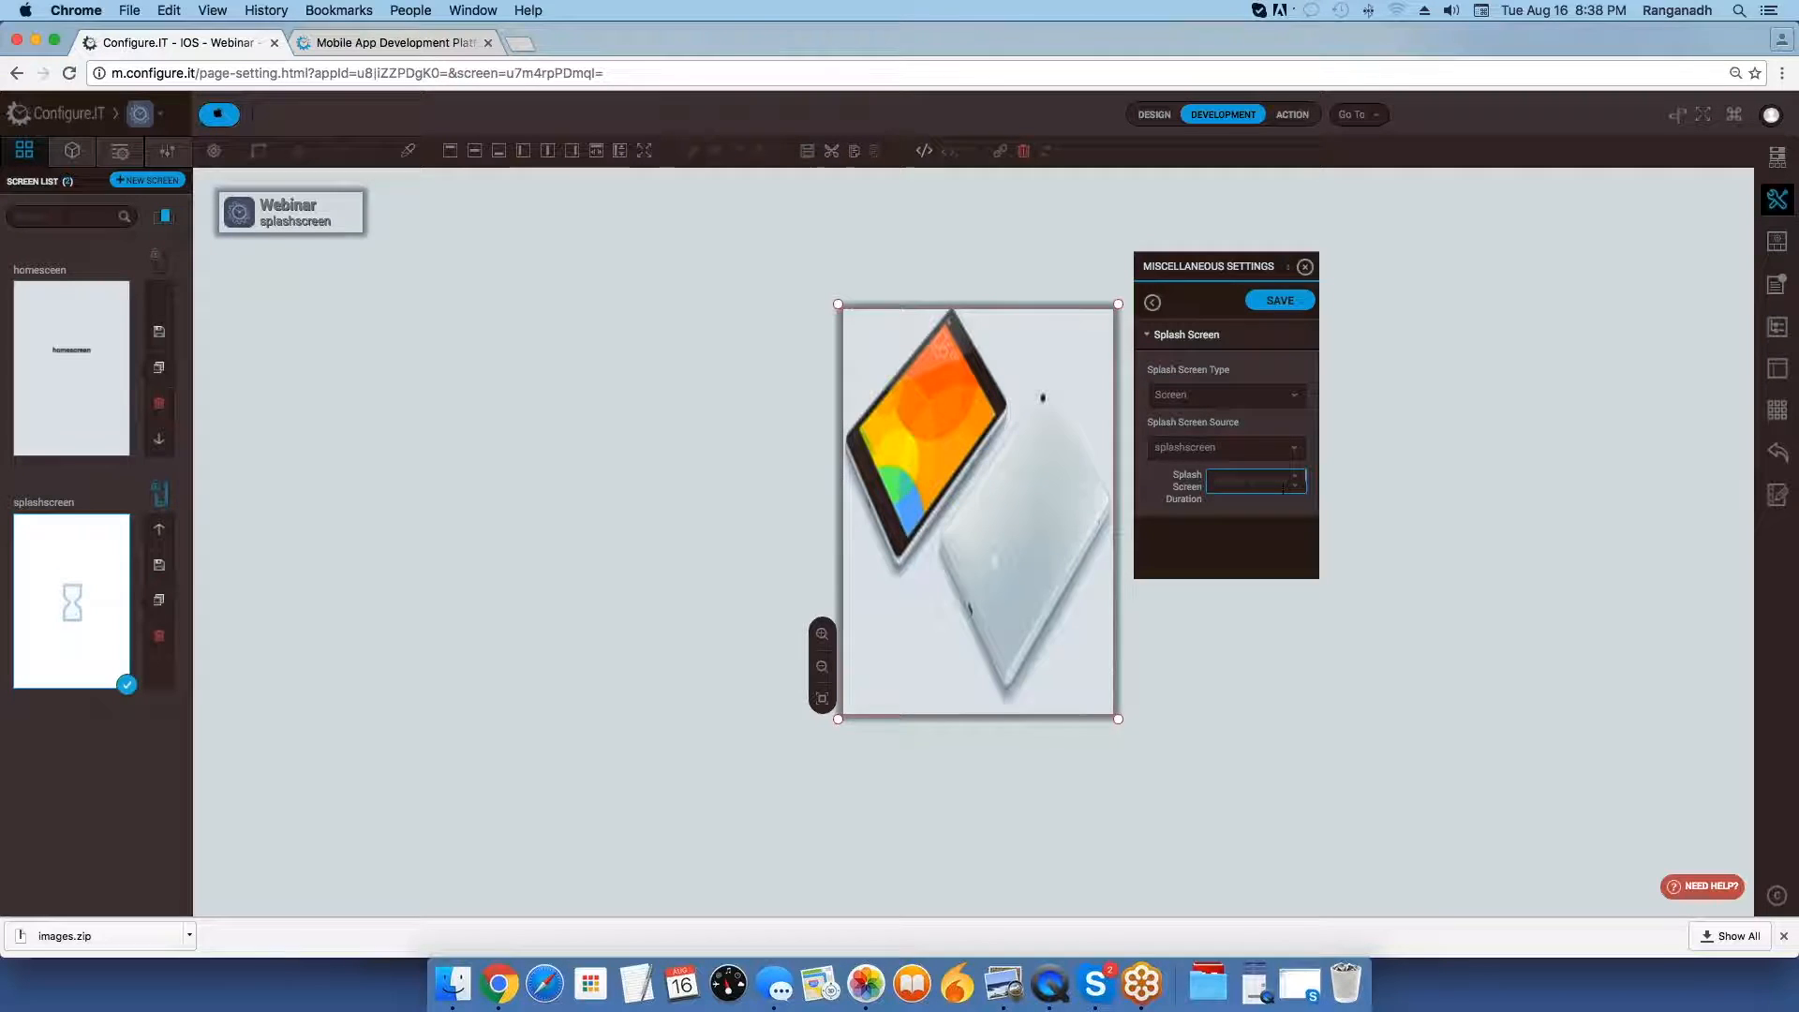
text(3)
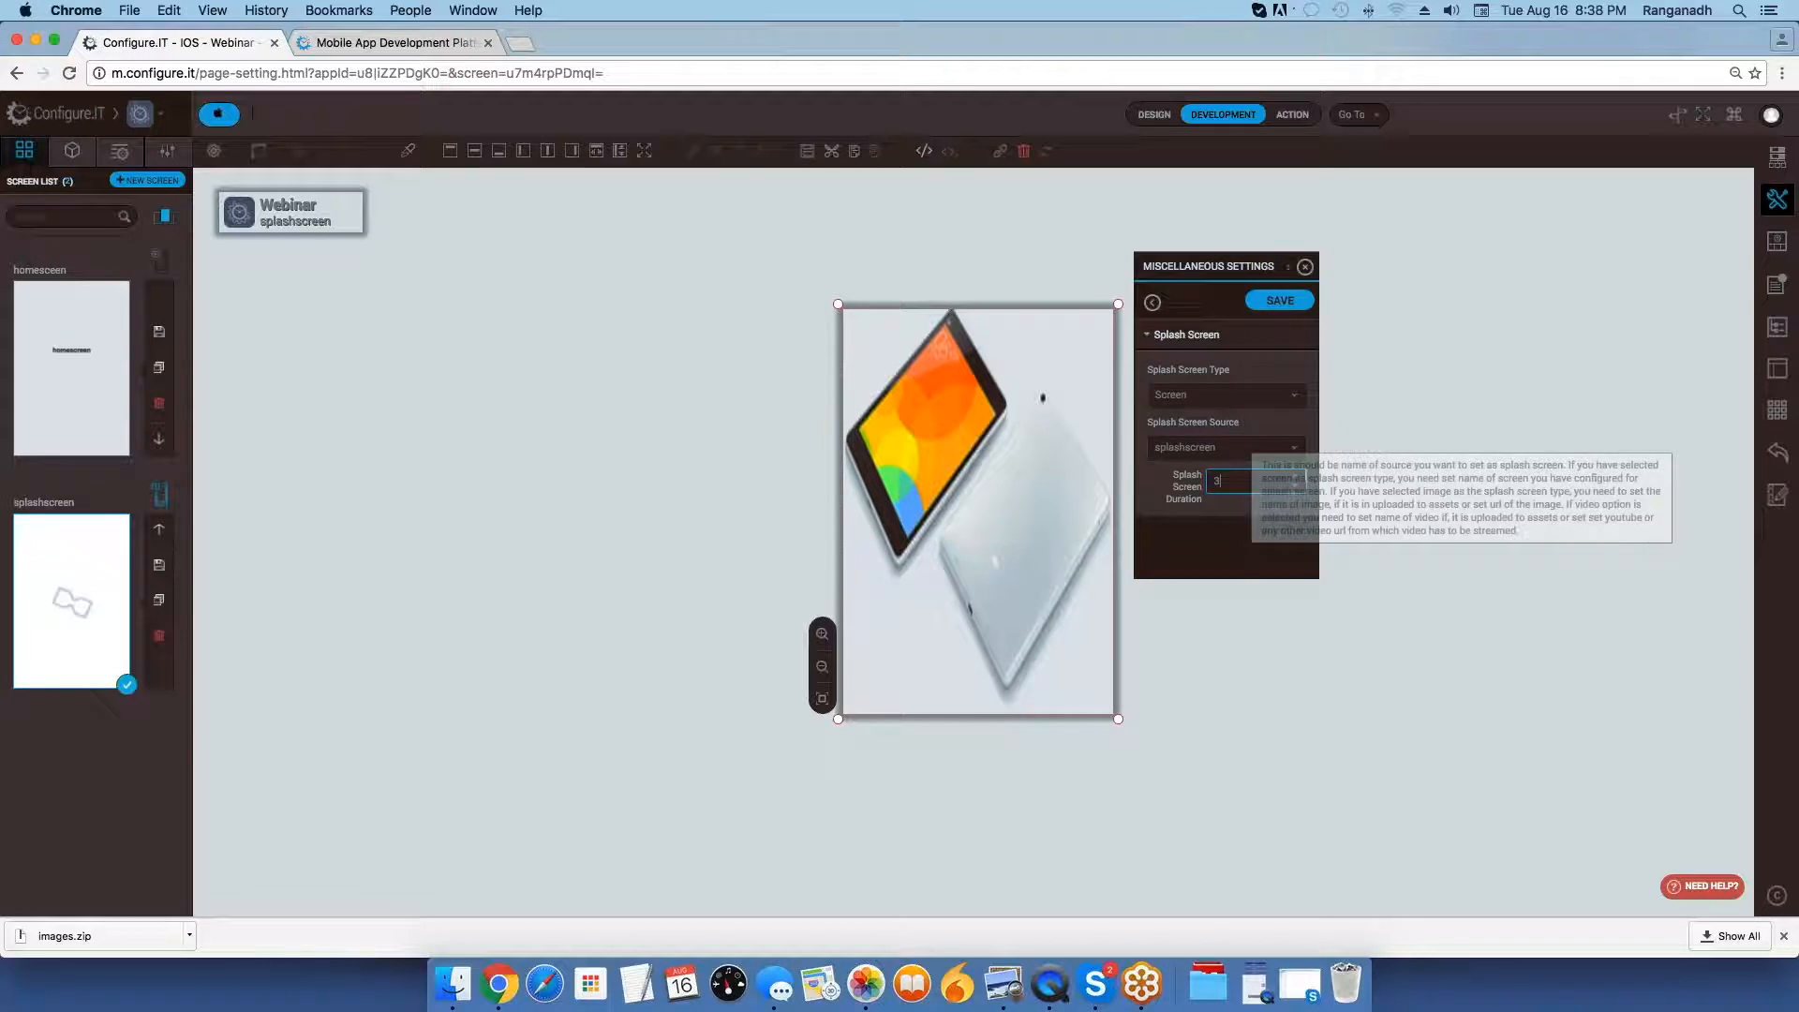
click(1281, 302)
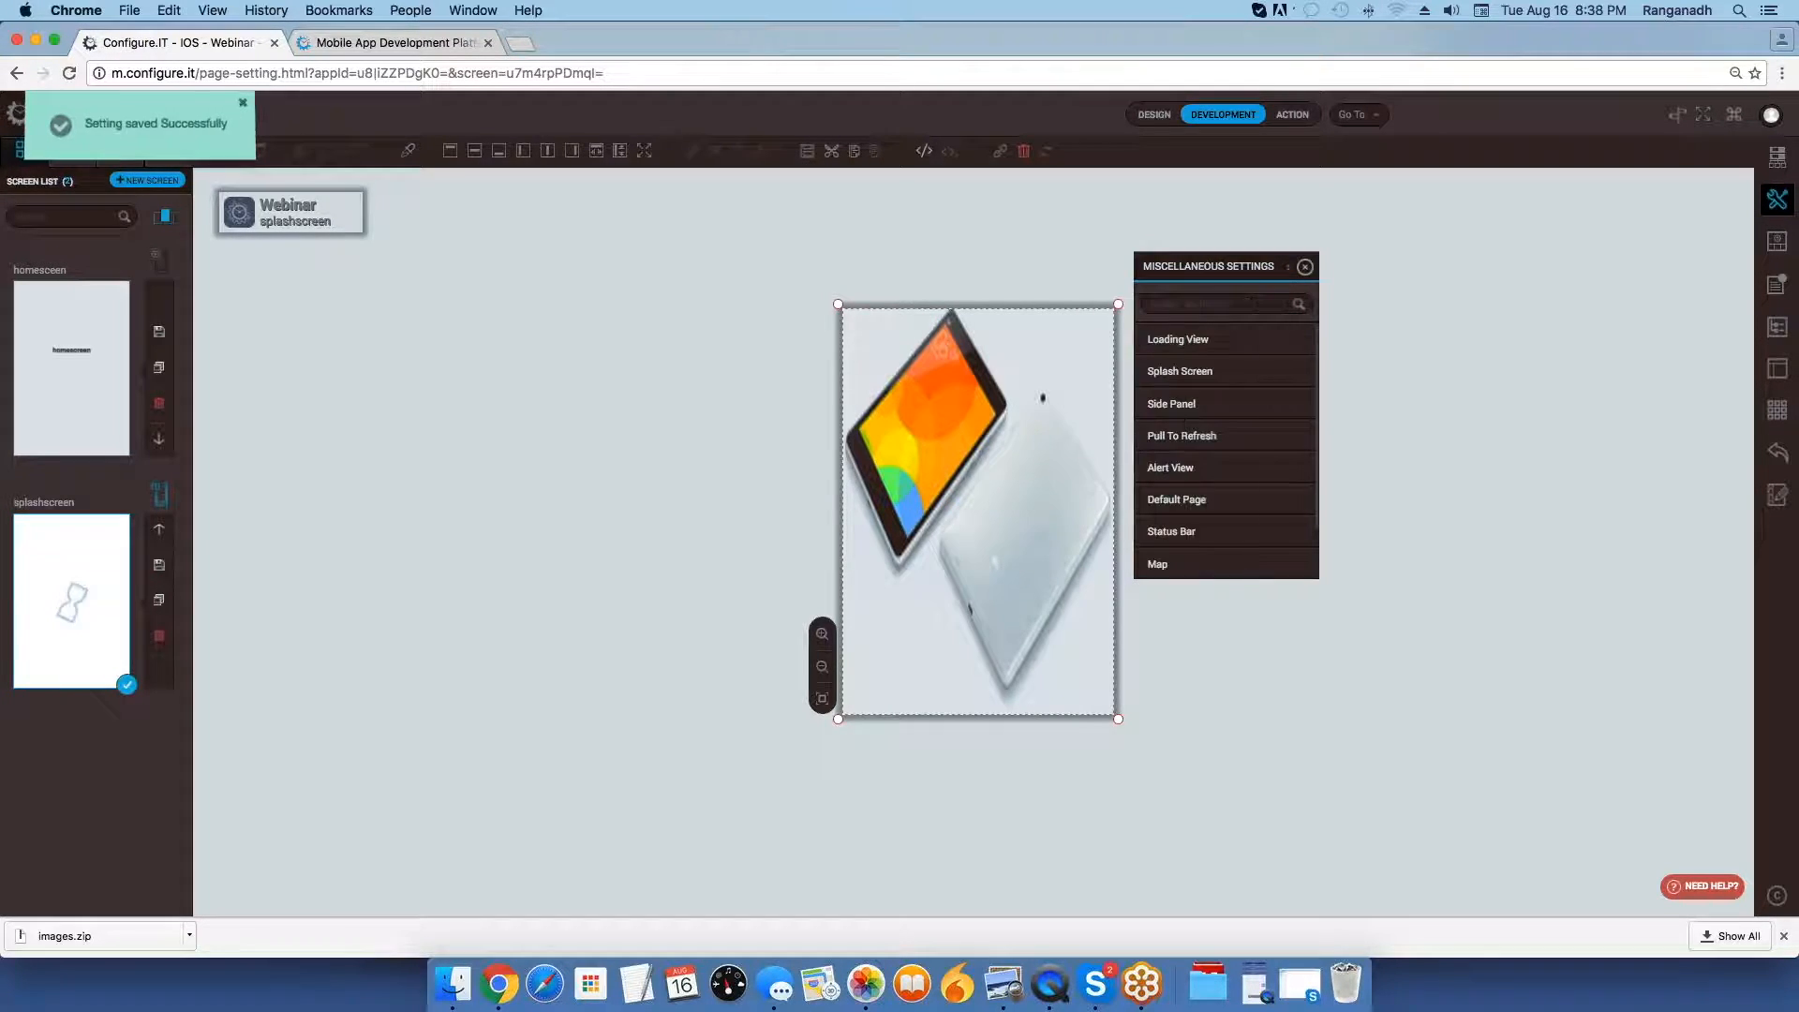
drag(1217, 267, 1510, 275)
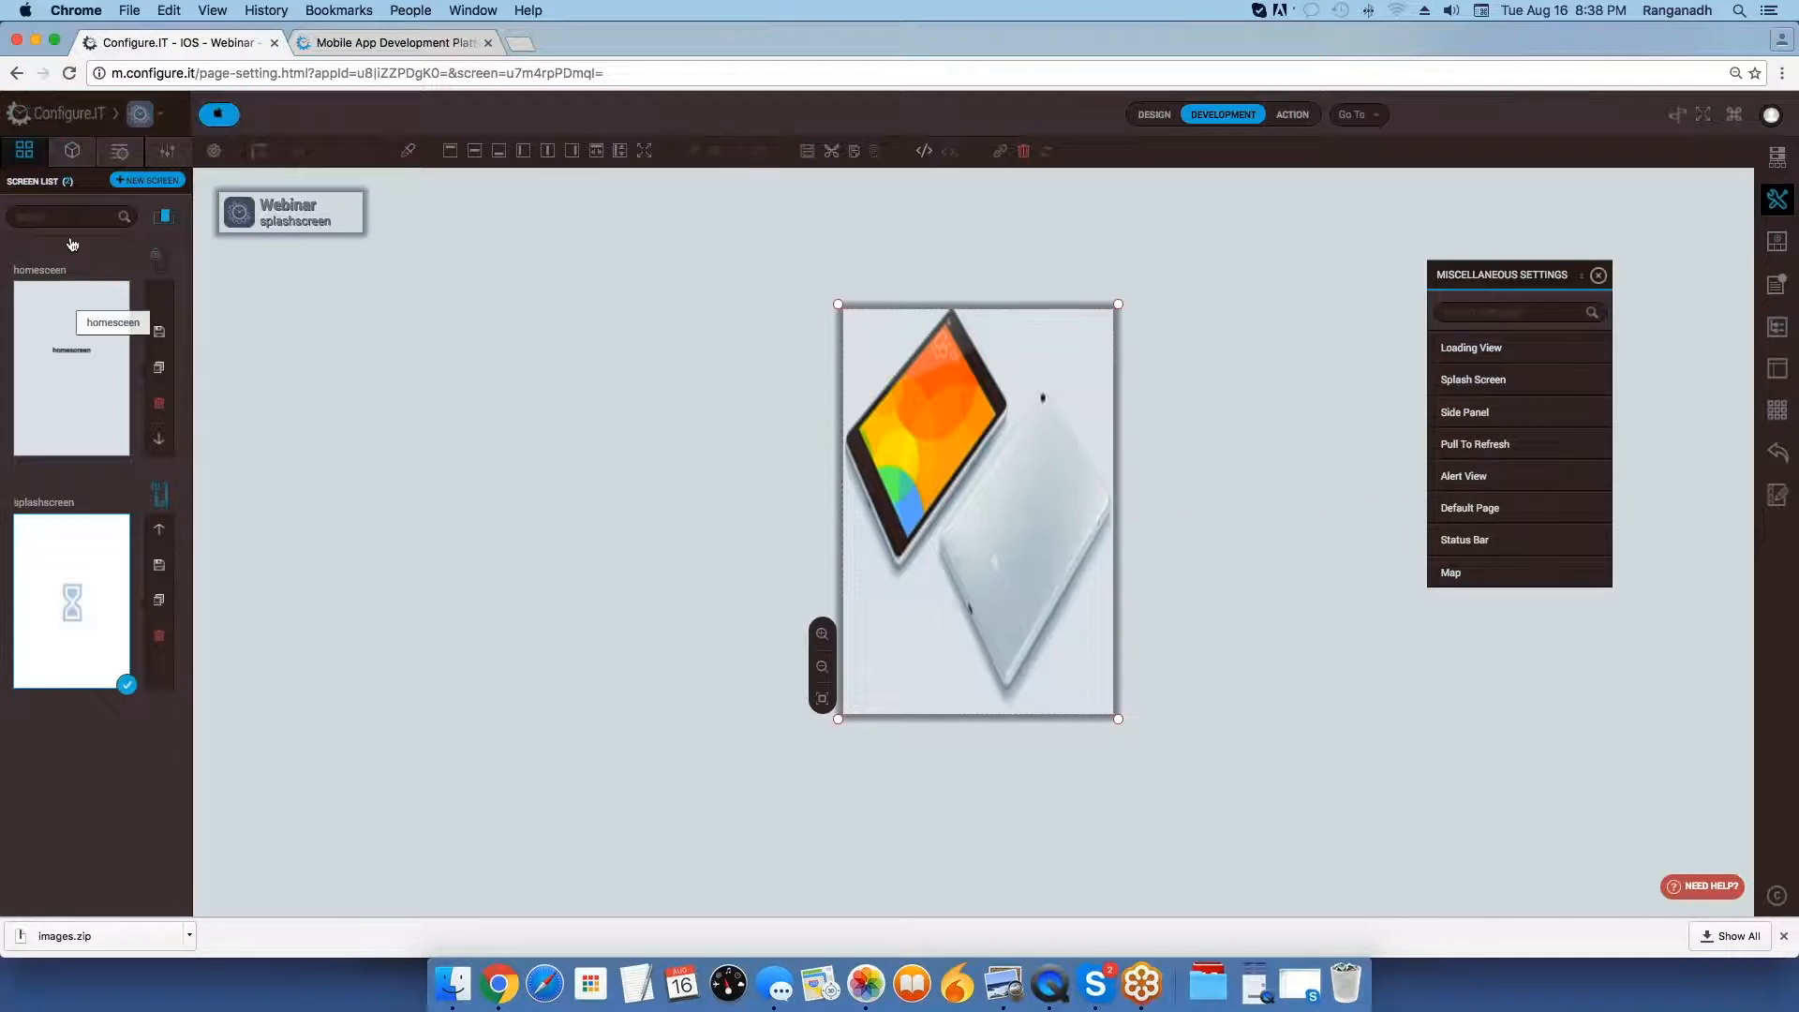
Open the Time Completed event among the actions of splashscreen's MAIN_VIEW.
click(72, 150)
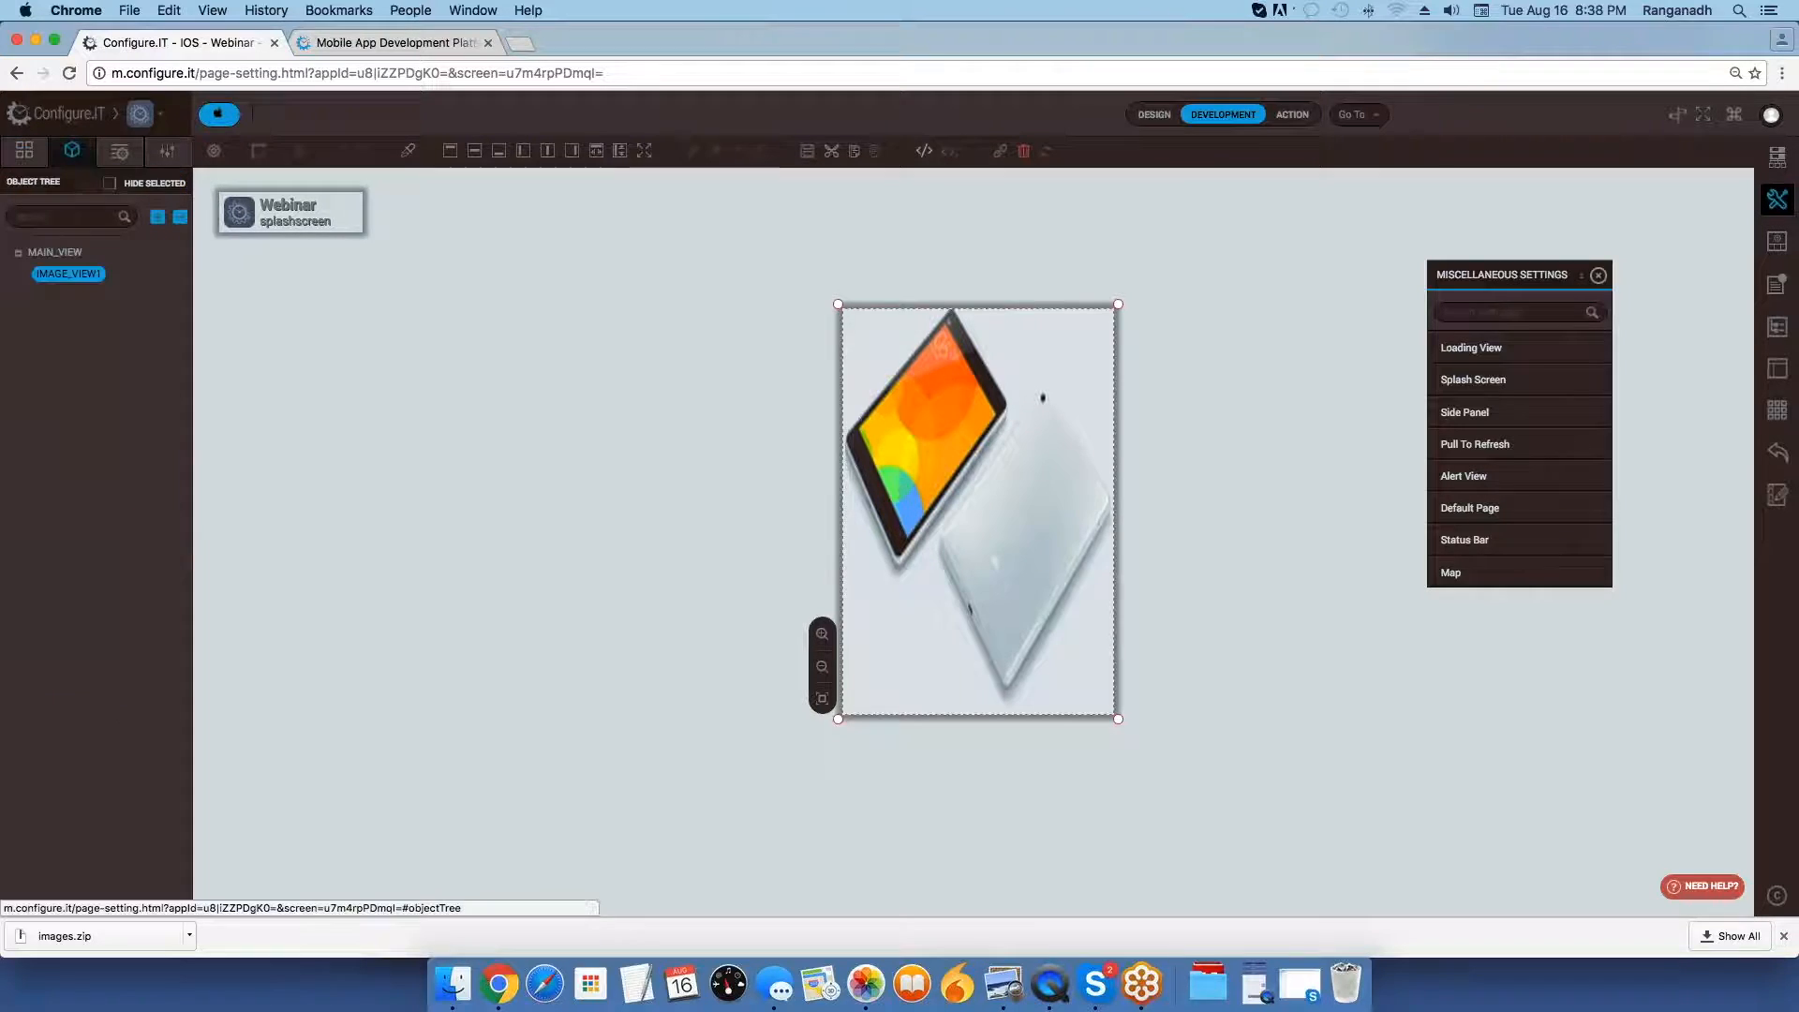
click(56, 253)
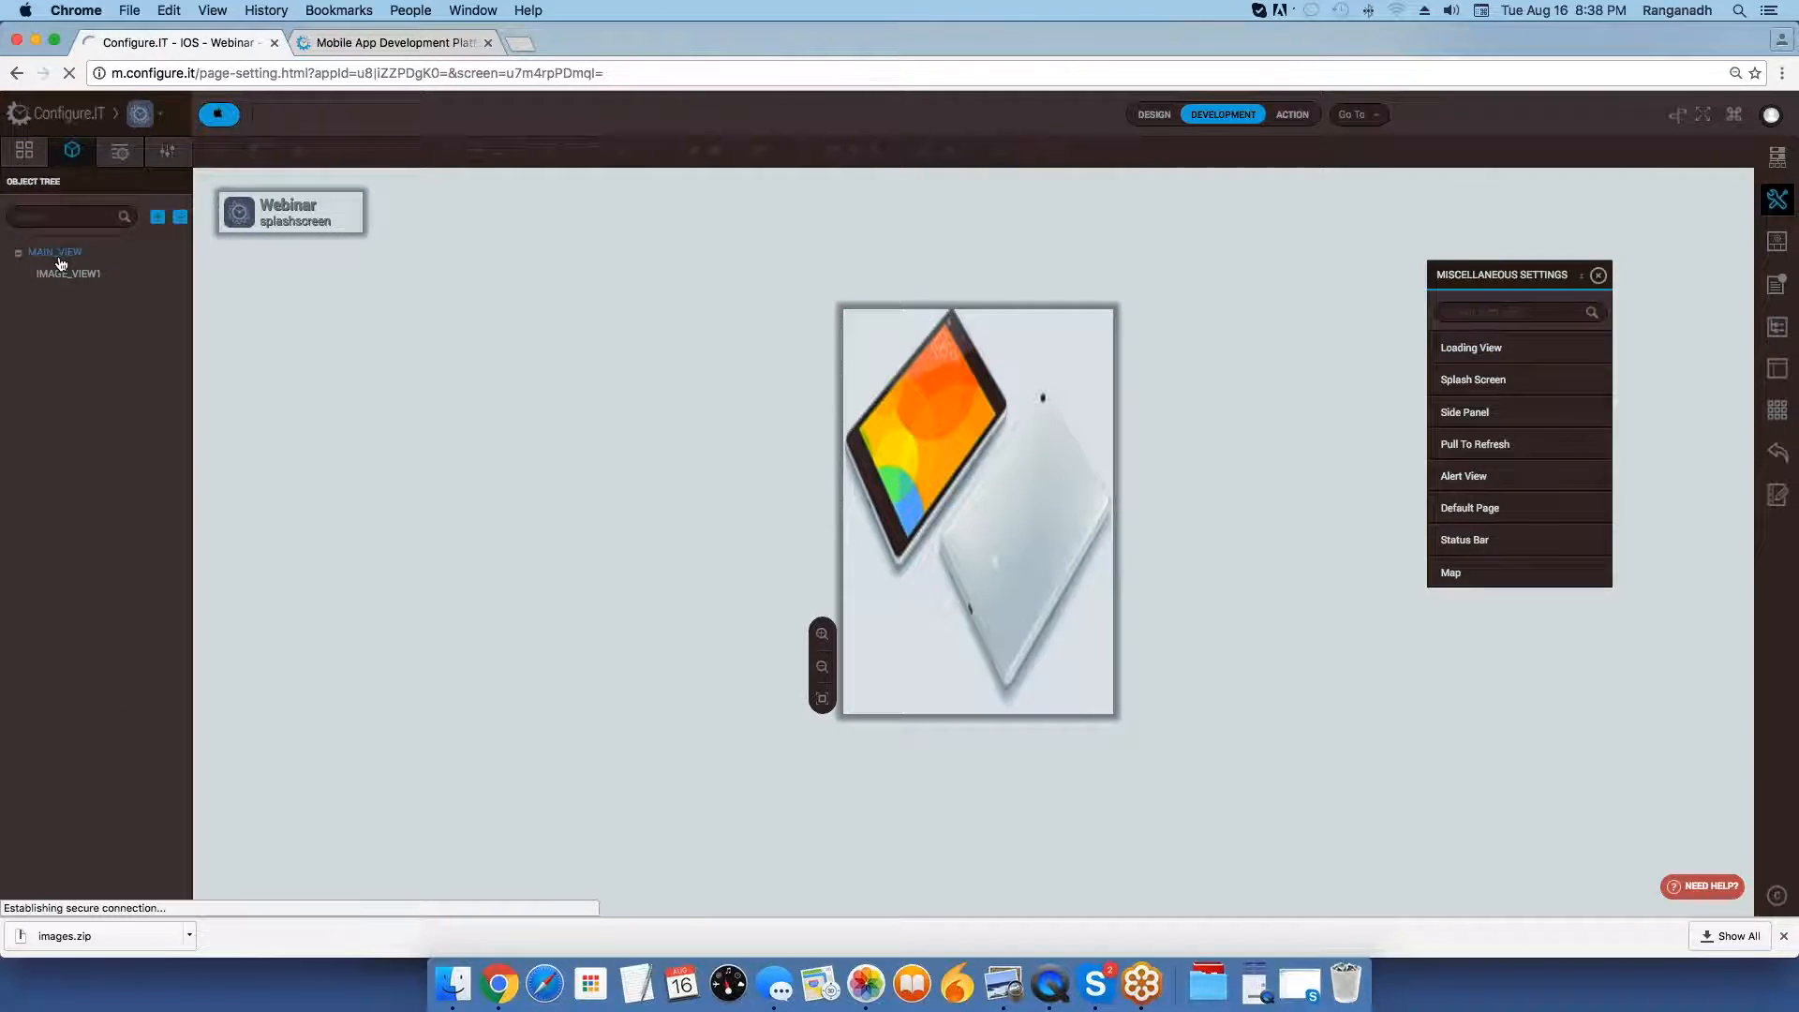
click(65, 260)
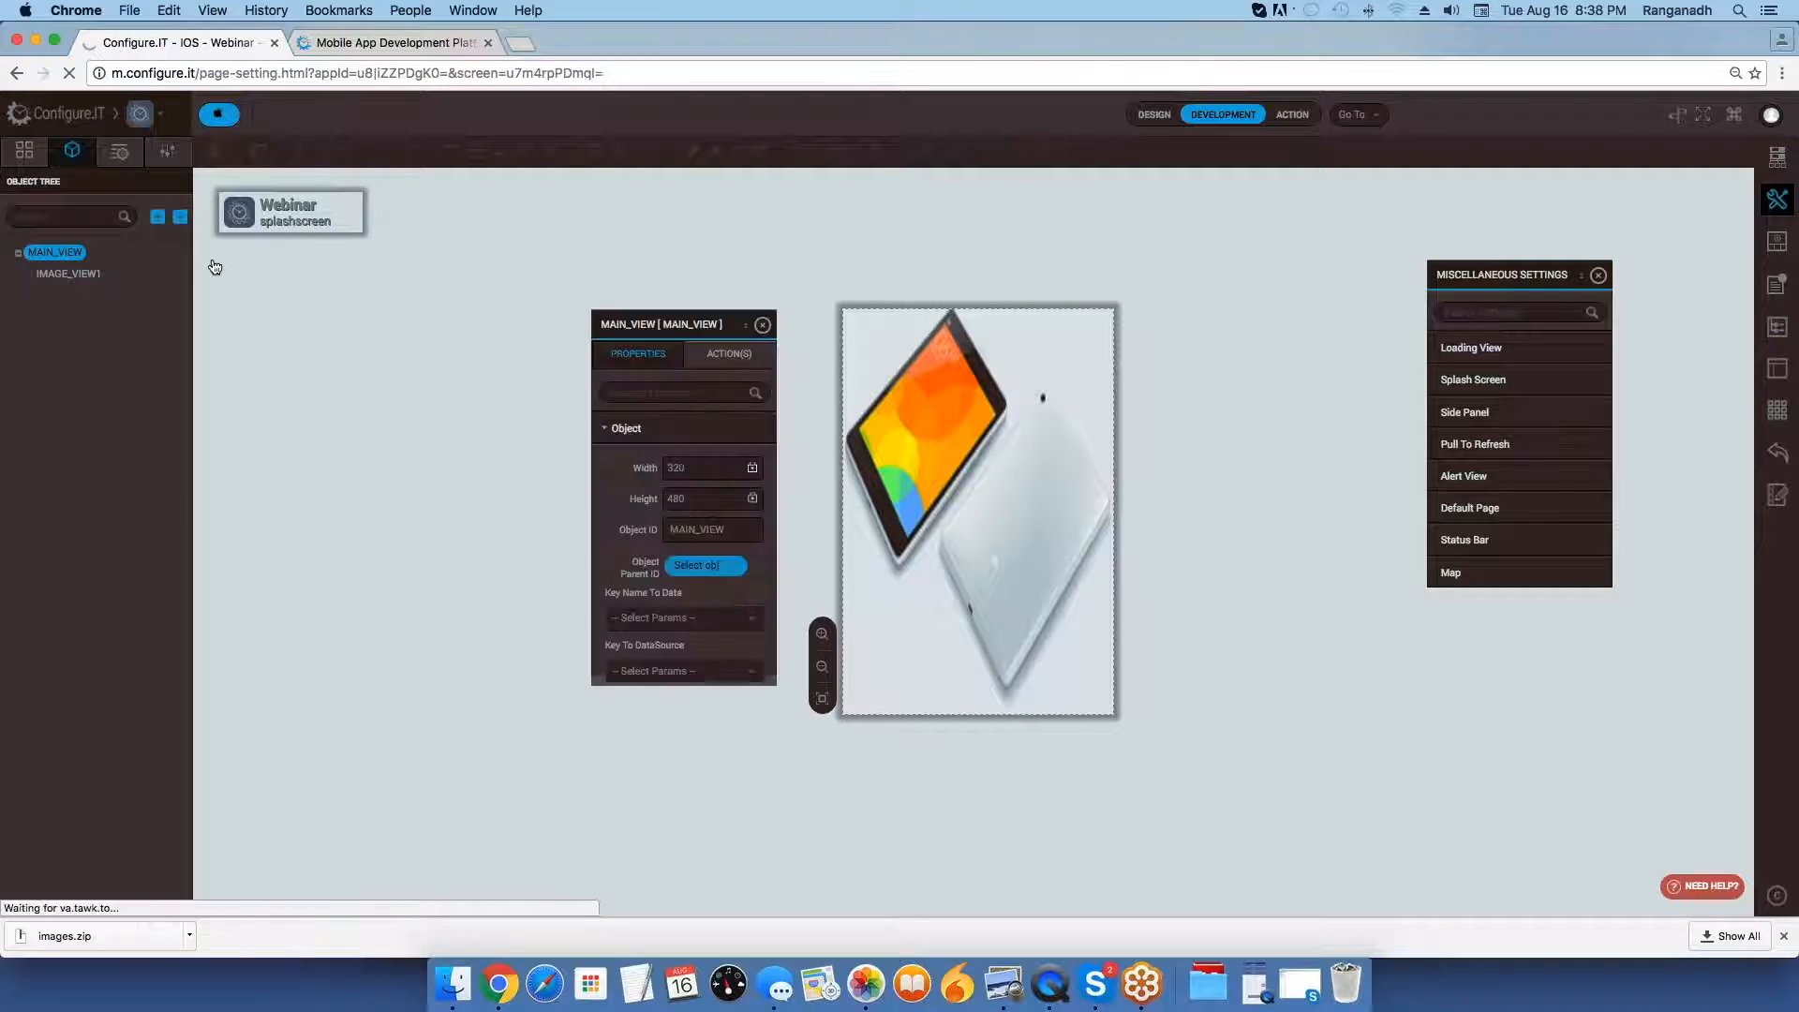
click(739, 359)
mouse_move(708, 442)
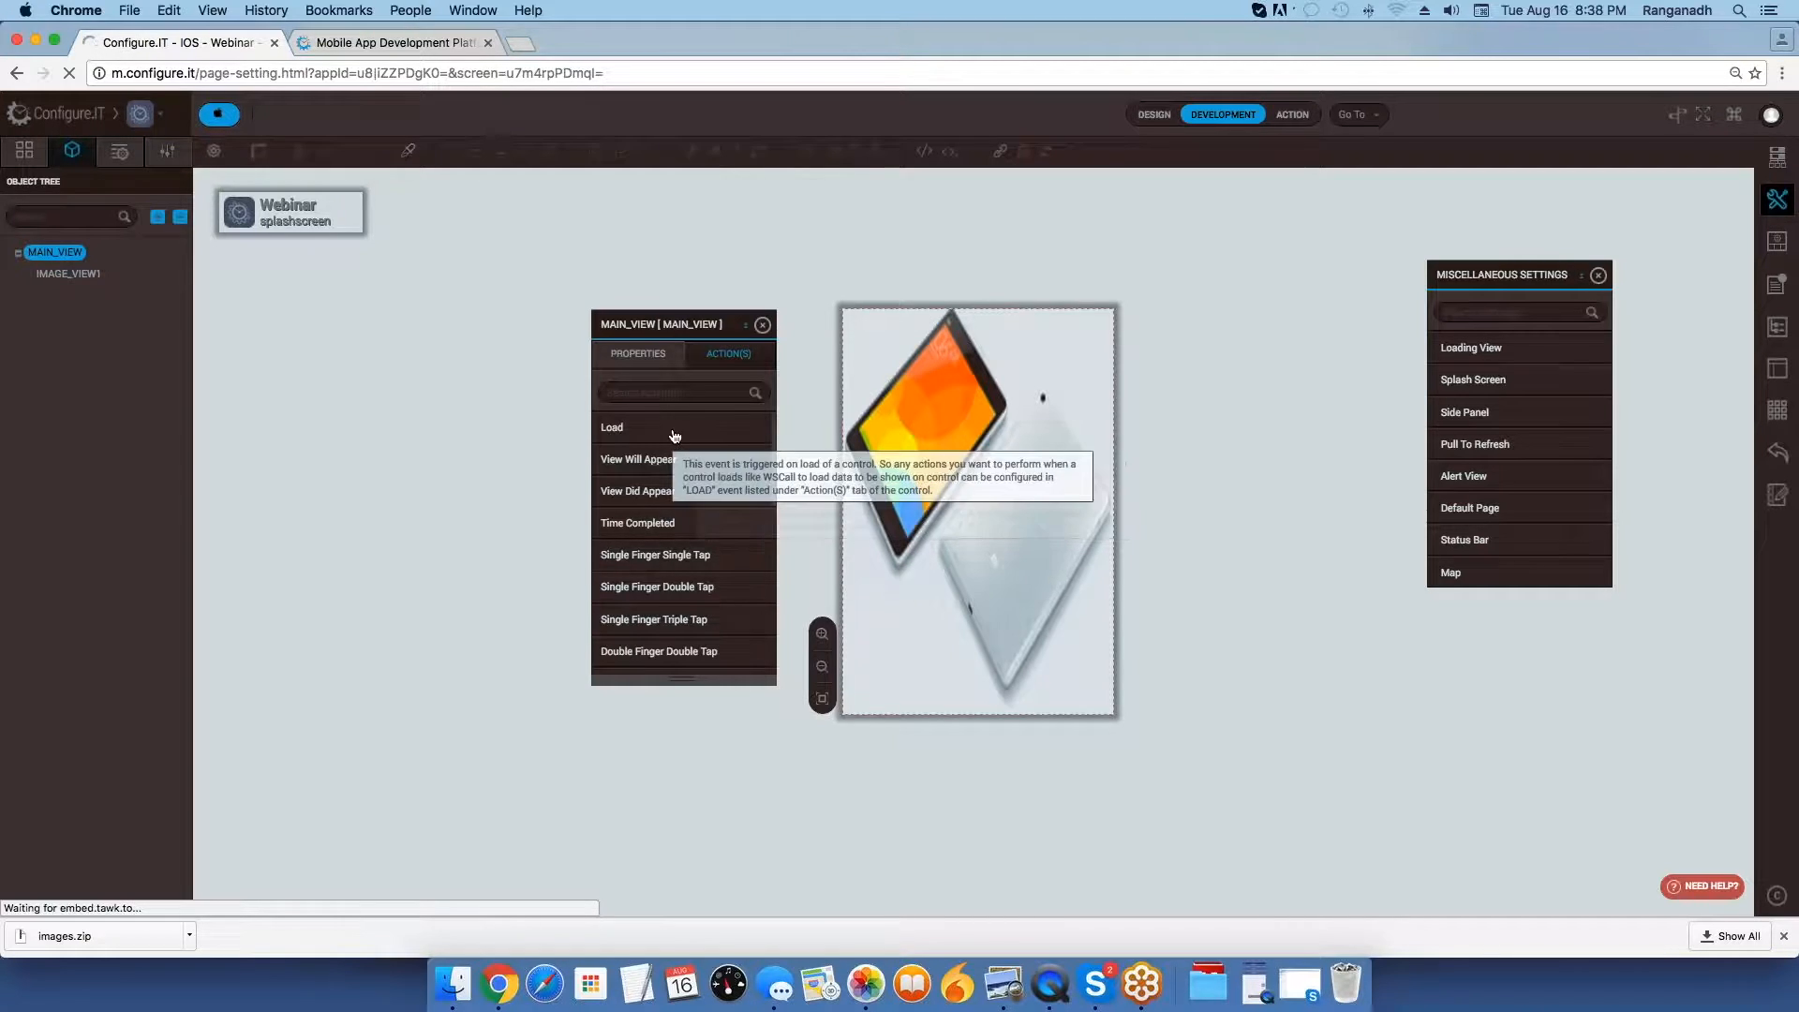
mouse_move(666, 533)
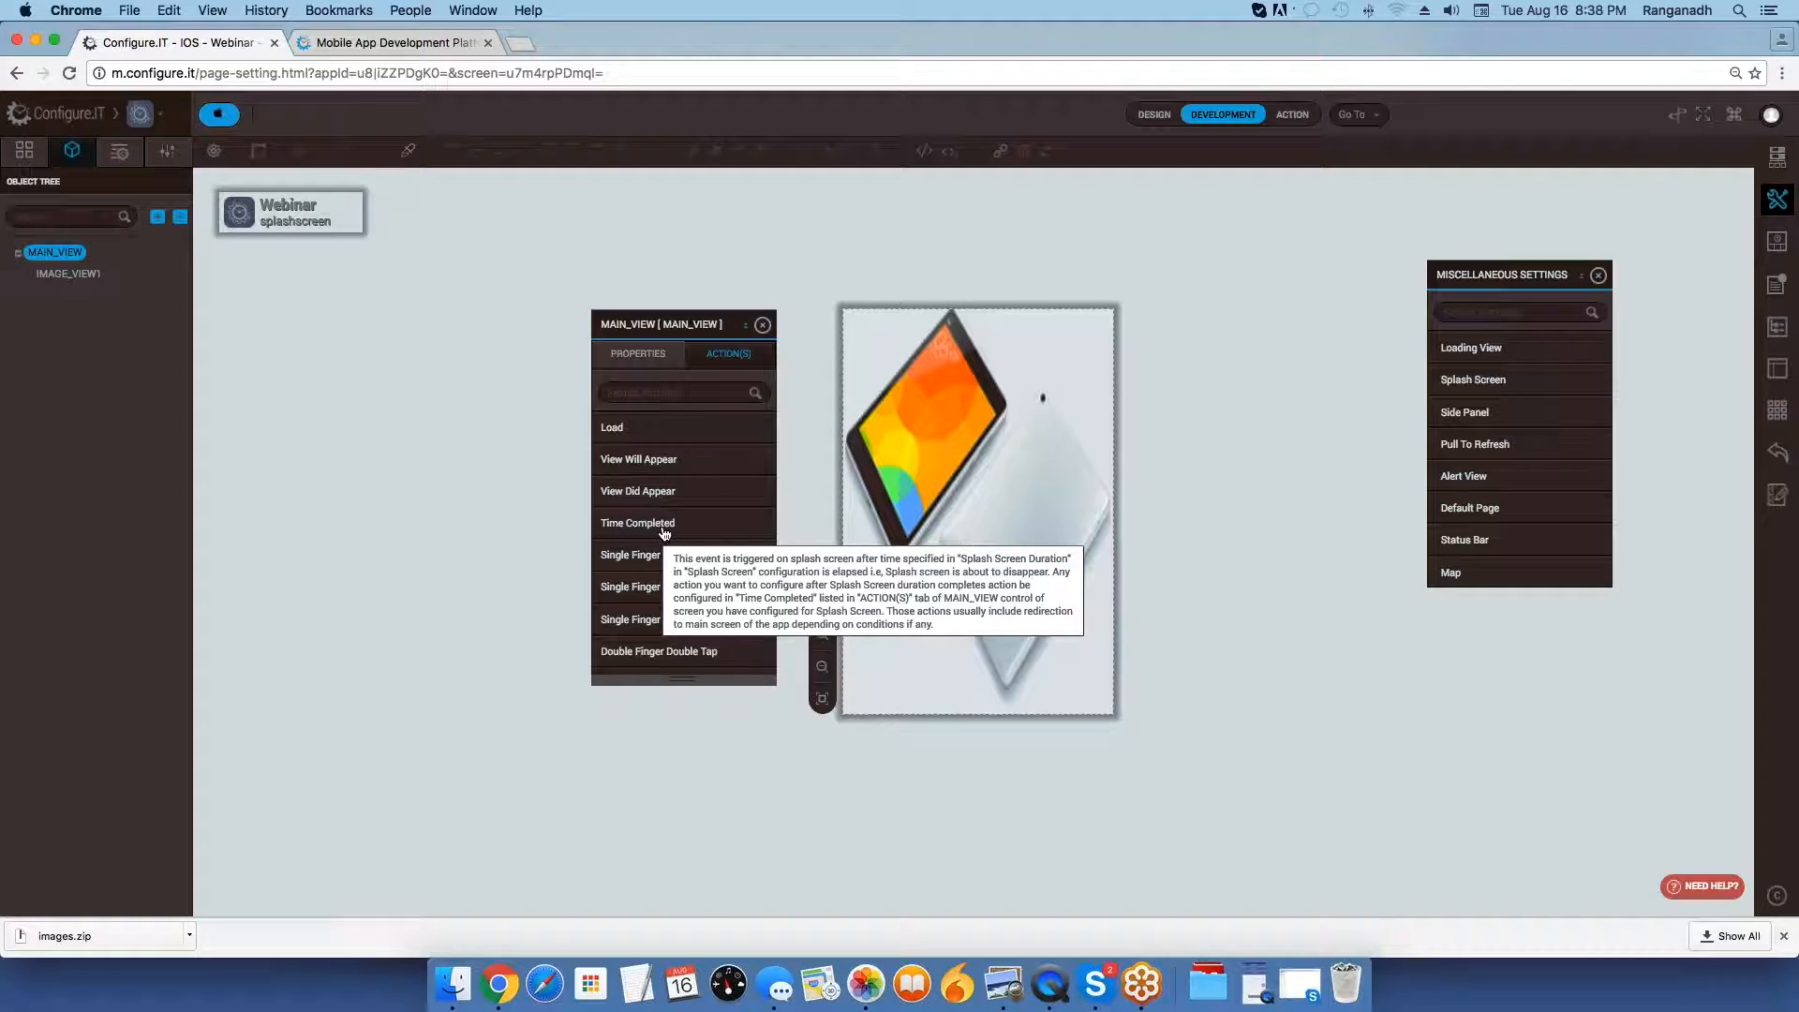
click(665, 525)
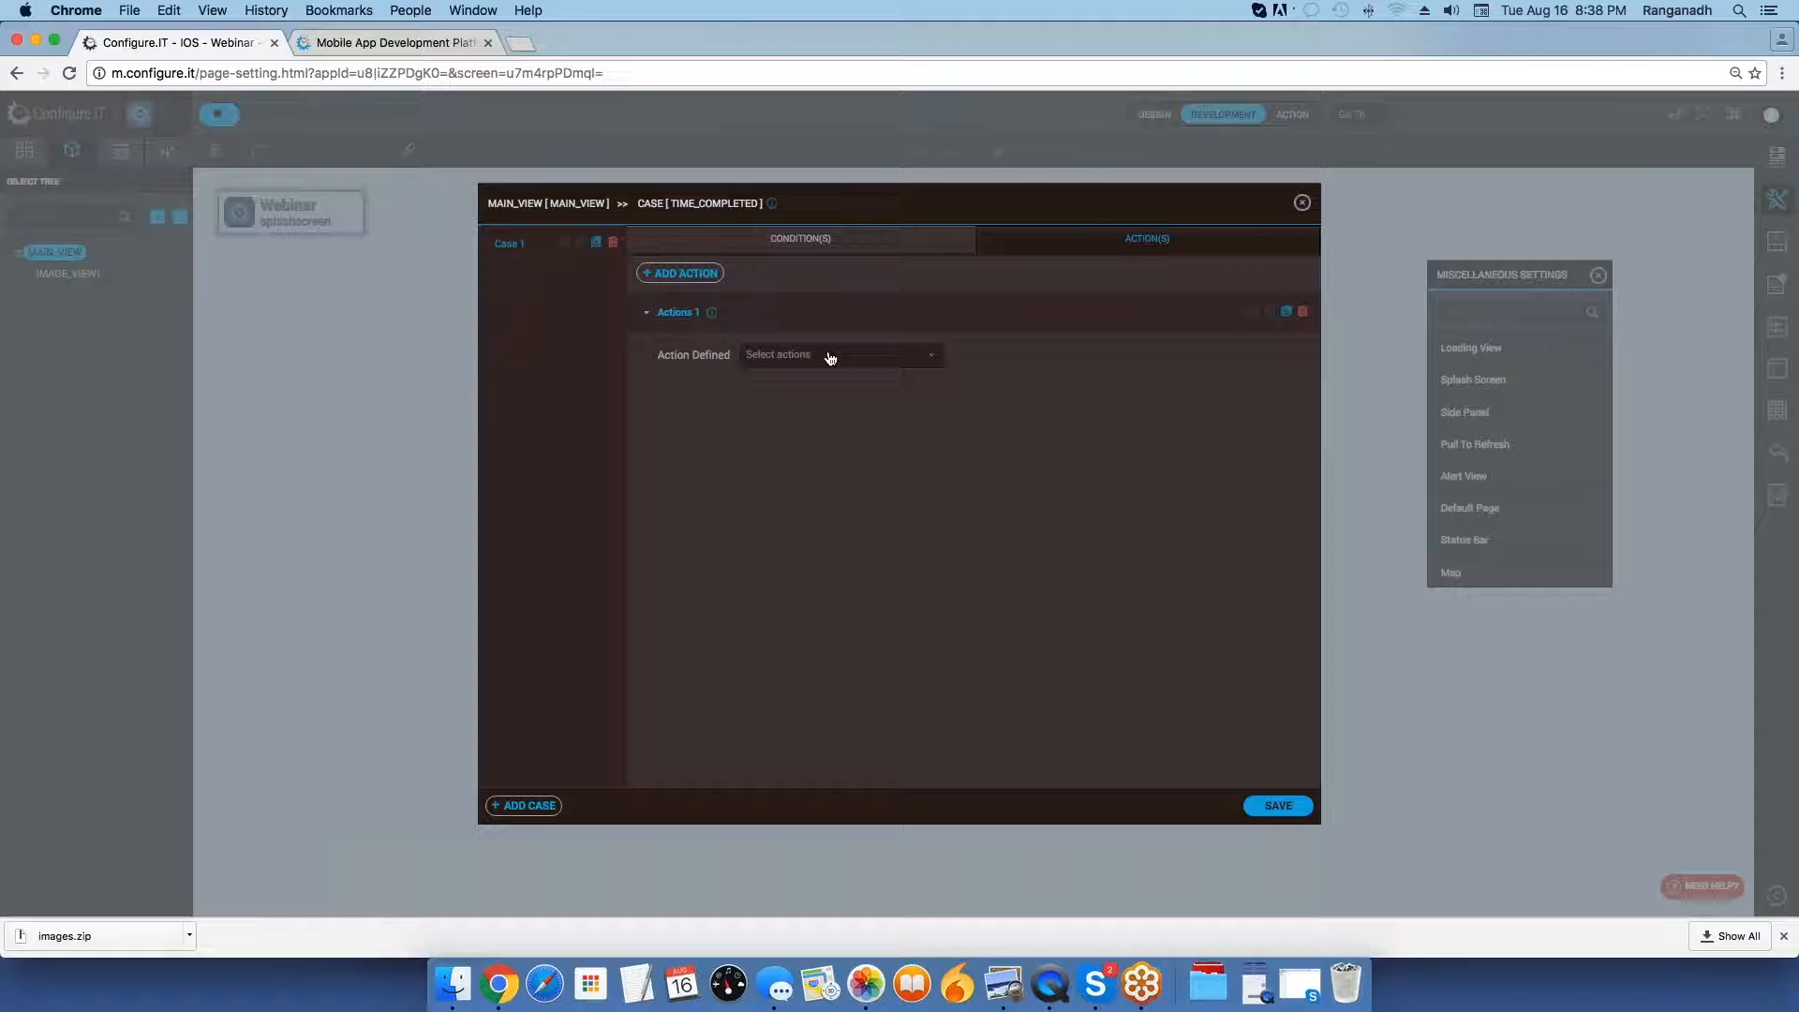
Define a Redirect action to the homesceen screen for the Time Completed event and save it.
click(825, 354)
text(re)
key(Return)
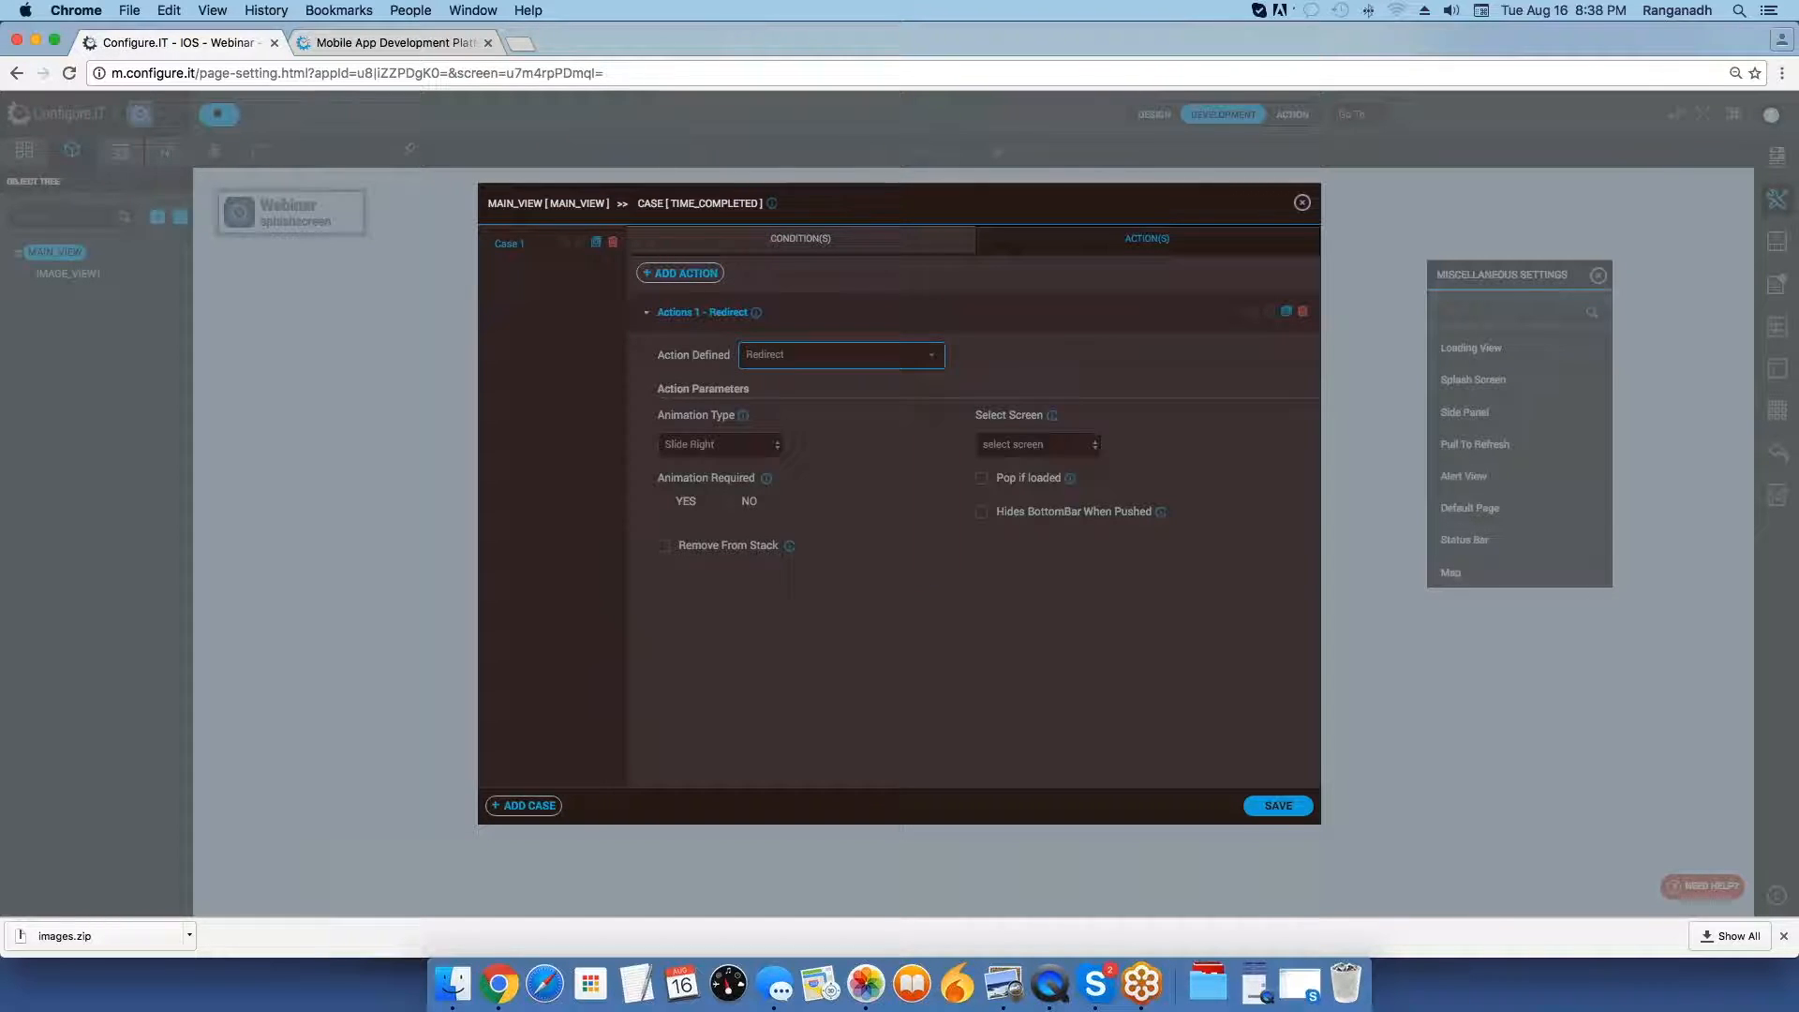
click(1048, 447)
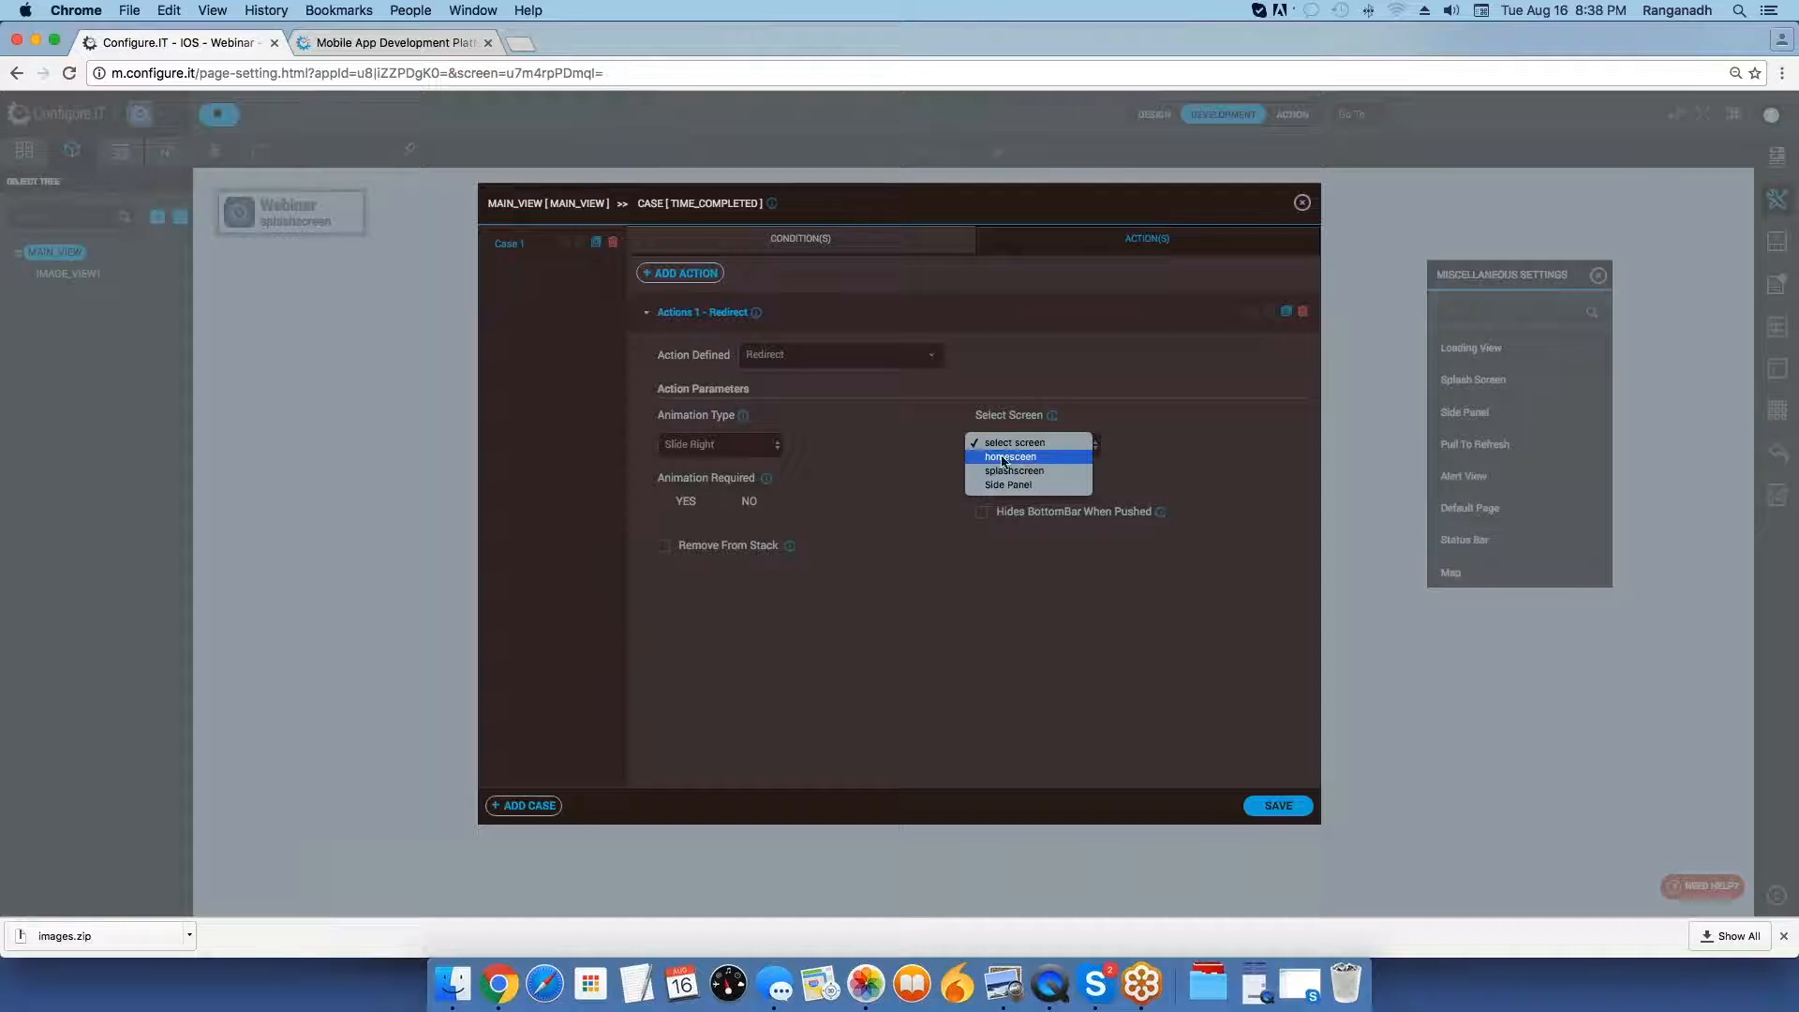
click(1005, 457)
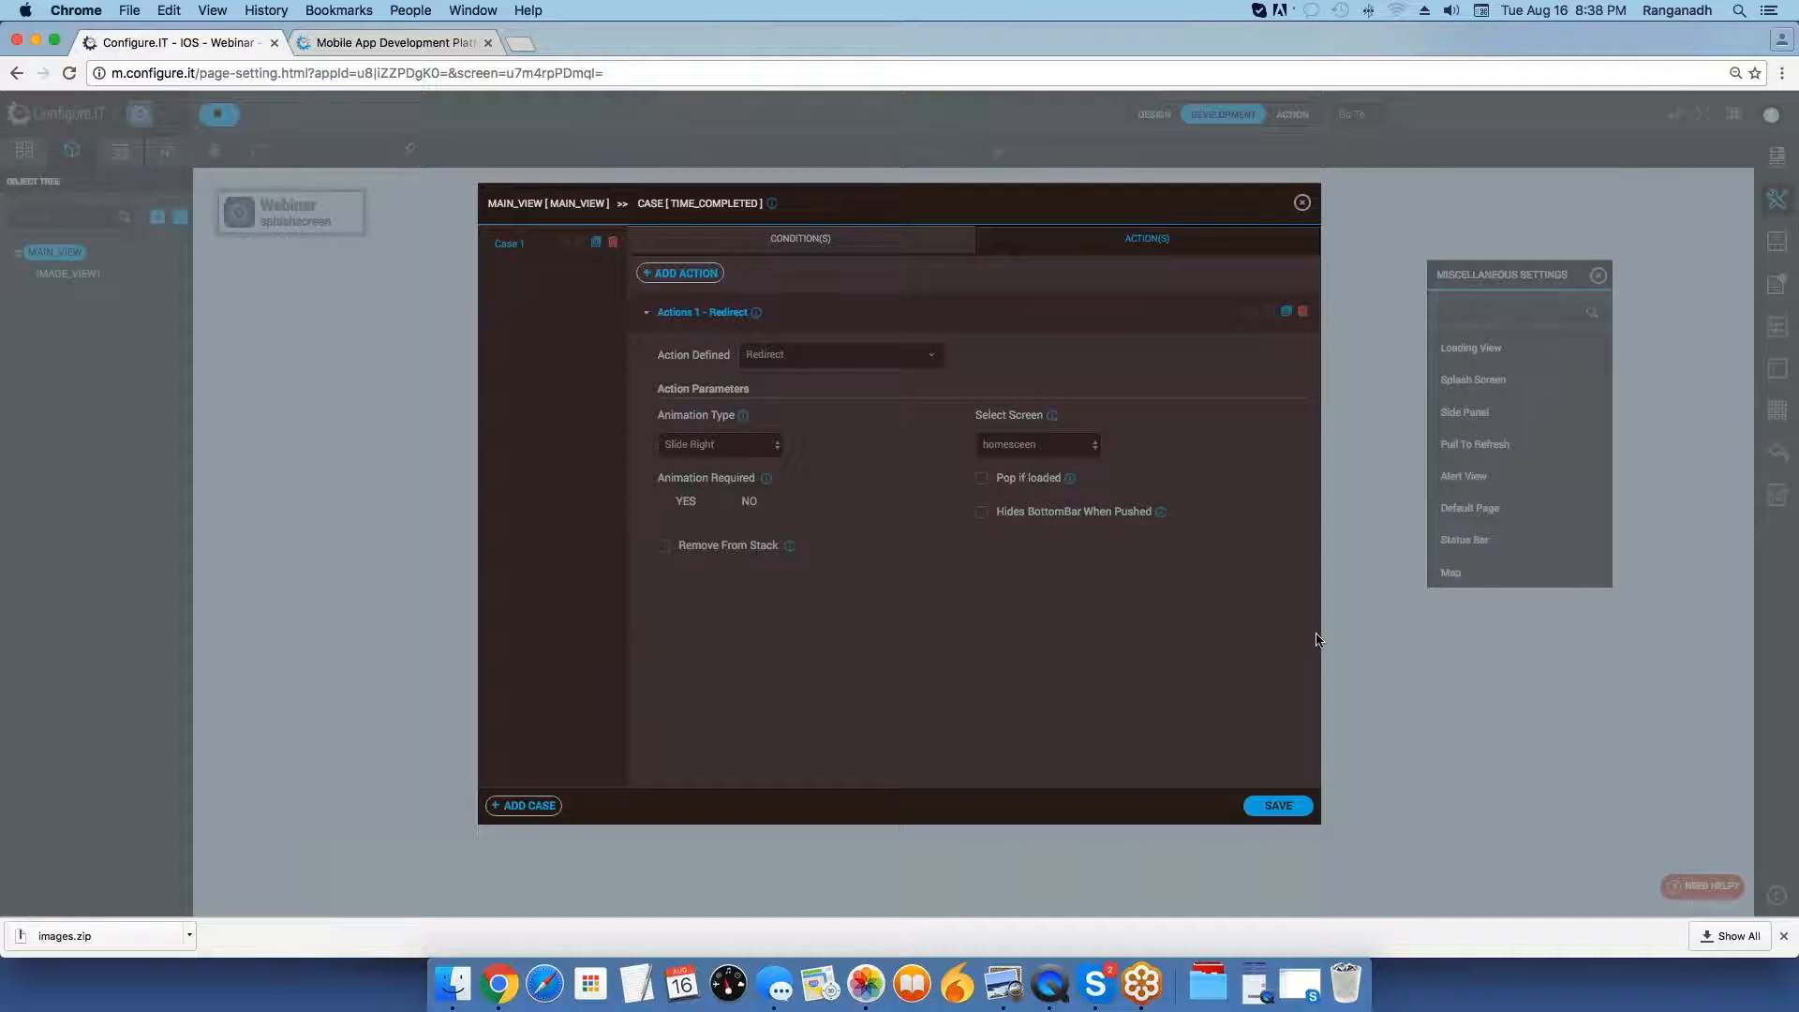
click(1294, 809)
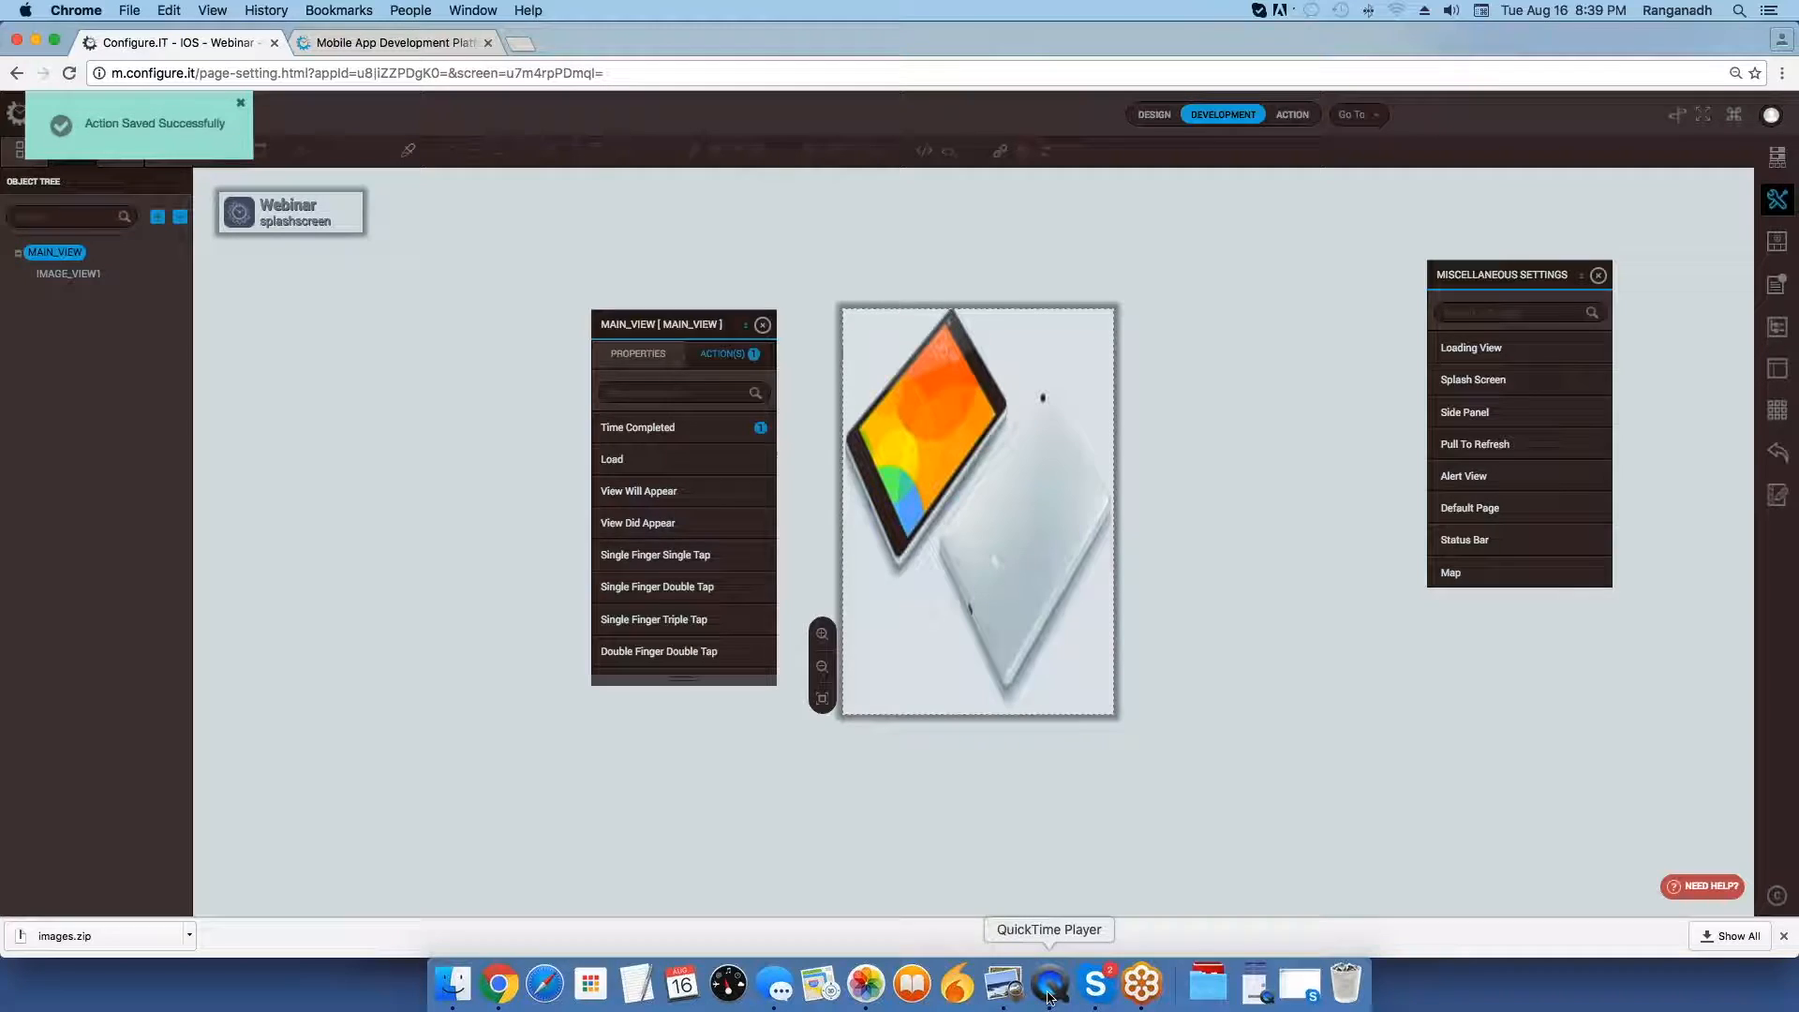
Switch to QuickTime Player and check how the Webinar app launches on the mirrored device.
click(1051, 984)
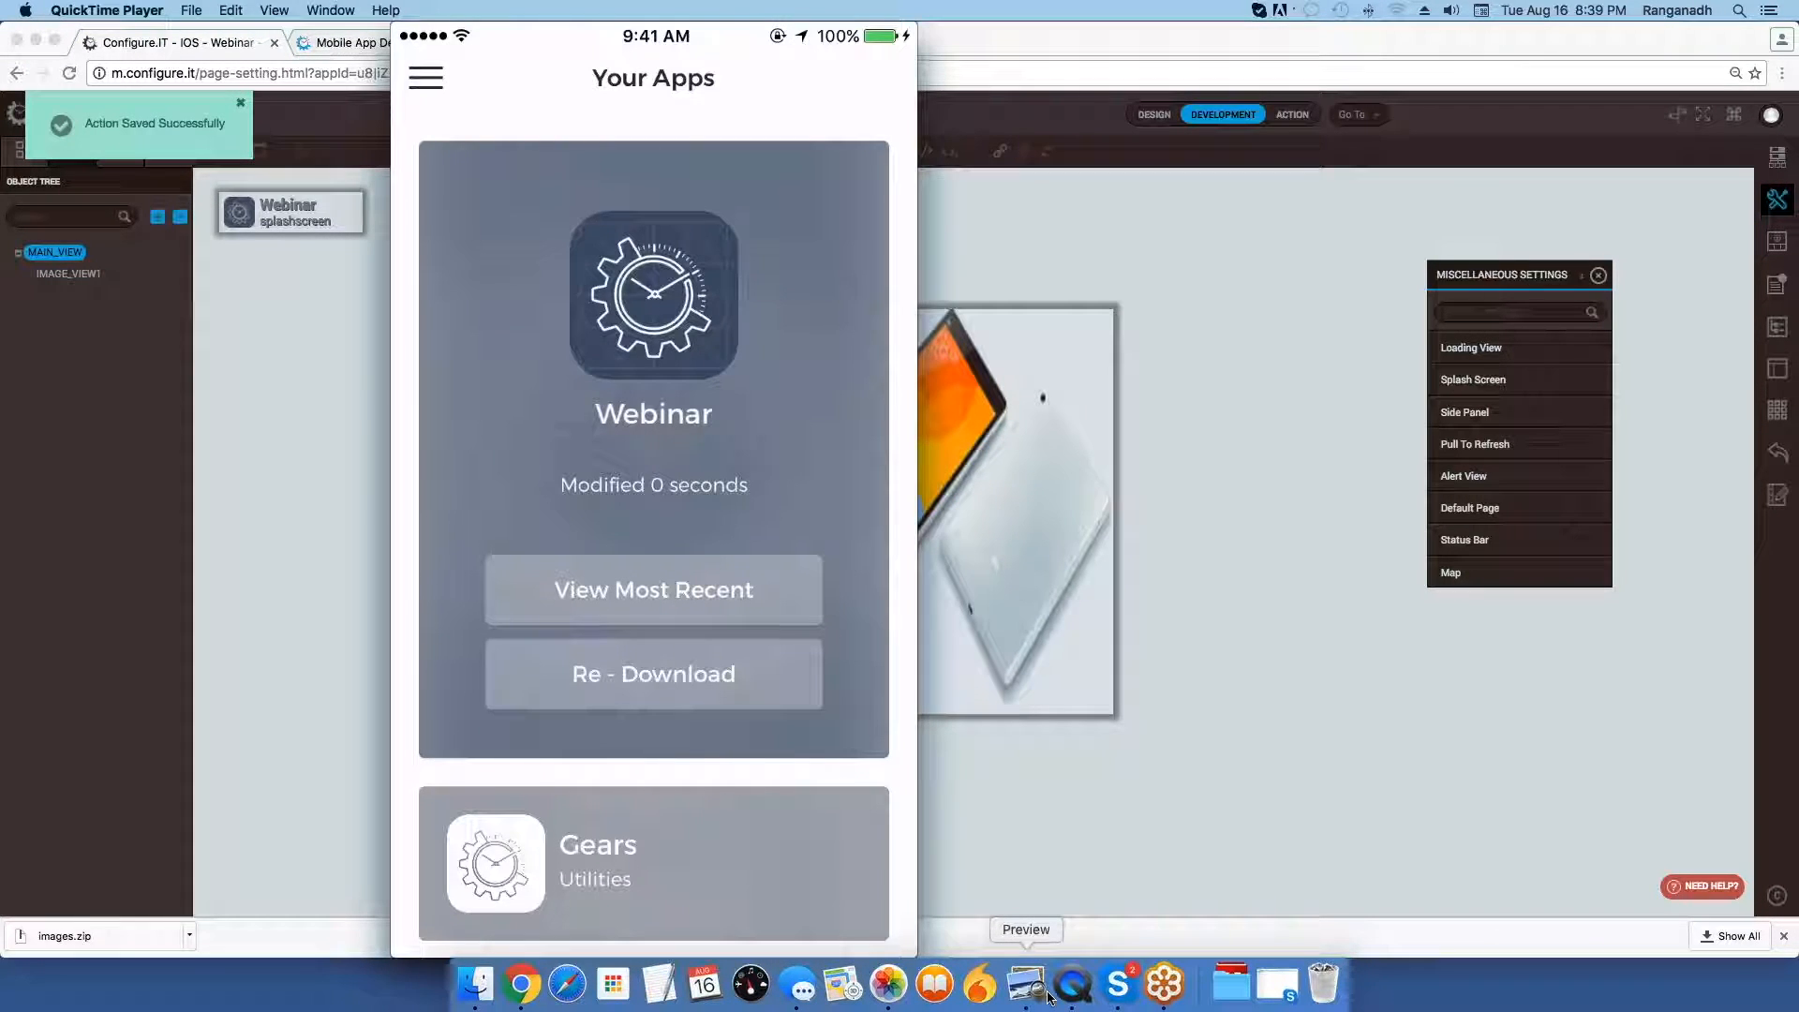
mouse_move(889, 454)
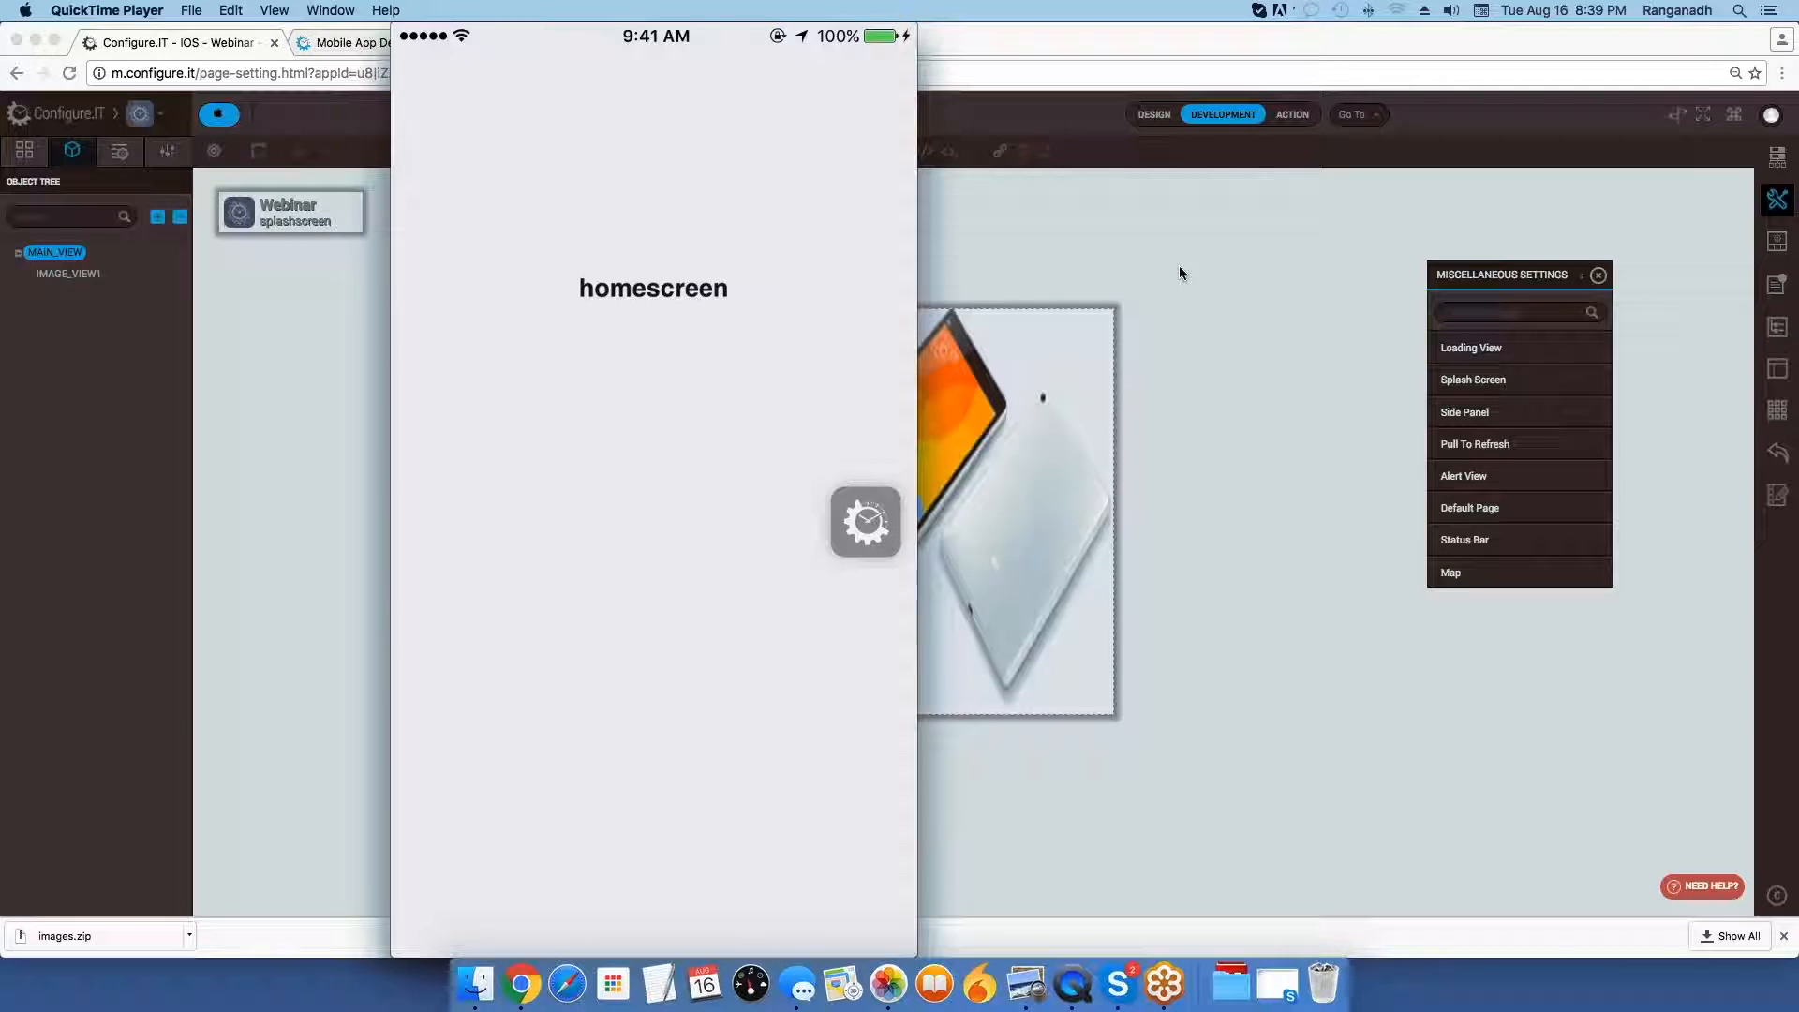
mouse_move(756, 315)
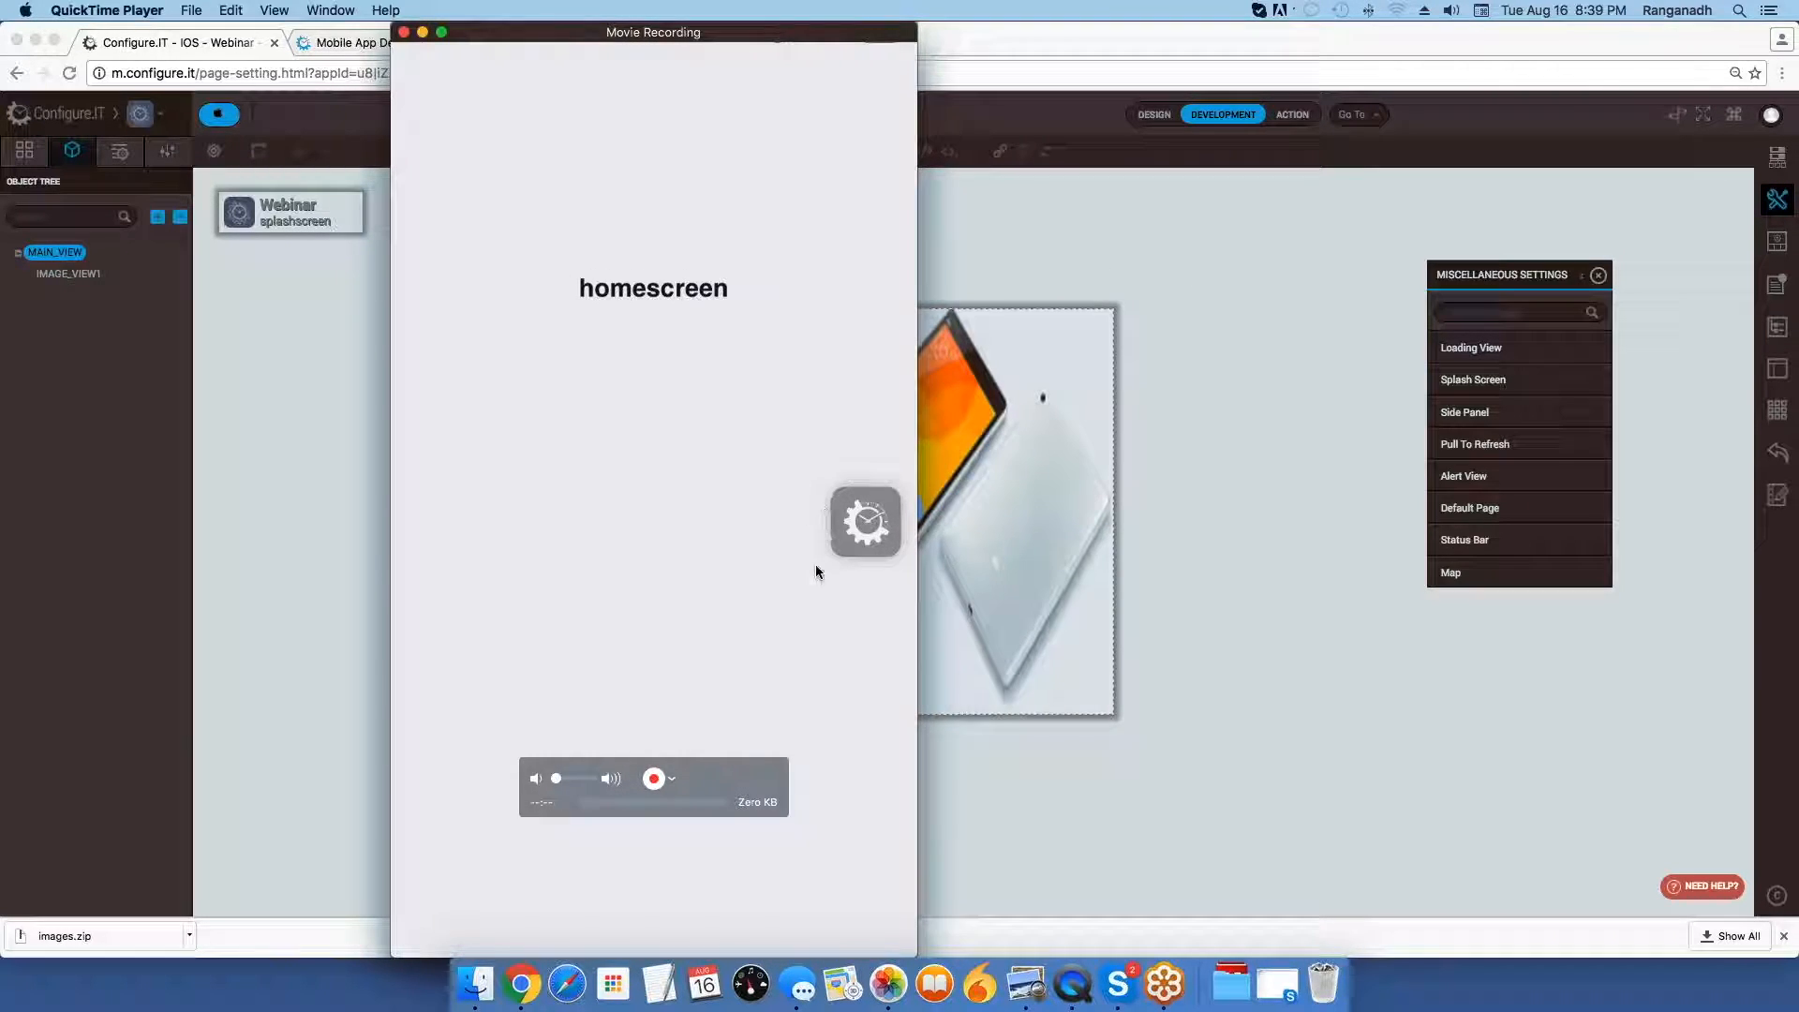
click(1082, 239)
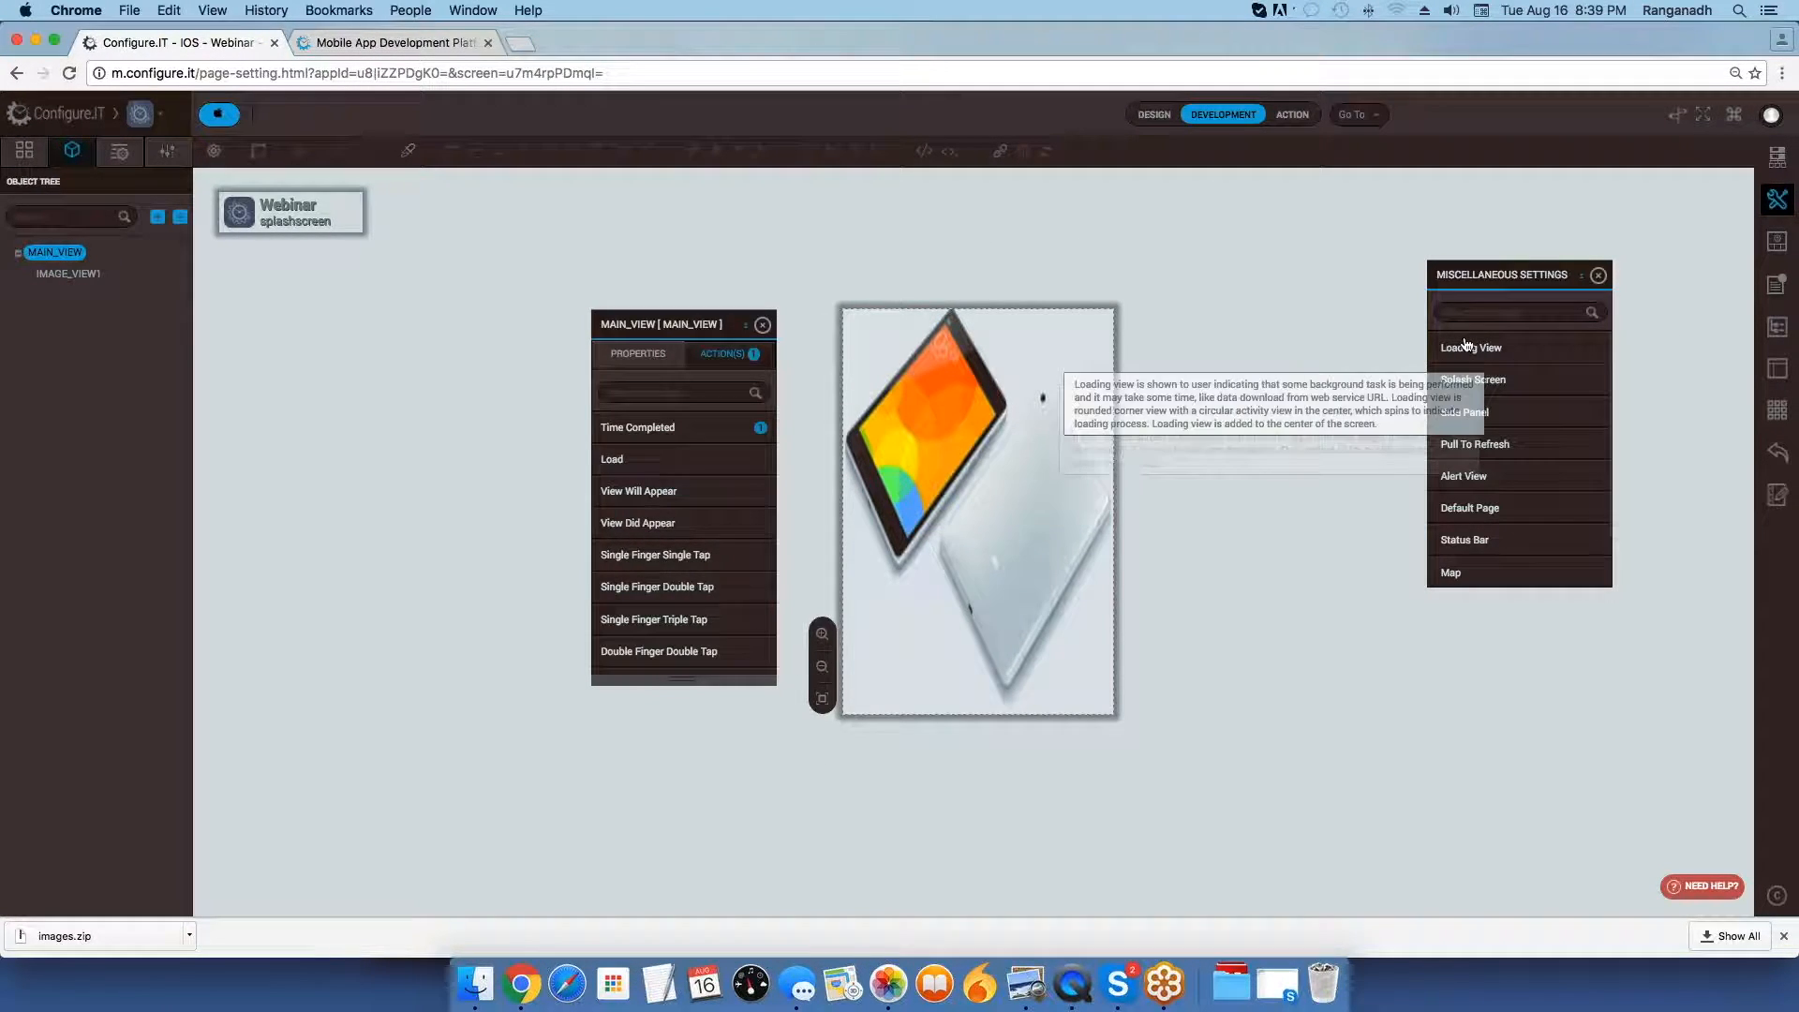
Close the MAIN_VIEW actions, then switch to Preview and view the side panel example 6sidepanel.jpg.
drag(1481, 286, 1305, 278)
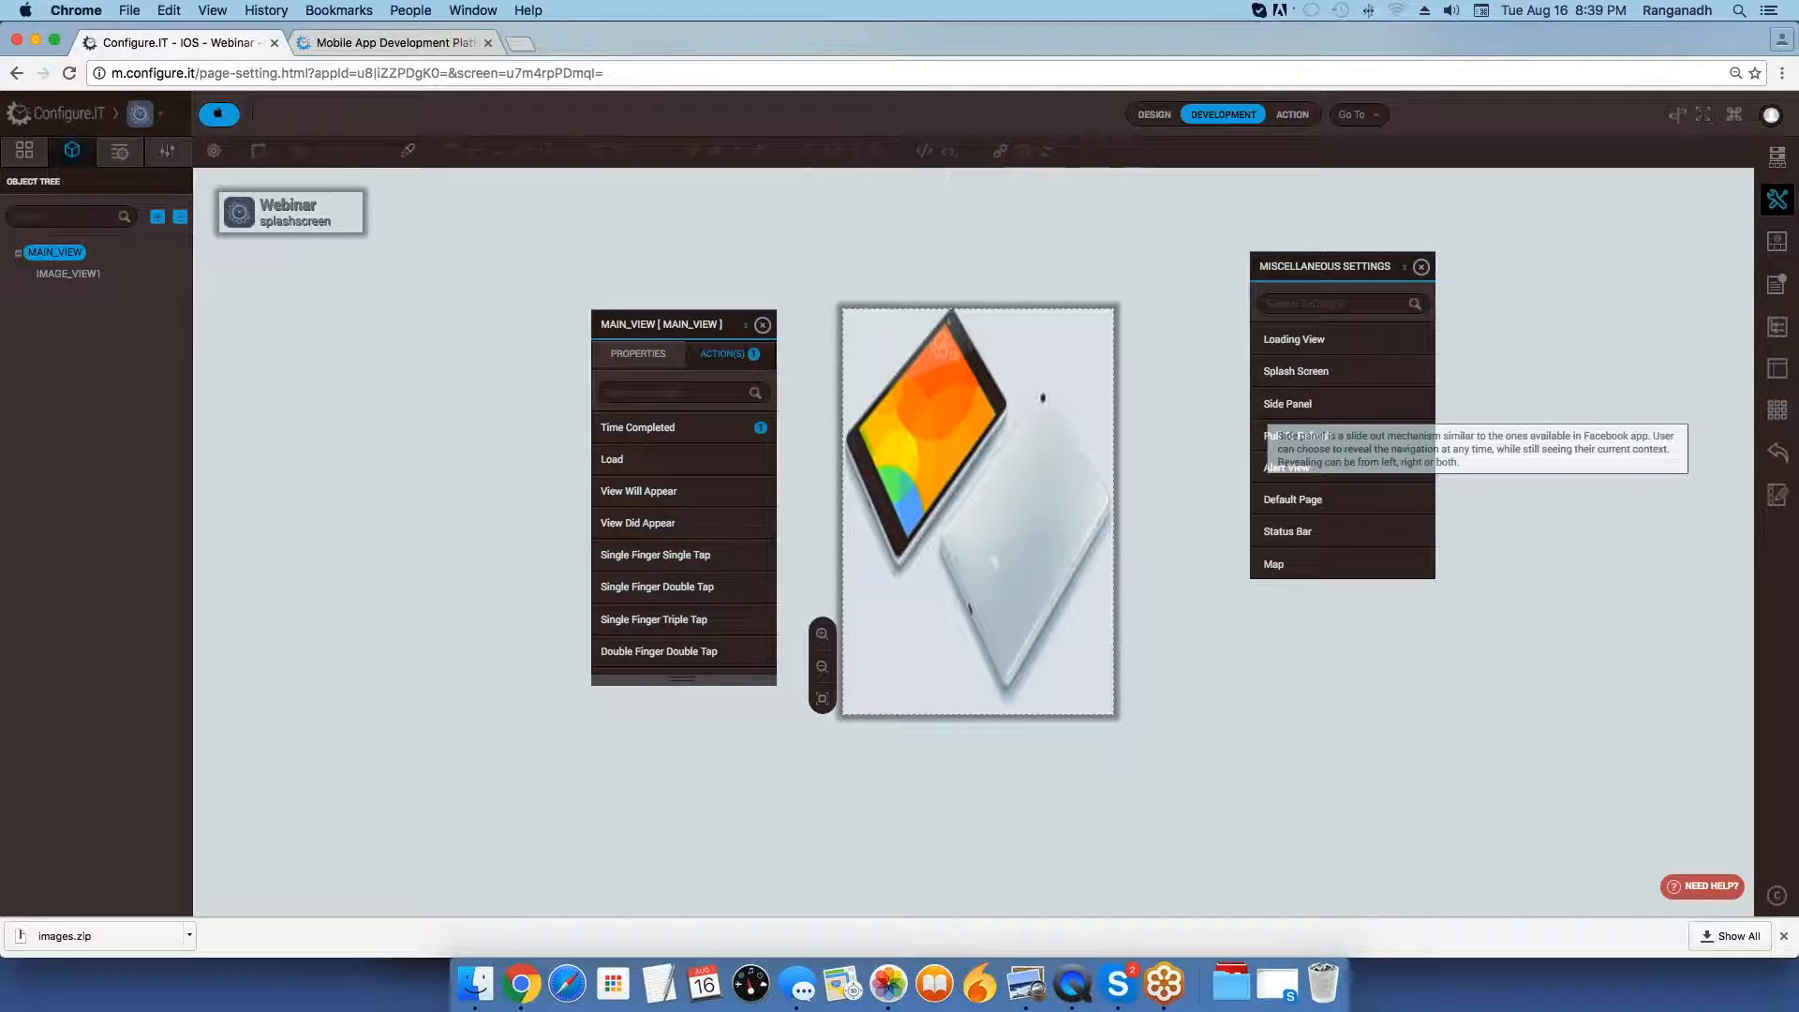
click(761, 327)
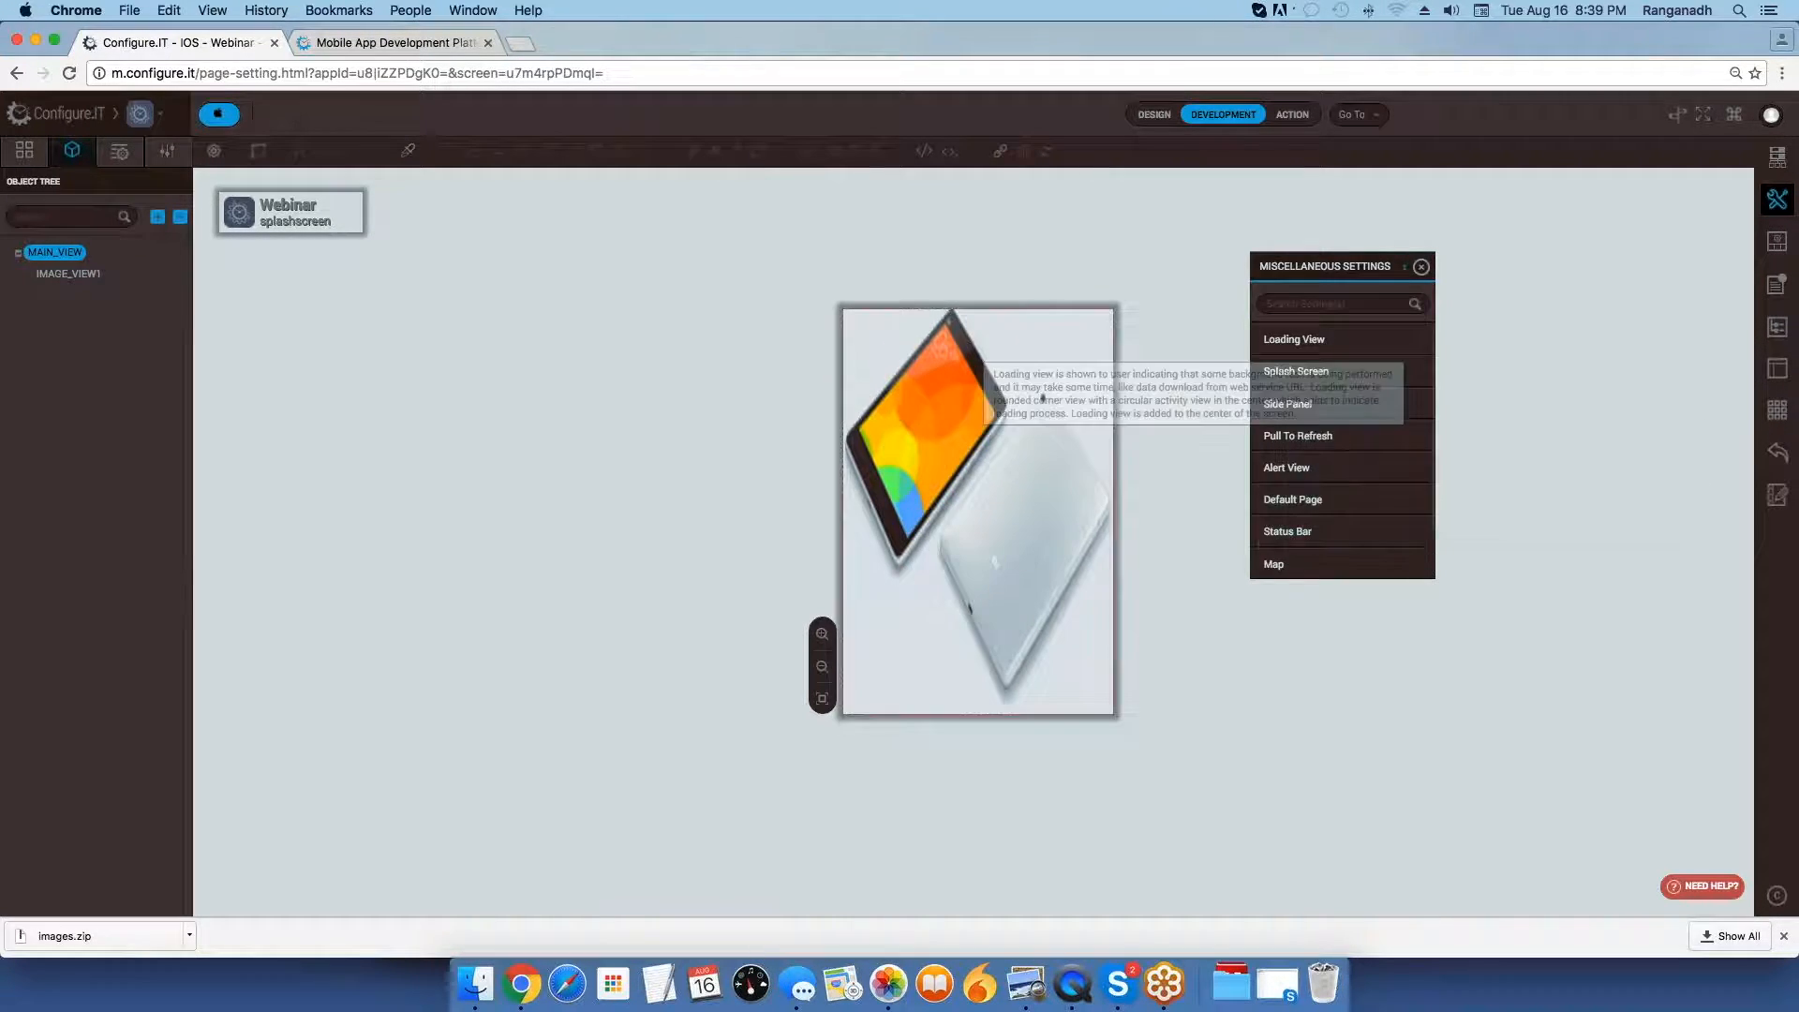
key(super+Tab)
key(super+Tab)
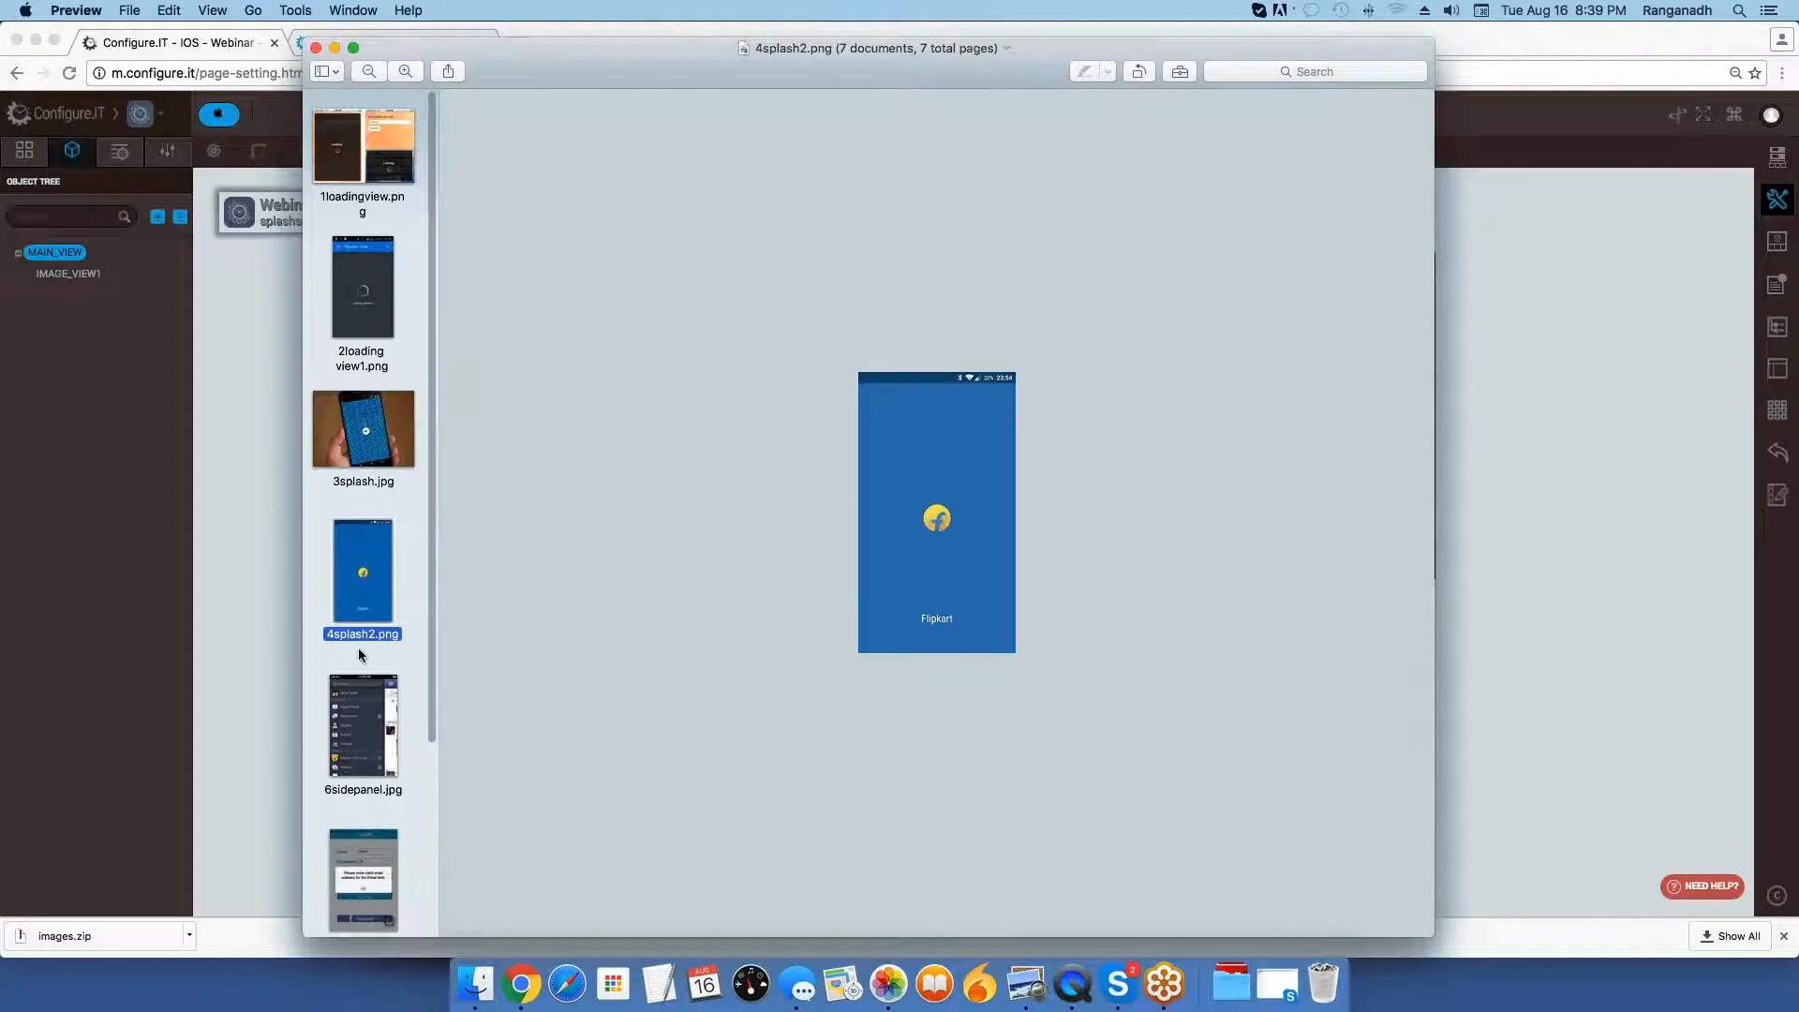
click(358, 650)
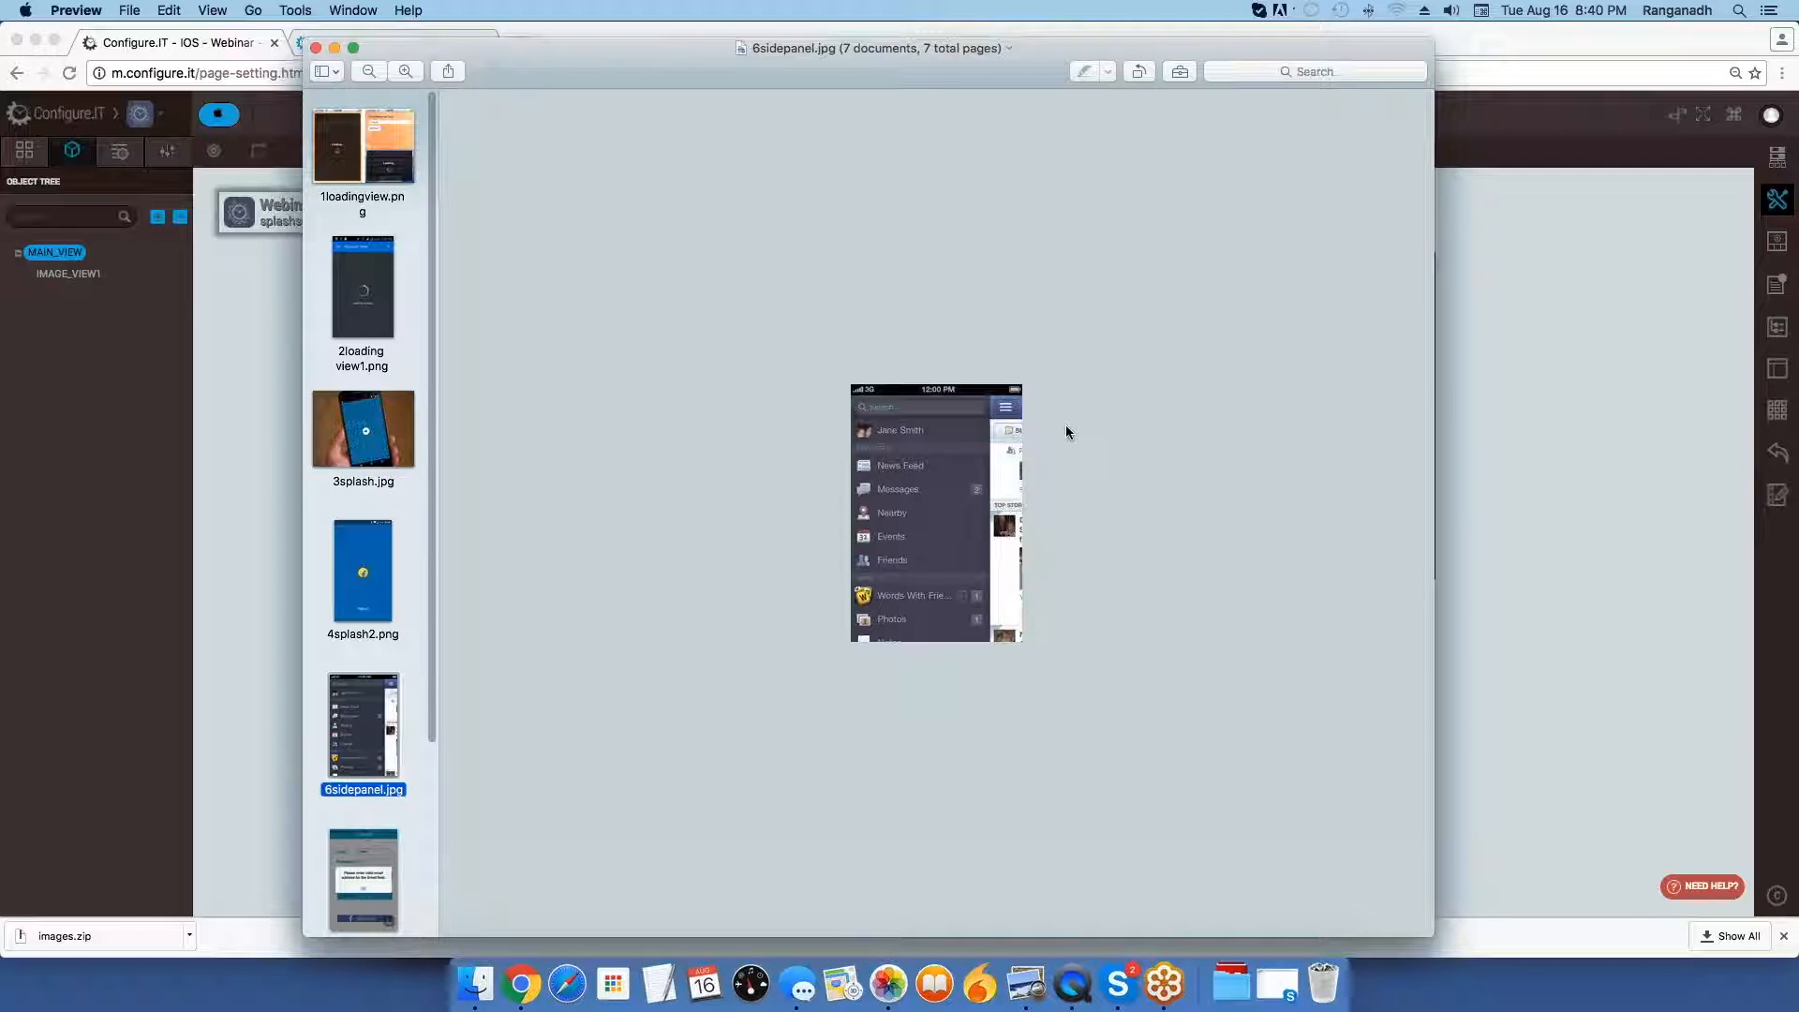
Return to Configure.IT, show the app's screen list and move the miscellaneous settings farther from the canvas.
key(super+Tab)
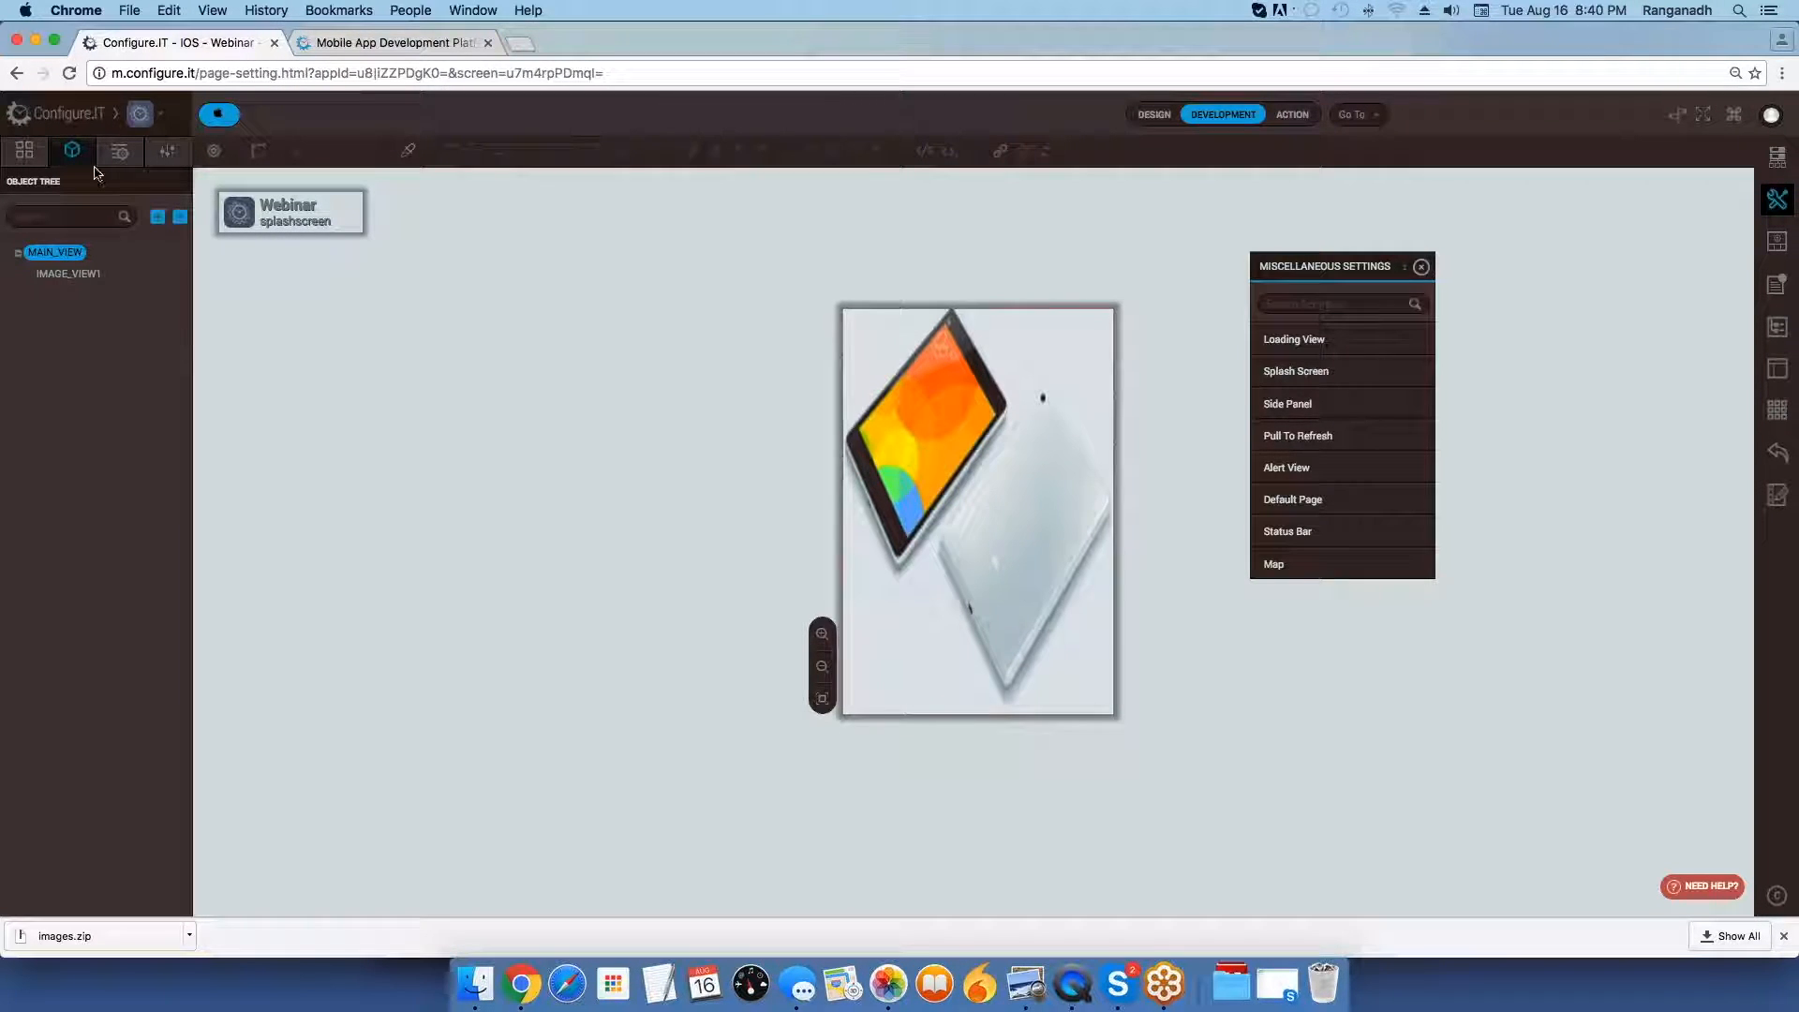
click(25, 150)
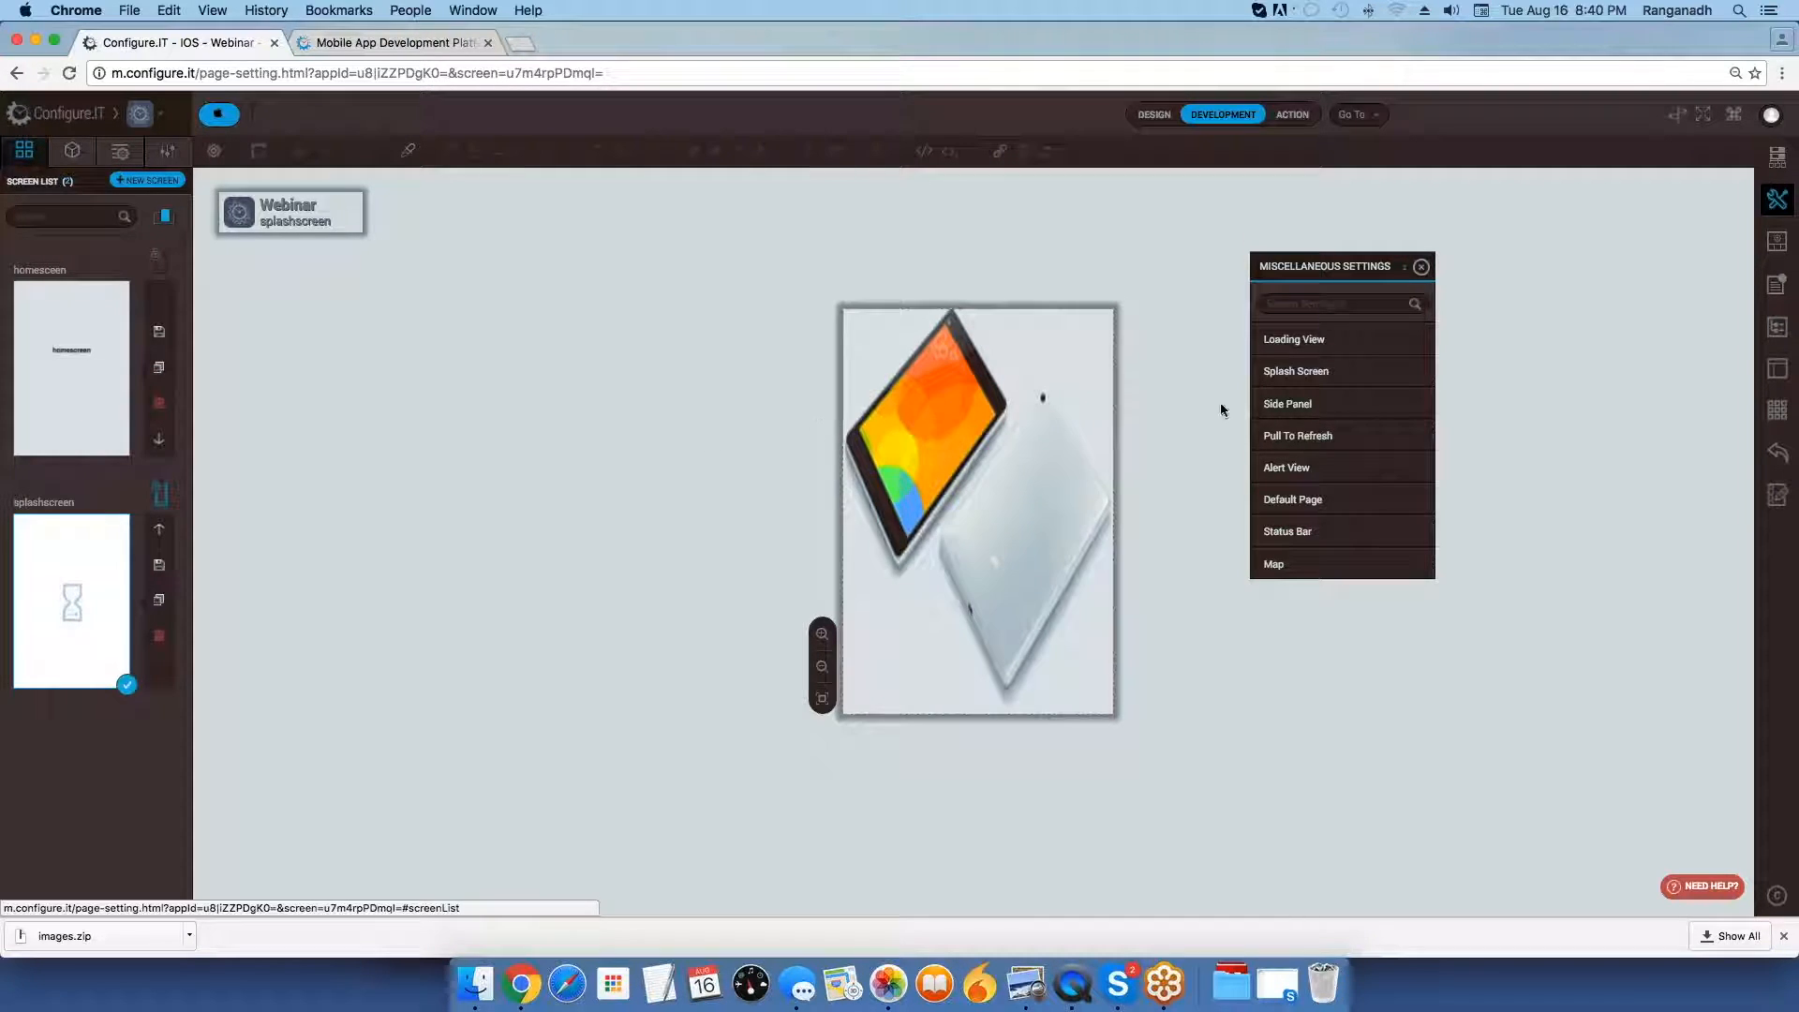
drag(1345, 267, 1563, 275)
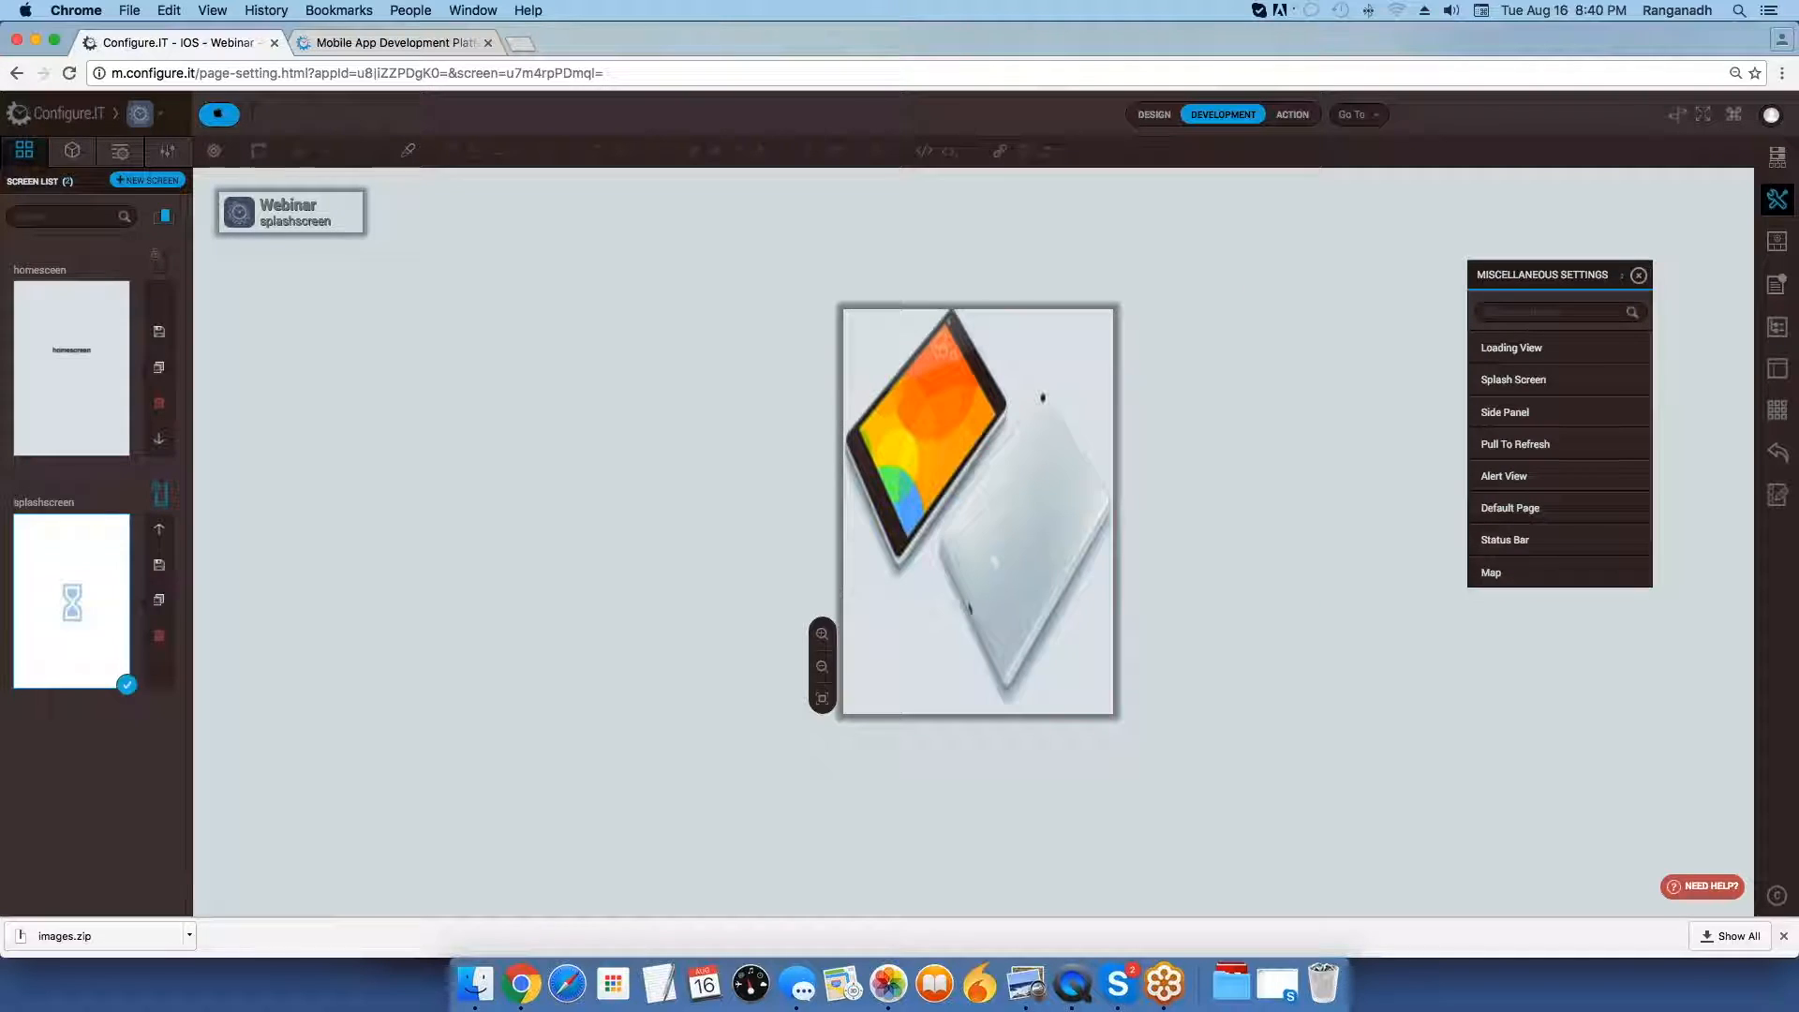
Open the homesceen screen and start a new screen named Rightmenu from the list2 listing template.
click(106, 403)
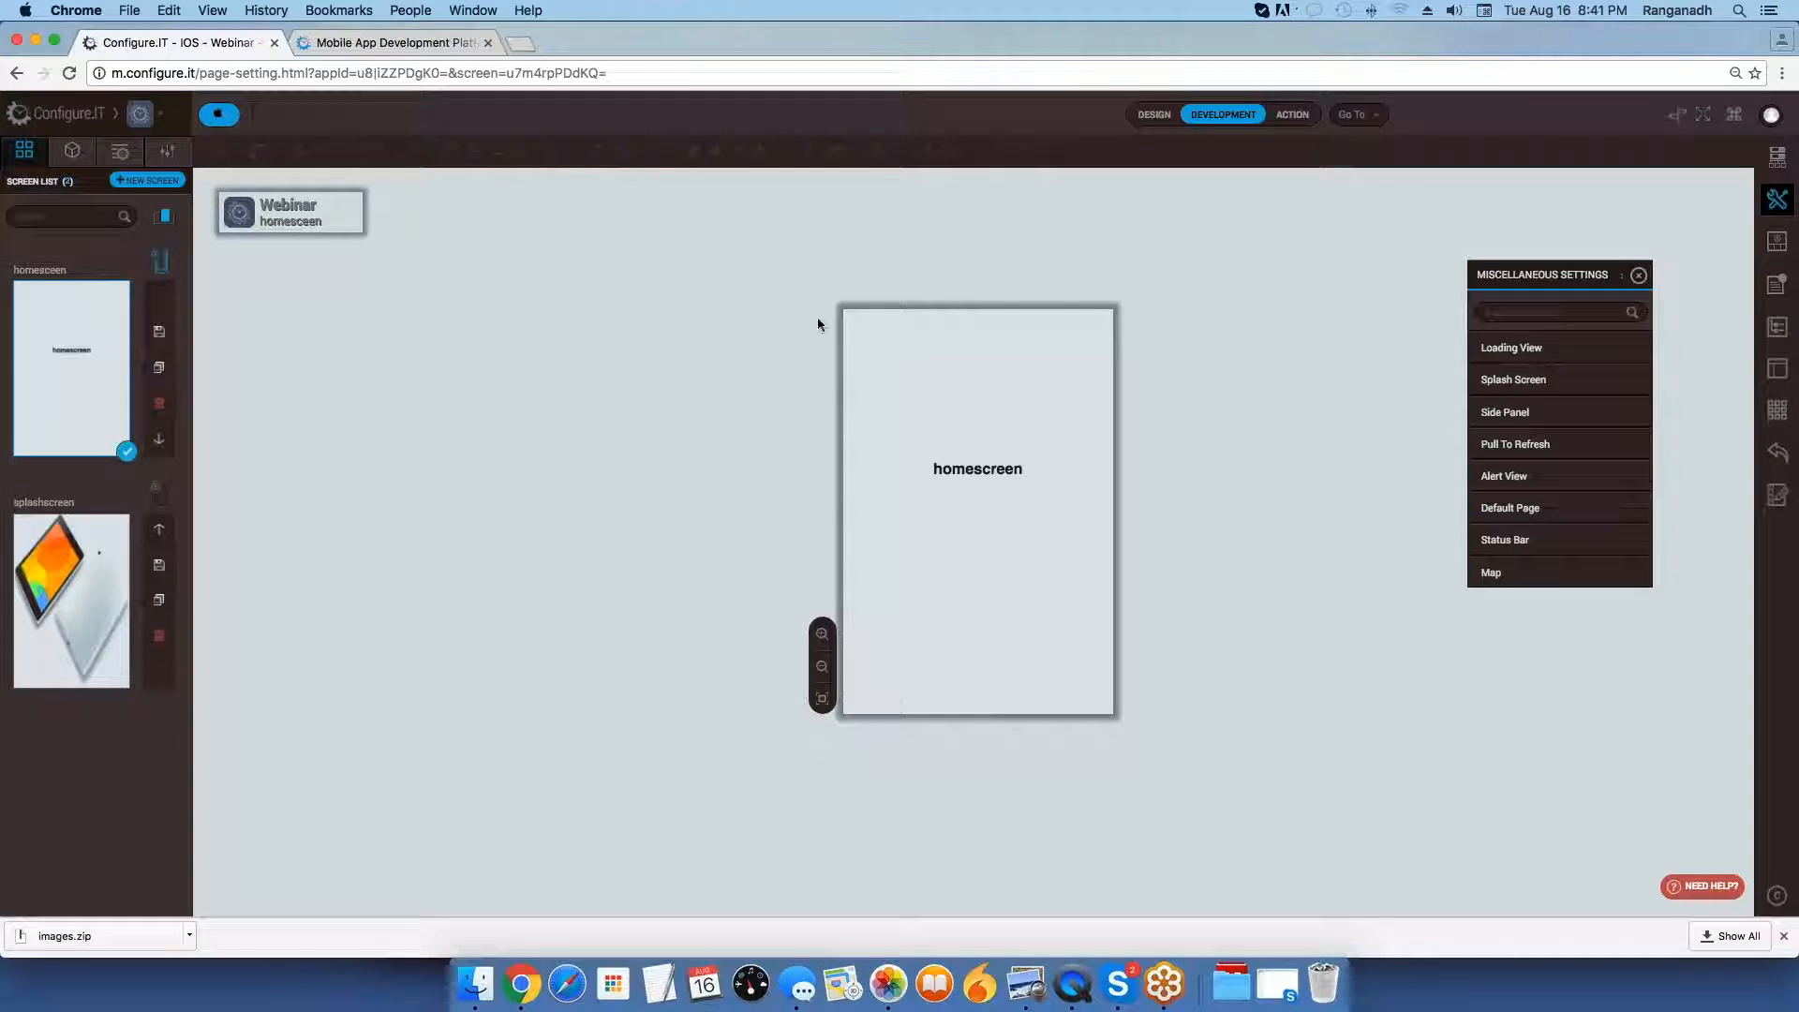
click(125, 182)
text(Rightmenu)
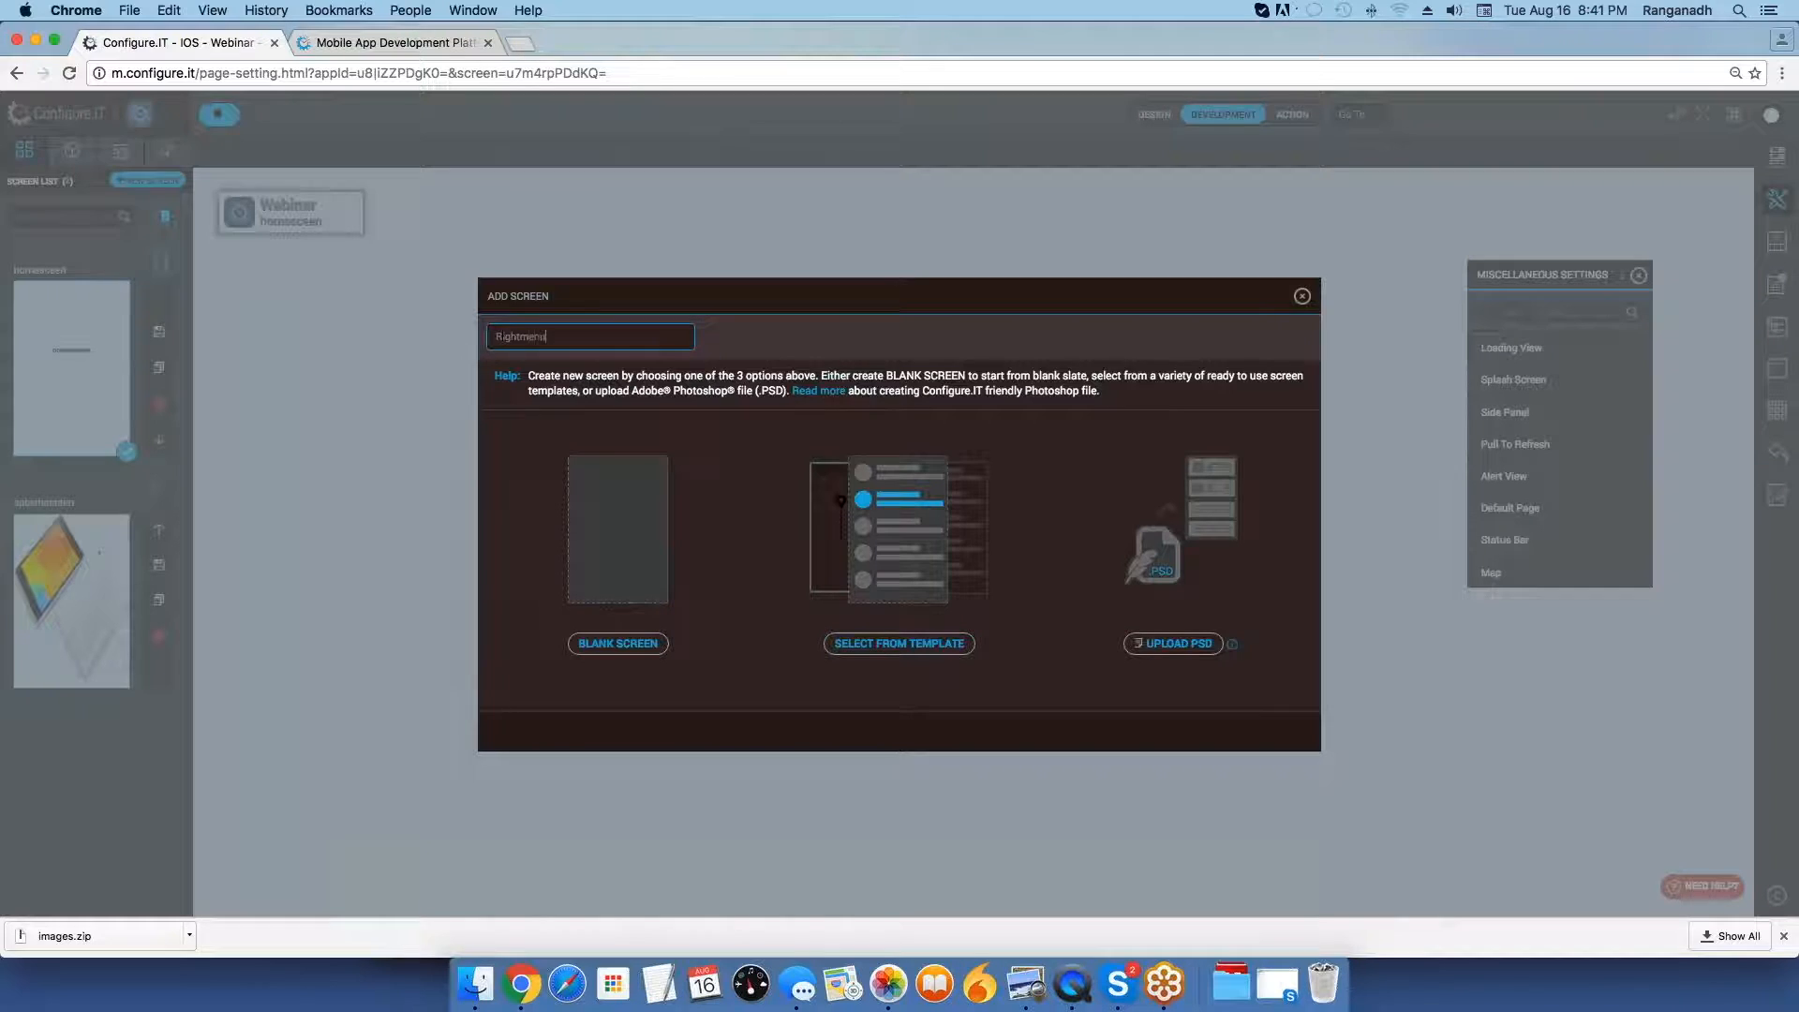
click(874, 645)
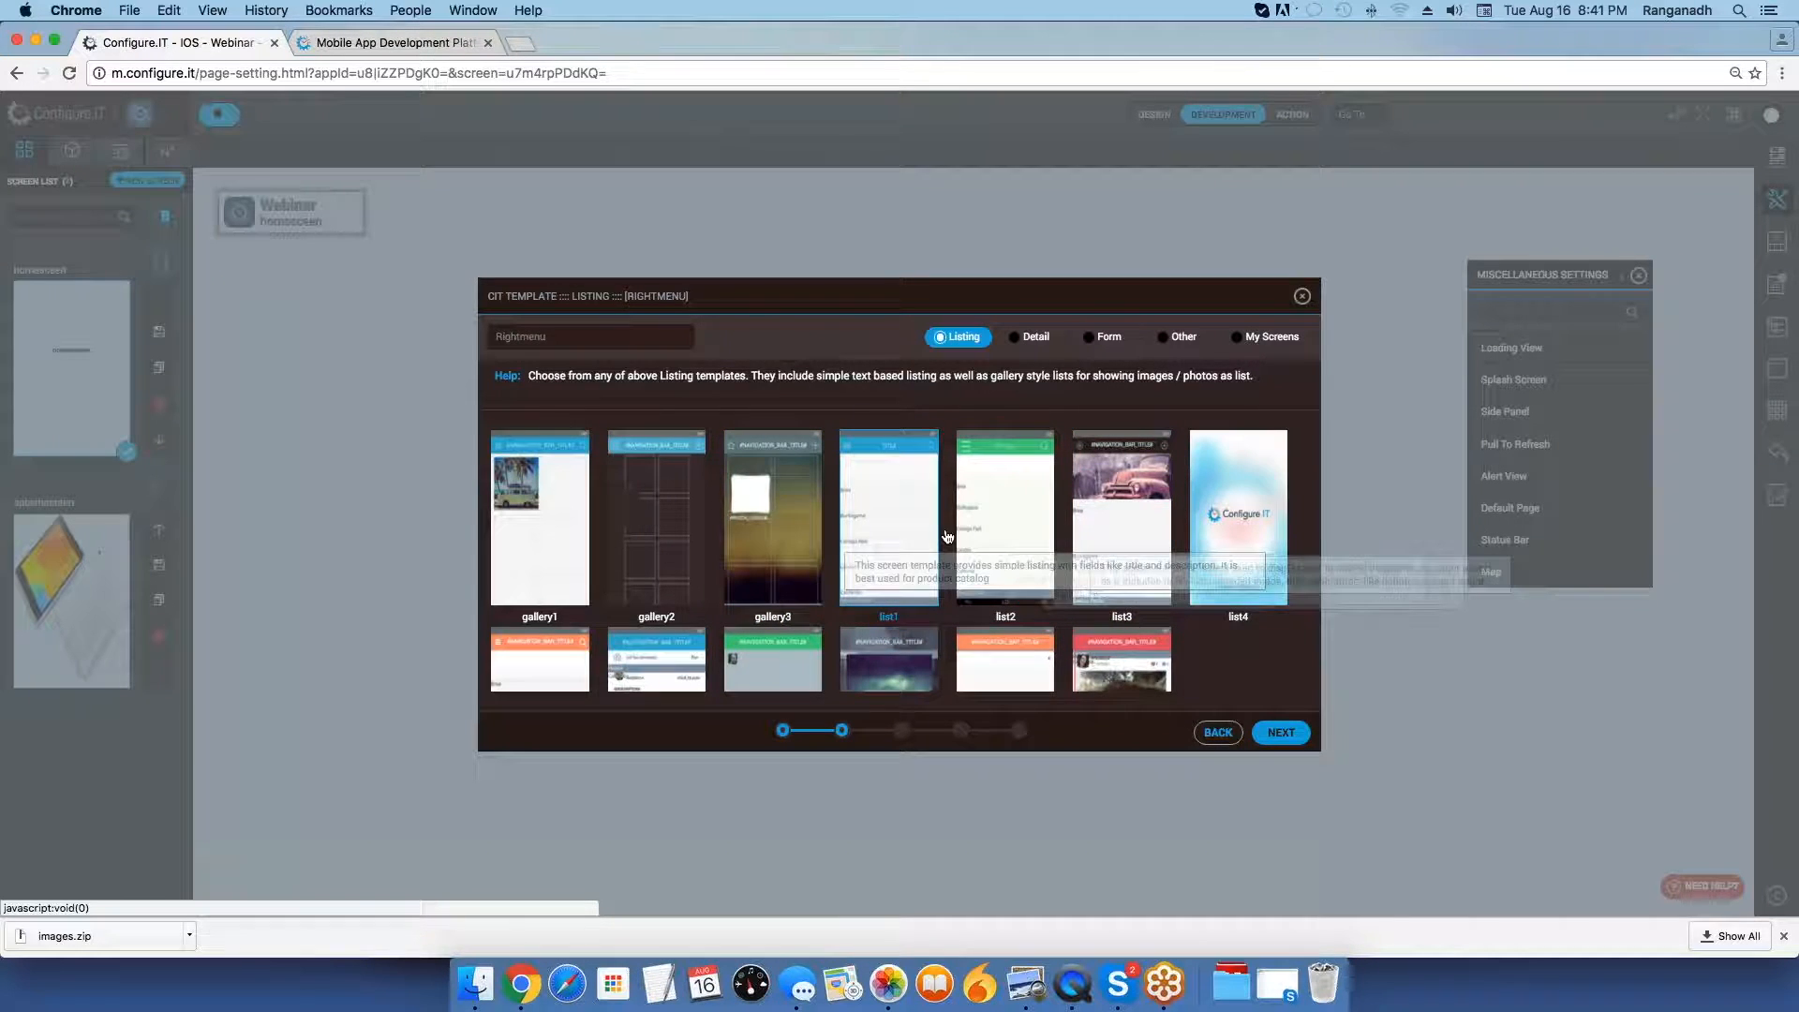
click(1007, 533)
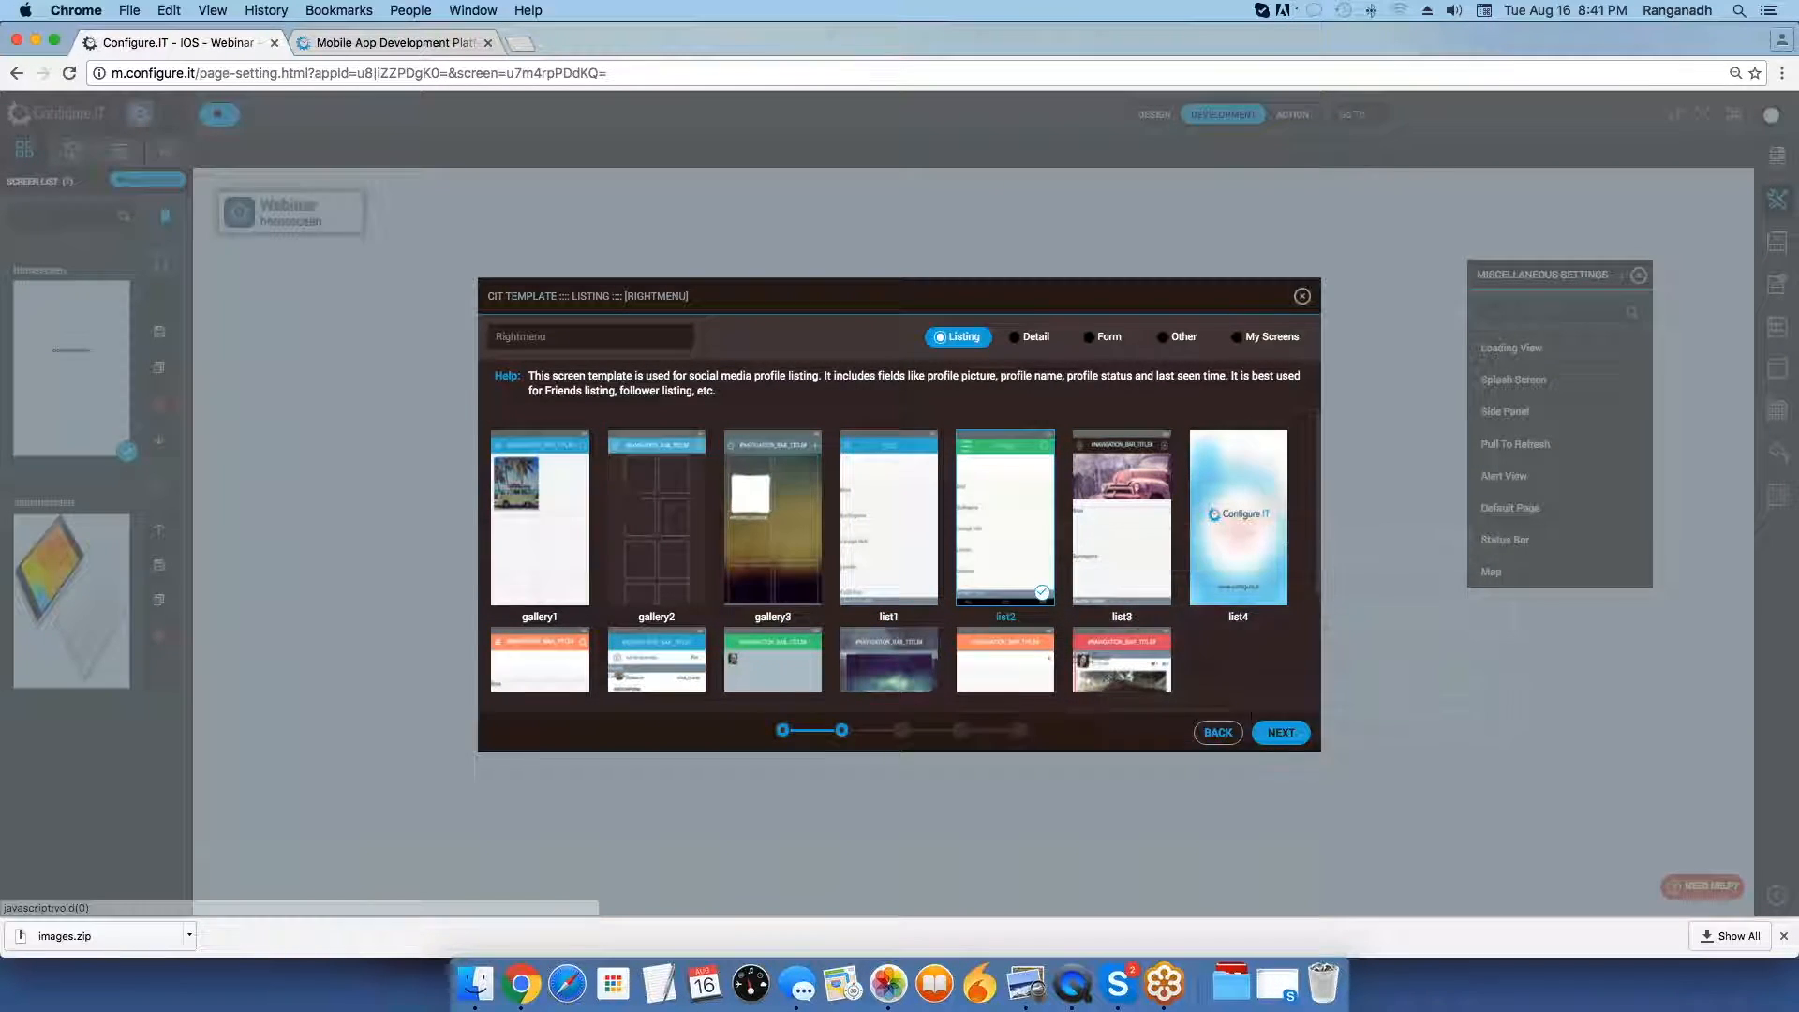
click(1283, 734)
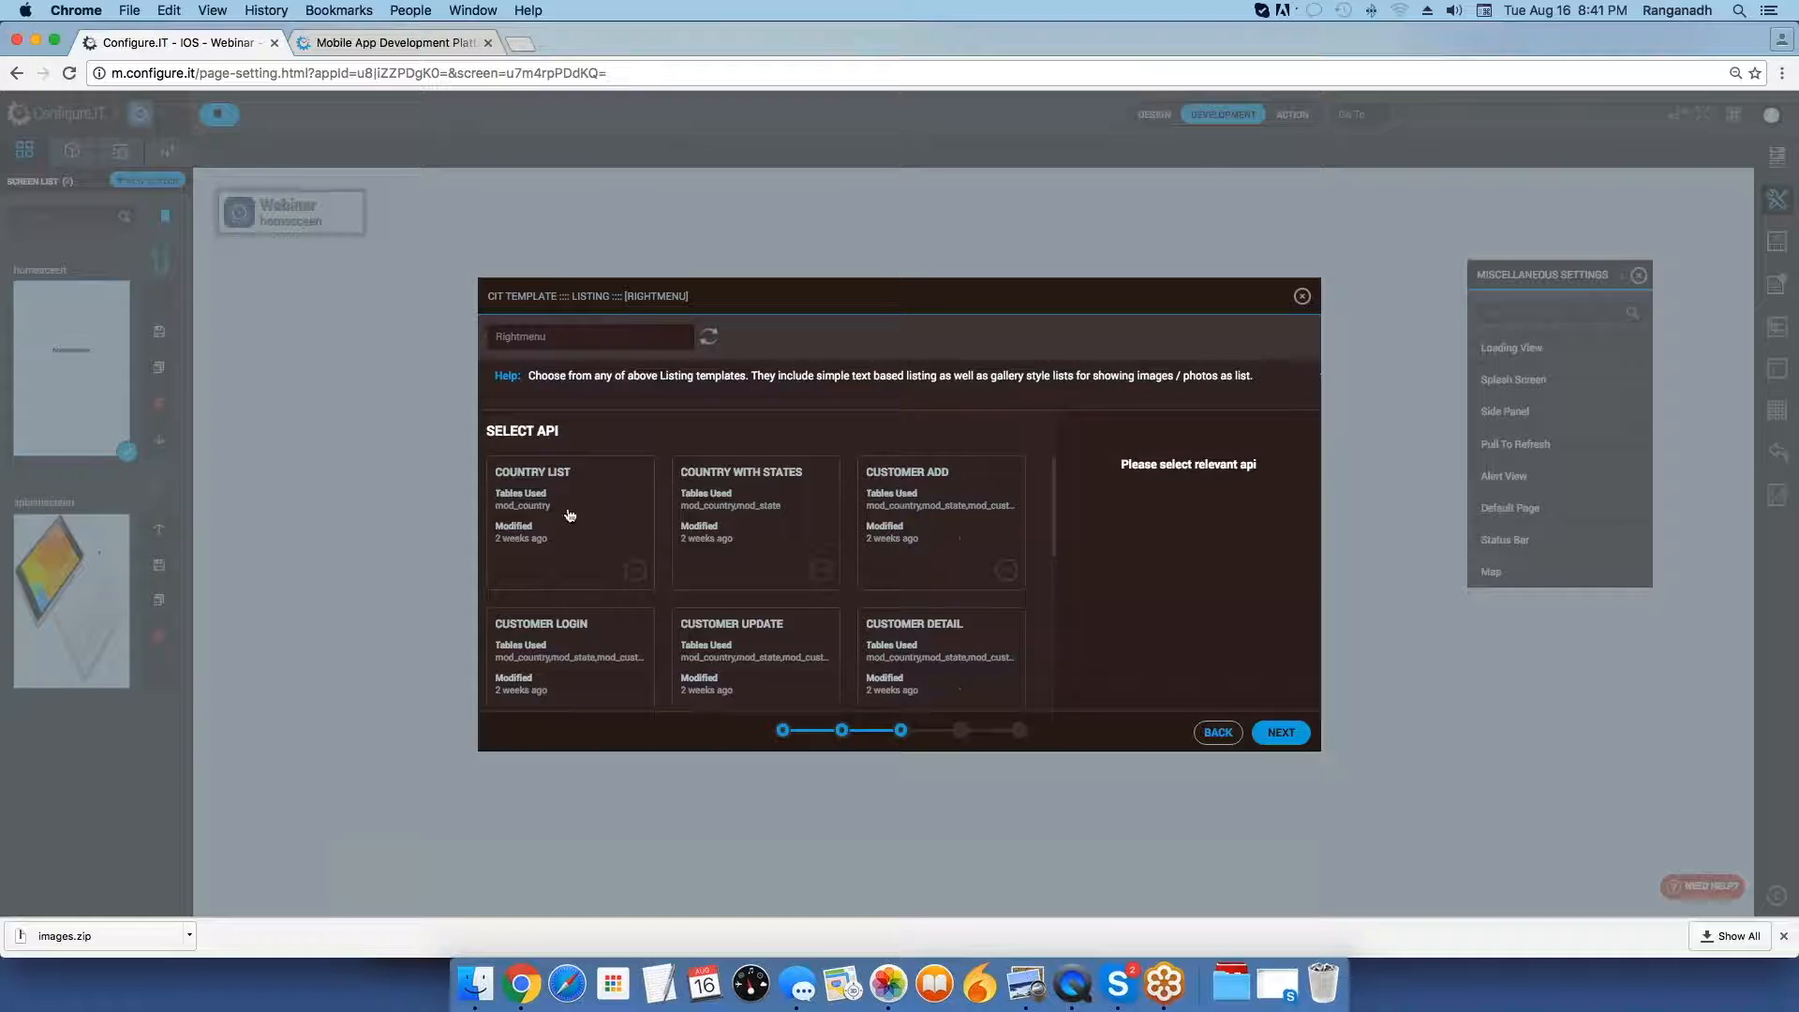
Use the Country List API for the Rightmenu screen, map #NAME# to mc_country and finish creating it.
click(561, 505)
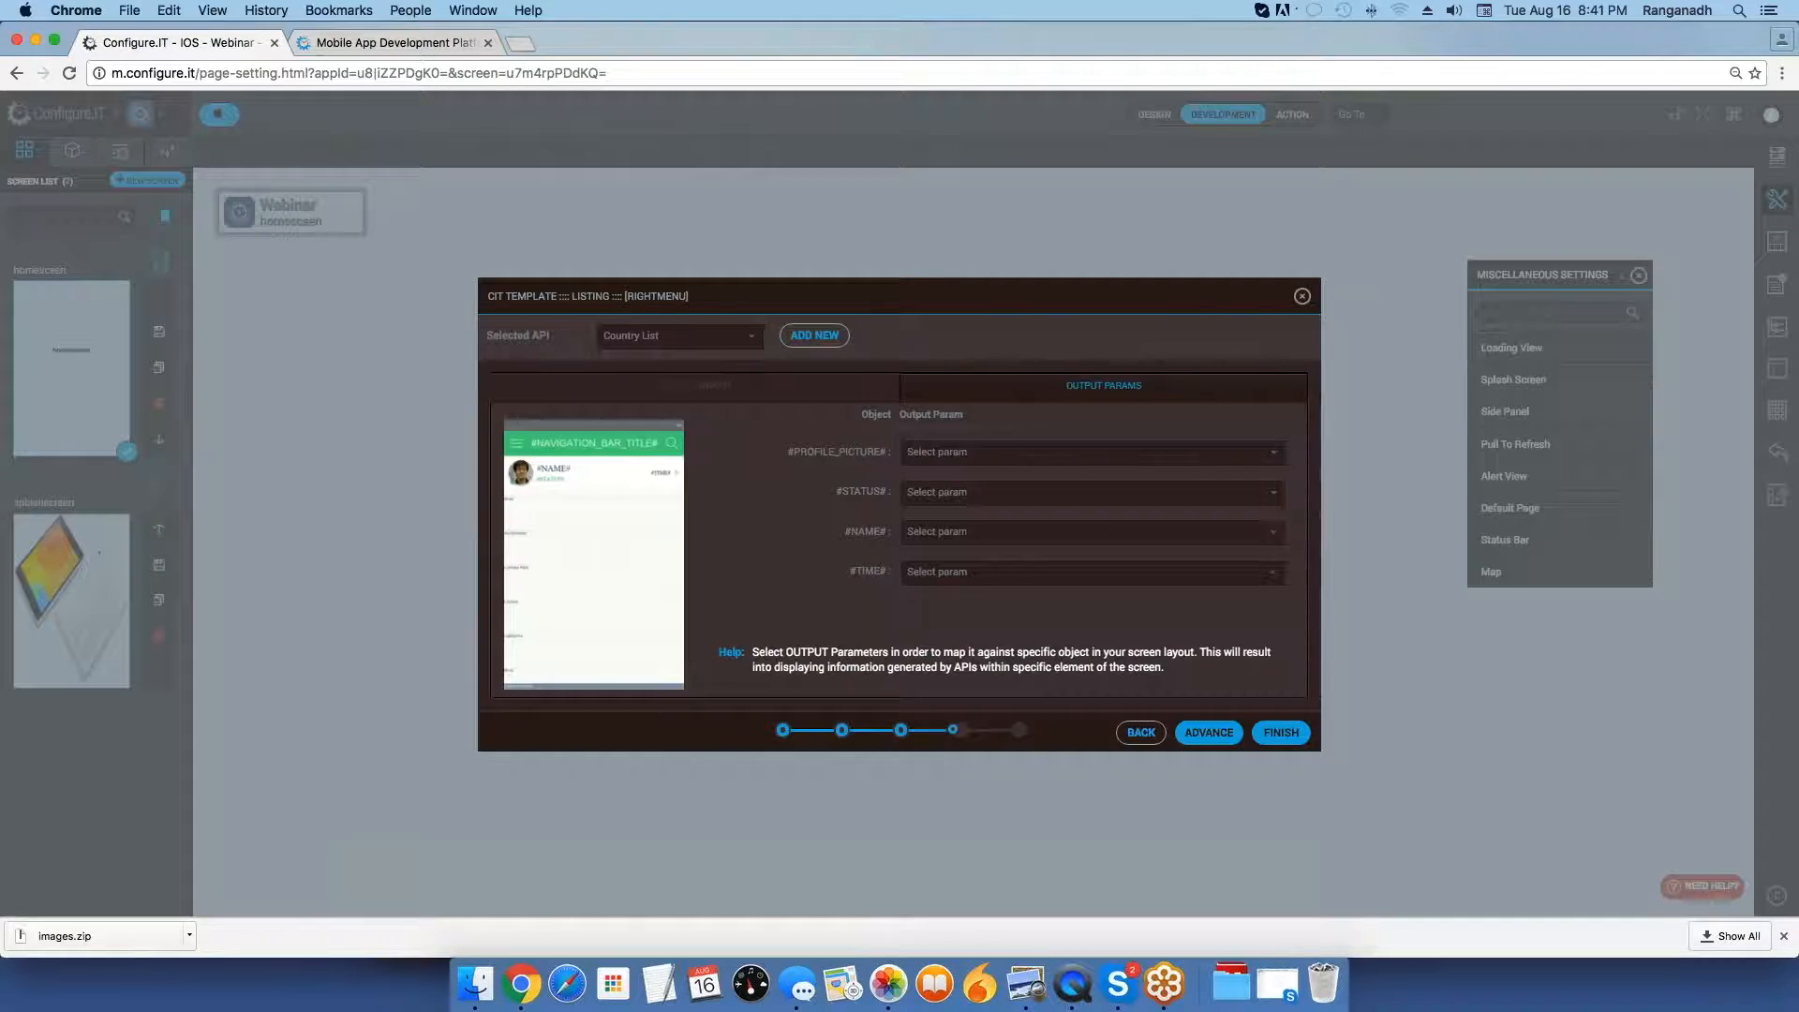
click(960, 542)
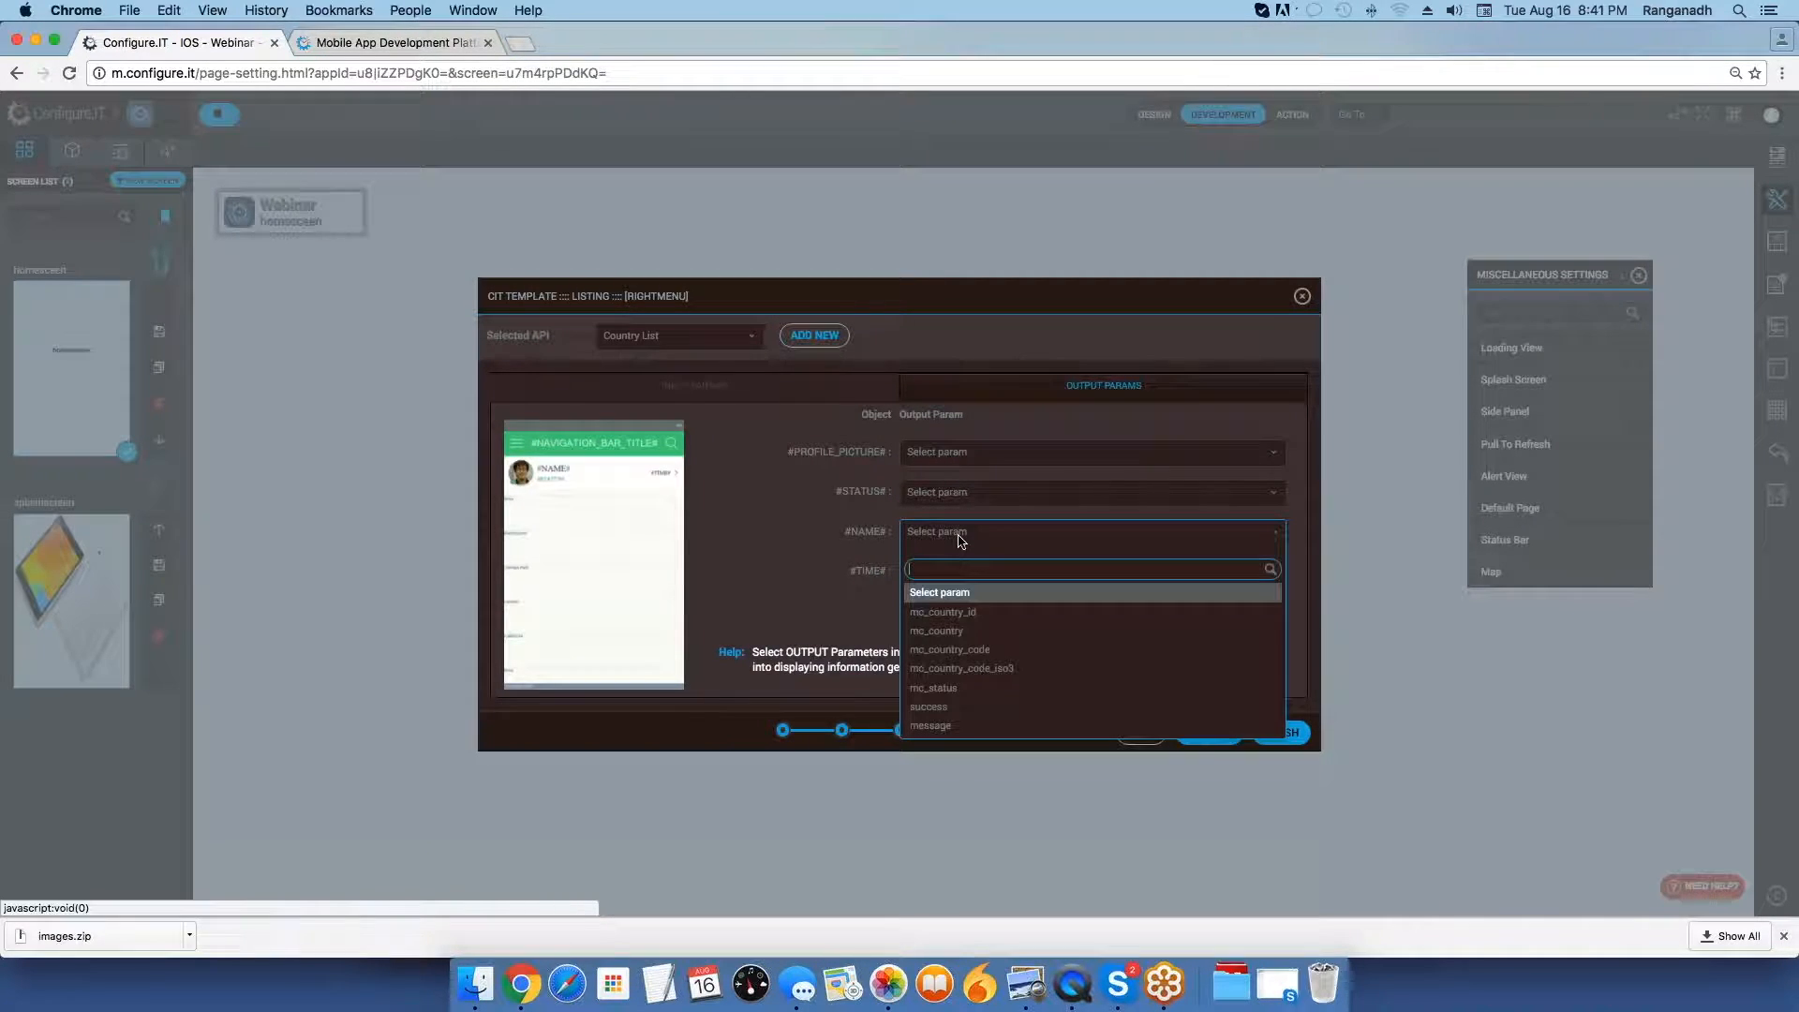
click(979, 632)
click(1281, 731)
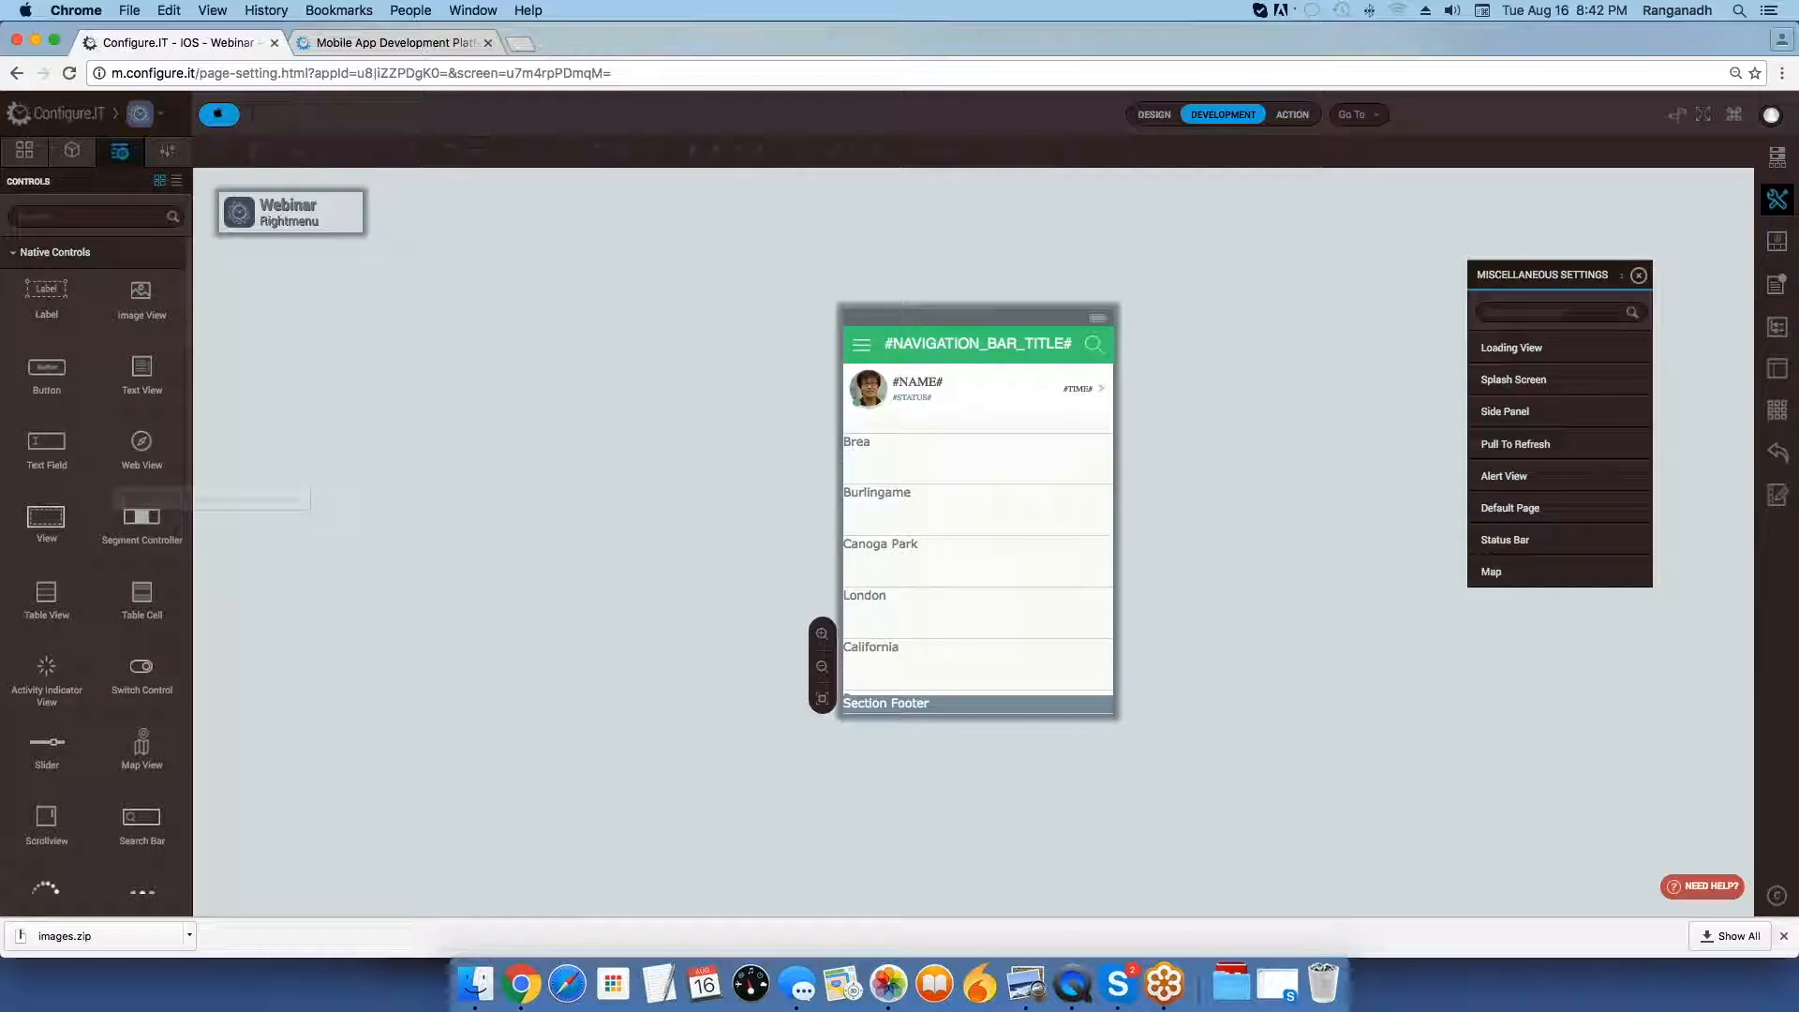
Show the screen list, open the Side Panel miscellaneous settings and move them closer to the canvas.
click(25, 151)
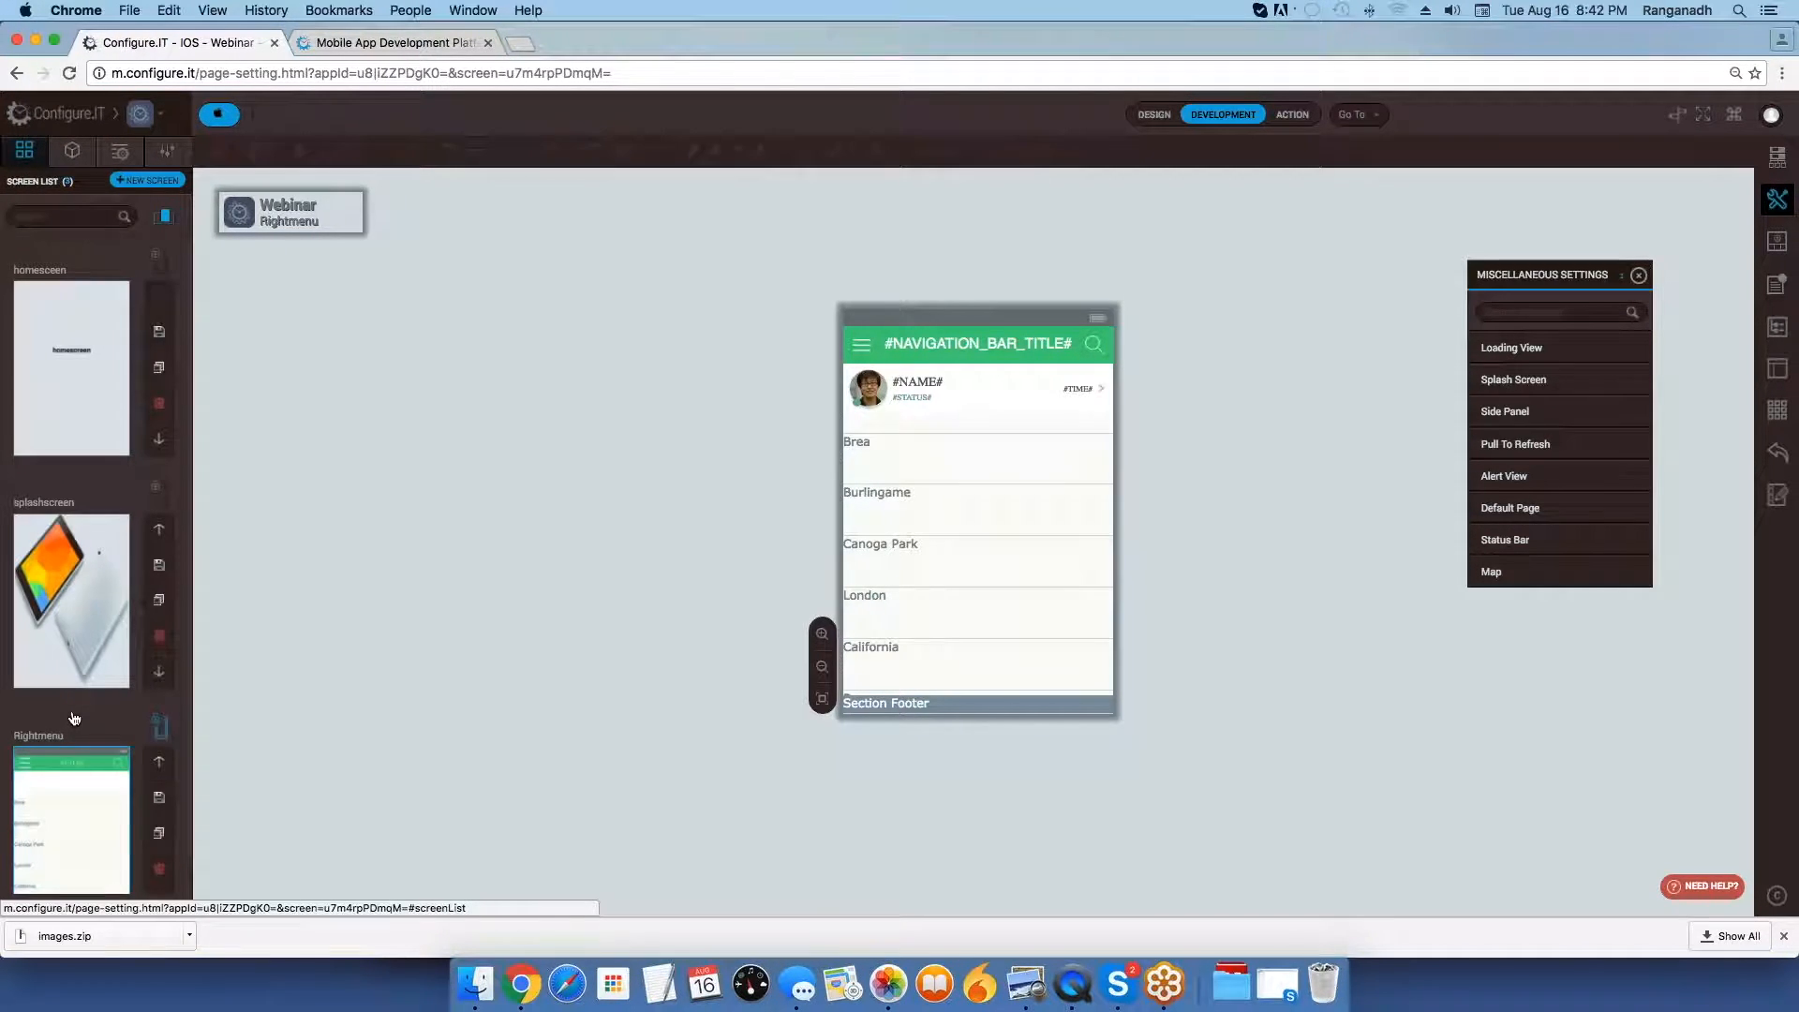
scroll(74, 719, down, 1)
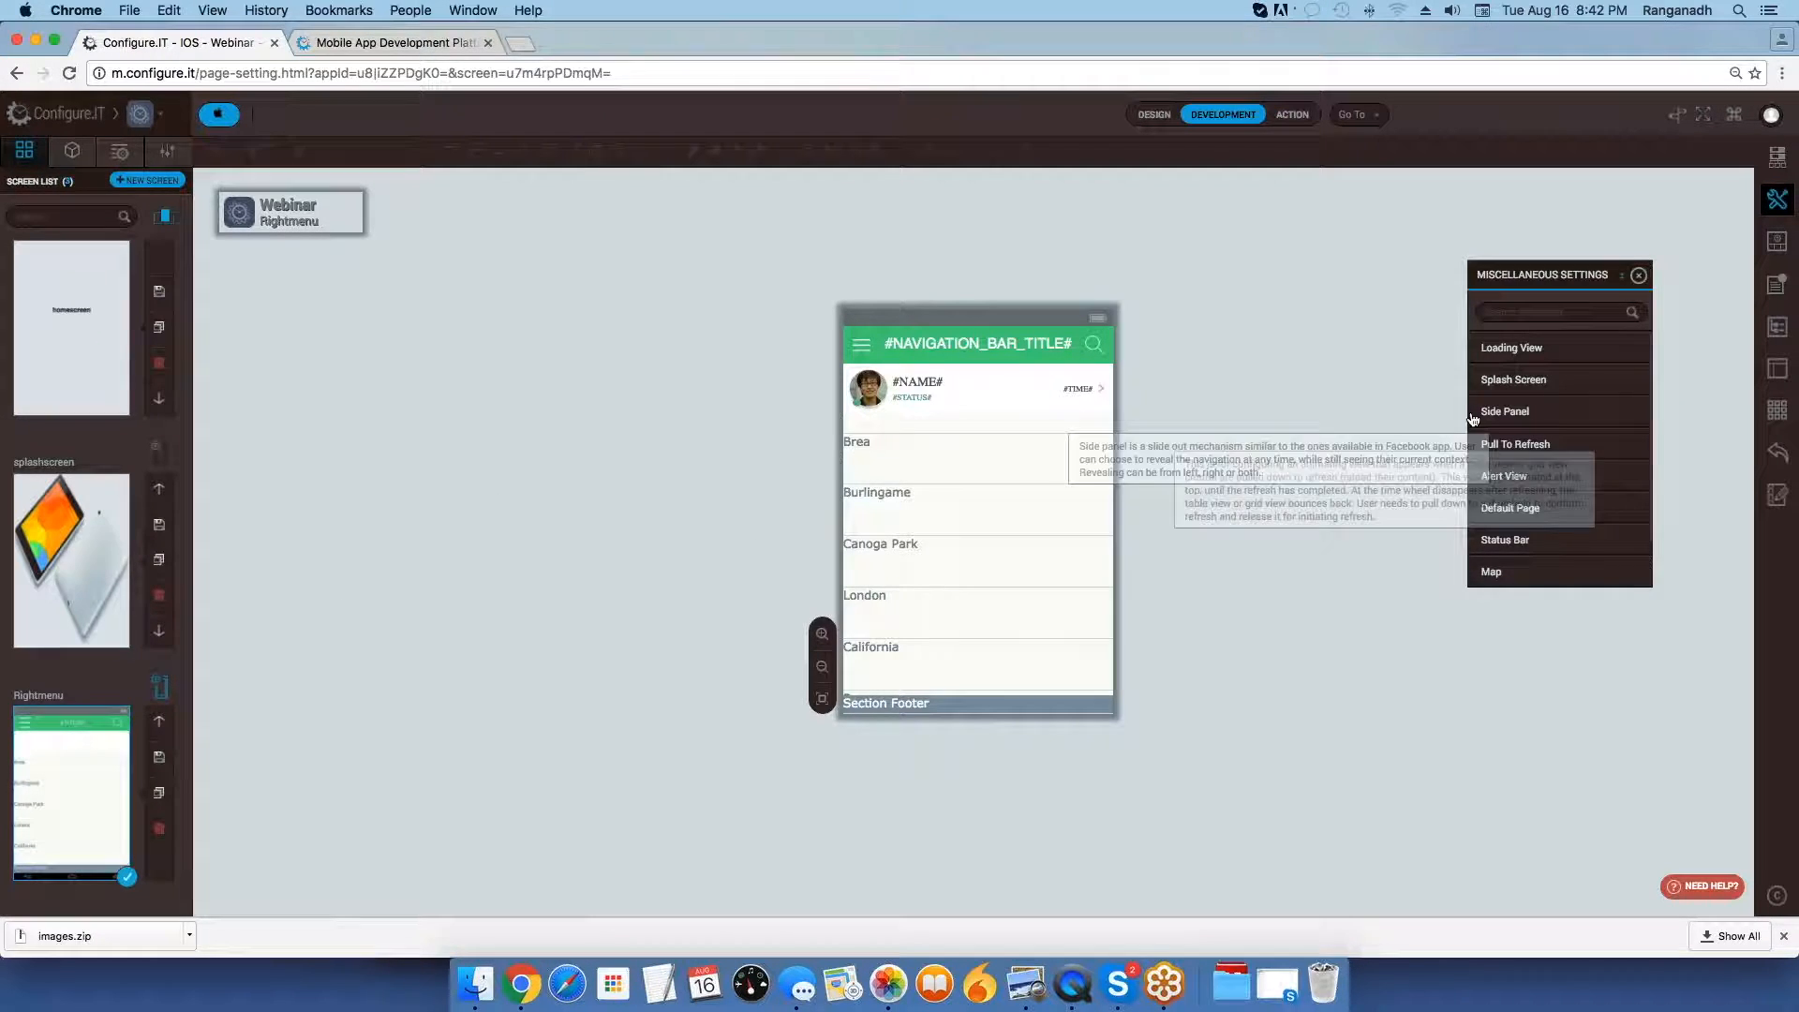
click(1505, 411)
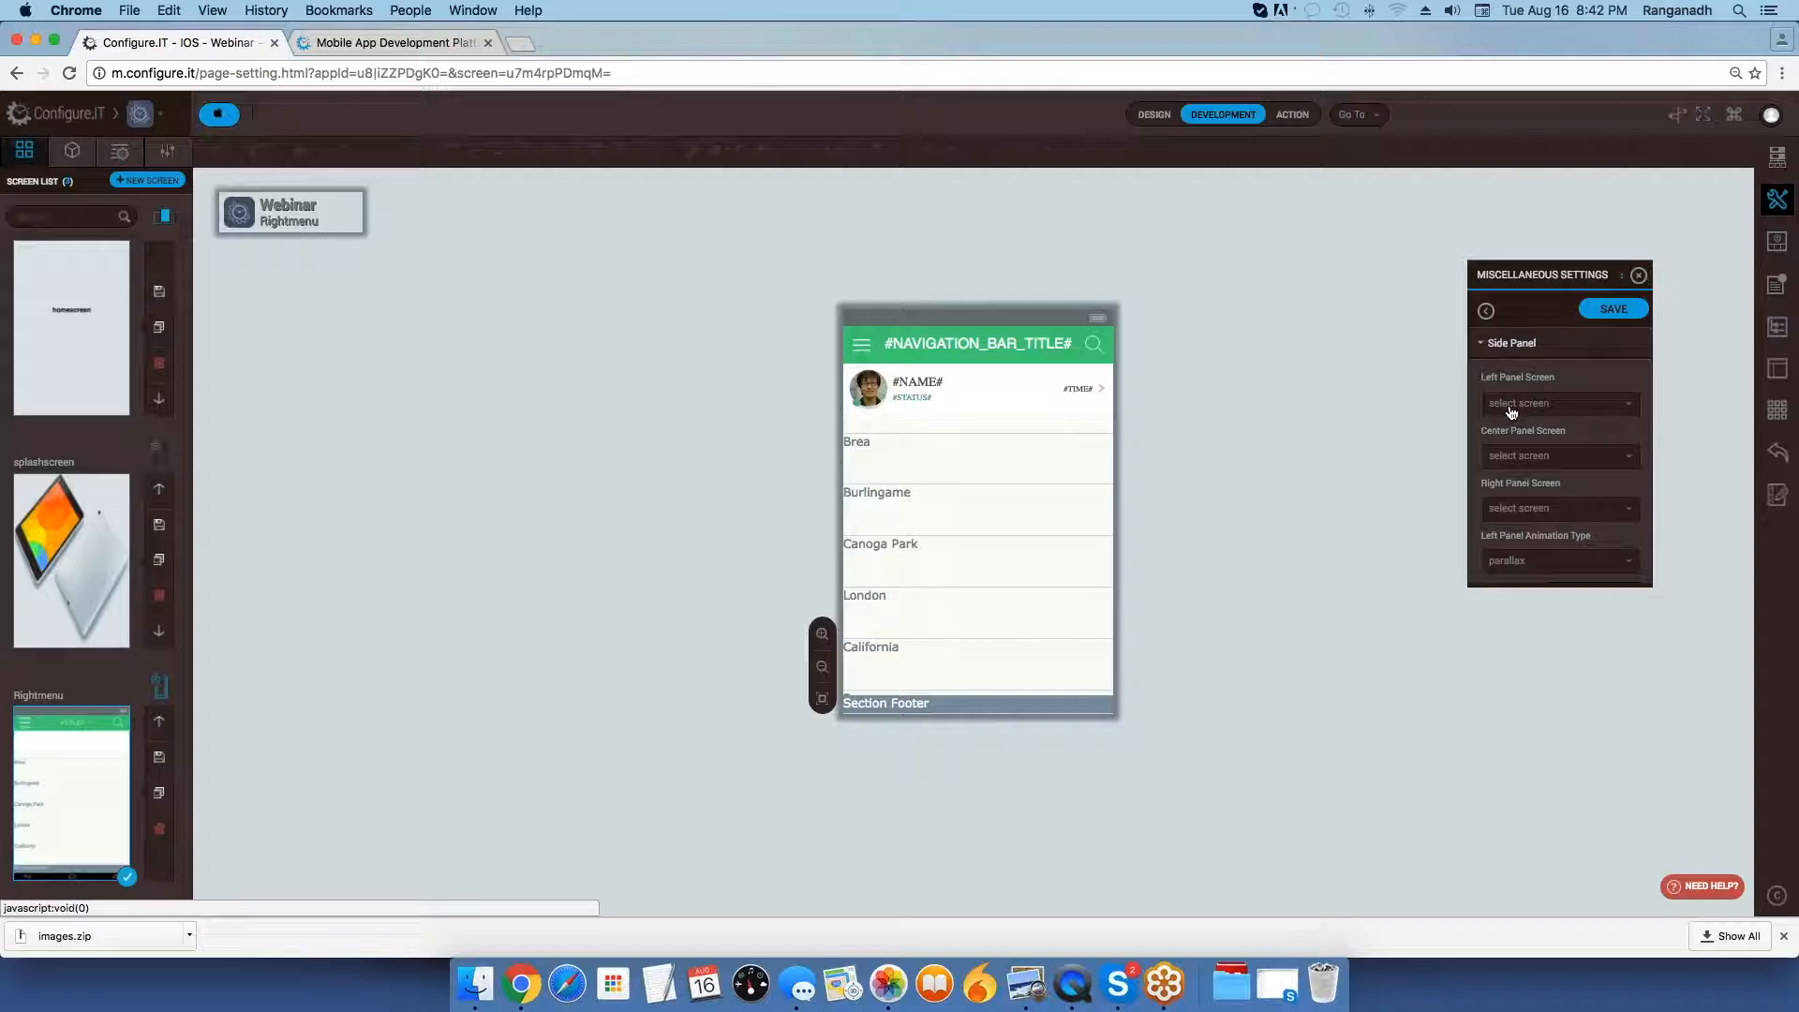
drag(1471, 277, 1238, 284)
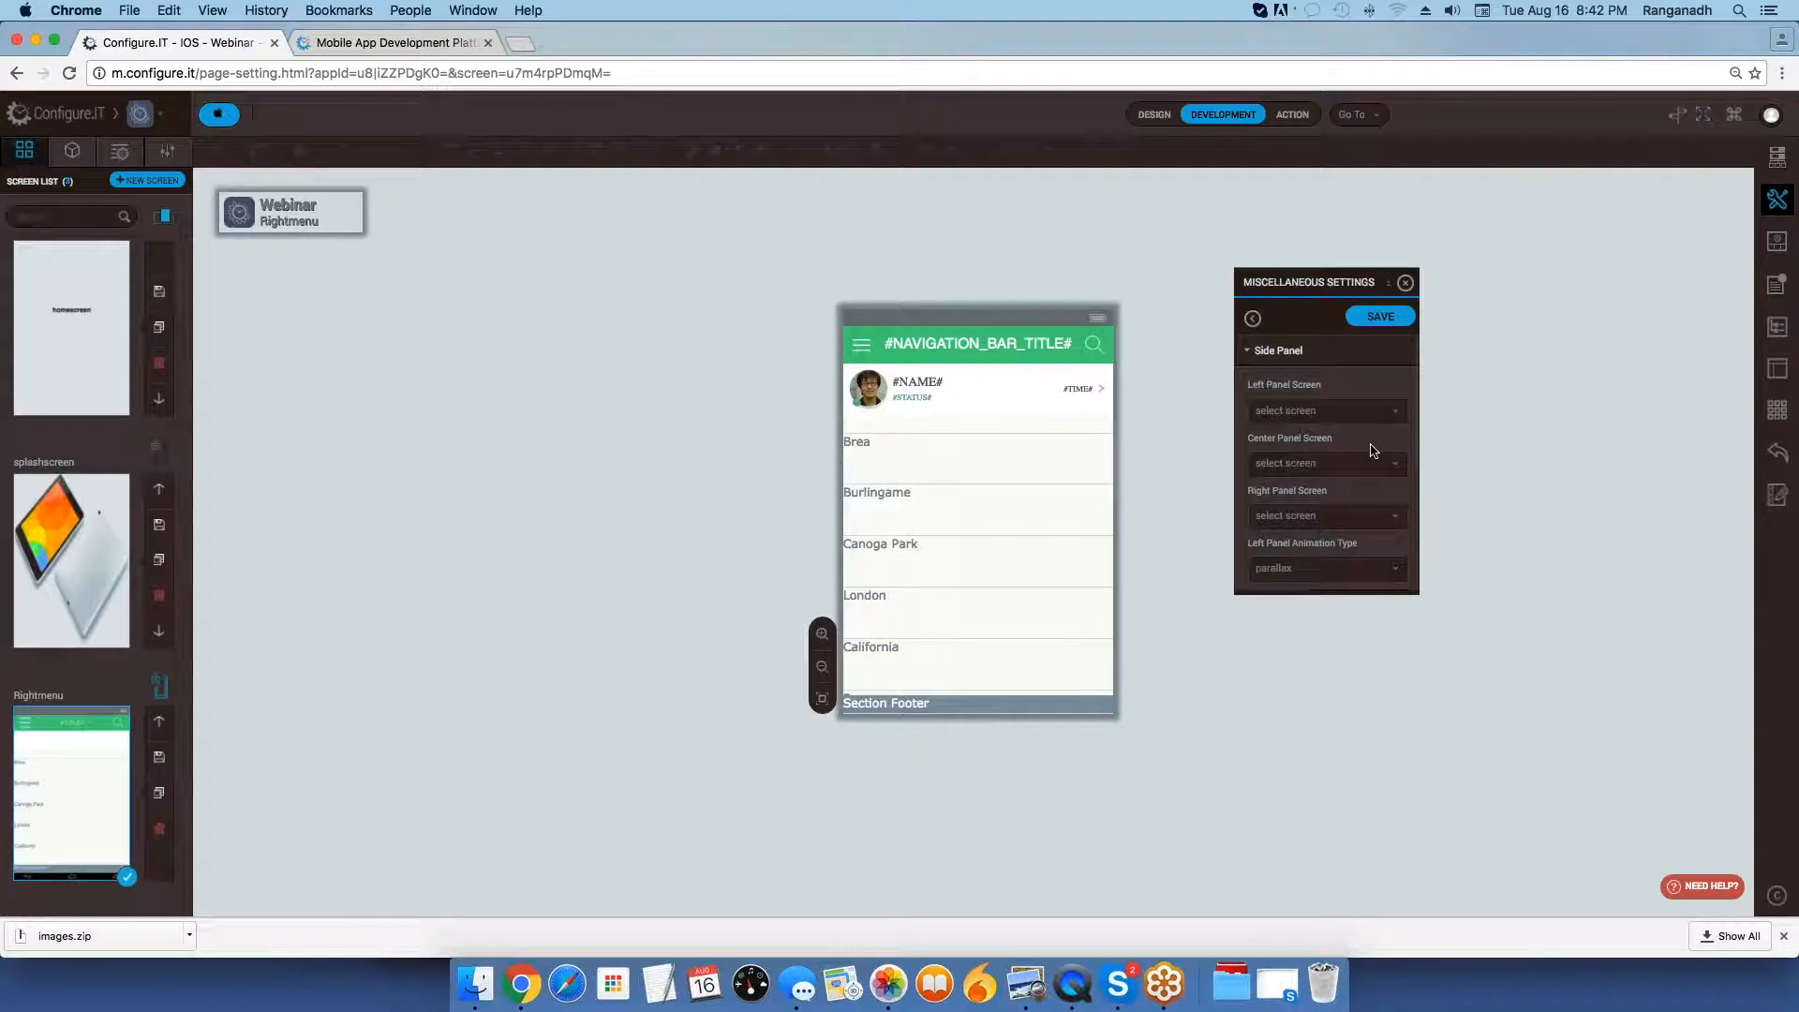
scroll(1340, 459, down, 2)
scroll(1330, 466, up, 2)
scroll(1330, 466, down, 2)
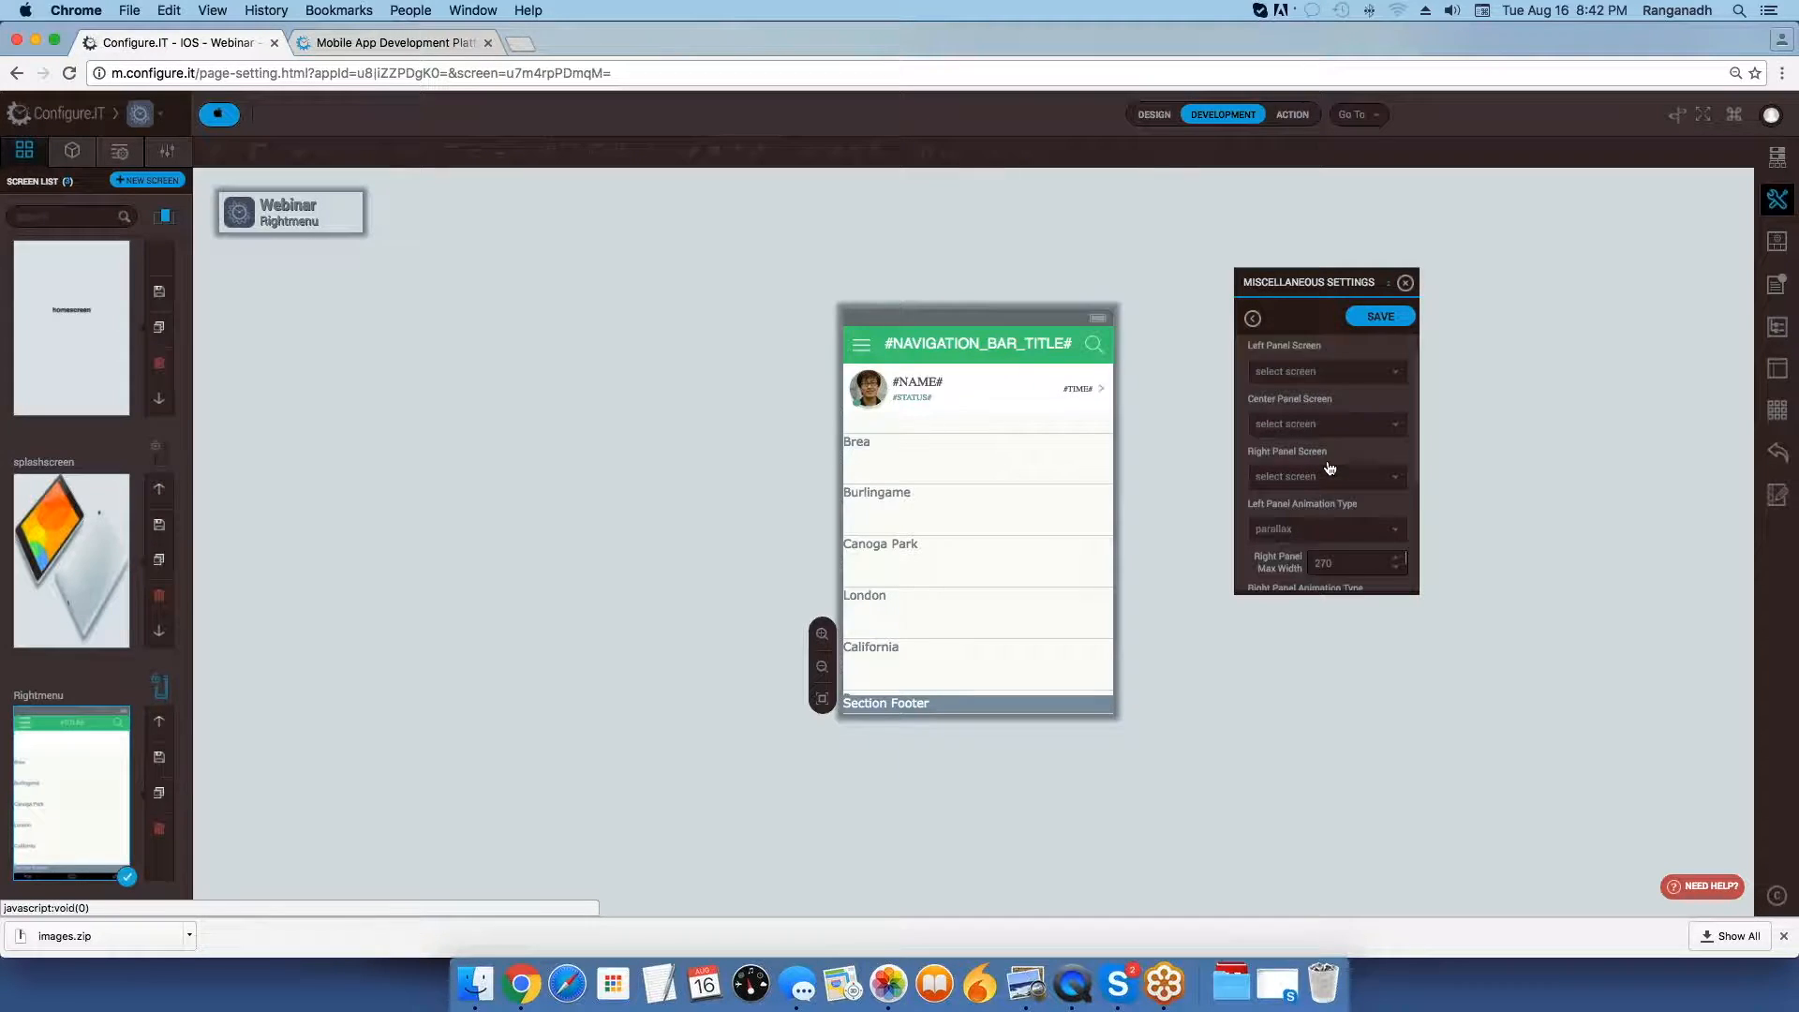
Set the side panel's center panel screen to homesceen and its right panel screen to Rightmenu.
click(1314, 417)
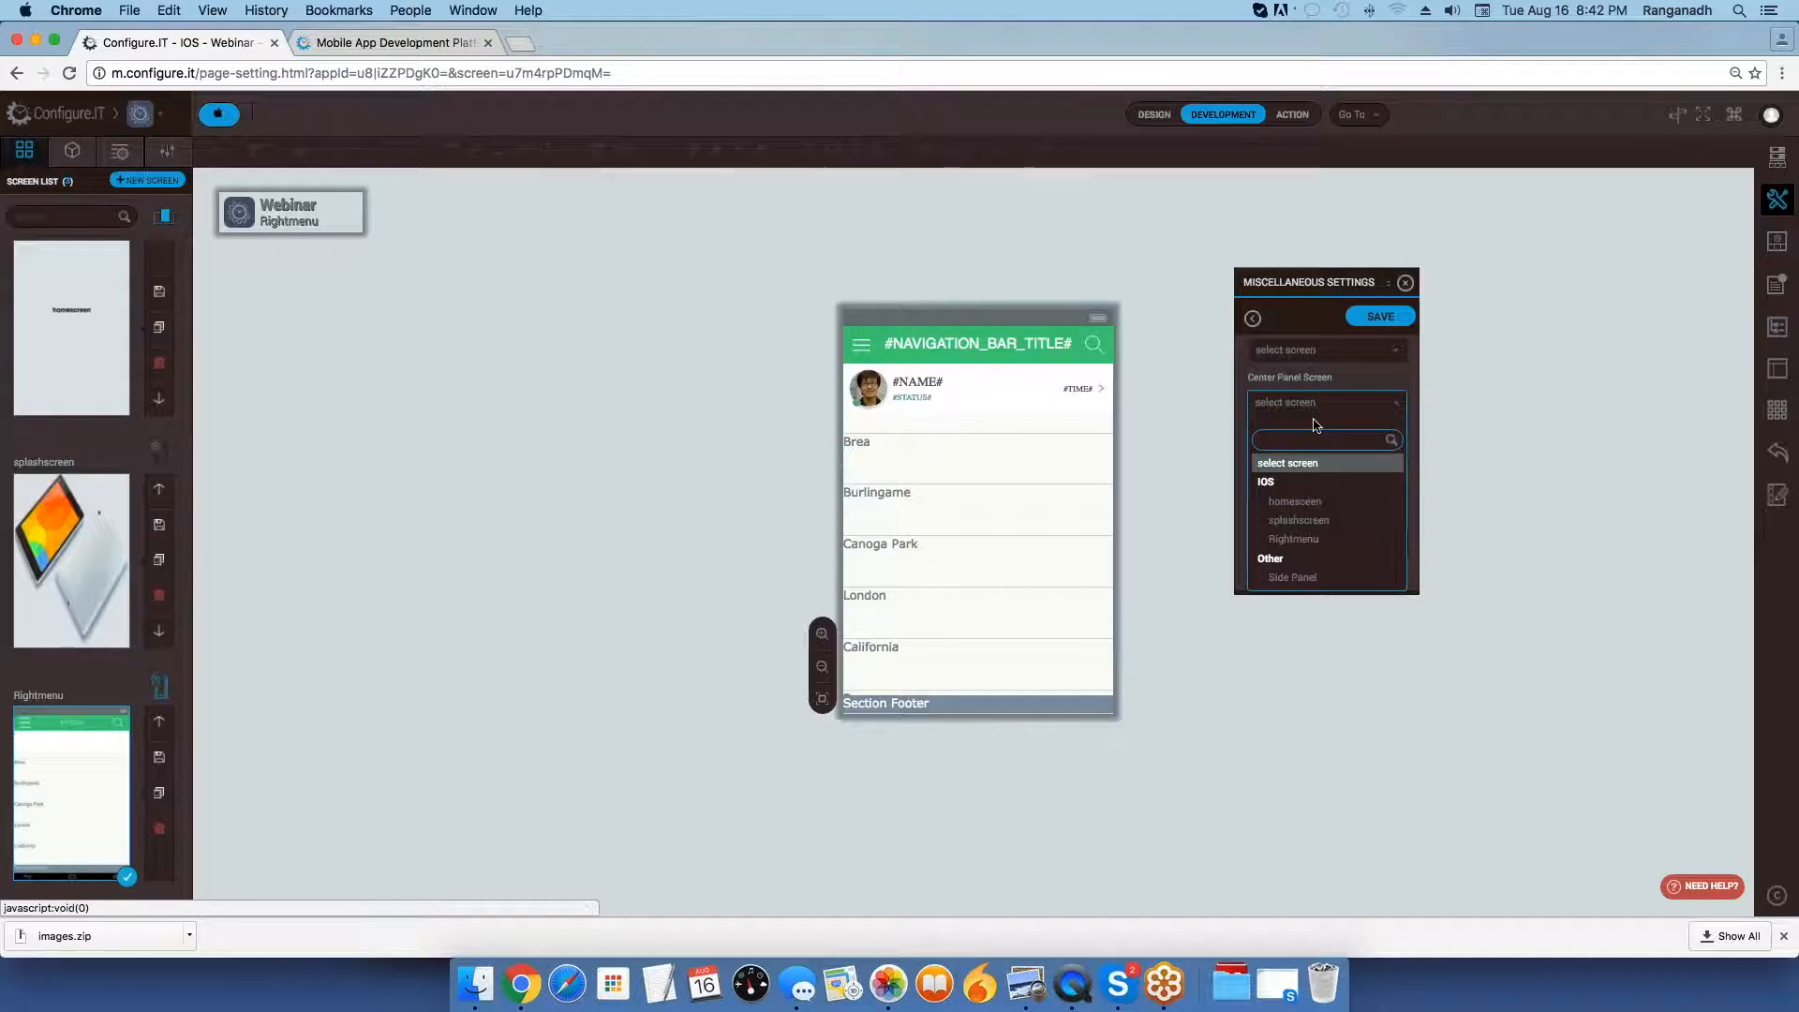
click(1312, 502)
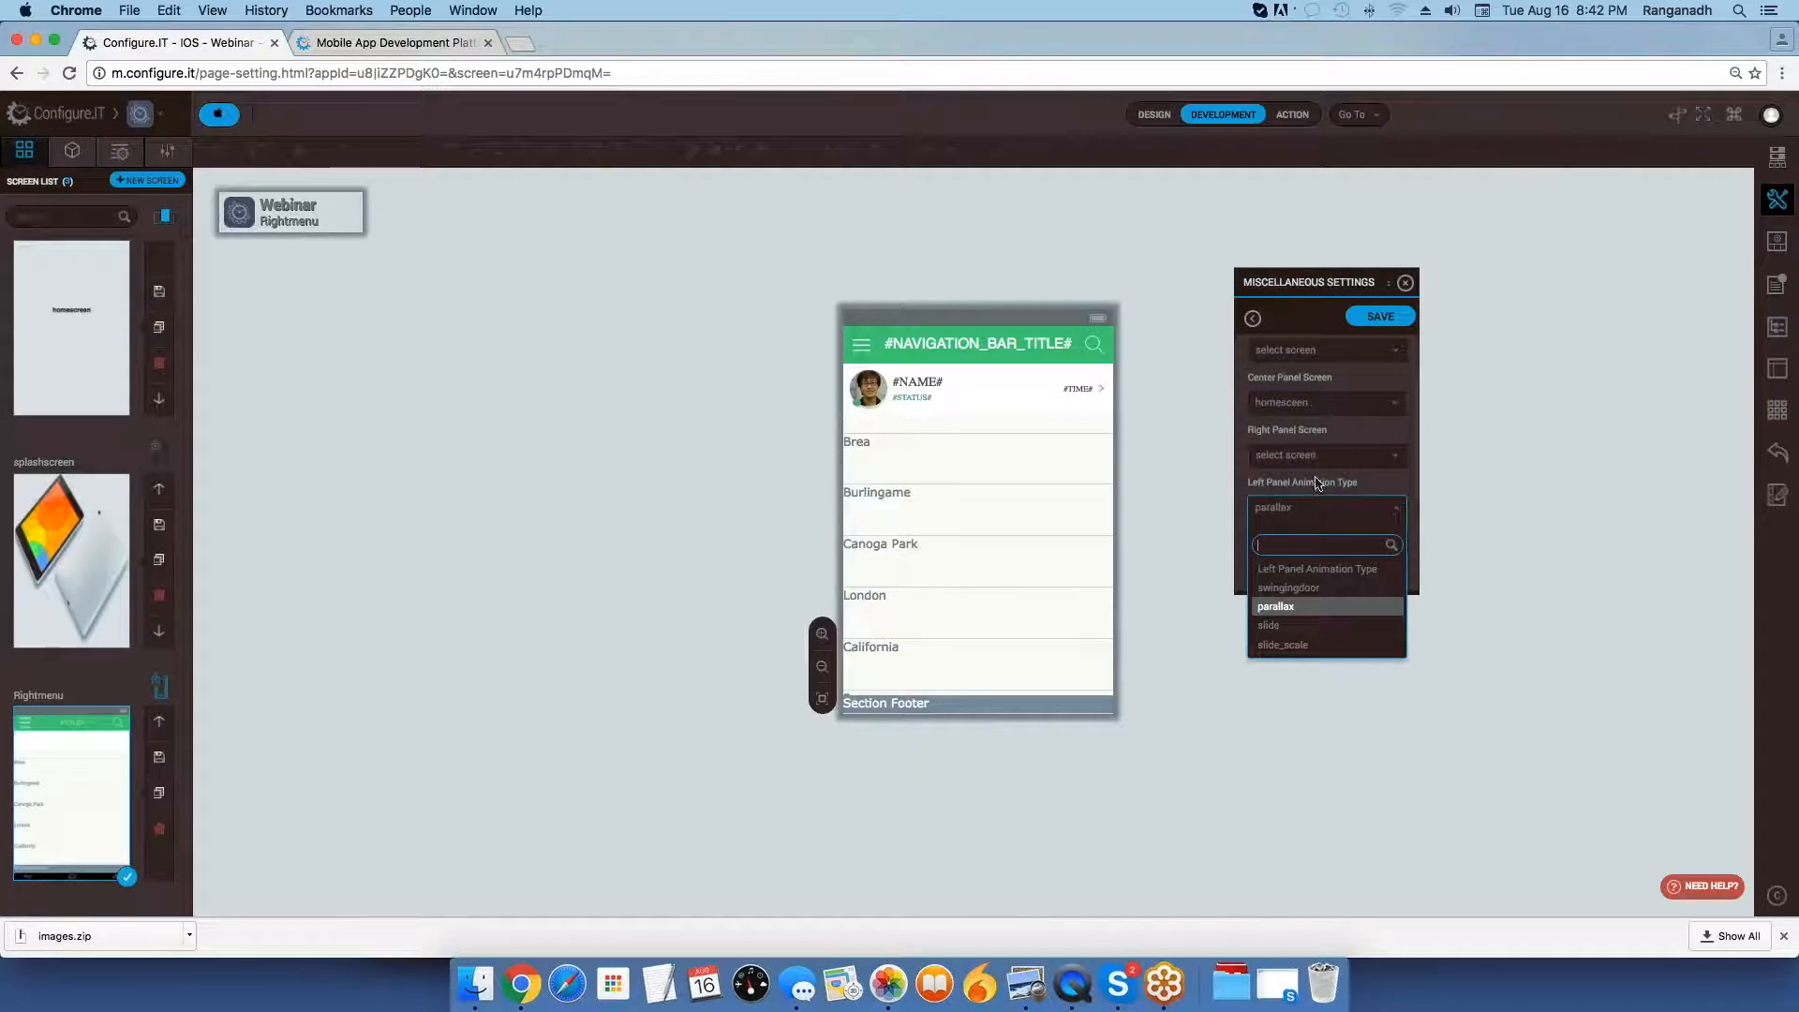
click(1344, 438)
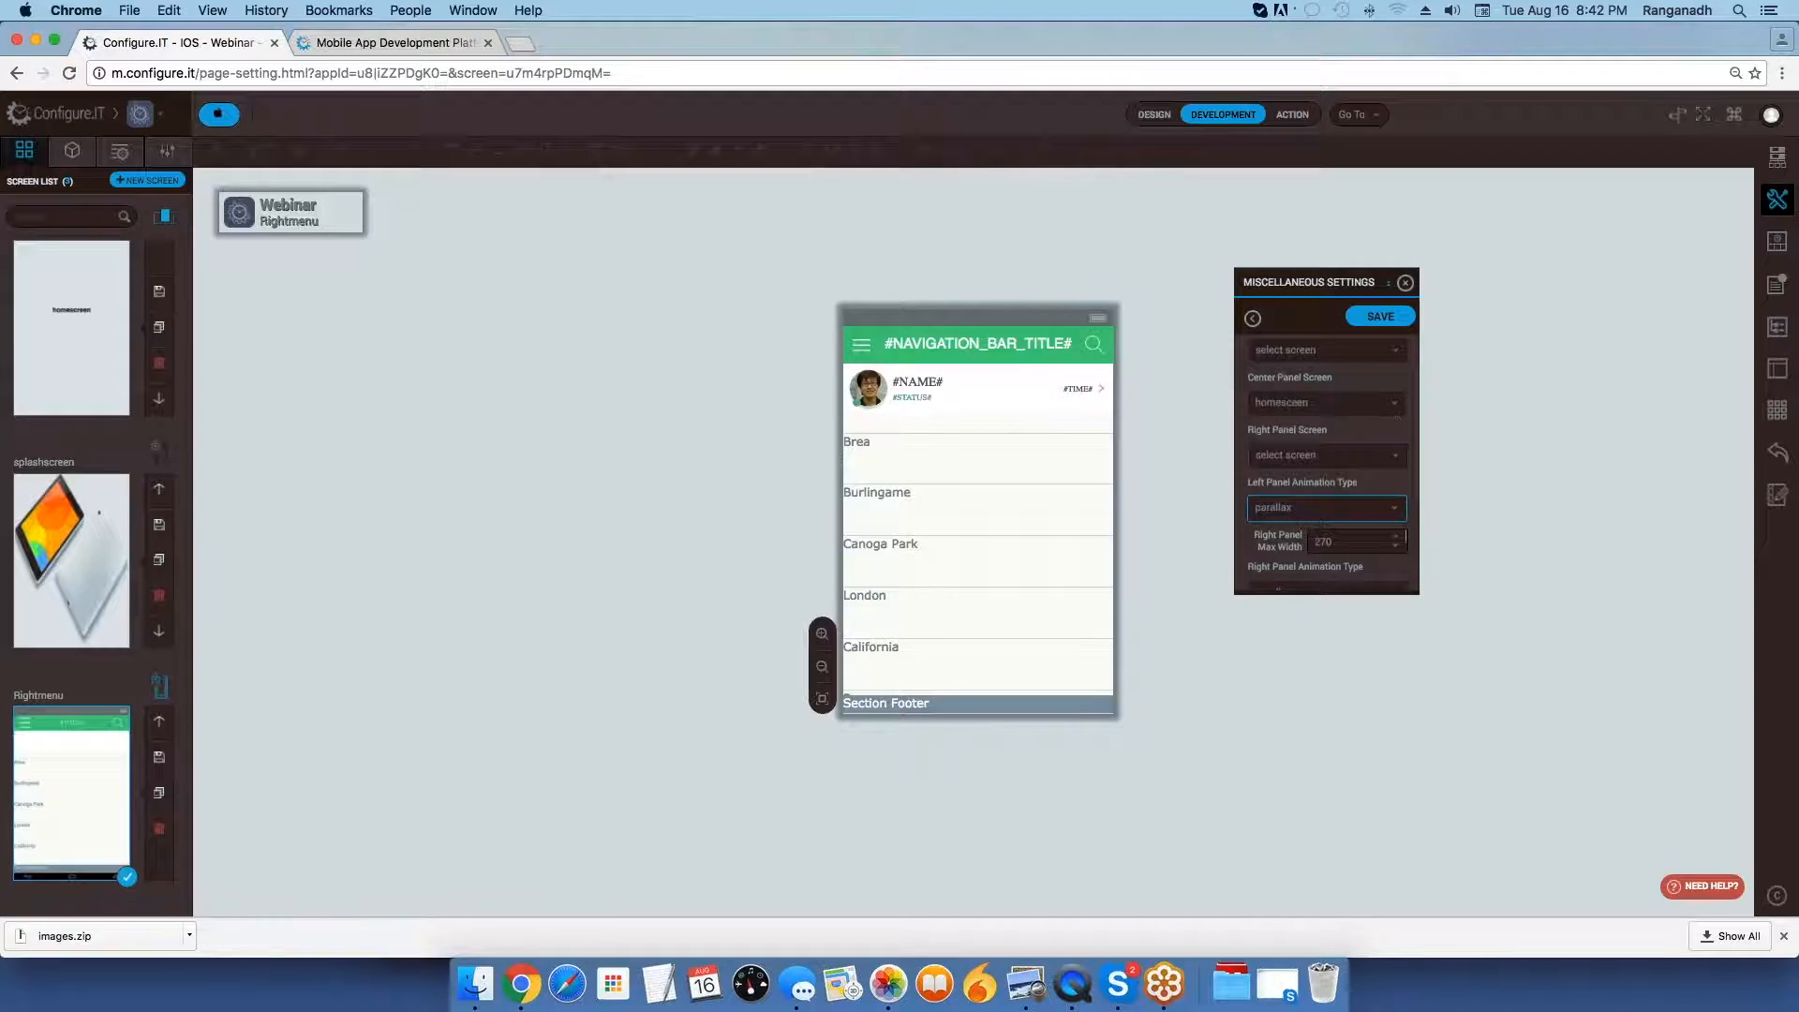
click(1313, 456)
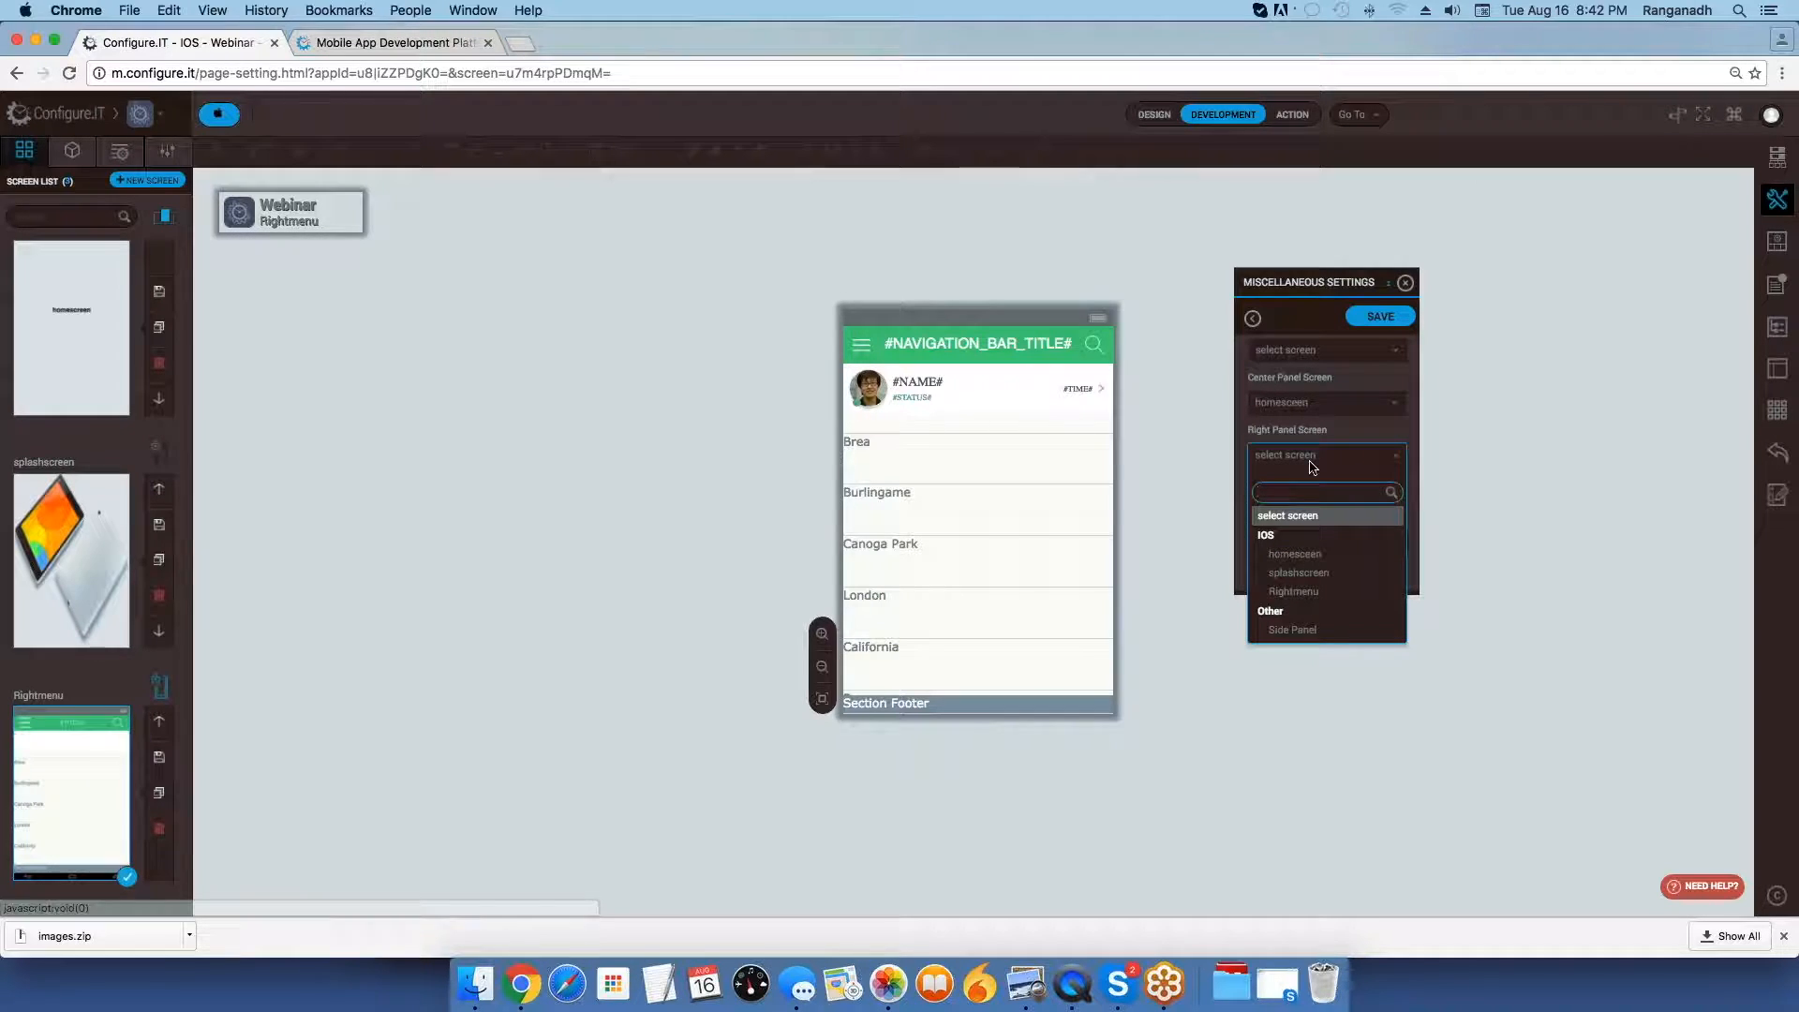
click(1309, 591)
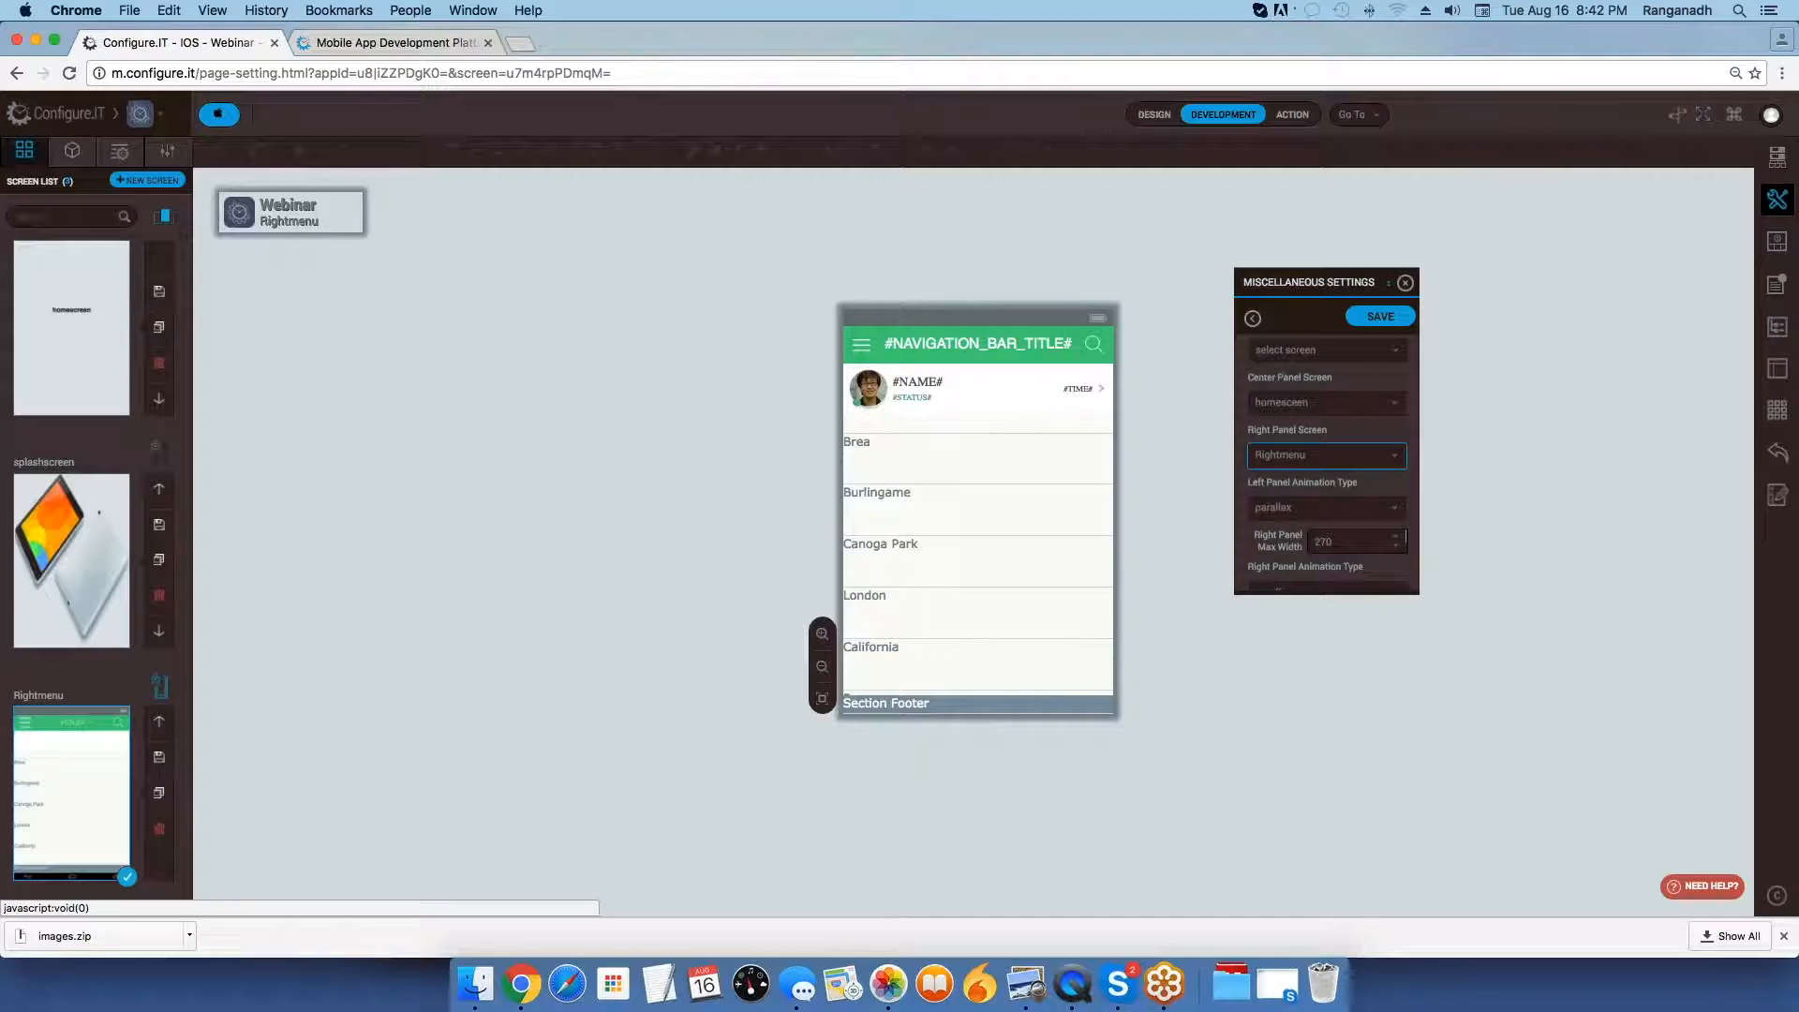
Review the panel screen assignments and choose parallax as the left panel animation type.
scroll(1309, 454, up, 3)
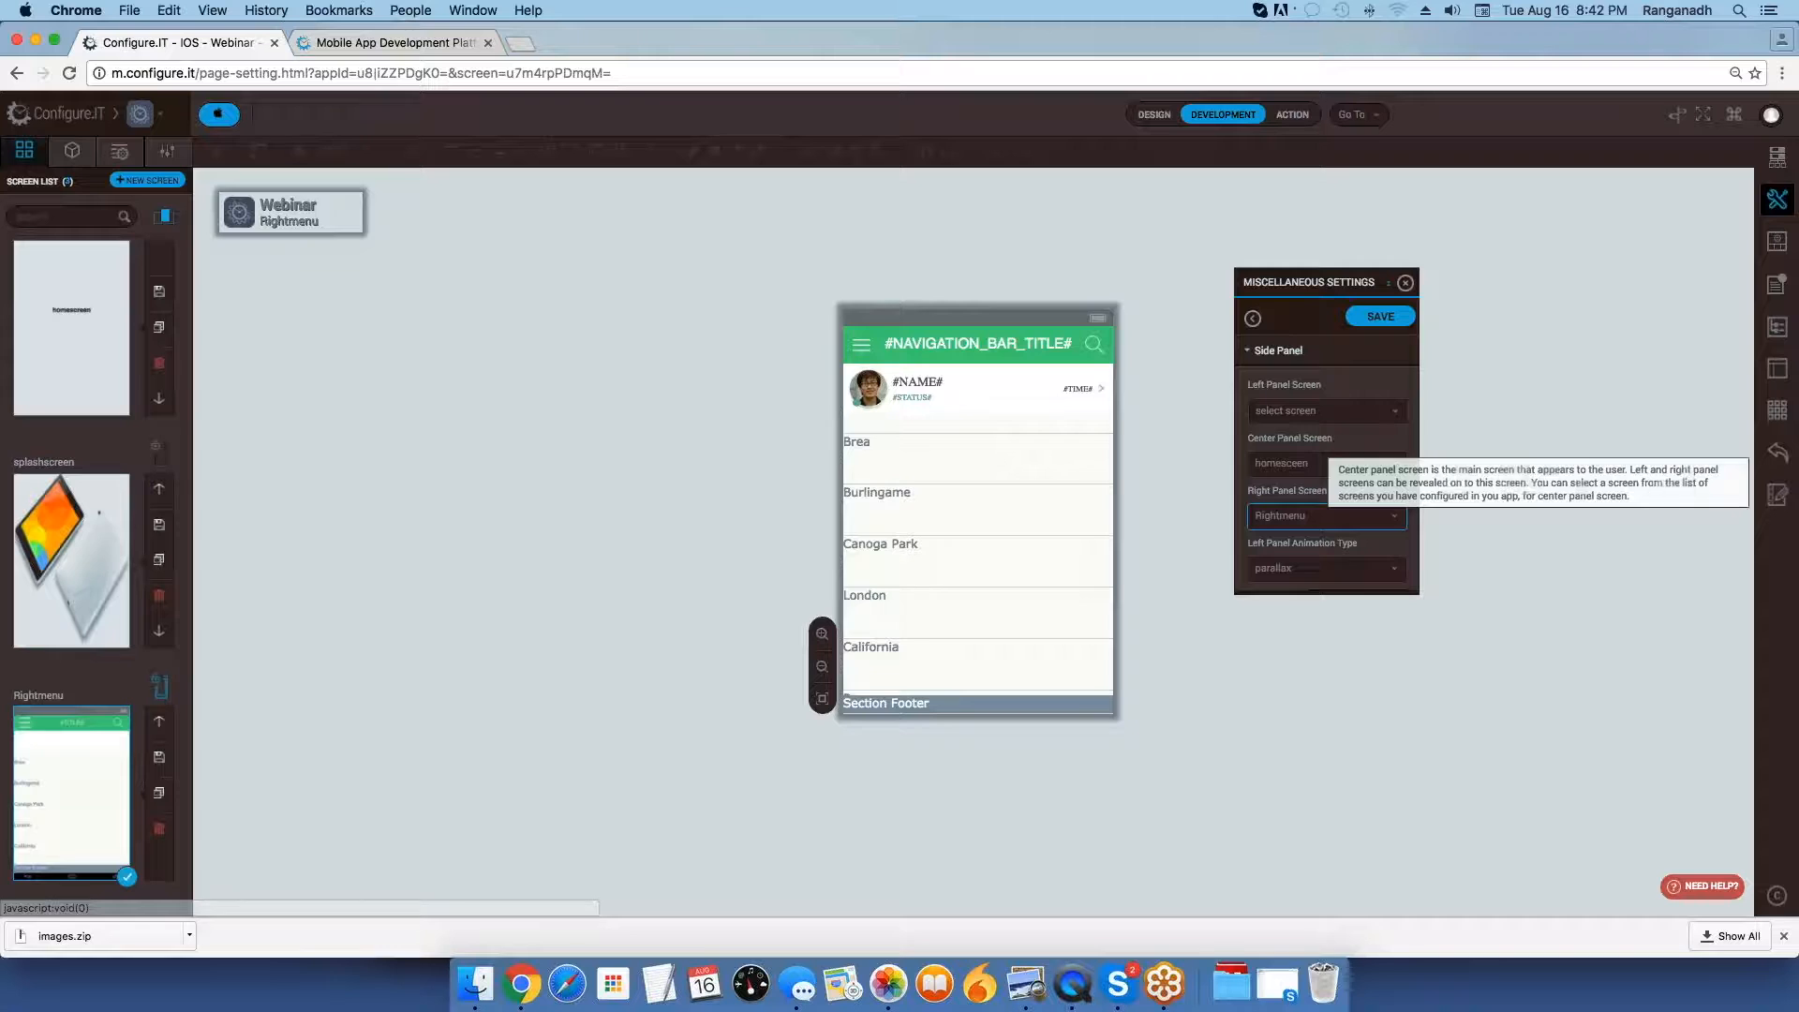
mouse_move(1318, 490)
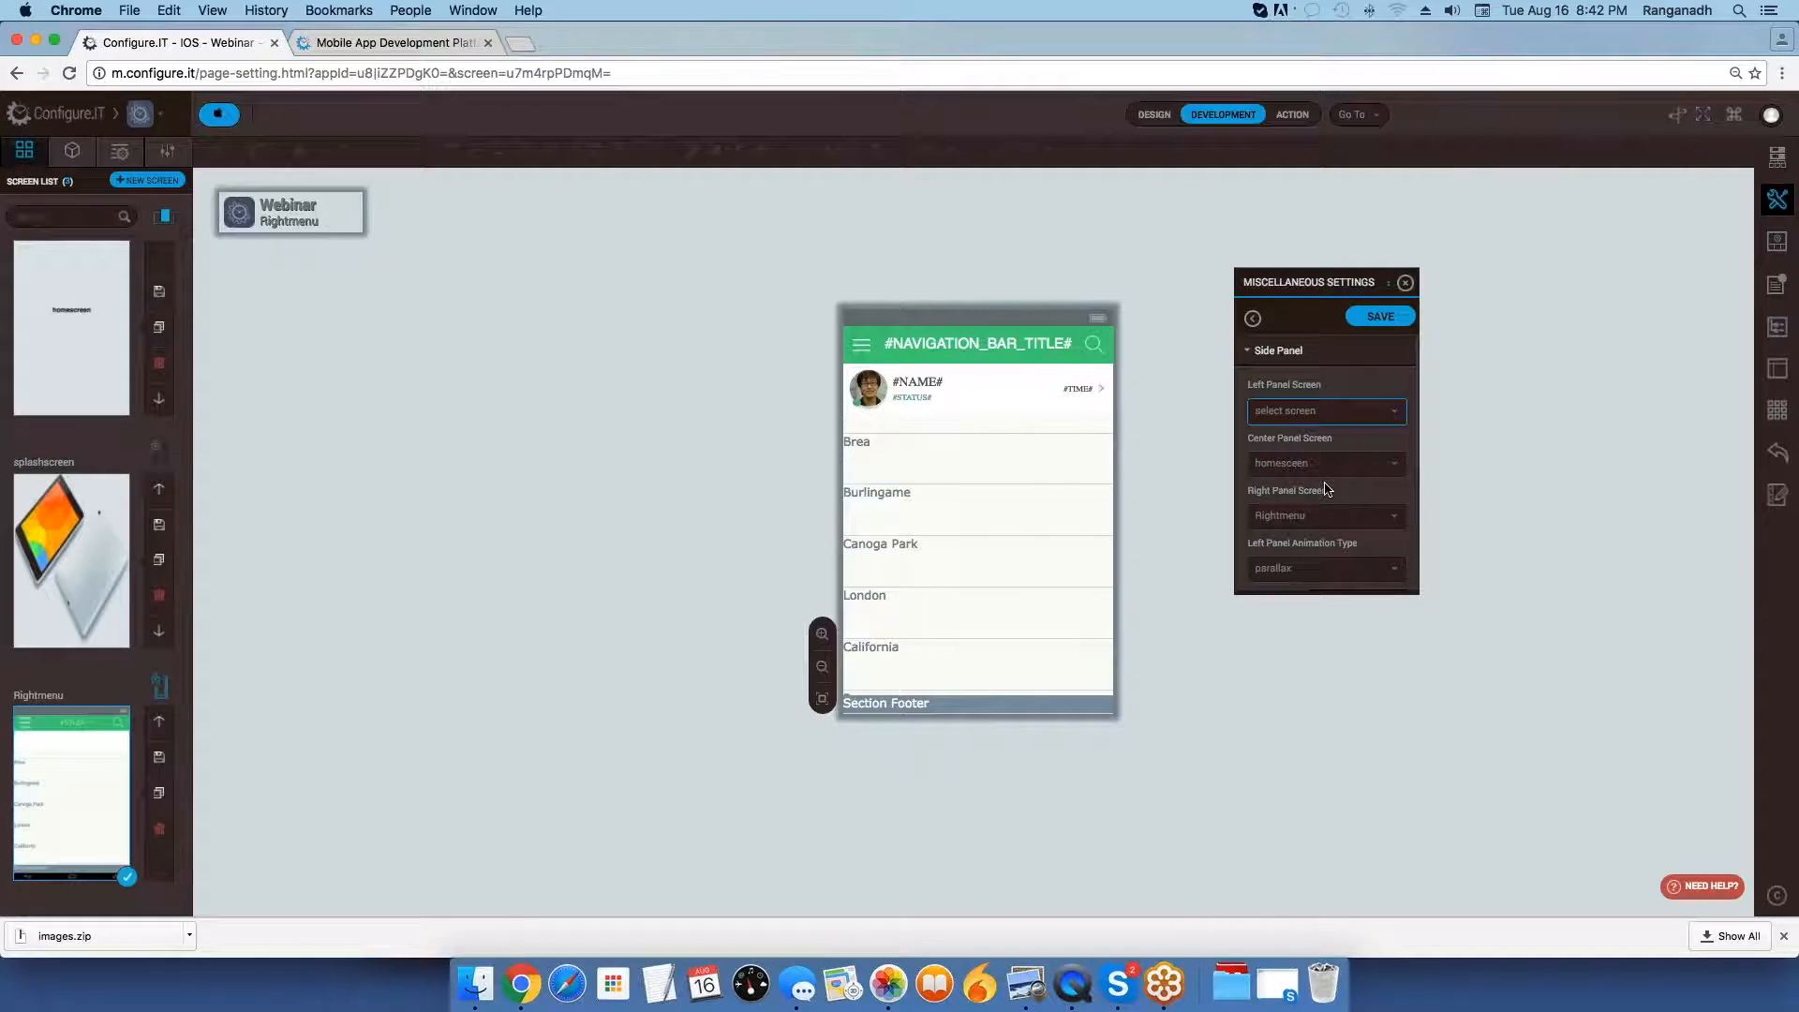
scroll(1324, 488, down, 3)
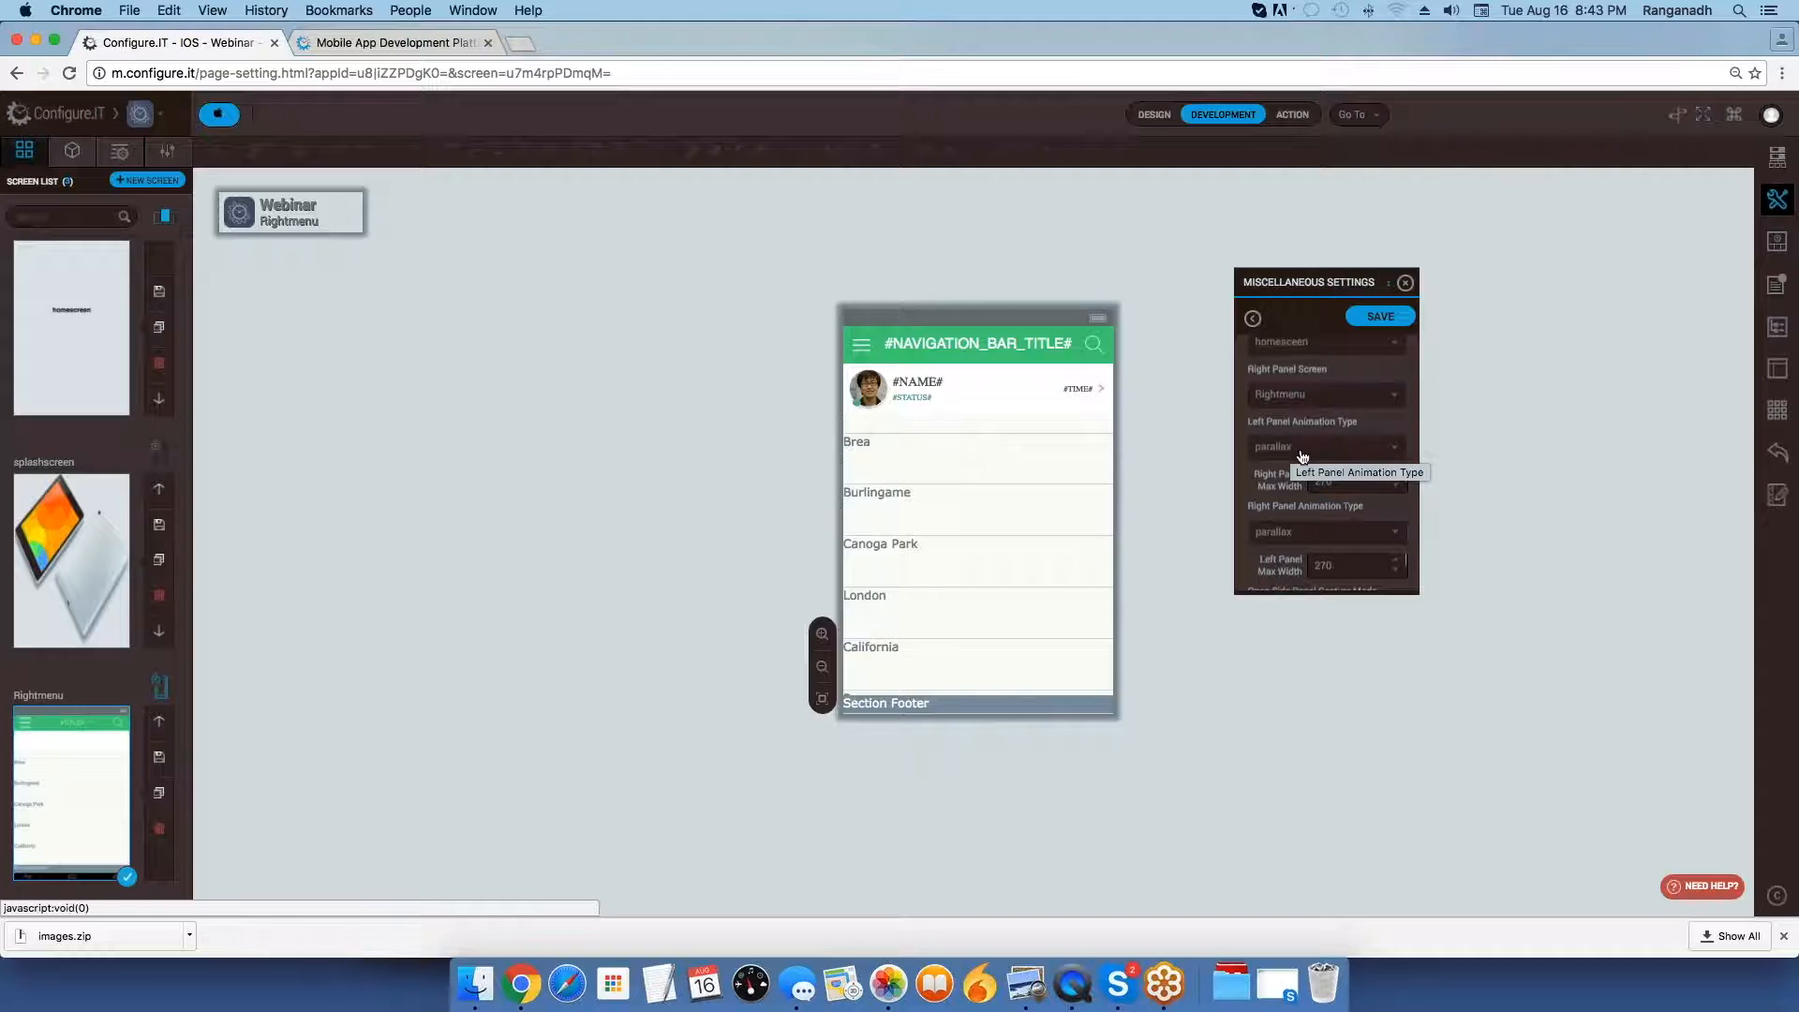
click(1303, 450)
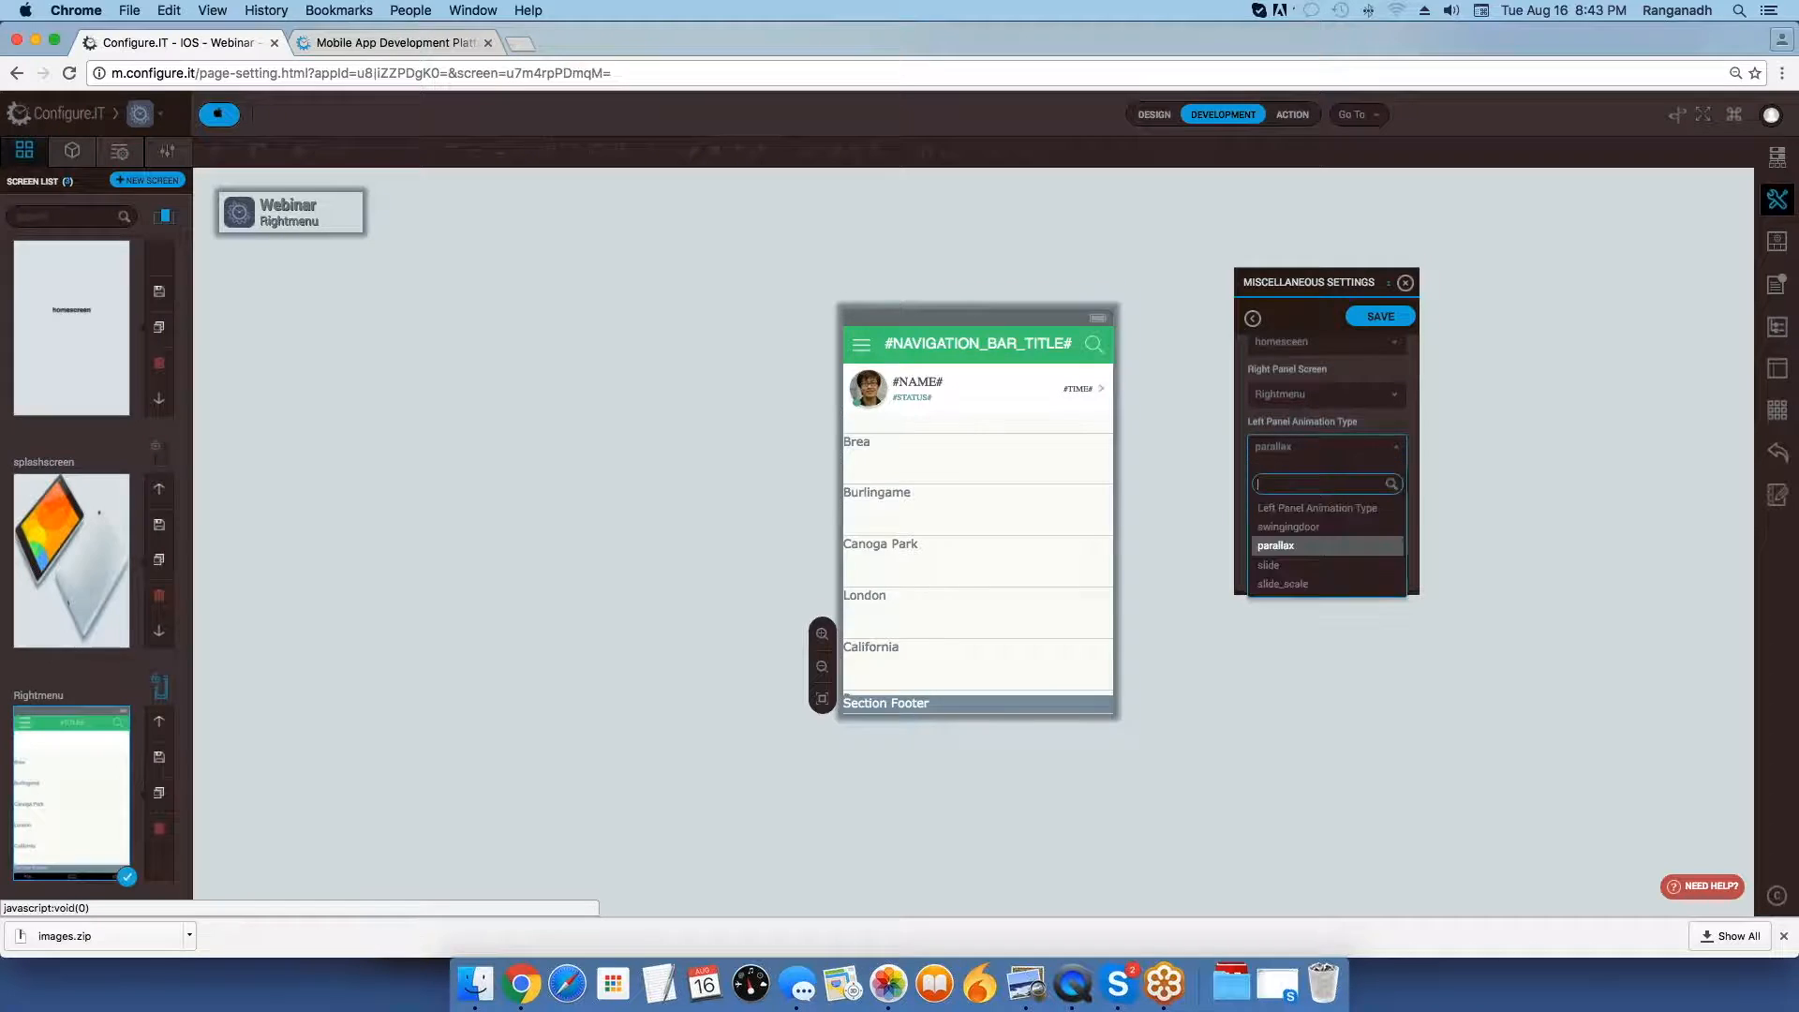
click(1317, 546)
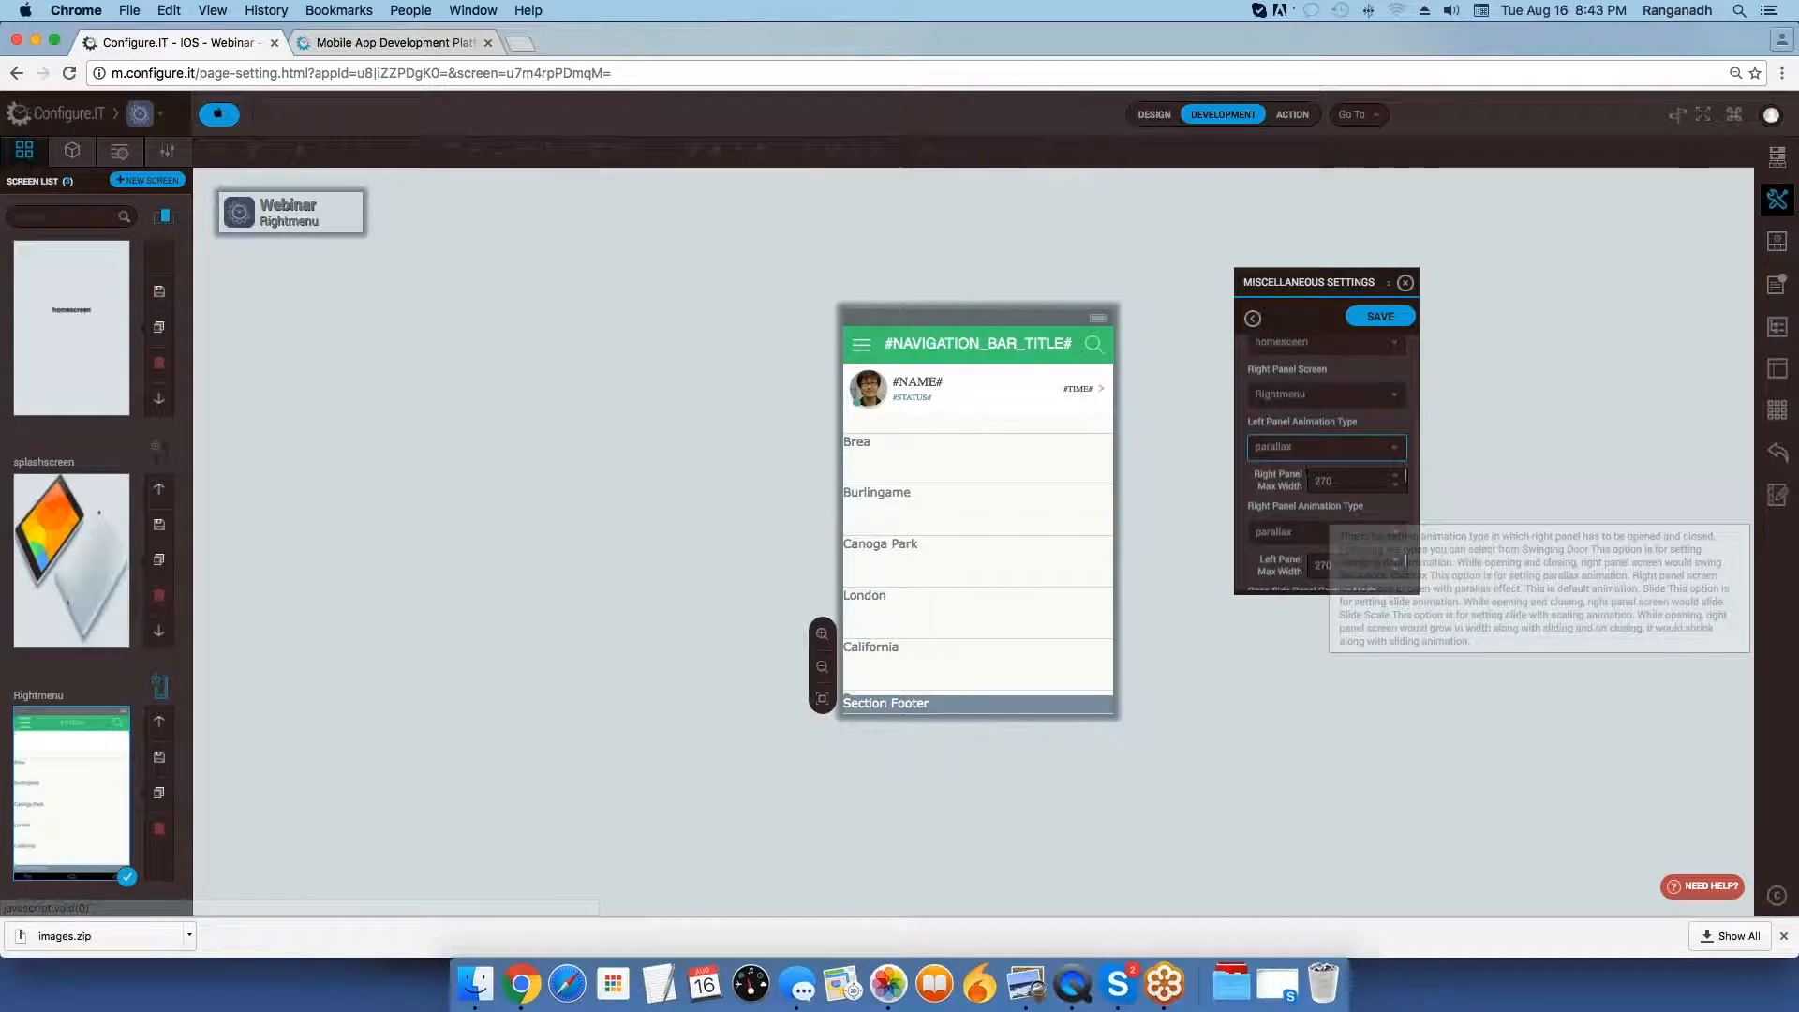
Examine the side panel's maximum widths, the right panel animation type, and the open and close gesture mode options.
scroll(1321, 471, down, 2)
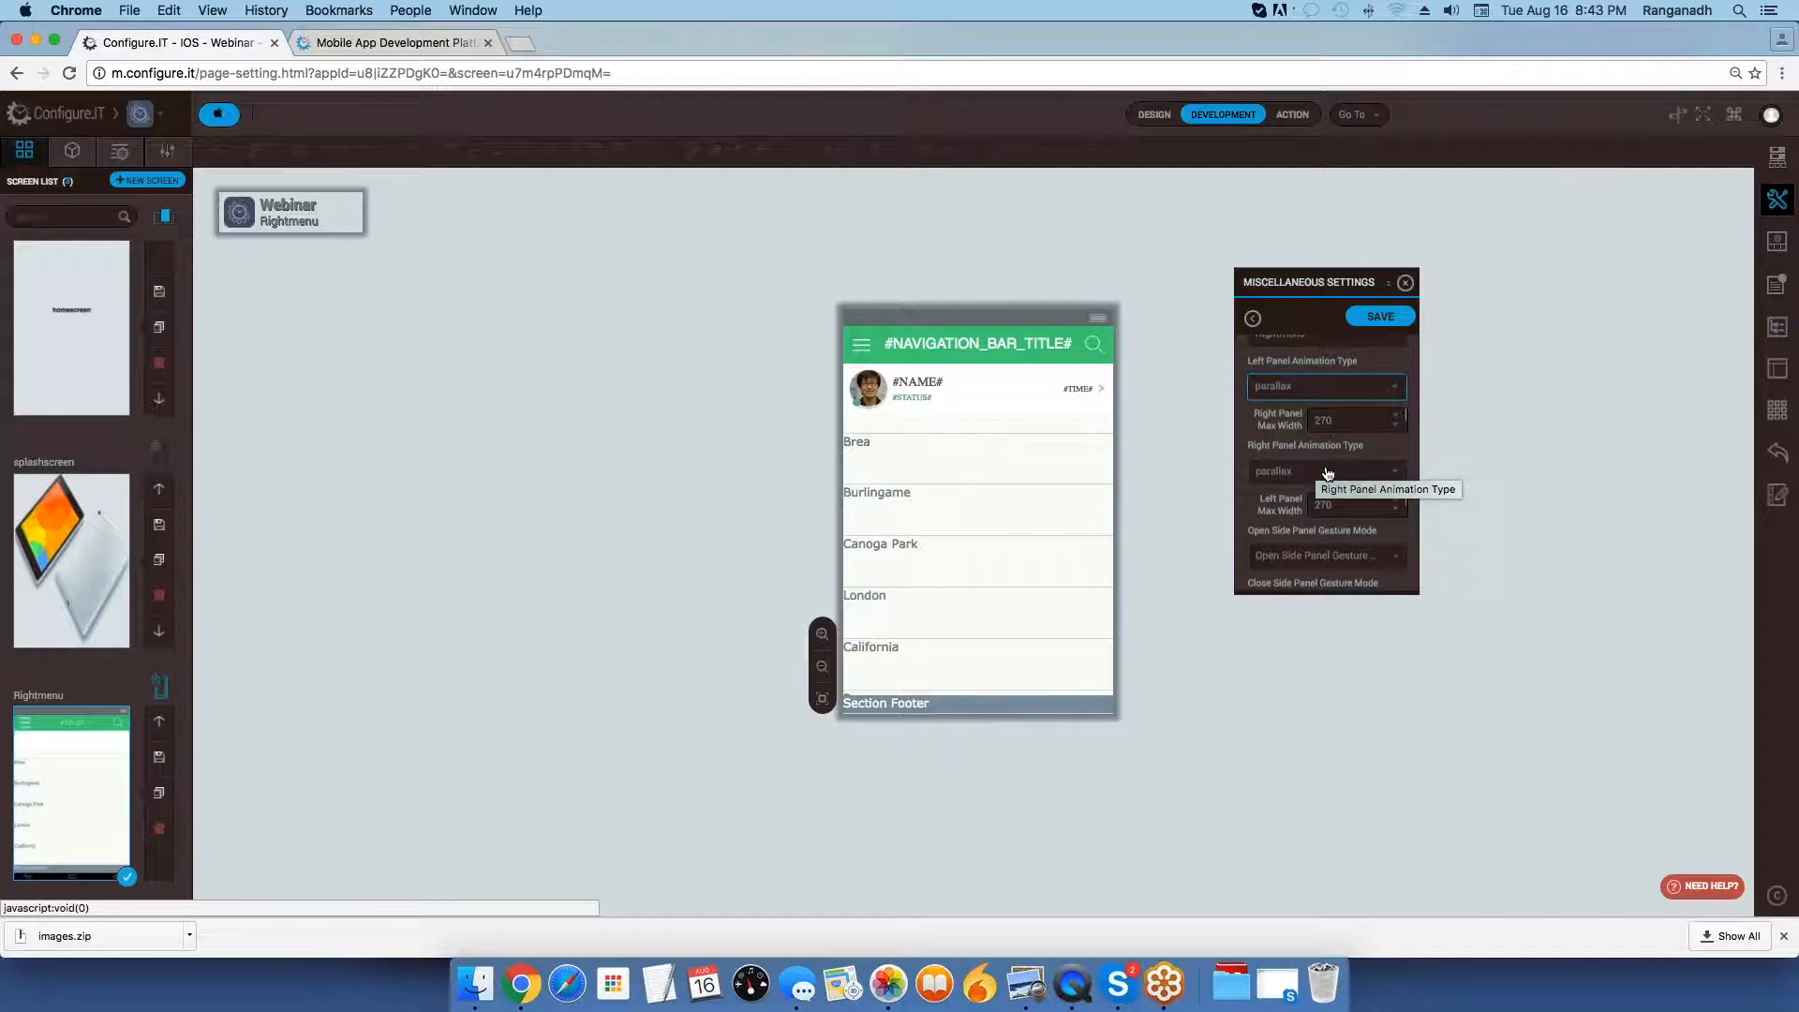
double_click(1349, 421)
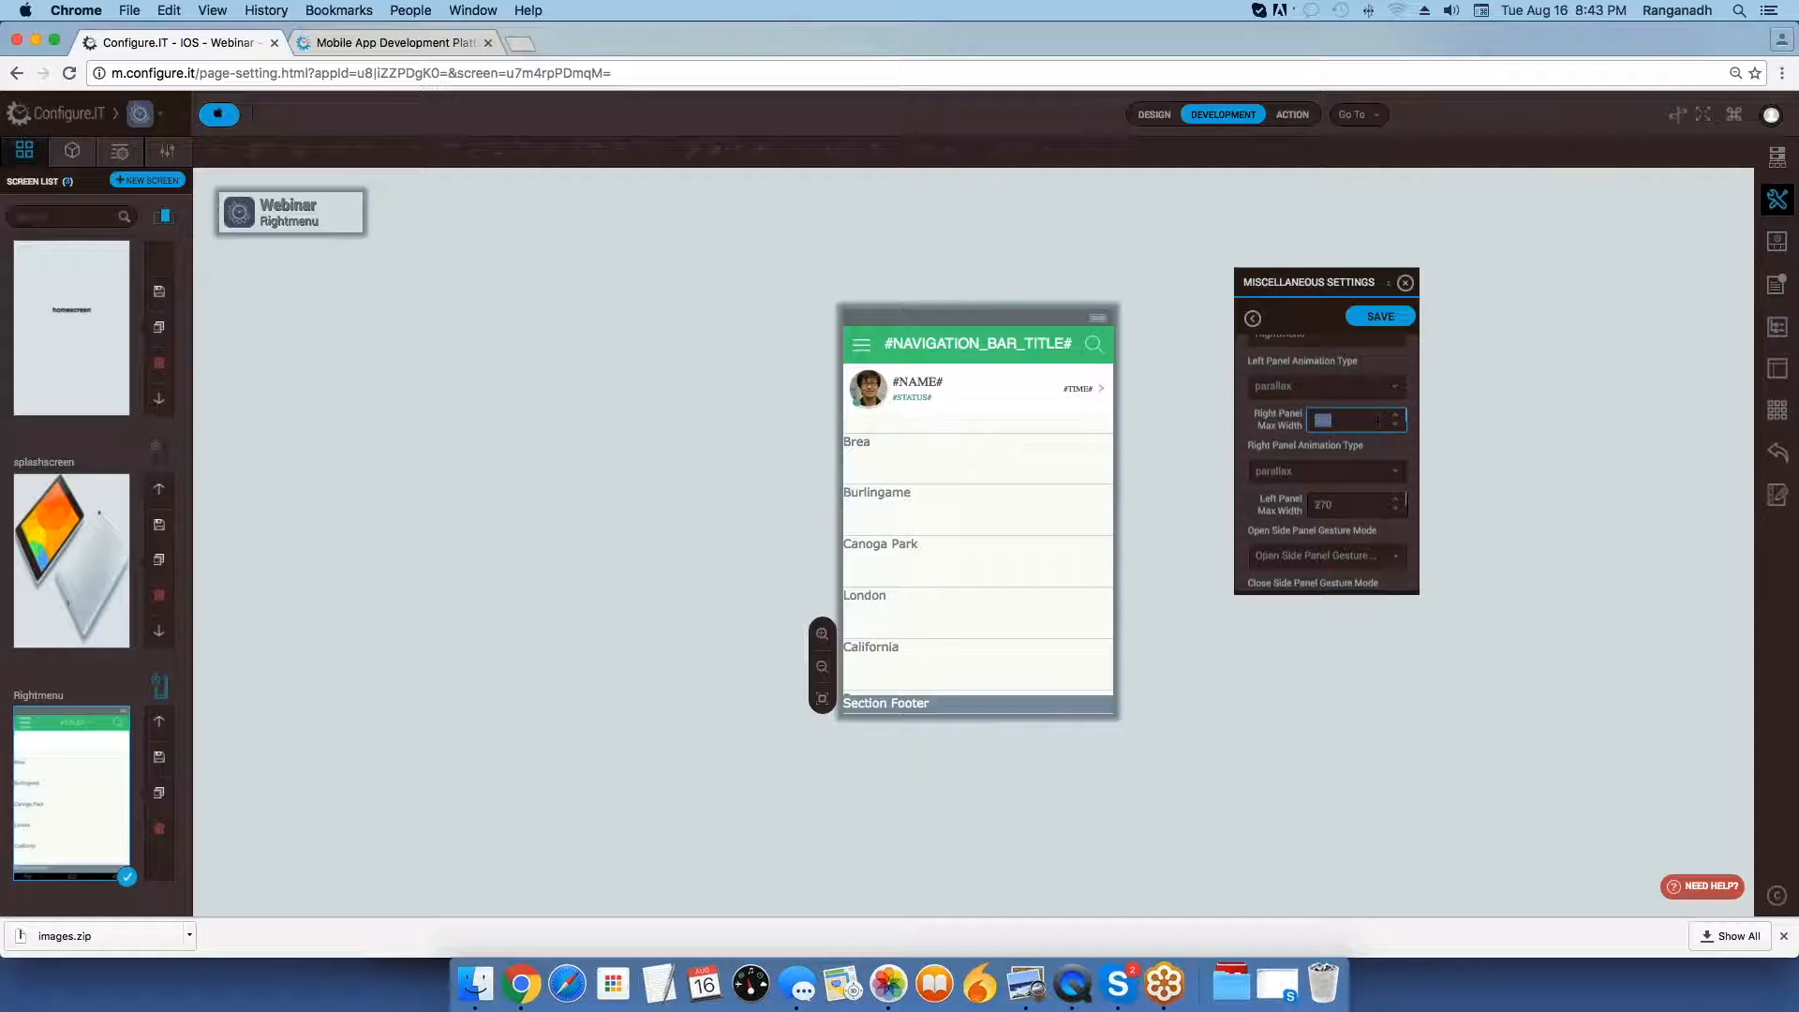
click(1358, 474)
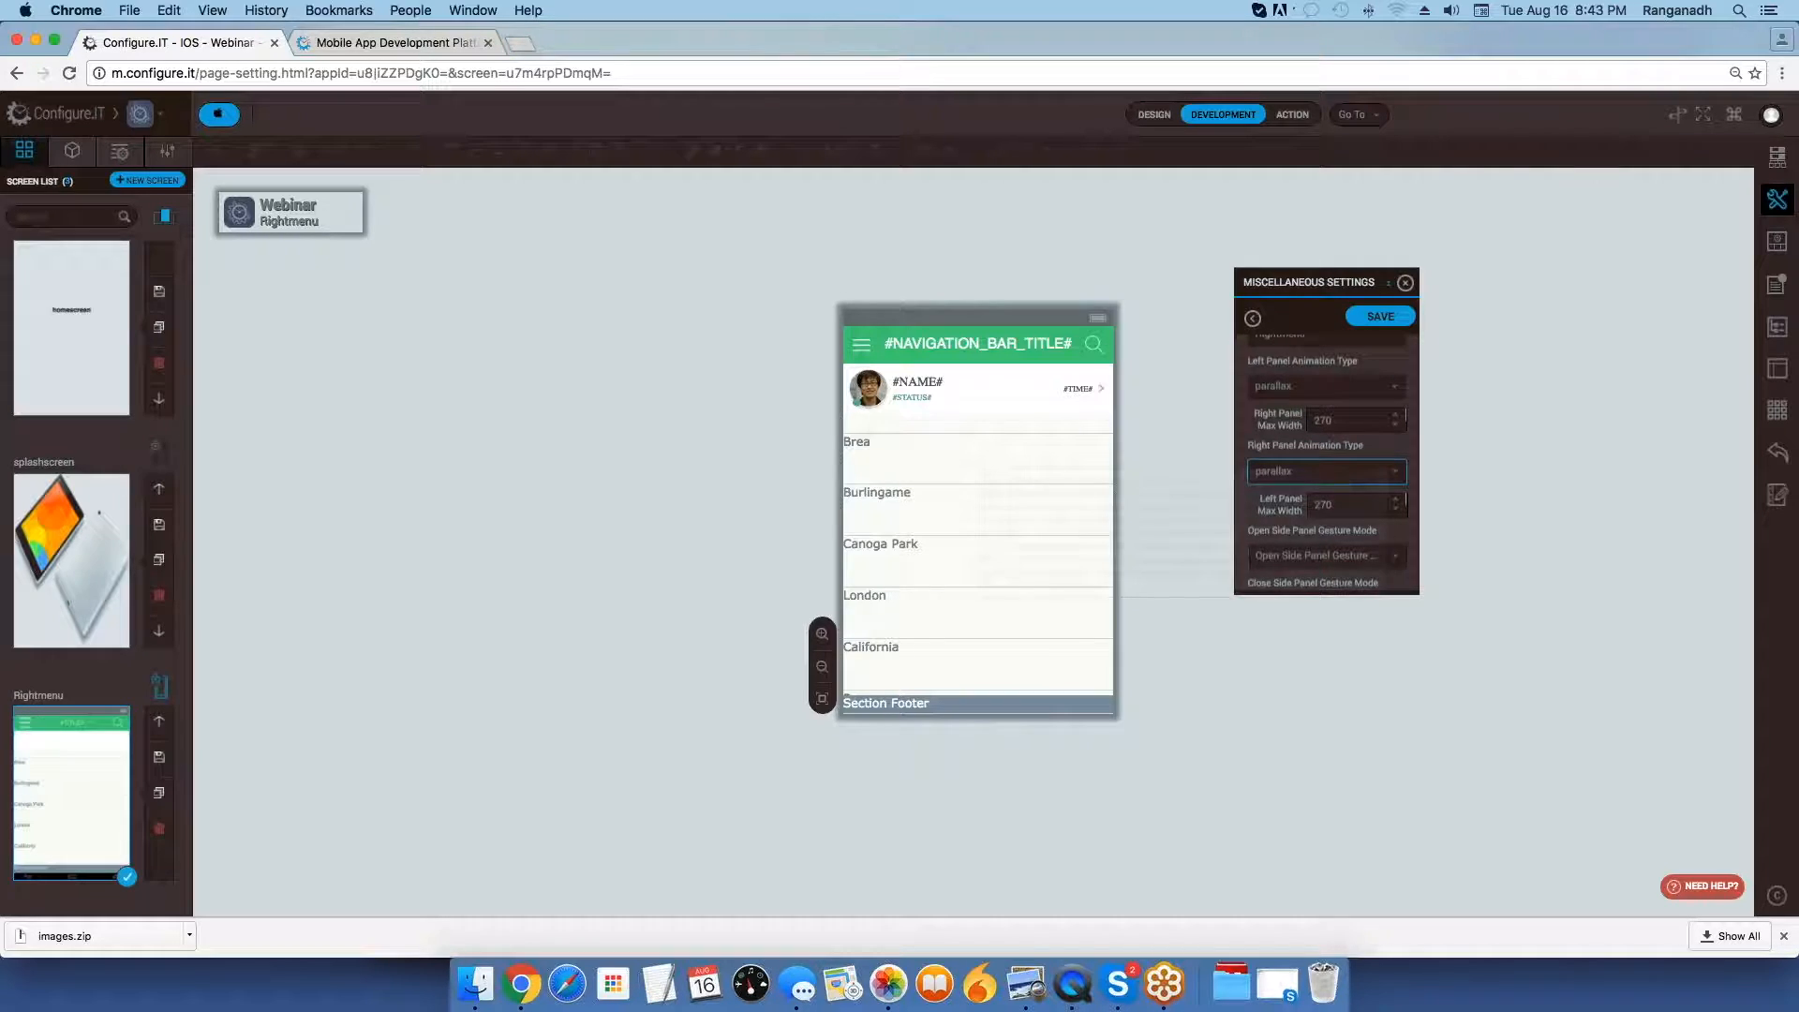
scroll(1345, 480, up, 3)
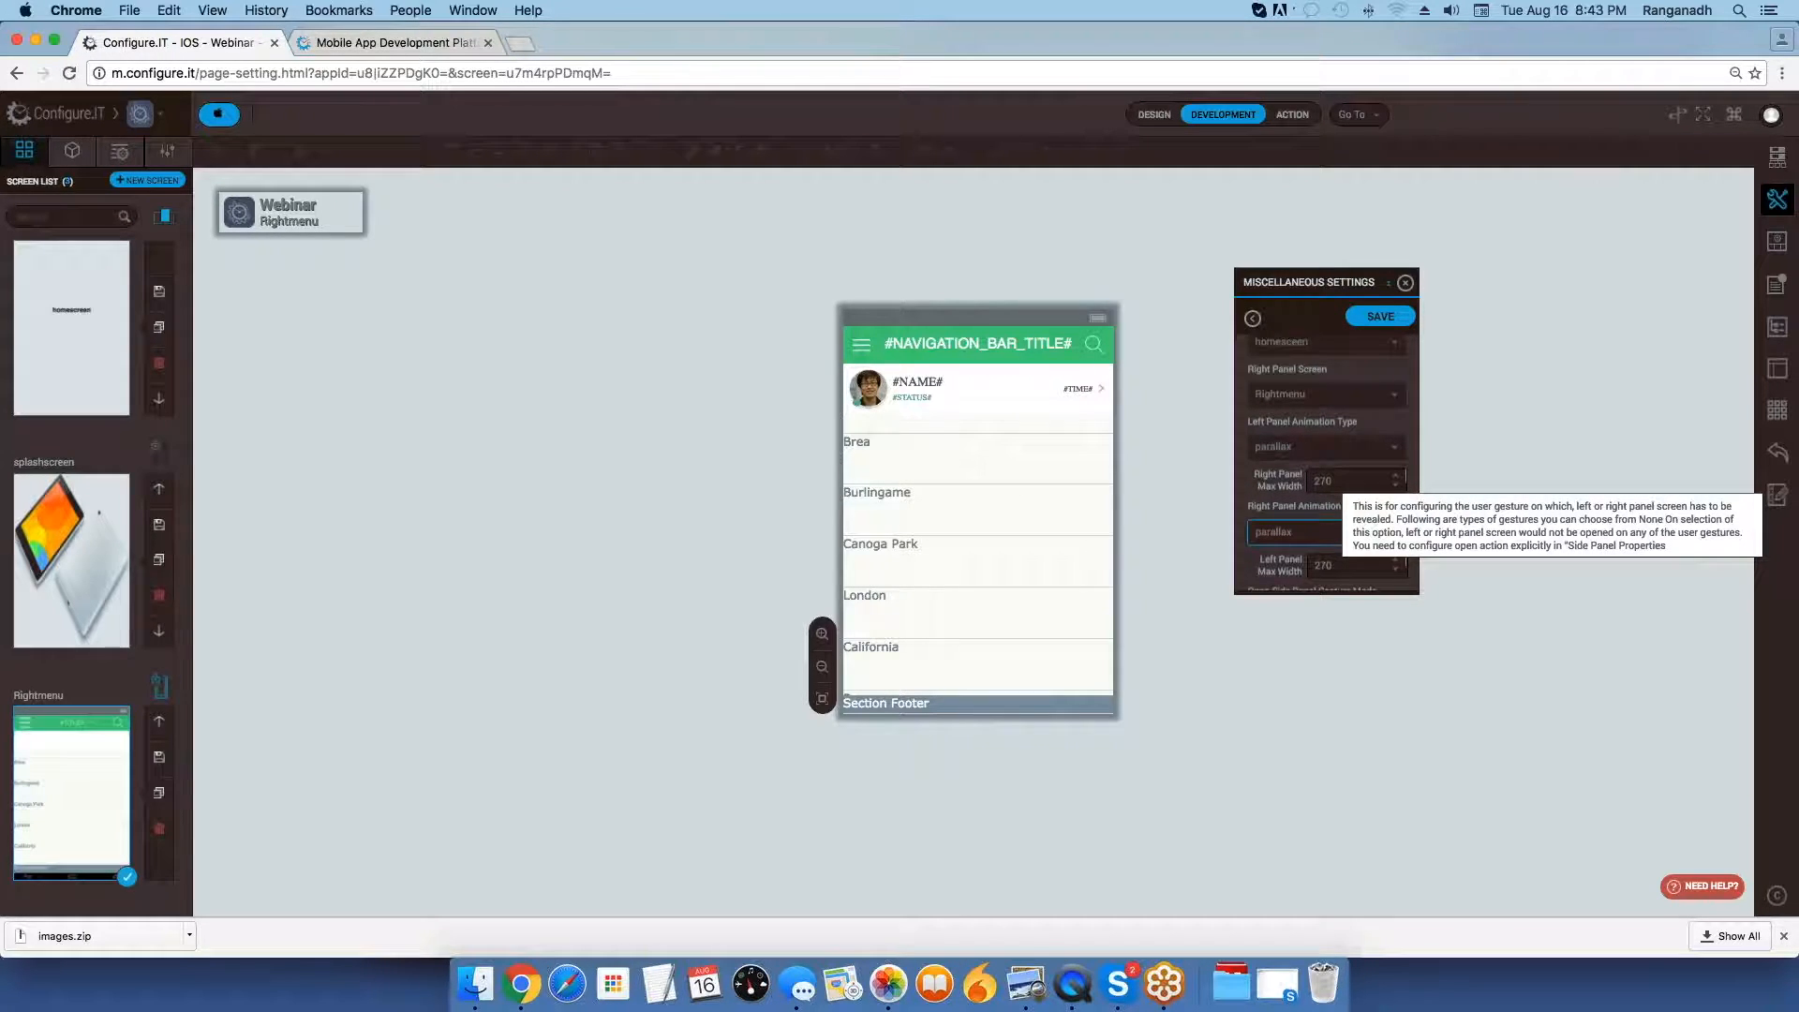
scroll(1349, 475, down, 3)
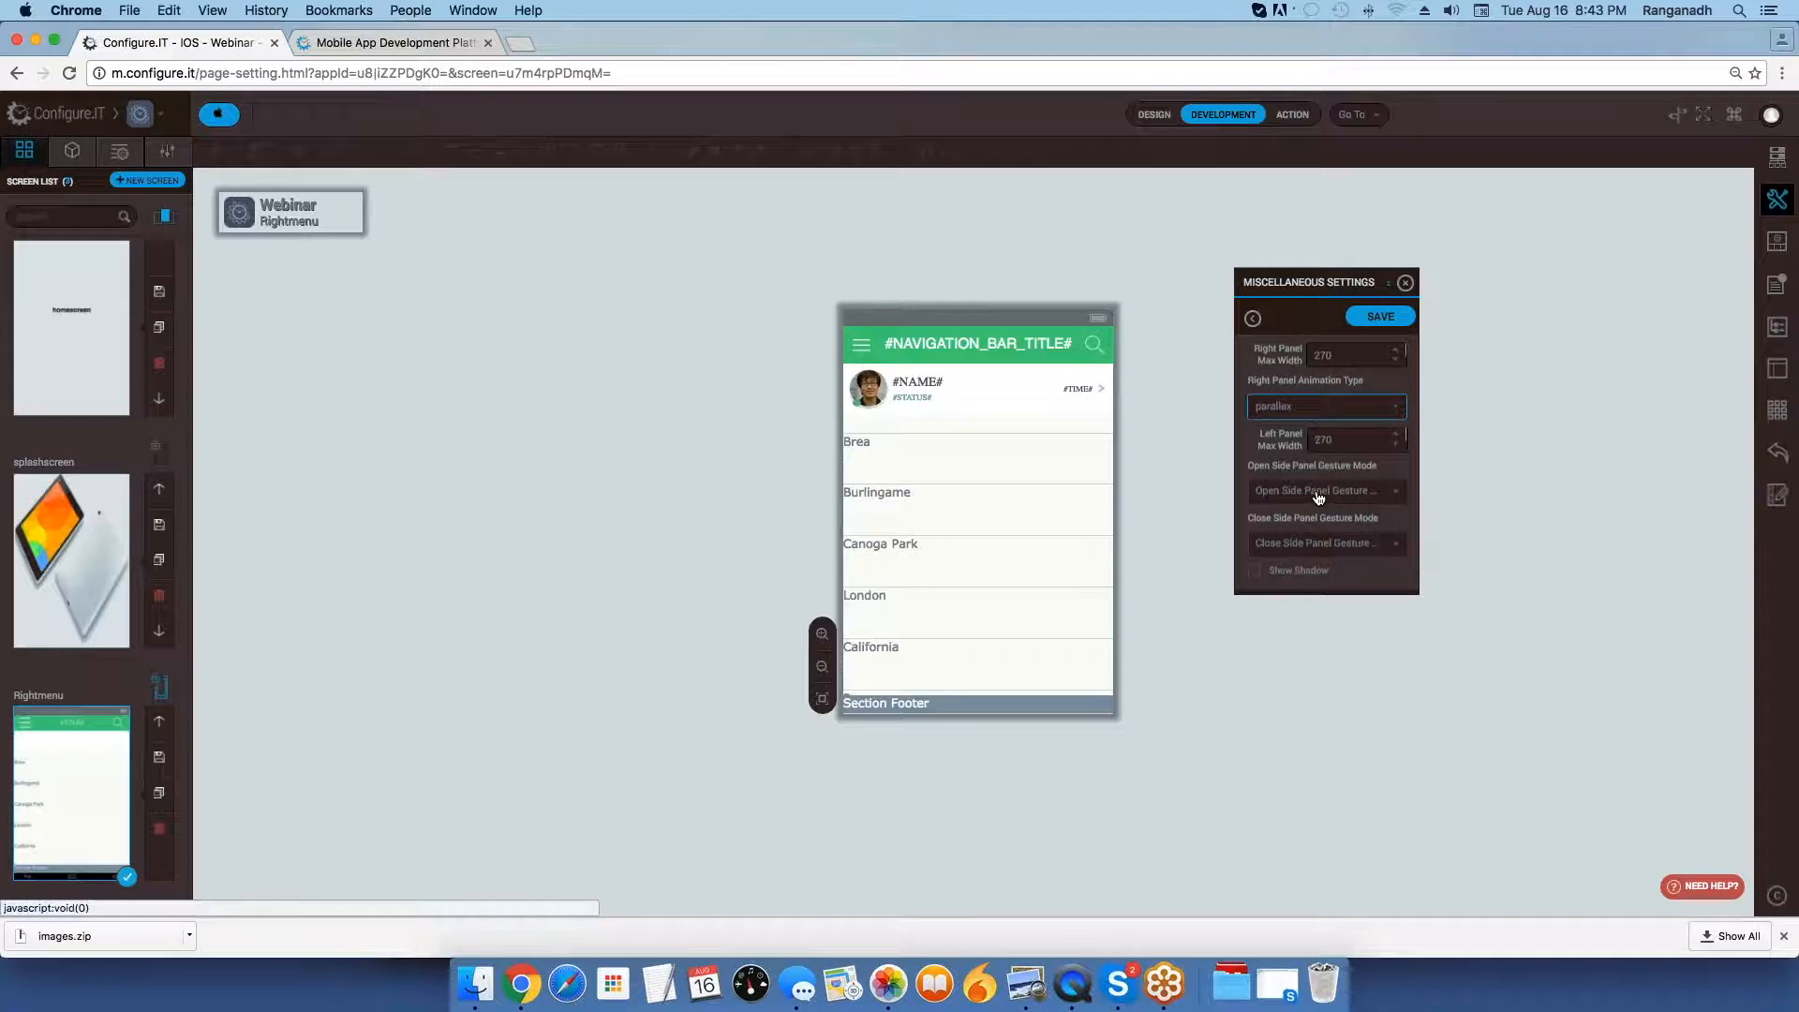
click(1325, 493)
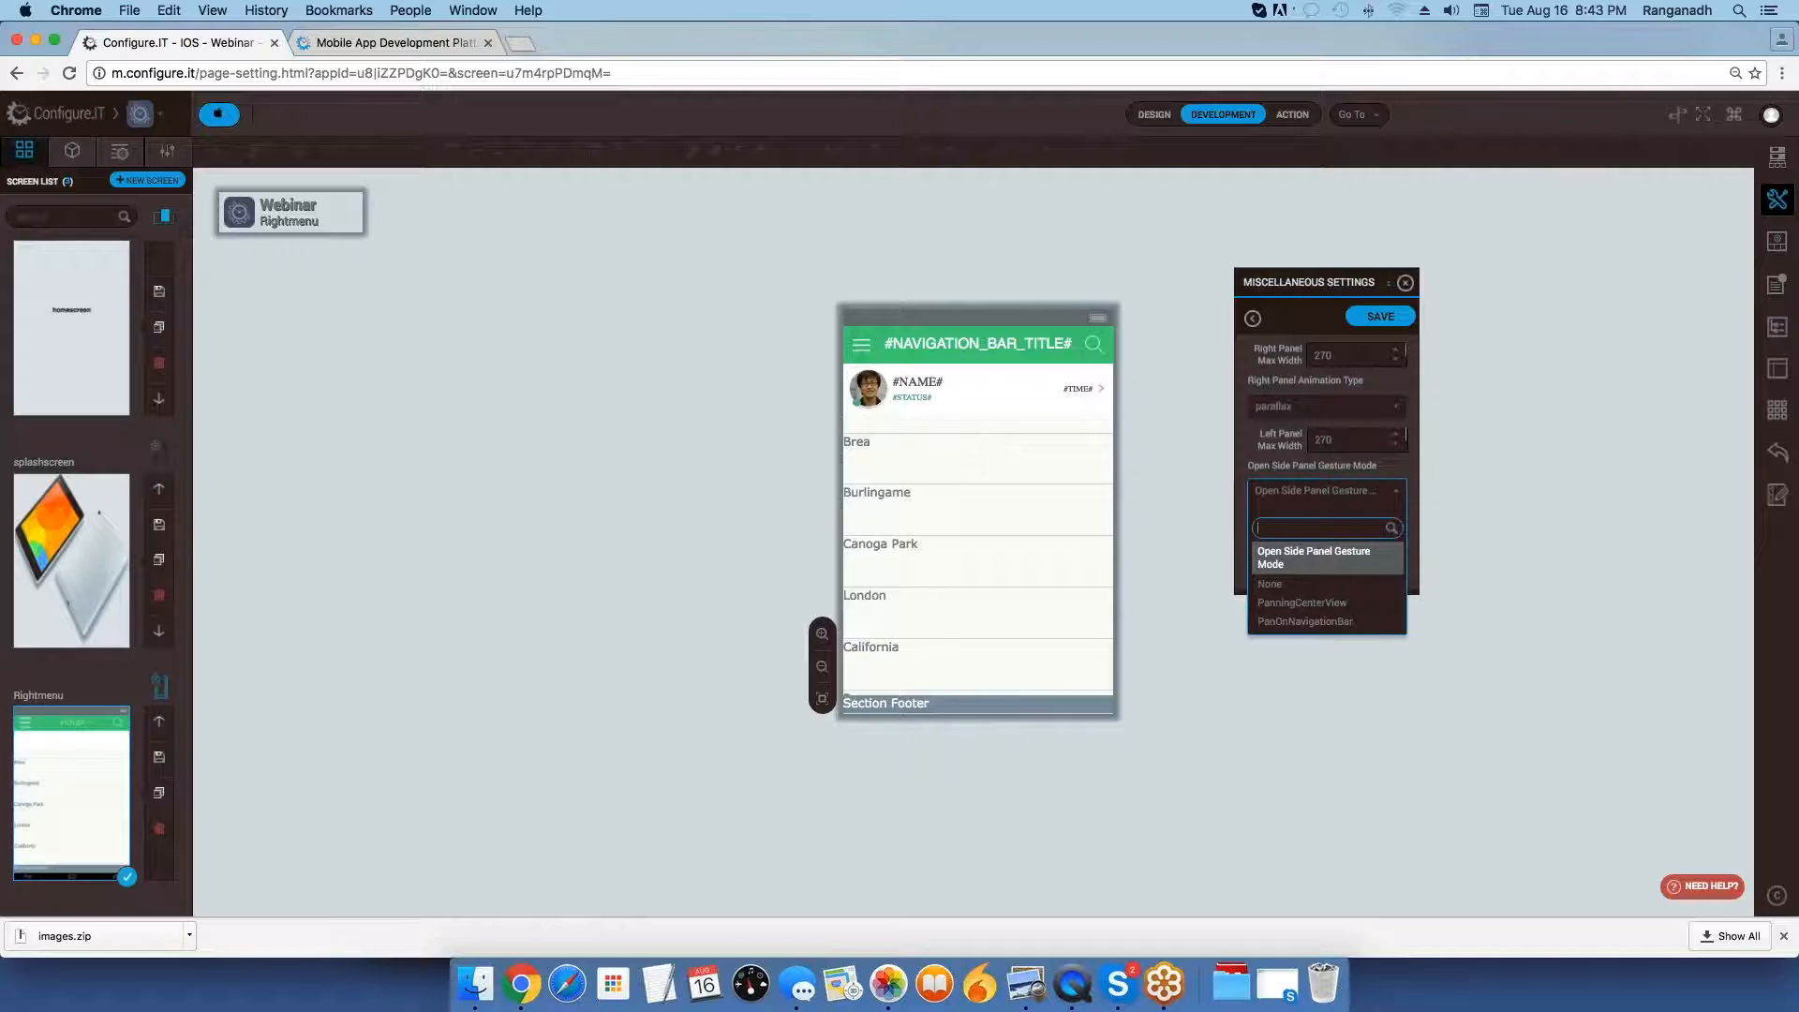
click(1316, 559)
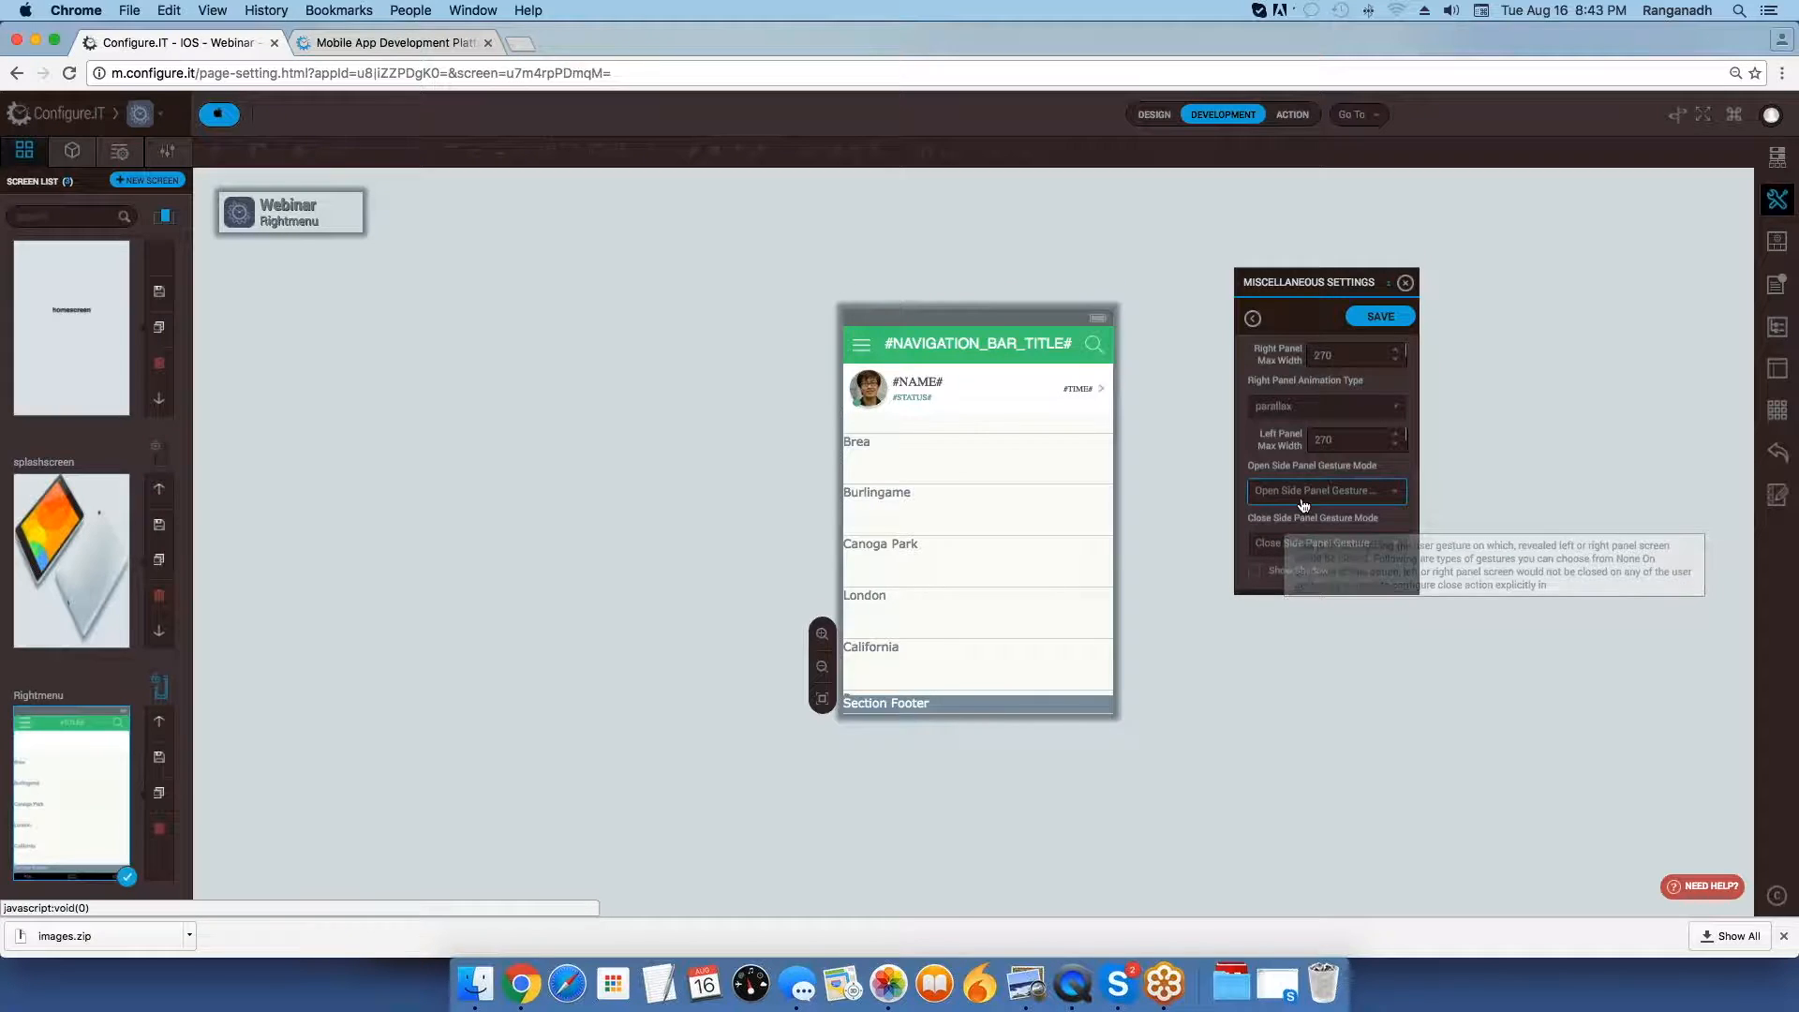
click(1312, 544)
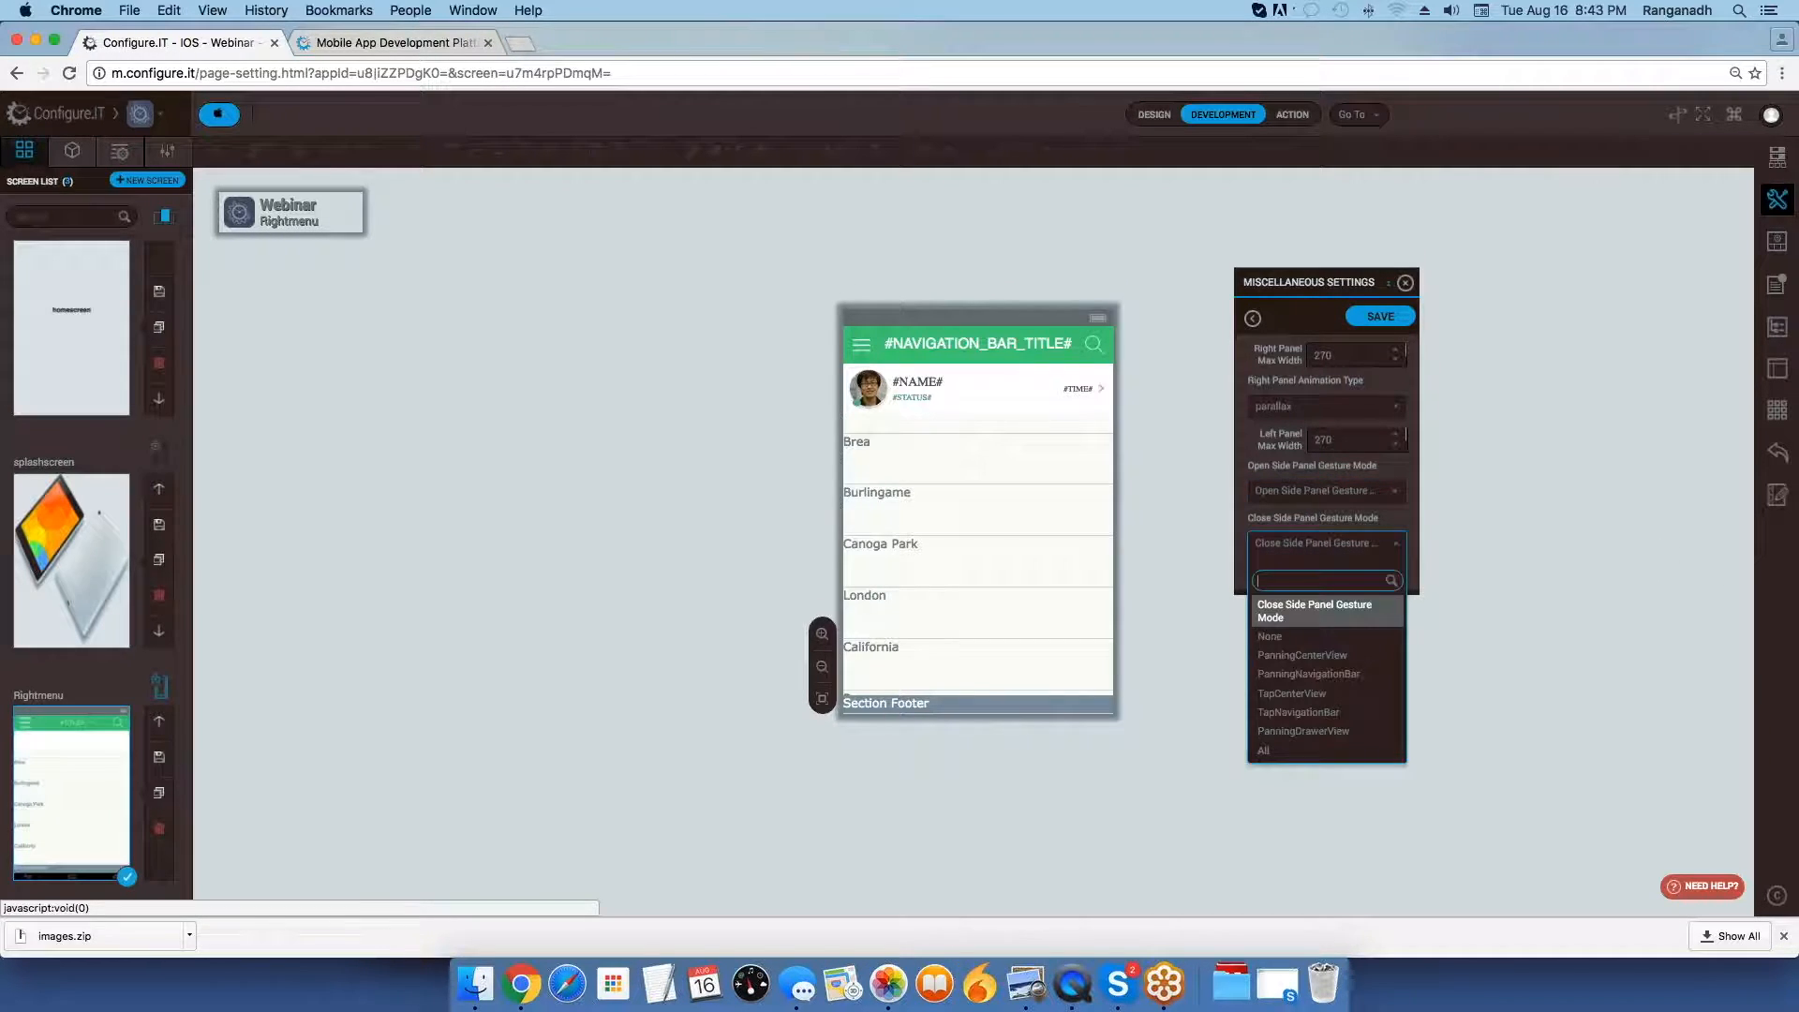
click(1361, 544)
click(1361, 543)
click(1361, 543)
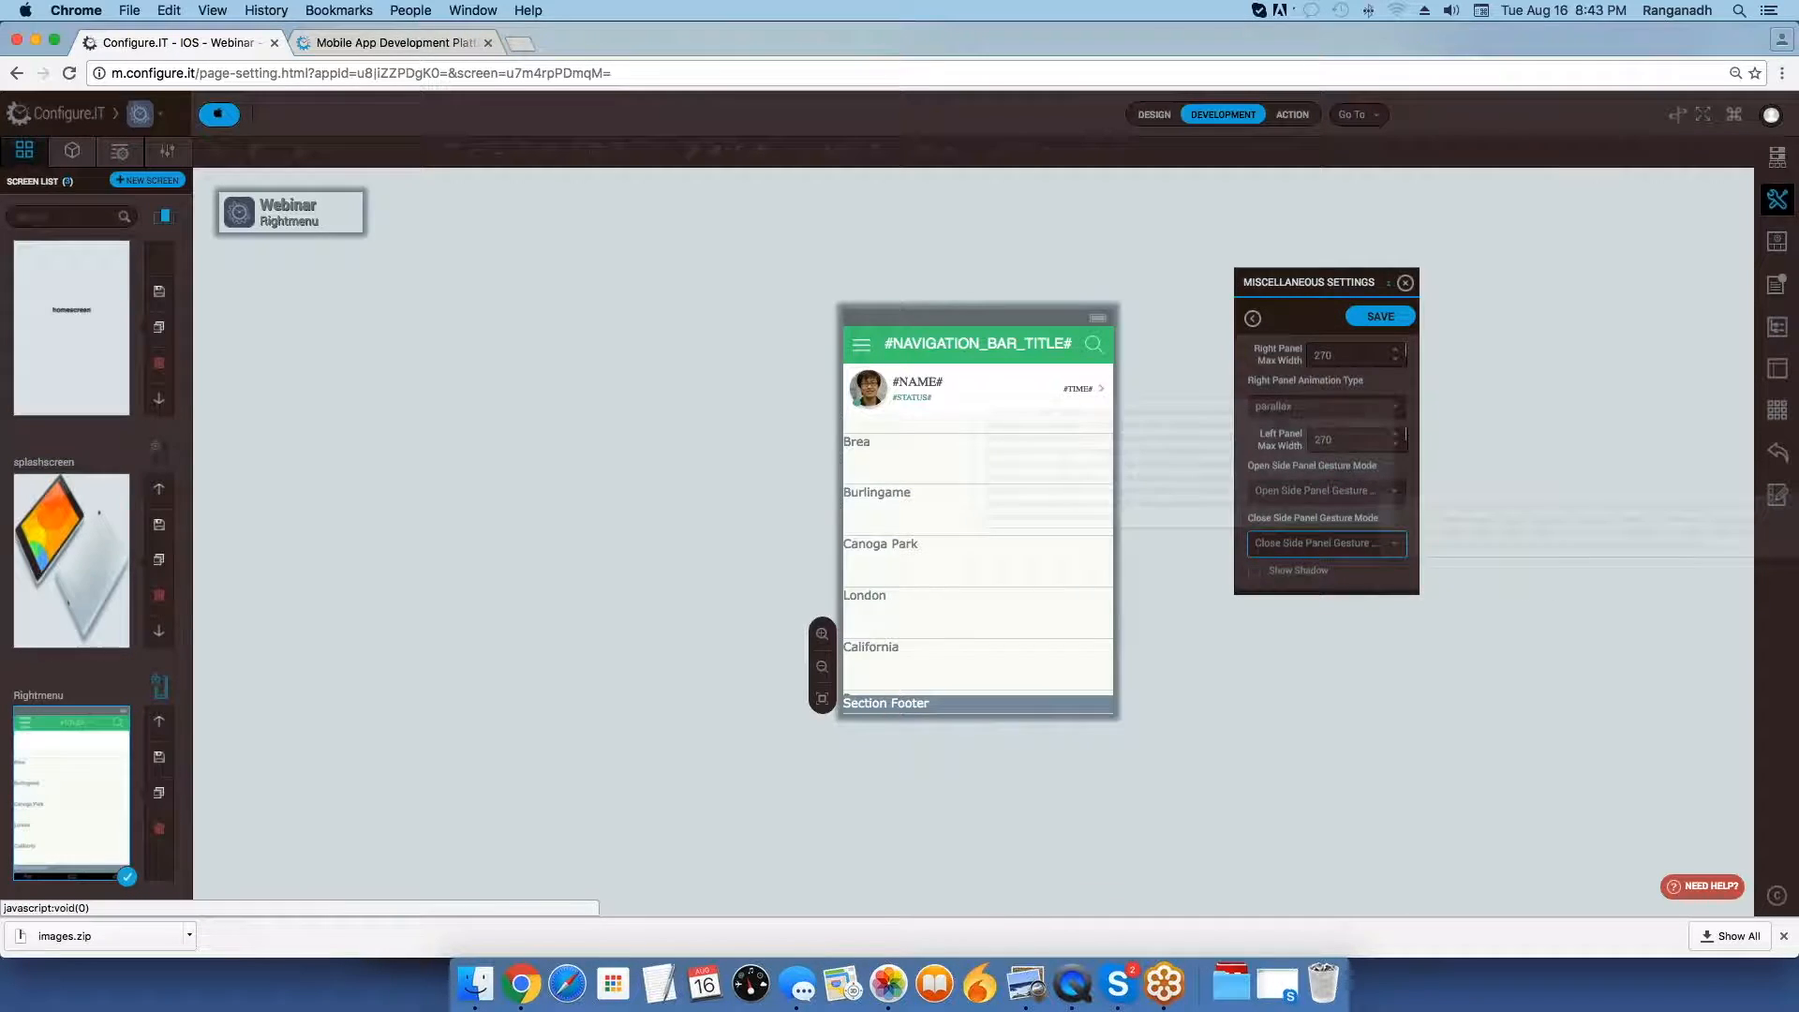
Save and close the side panel settings, and open the splashscreen screen from the screen list.
click(1390, 322)
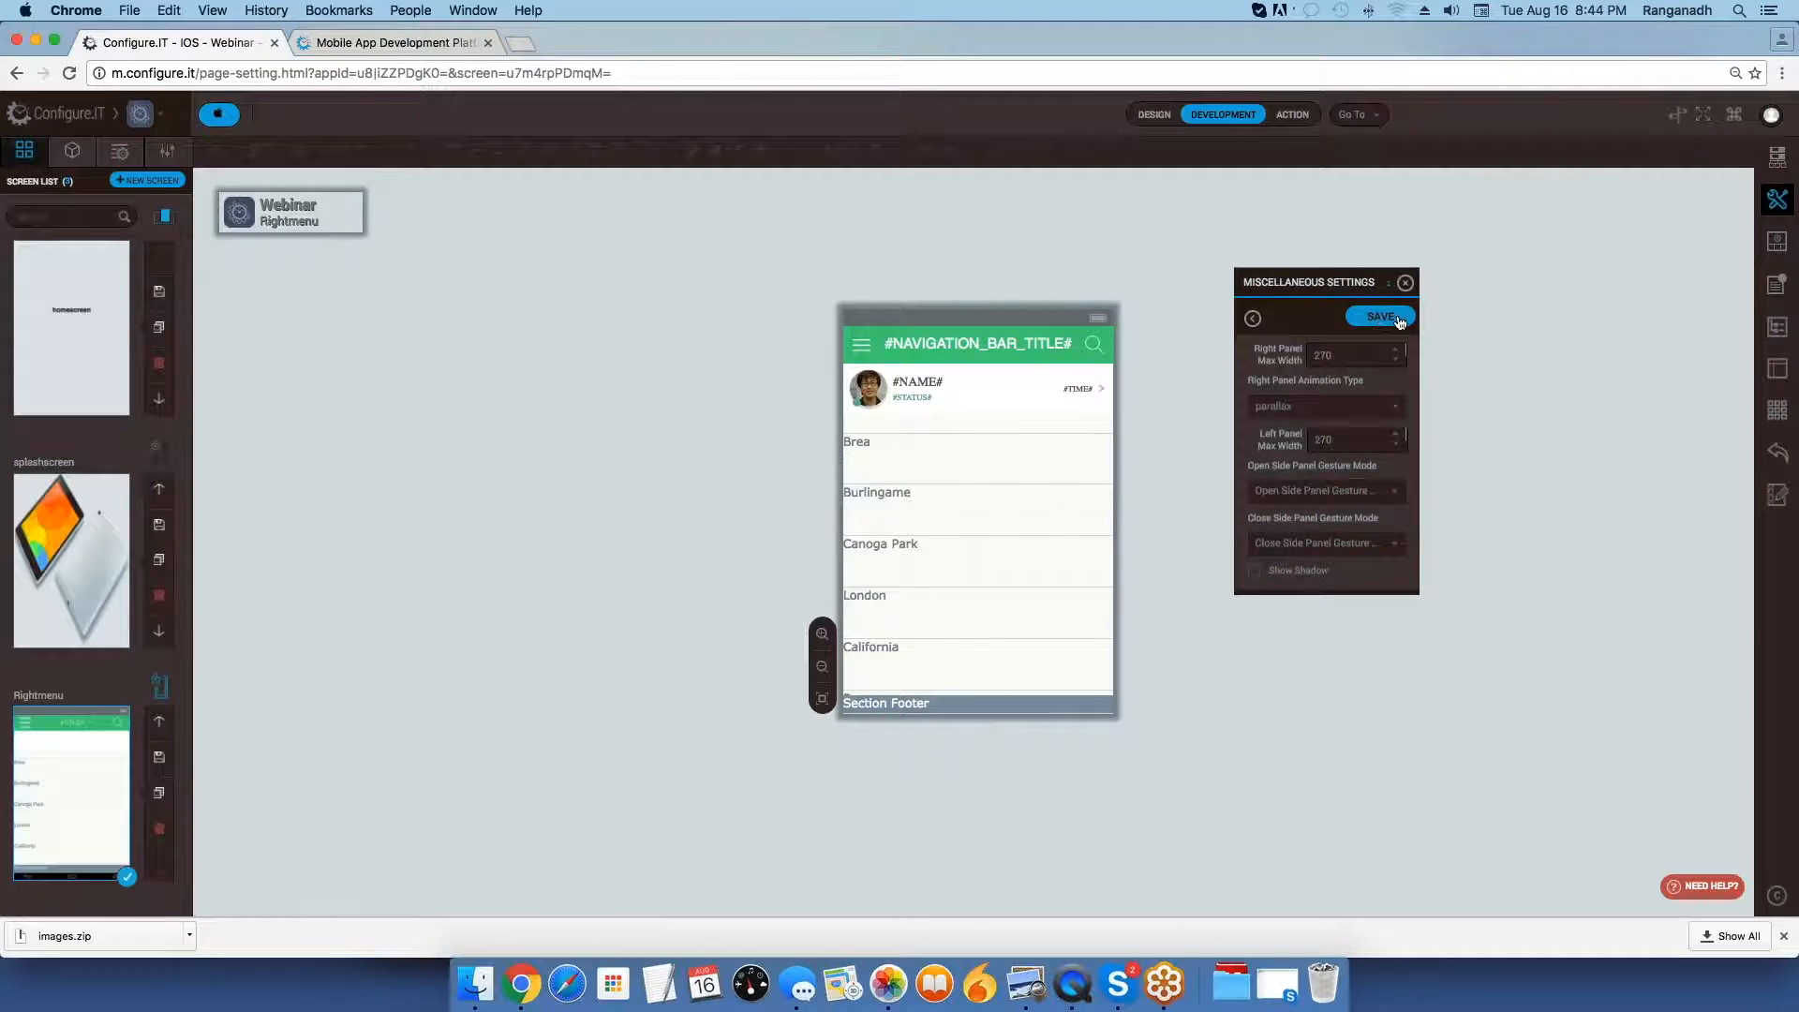
click(1406, 284)
scroll(101, 567, up, 1)
scroll(99, 569, down, 1)
scroll(97, 576, up, 1)
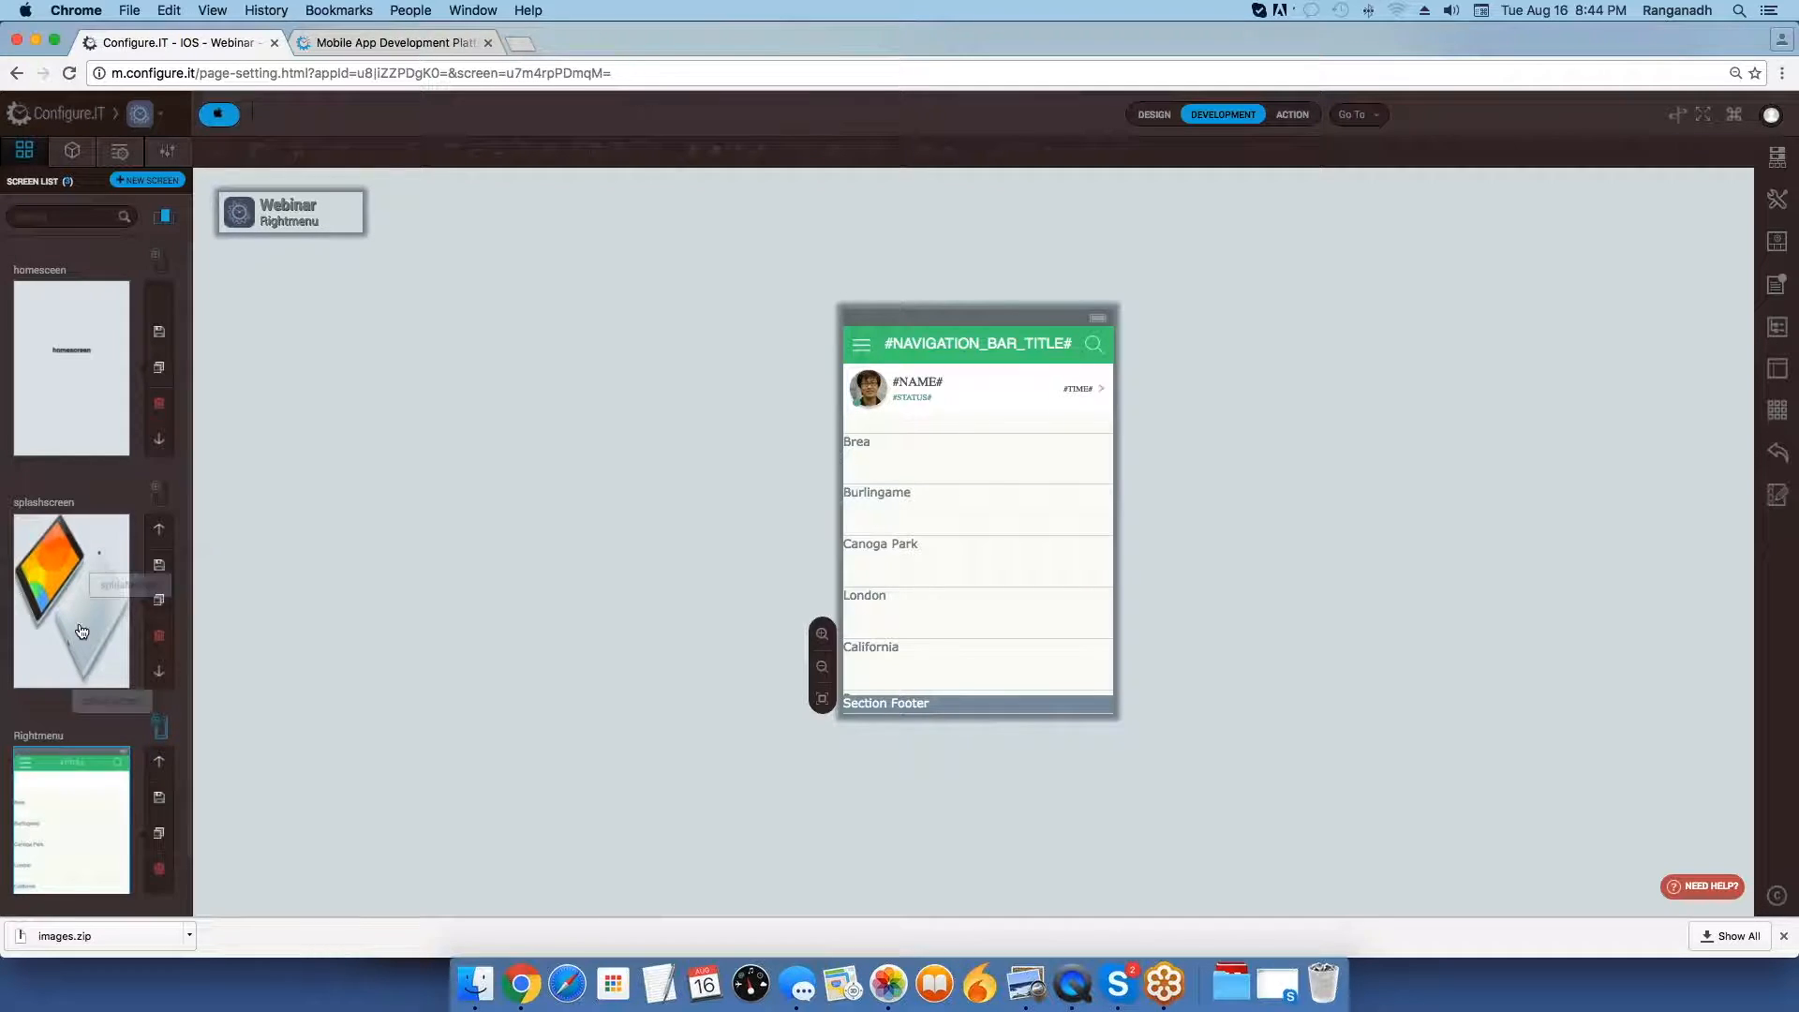
click(72, 592)
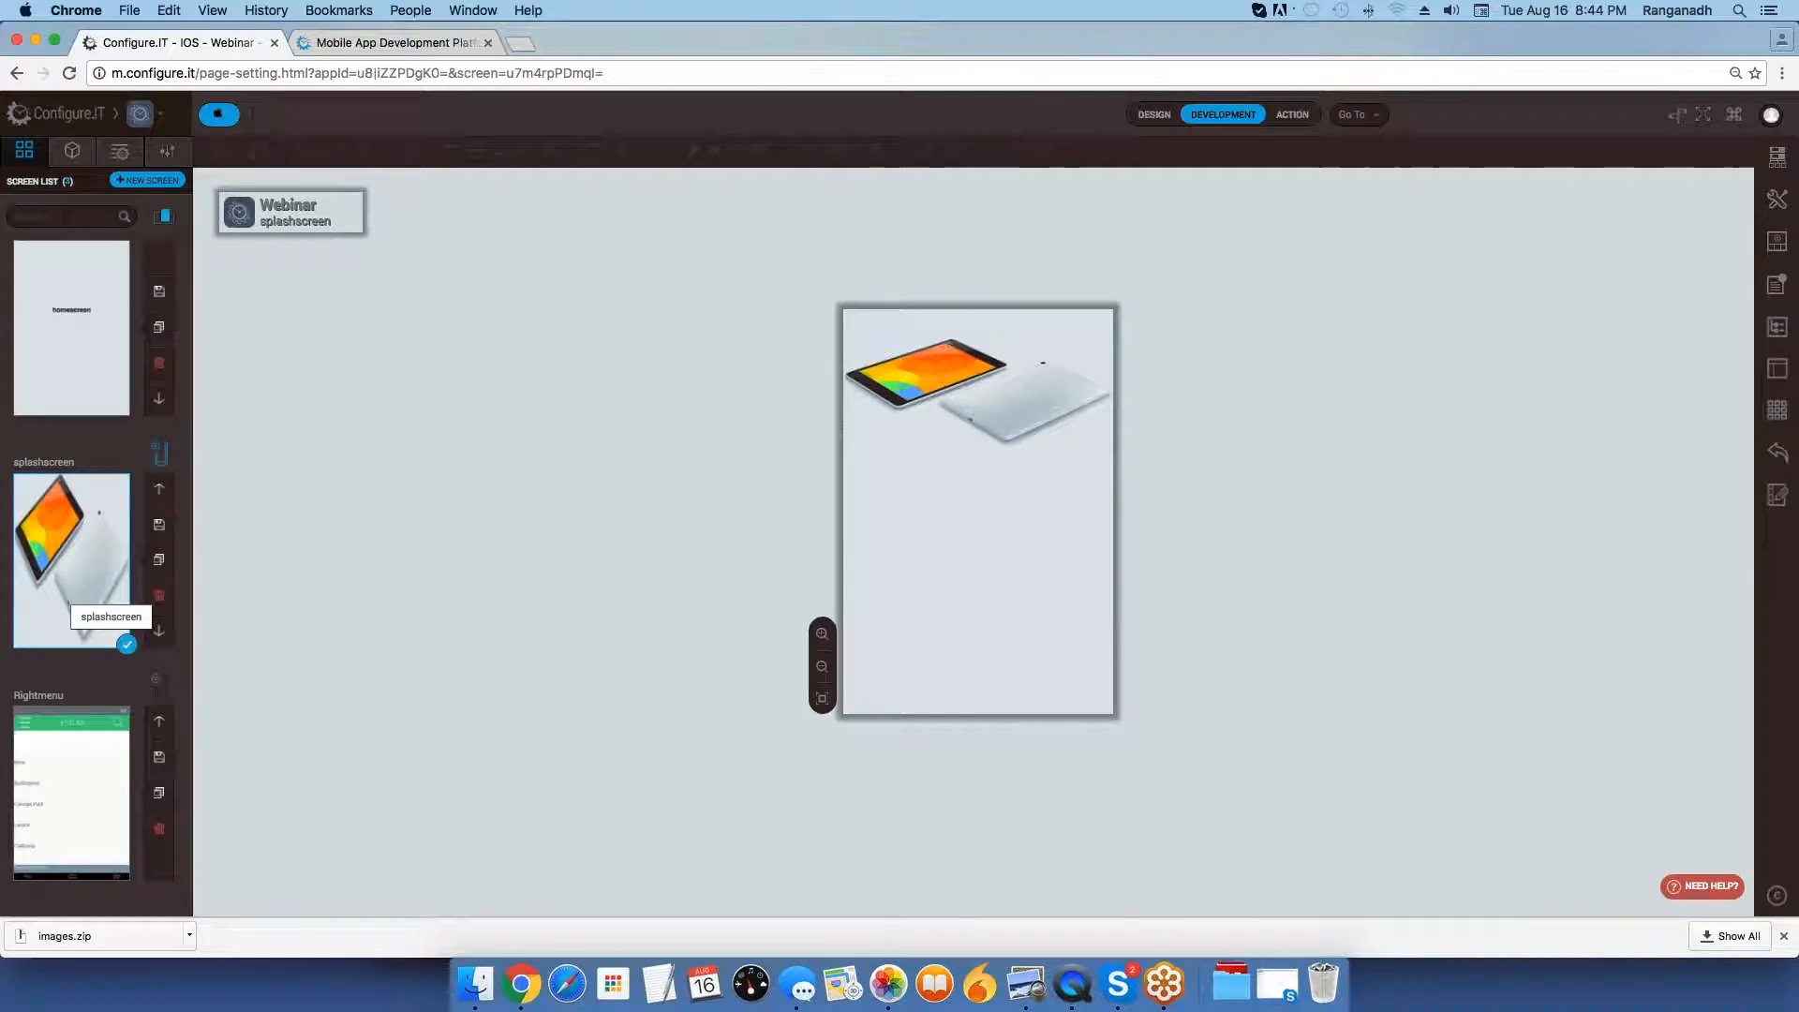
Change the splashscreen main view's Time Completed redirect so that it opens the Side Panel screen, and save the action.
click(72, 155)
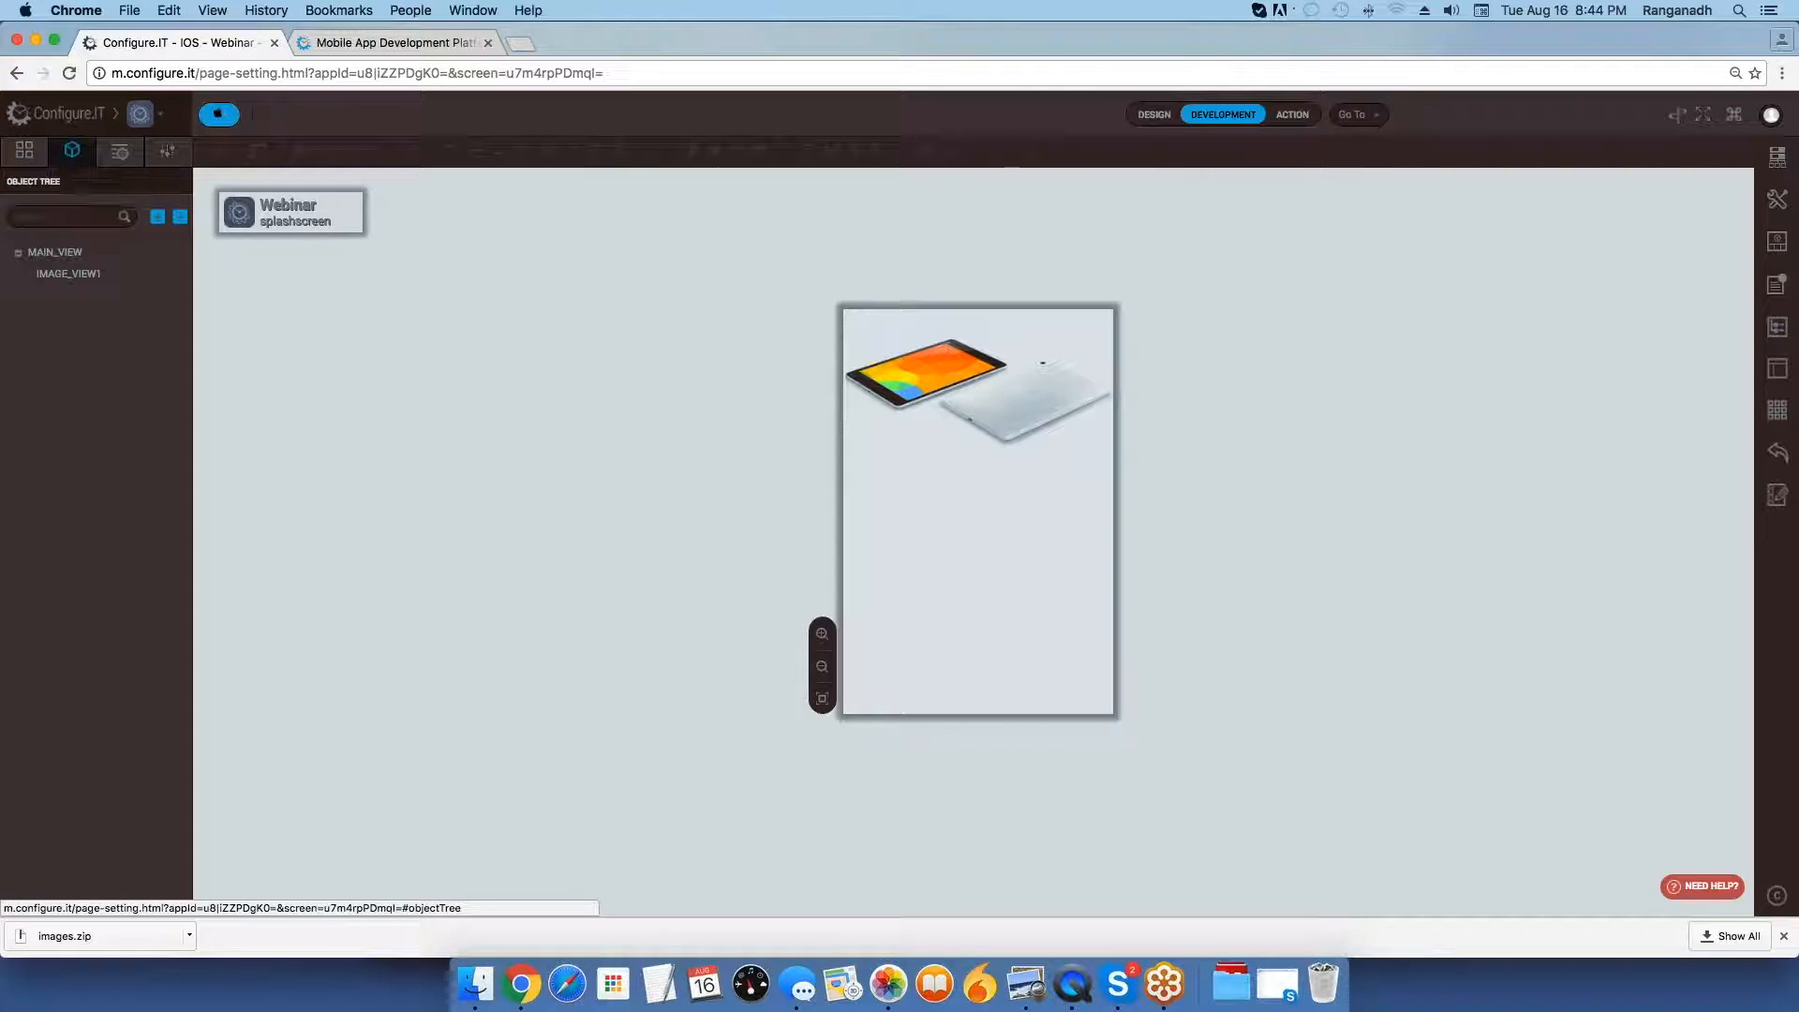
click(57, 253)
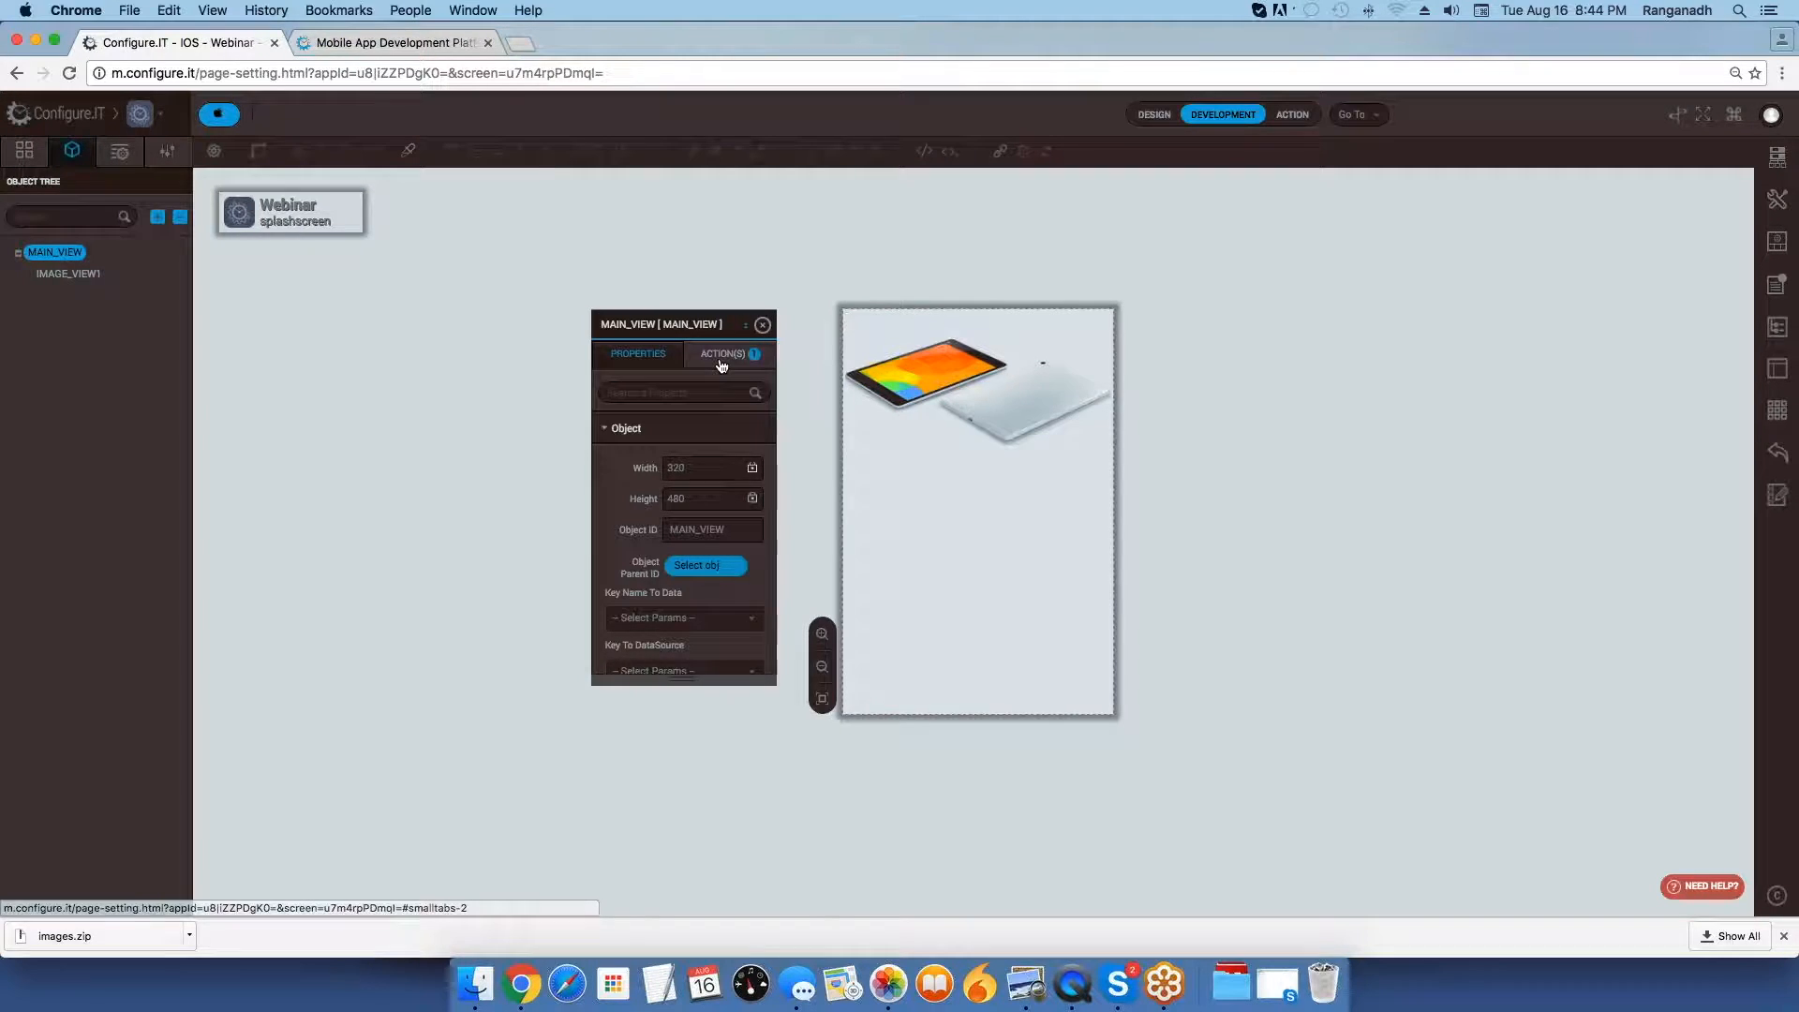
click(723, 354)
click(726, 430)
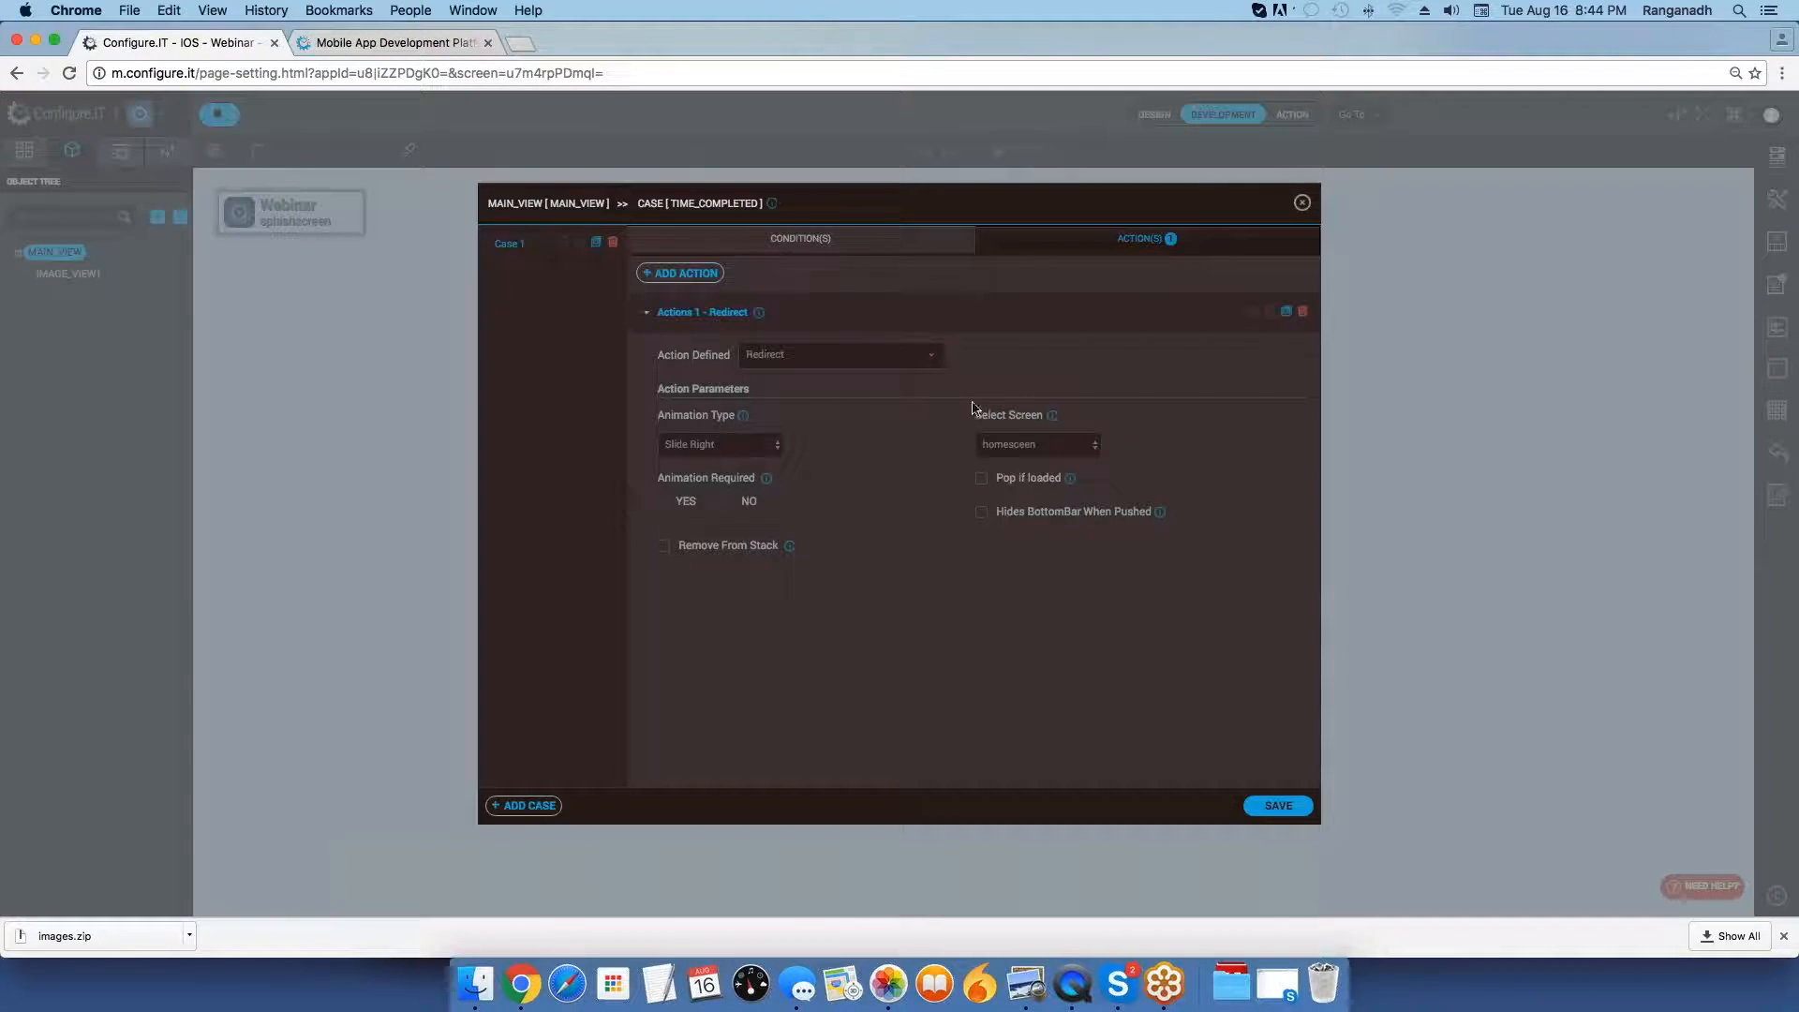
click(1012, 446)
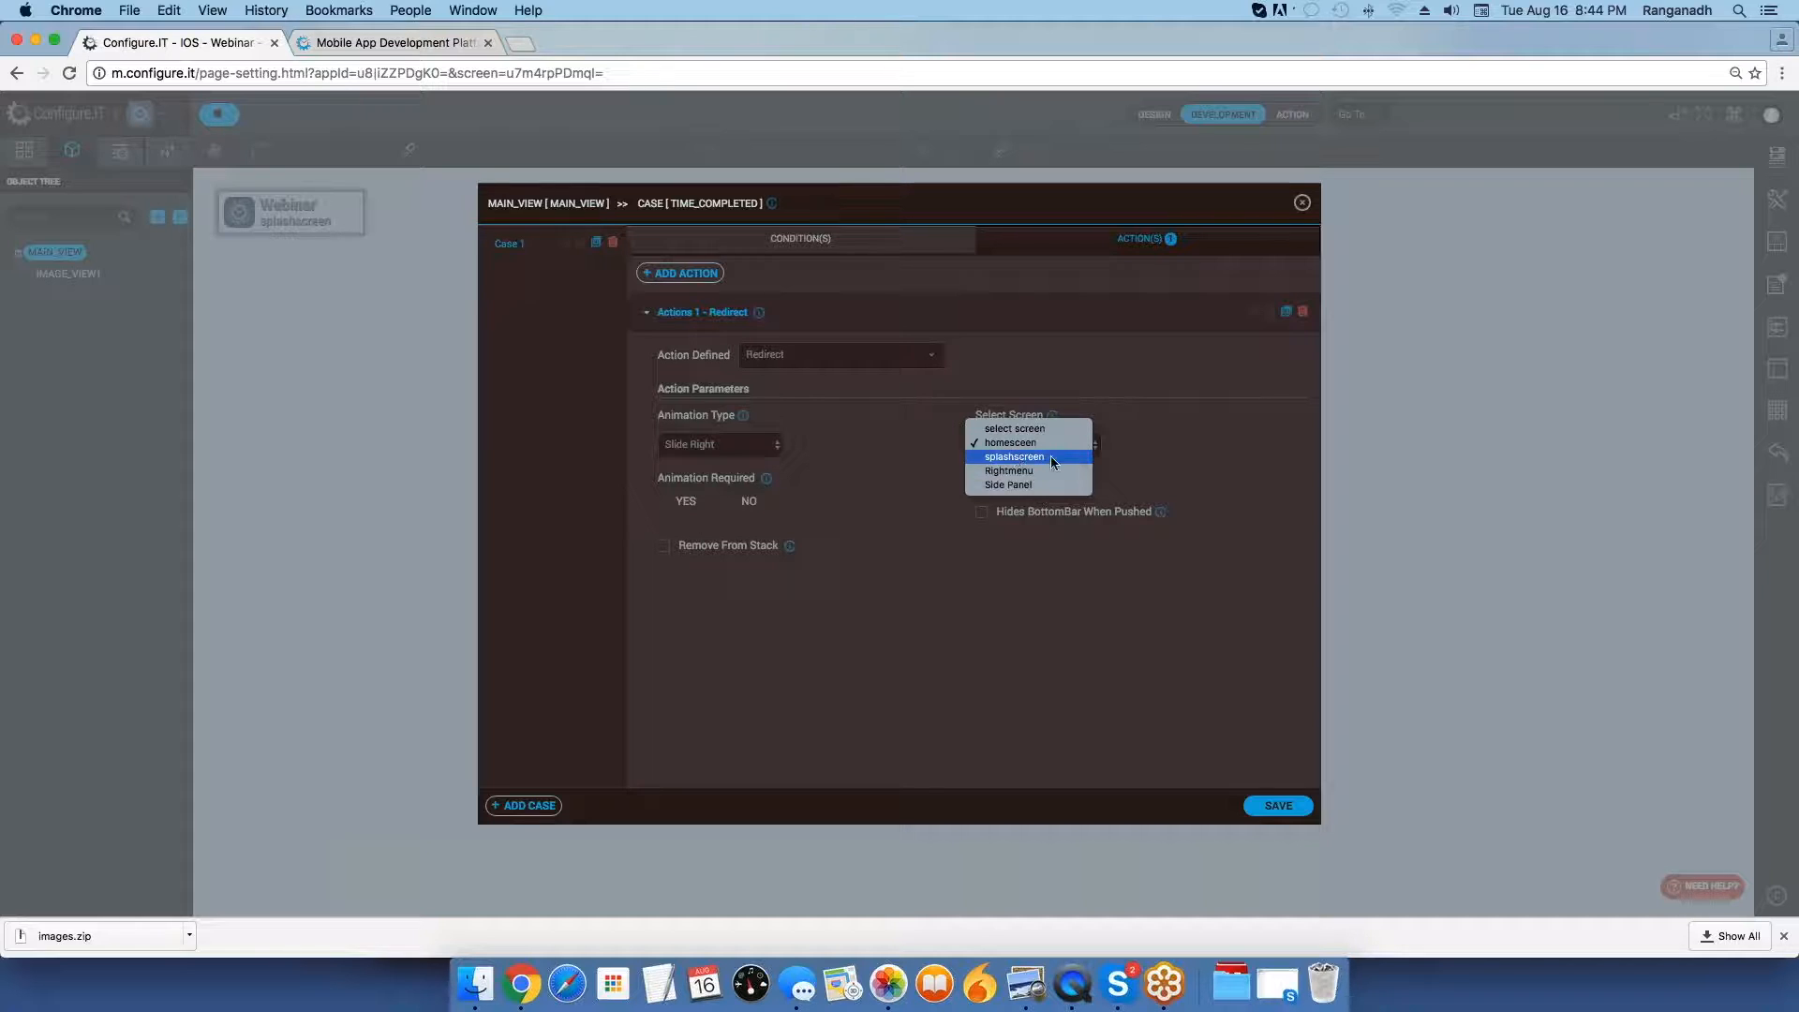
key(Escape)
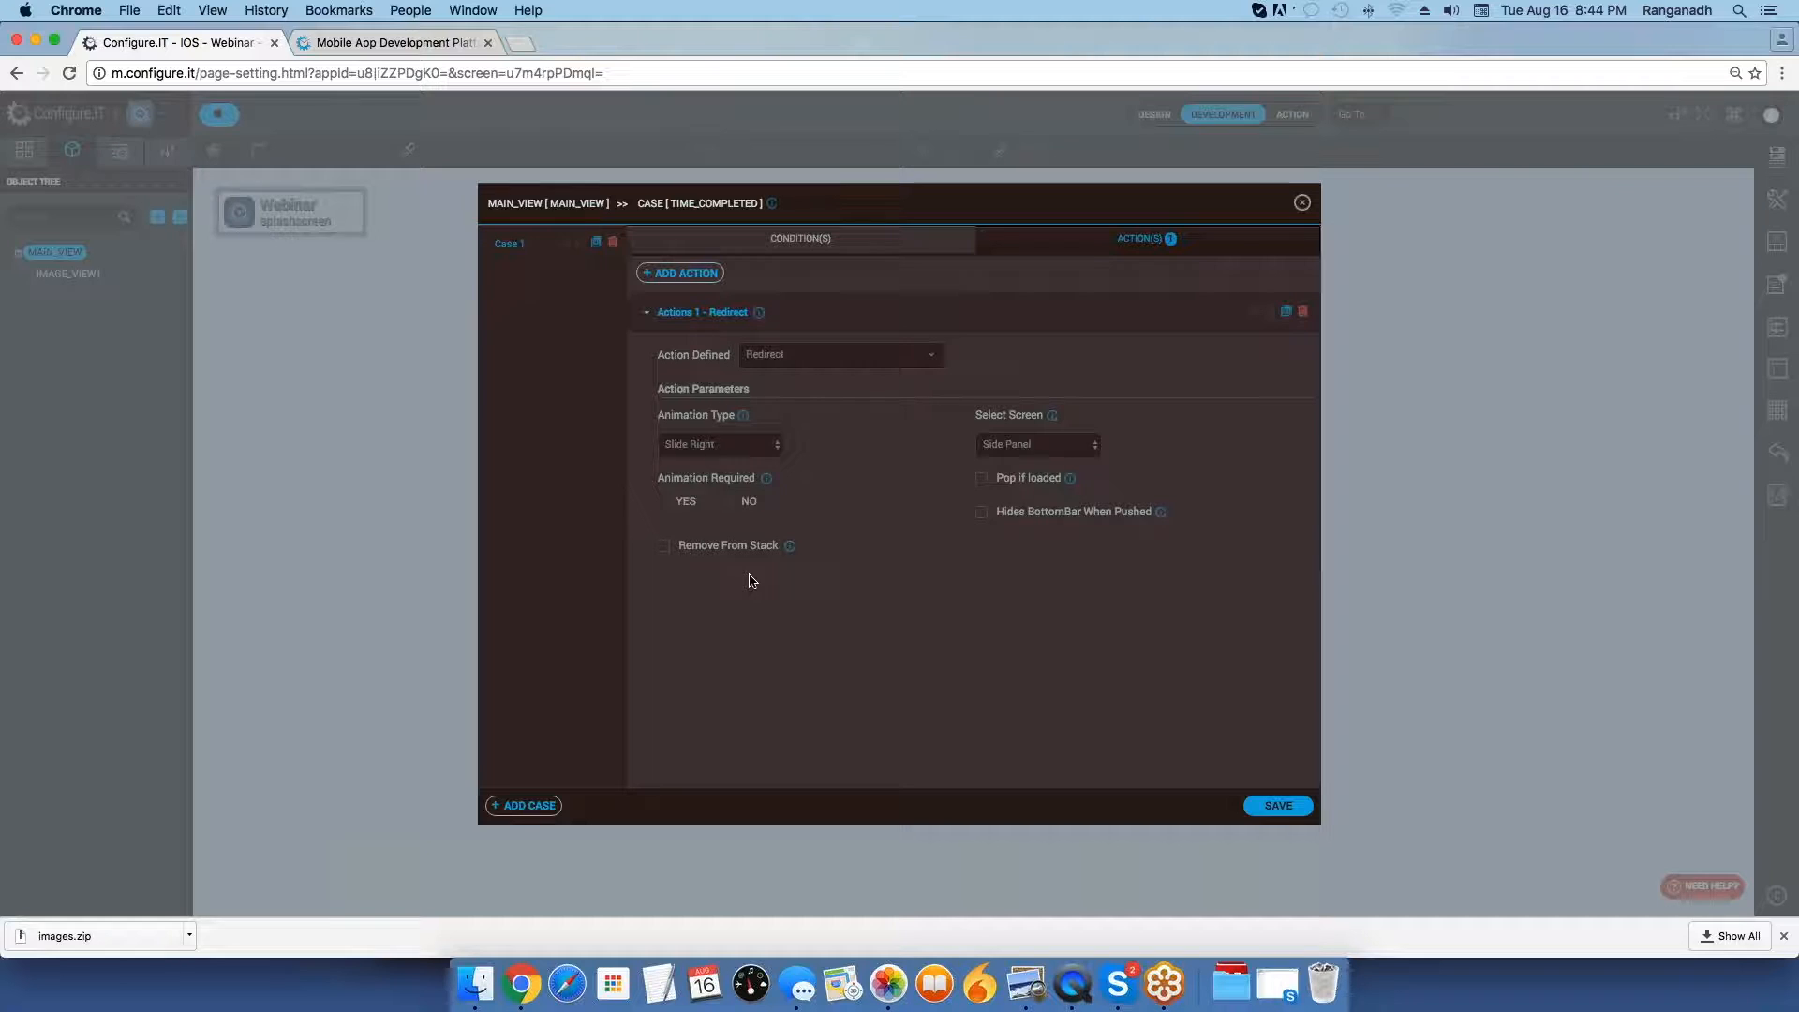
click(1281, 805)
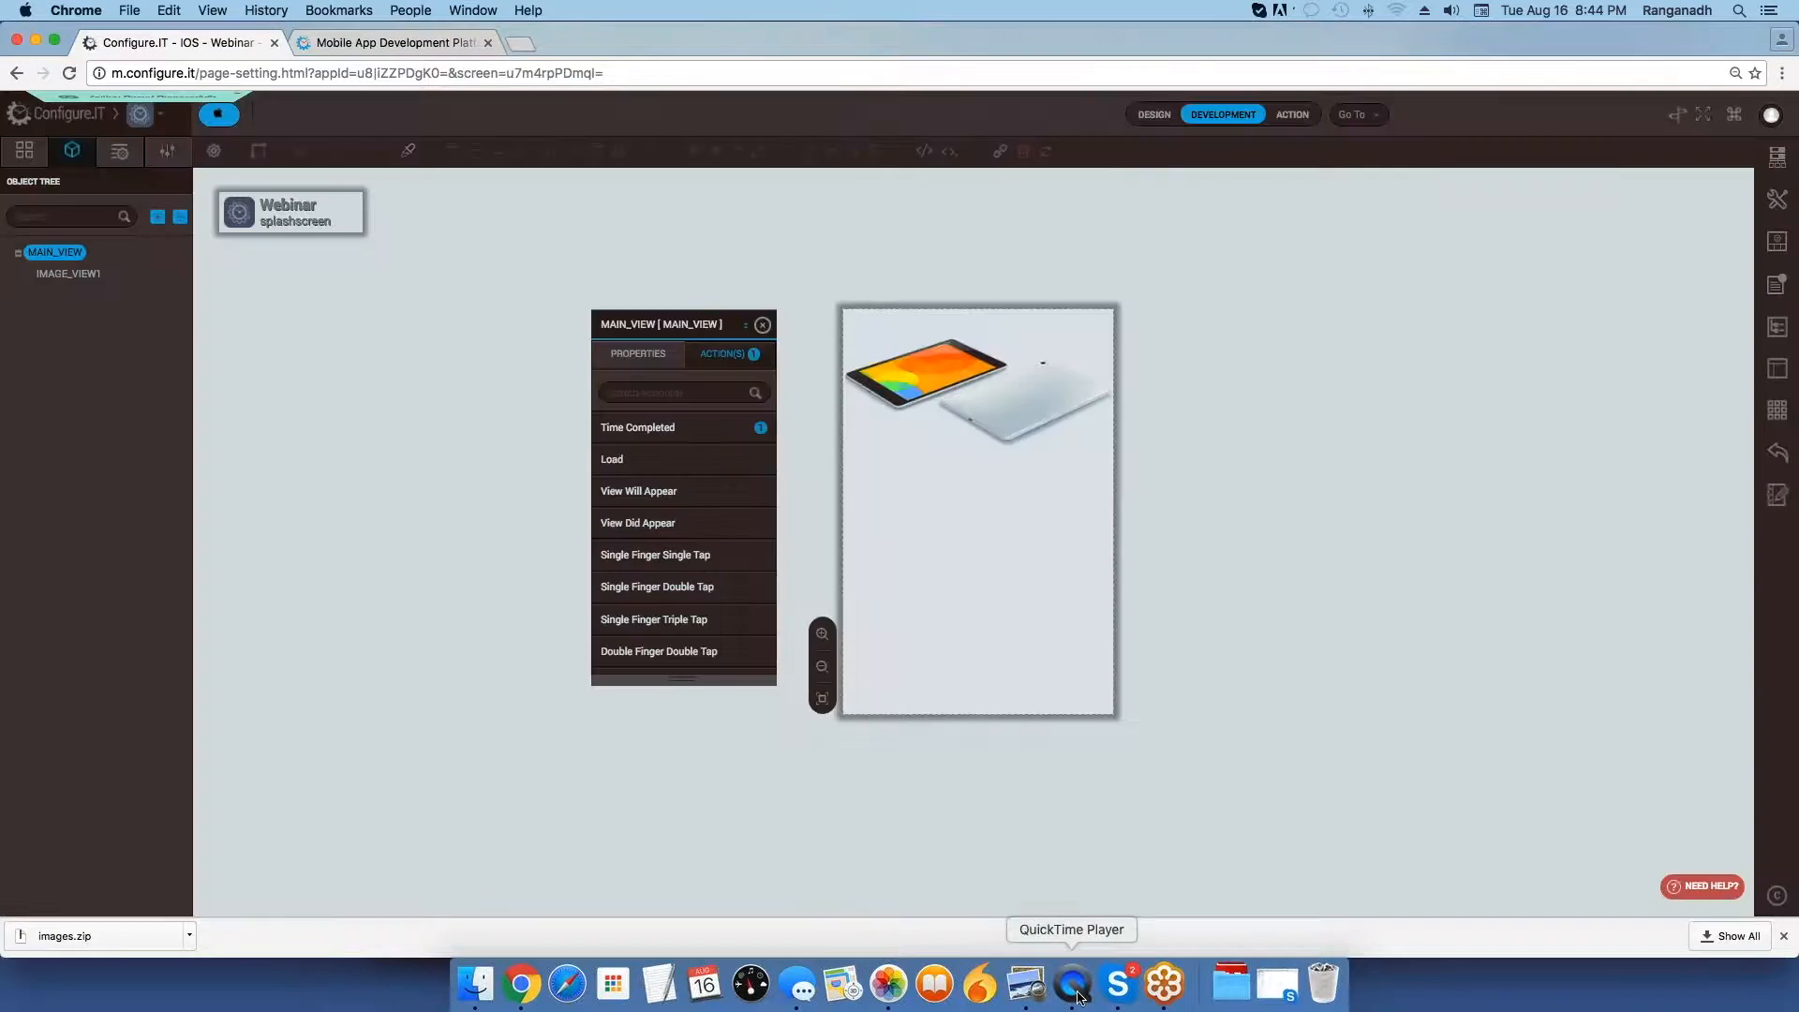
Switch to QuickTime Player to check the app's side panel on the mirrored device, and return to the Configure.IT project in Chrome.
click(1075, 988)
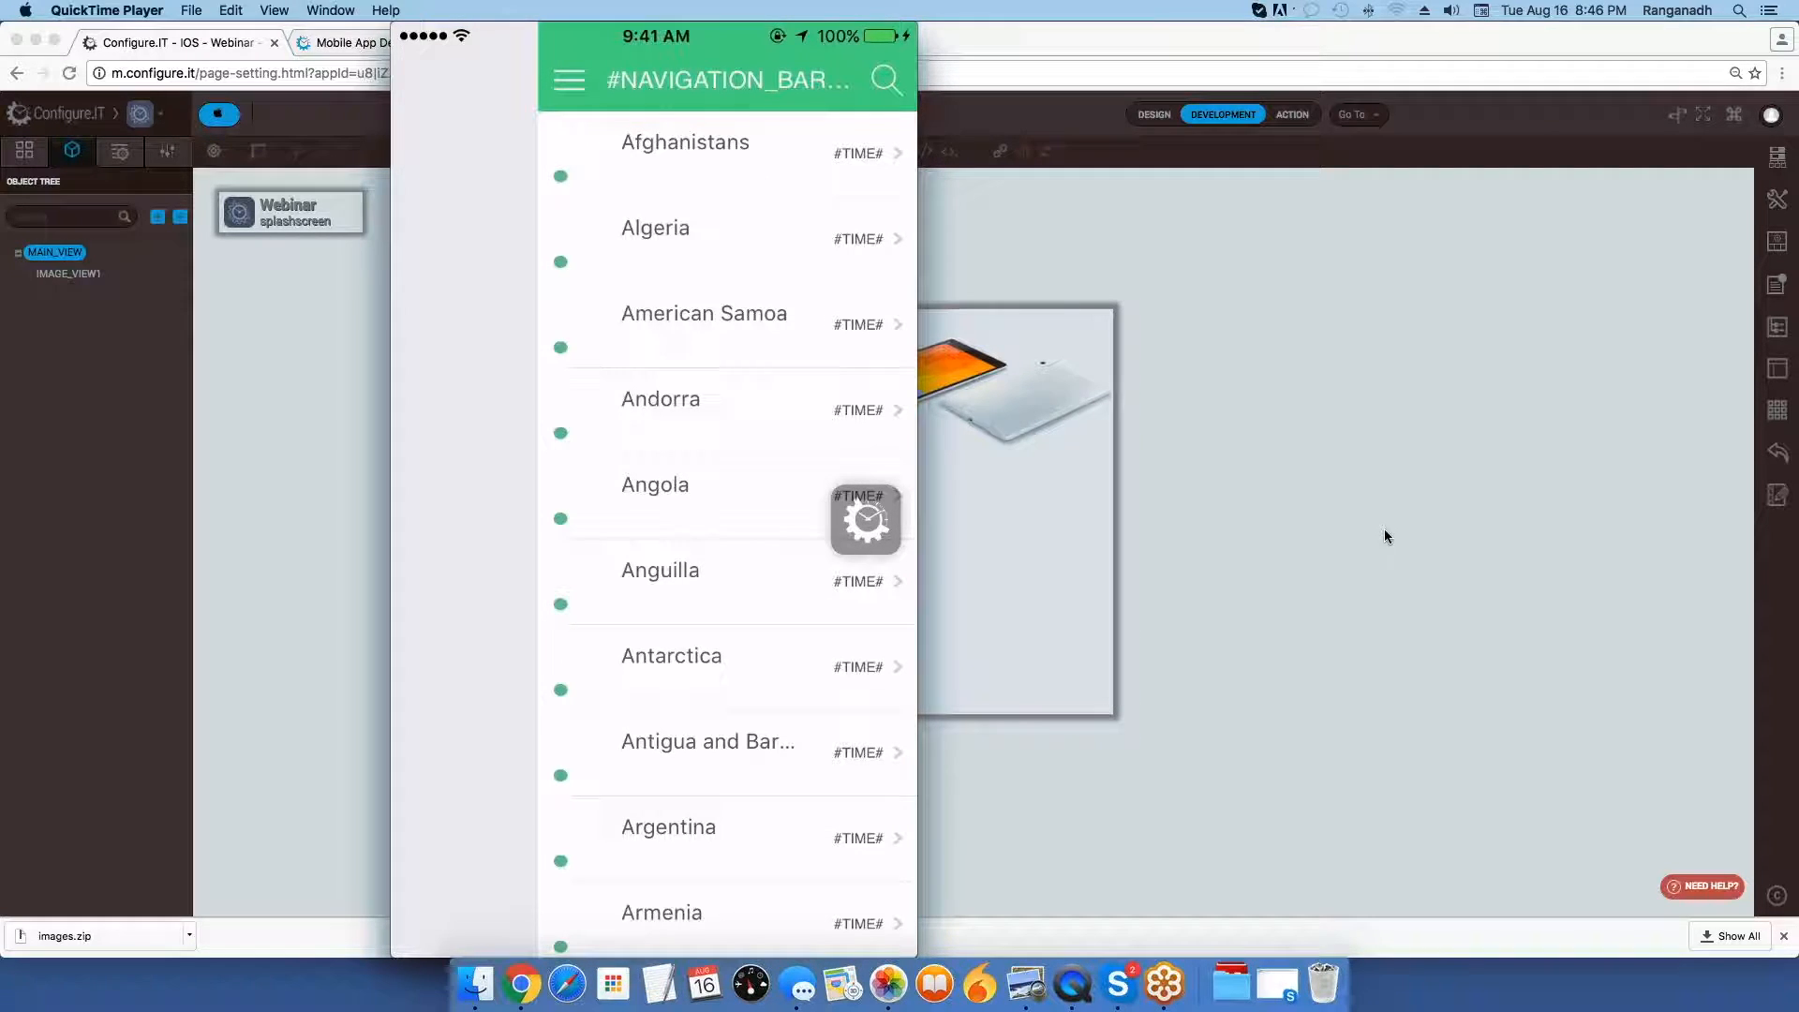
click(1342, 486)
click(1342, 486)
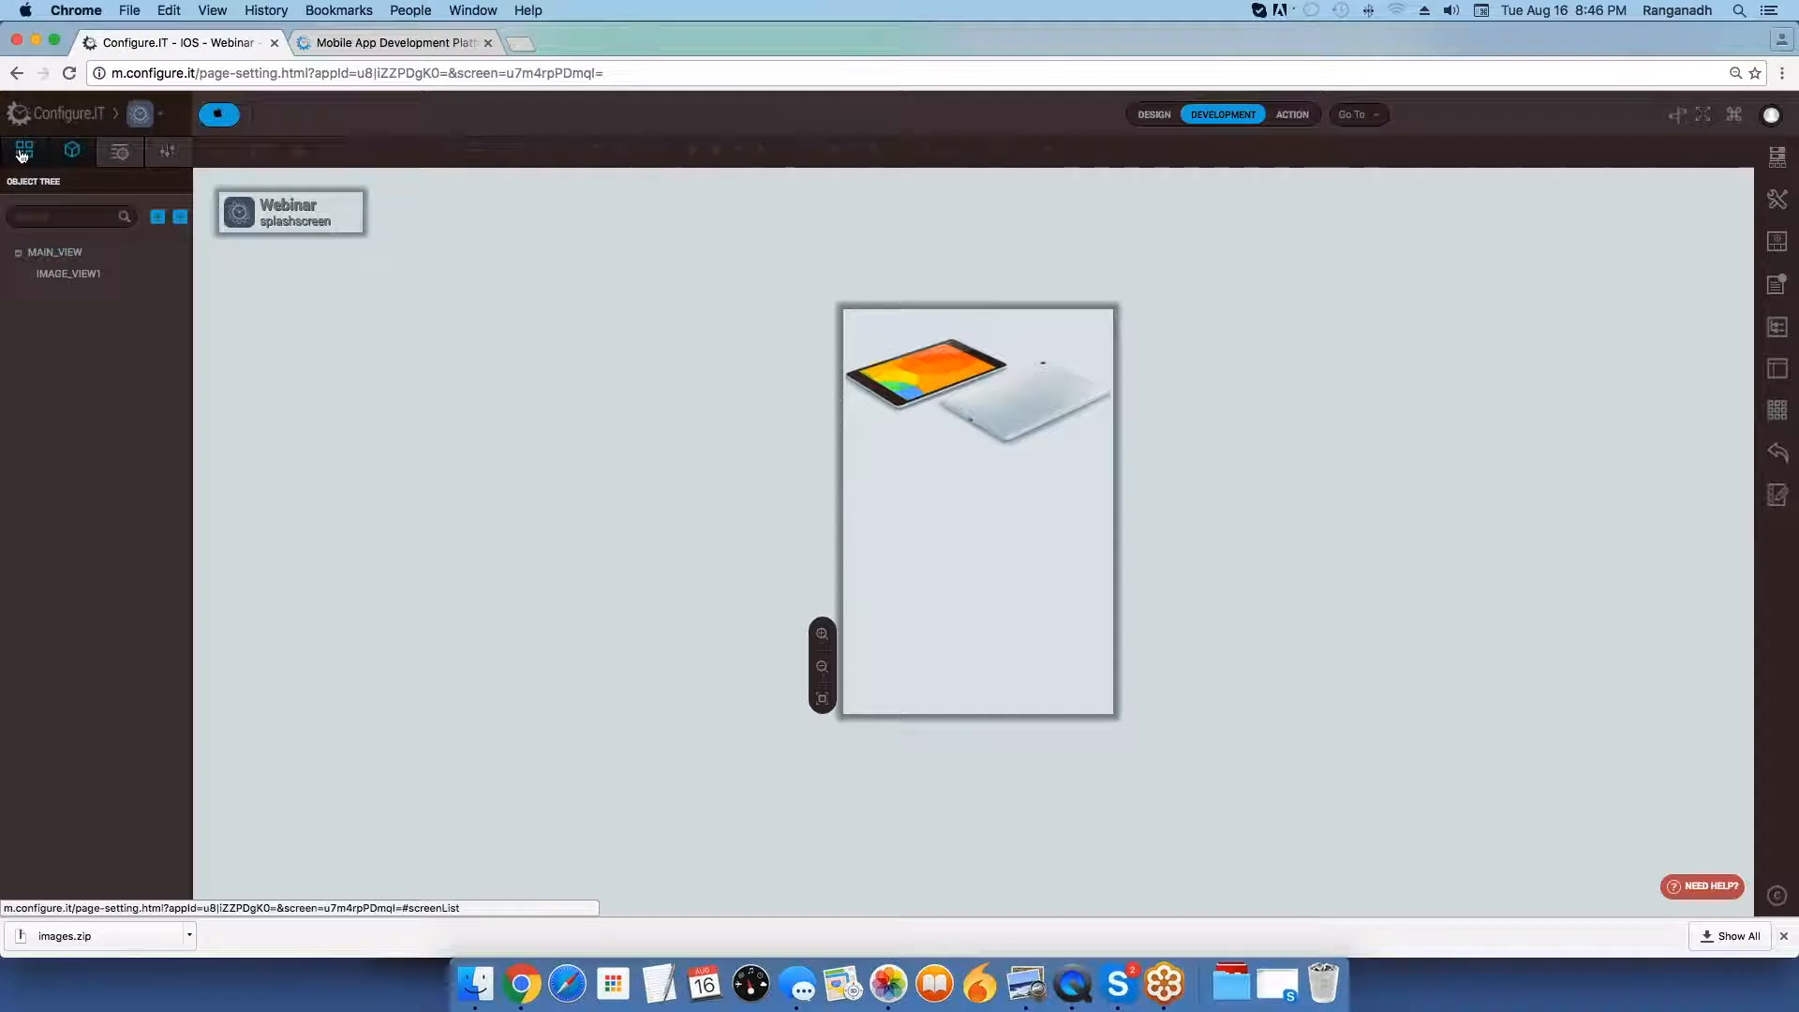
Add a new blank screen named Rightsidepanel to the project.
click(23, 153)
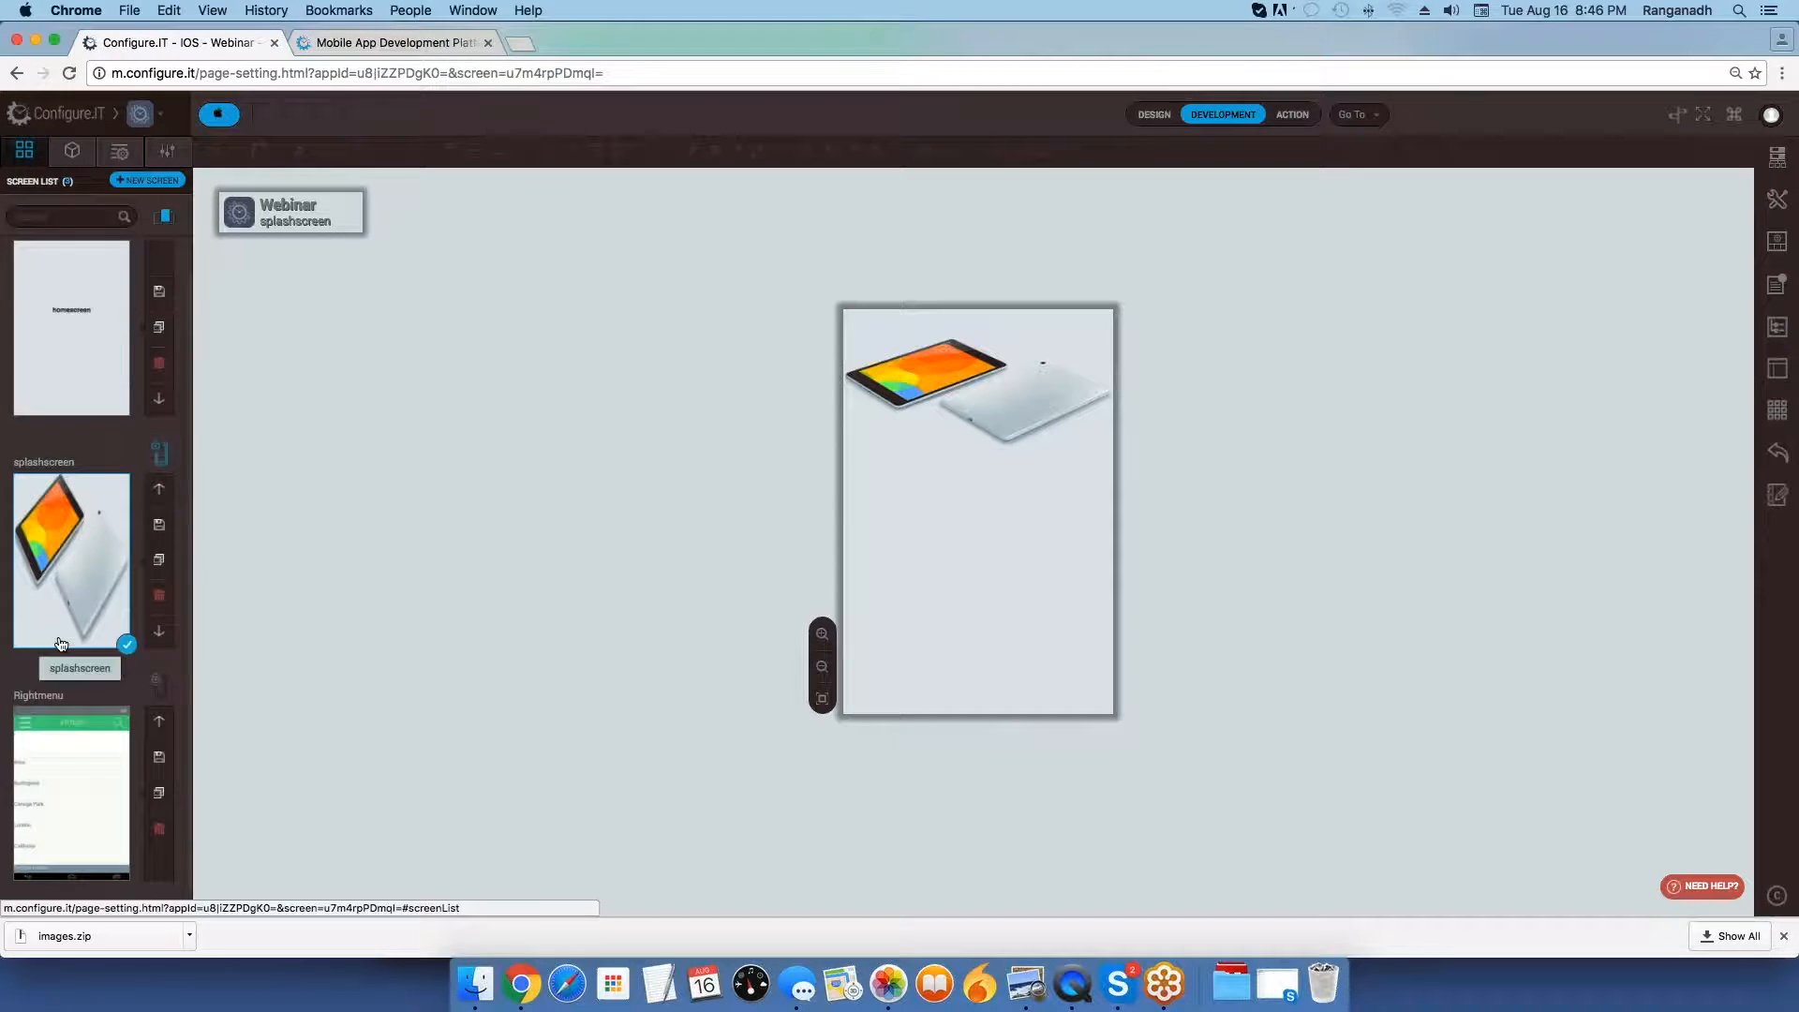
click(143, 181)
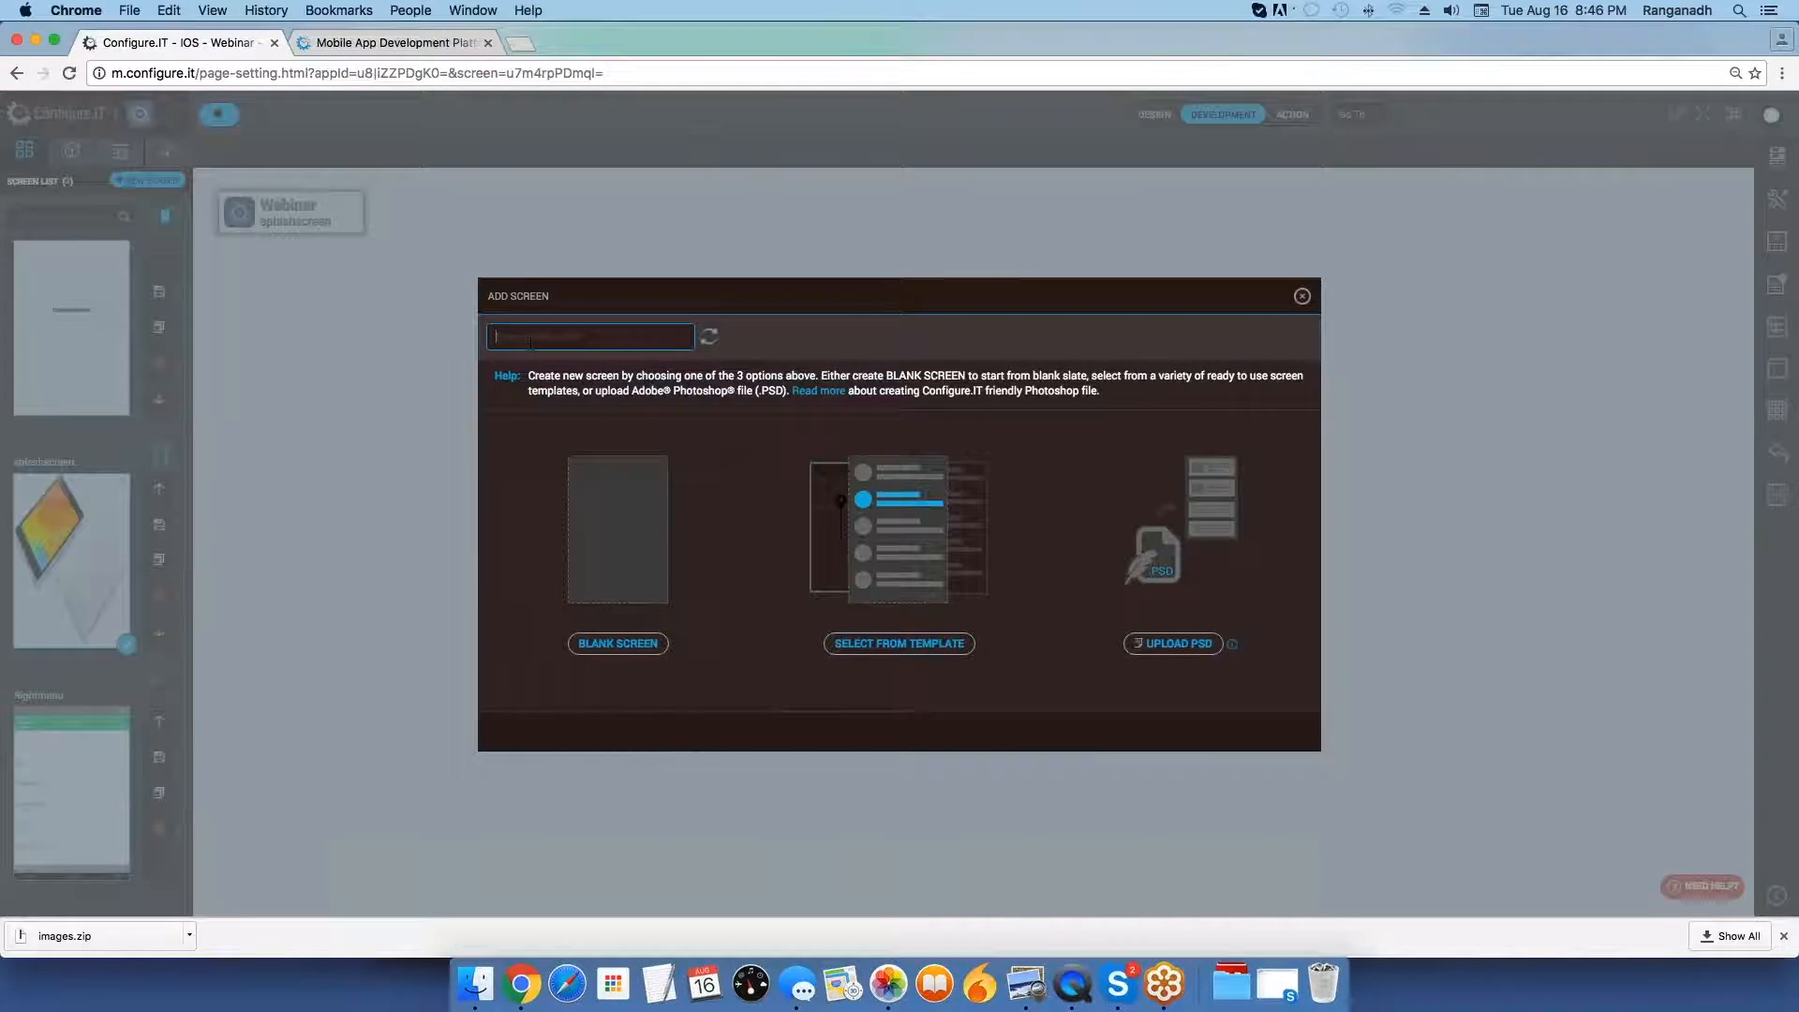
key(Return)
text(P)
text(ightside)
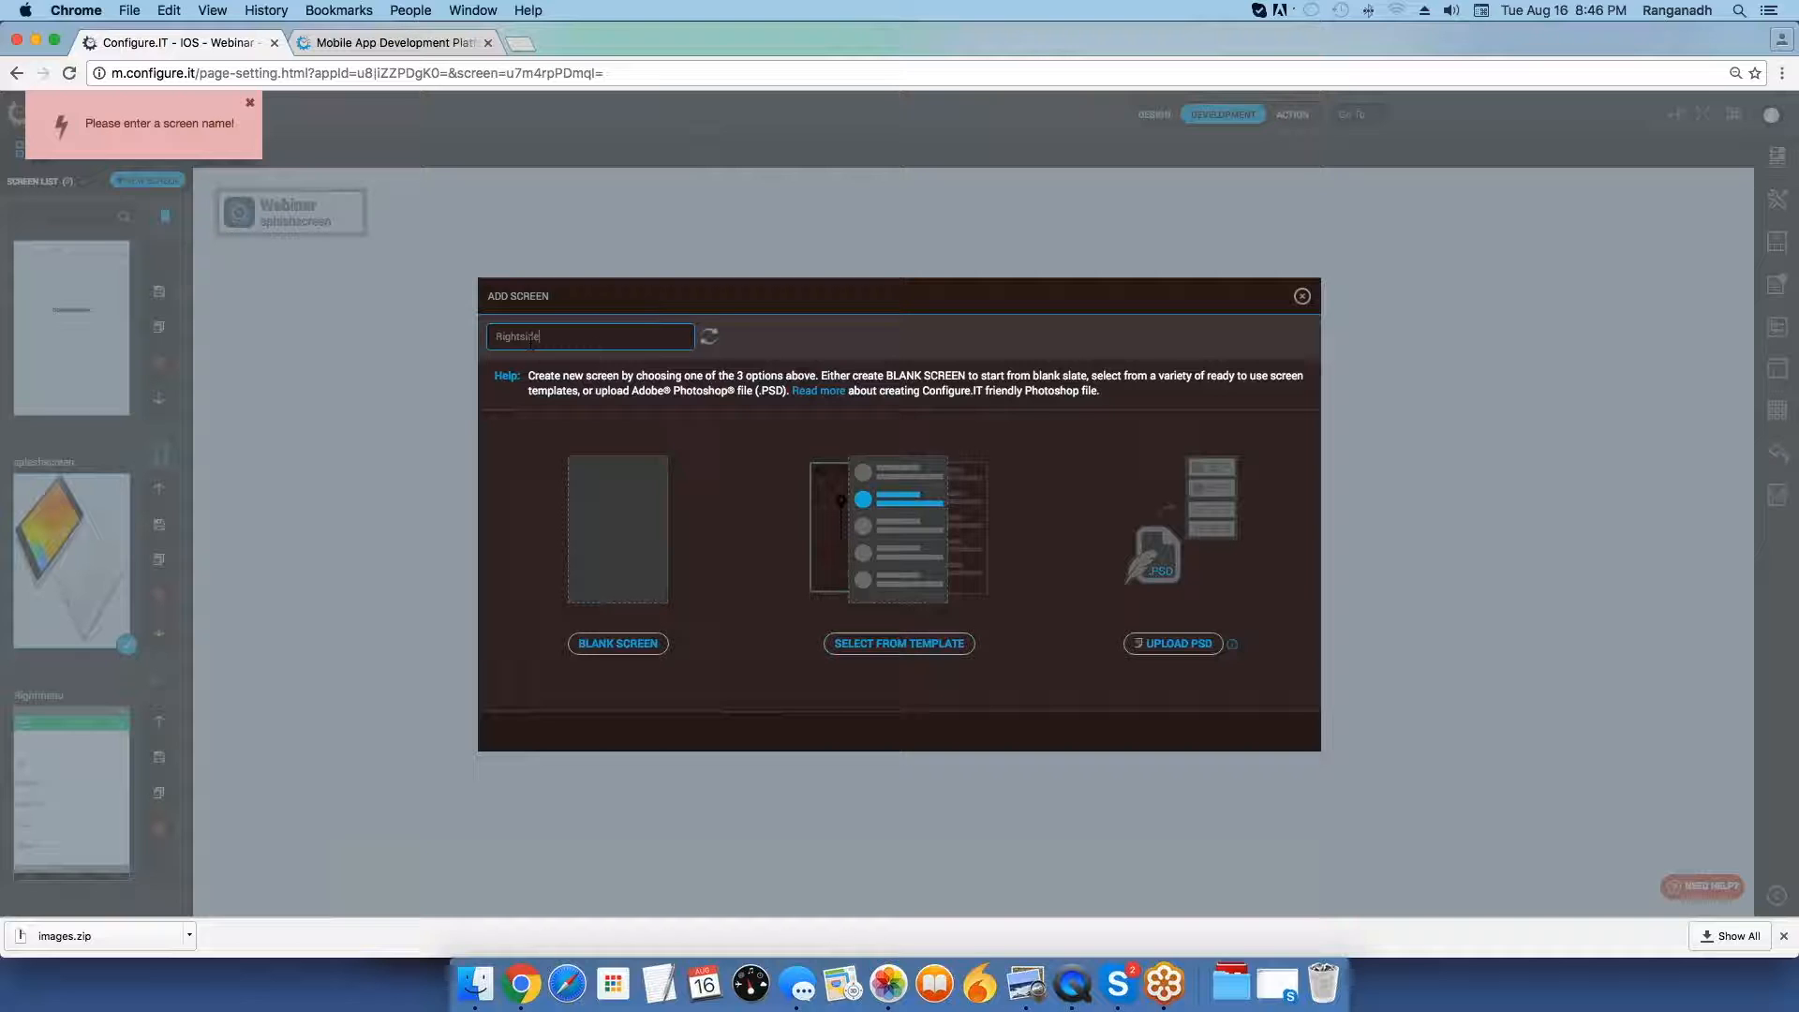
text(panel)
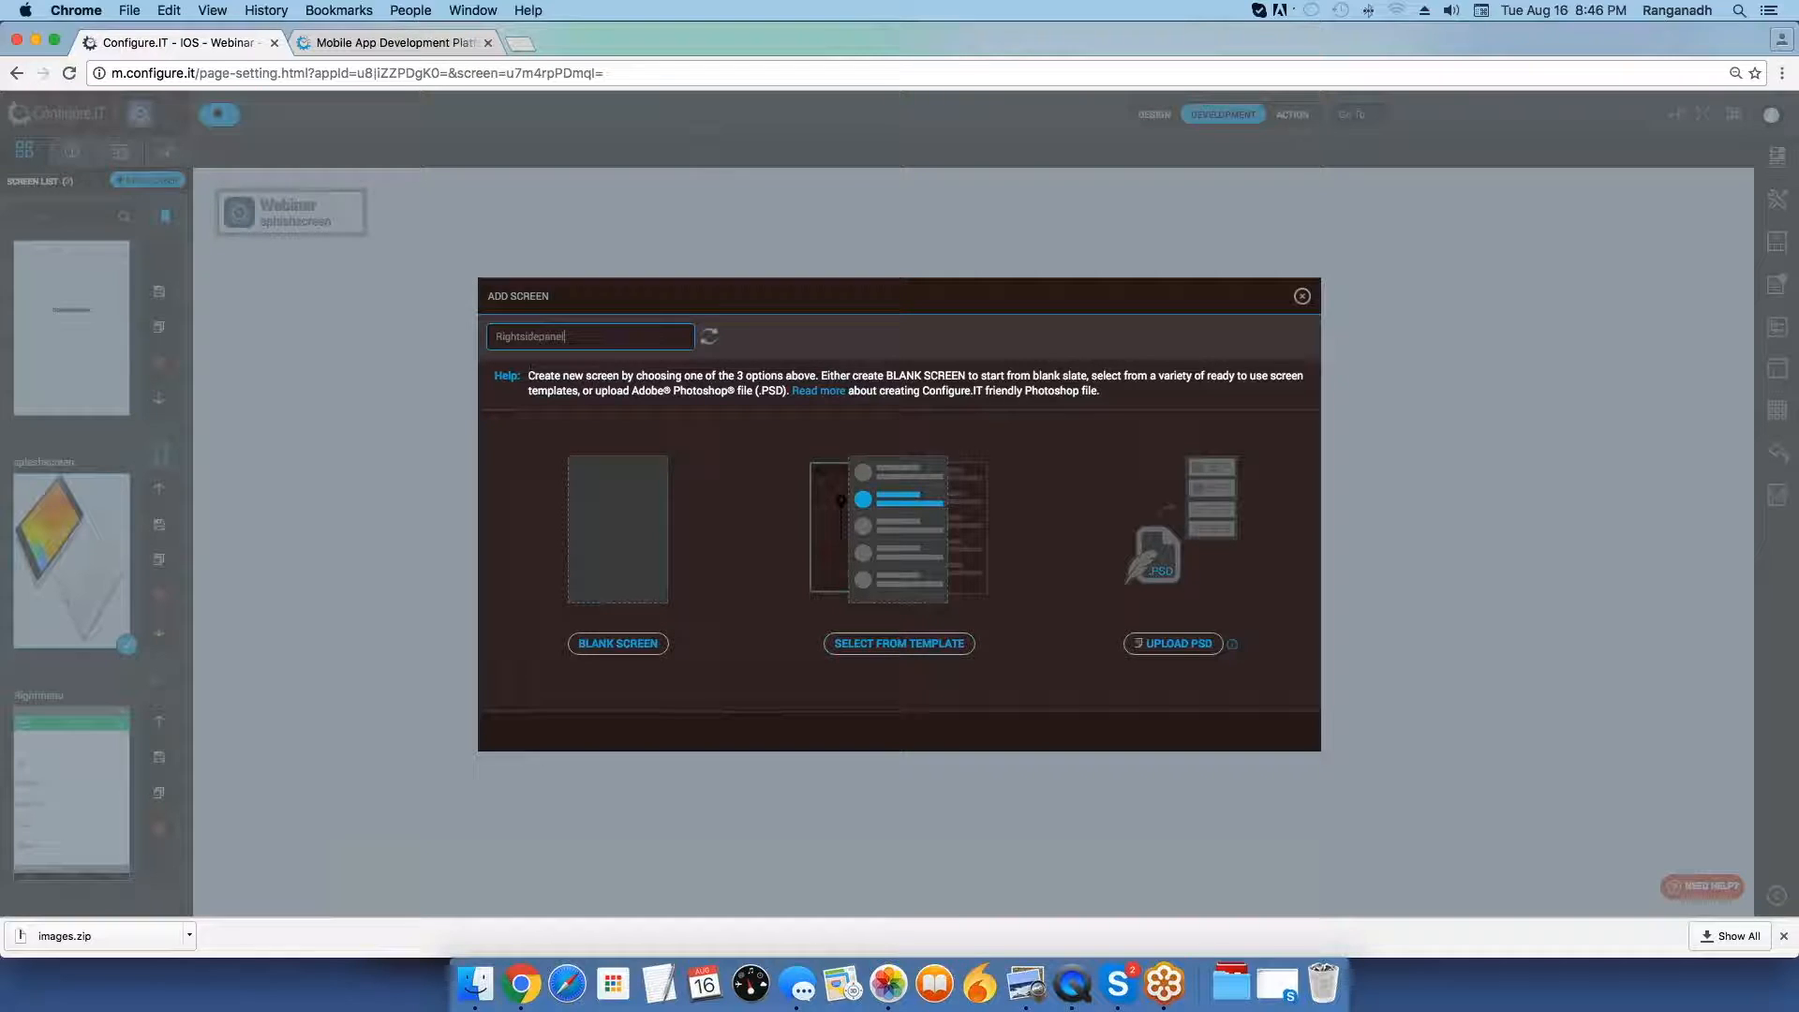
click(615, 556)
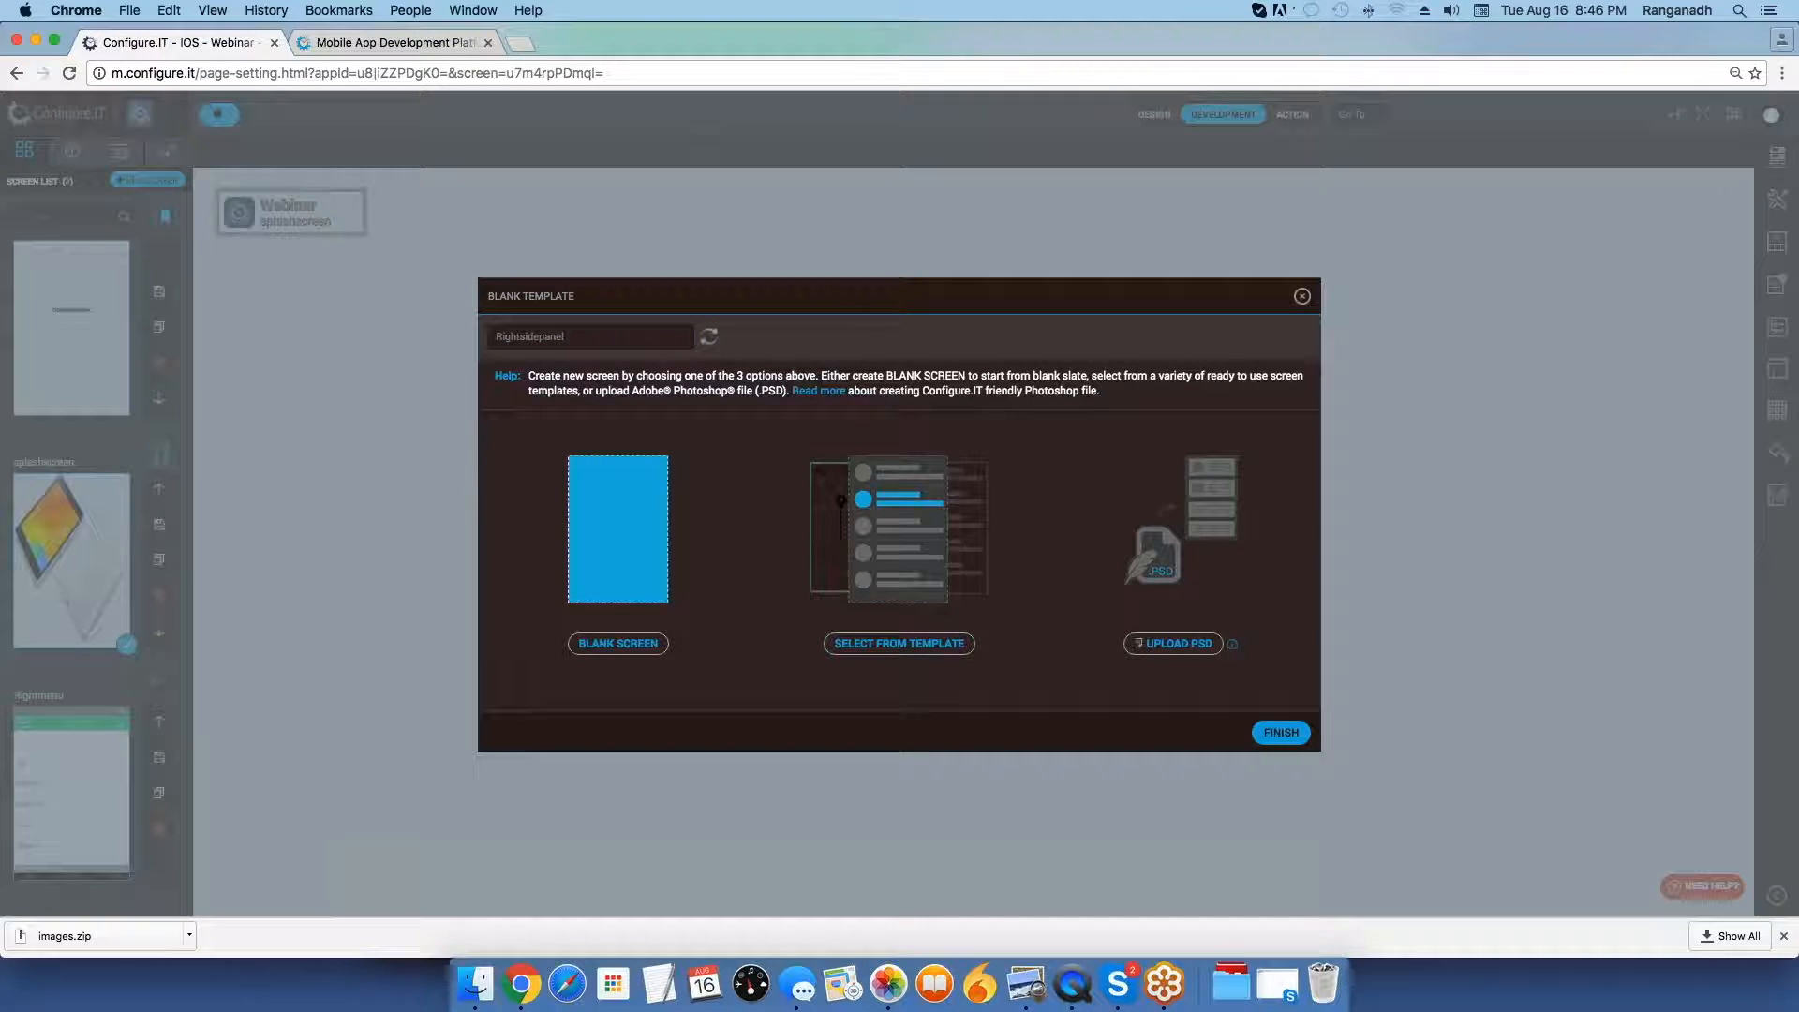
click(1289, 737)
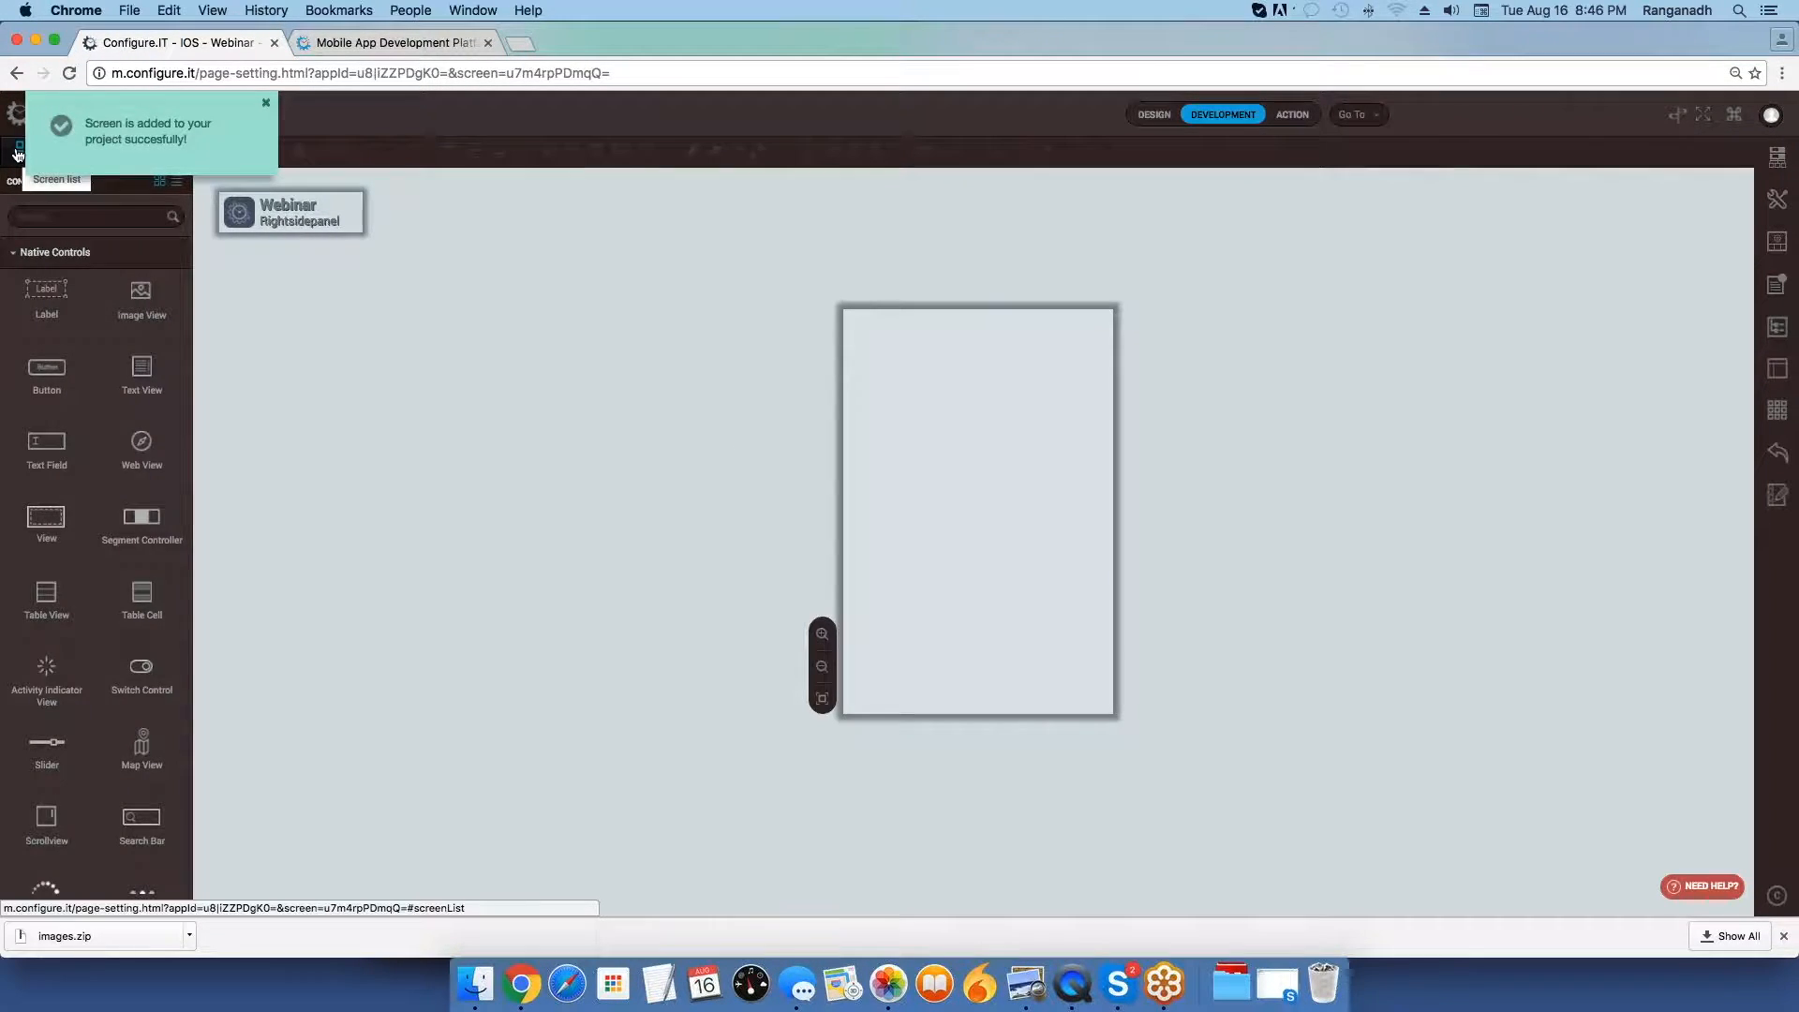
Place a label near the middle of the Rightsidepanel screen and stretch it to full width.
click(19, 151)
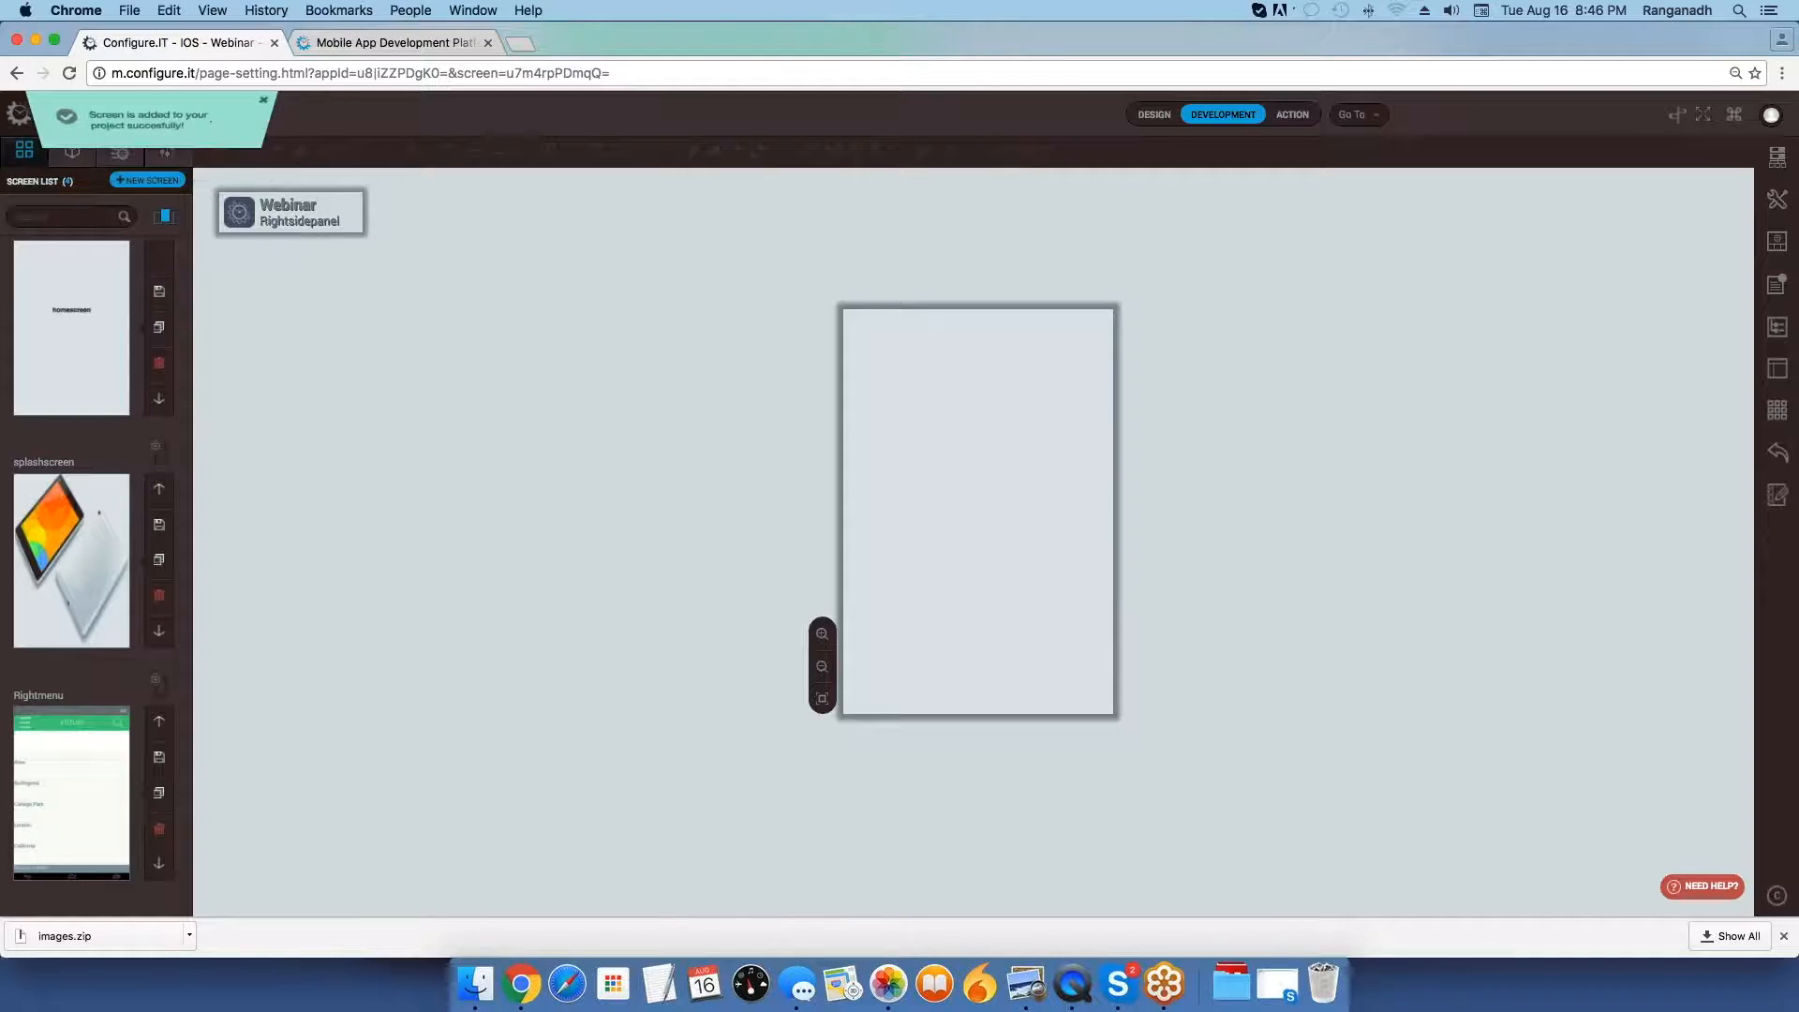
click(119, 151)
drag(73, 293, 943, 466)
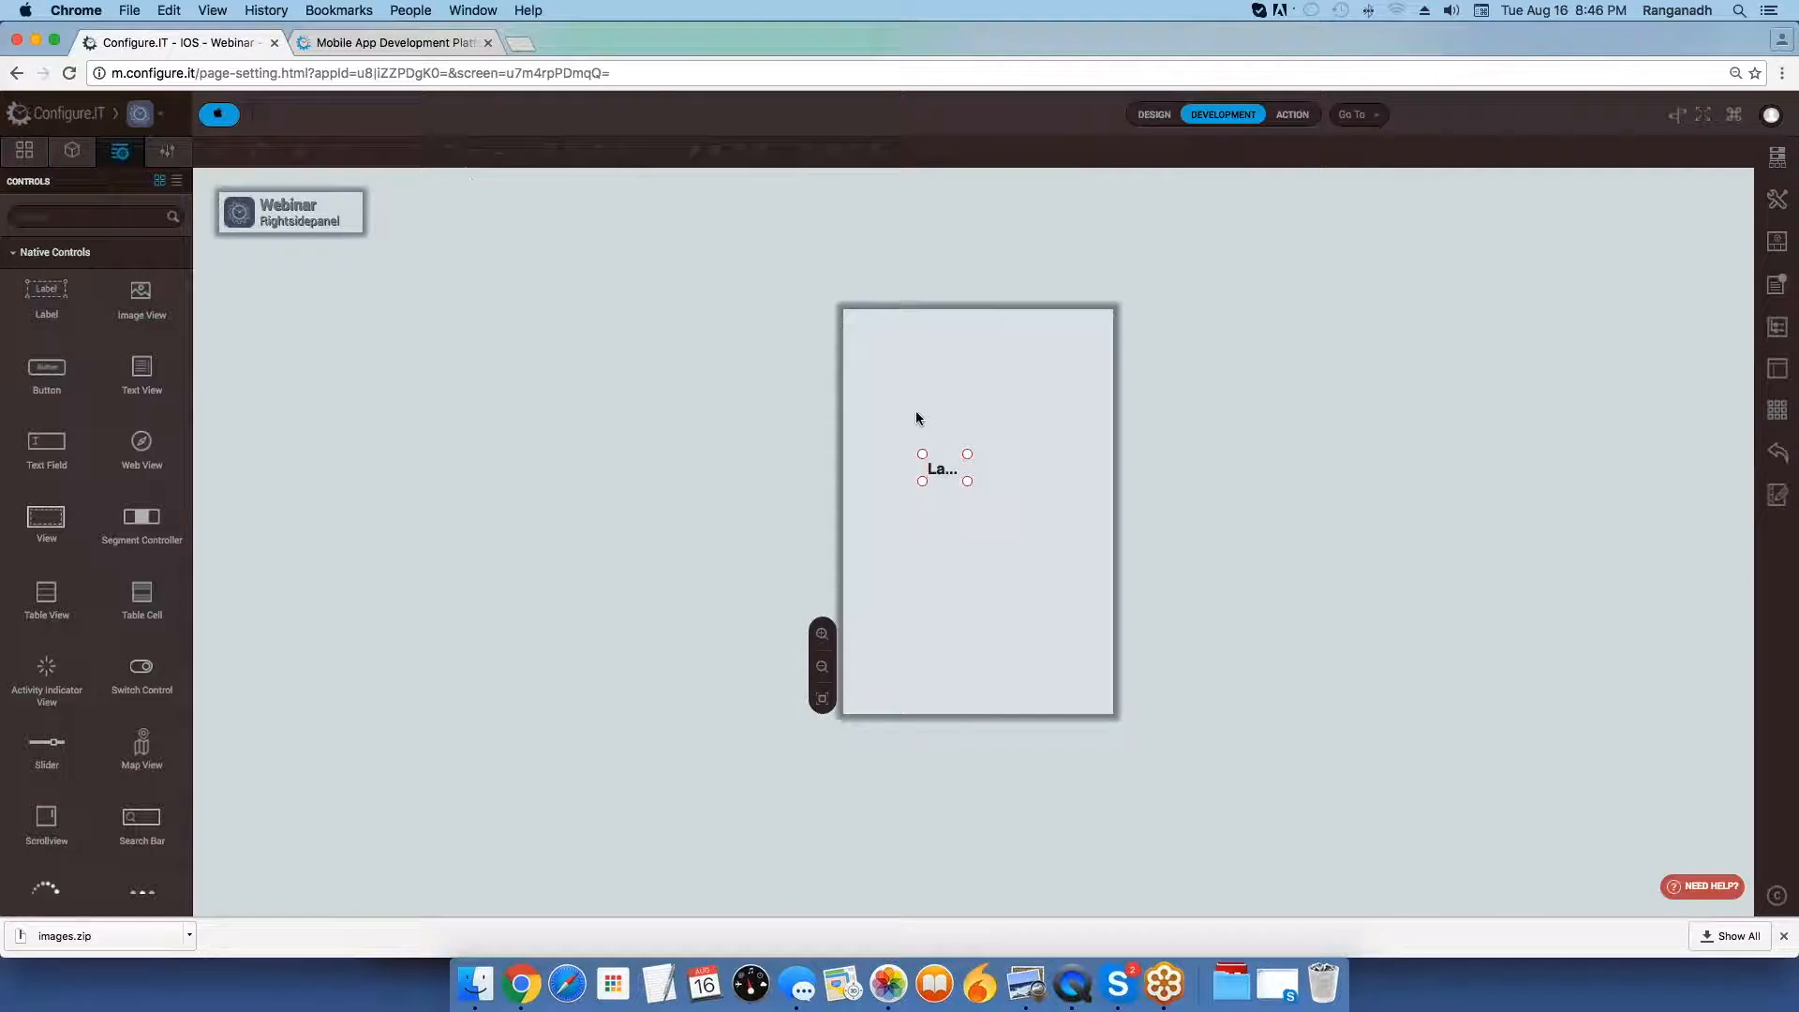
click(956, 459)
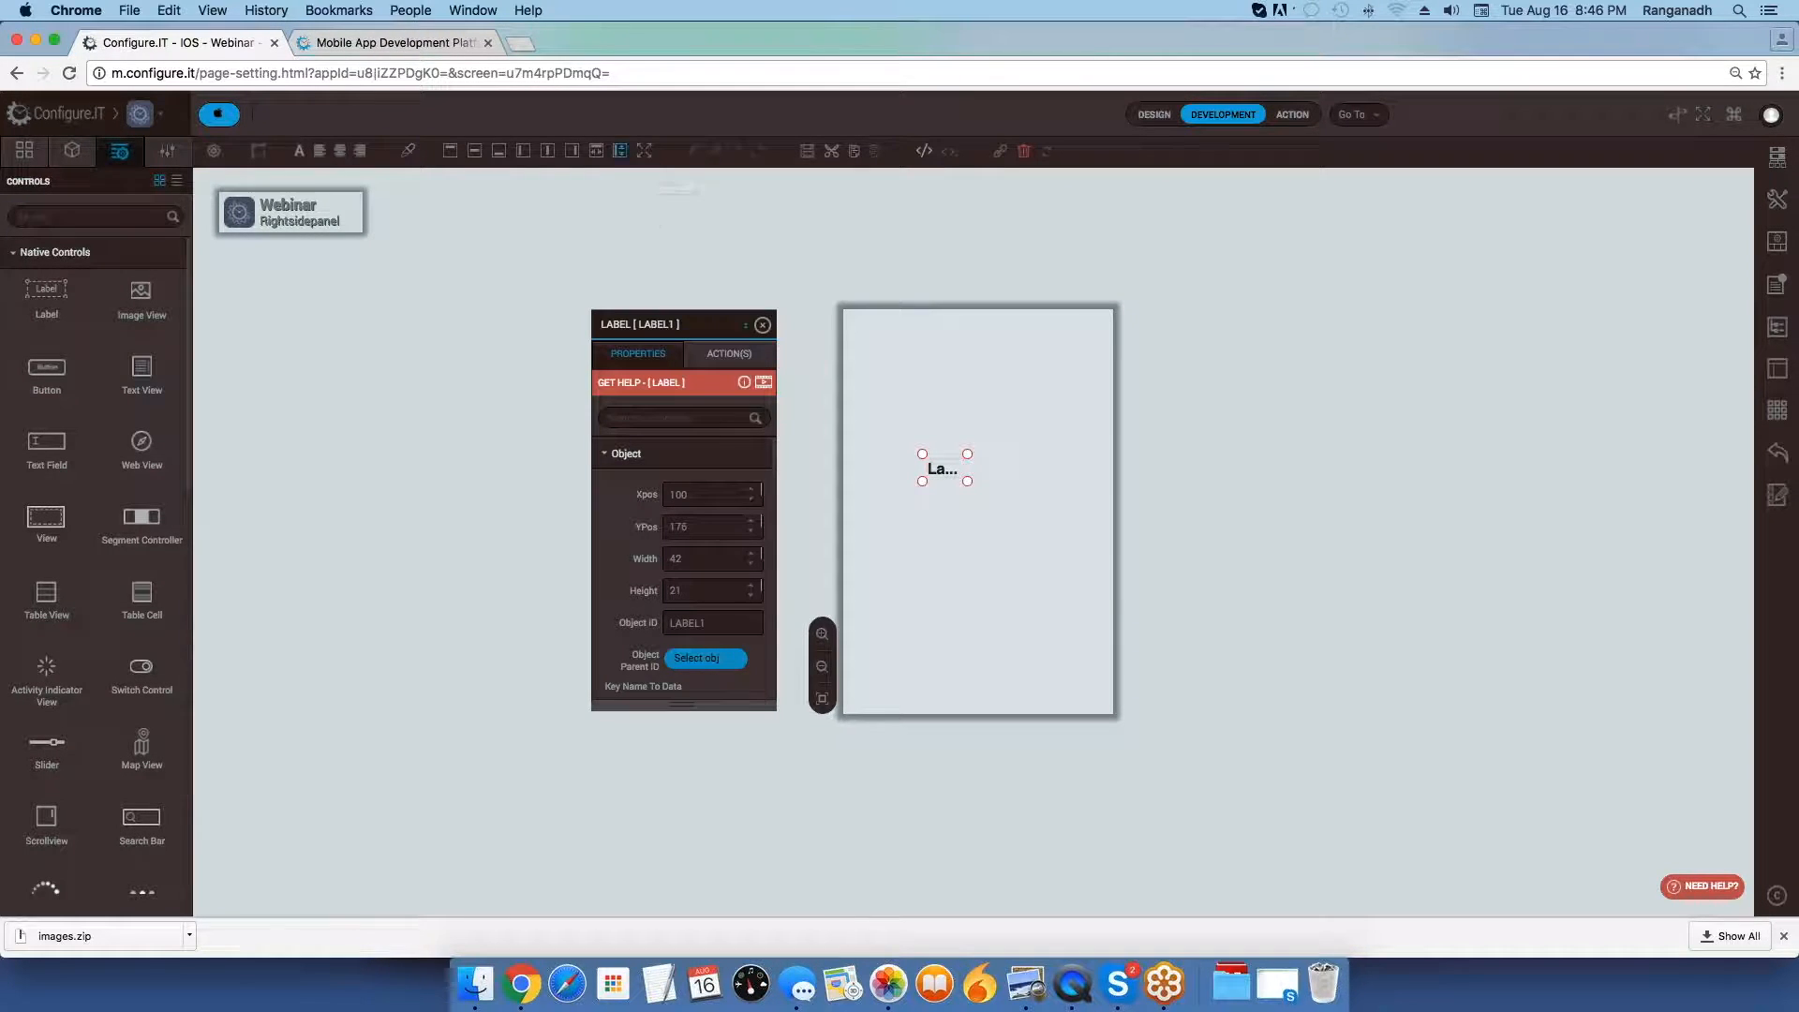
click(619, 151)
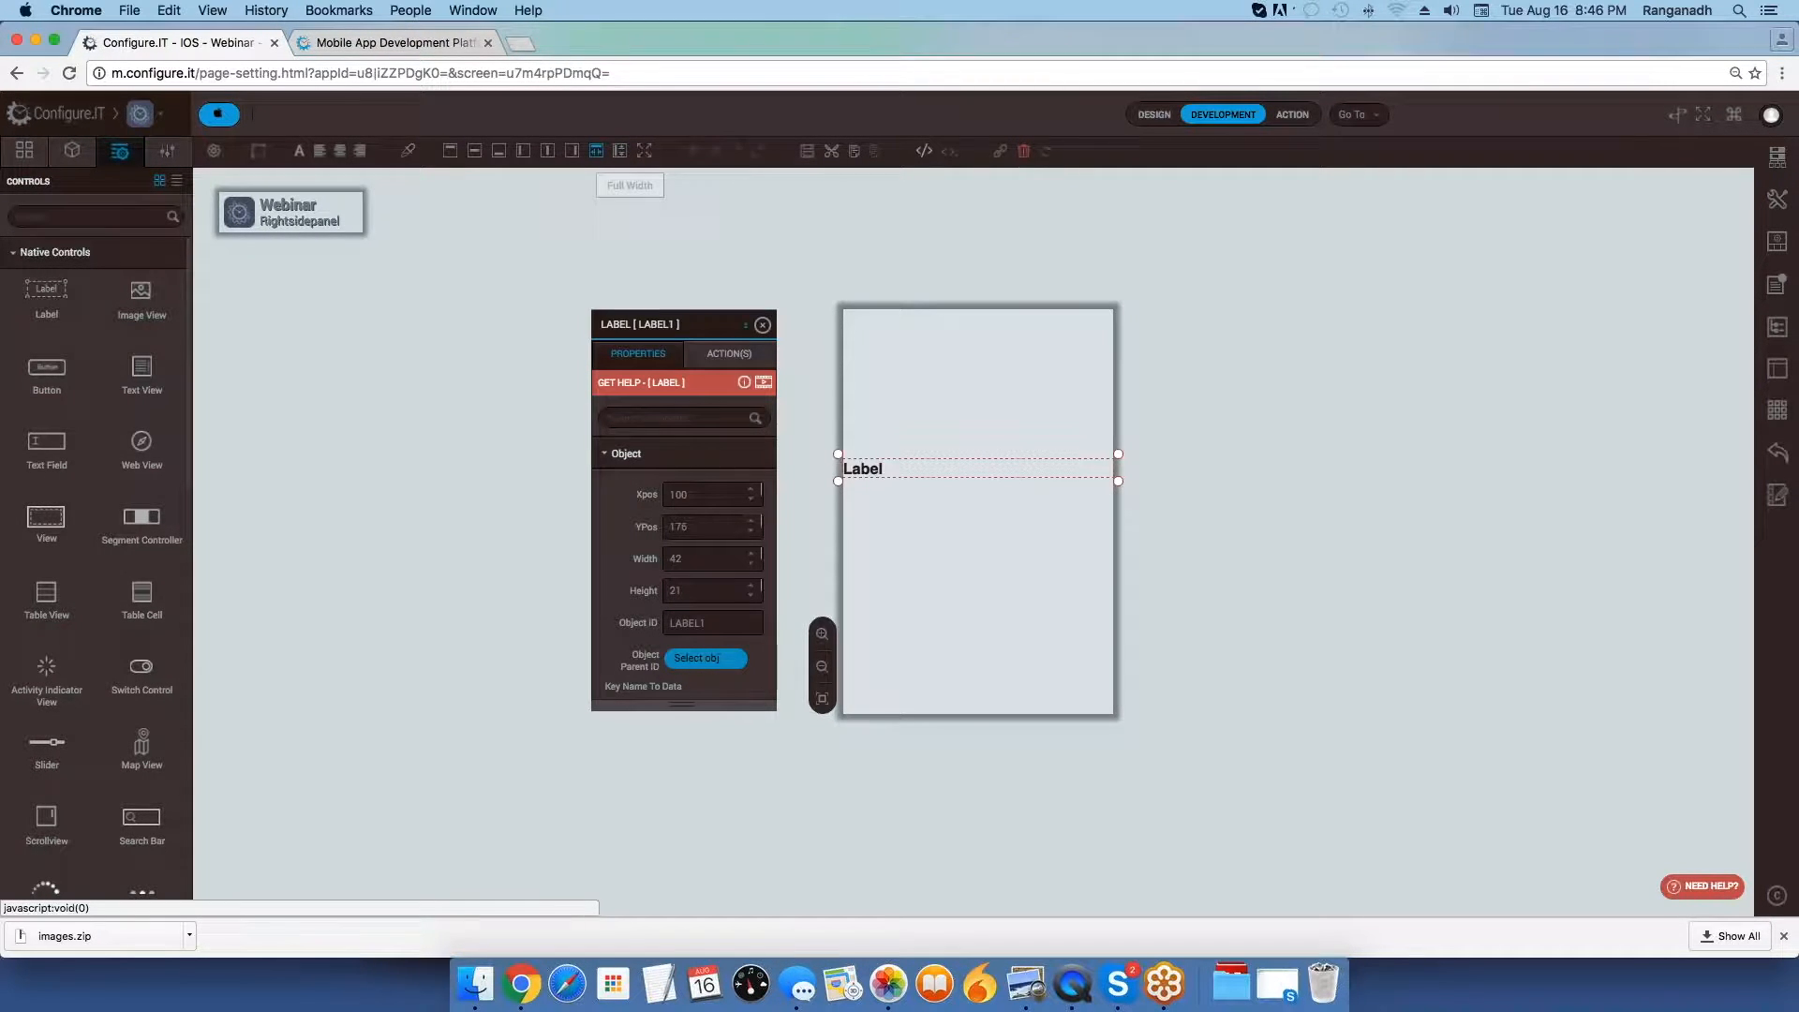
Set the label's text to Country with center alignment and close its properties.
scroll(684, 562, down, 3)
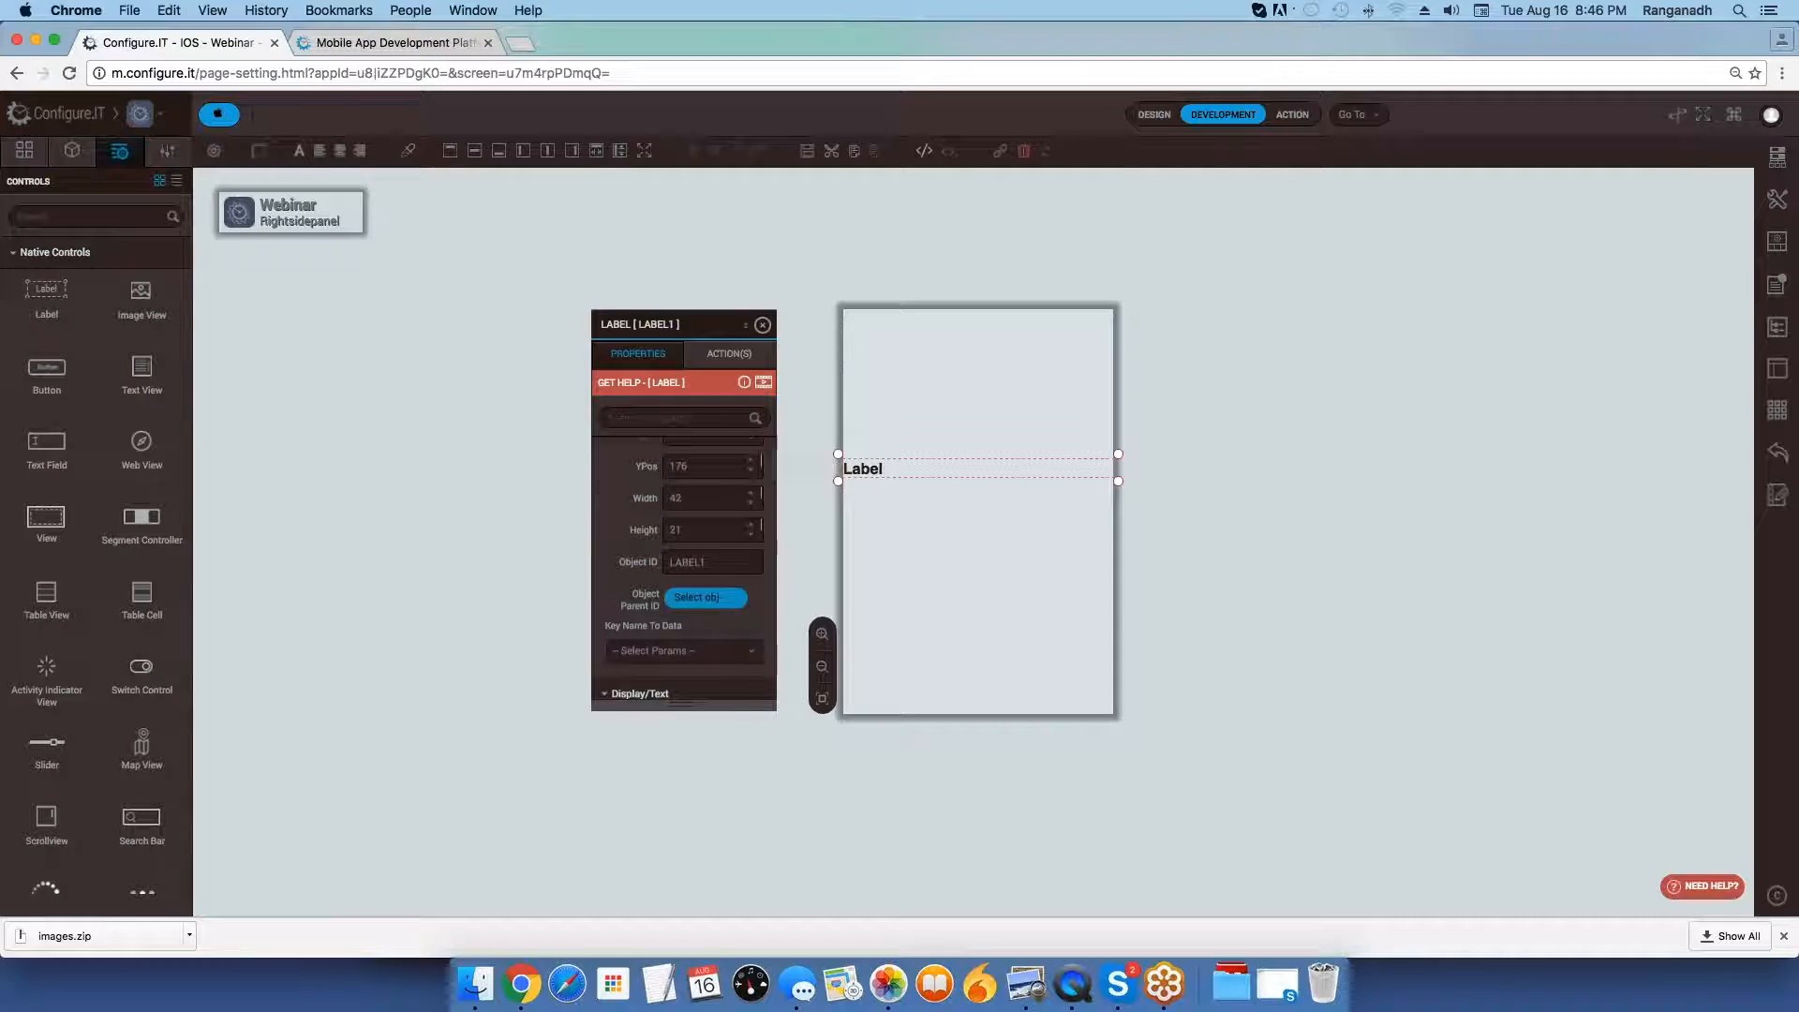
drag(698, 674, 618, 674)
text(Country)
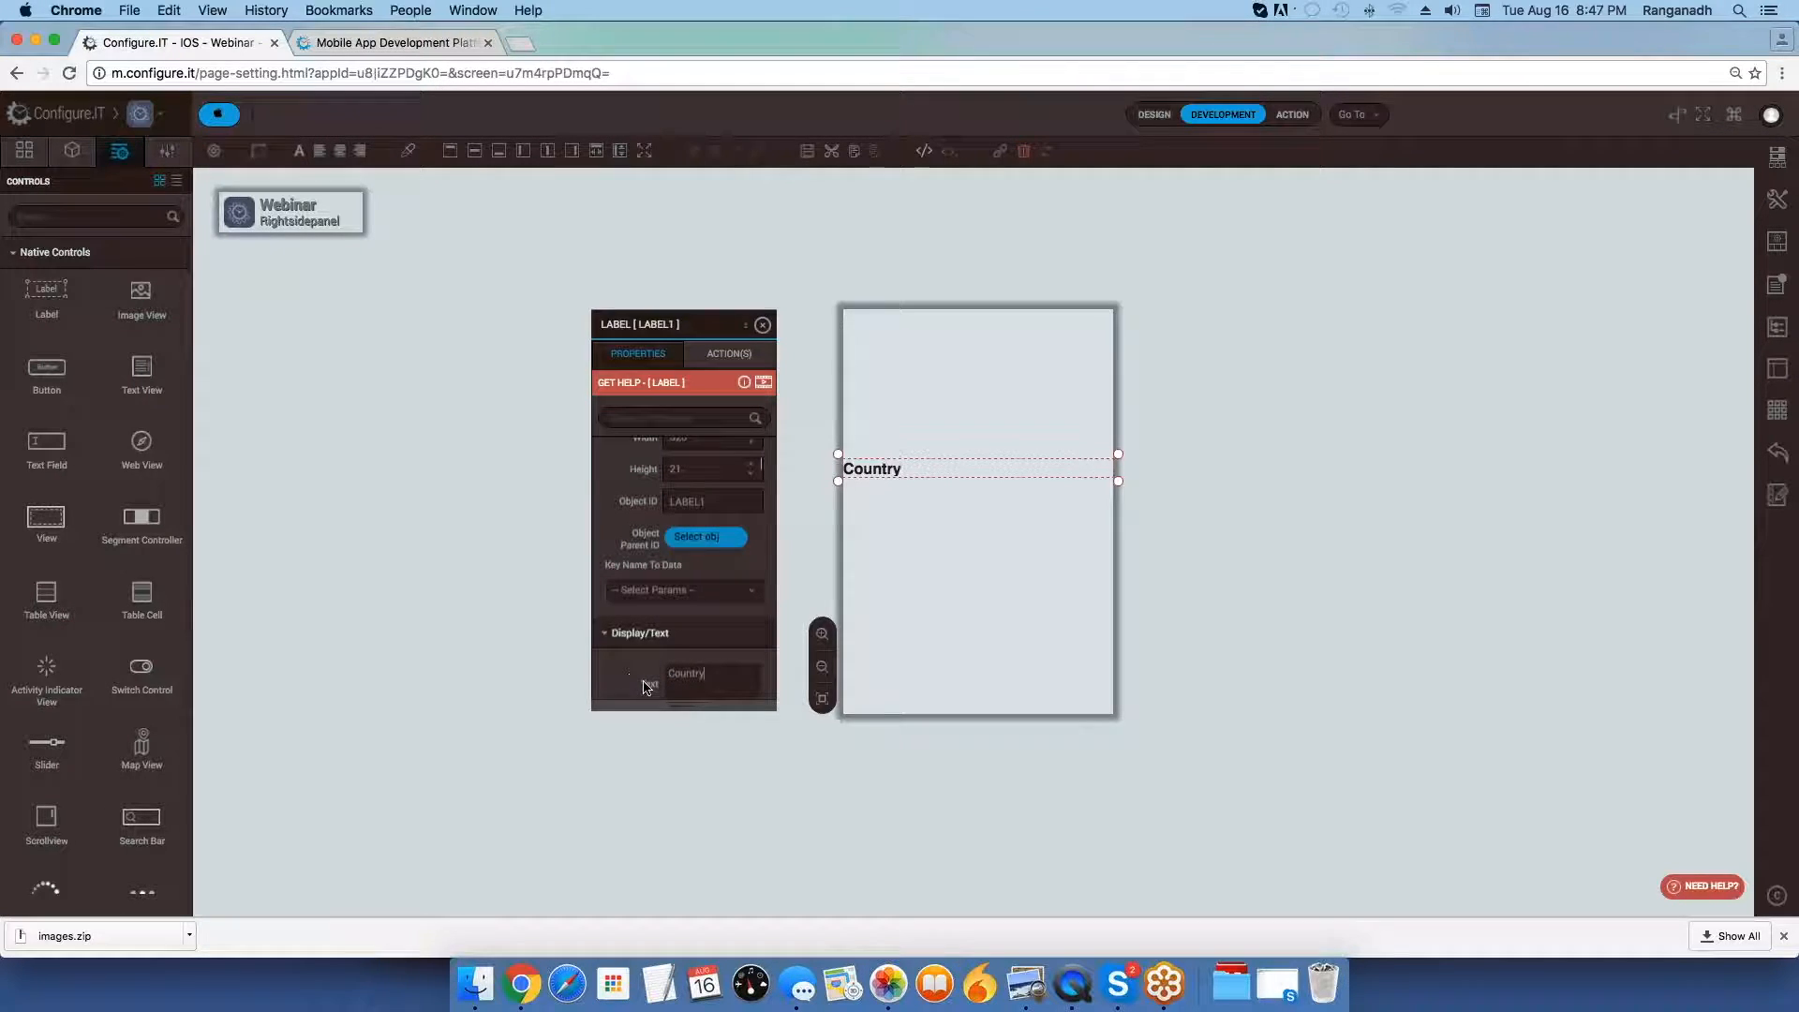
scroll(645, 687, down, 5)
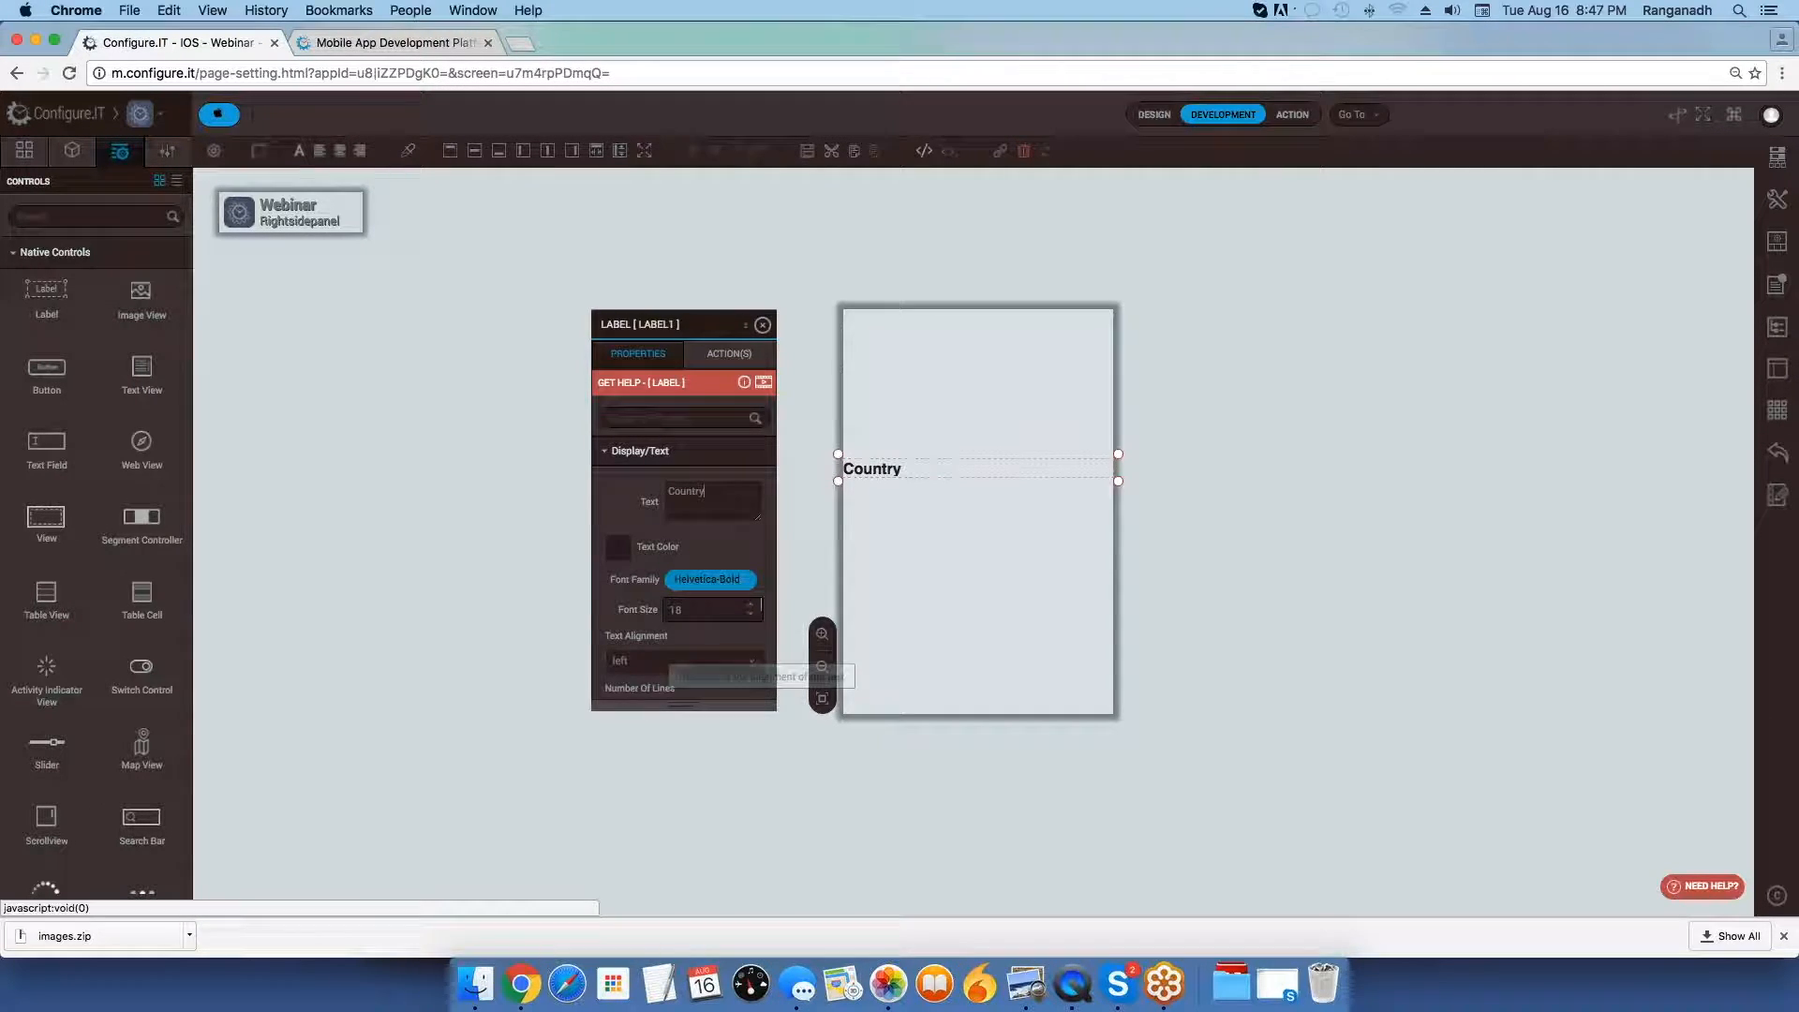
click(661, 660)
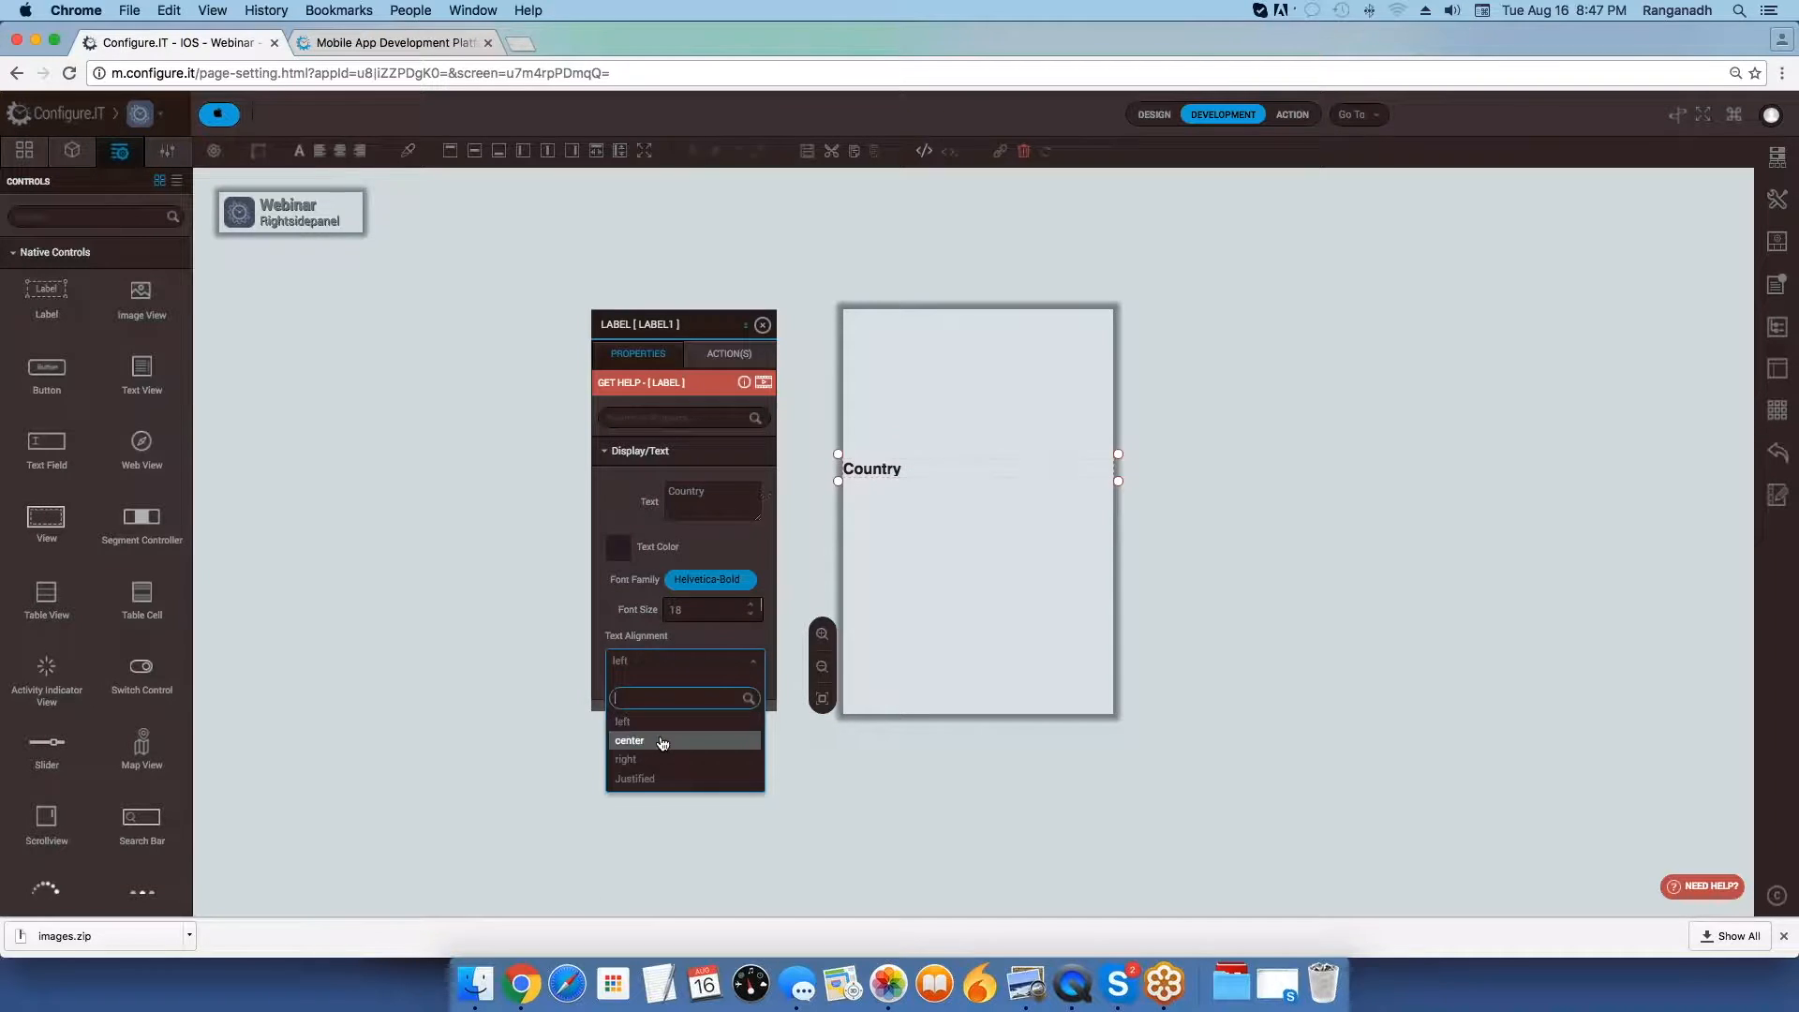
click(661, 742)
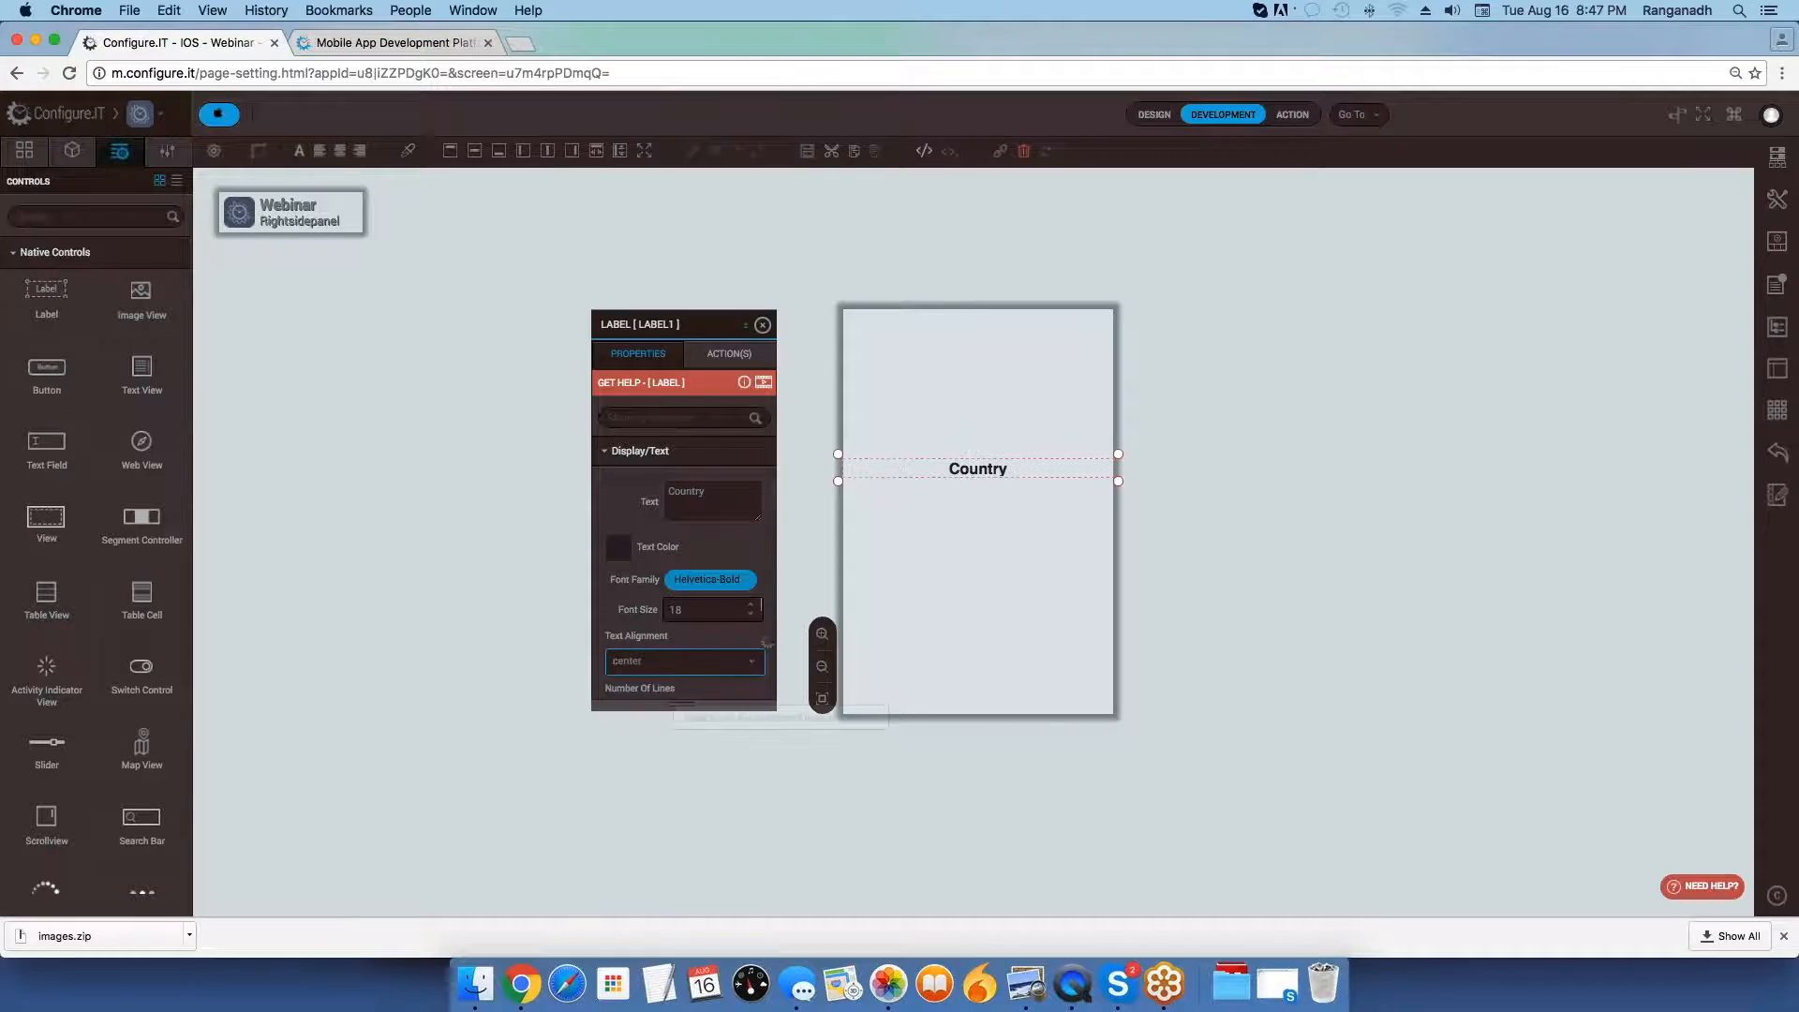
click(764, 326)
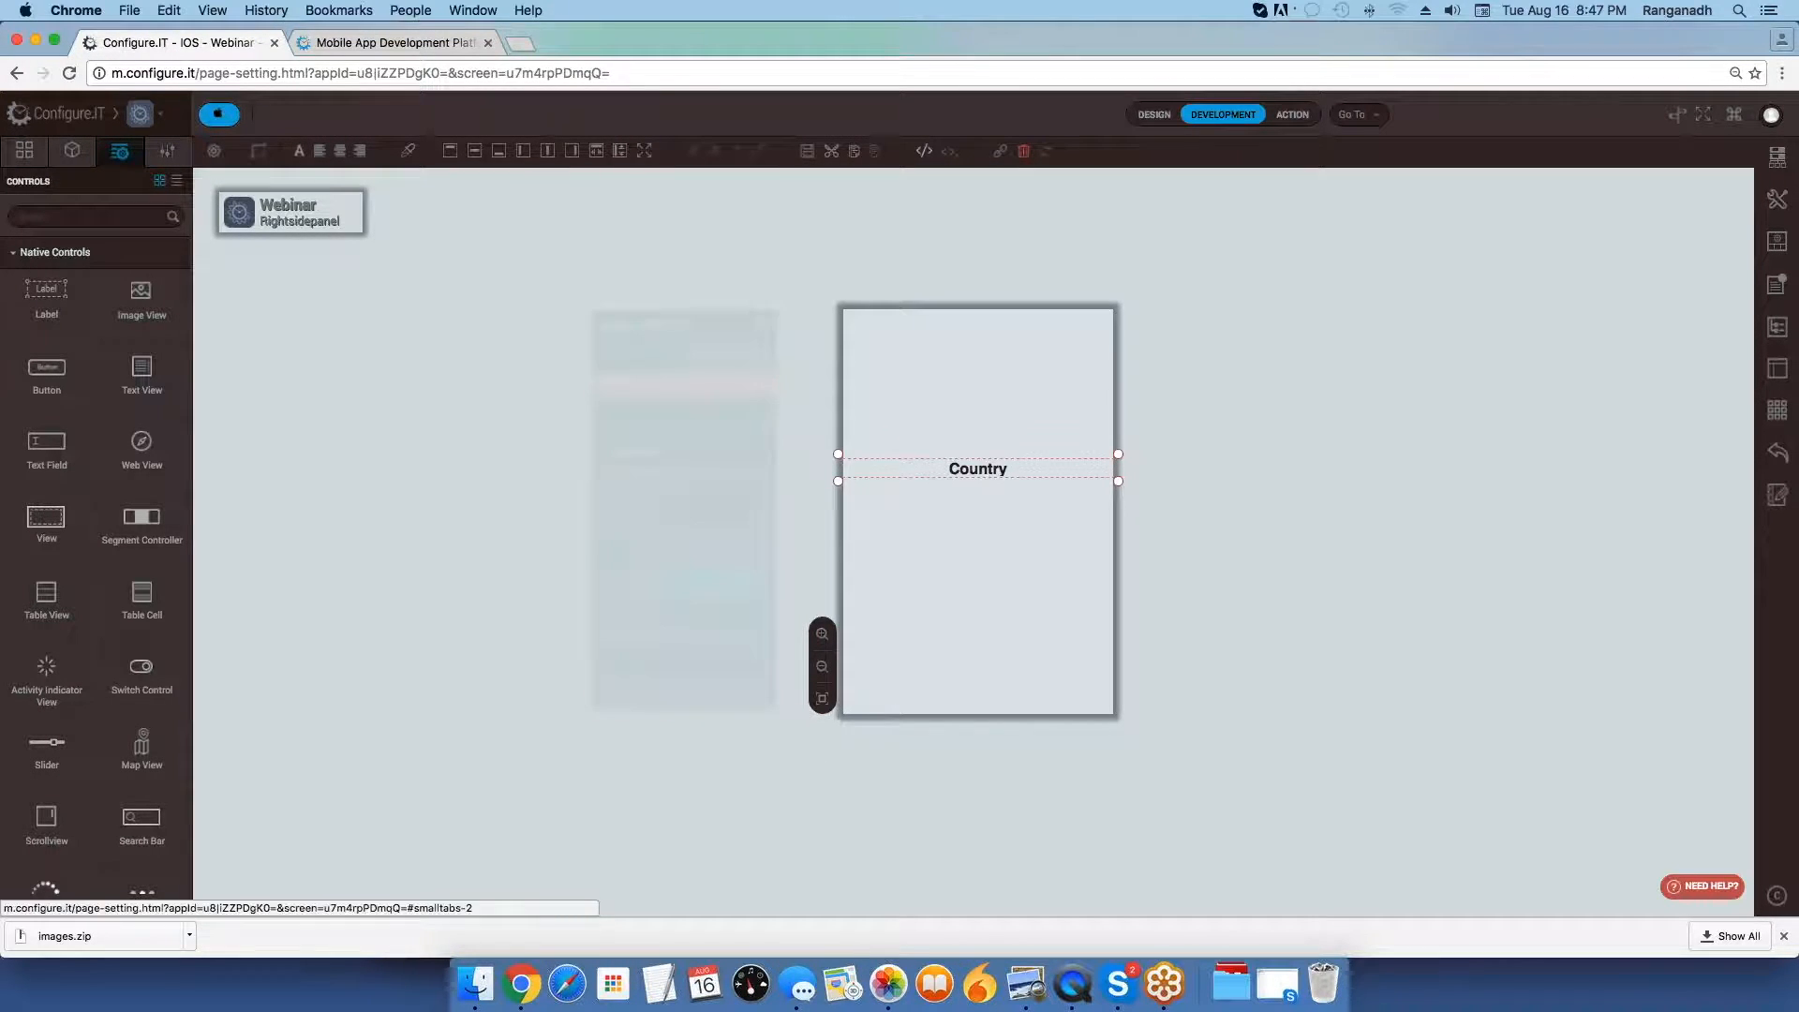
Open the Rightmenu screen and bring up the available action events of tableview_friends_list.
click(29, 164)
scroll(70, 573, down, 5)
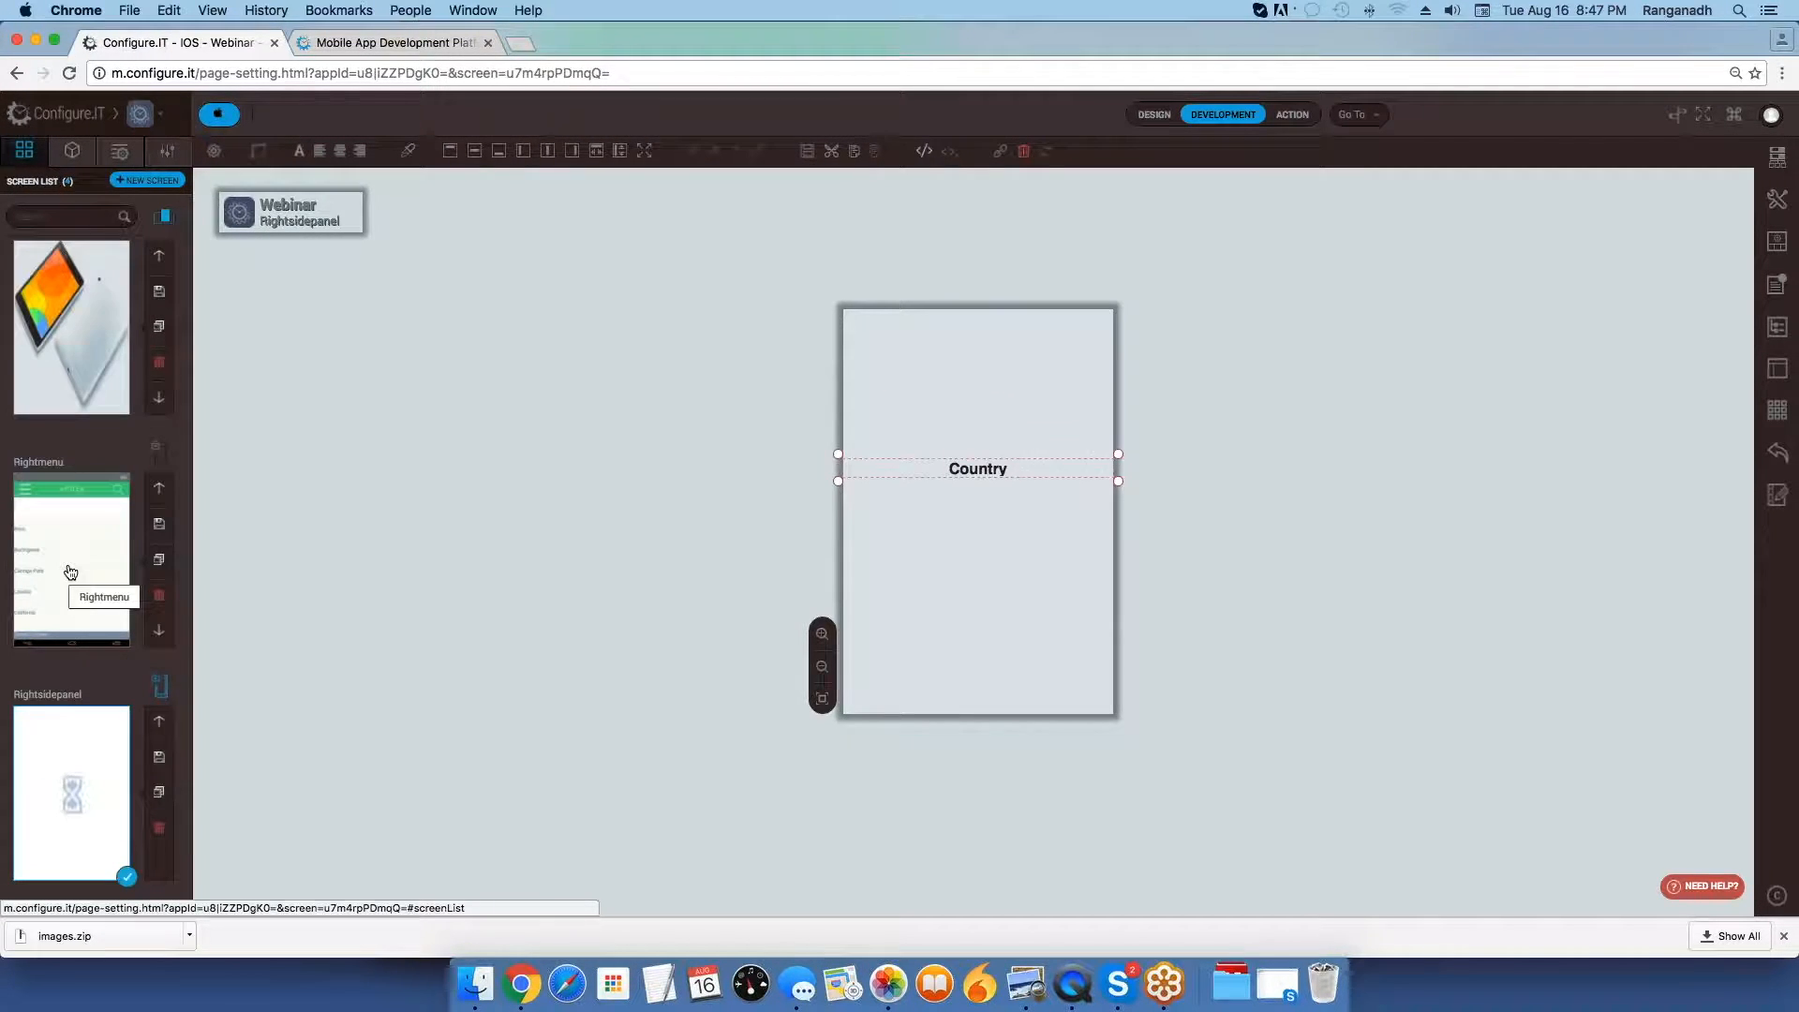
click(71, 573)
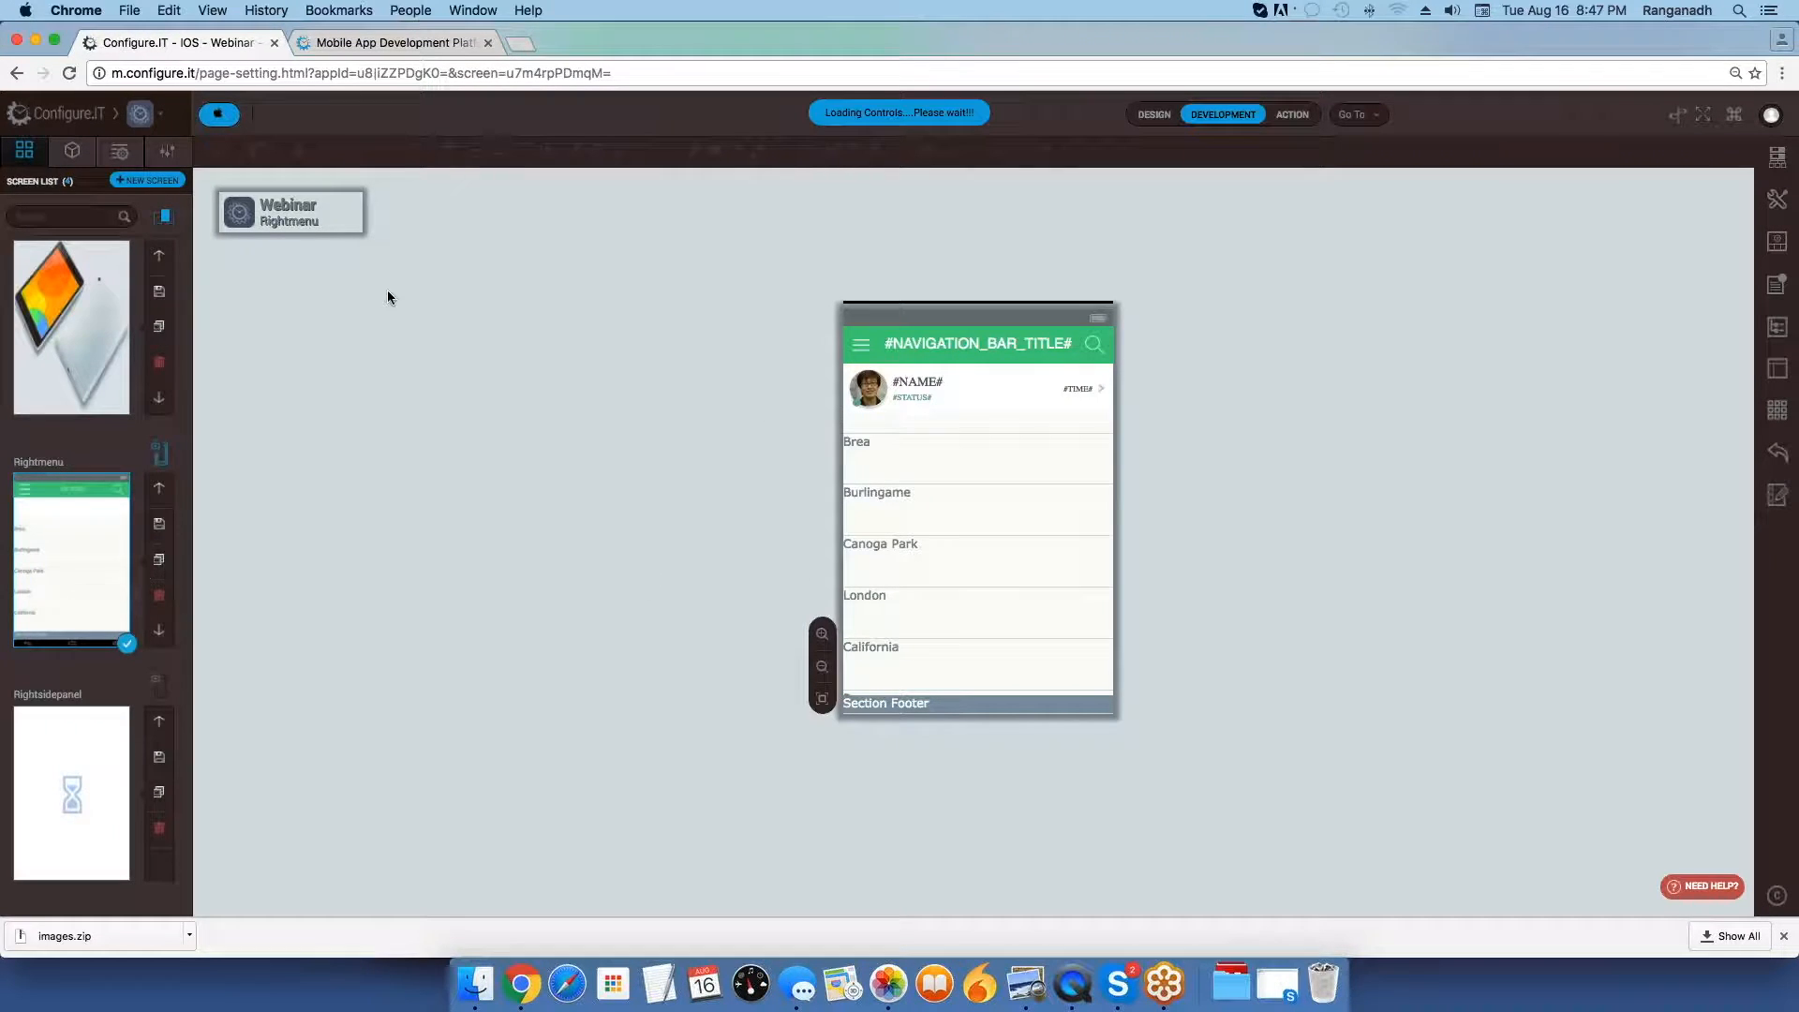
click(73, 154)
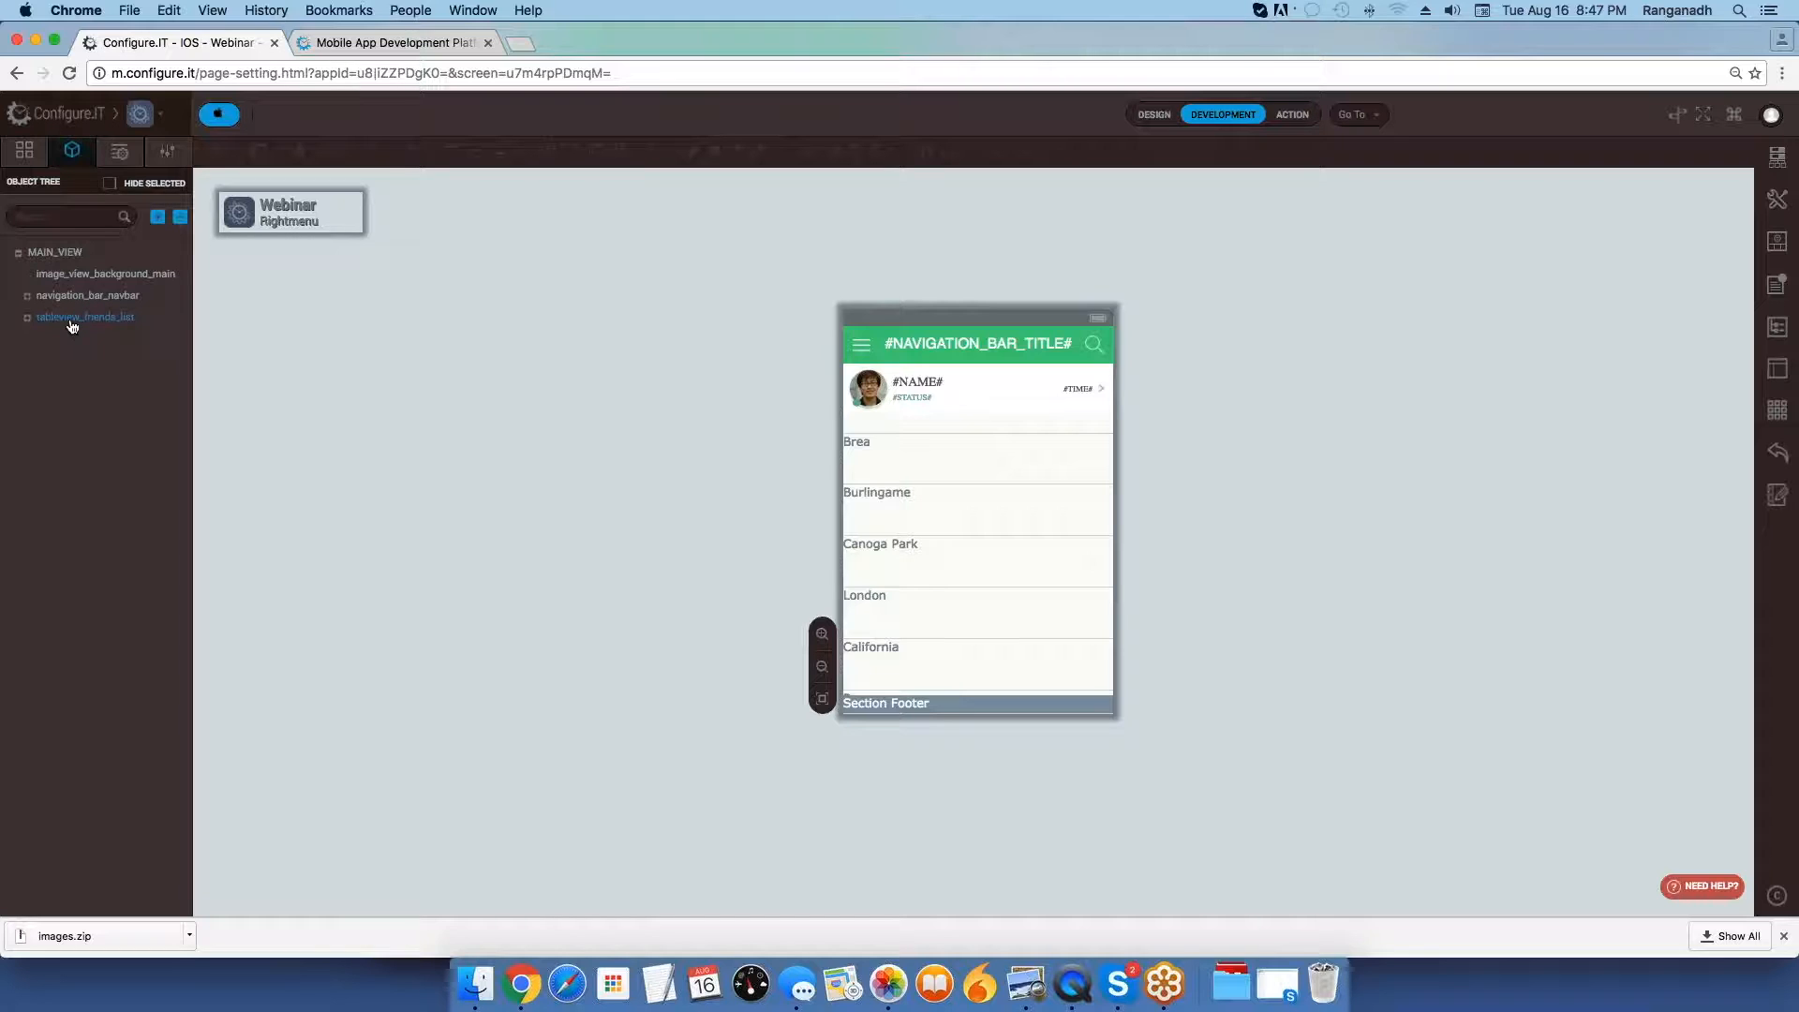
click(111, 328)
click(66, 320)
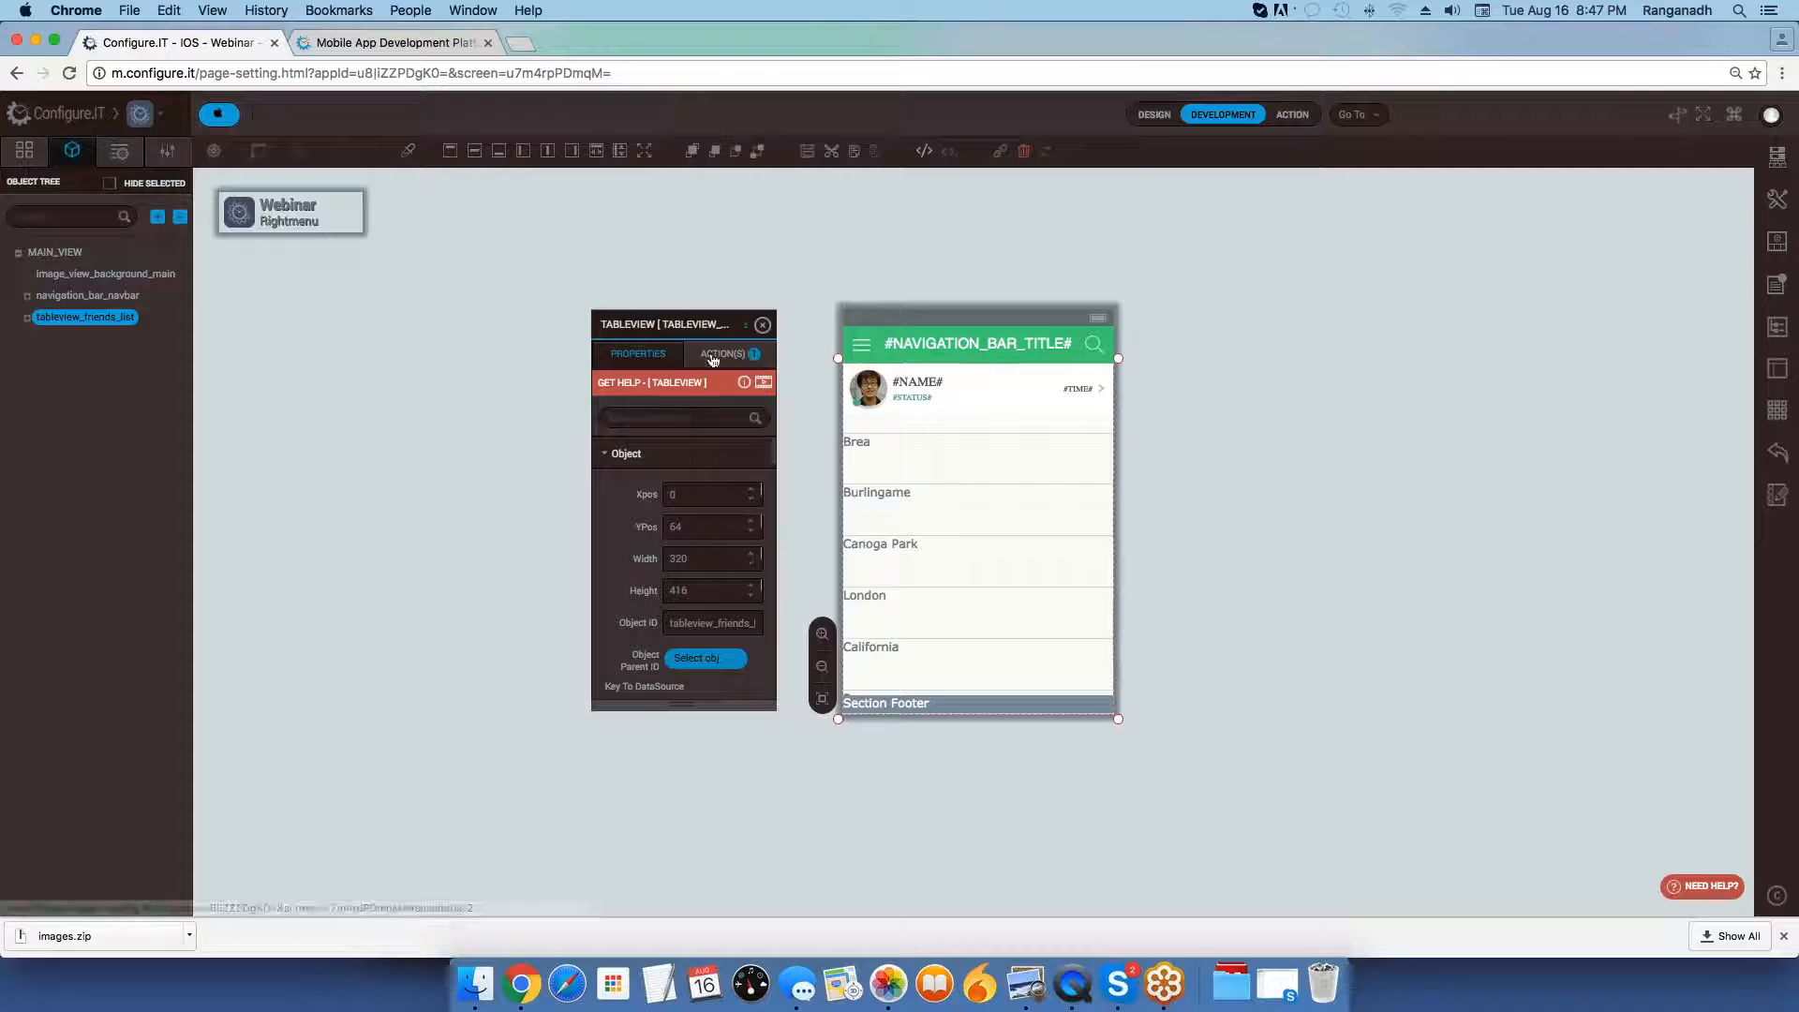
click(712, 356)
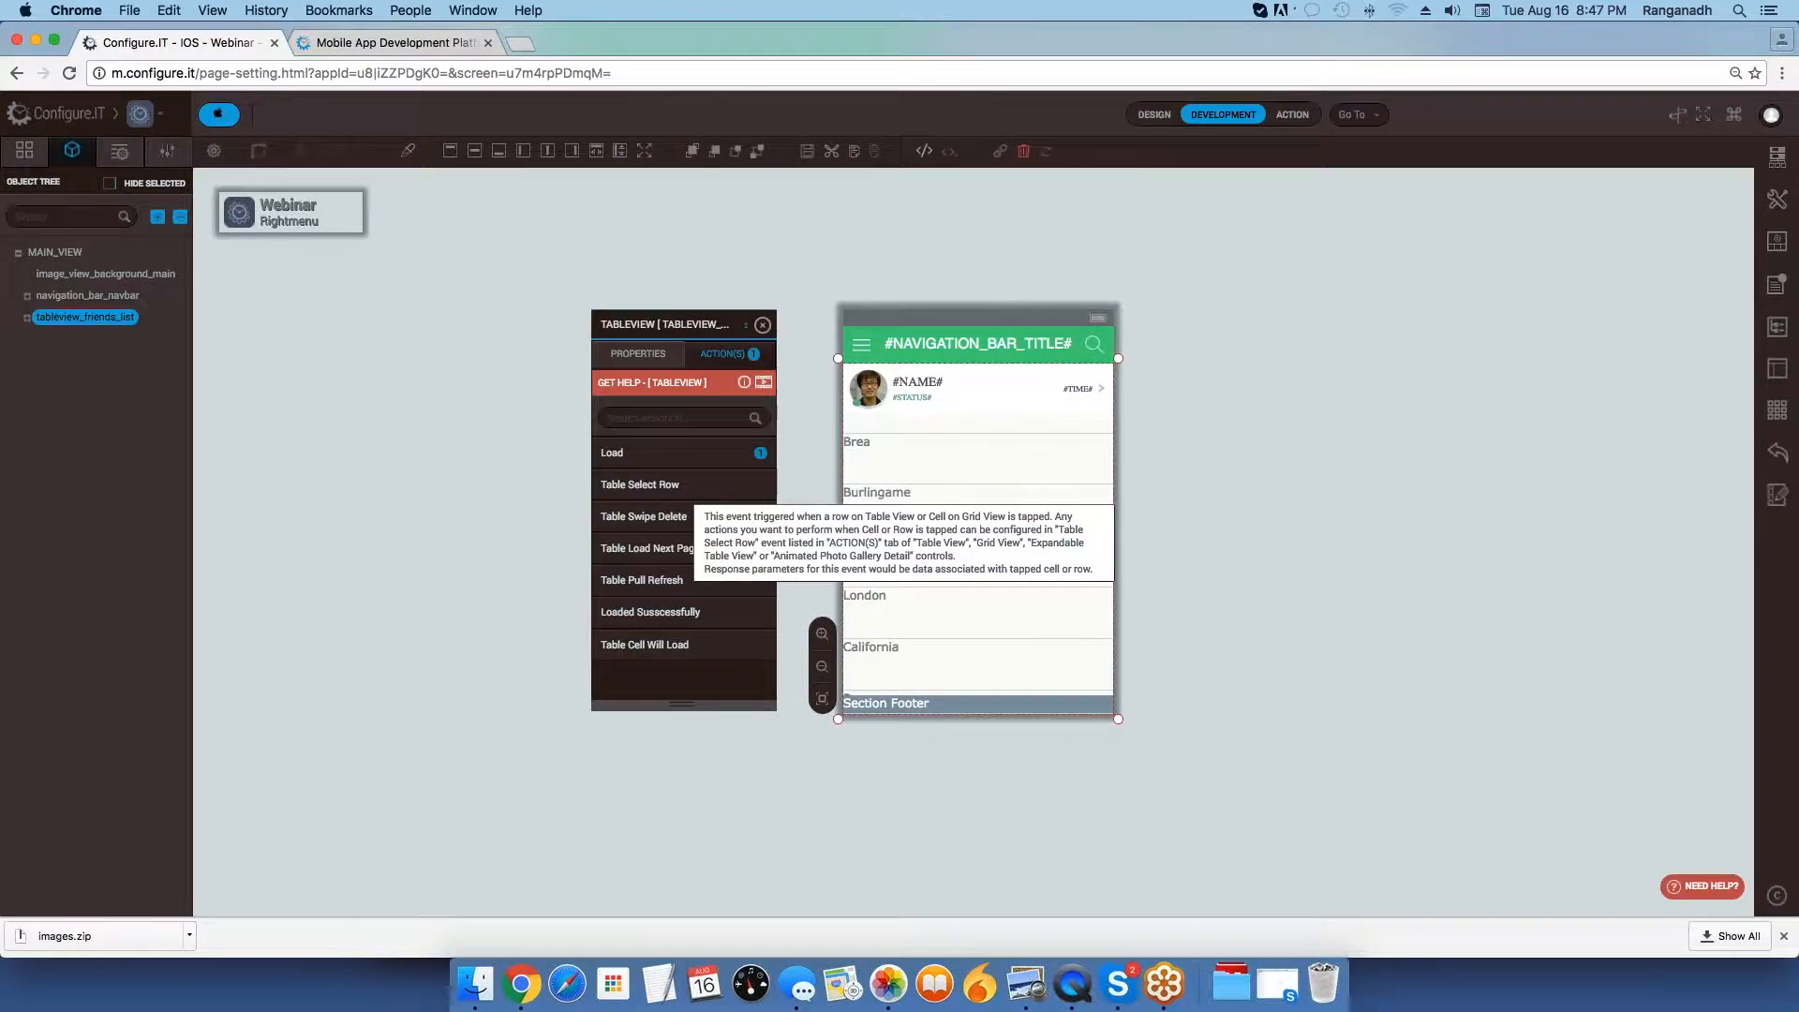
Add a Side Panel Properties action to the table view's Table Select Row event.
click(640, 484)
click(807, 364)
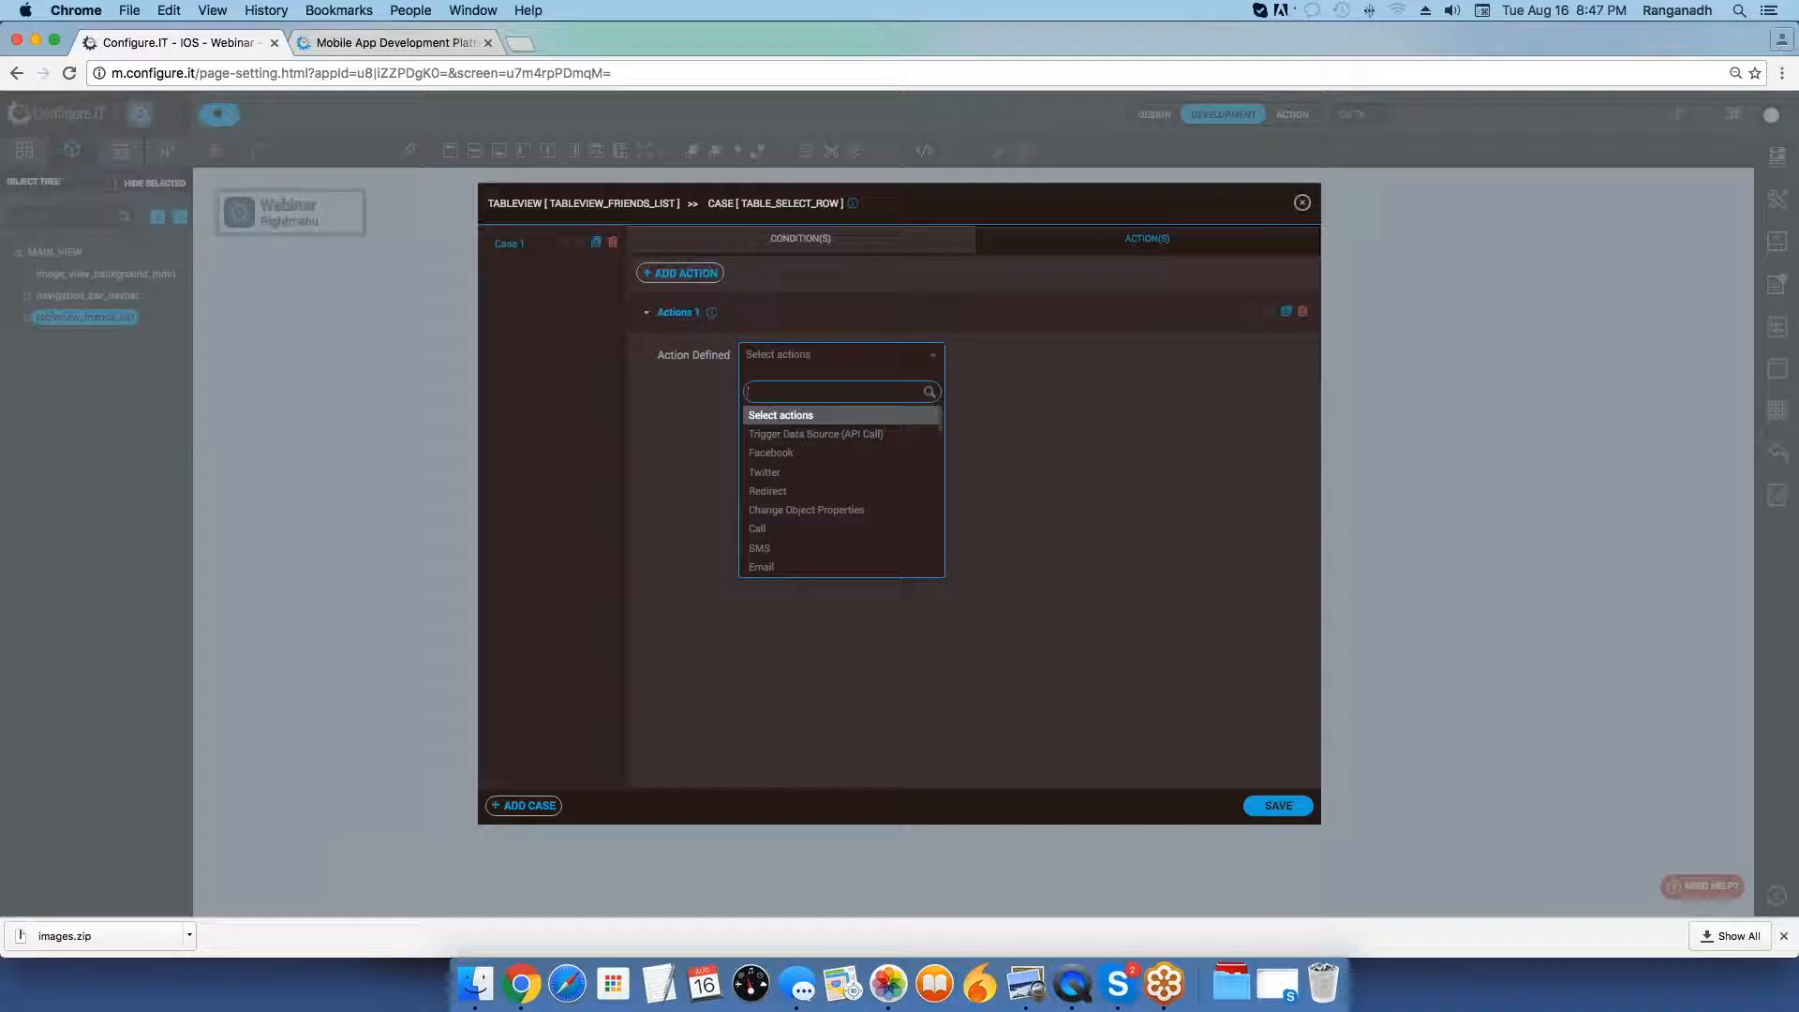
text(side)
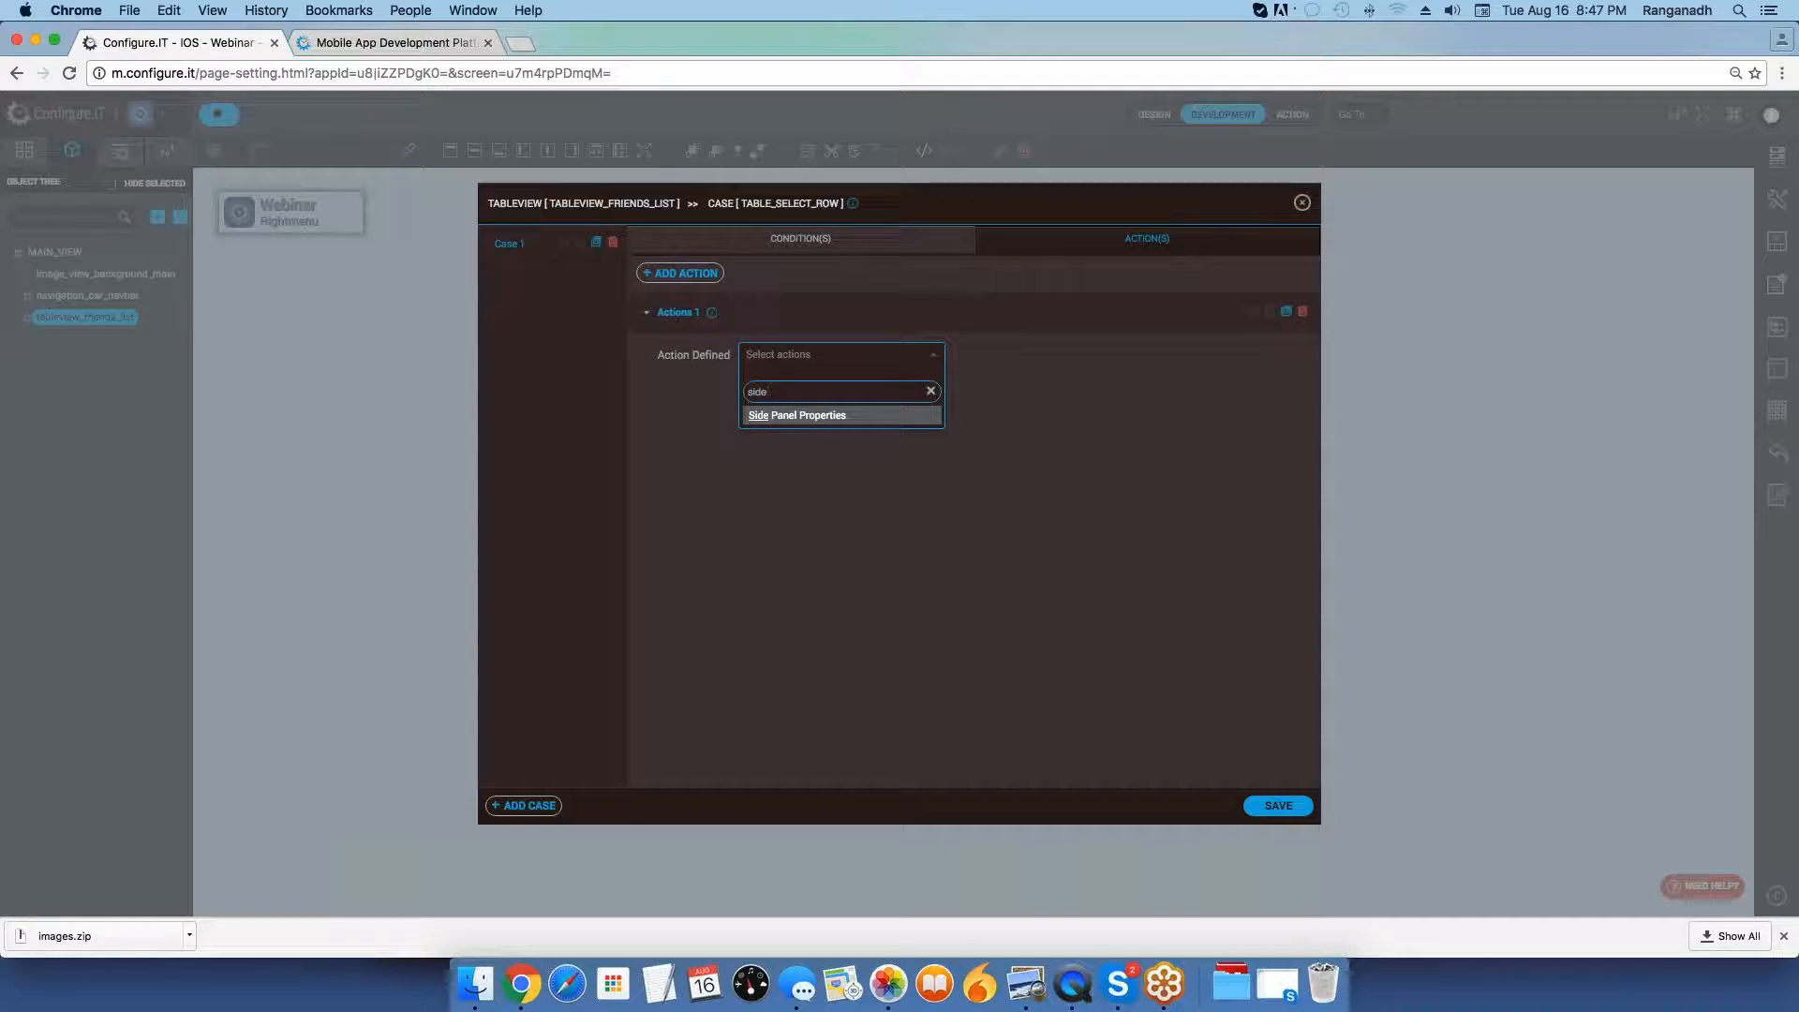
key(Return)
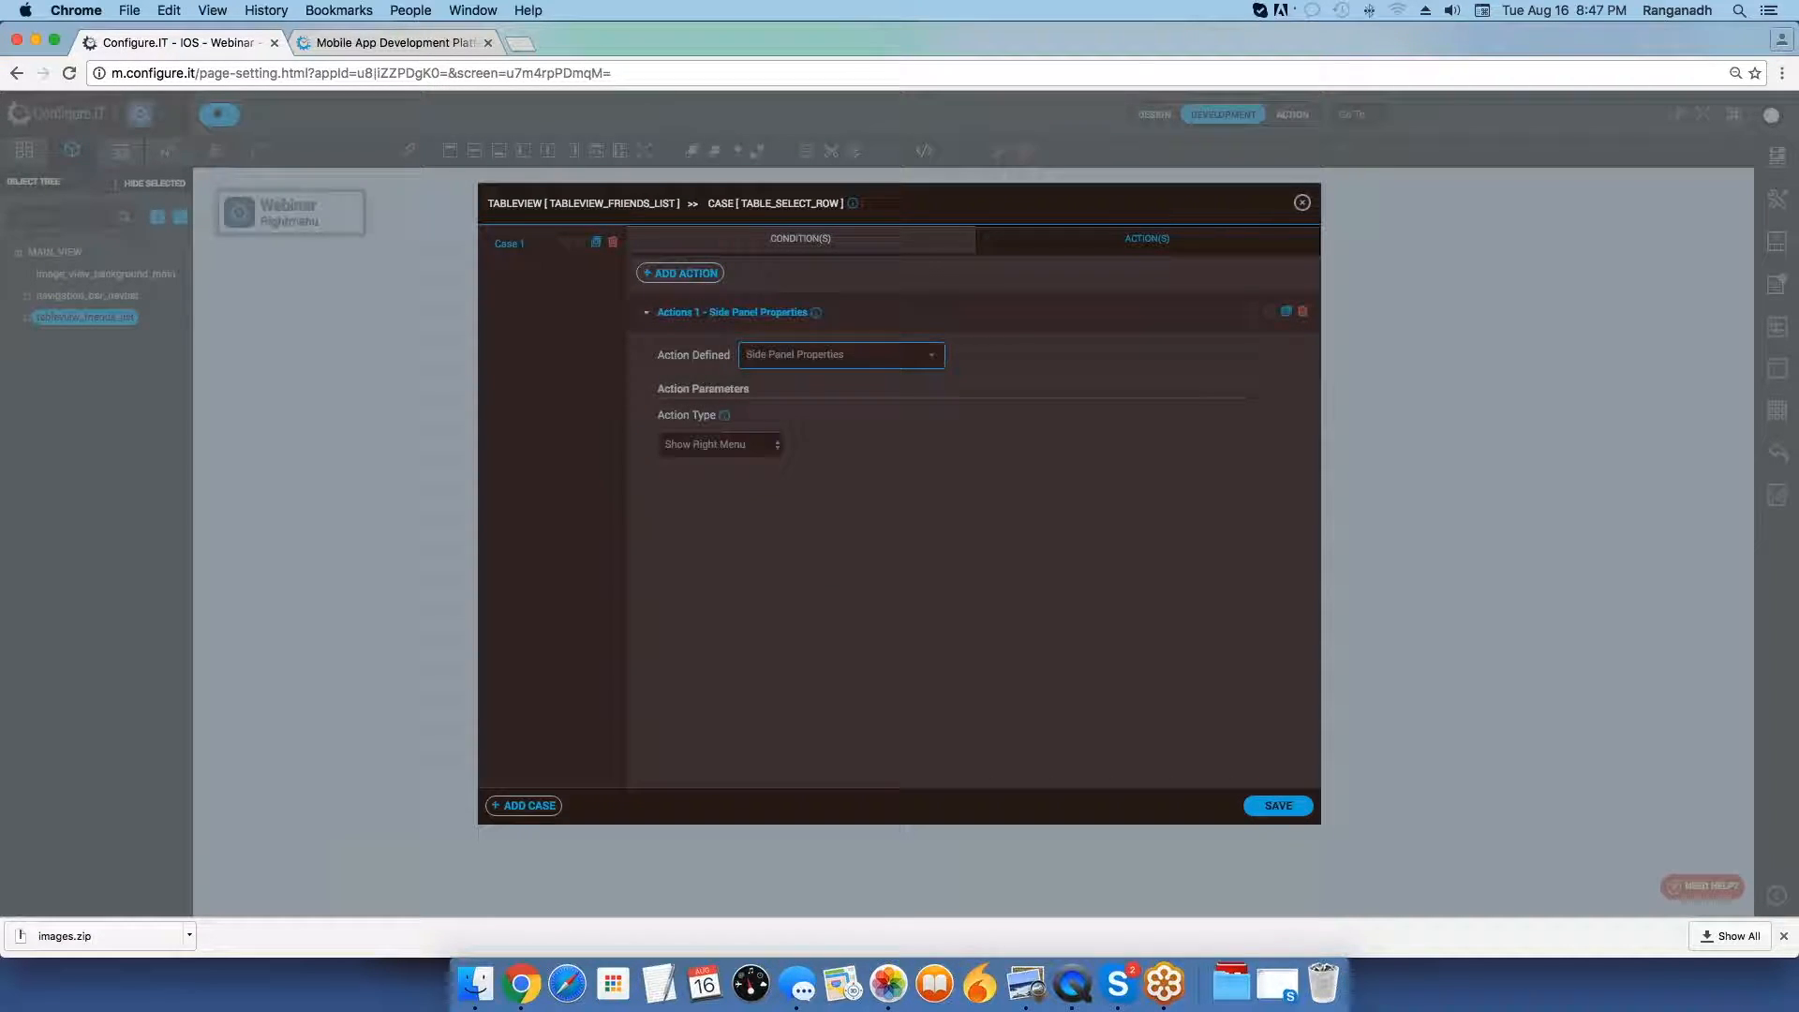
Set the action type to Change Center Panel with Rightsidepanel as the screen, and save the action.
click(751, 444)
click(741, 471)
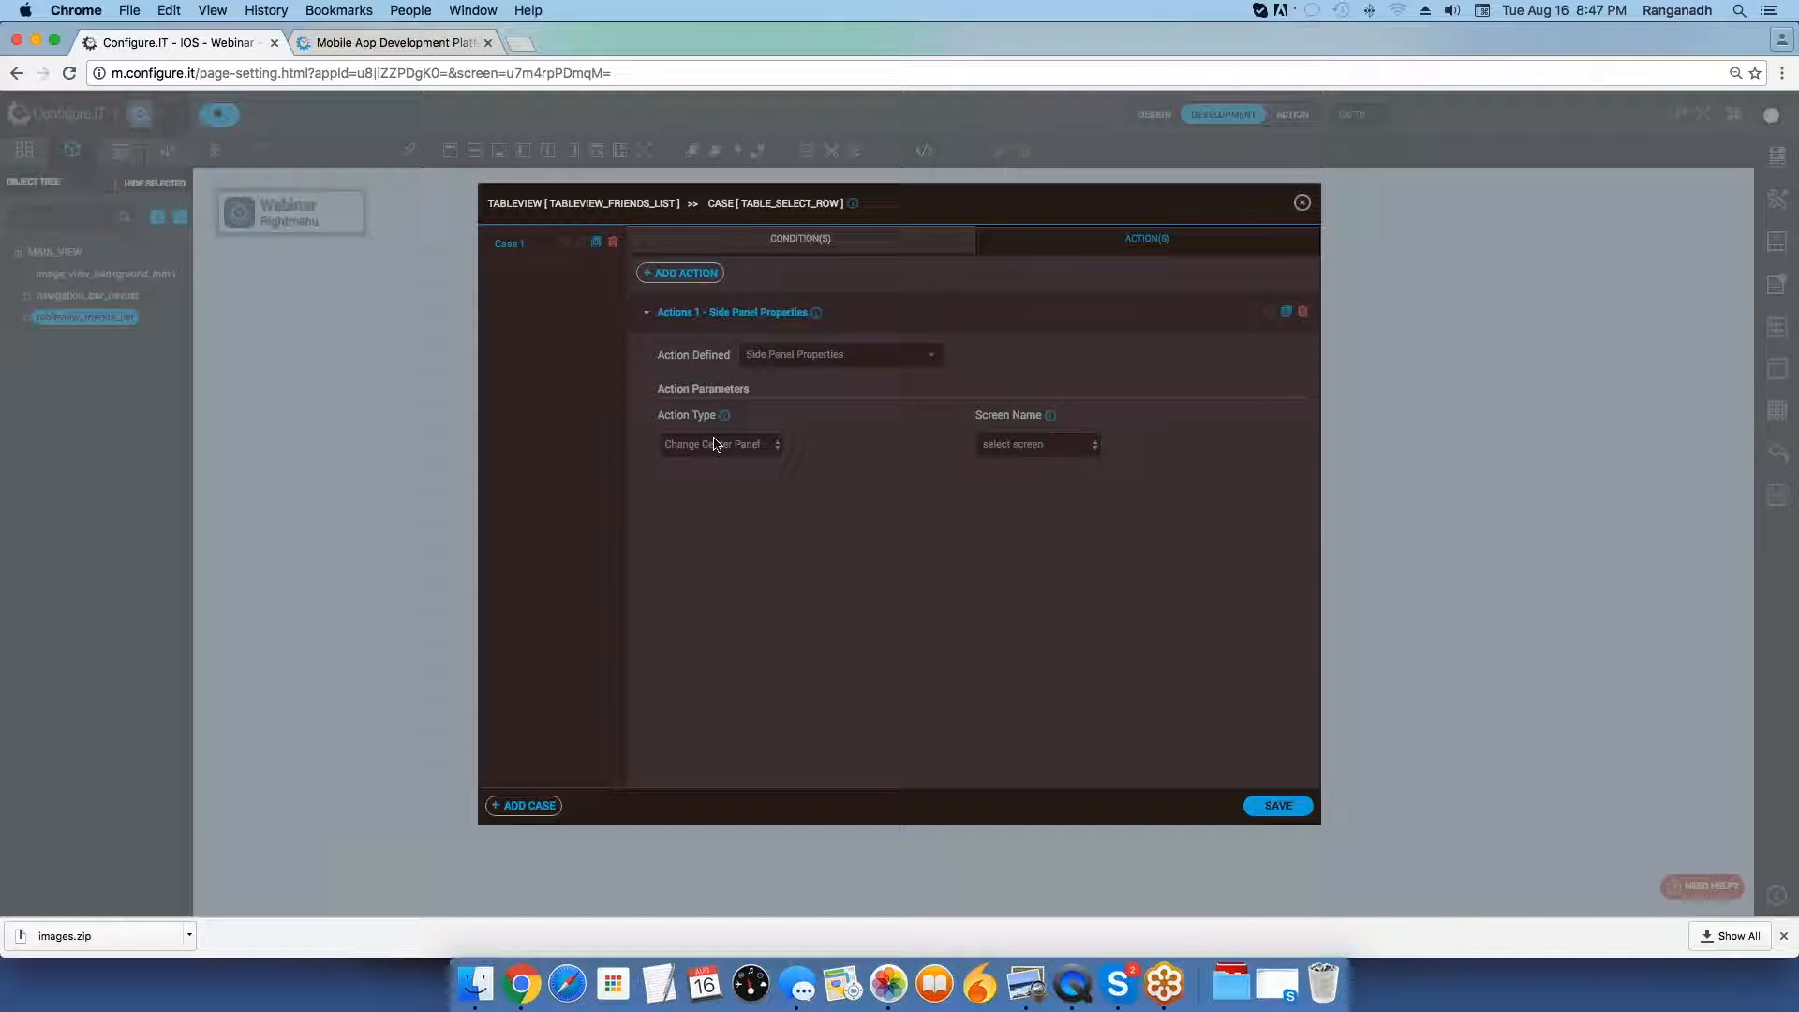
click(992, 446)
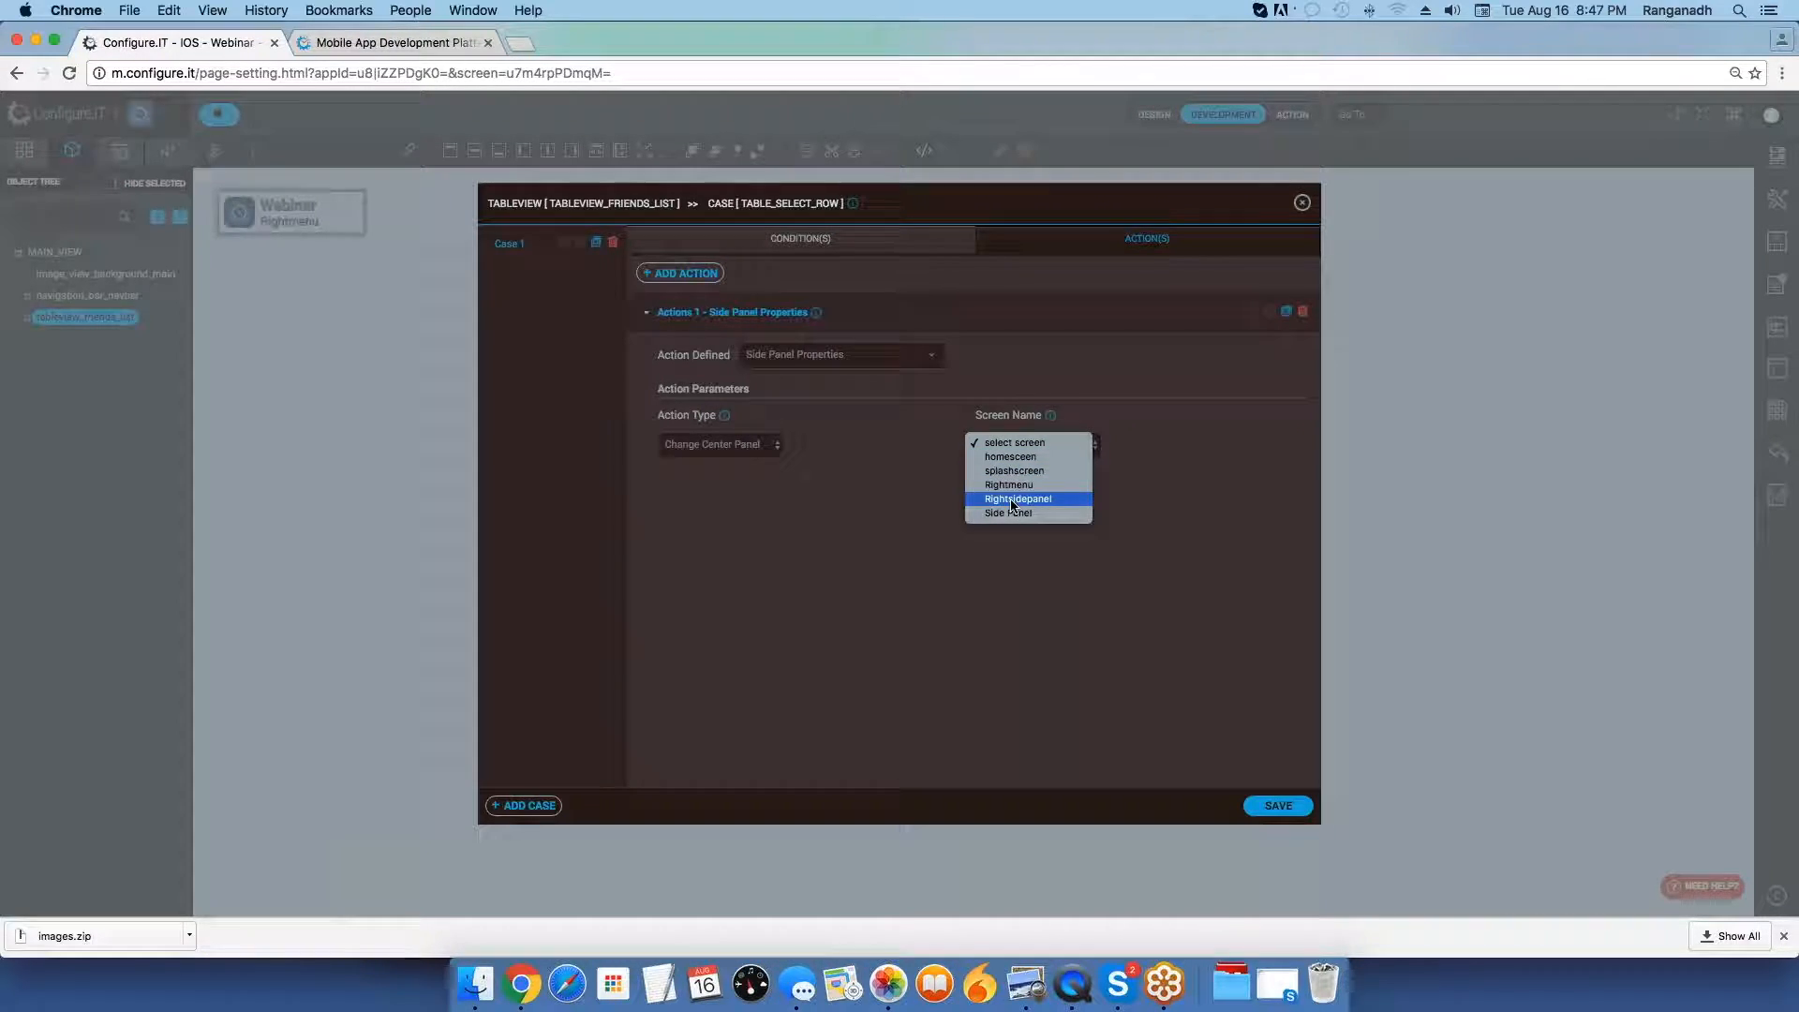
click(1012, 499)
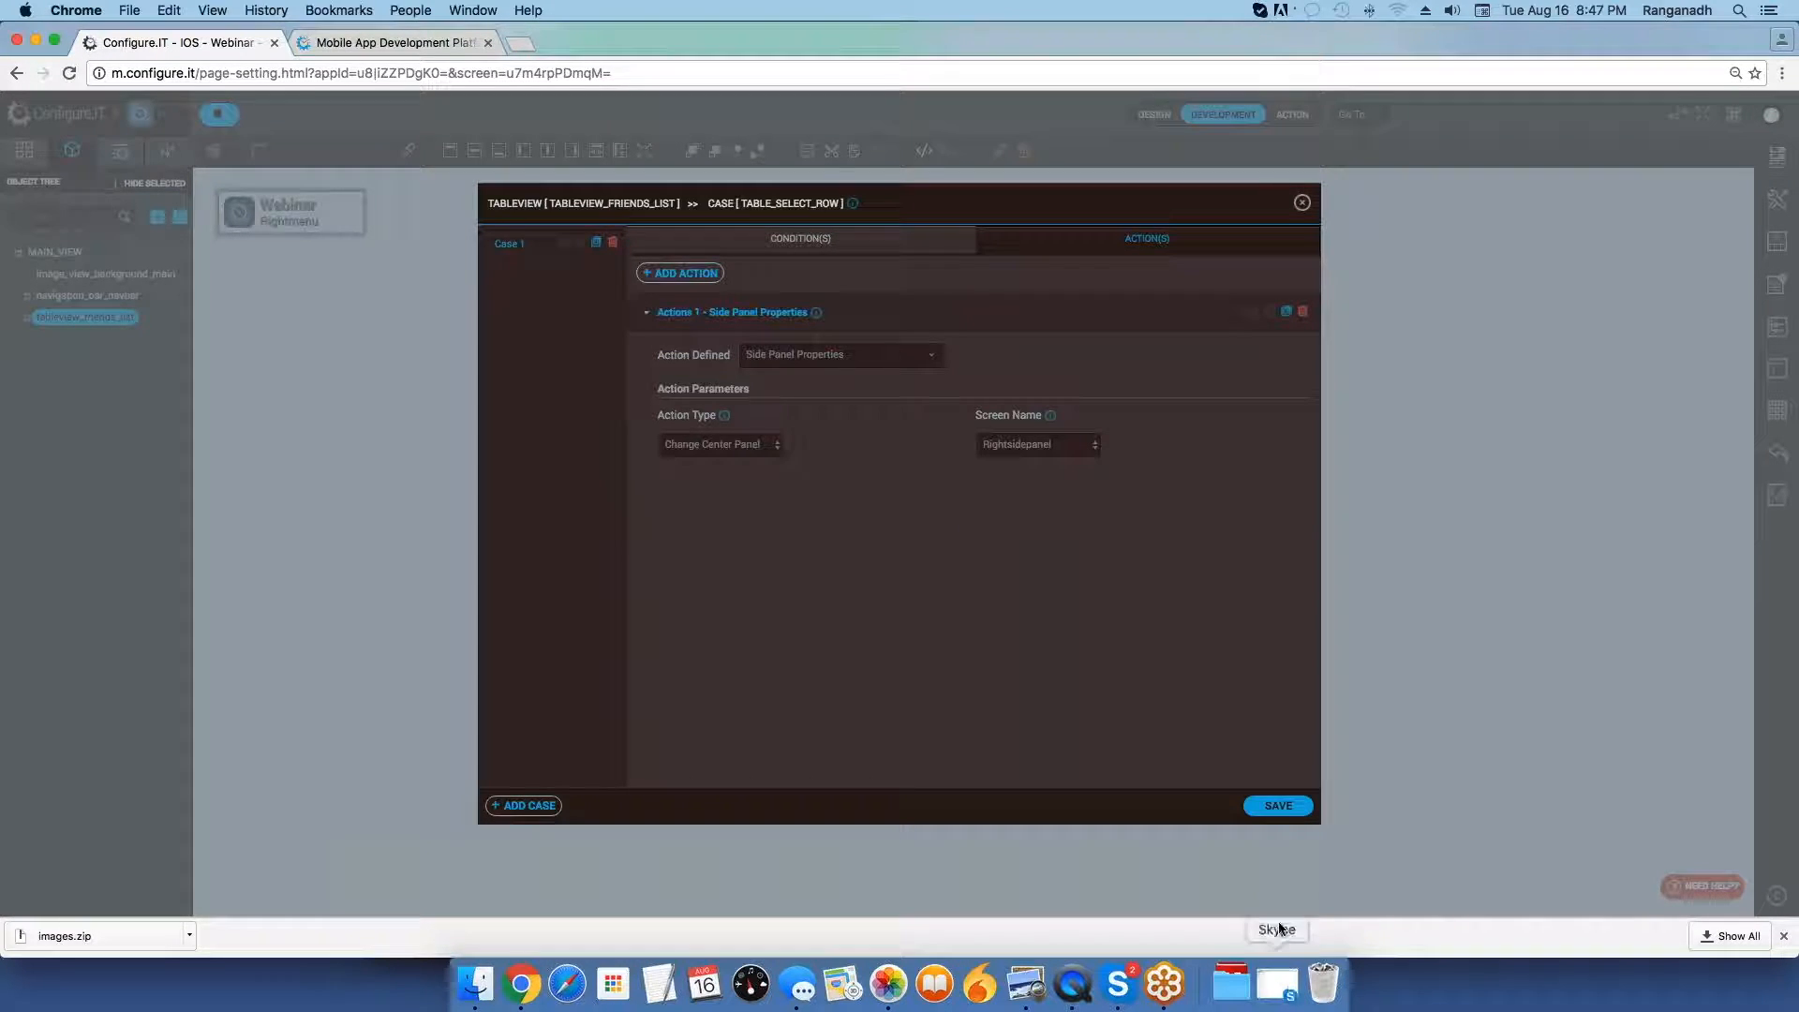
click(1278, 808)
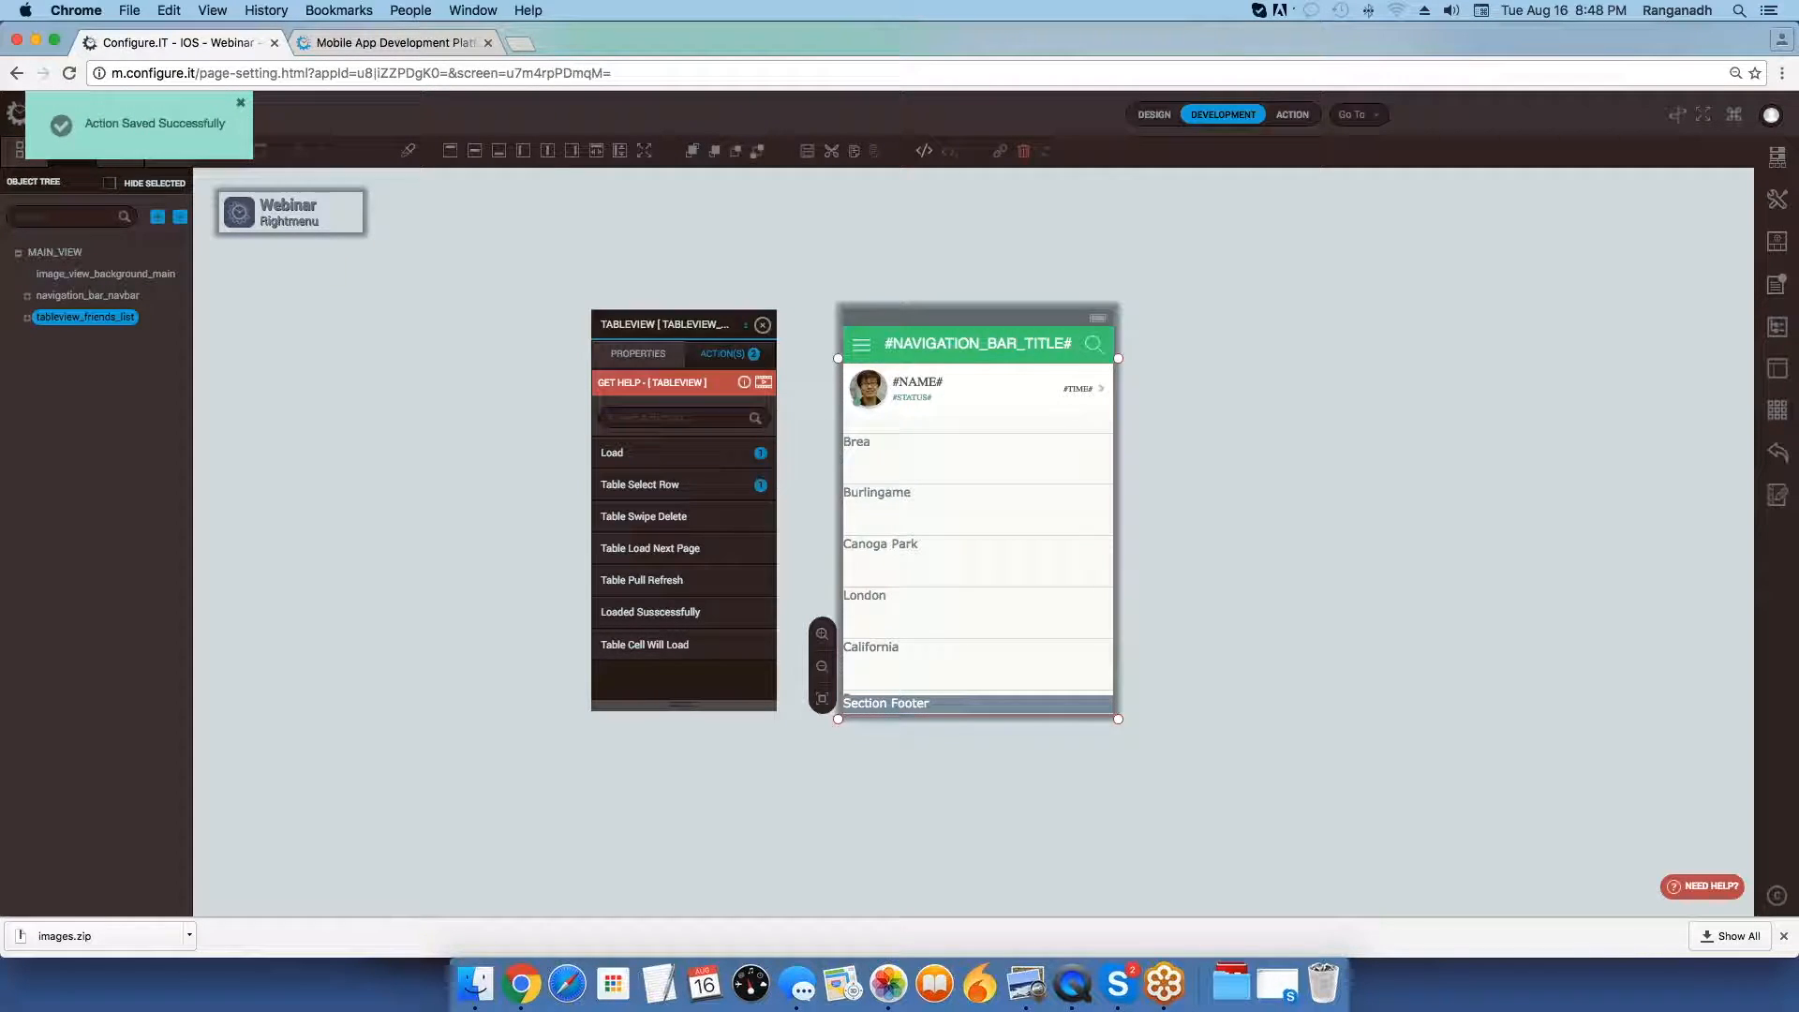
Show the project's screen list and check the Country screen on the mirrored iPhone in QuickTime Player, returning to Chrome.
click(22, 151)
click(1076, 990)
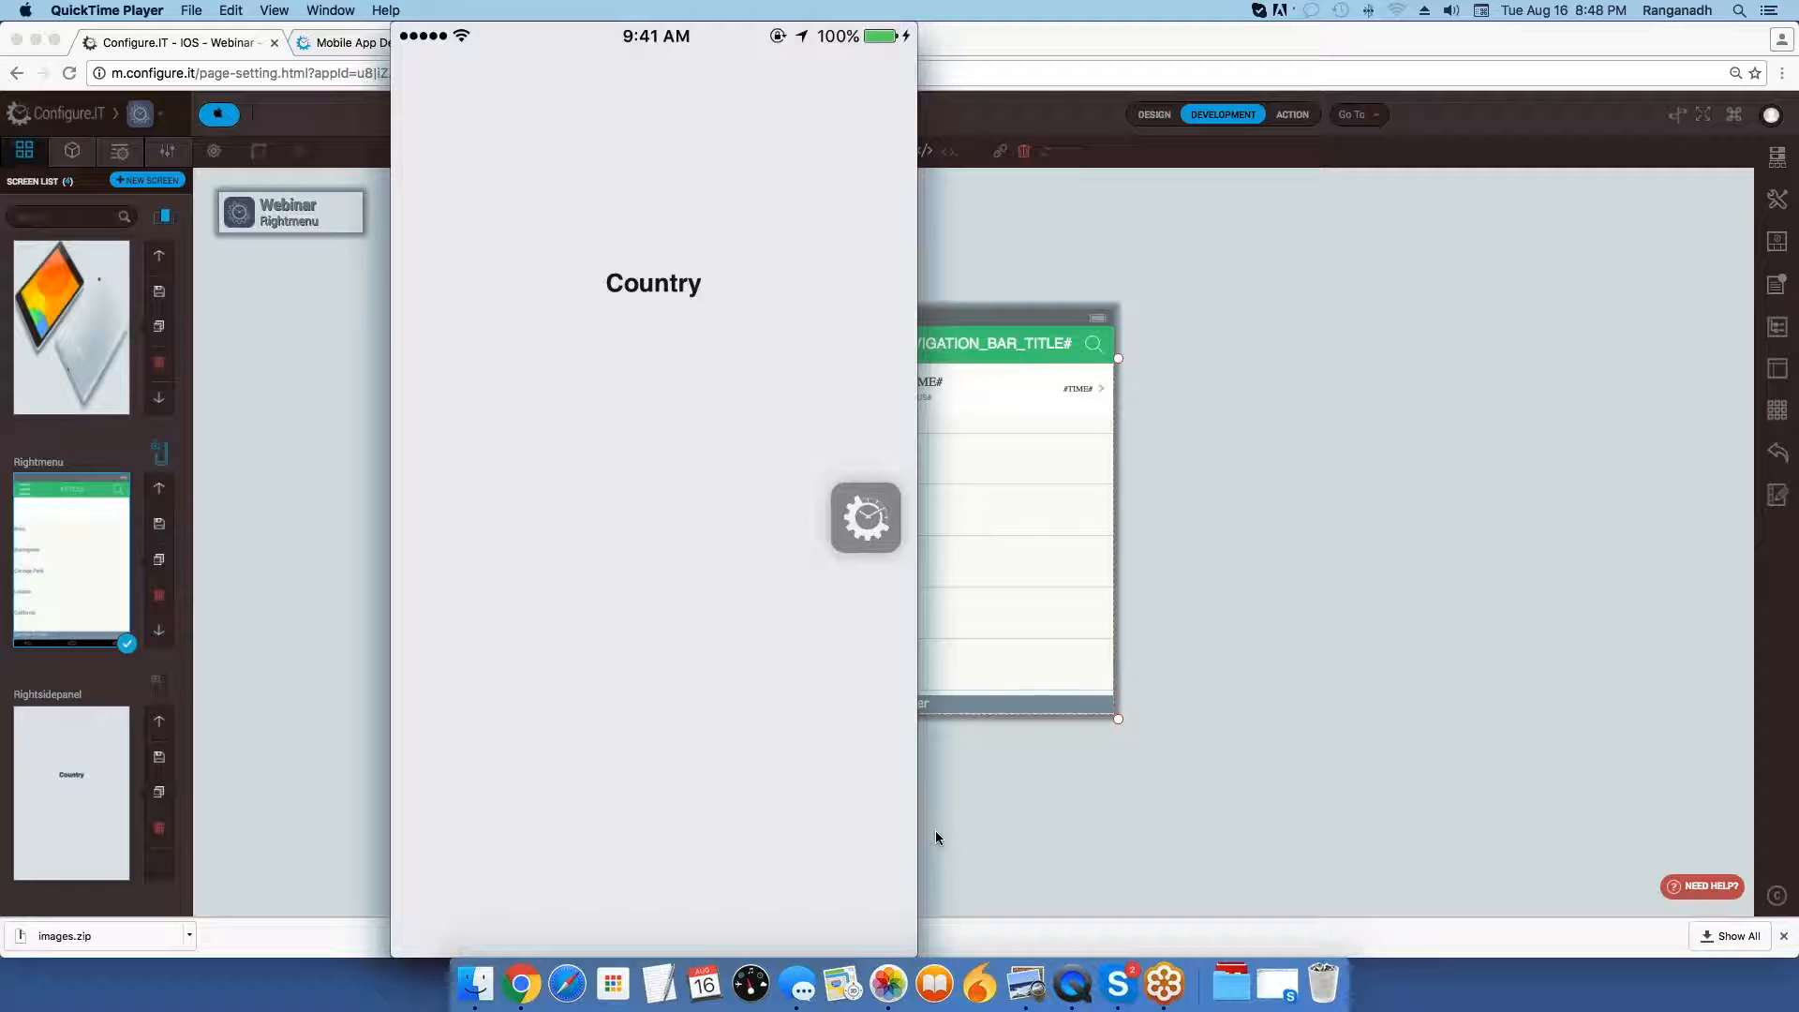
click(1220, 664)
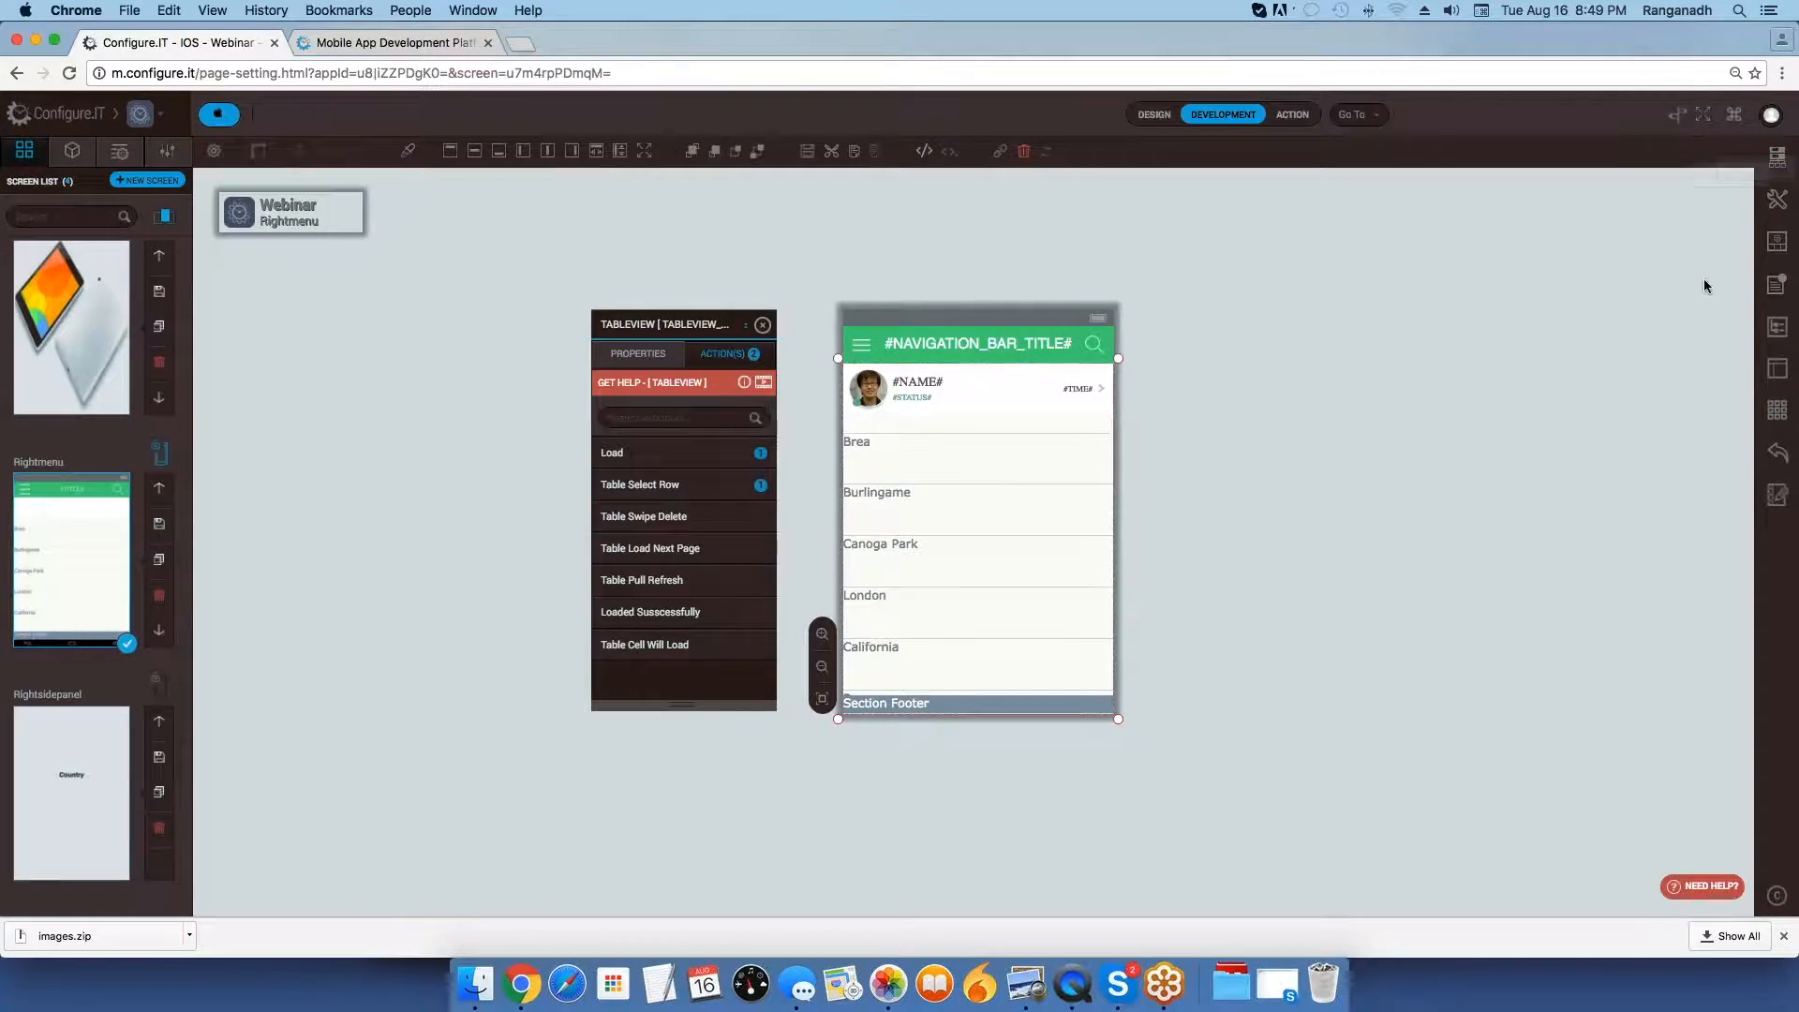
Set the app's Default Page to splashscreen in the miscellaneous settings and save it.
click(1777, 199)
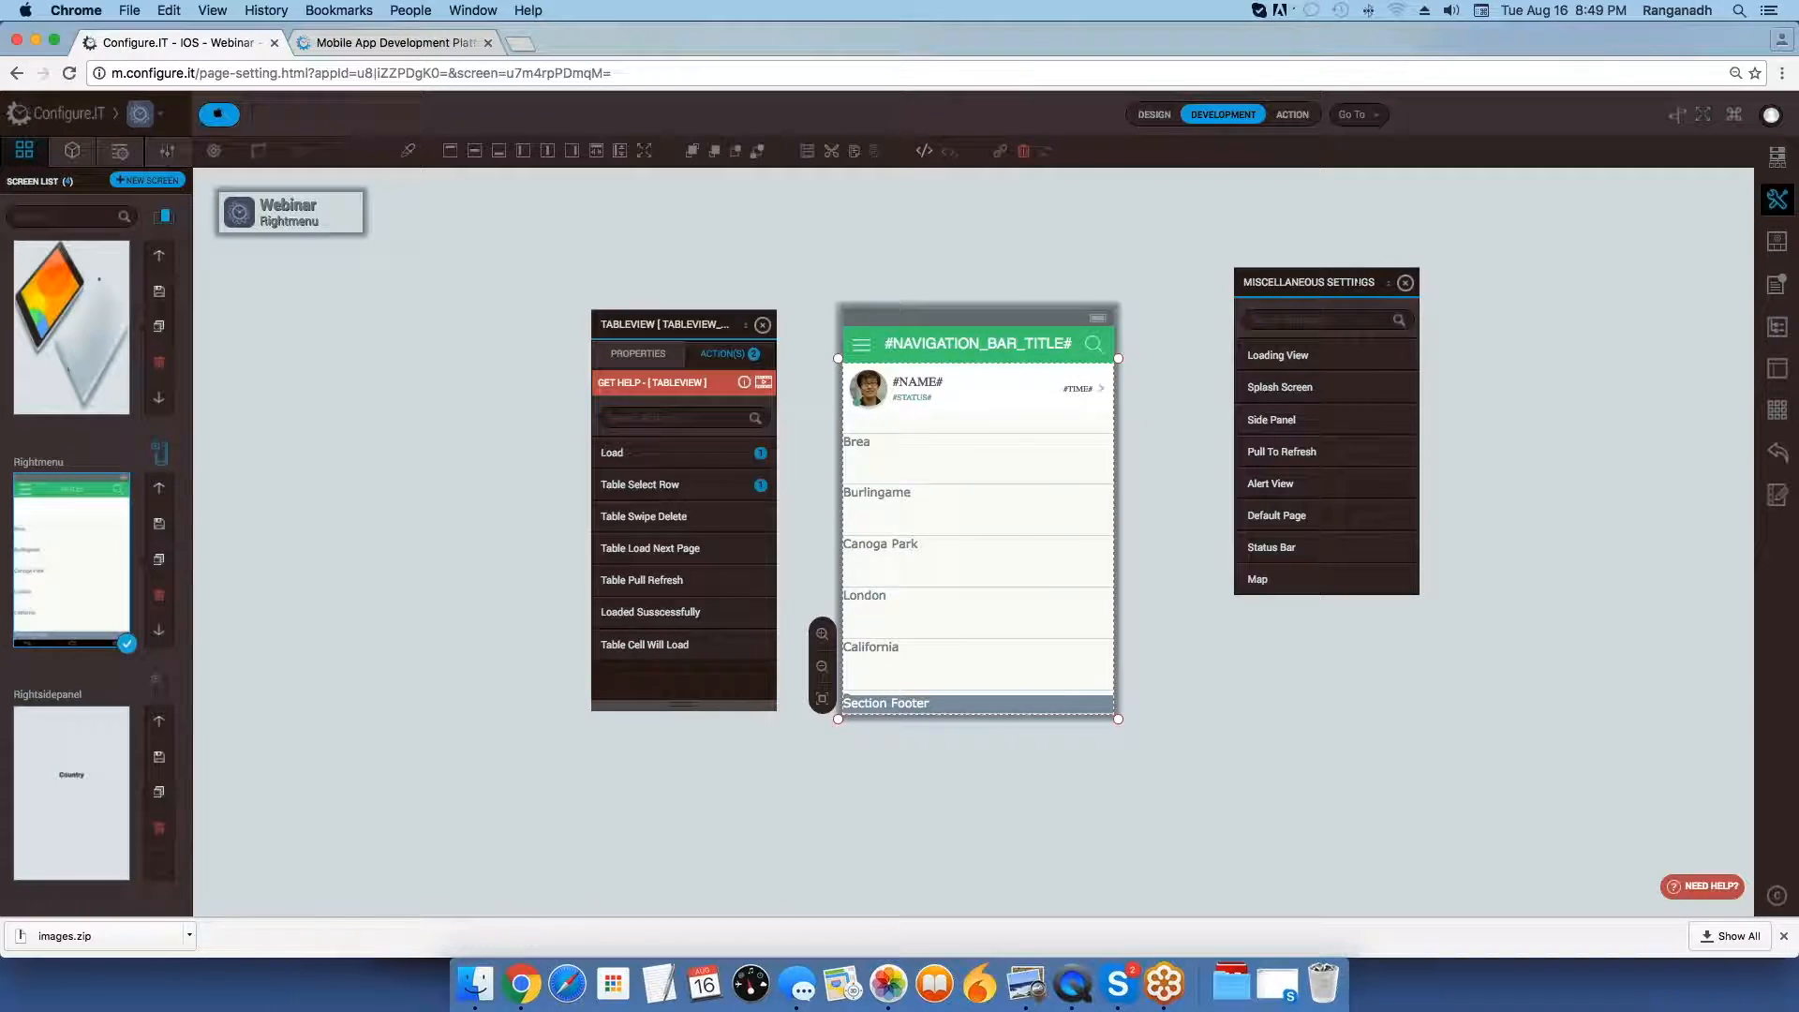
drag(1350, 282, 1230, 273)
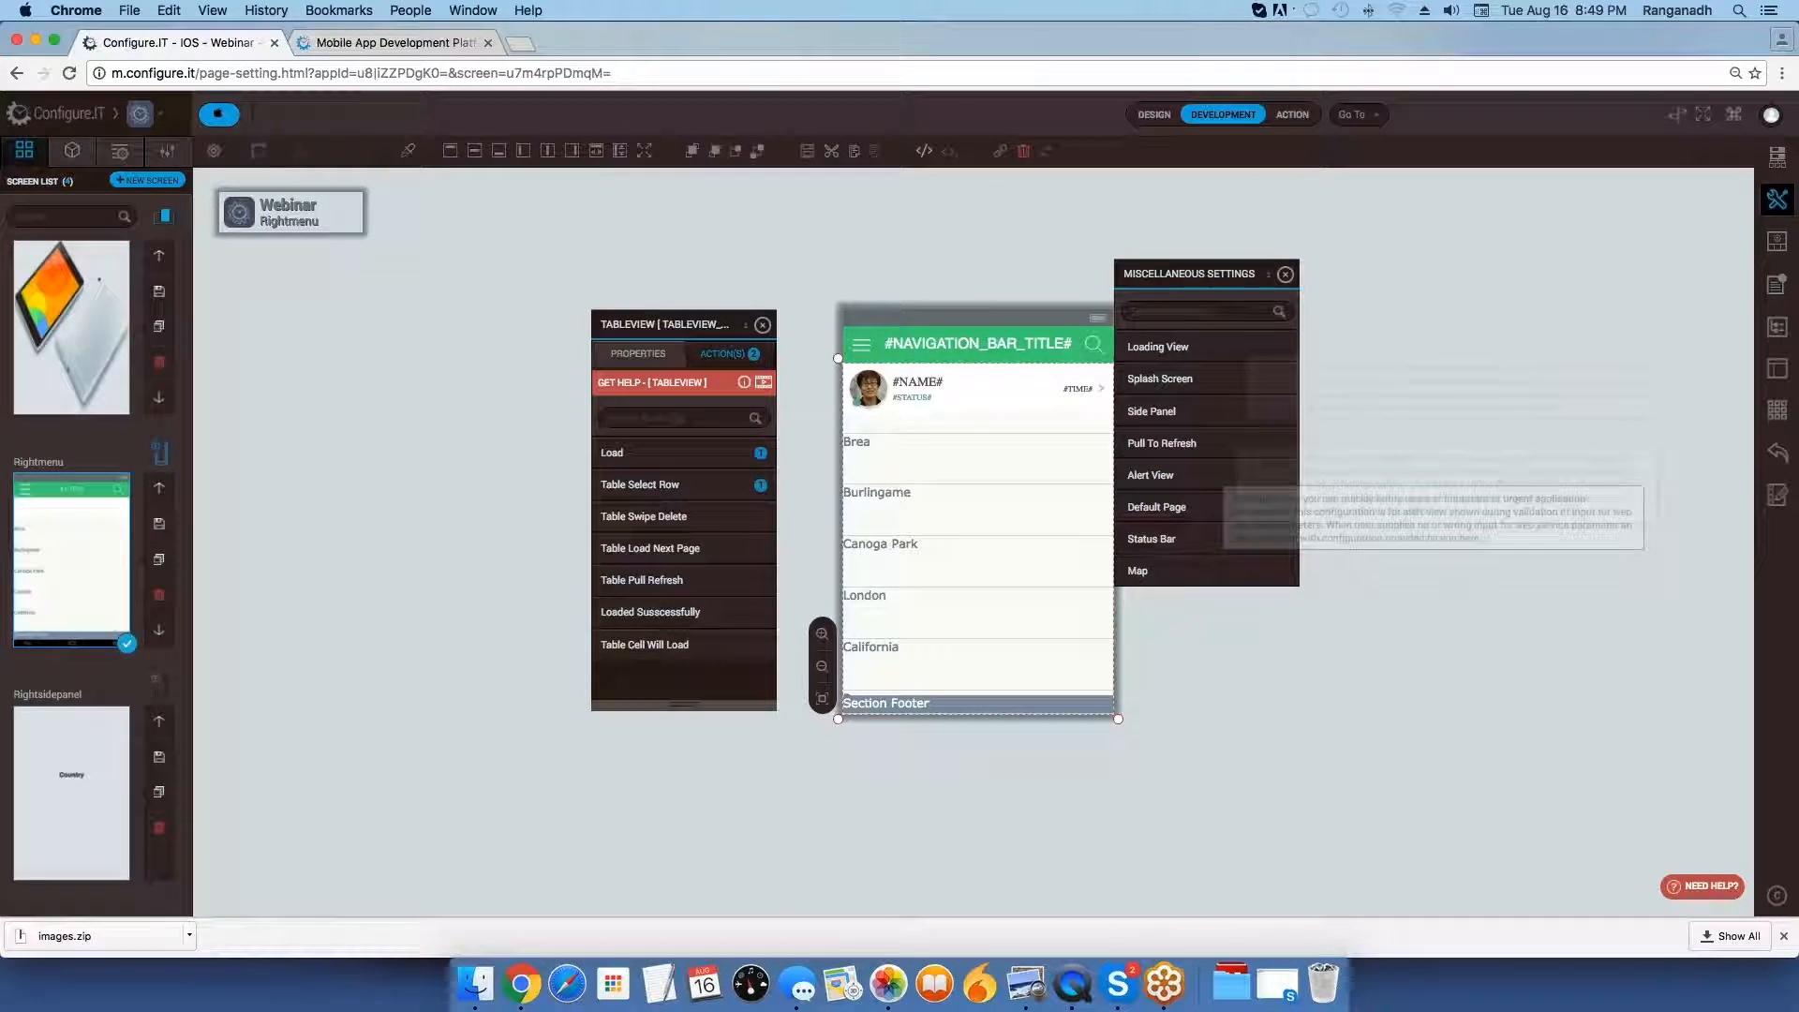
scroll(1195, 465, down, 2)
scroll(1200, 465, up, 2)
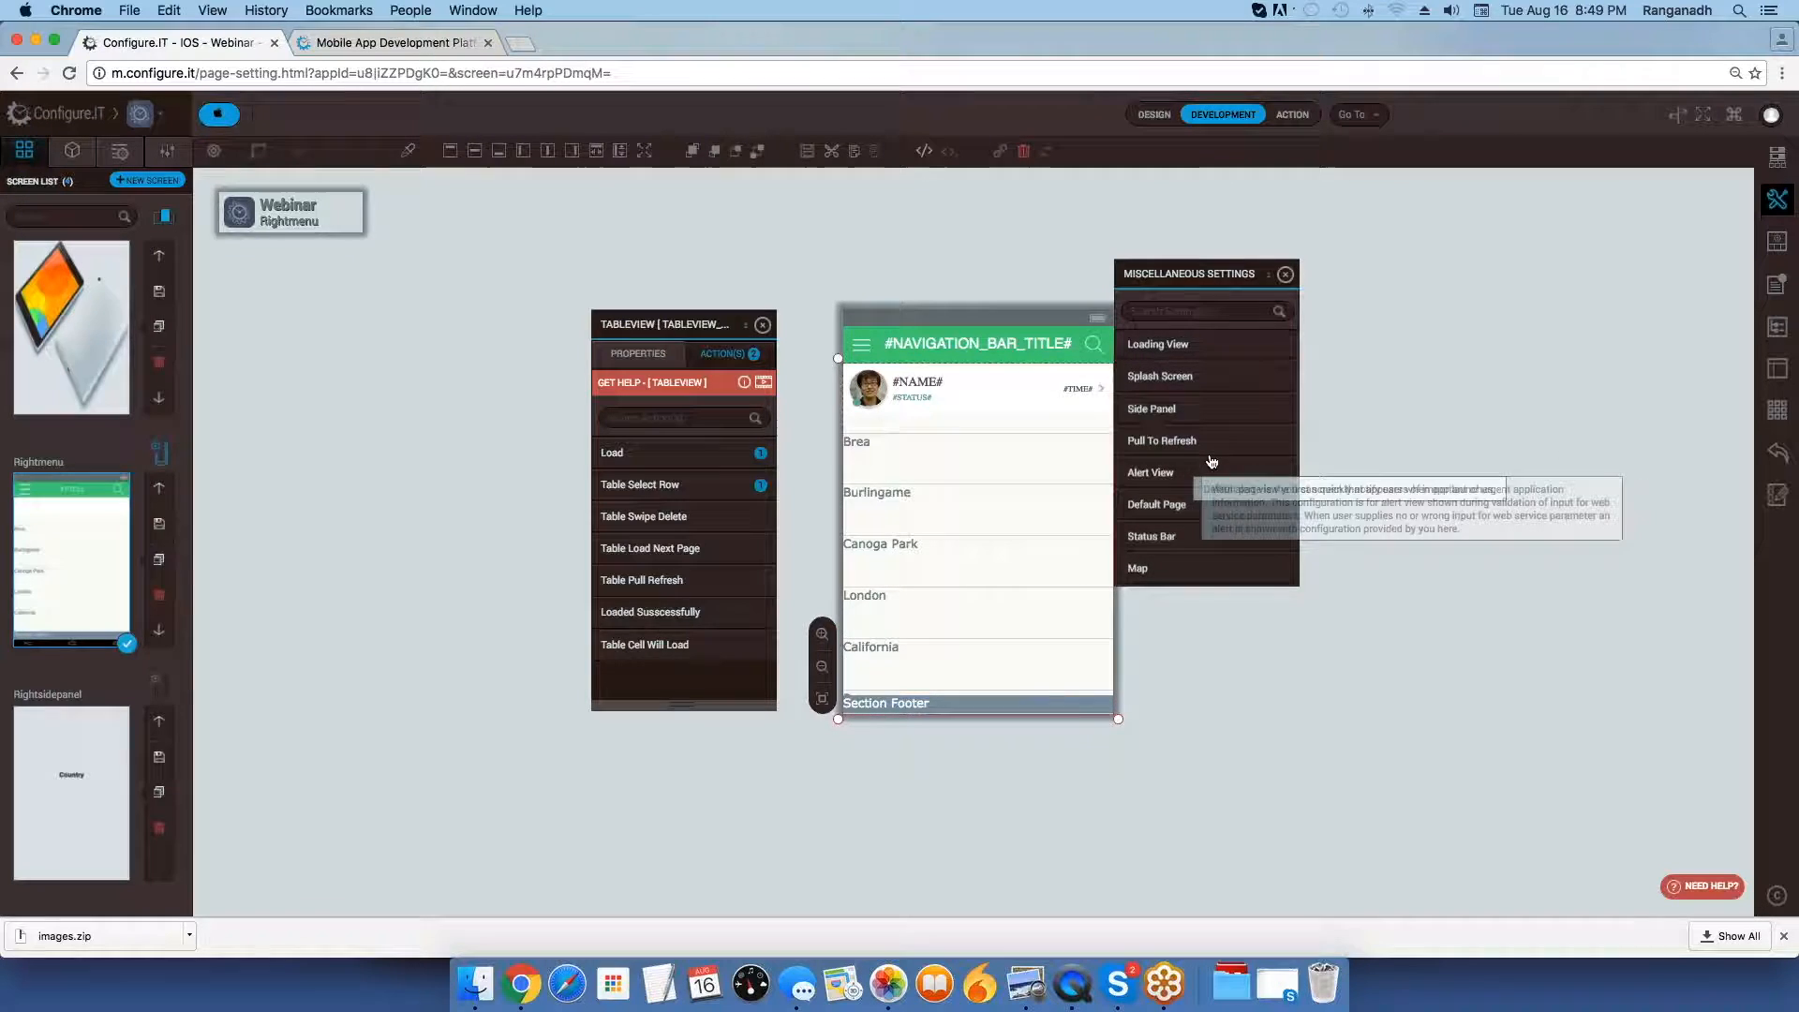
scroll(1201, 465, down, 2)
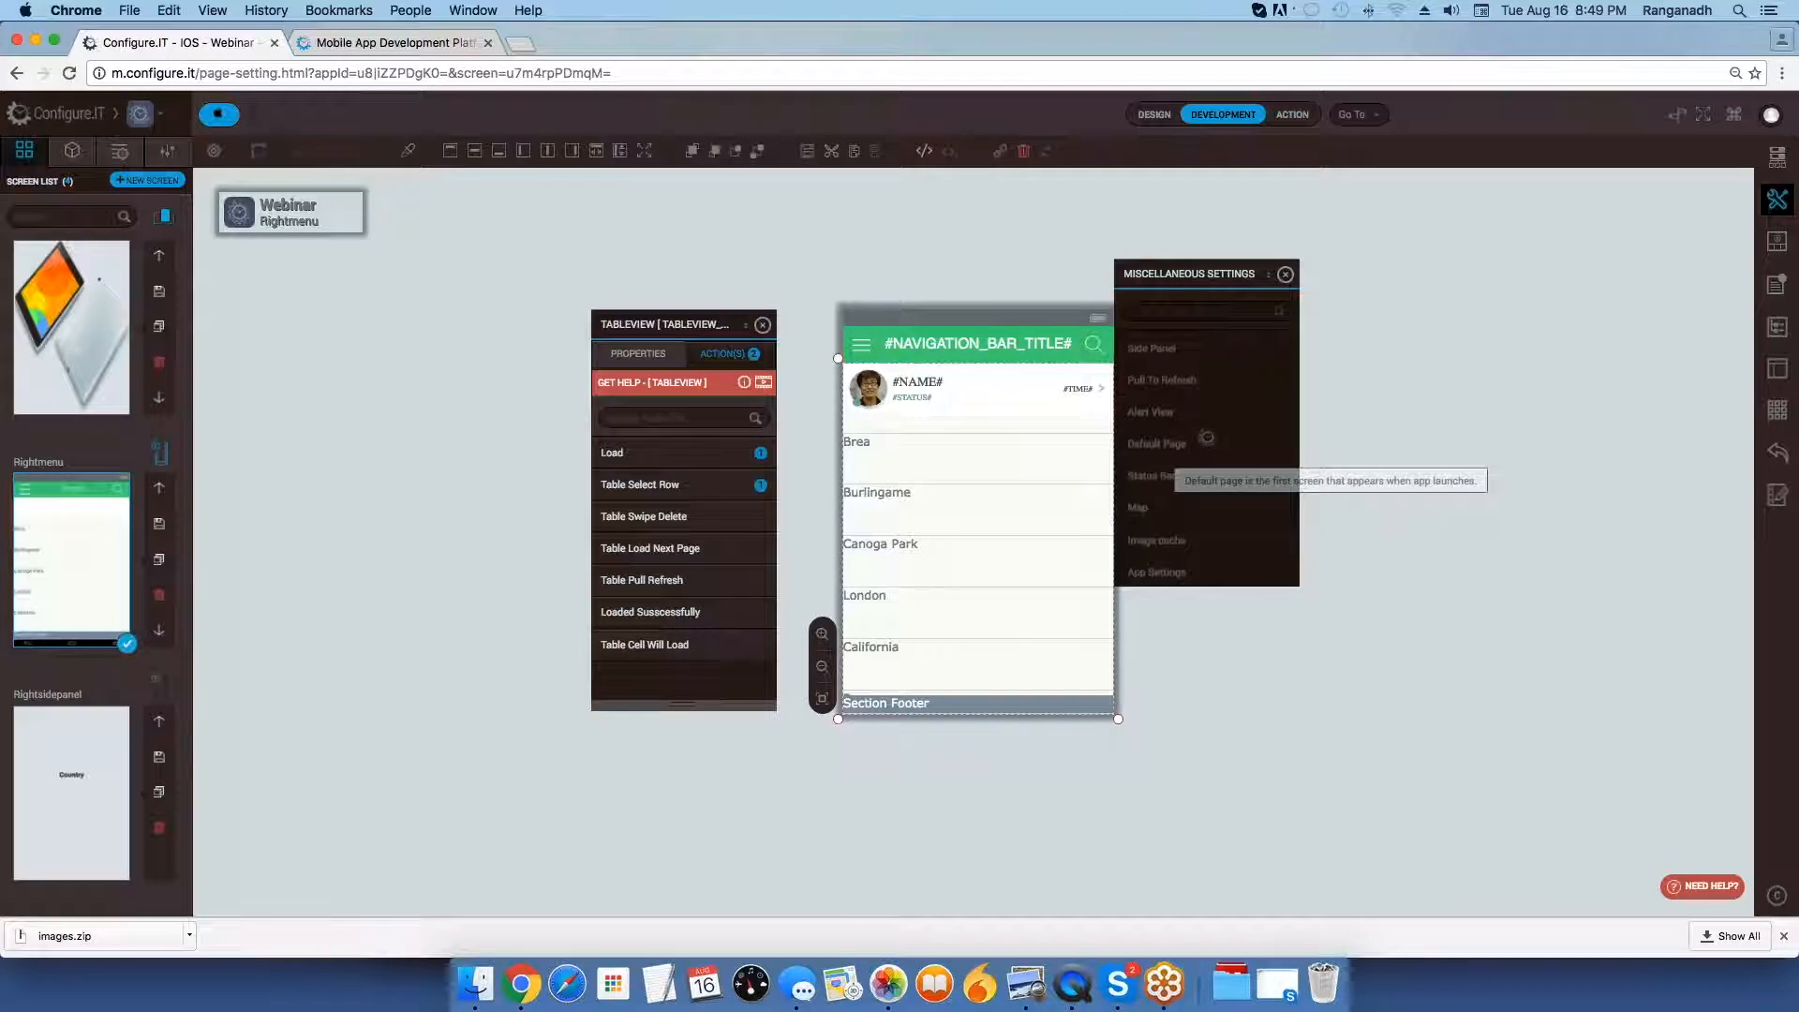
click(1160, 444)
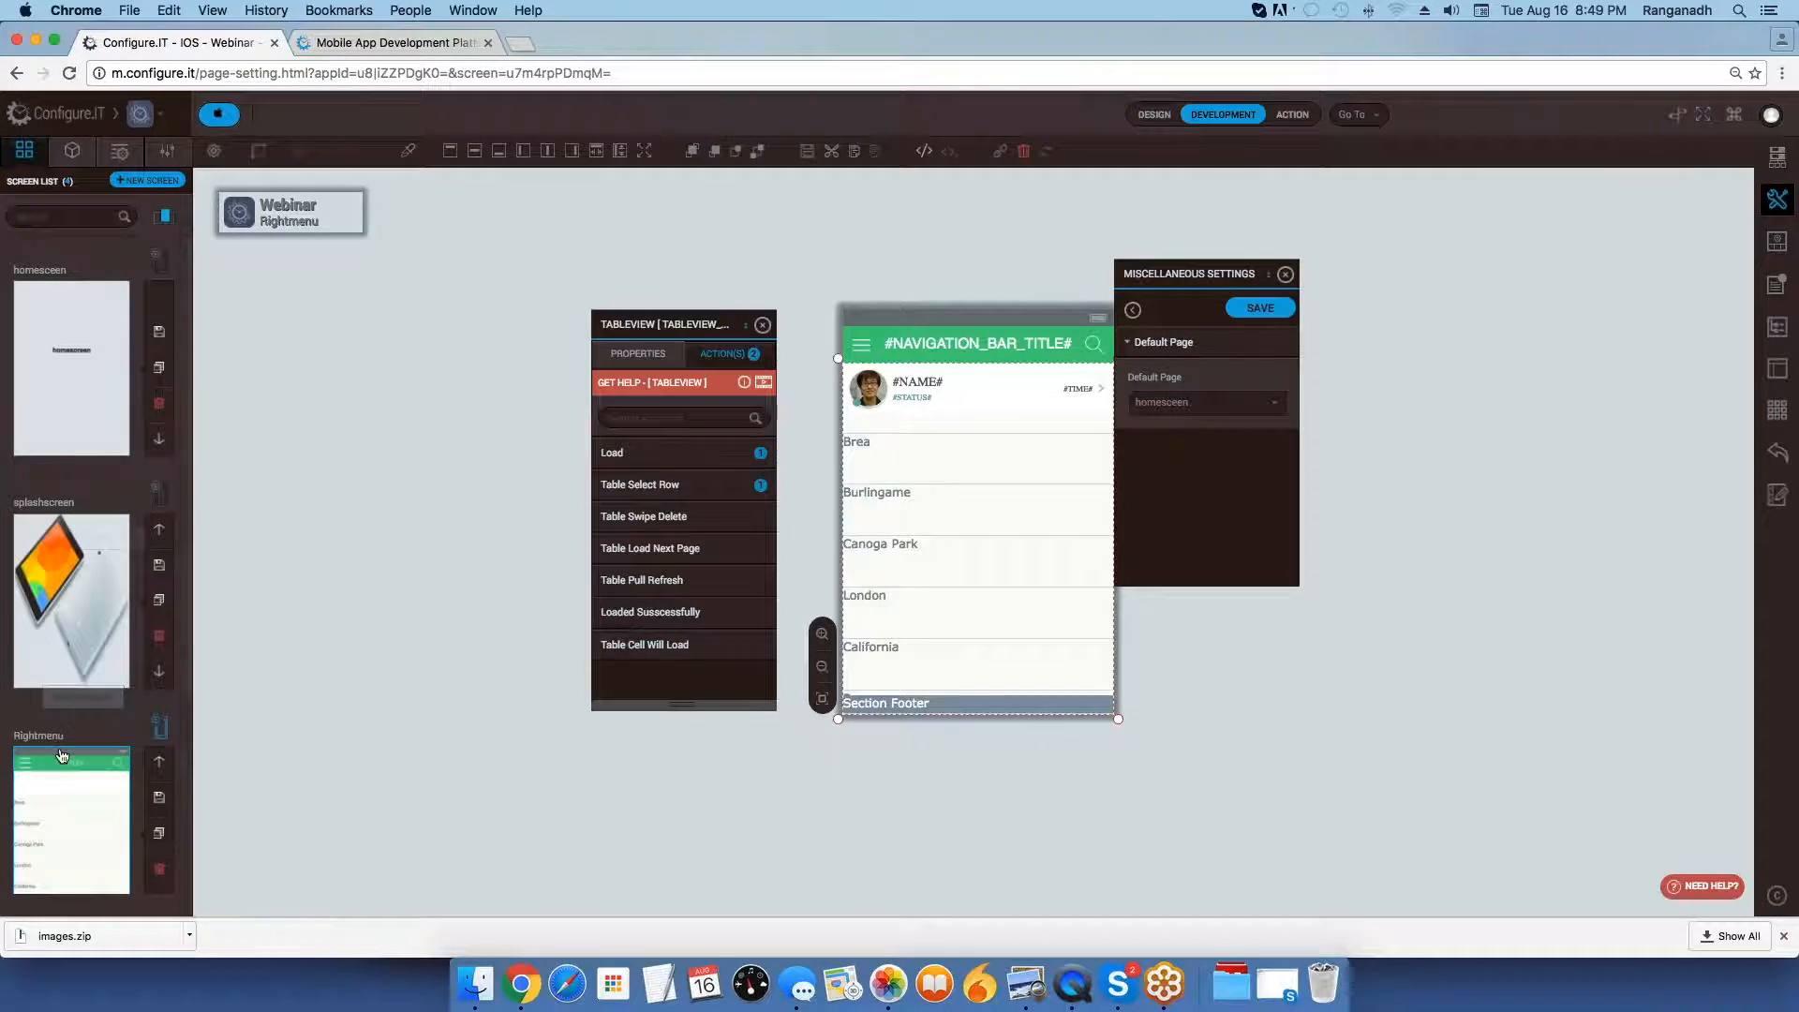
scroll(79, 485, down, 3)
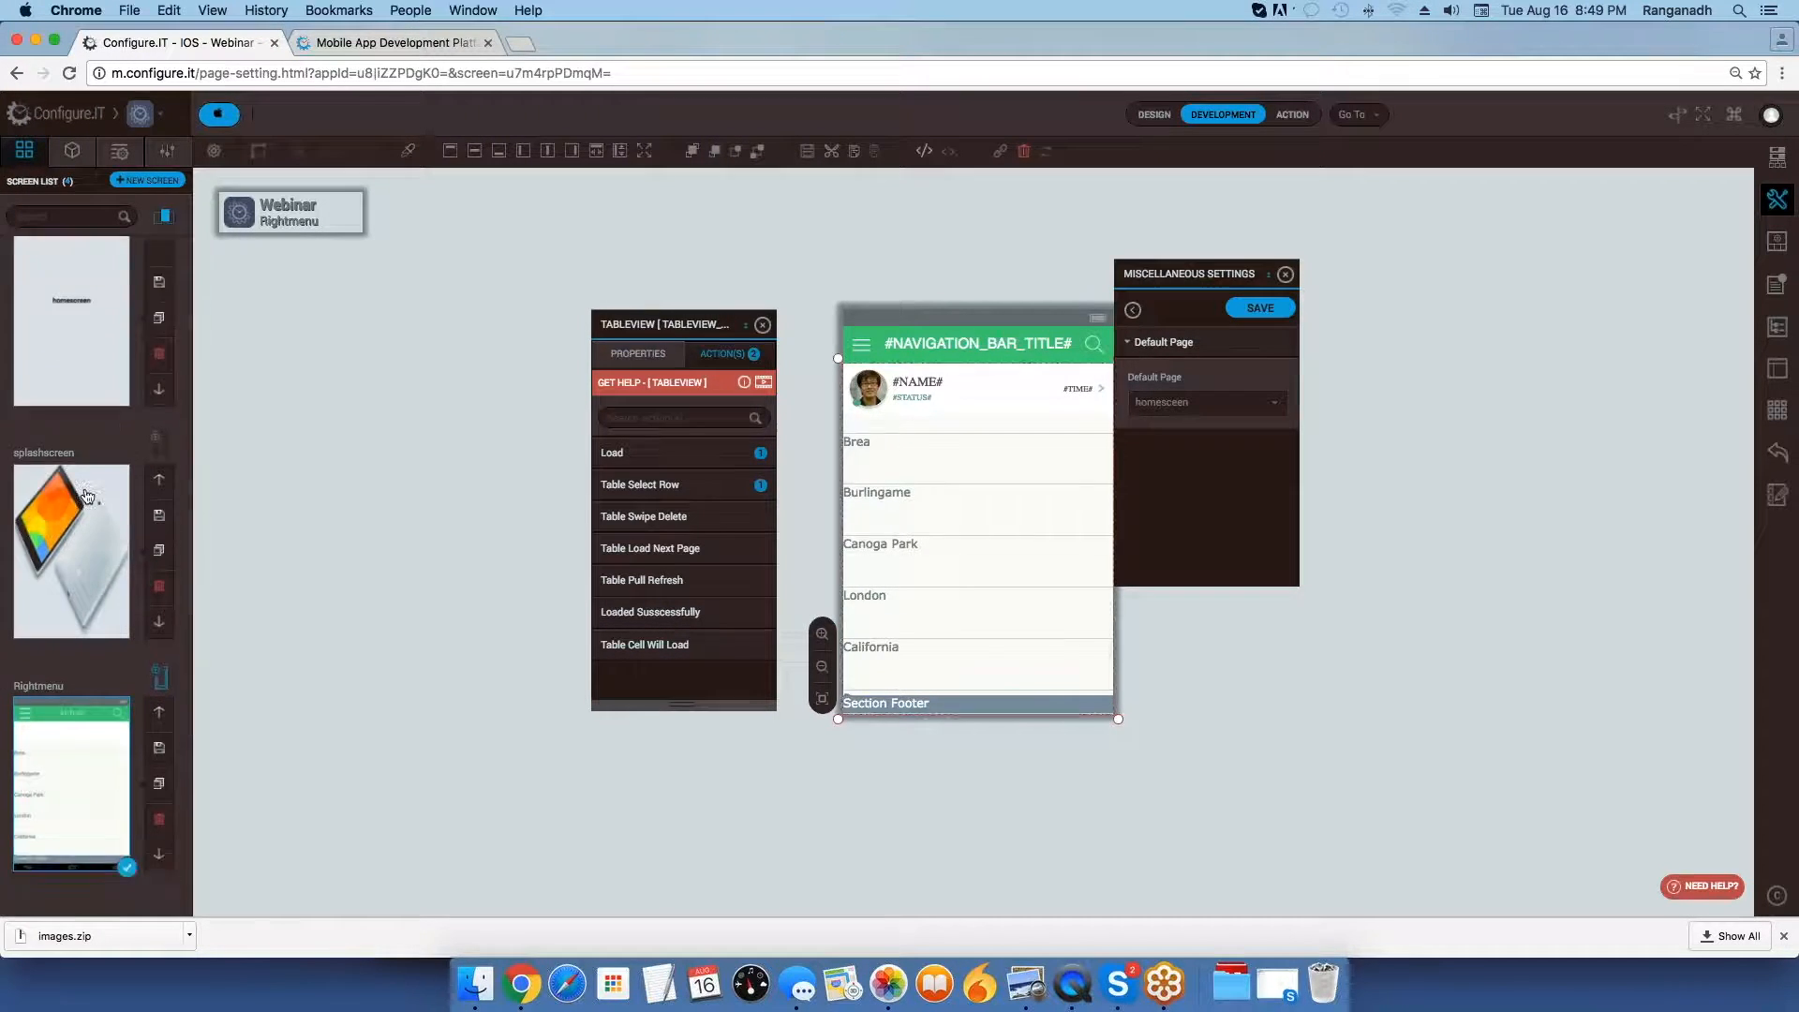
scroll(78, 482, up, 3)
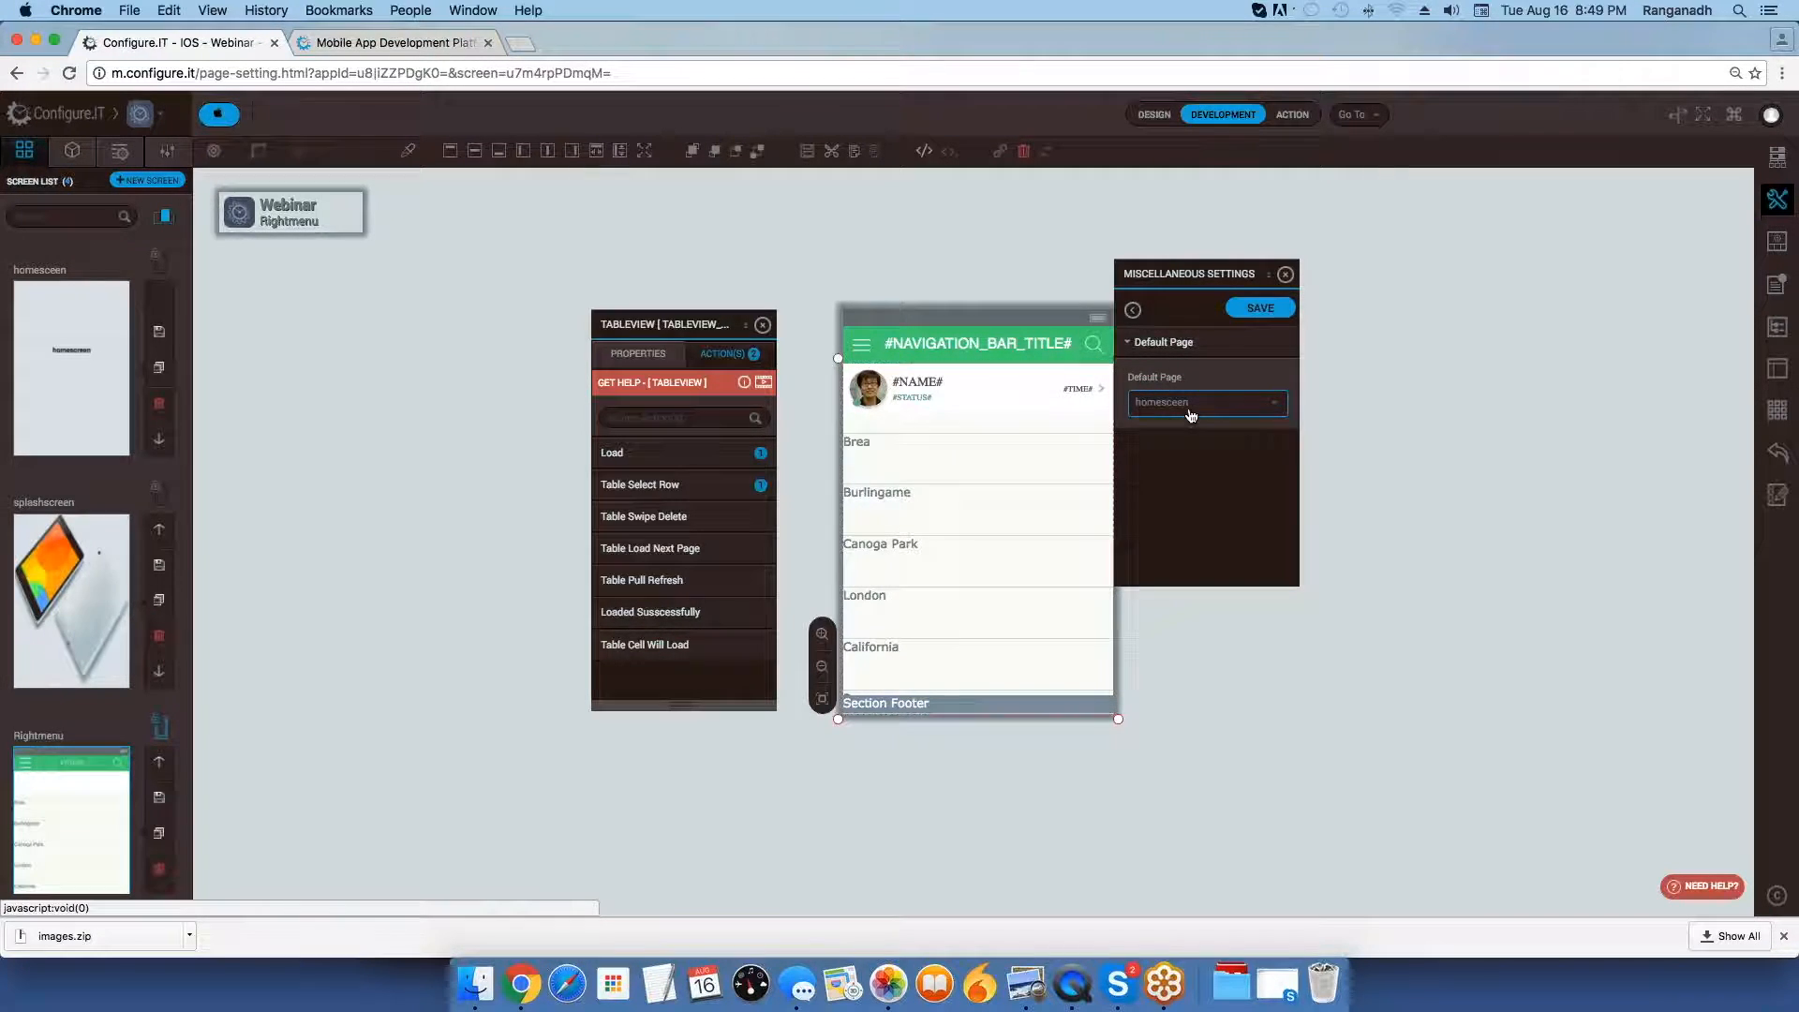
click(1275, 405)
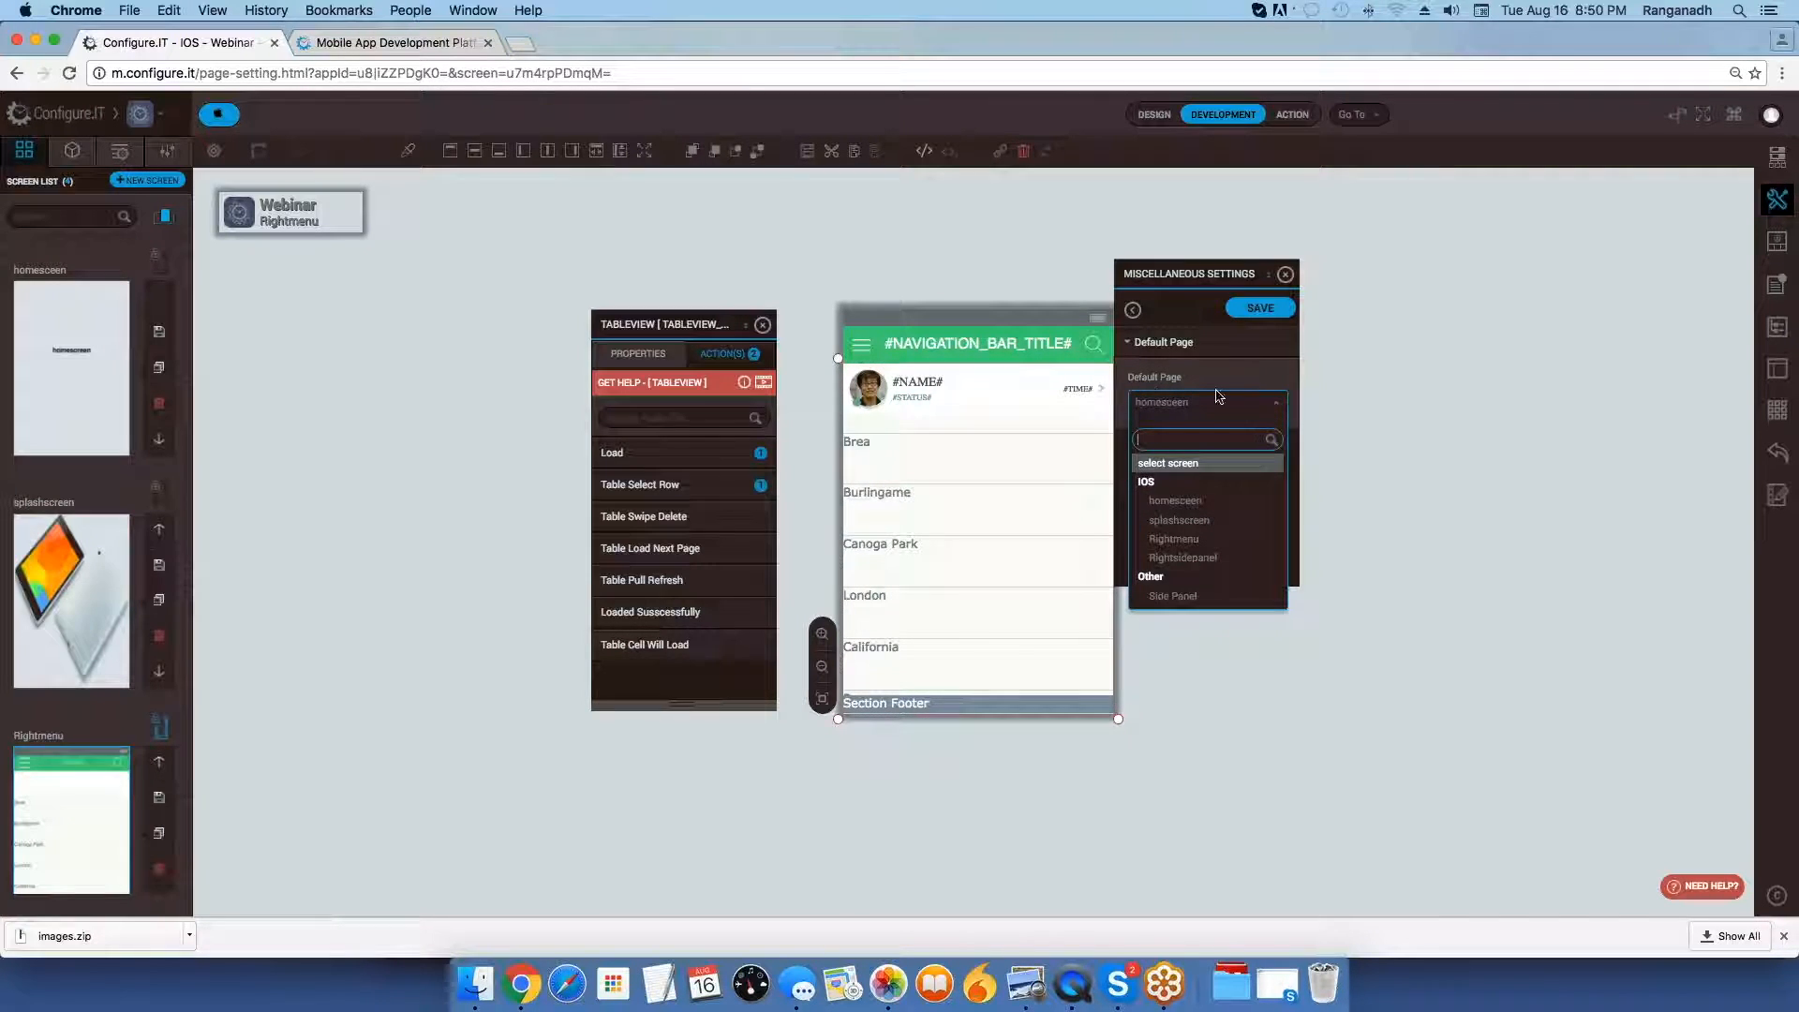
click(1208, 522)
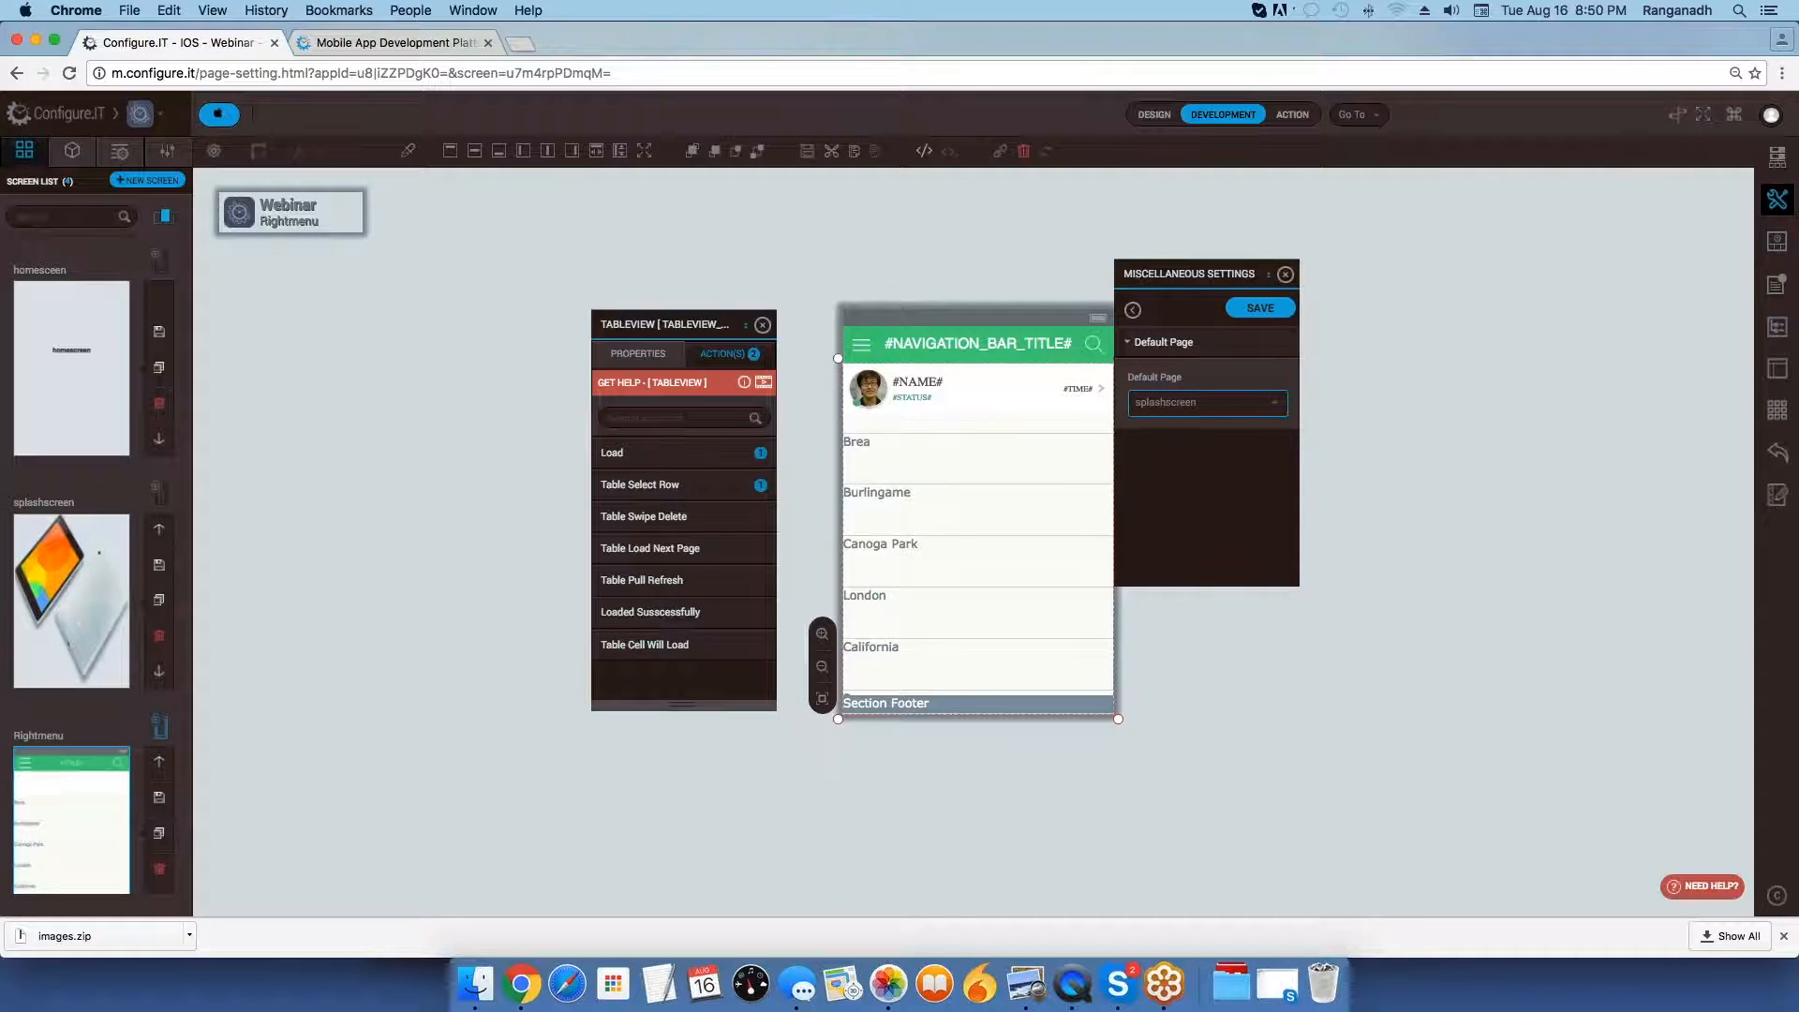
click(1269, 309)
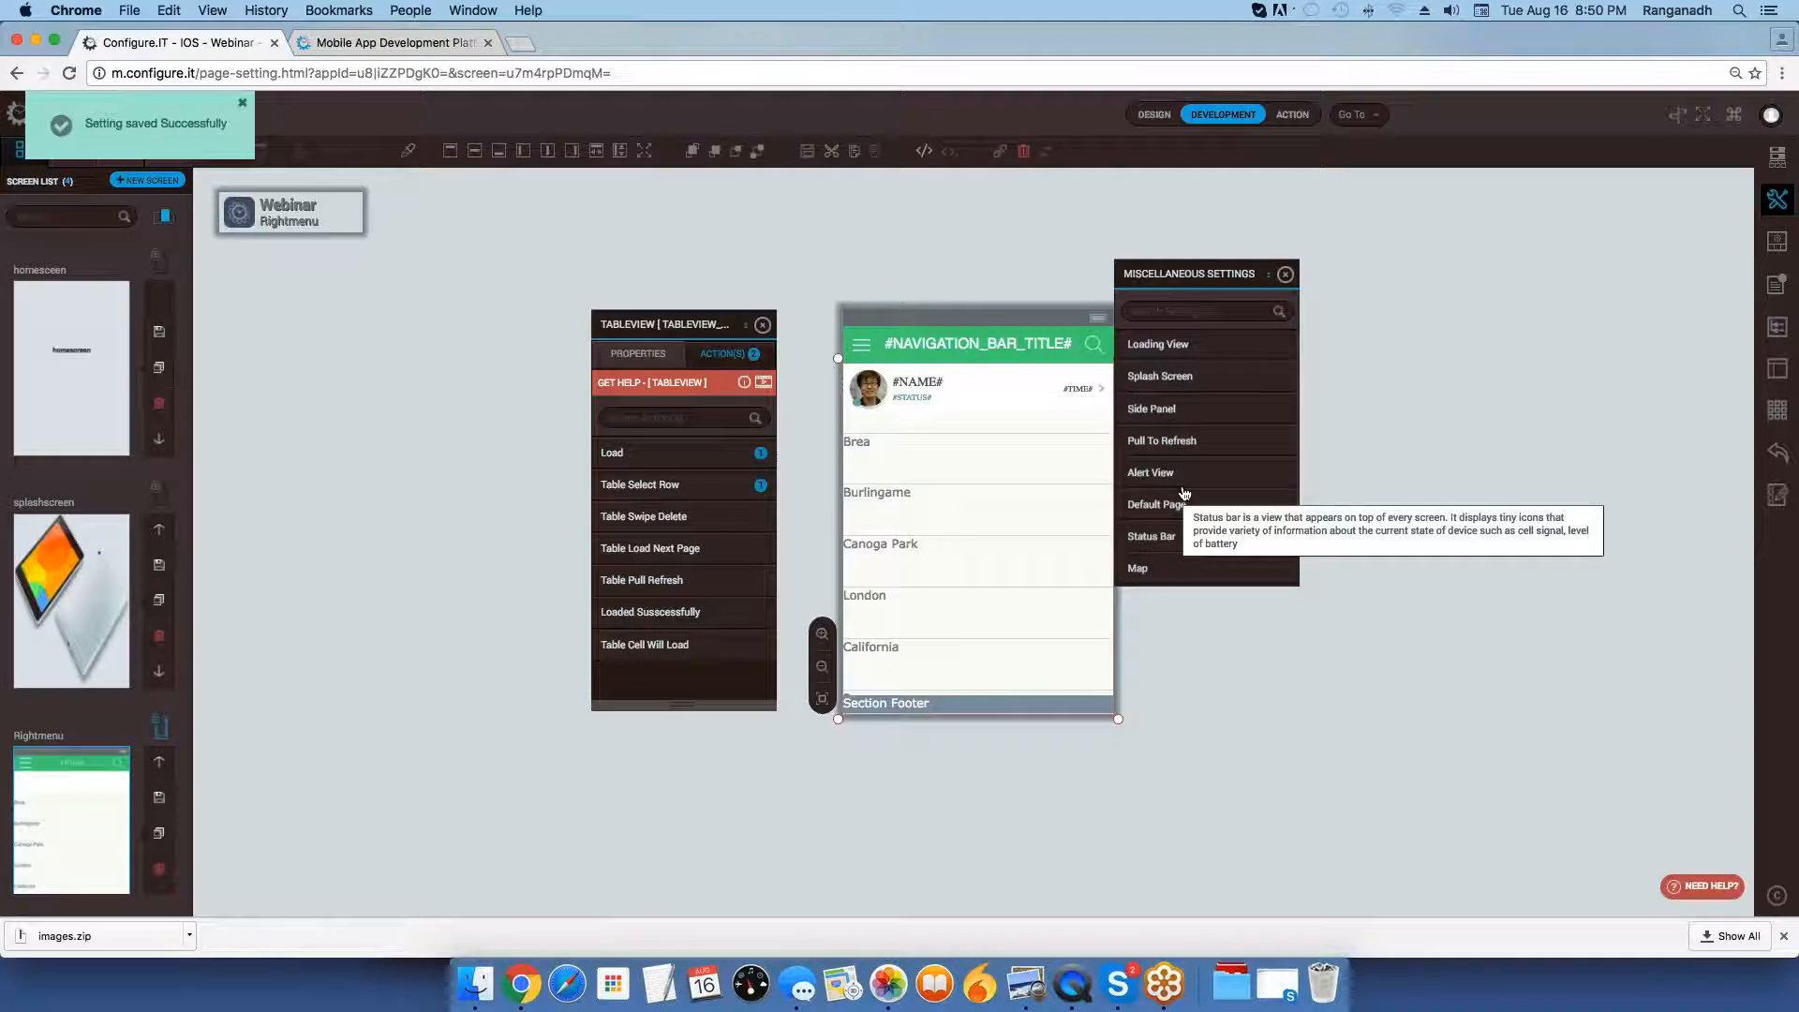
Open the Status Bar settings and view the example image 8statusbar.png in Preview before returning to Chrome.
click(1175, 483)
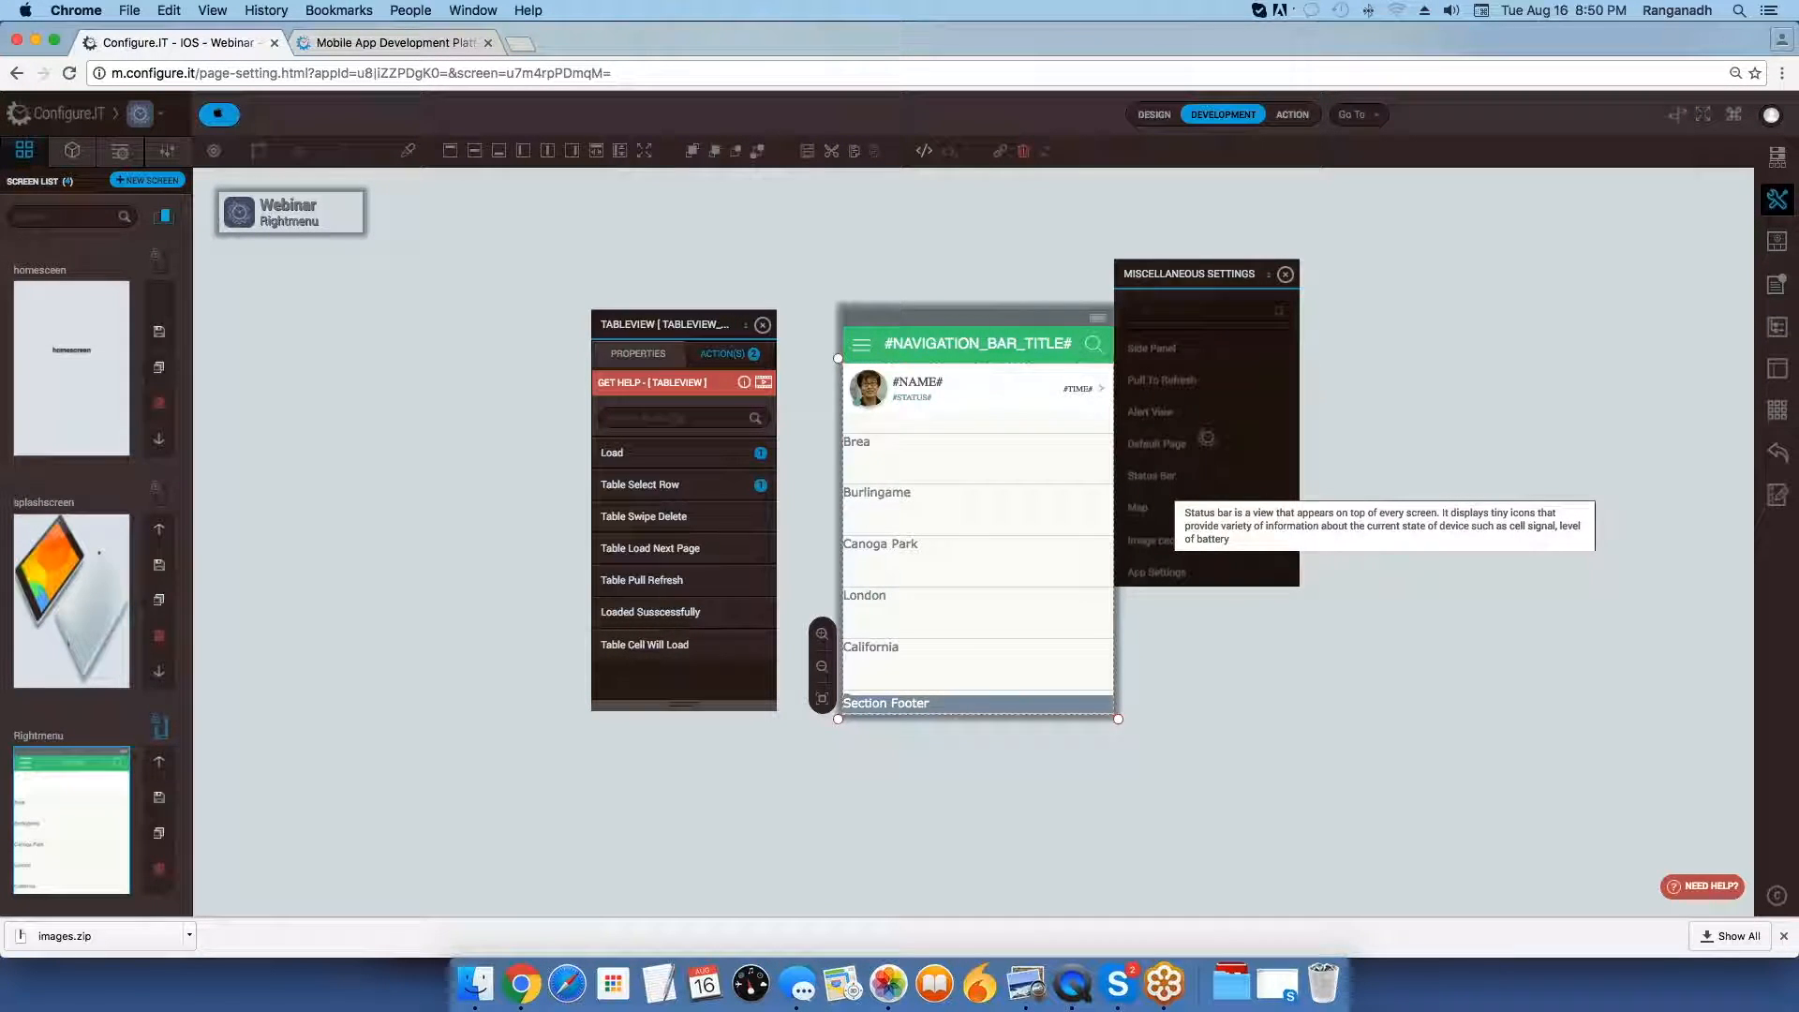
key(super+Tab)
key(super+Tab)
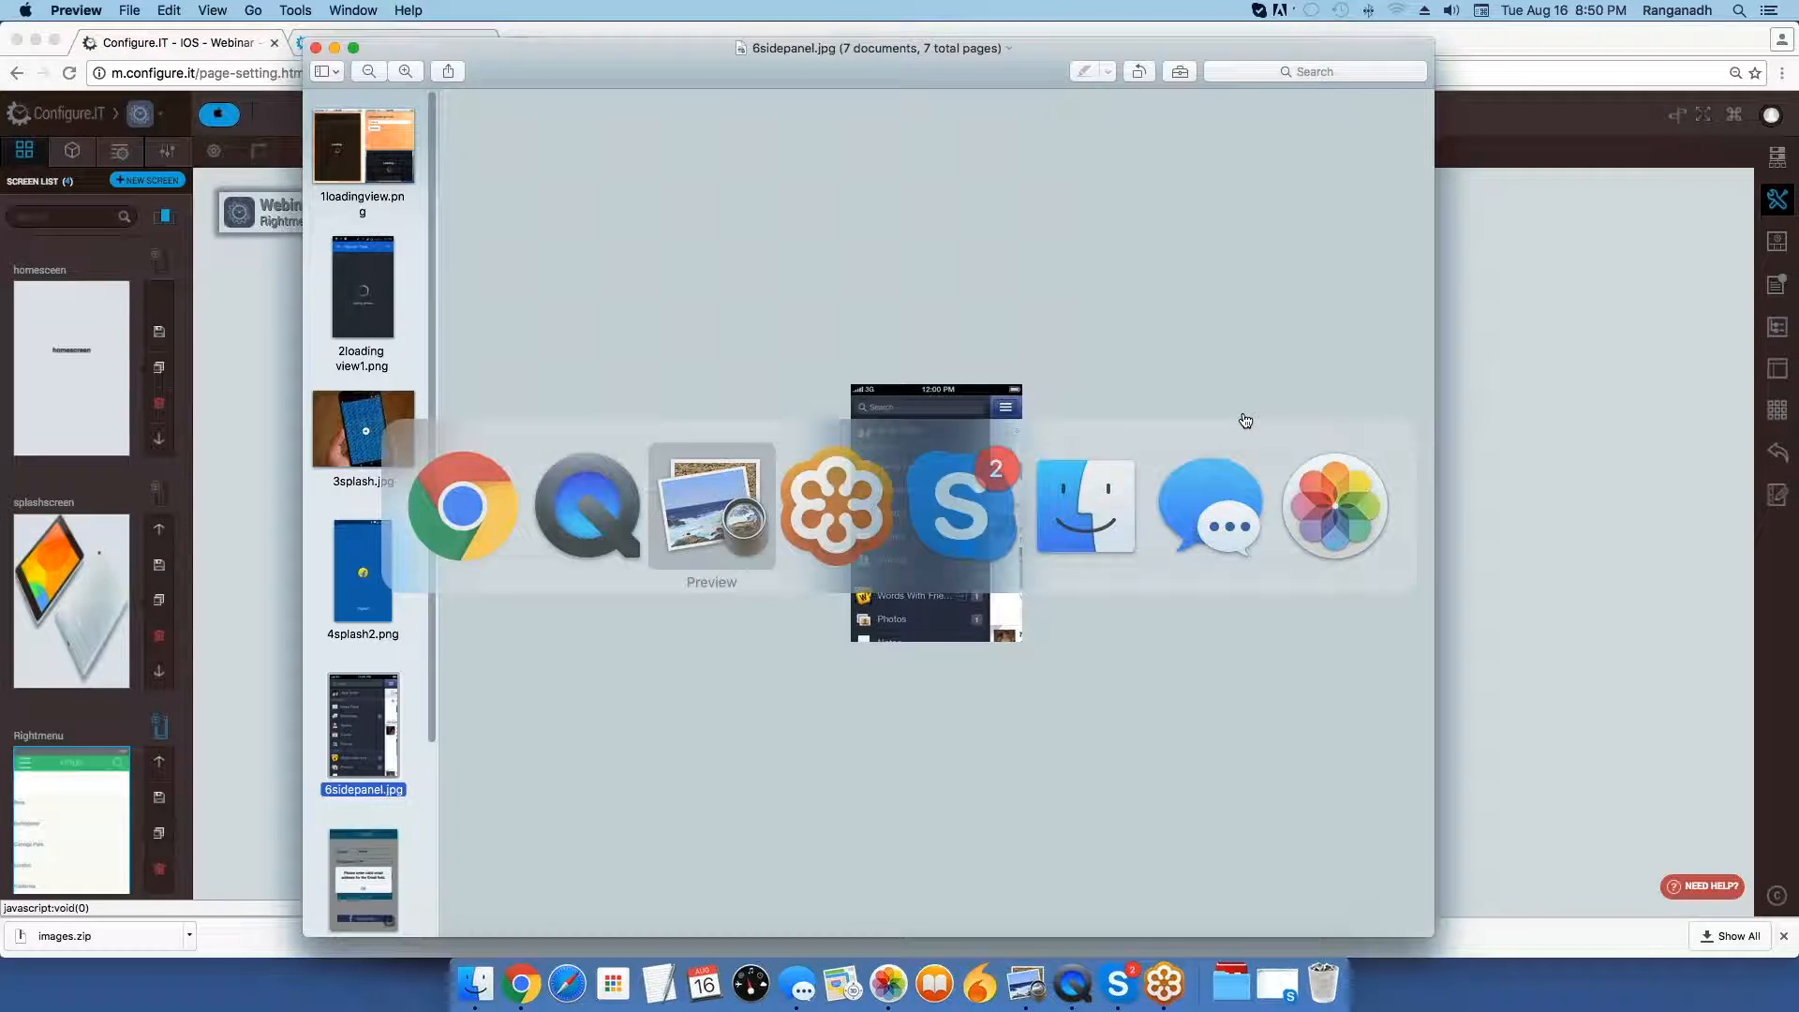
key(Down)
key(Down)
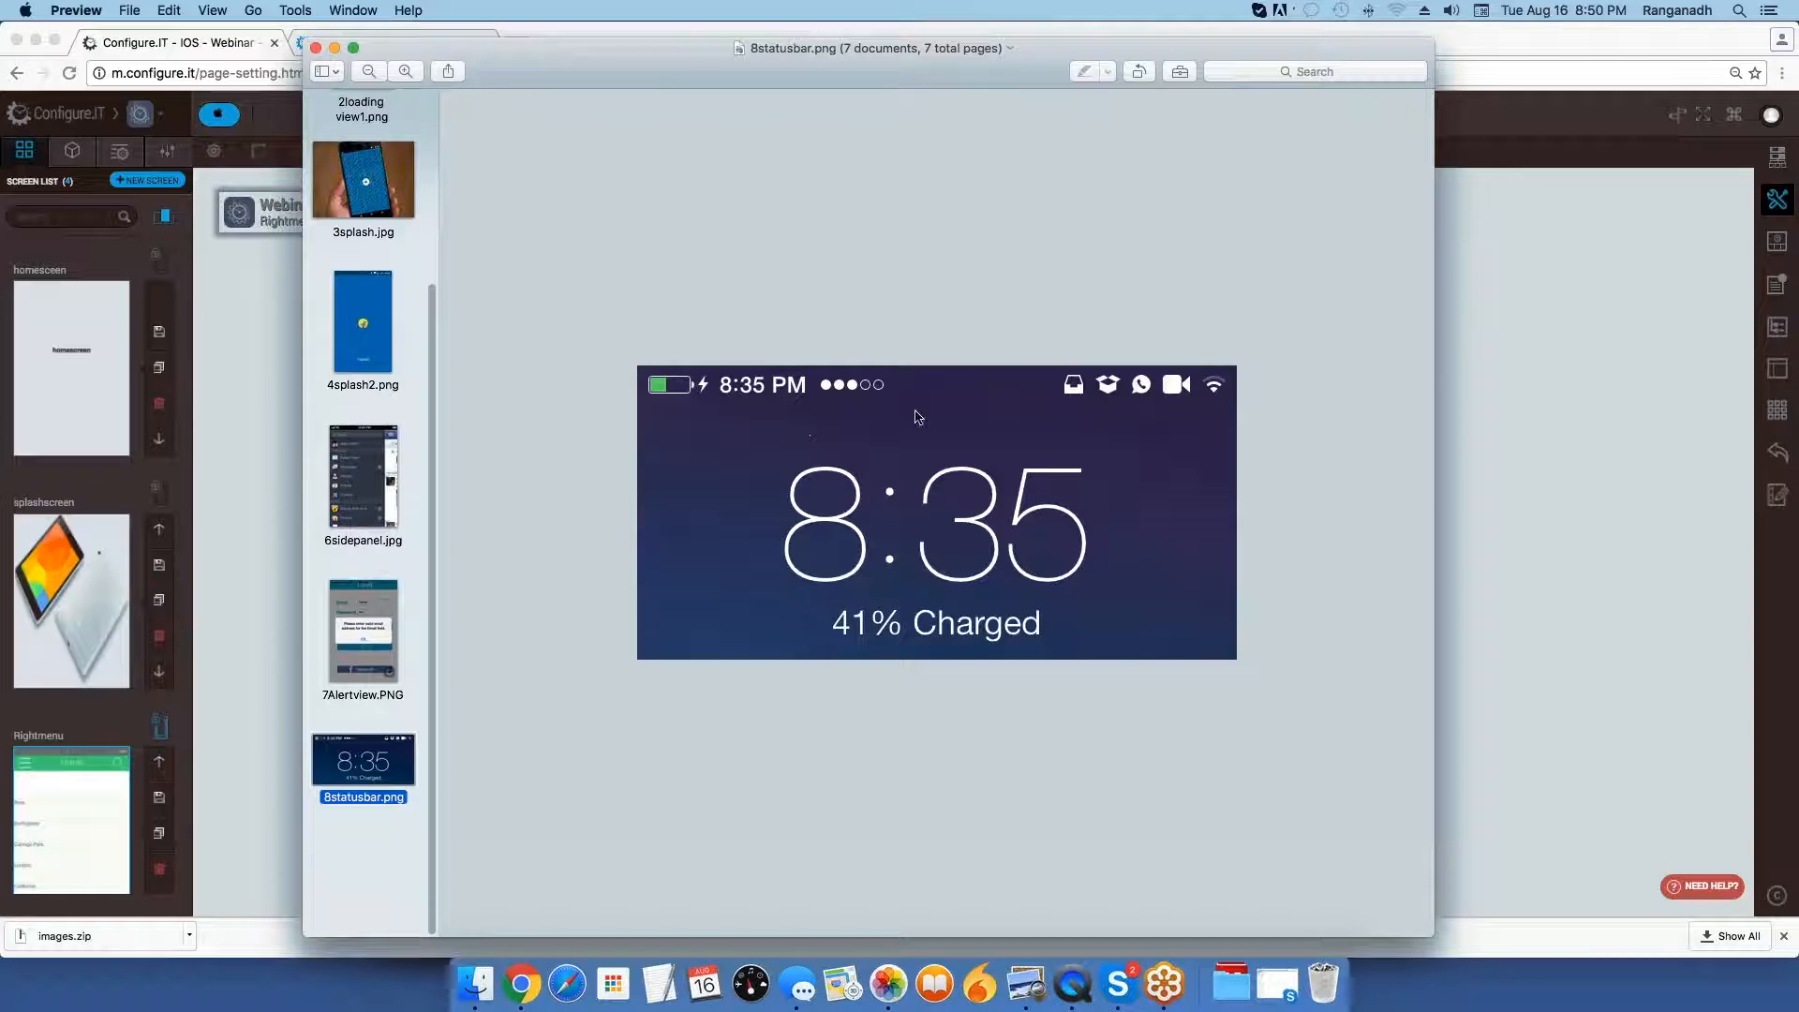
key(super+Tab)
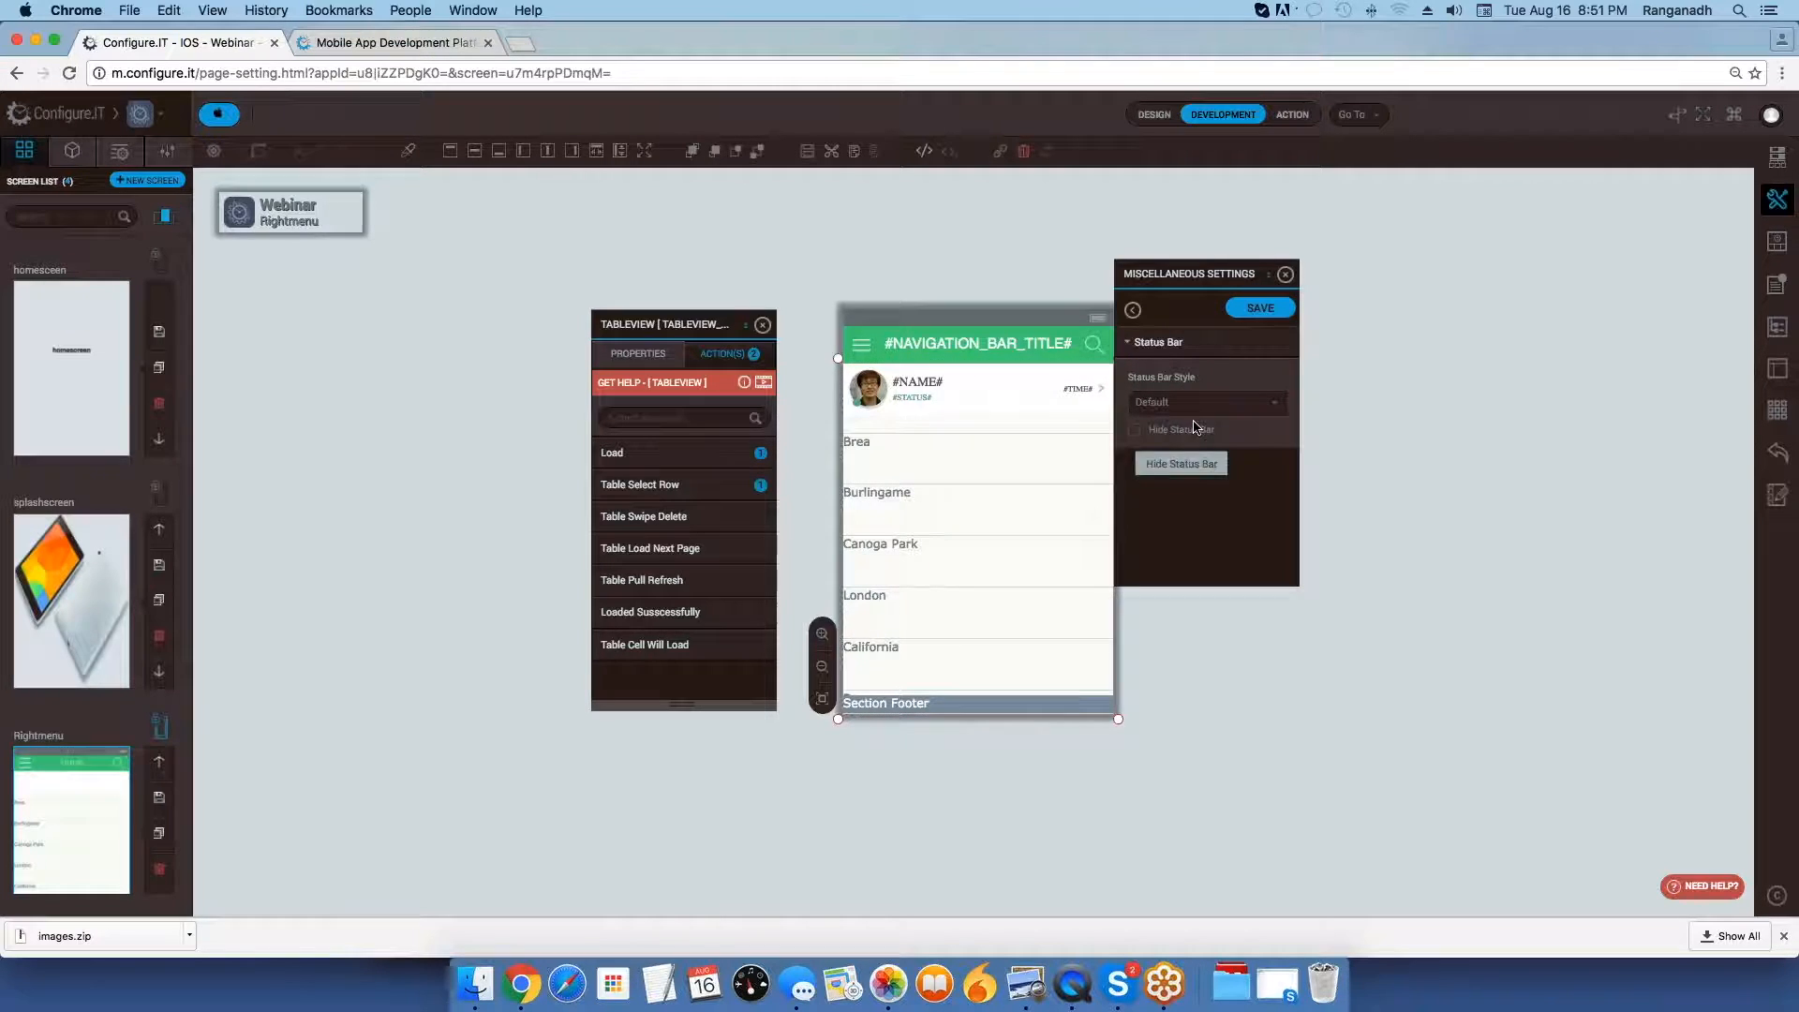
Check the status bar on the mirrored iPhone in QuickTime Player, review the Status Bar Style options in Chrome, and leave those settings.
mouse_move(1164, 401)
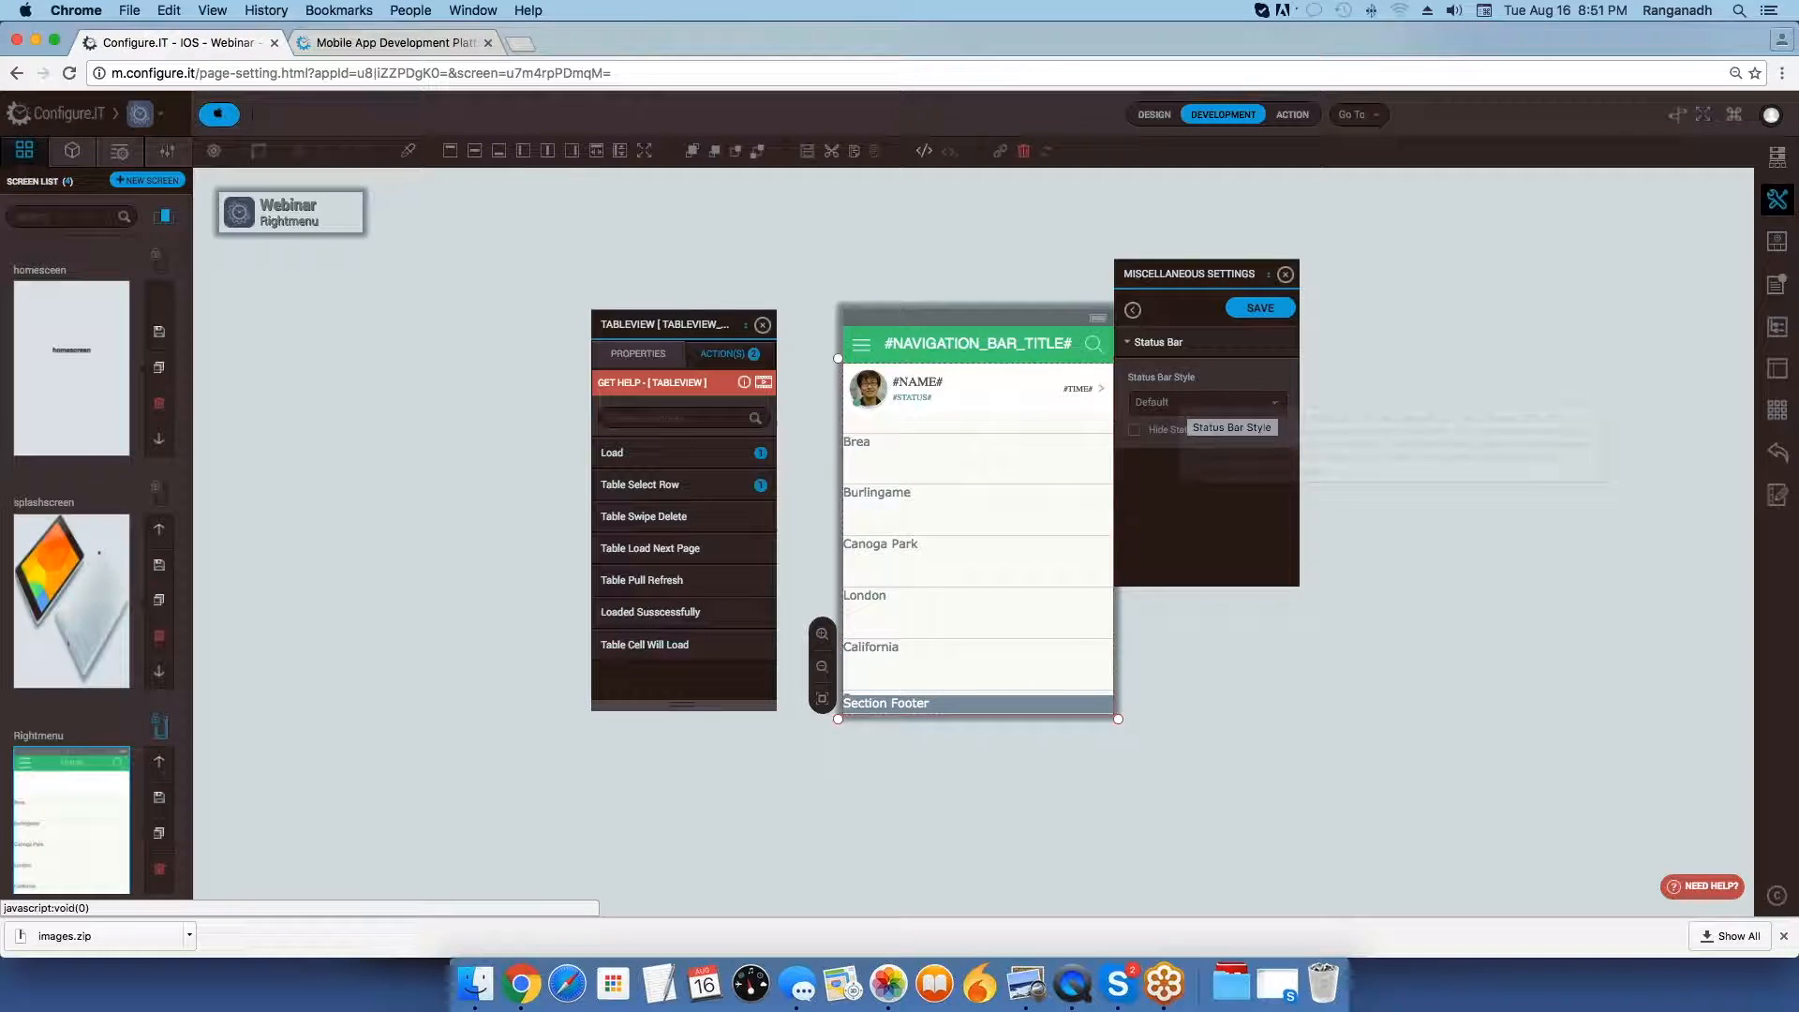
click(1073, 984)
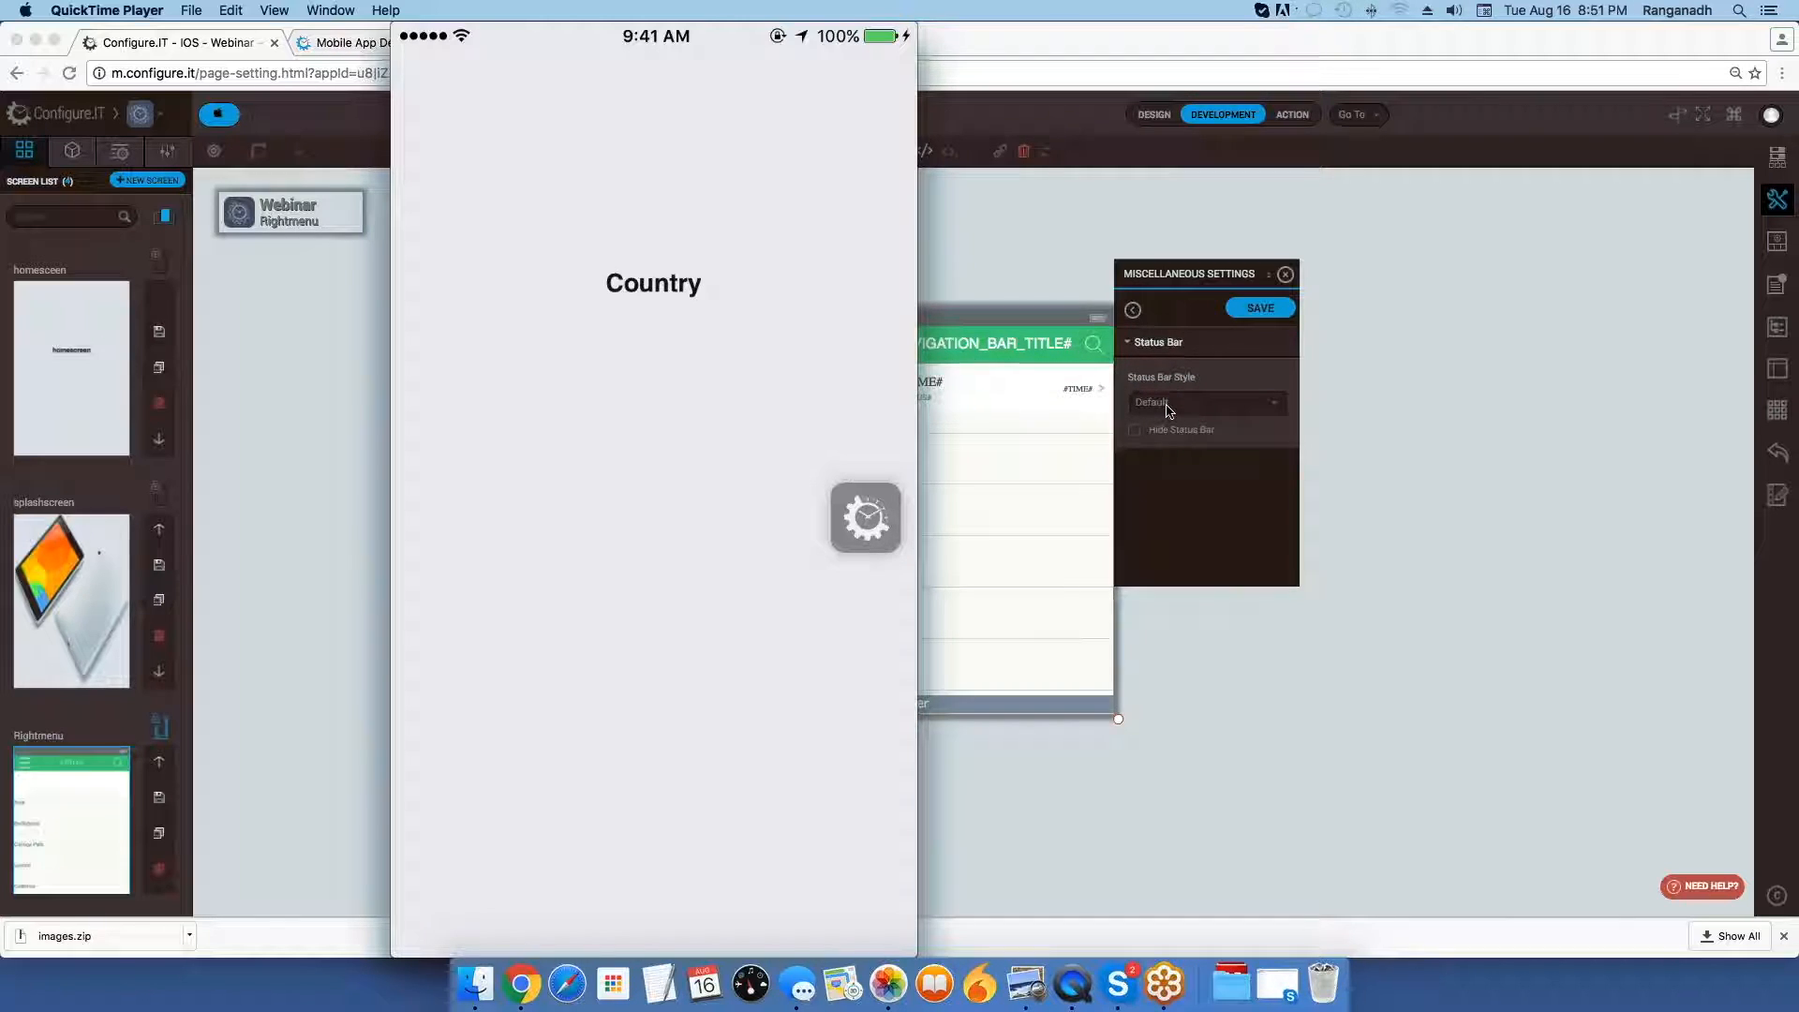
click(1169, 411)
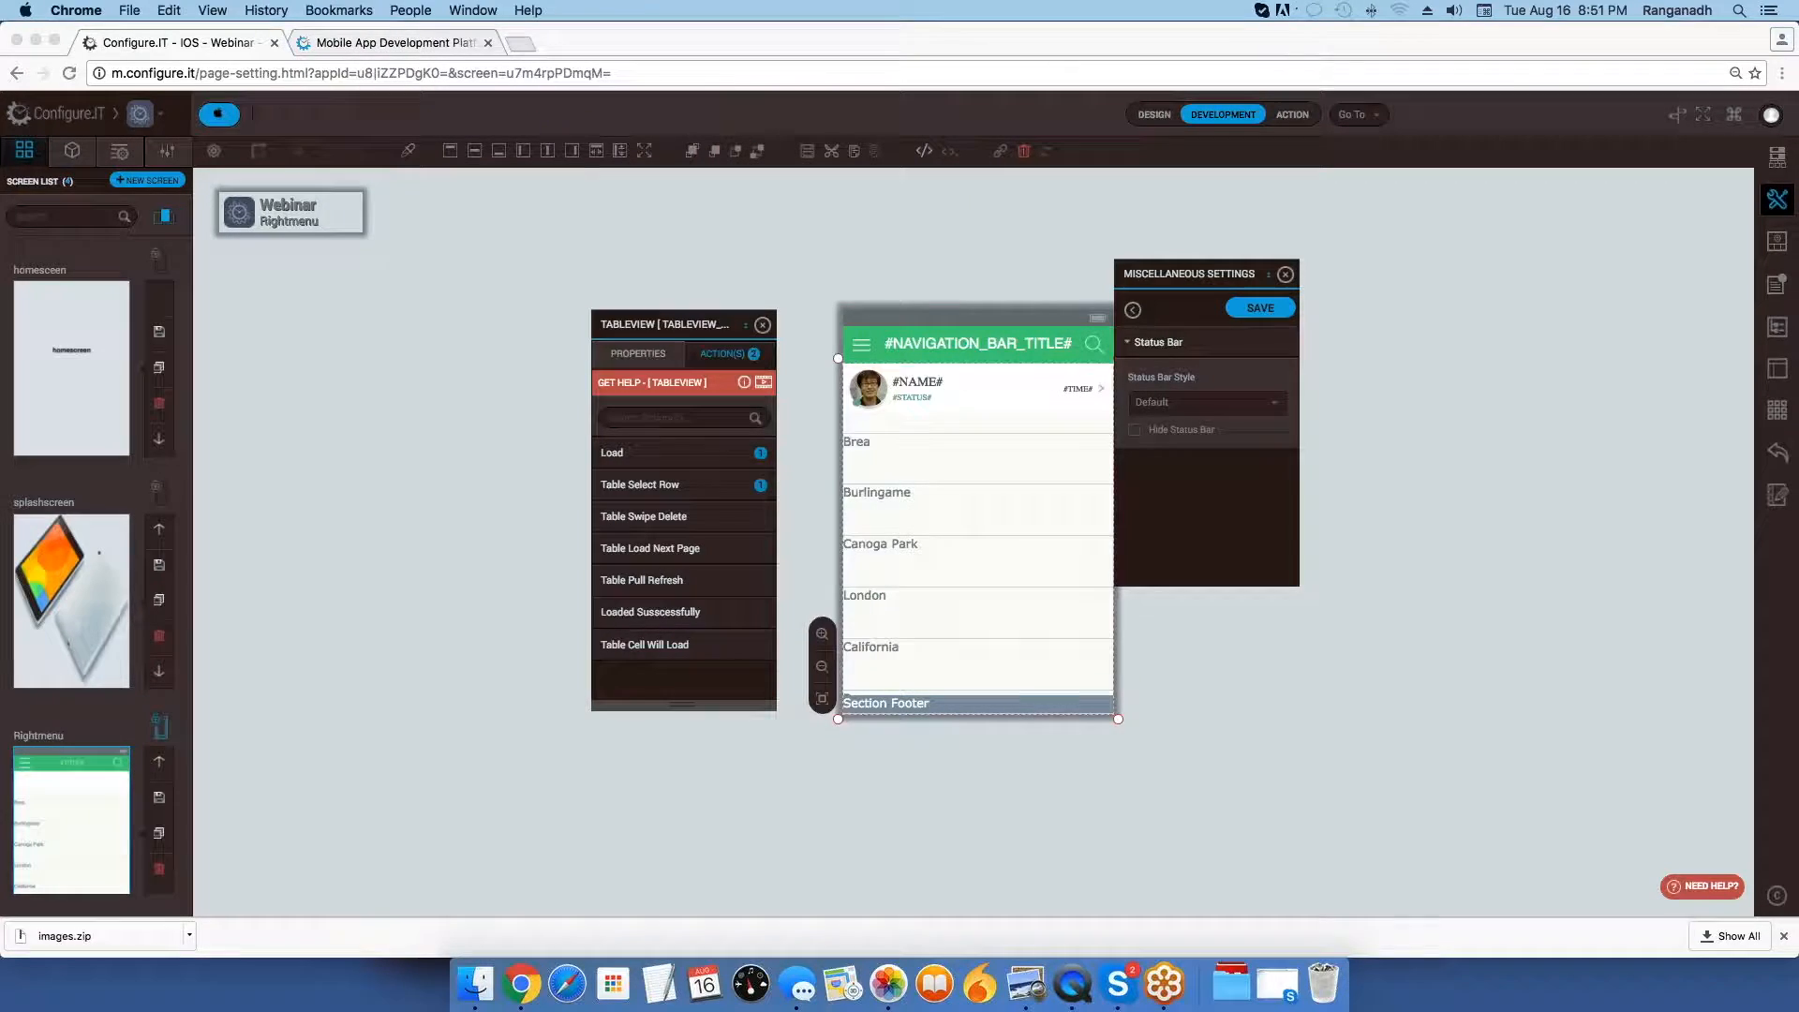
click(1171, 404)
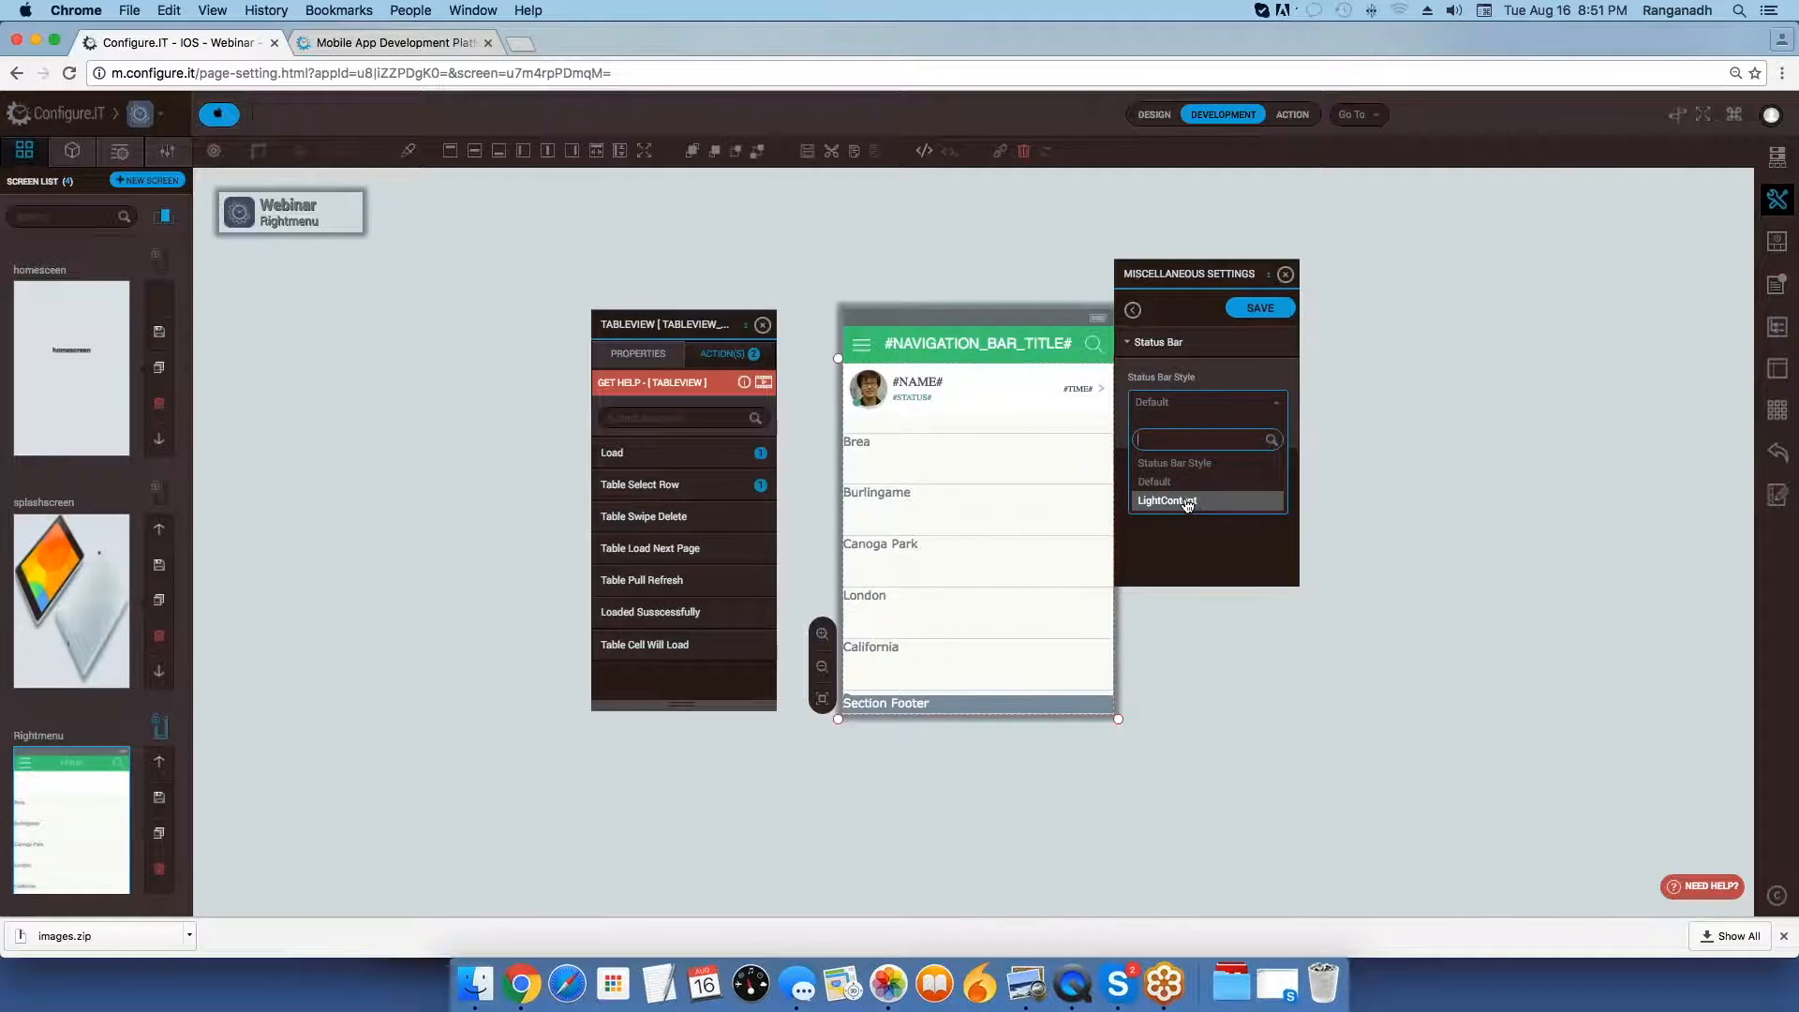
click(1133, 309)
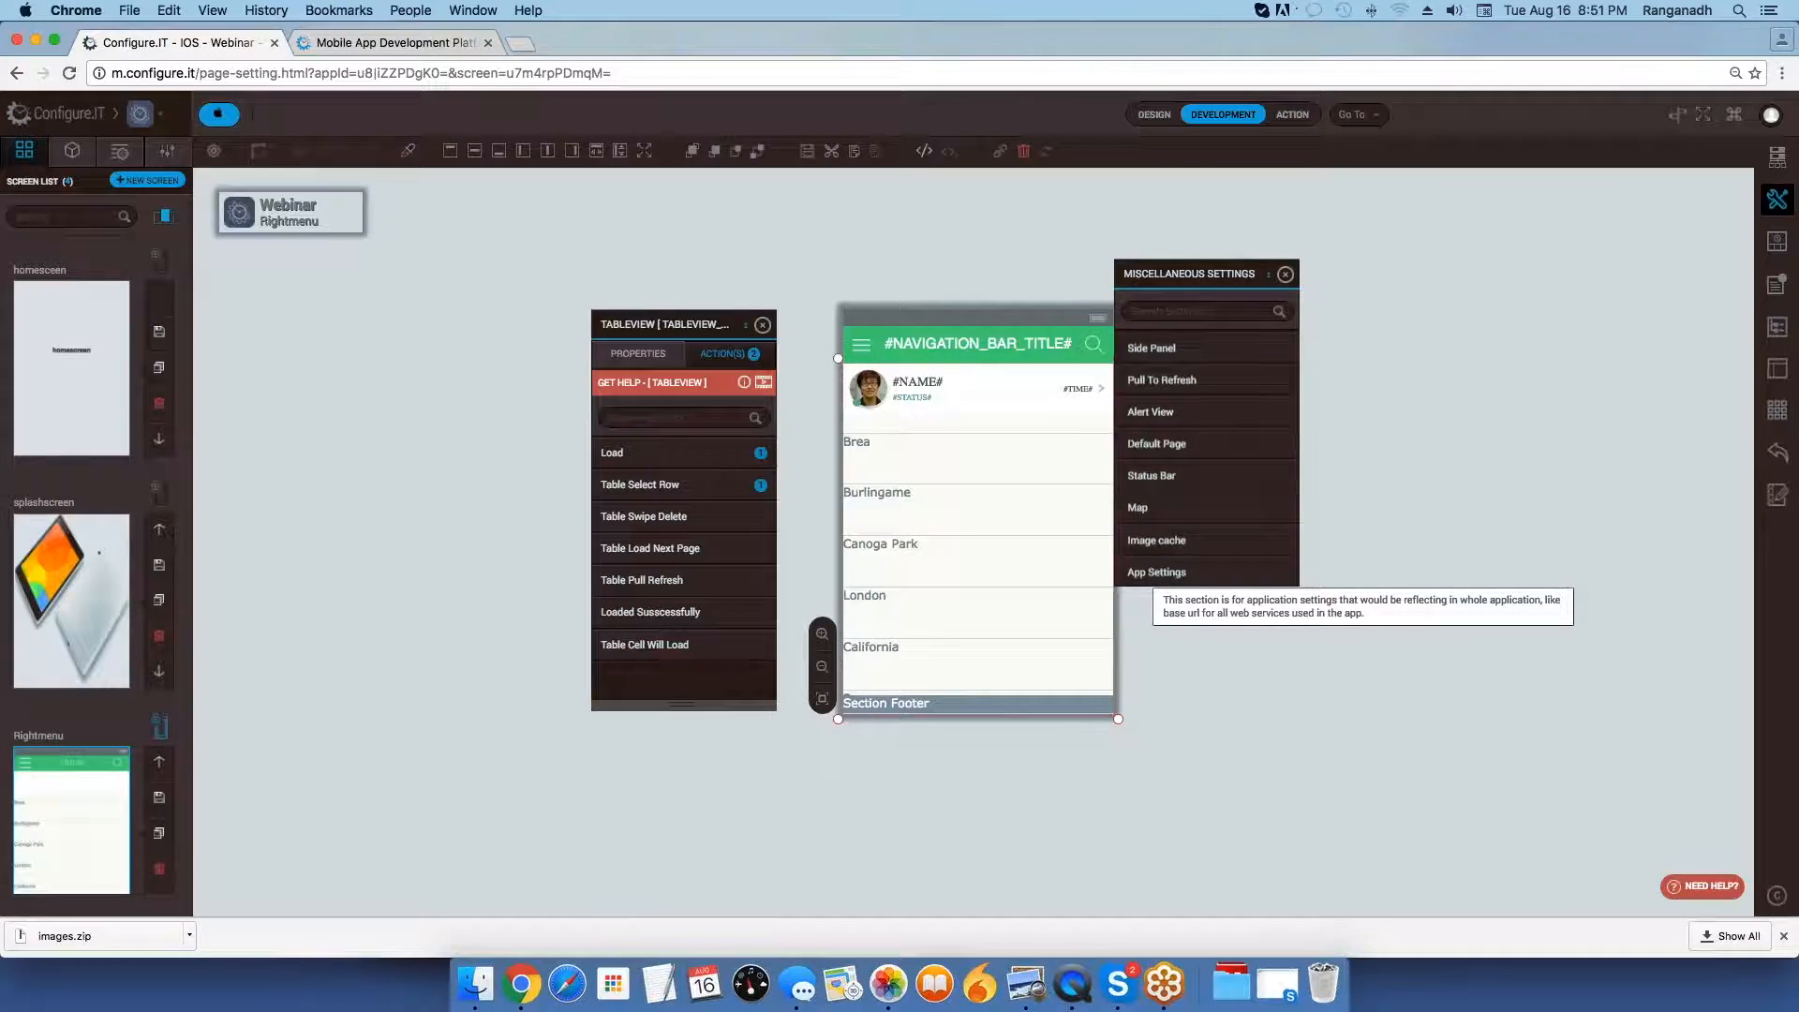
Open App Settings and examine the Base URL and API Name for create token fields.
click(1157, 573)
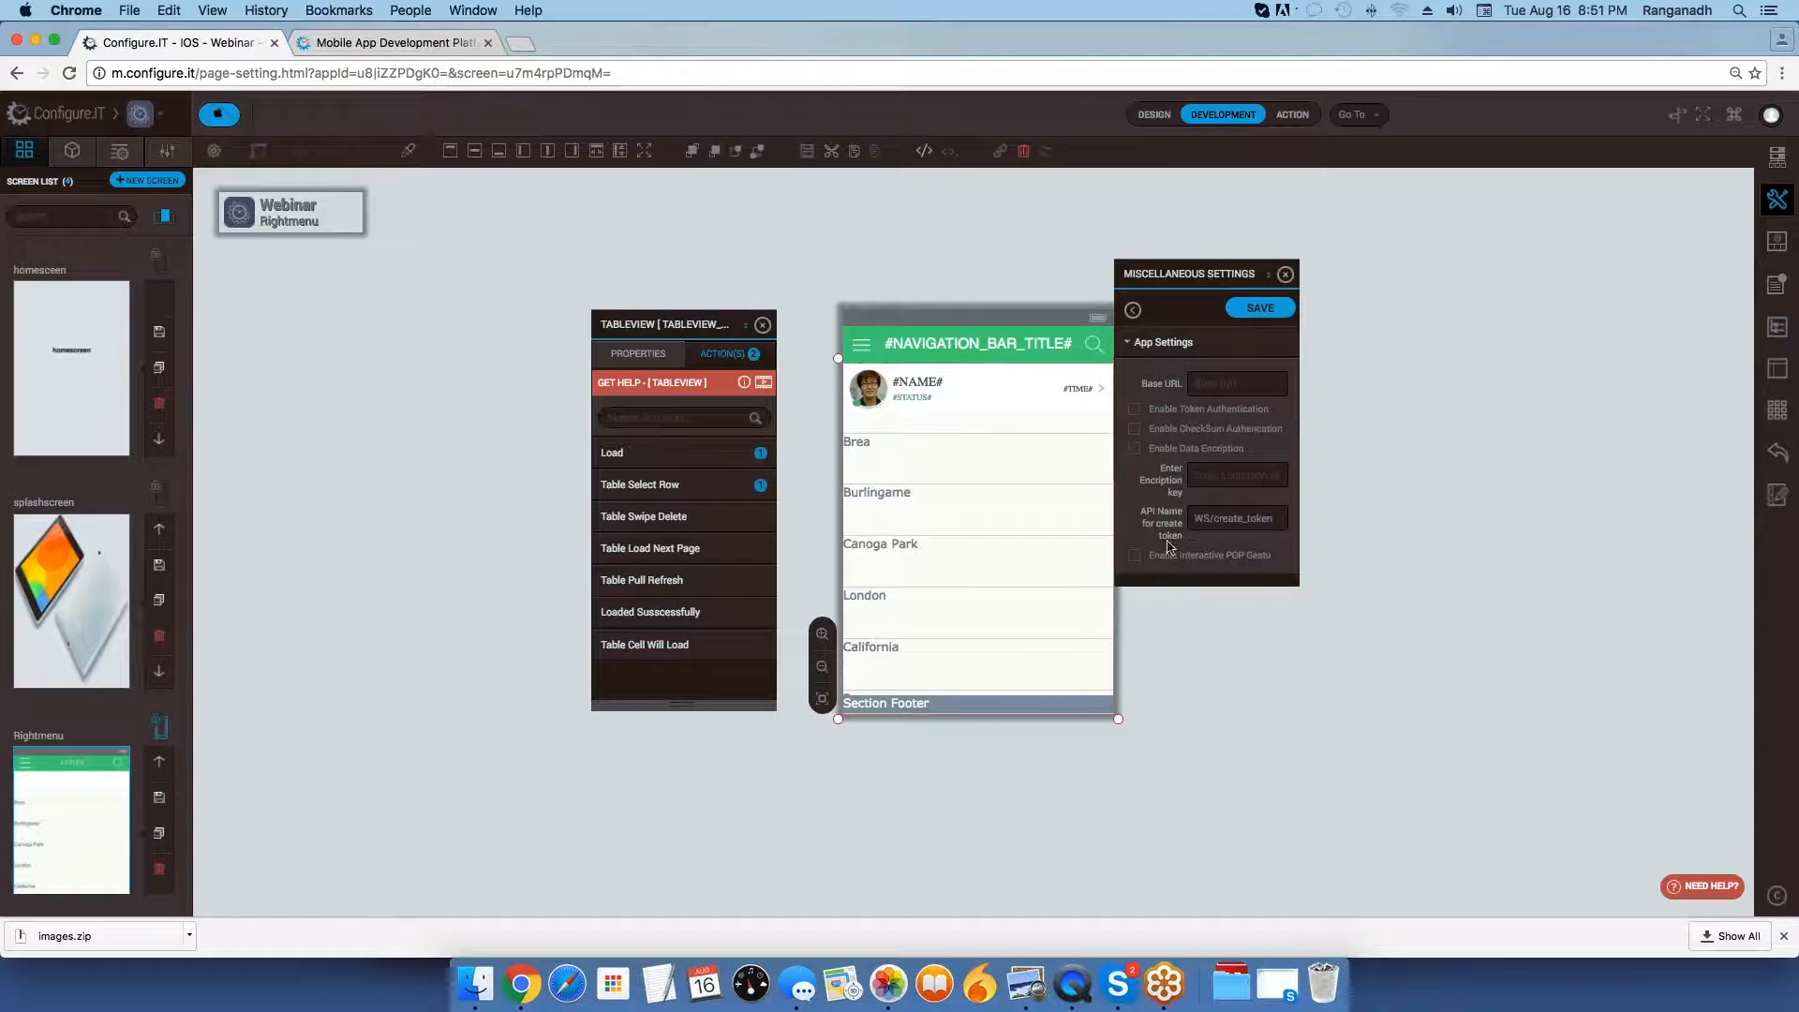
click(1193, 383)
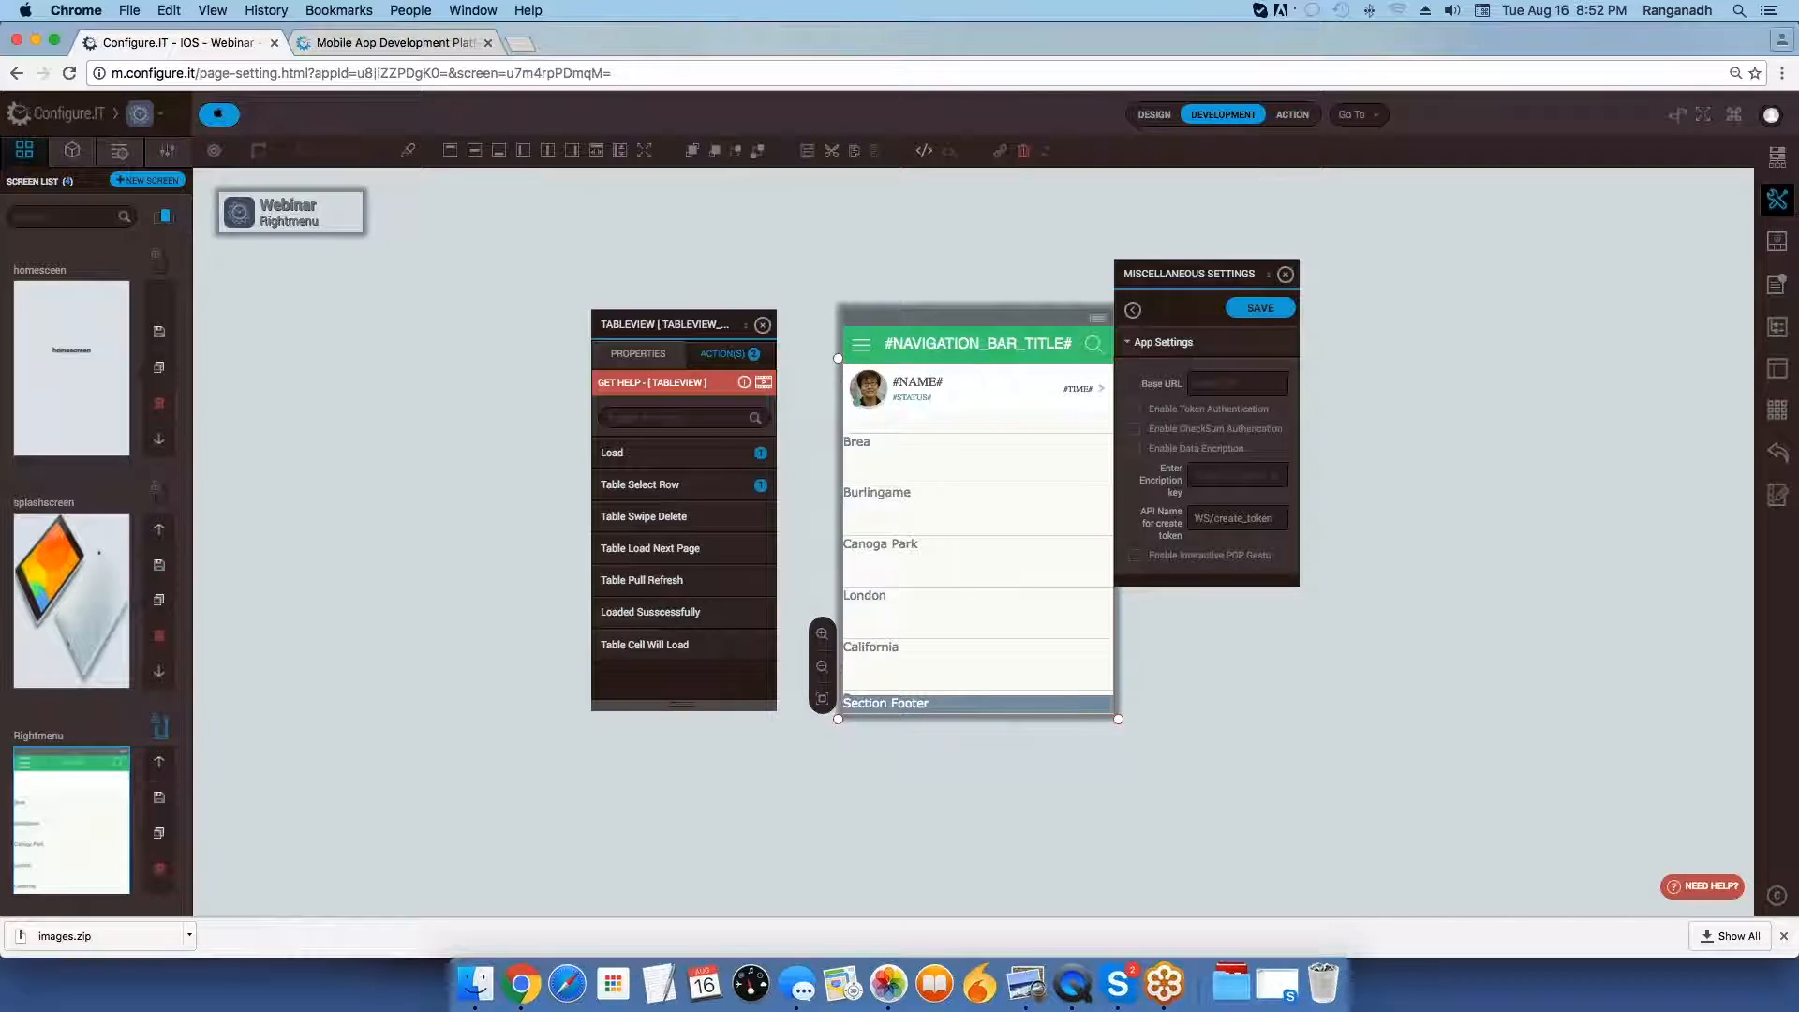
click(1234, 383)
click(1244, 518)
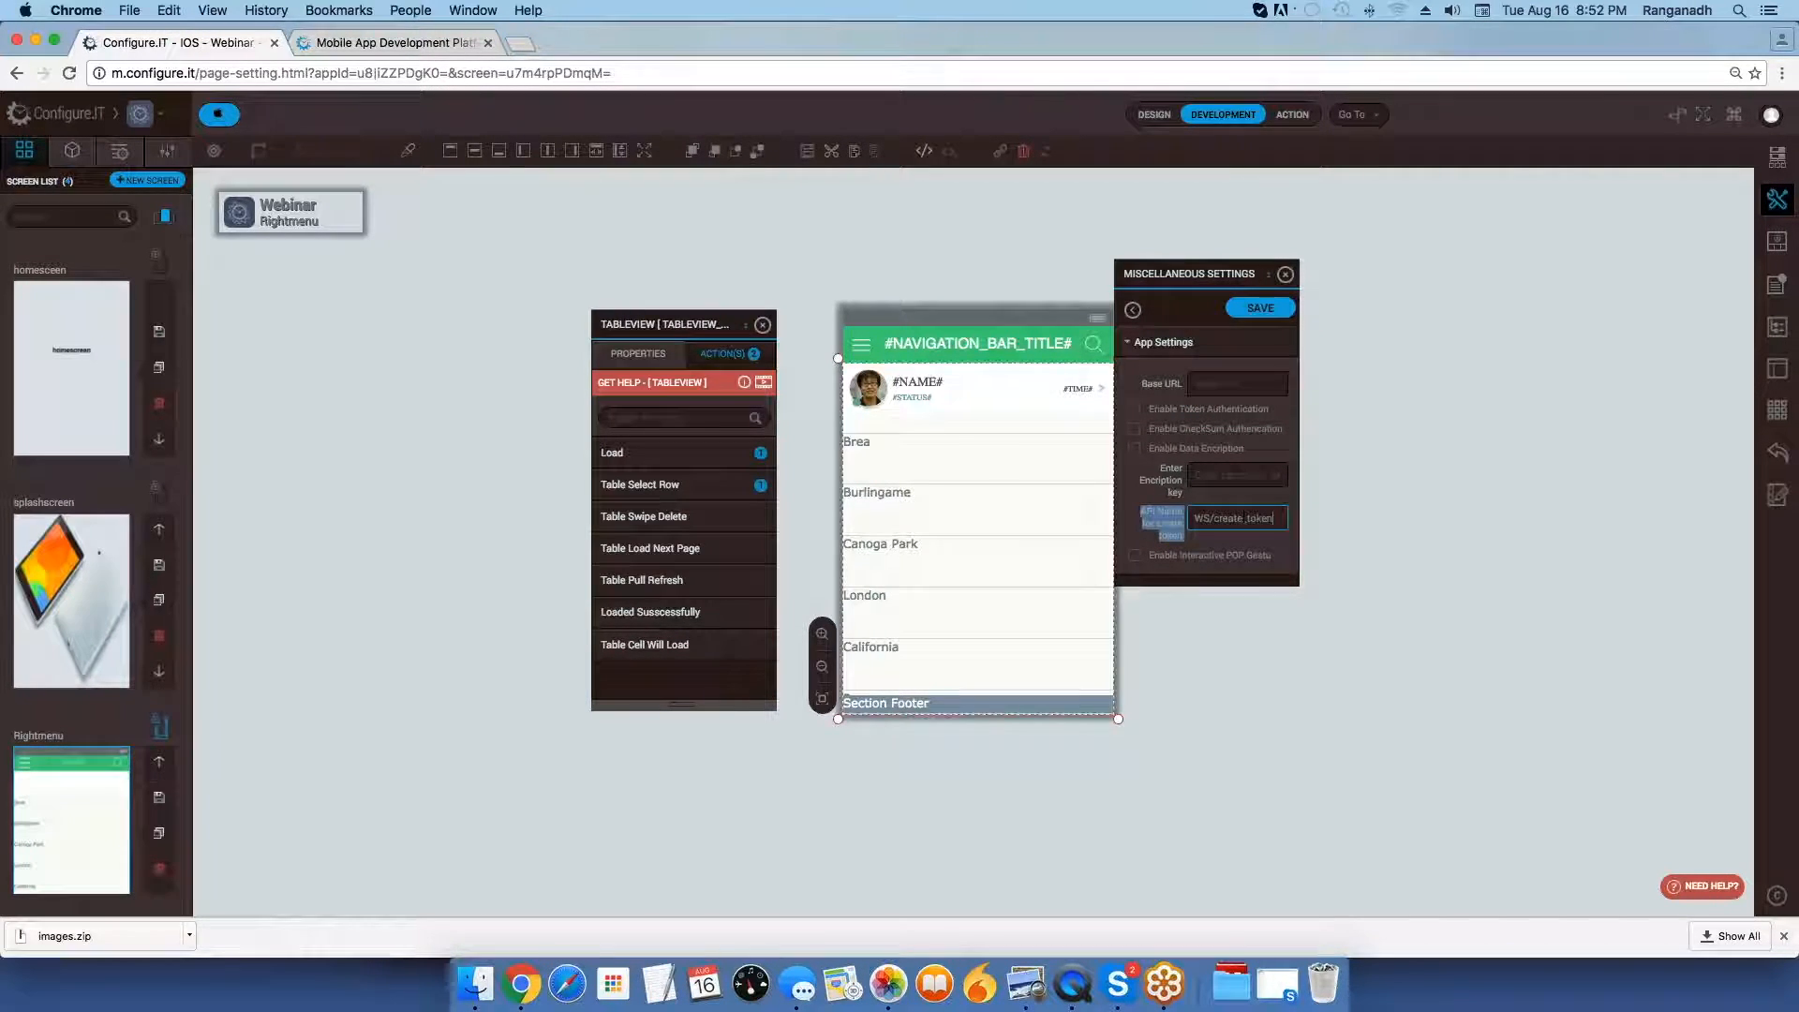
triple_click(1245, 518)
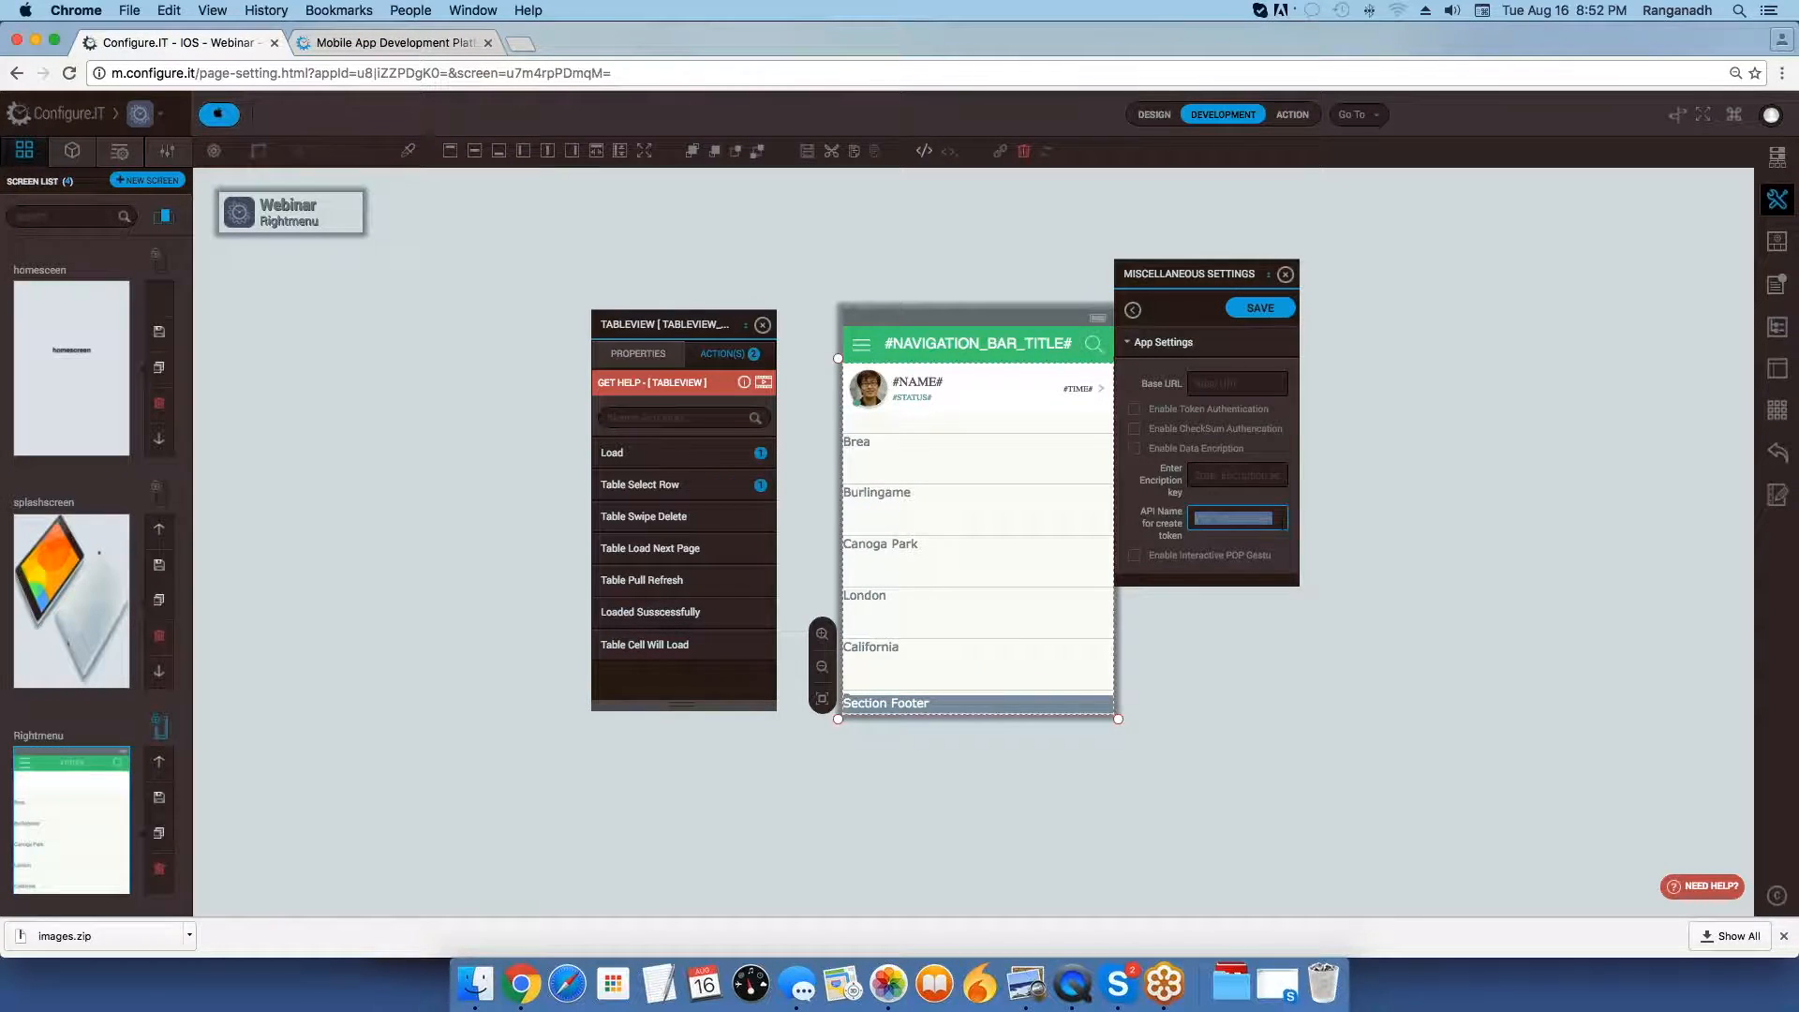
click(1245, 518)
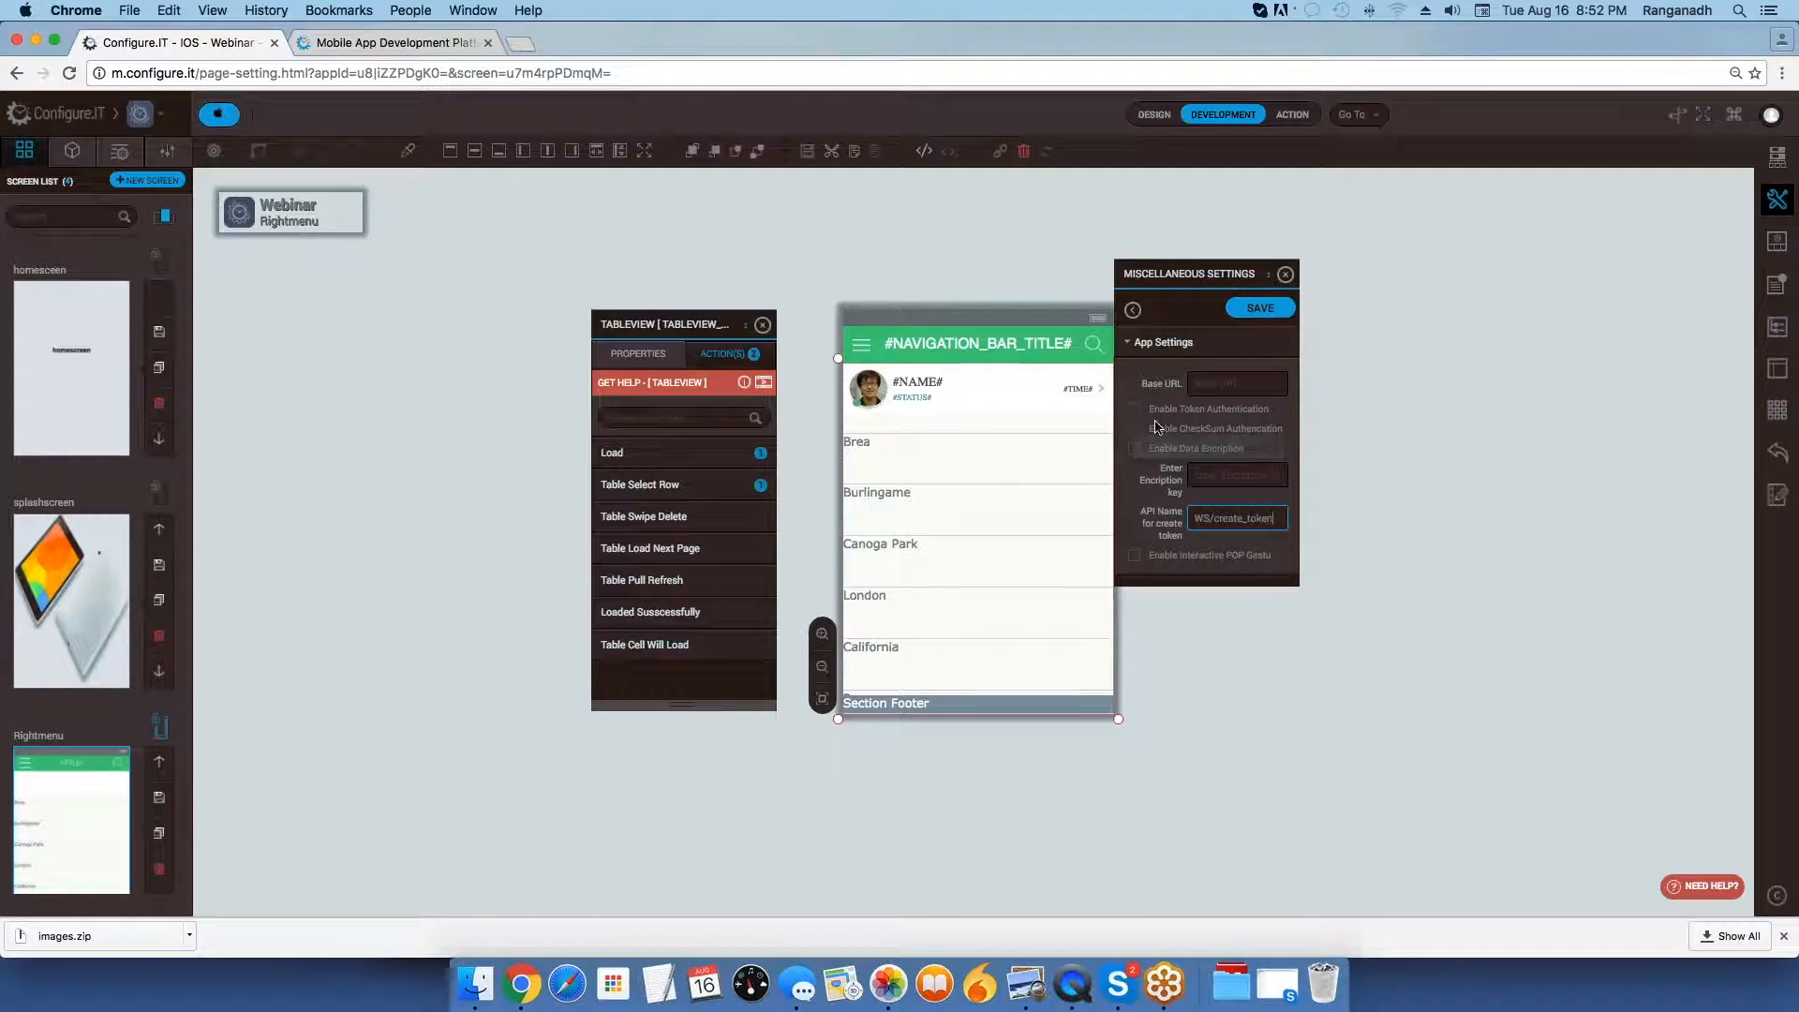
Open the Webinar project's backend dashboard.
click(1357, 114)
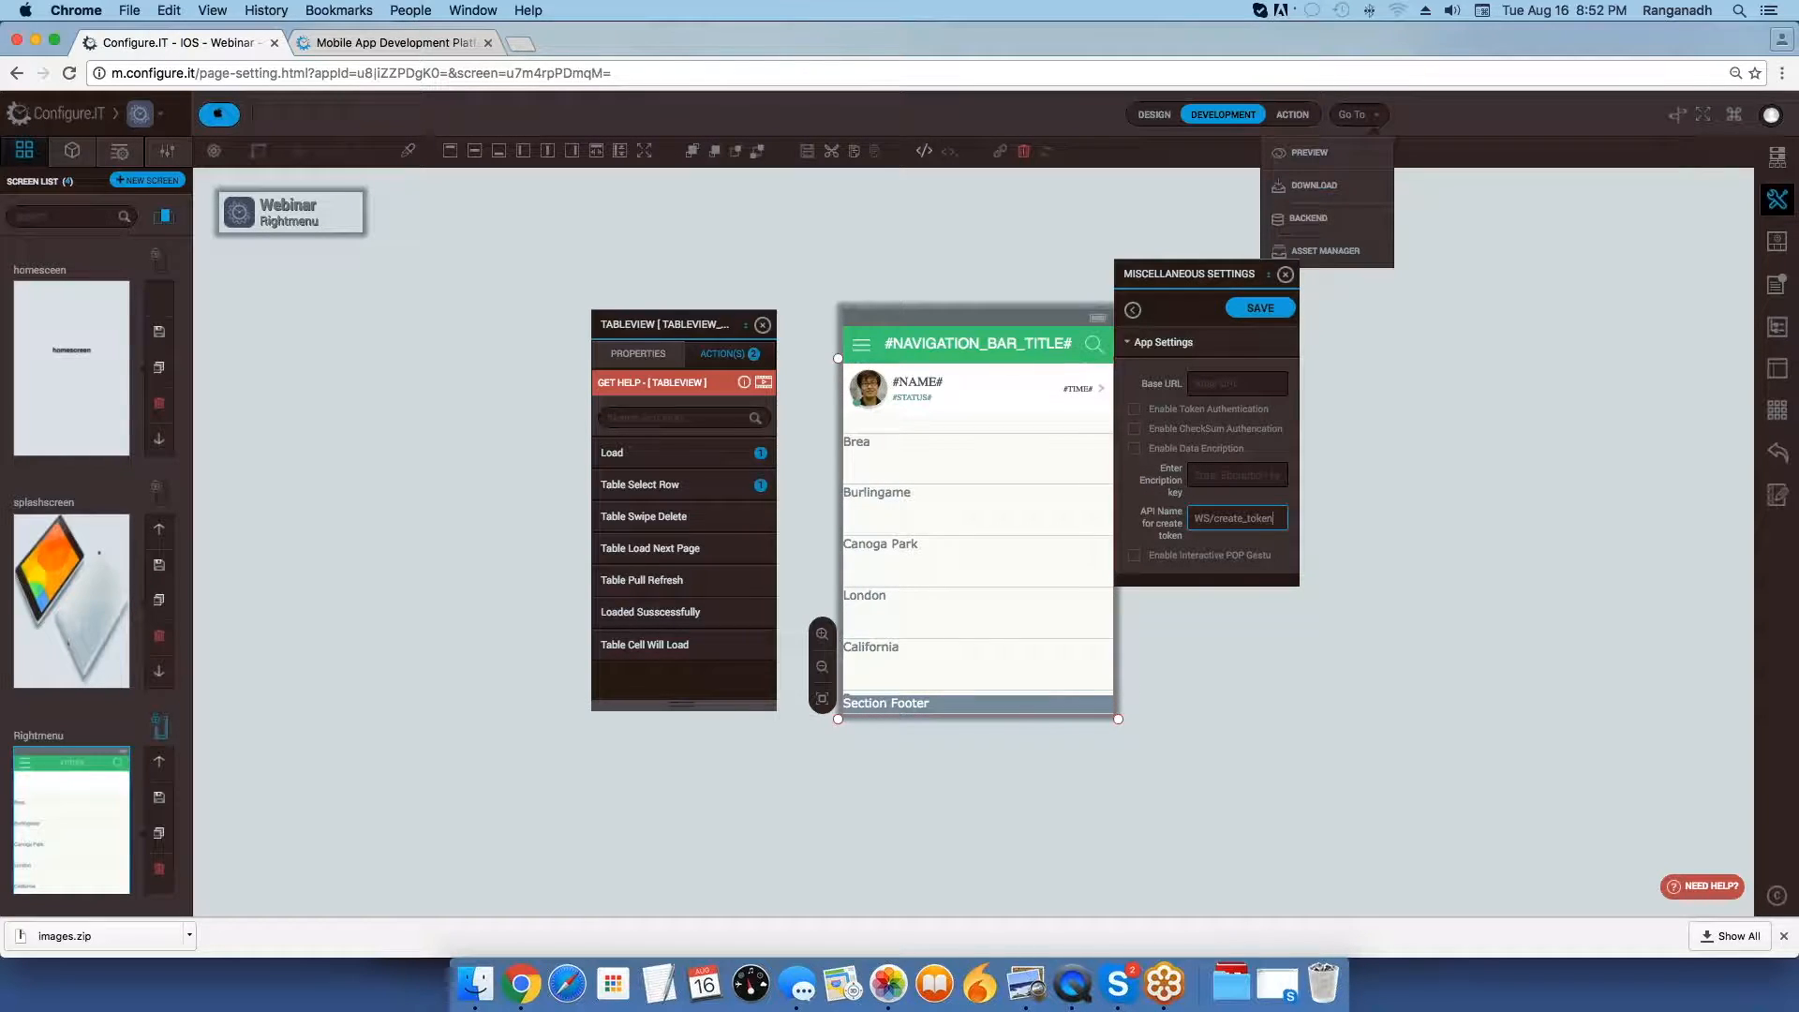
click(1325, 221)
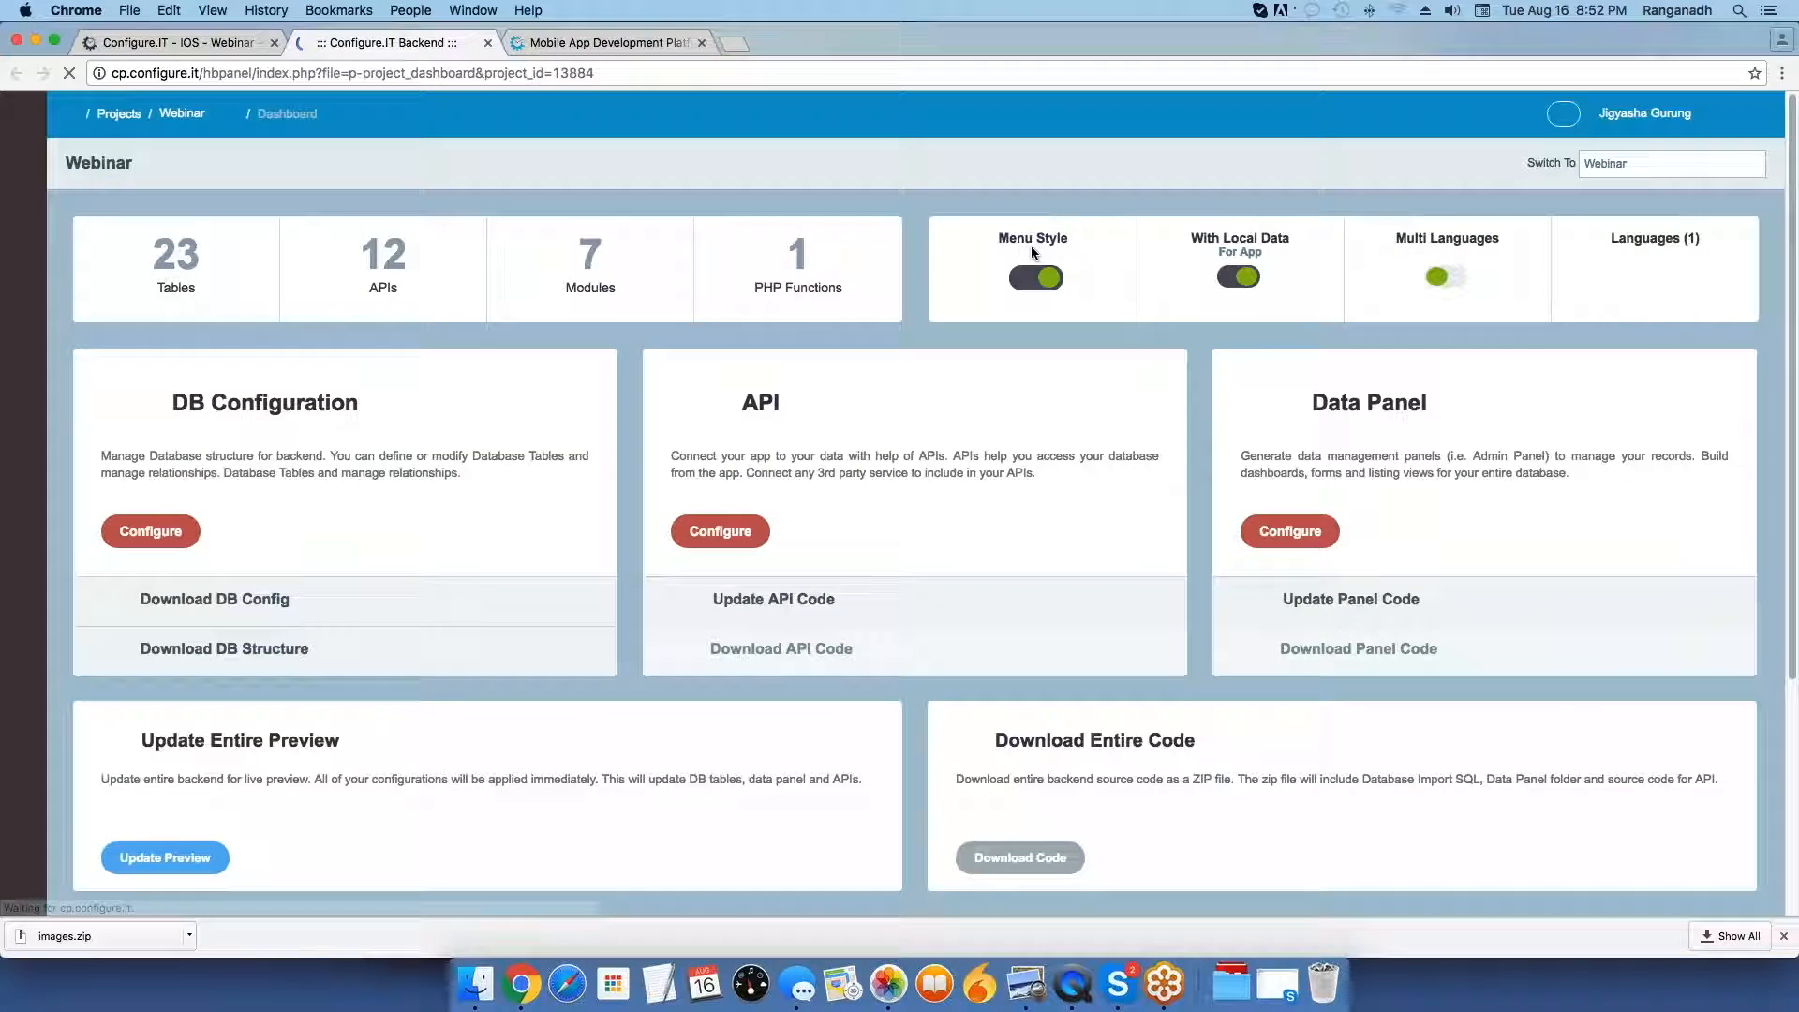
Open the Webinar project's admin panel from the backend, reload its page and log in.
click(25, 214)
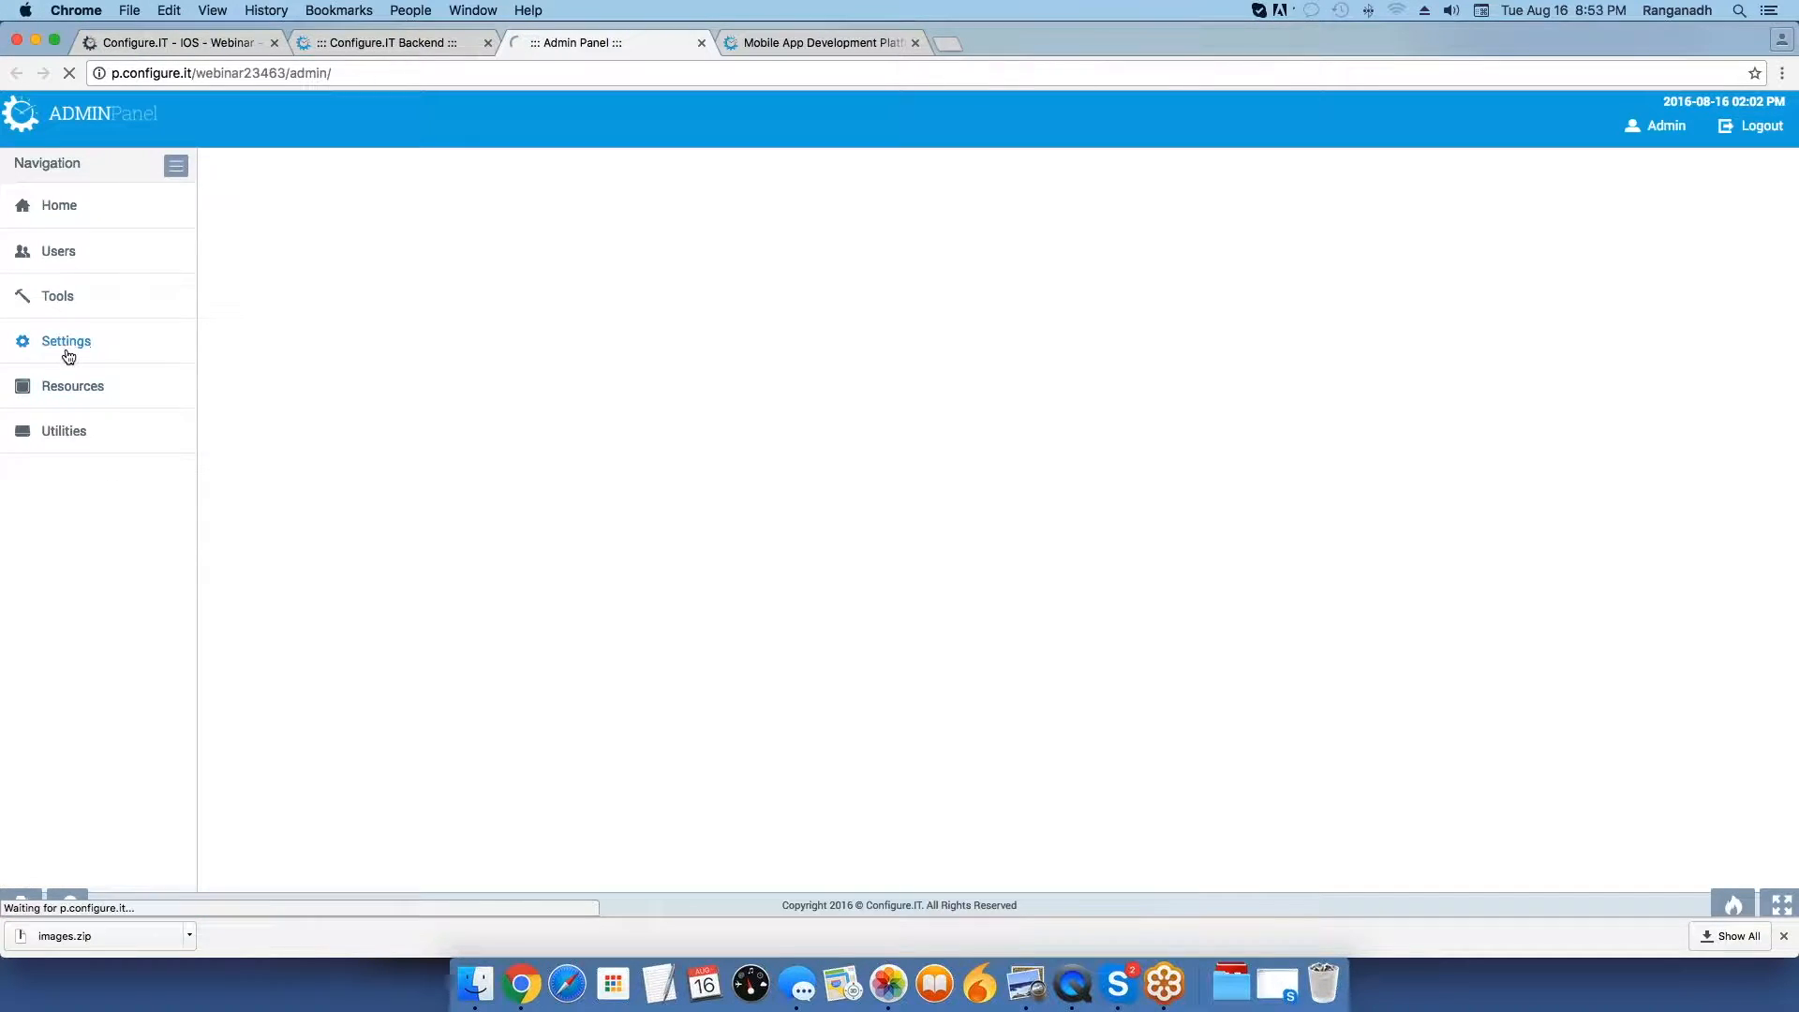
click(69, 354)
drag(434, 76, 40, 58)
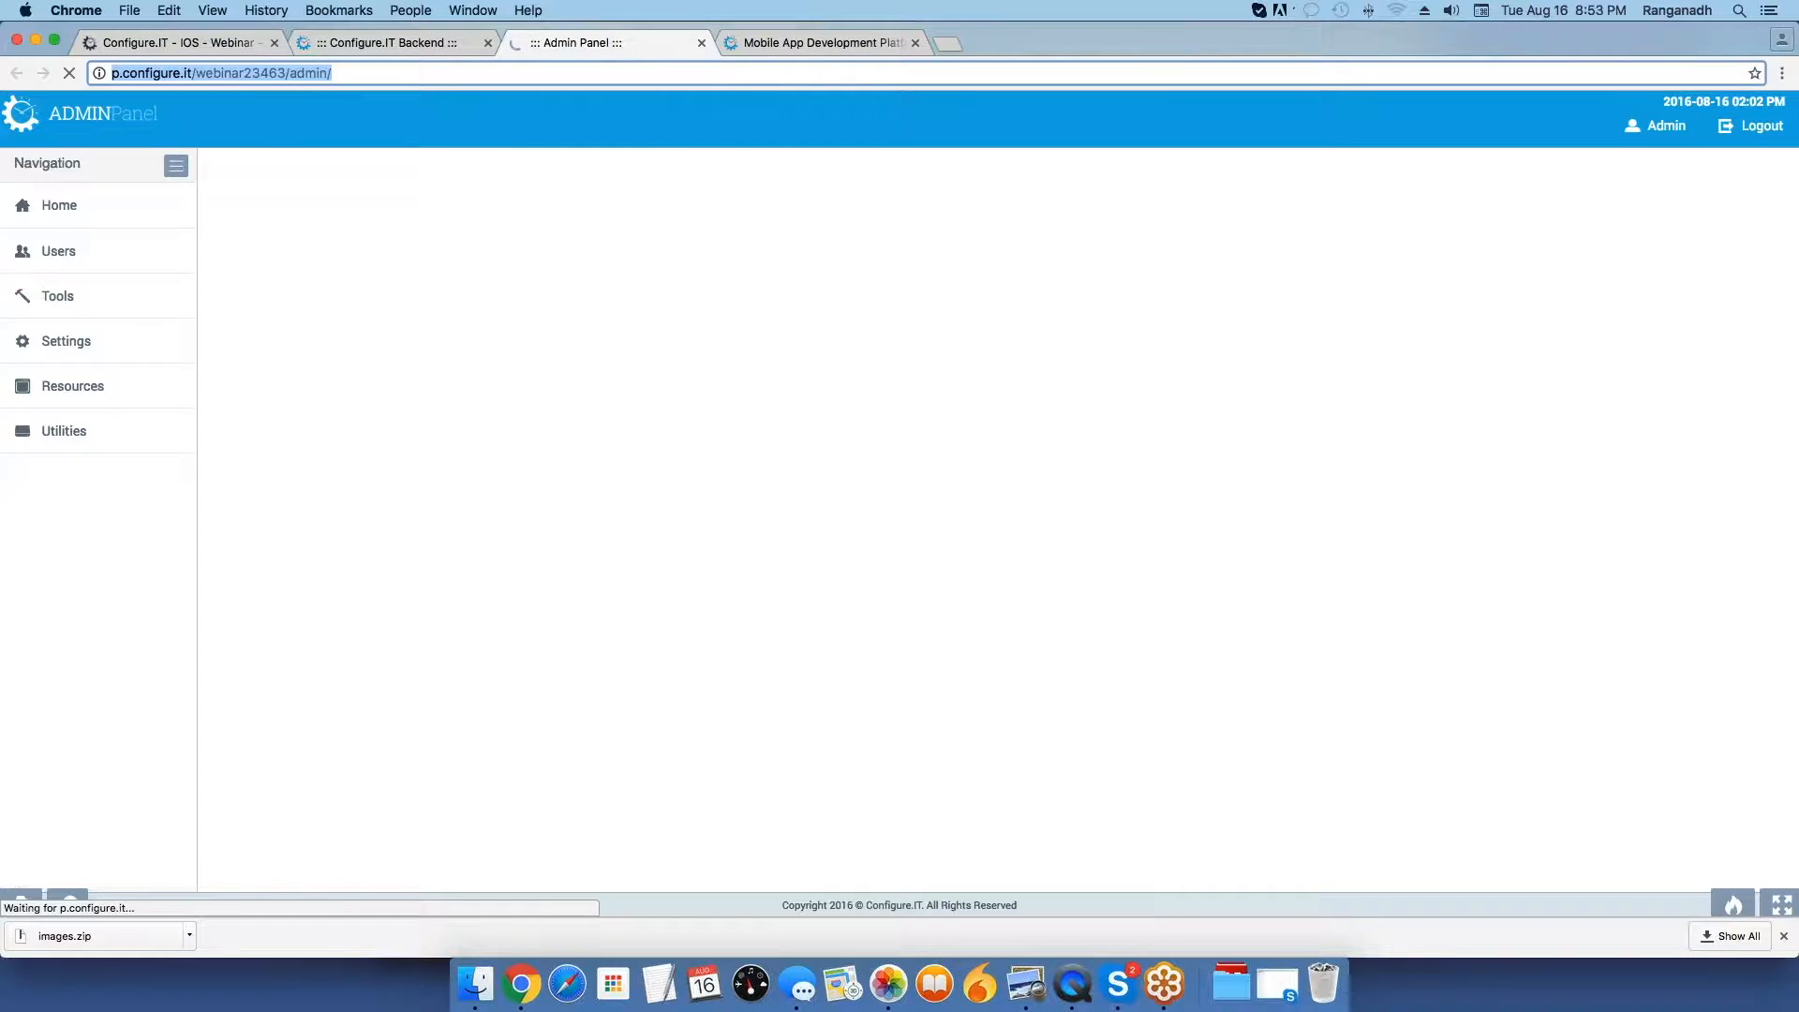
key(Return)
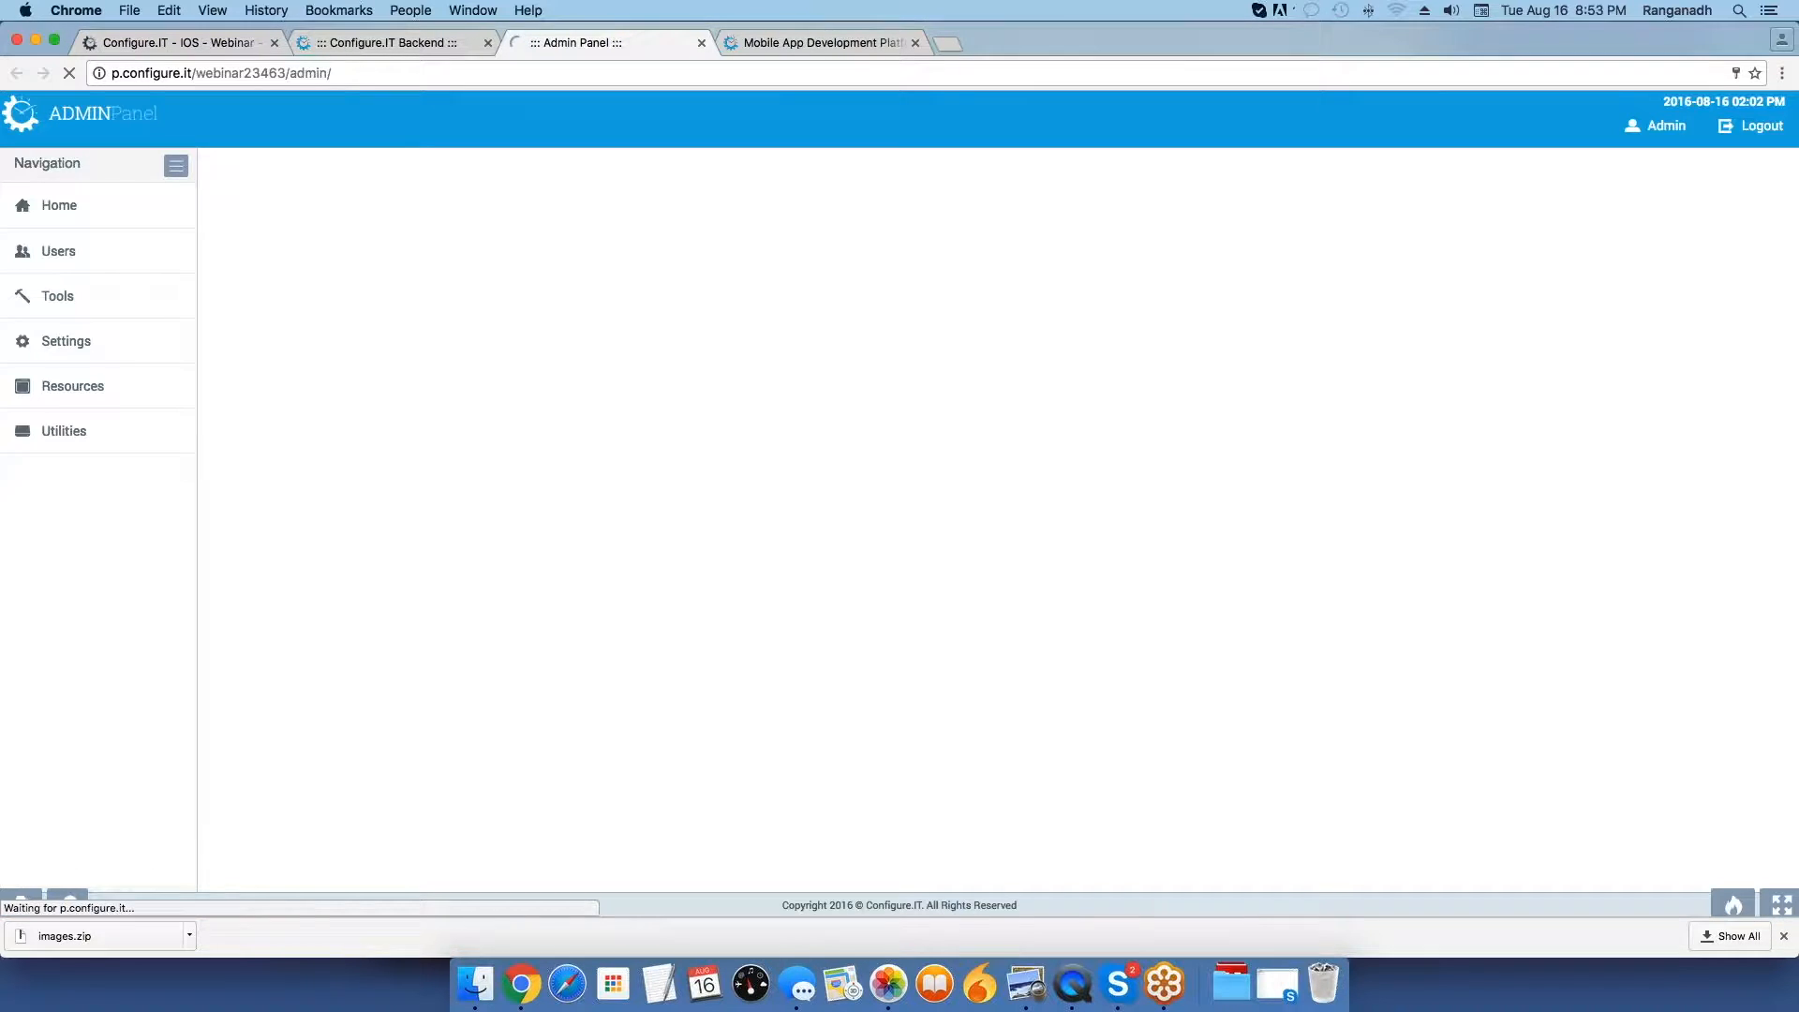
click(871, 478)
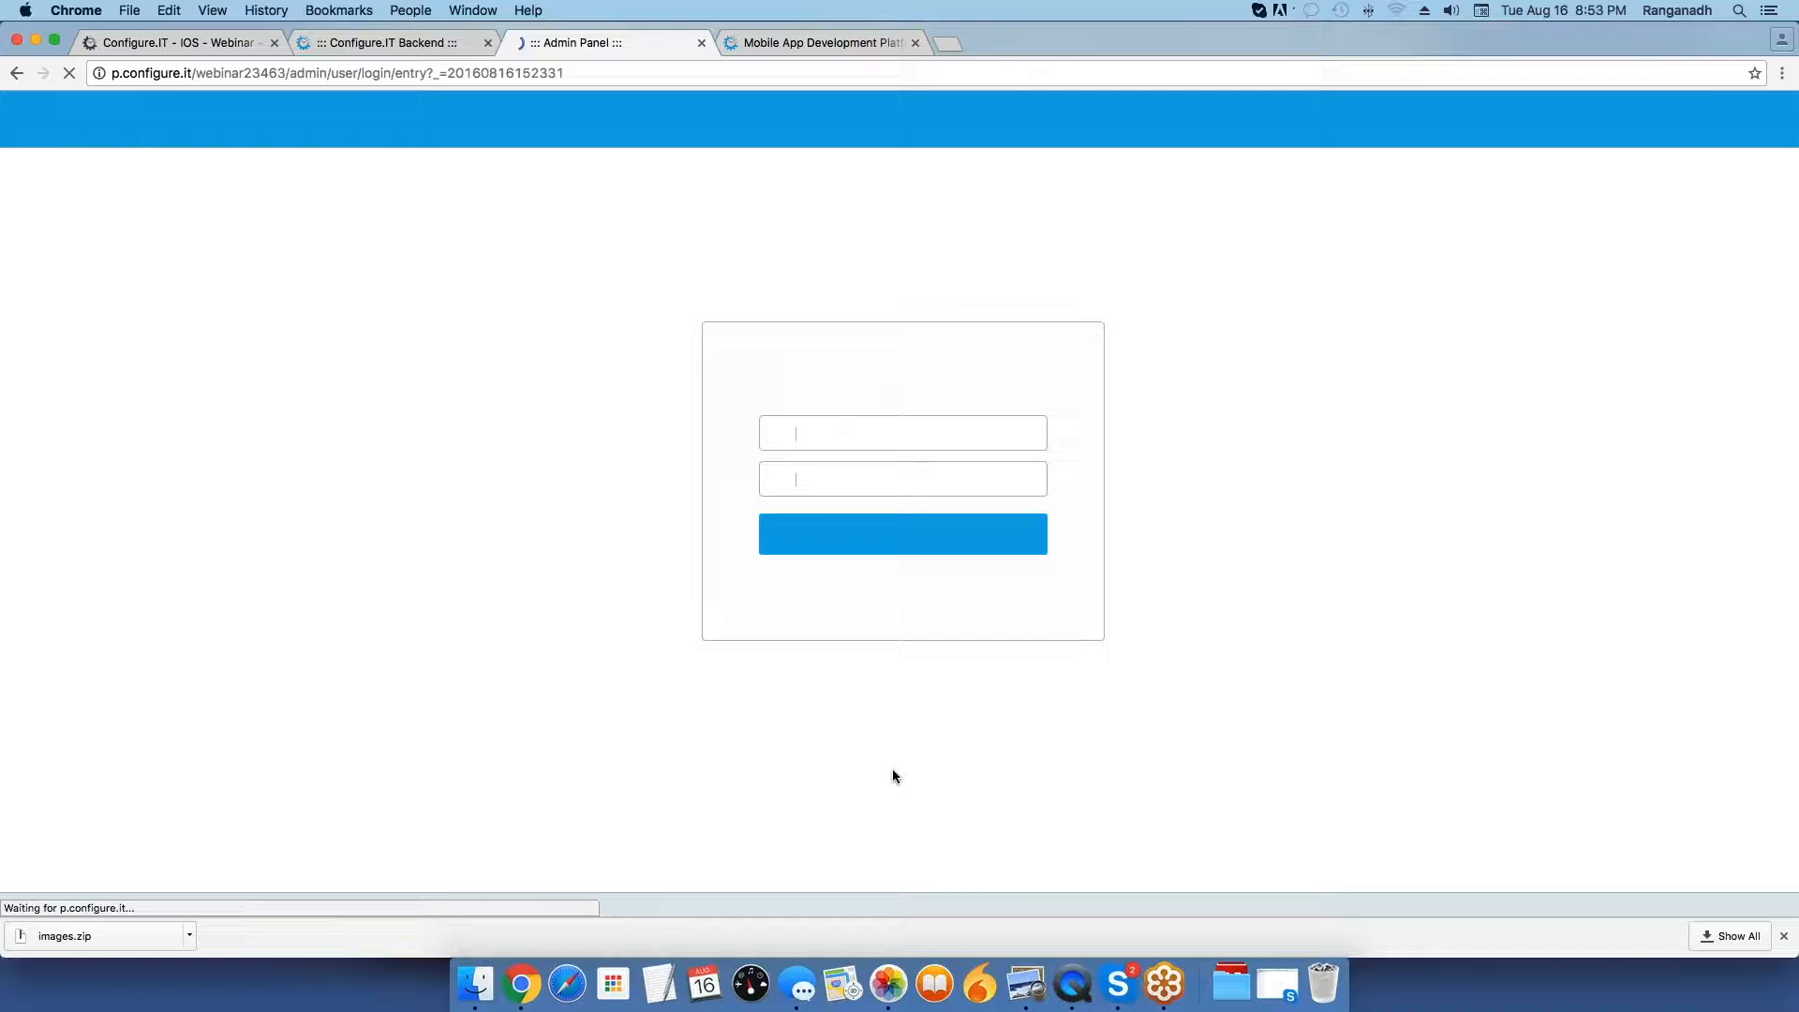
click(868, 548)
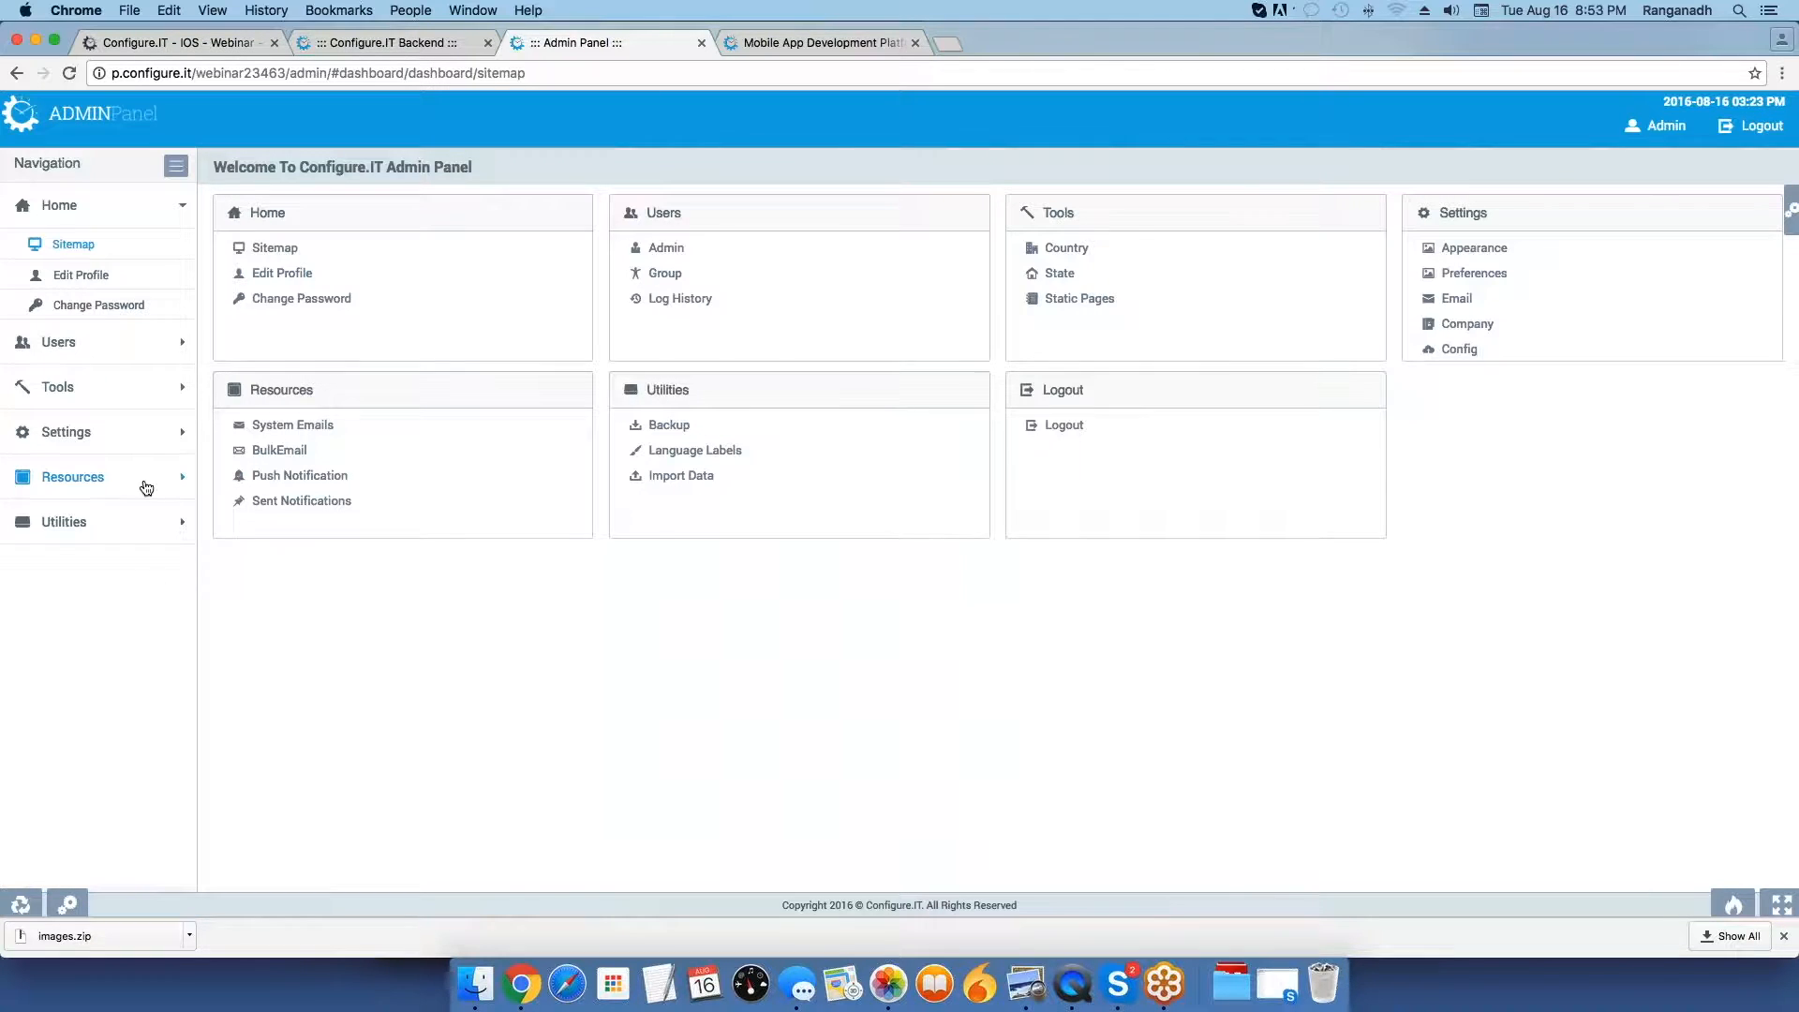
Expand the admin panel's Settings section and open the Authenticate settings.
double_click(95, 440)
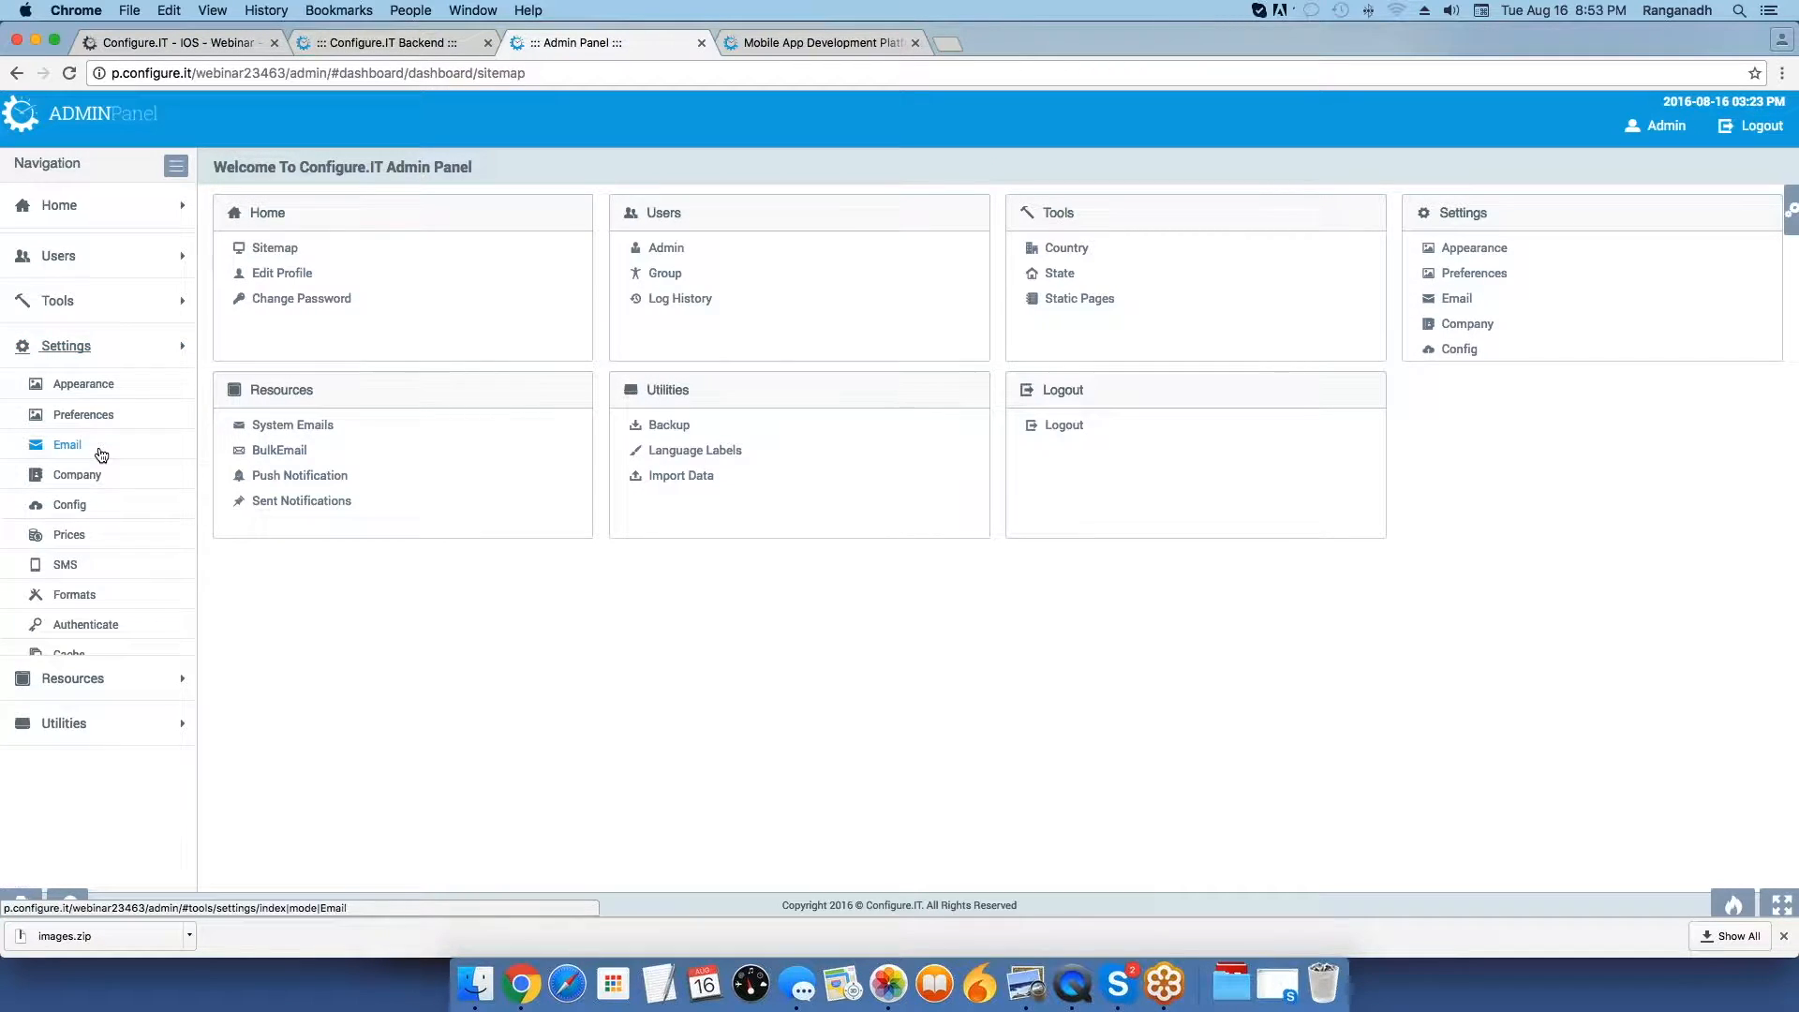
double_click(154, 345)
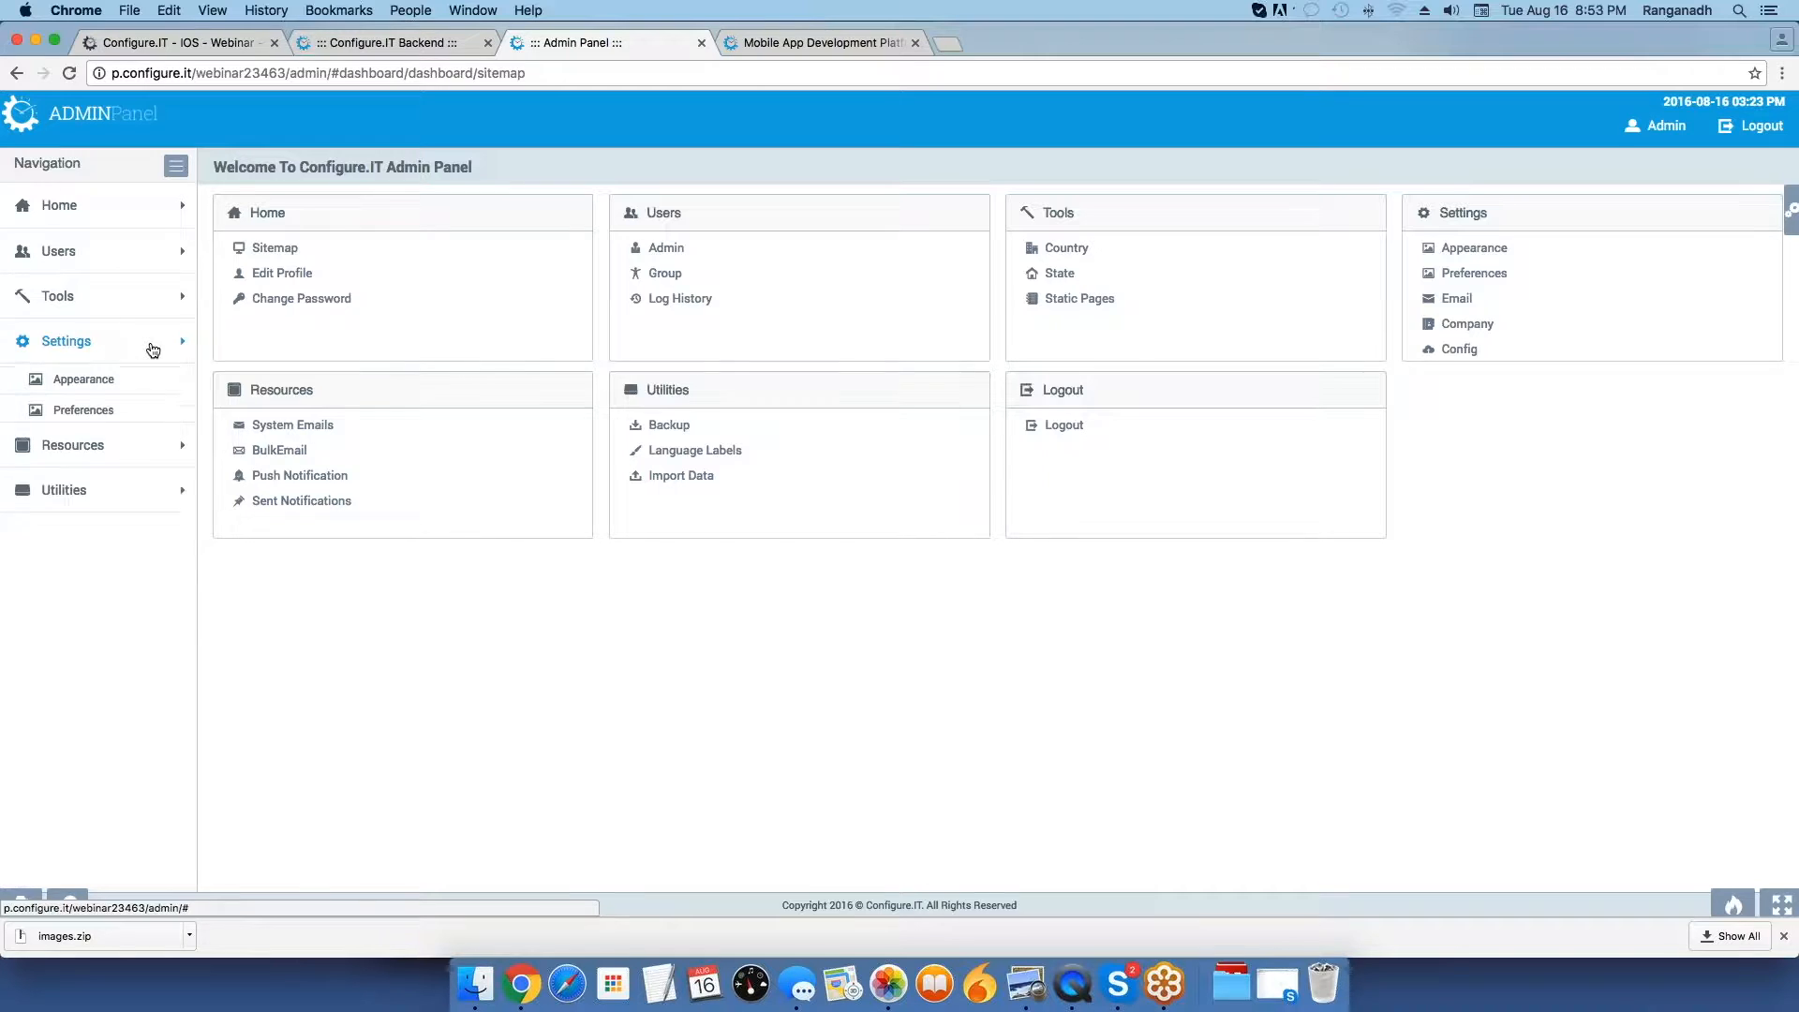
double_click(161, 352)
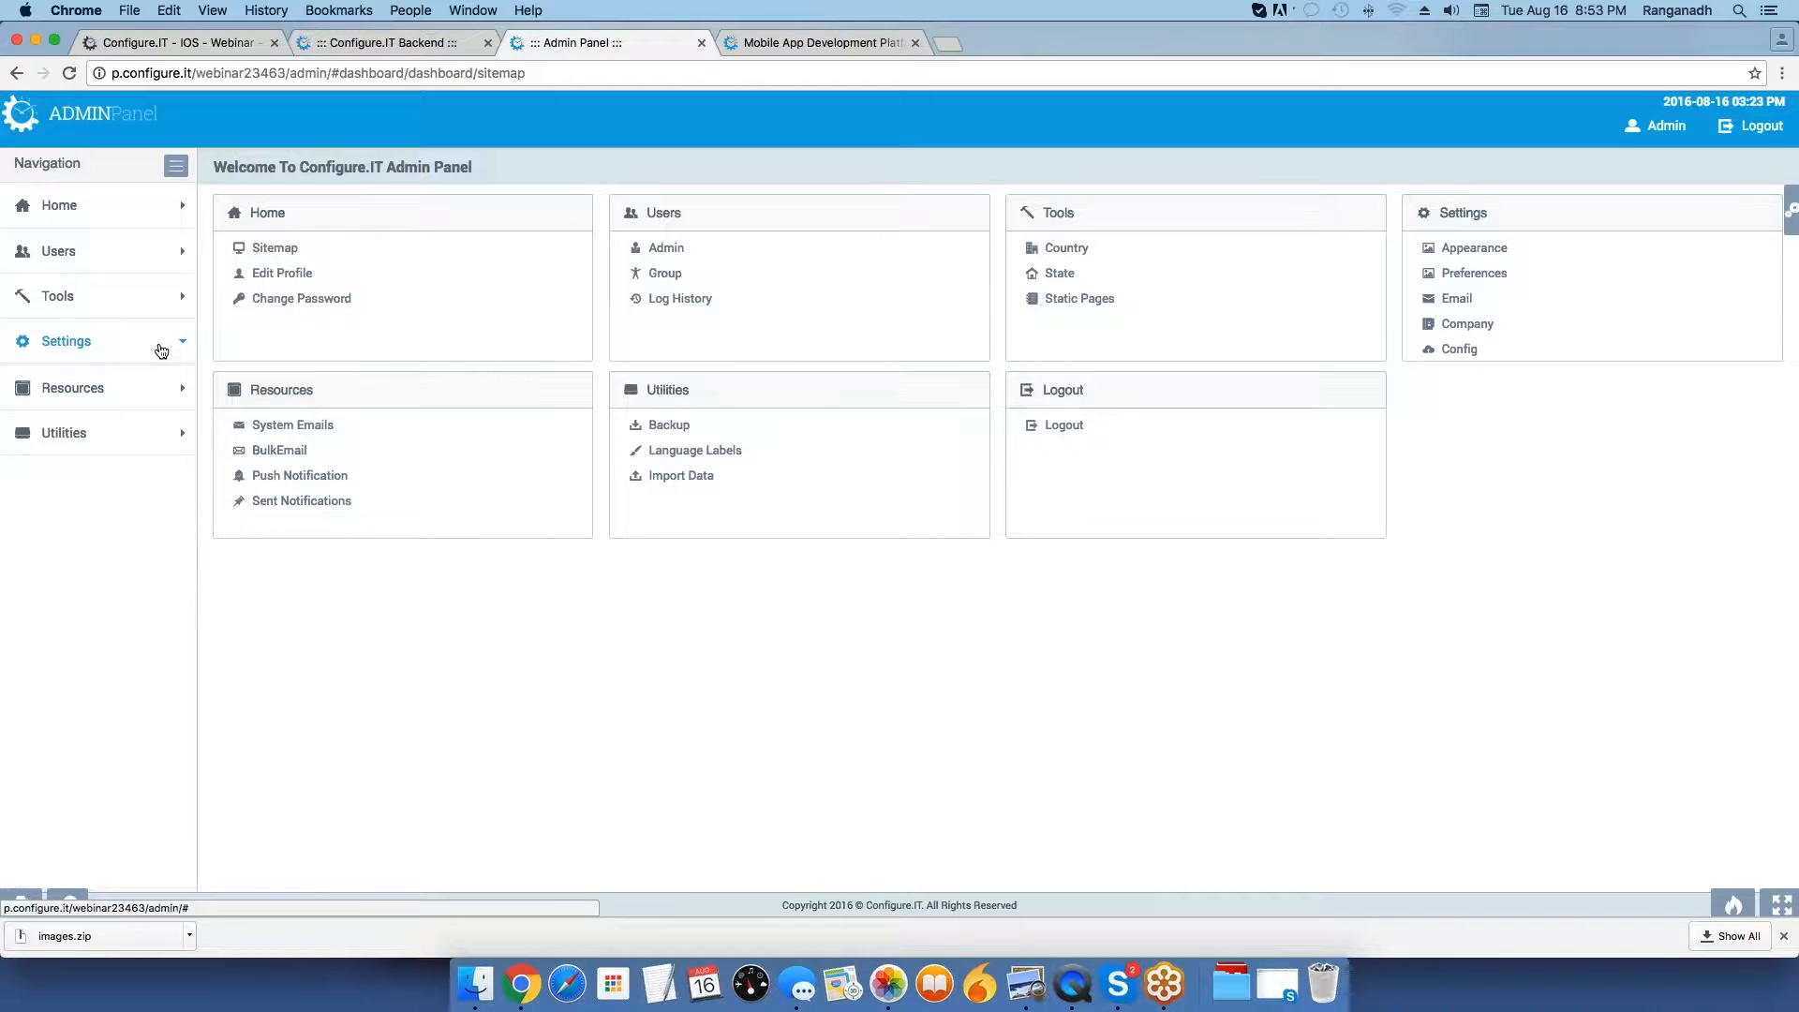
click(161, 351)
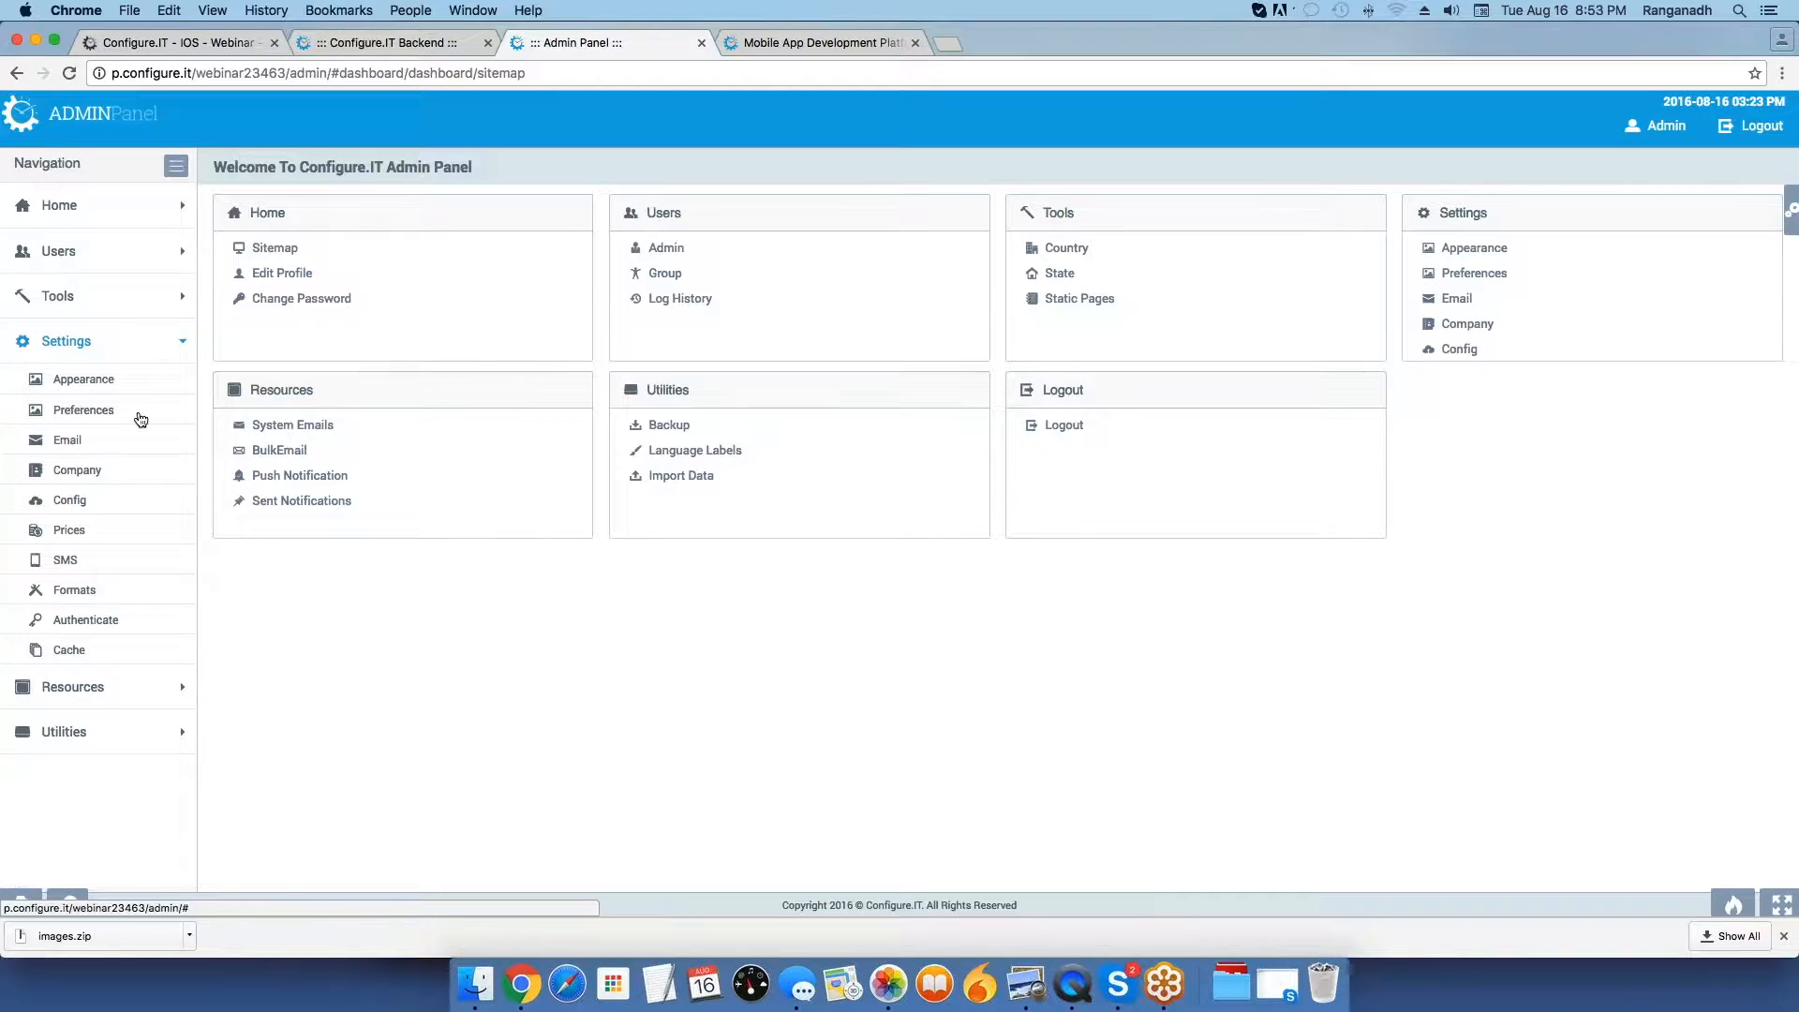
click(86, 621)
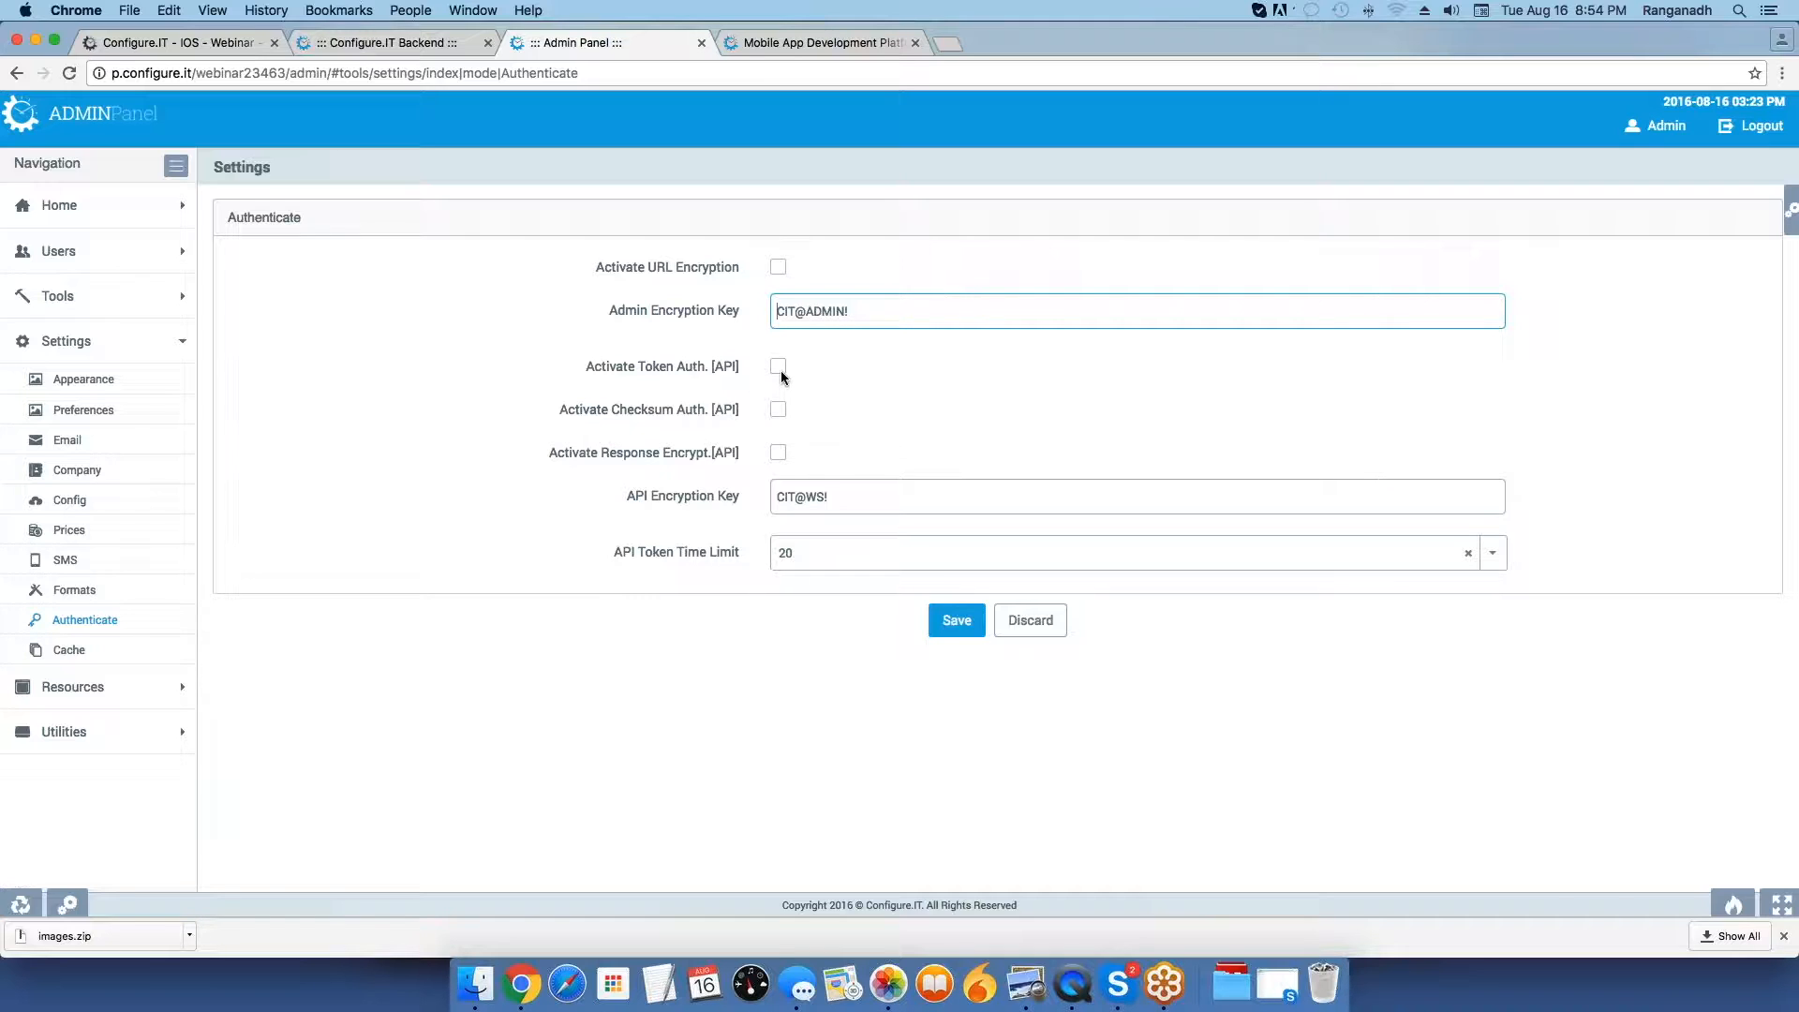
Compare the admin panel's token, checksum and API Encryption Key settings with the iOS project's App Settings, and leave App Settings.
click(194, 41)
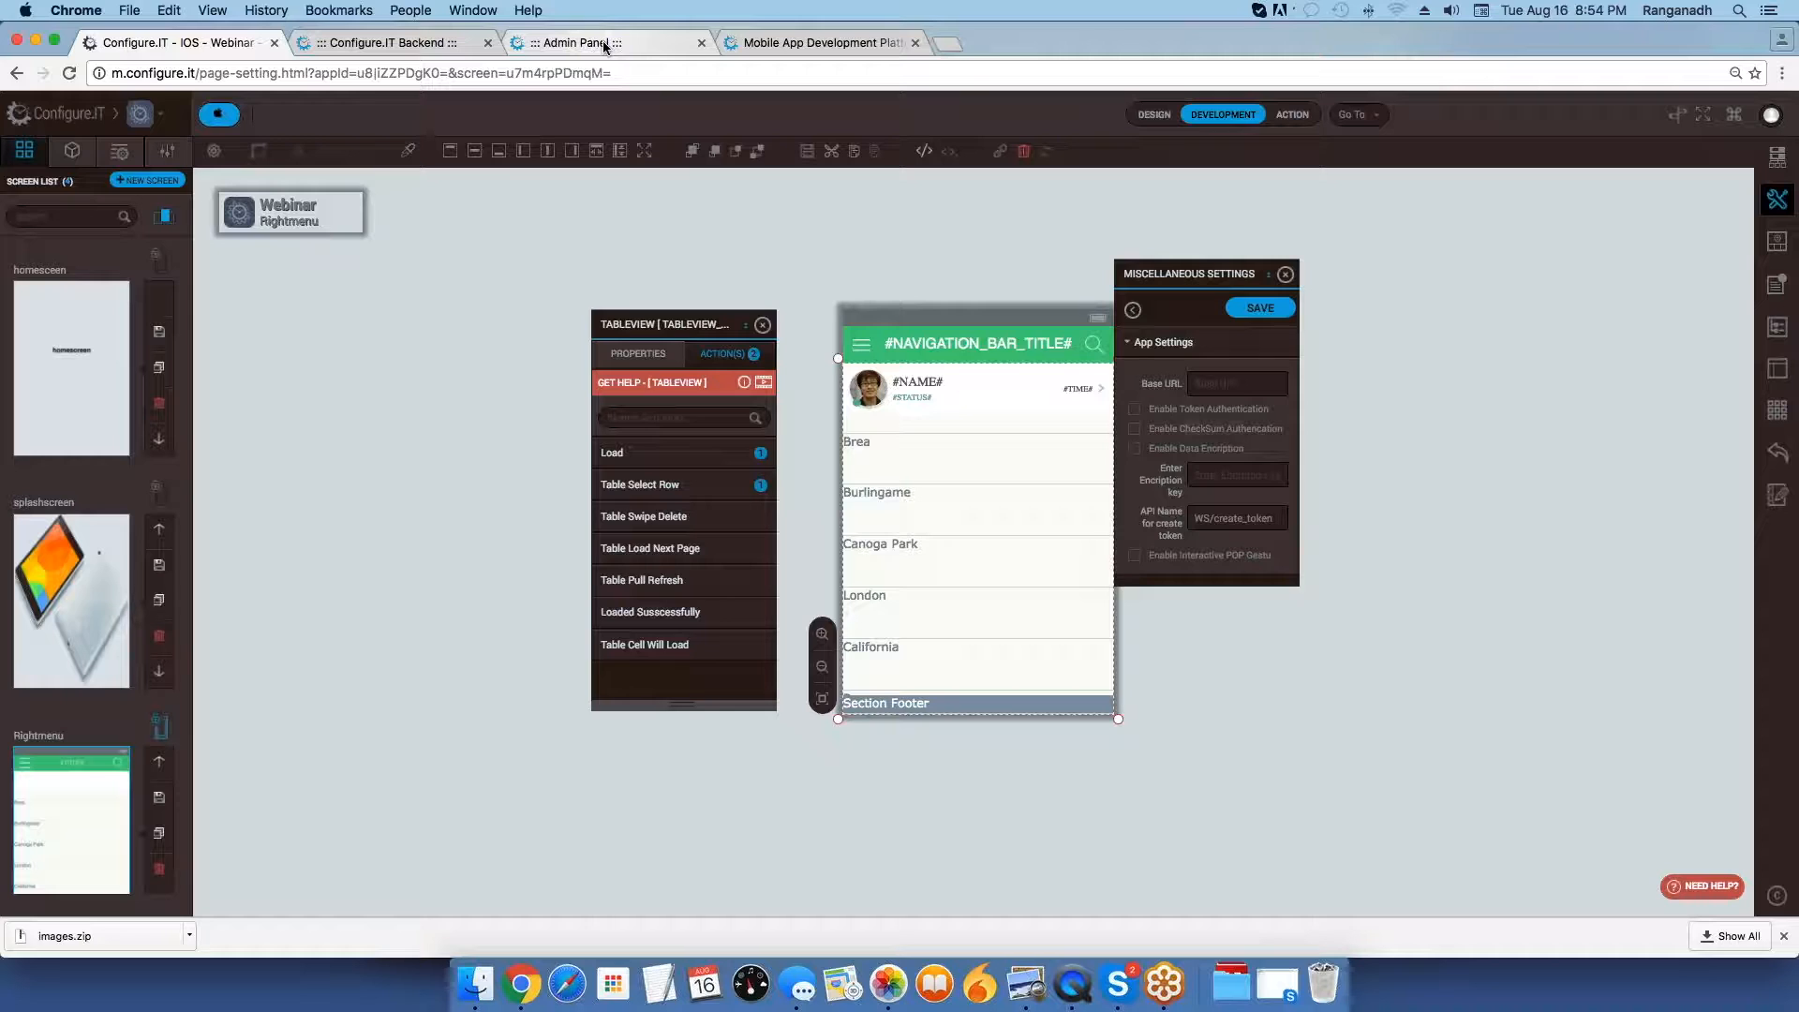
click(571, 43)
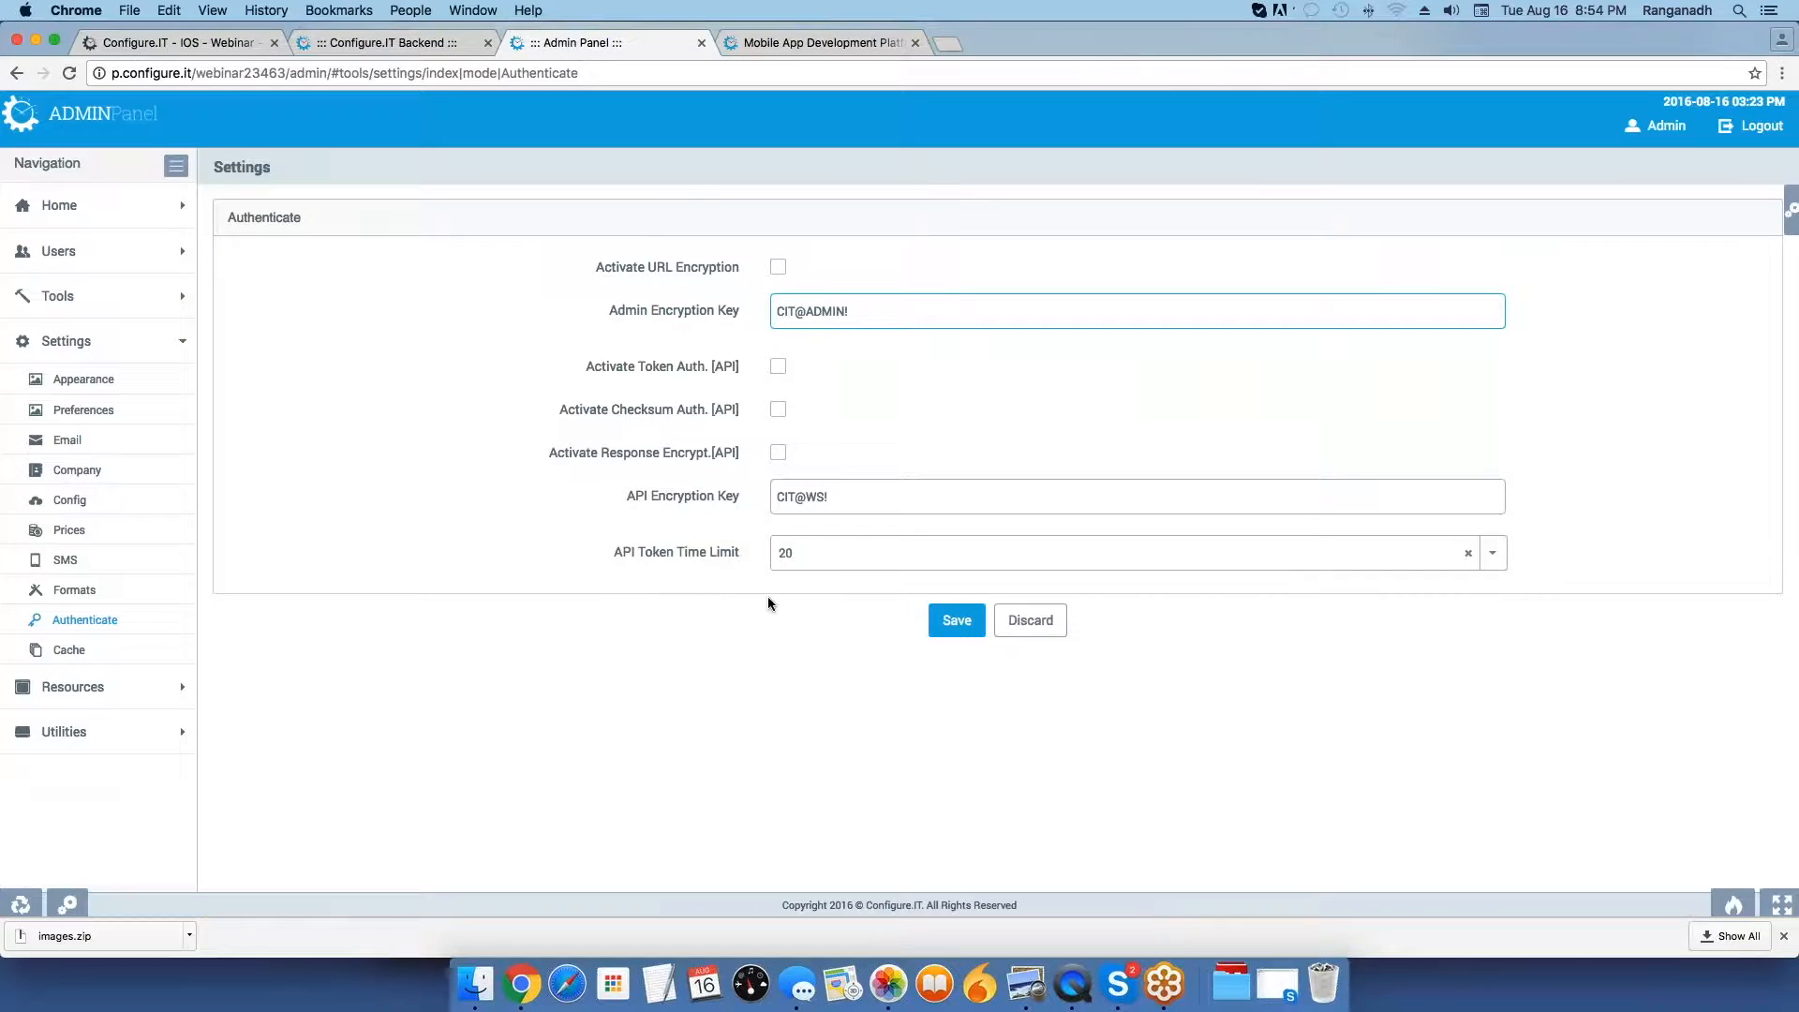
drag(830, 498, 771, 498)
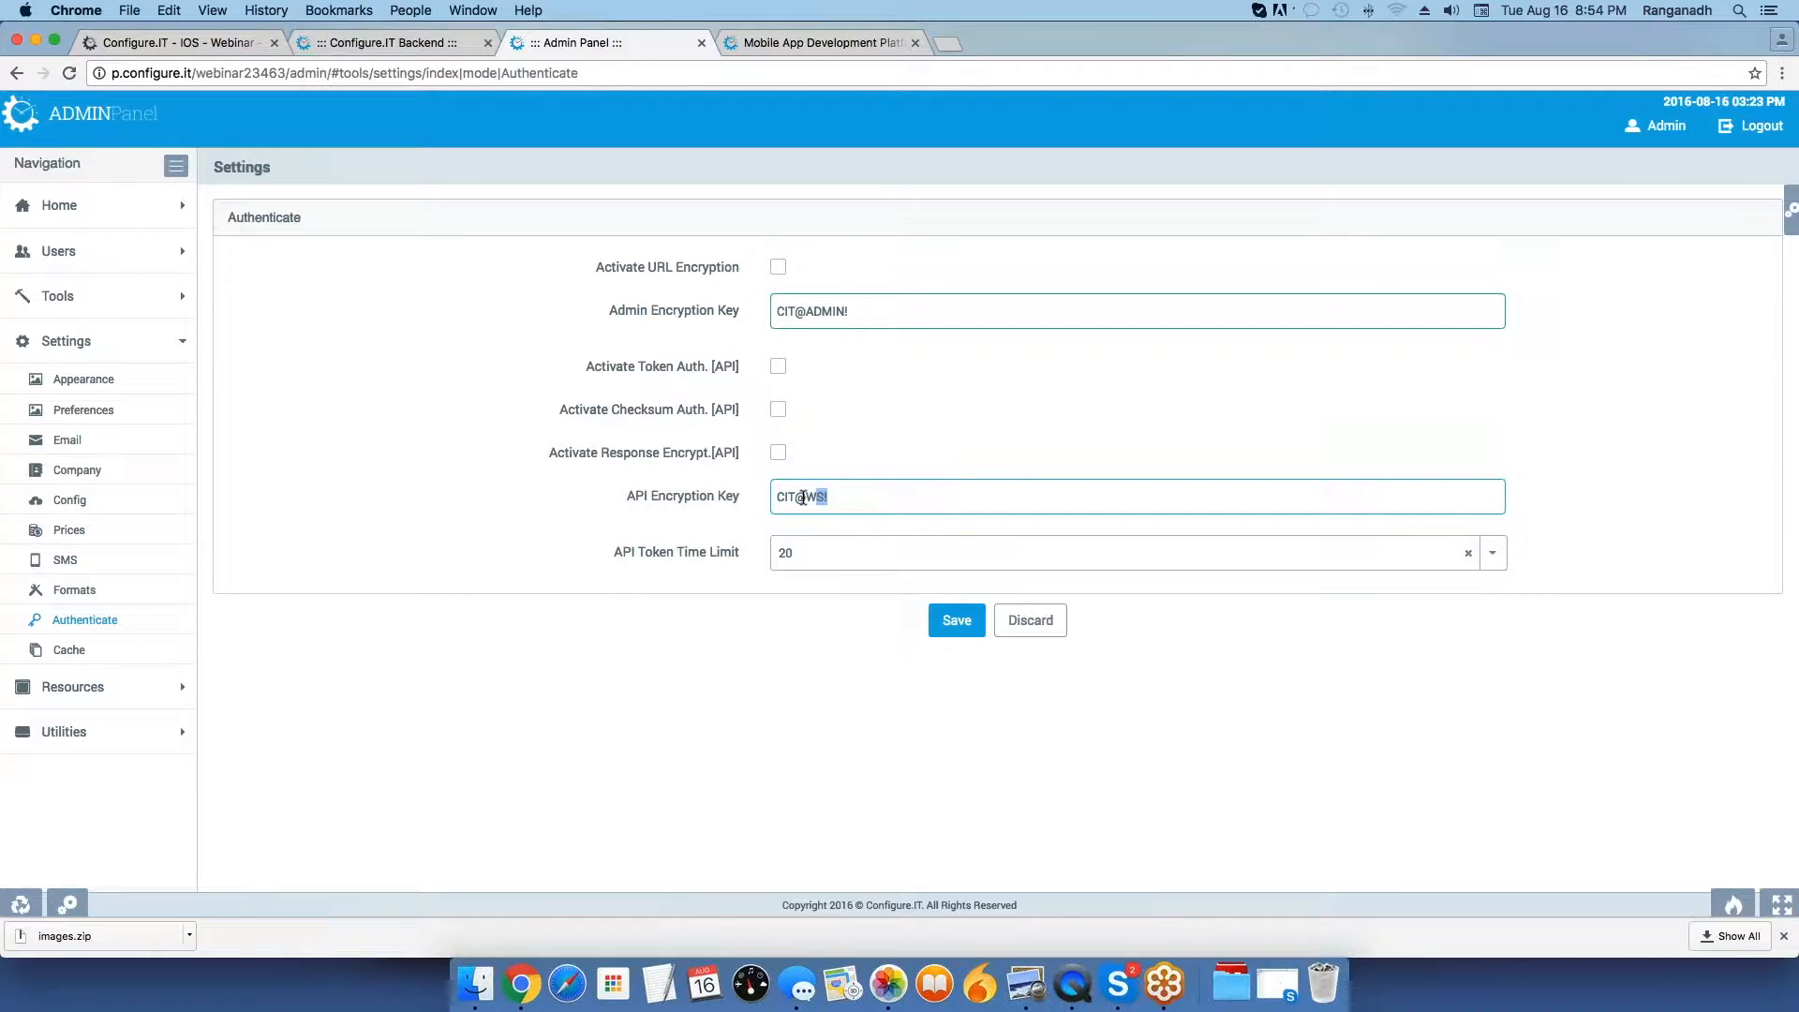
click(778, 497)
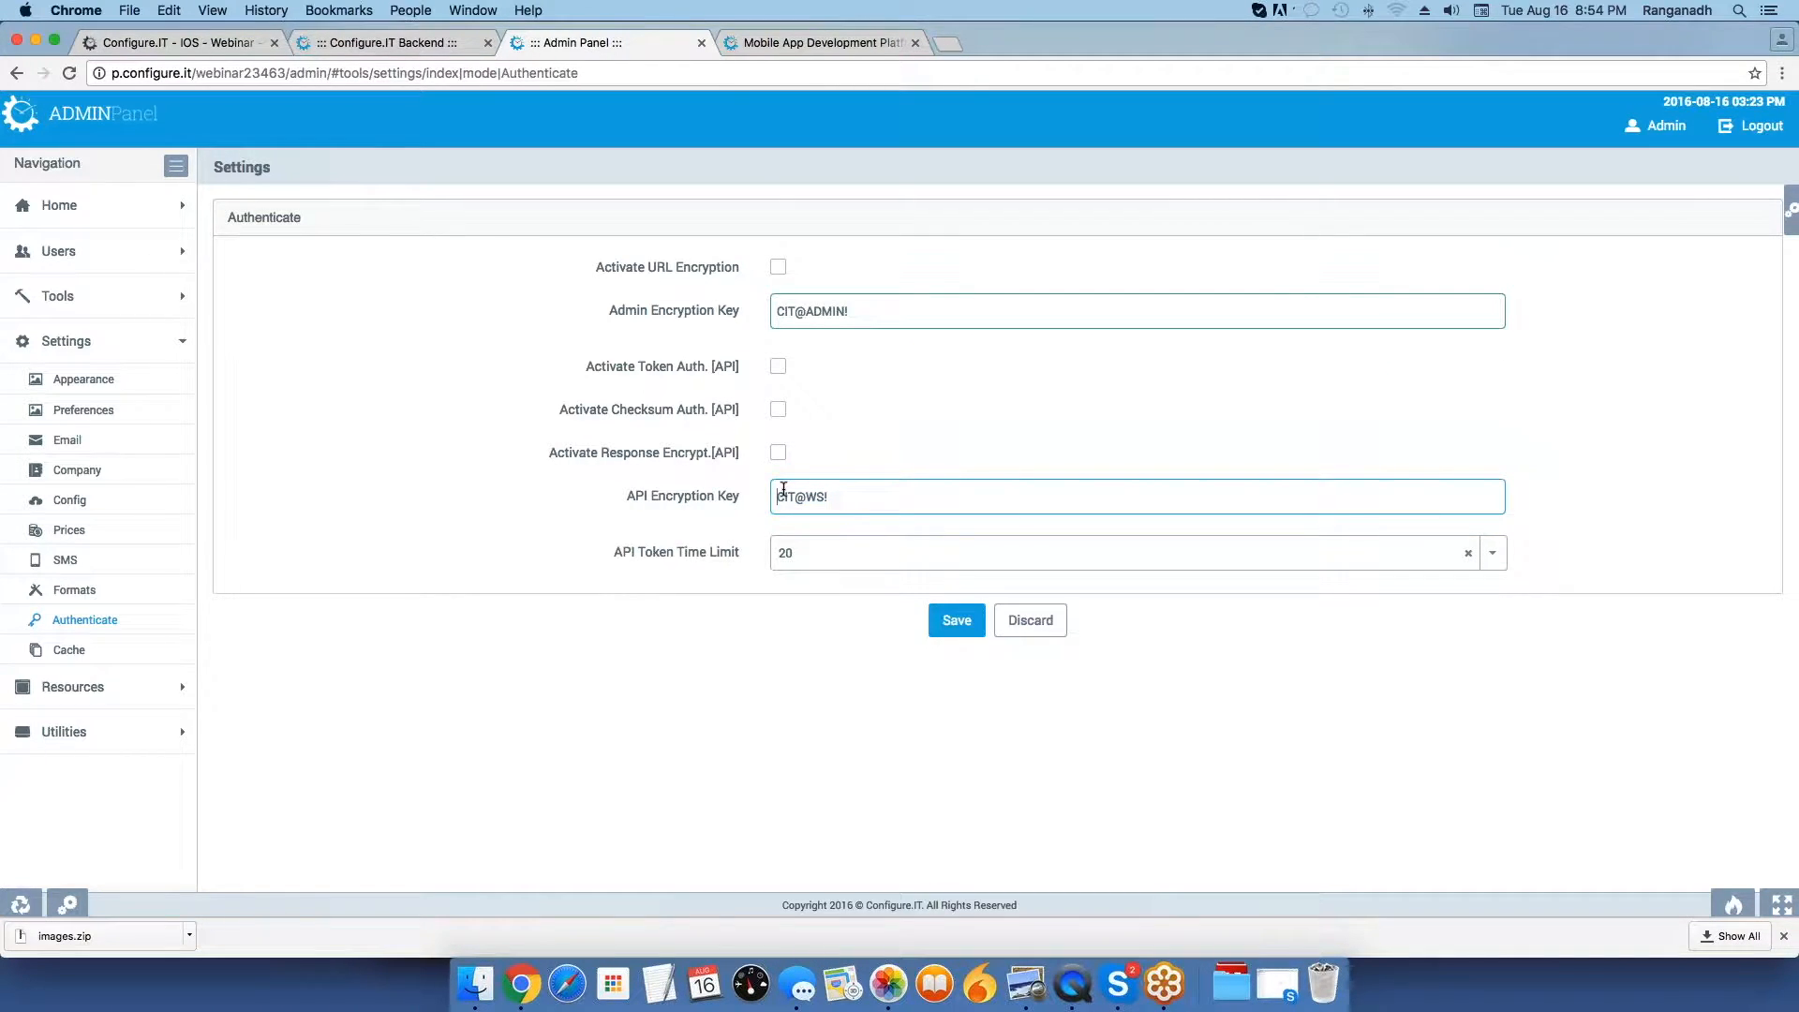
click(190, 52)
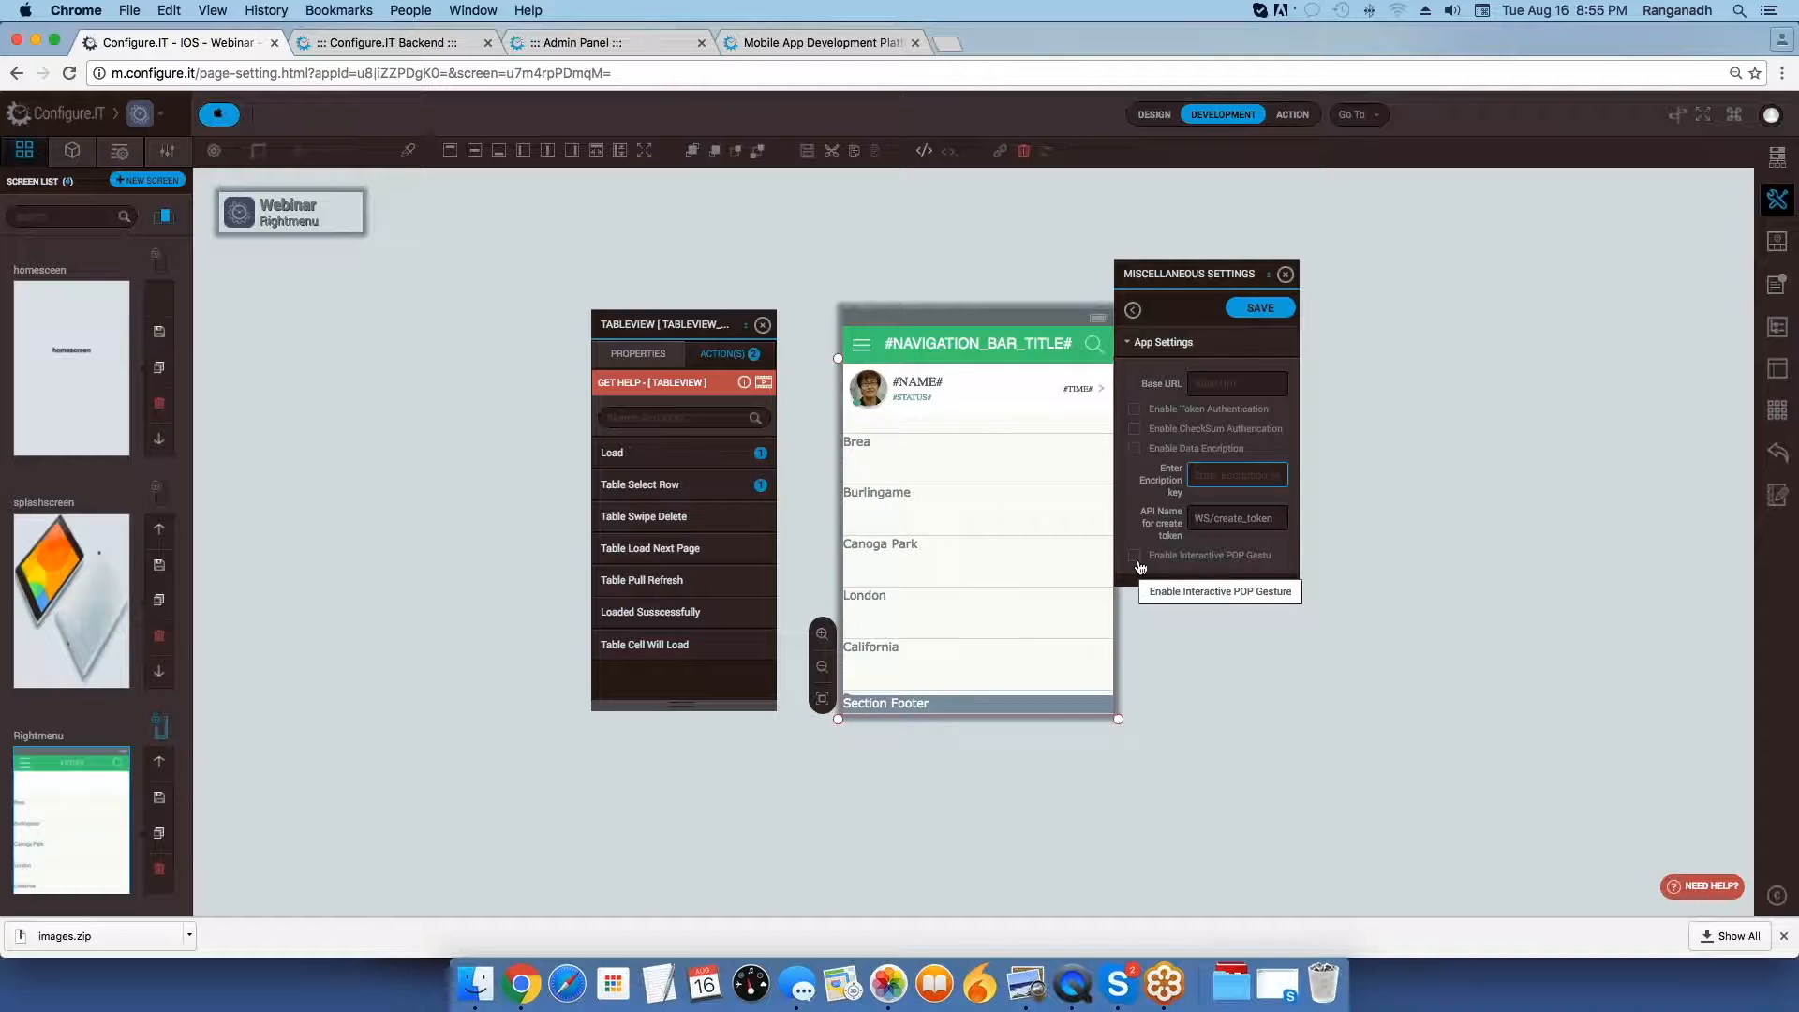
click(1133, 312)
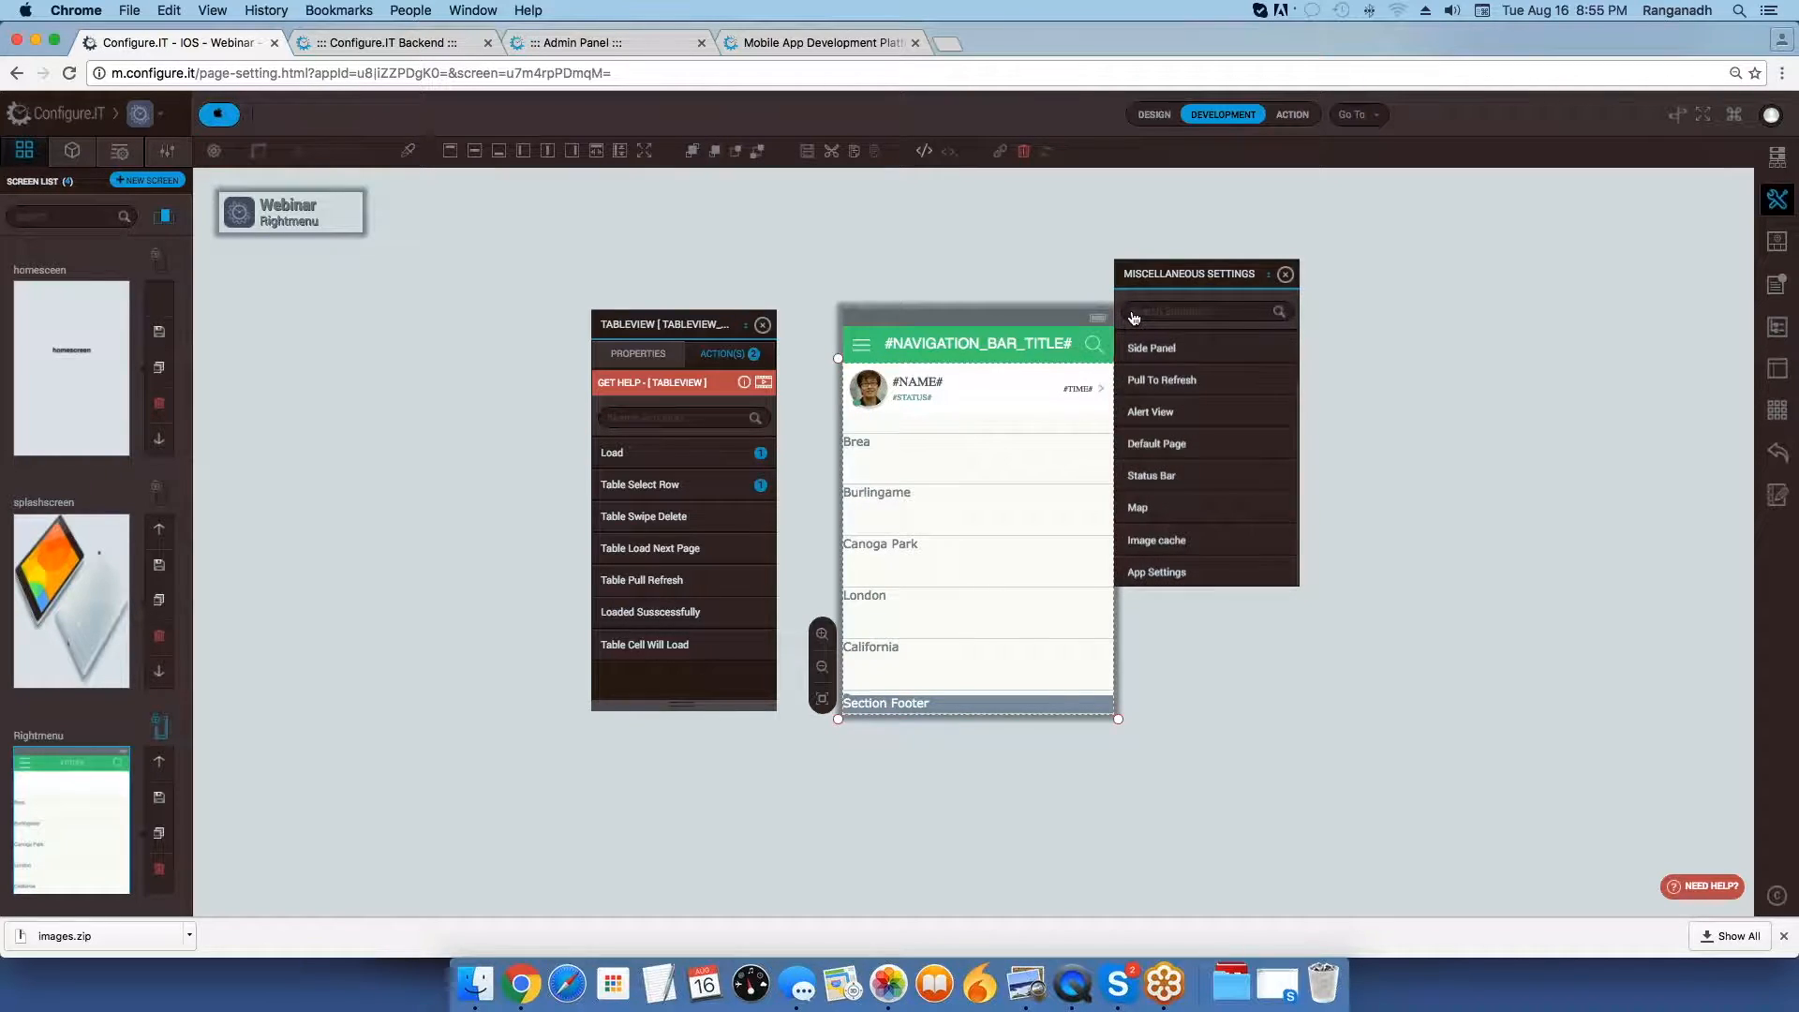
Open the Image cache settings, examine the Expiry in days field, and return to the Miscellaneous Settings list.
mouse_move(1247, 473)
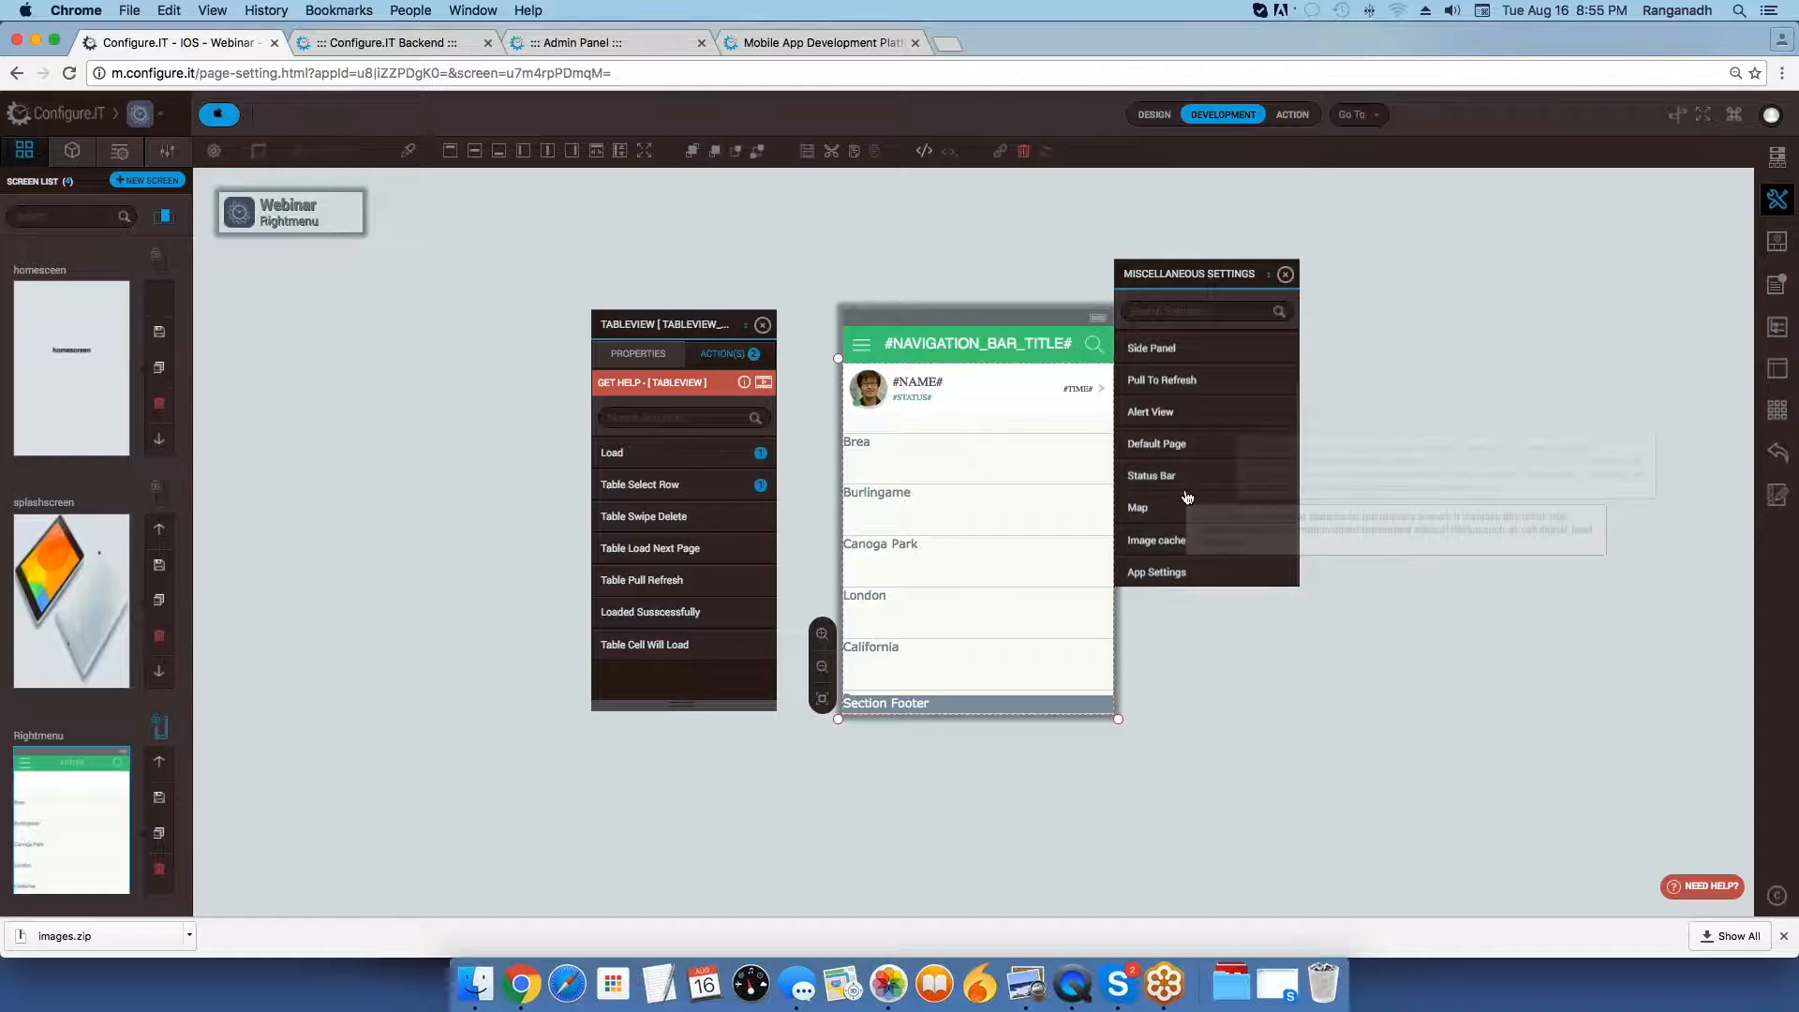
mouse_move(1195, 575)
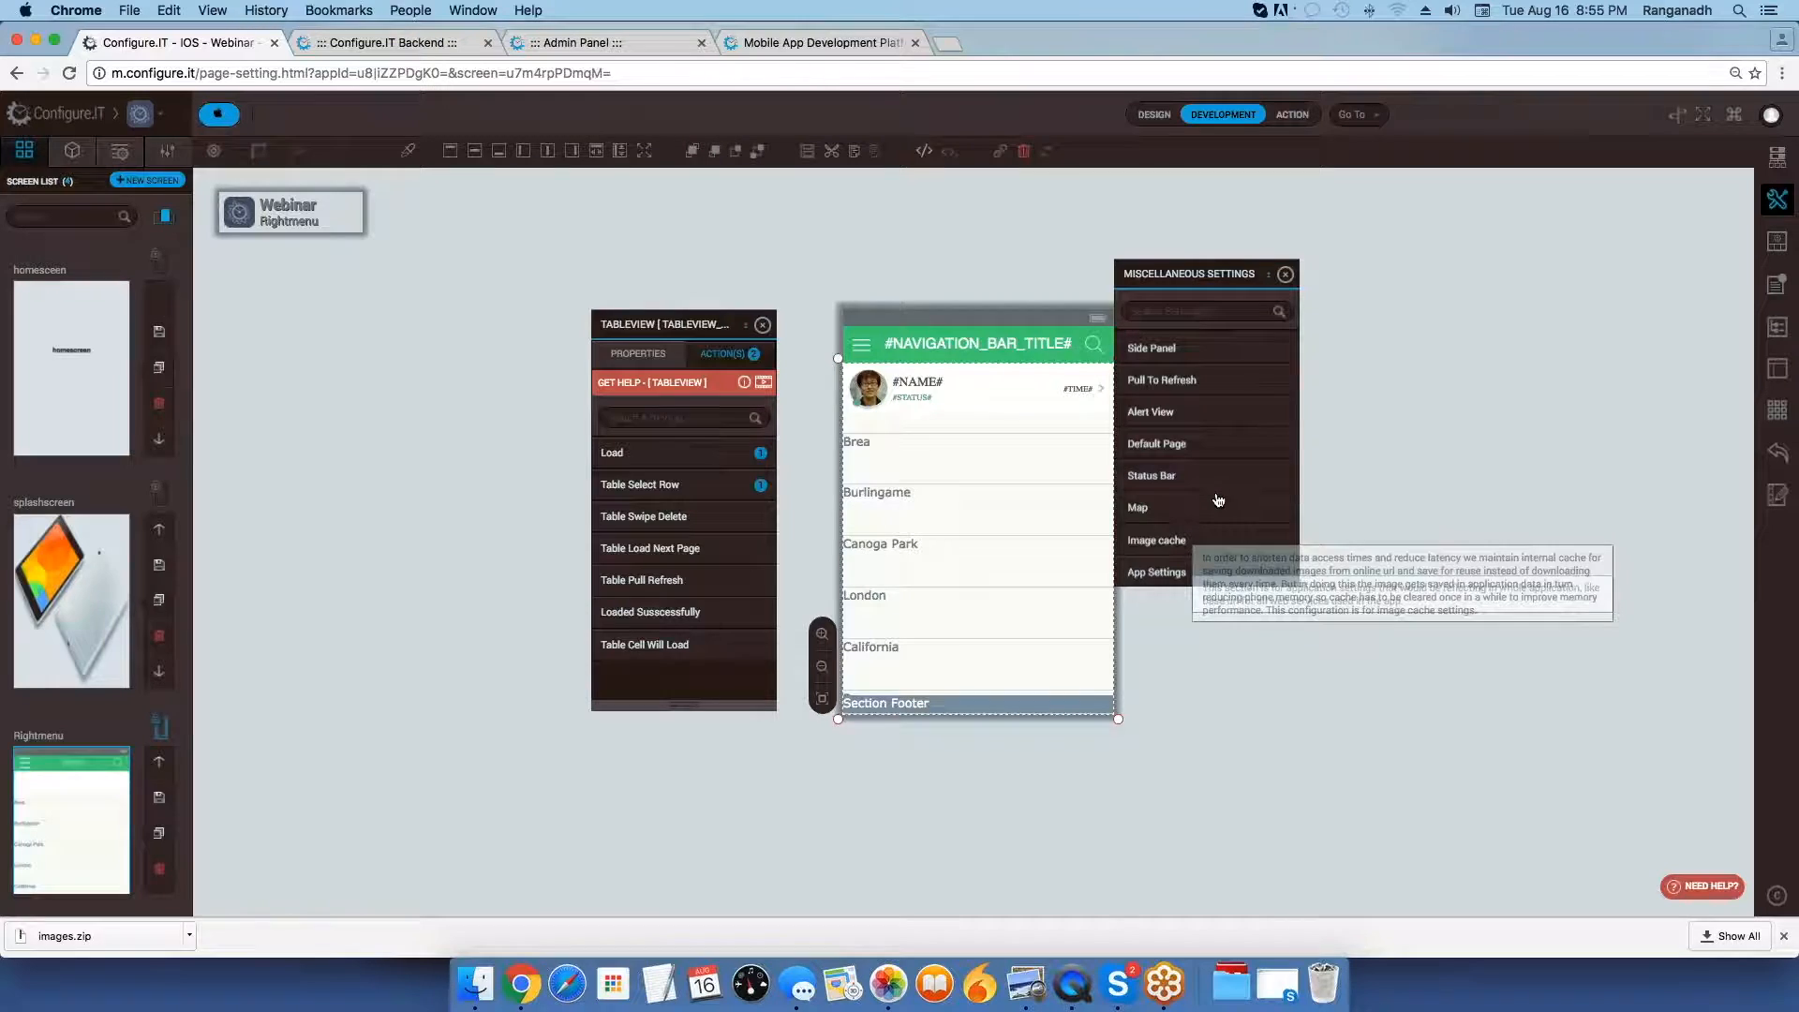
mouse_move(1190, 544)
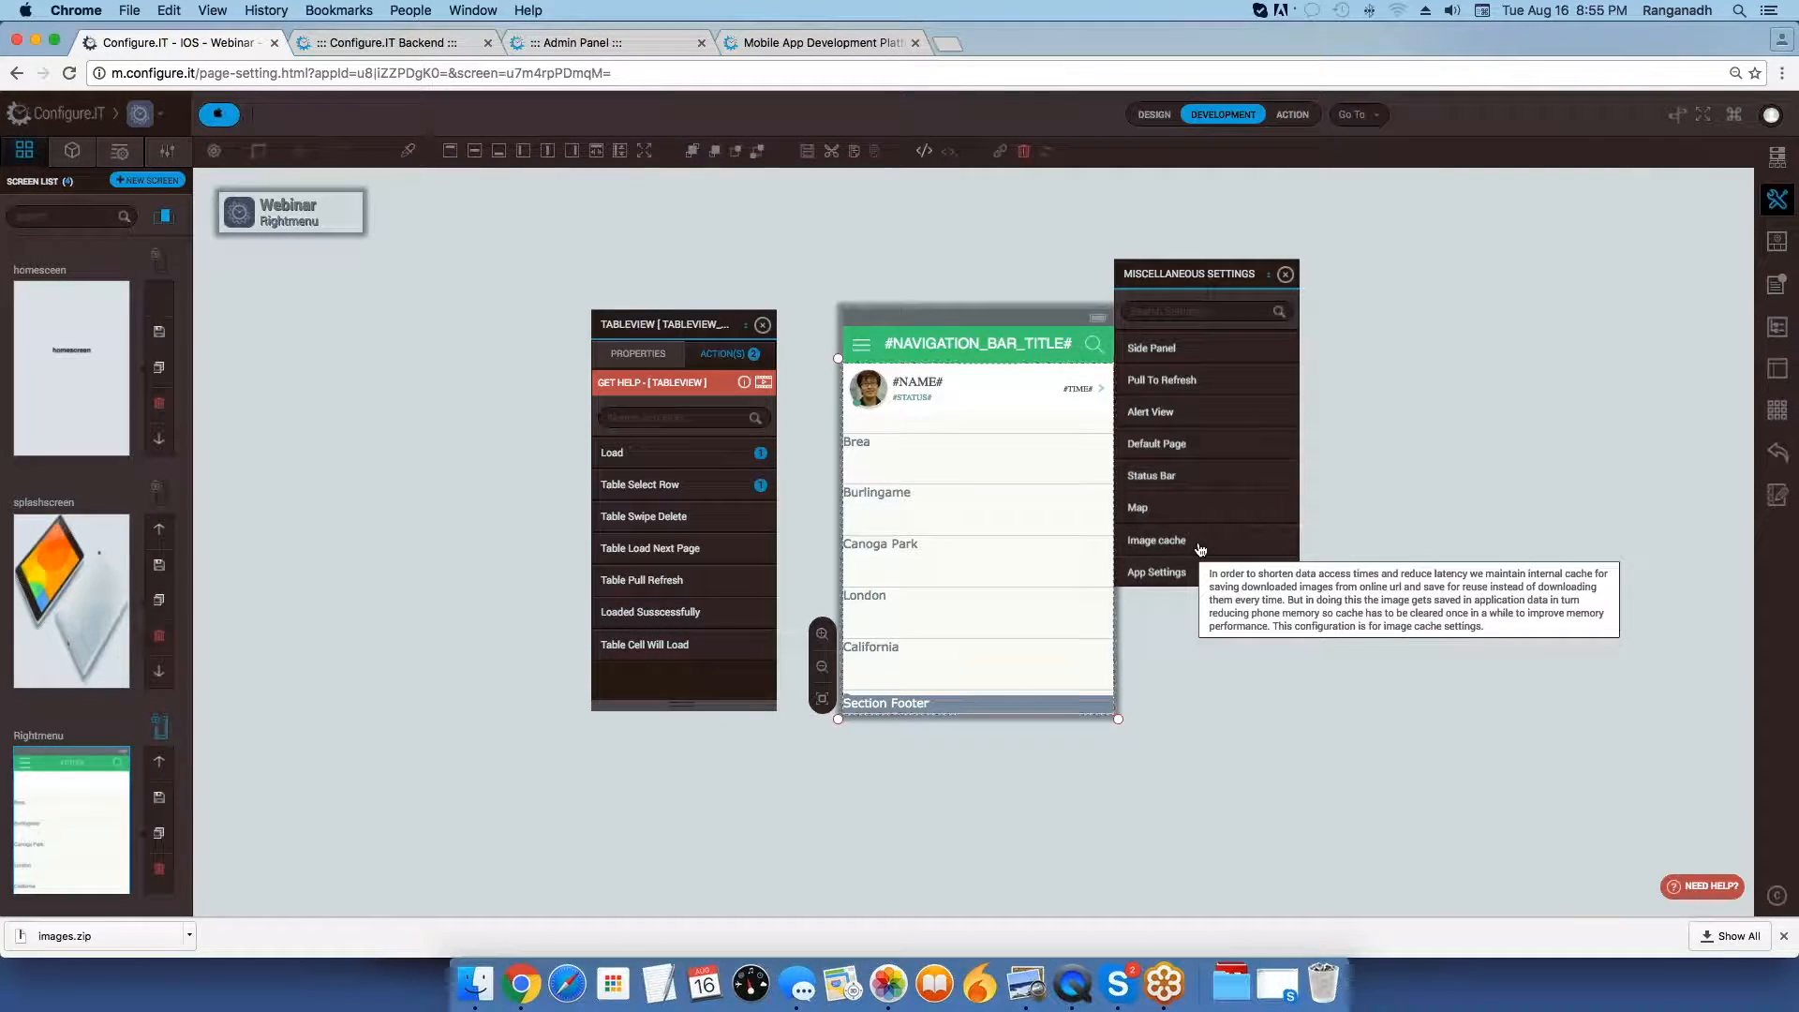
click(1162, 541)
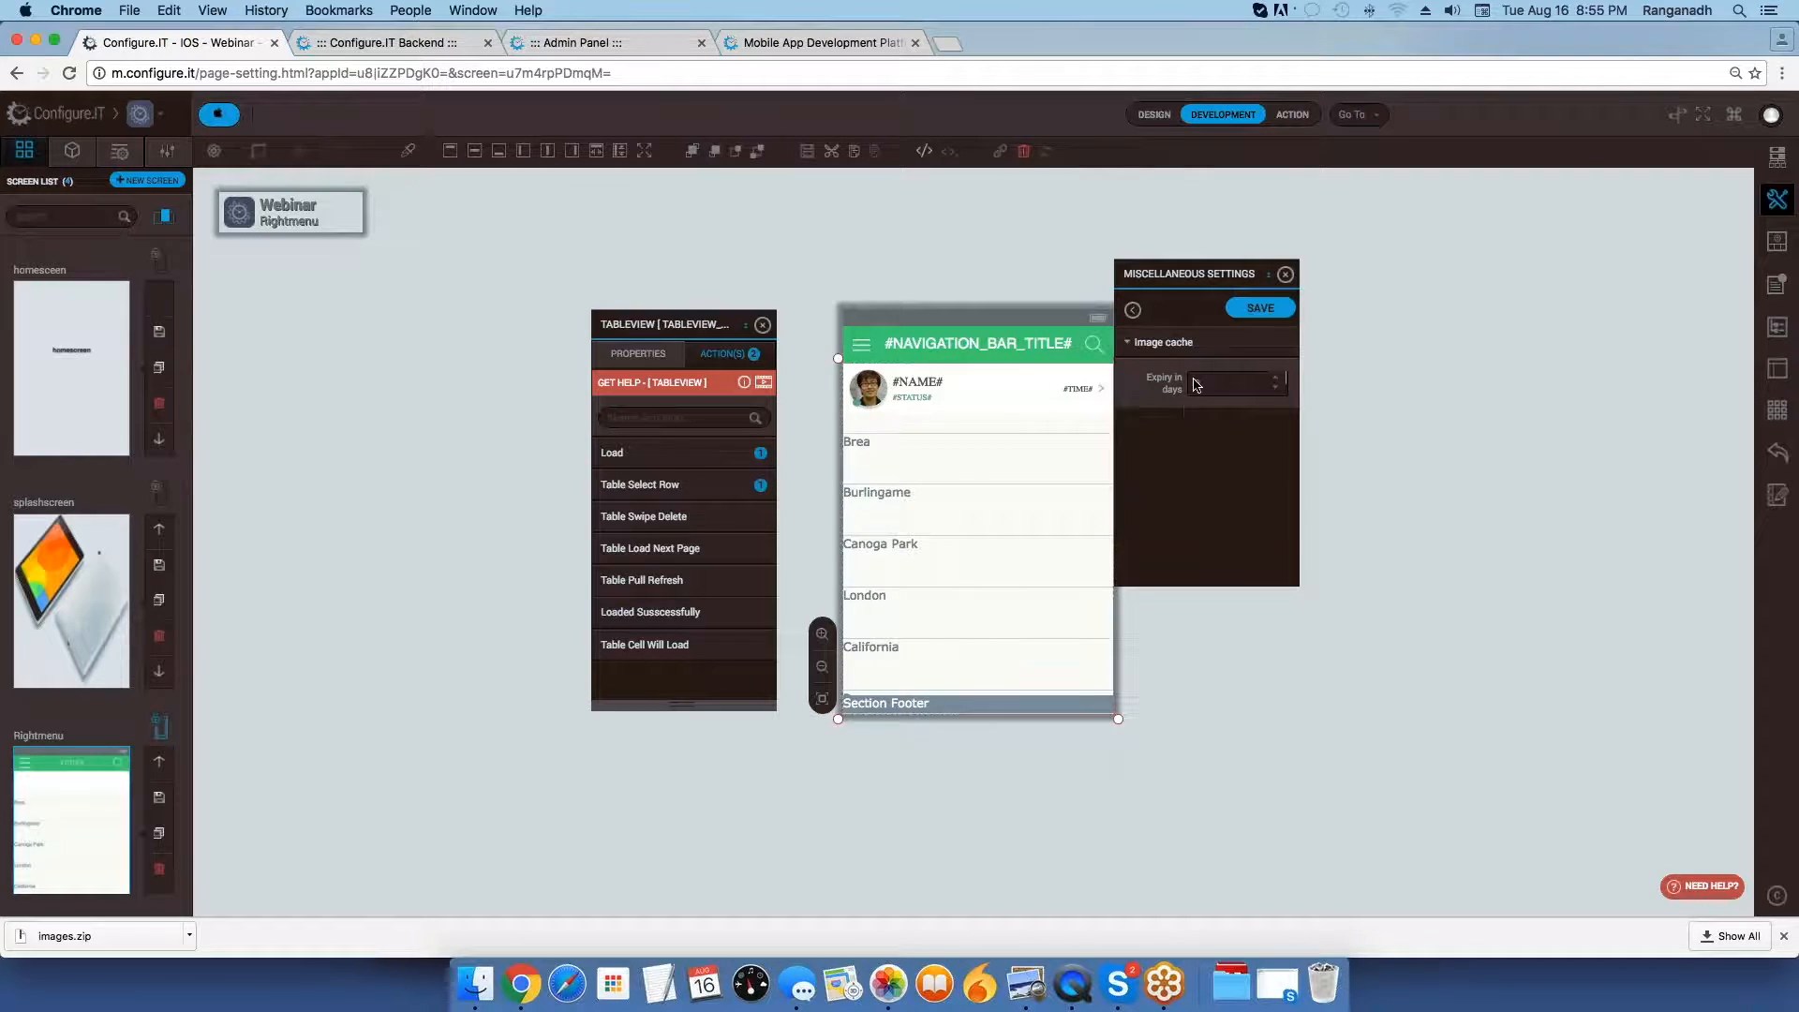
mouse_move(1191, 350)
click(1198, 385)
drag(1204, 384, 1190, 384)
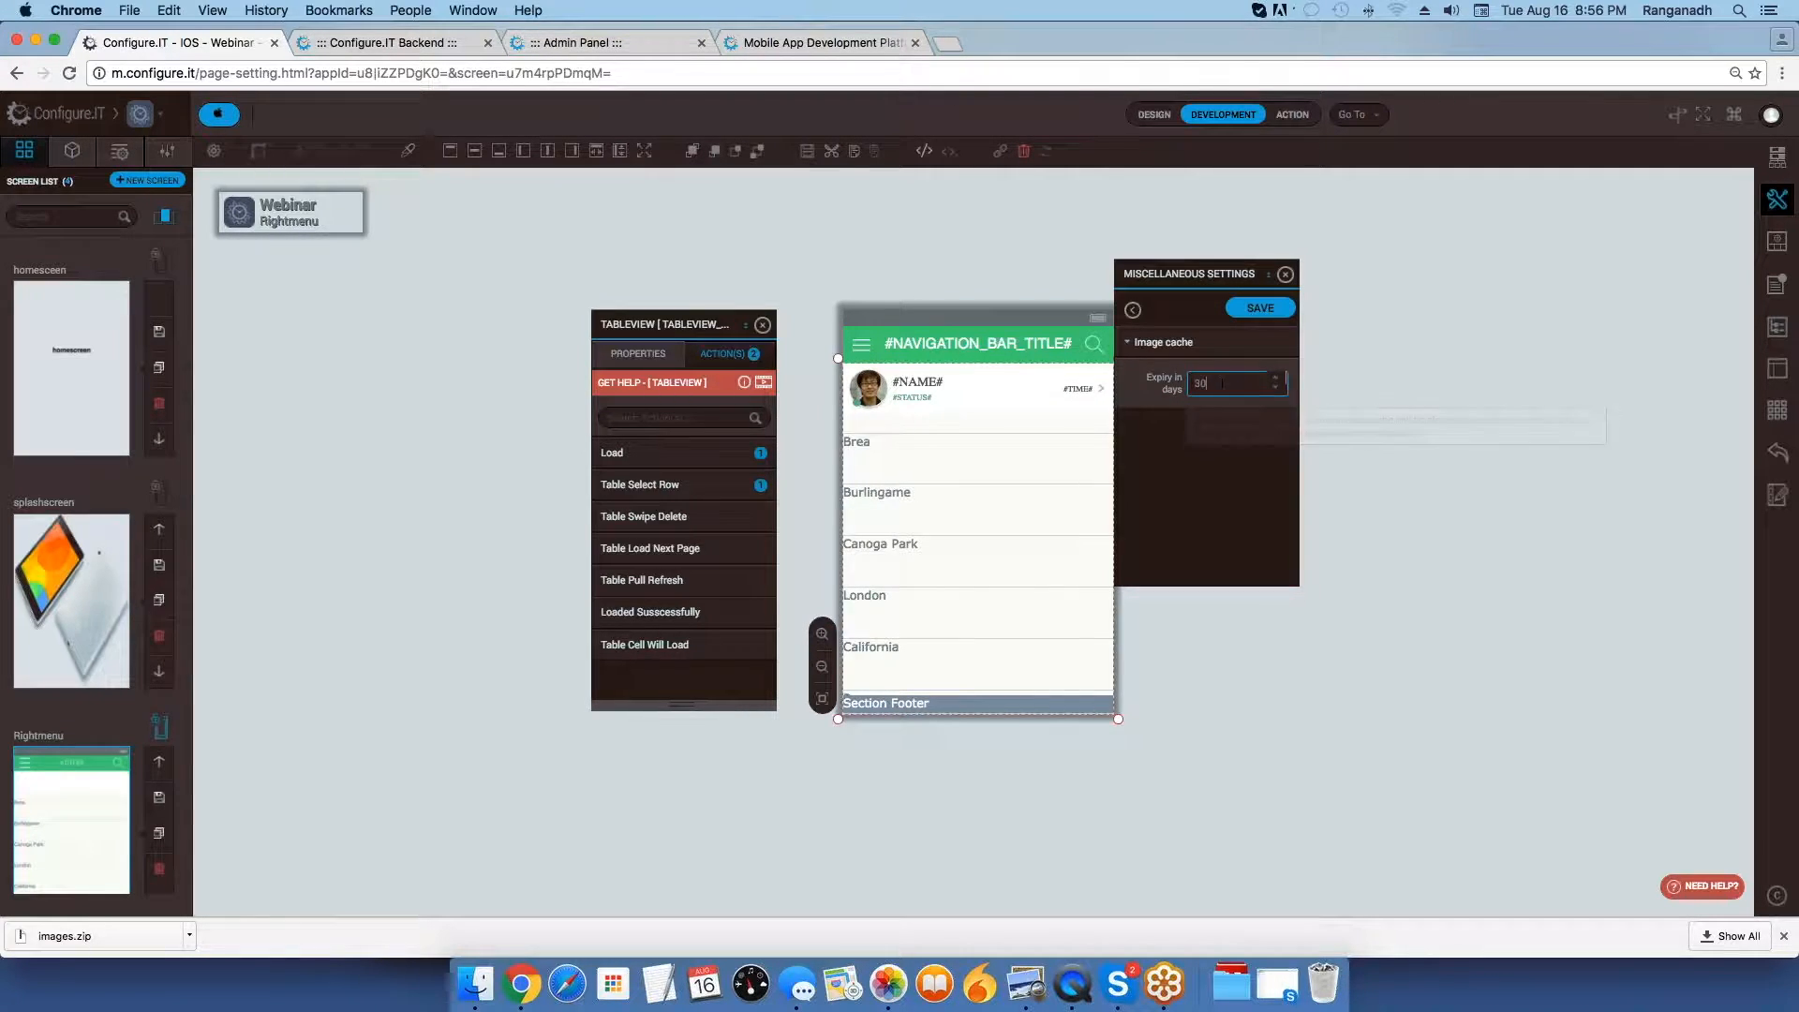
double_click(1227, 383)
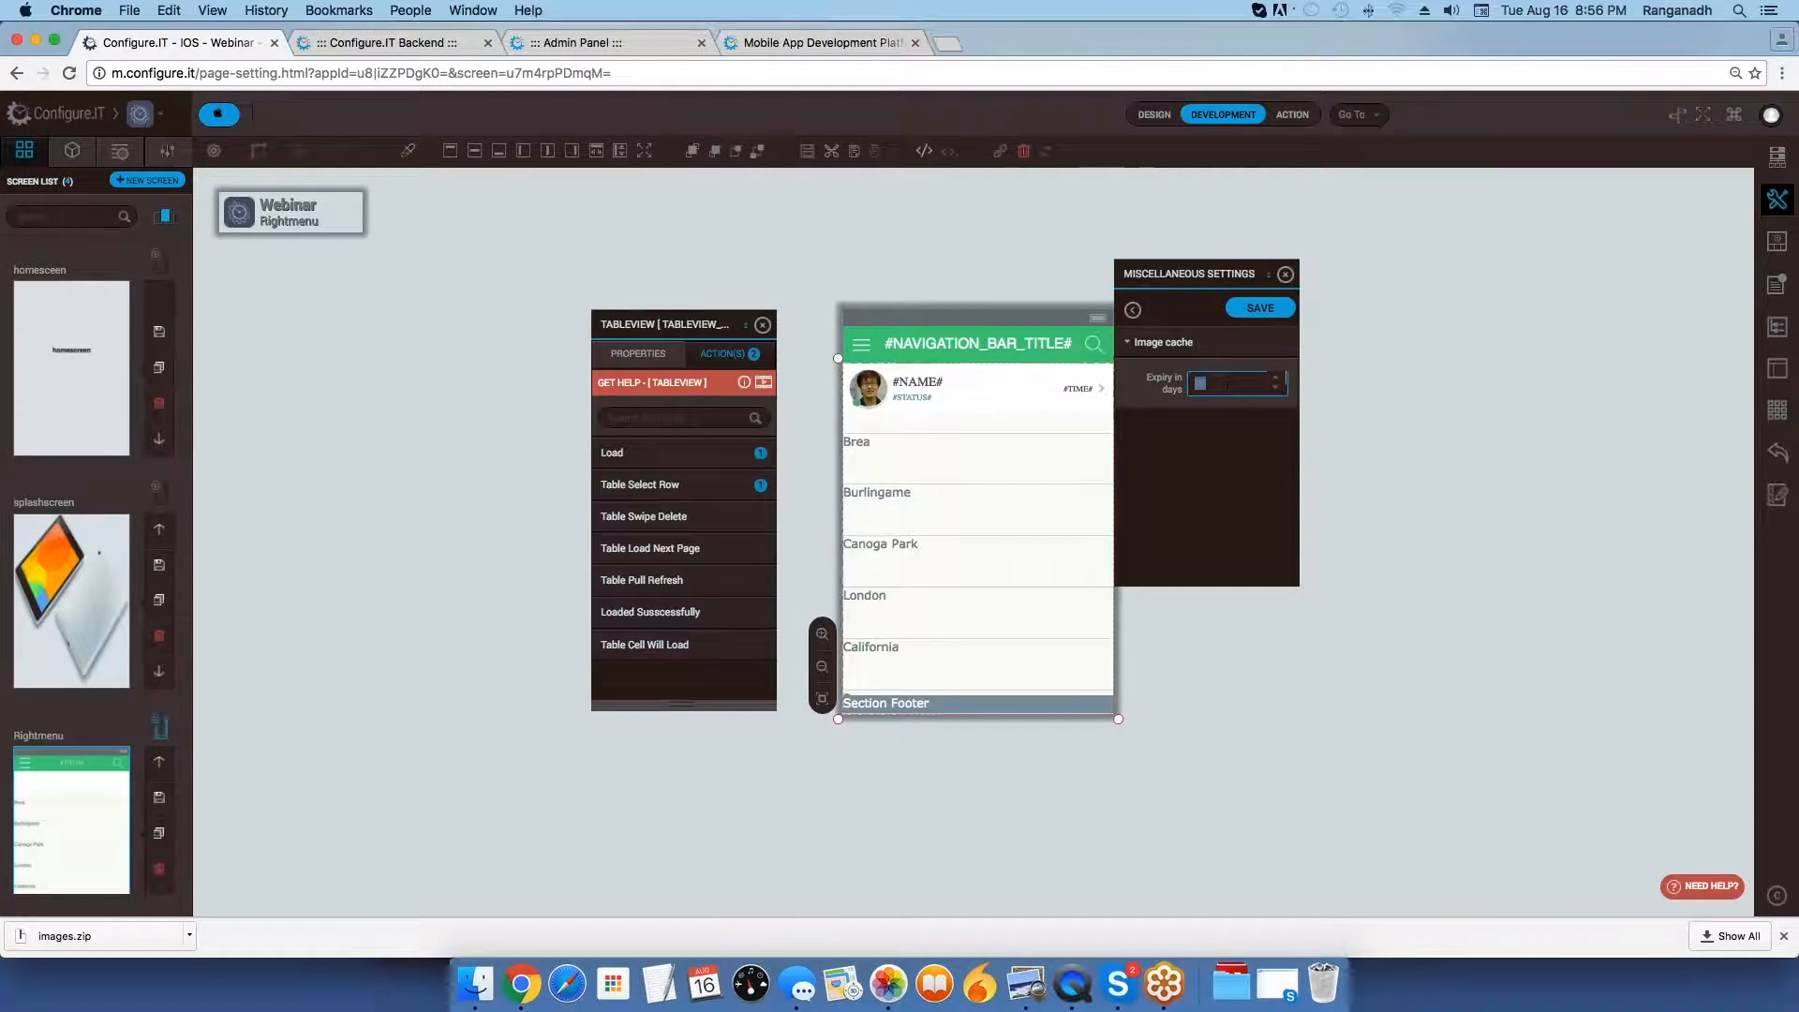
click(1134, 317)
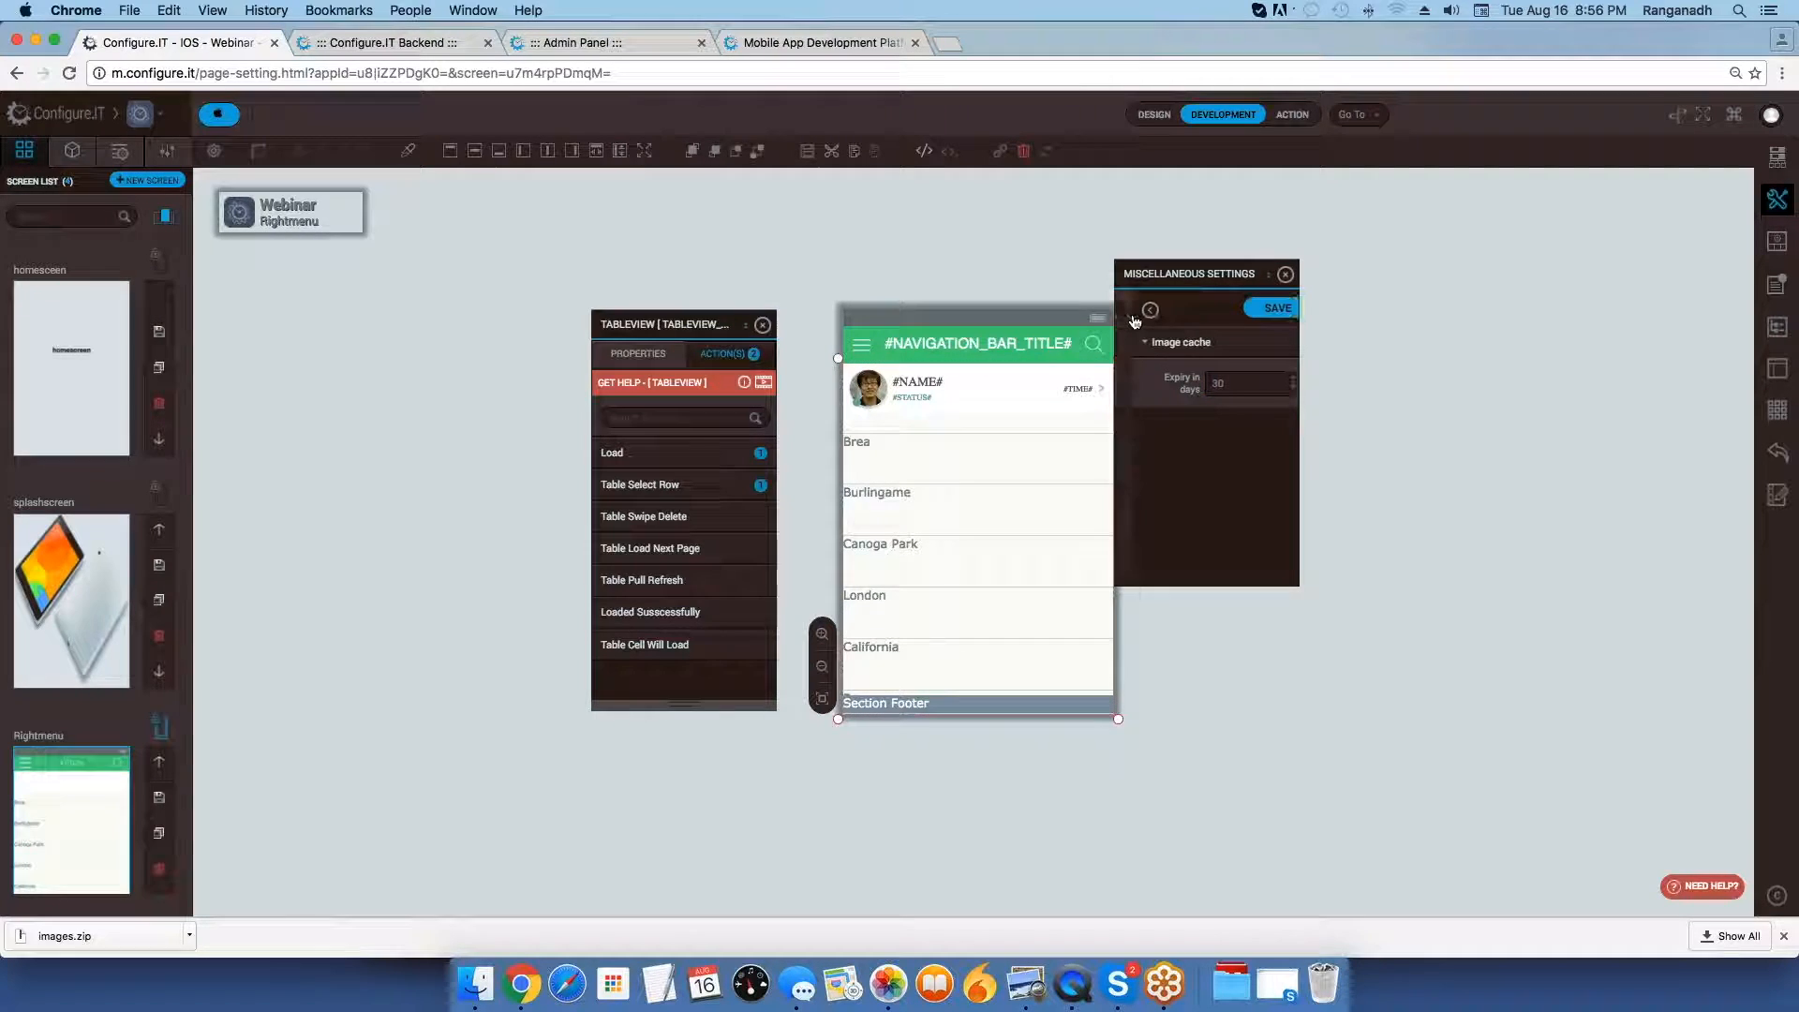
click(1205, 366)
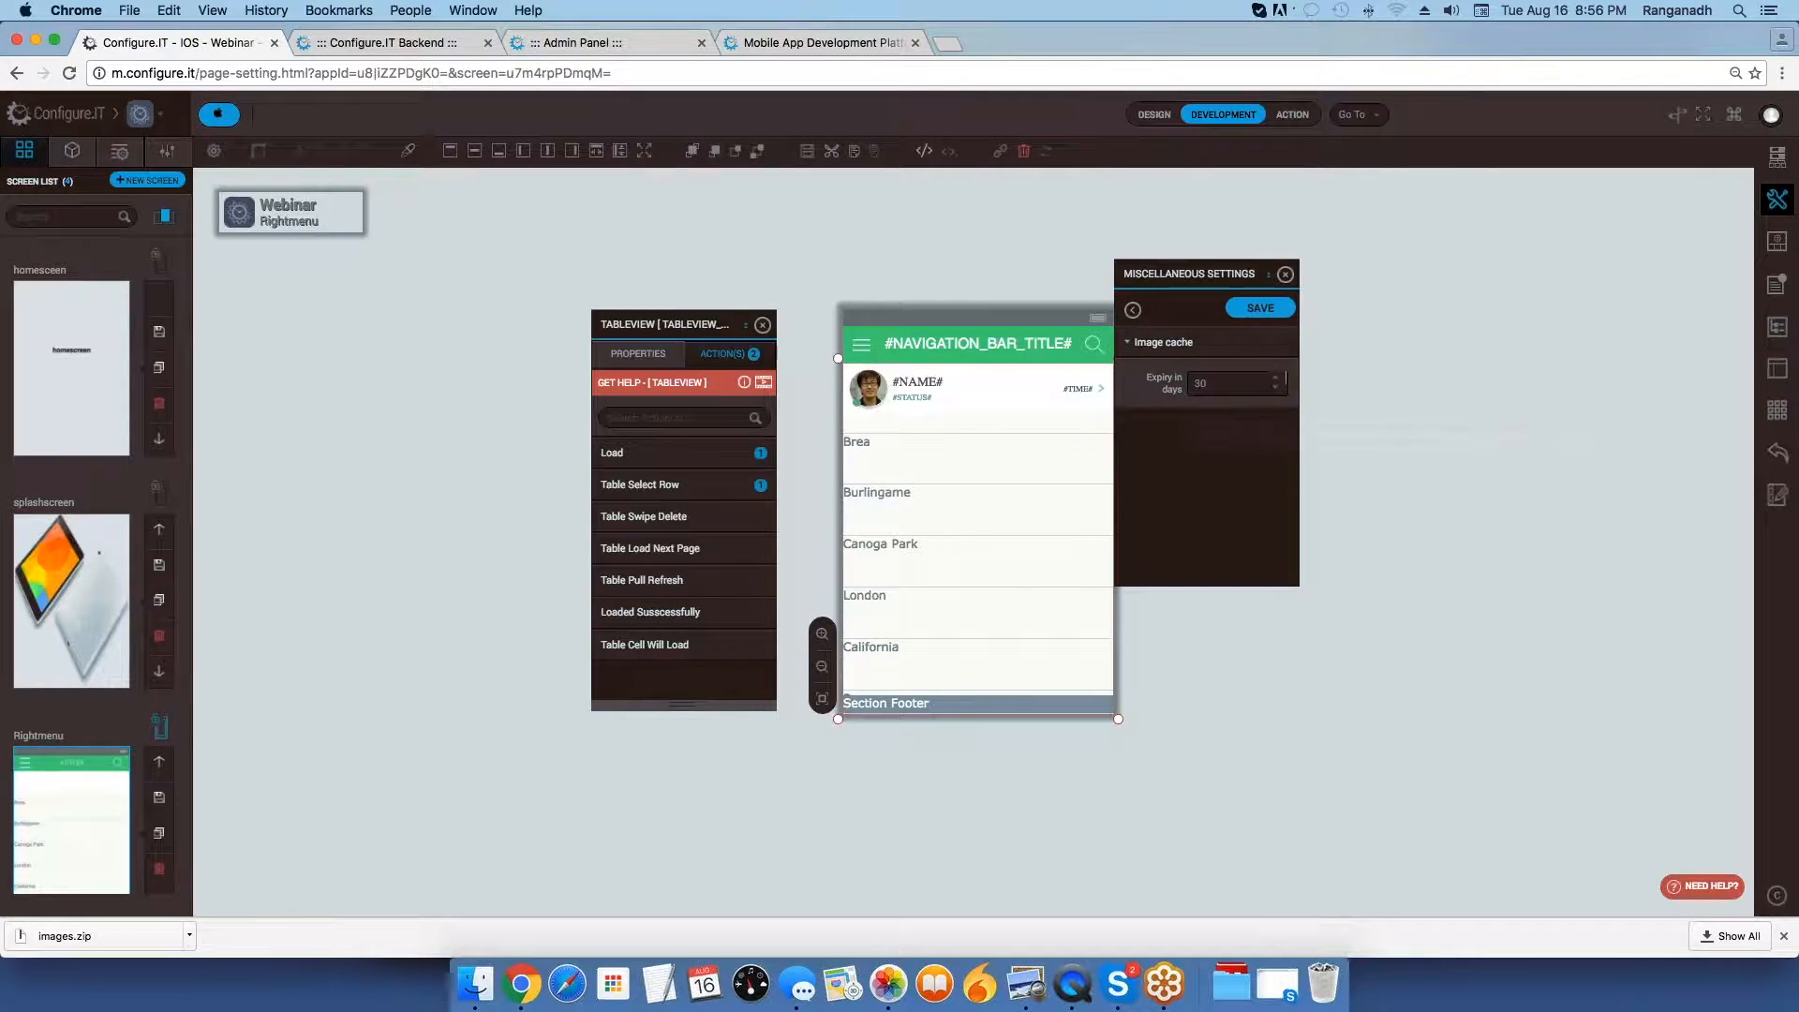
click(1133, 310)
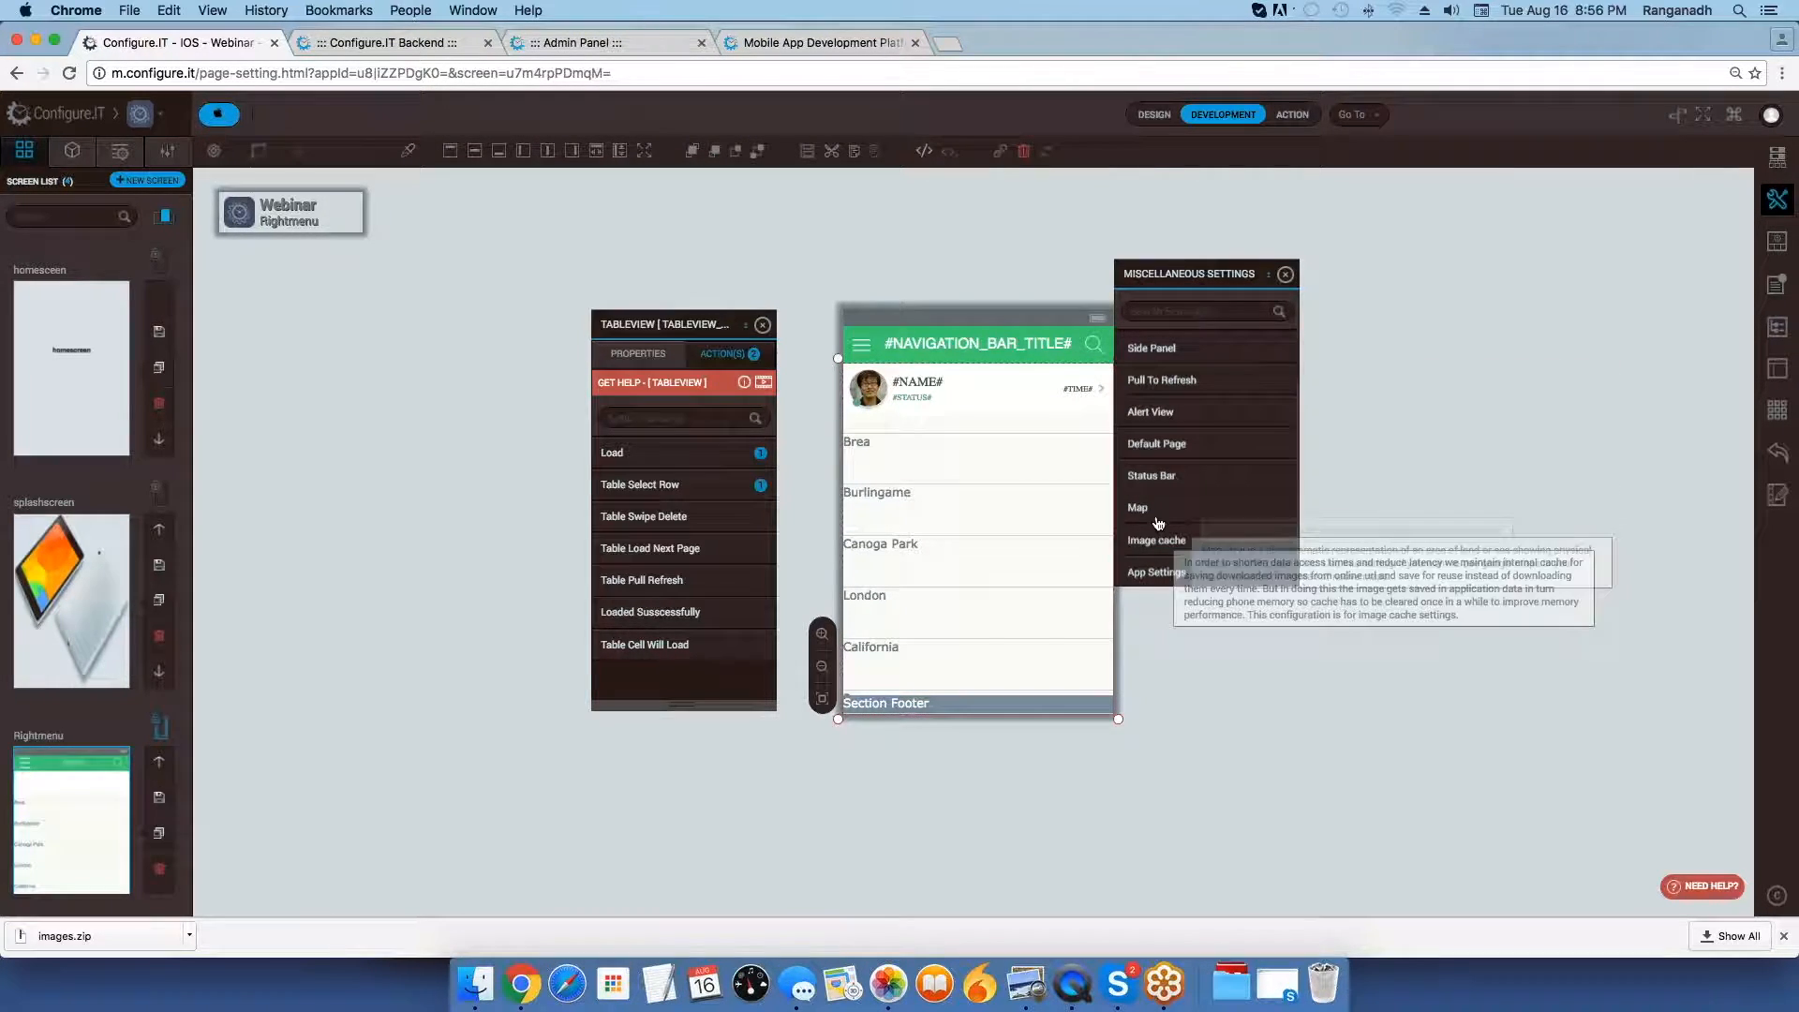
Try the Enable Google Map option in the Map settings, switch it back off, and leave those settings.
click(1158, 517)
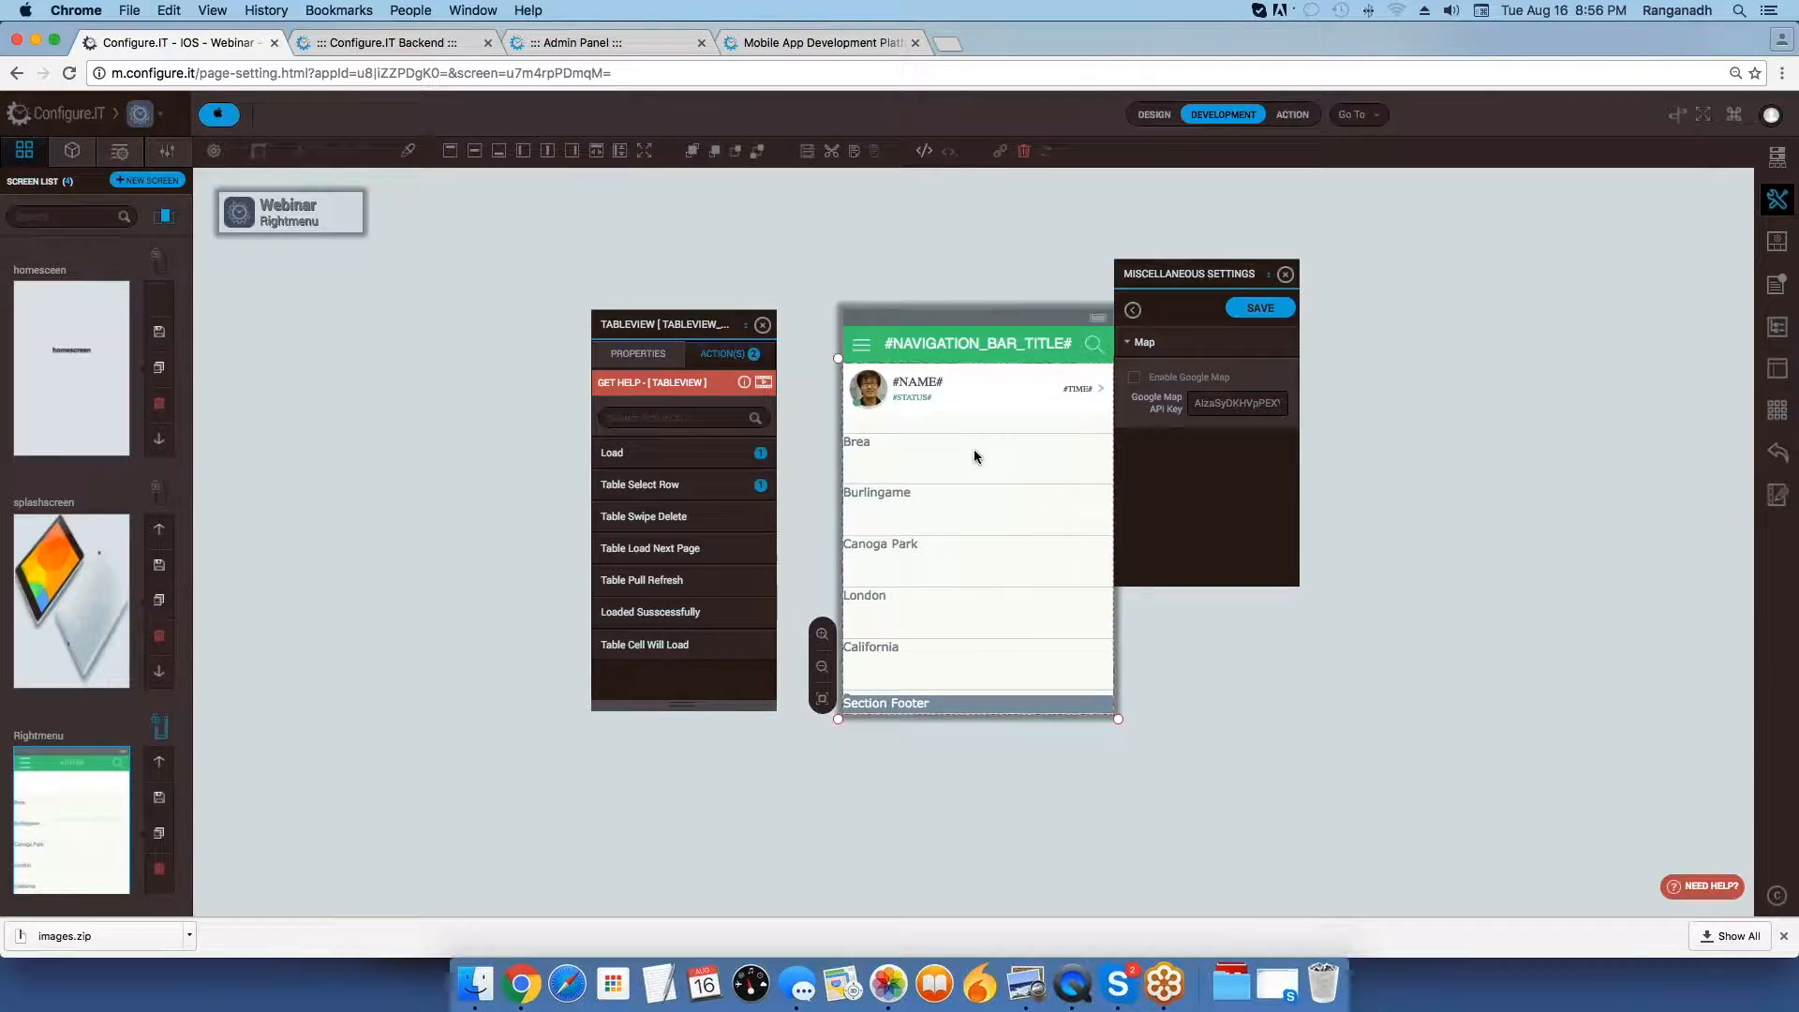
mouse_move(1210, 386)
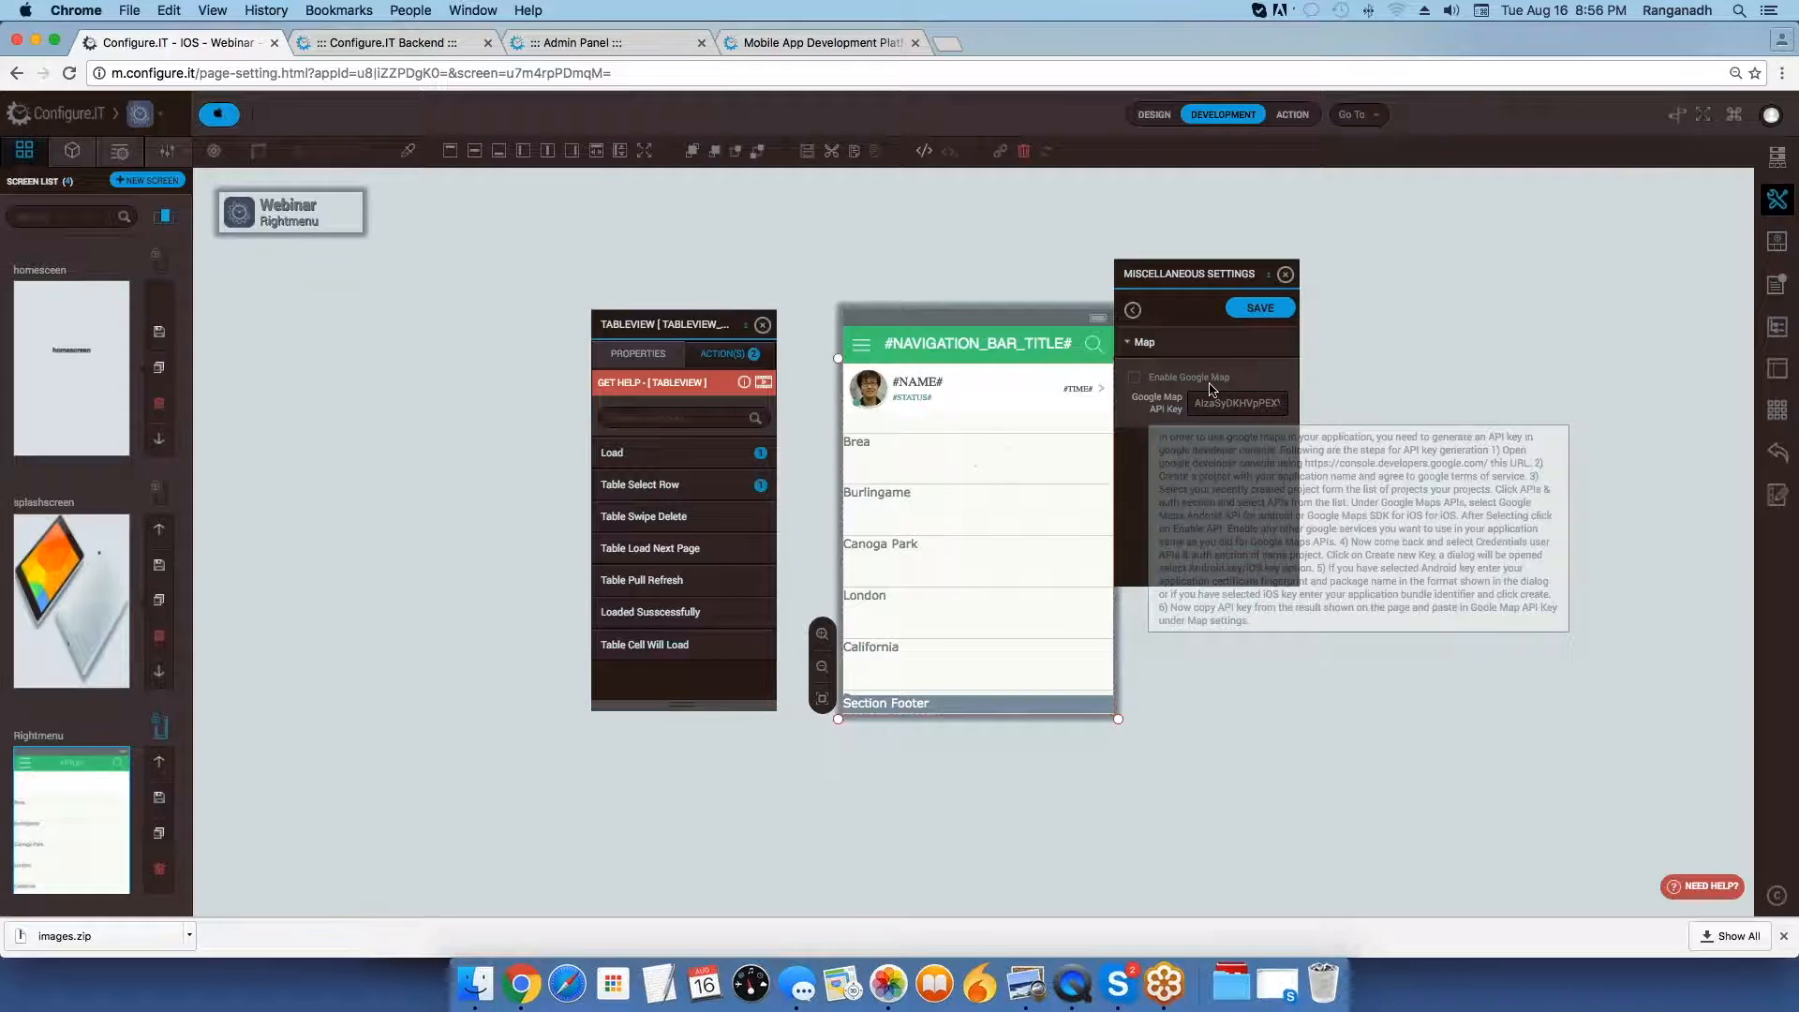
click(1136, 380)
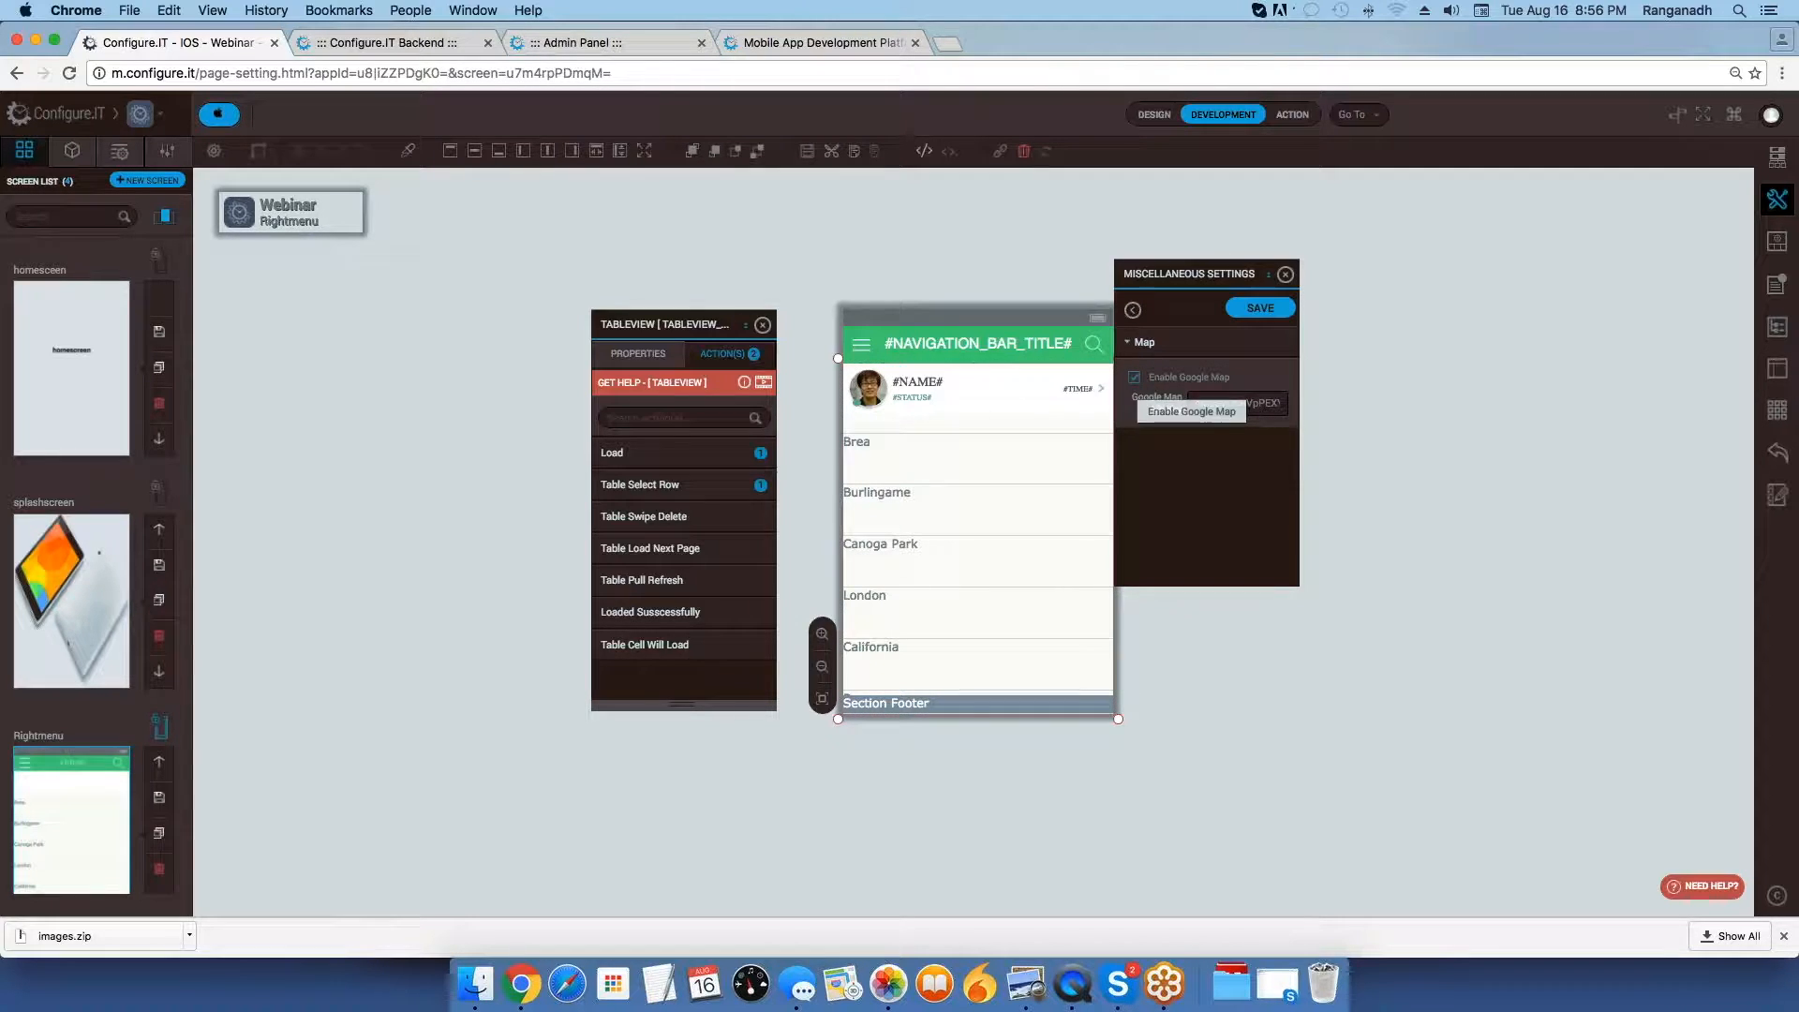
click(1135, 378)
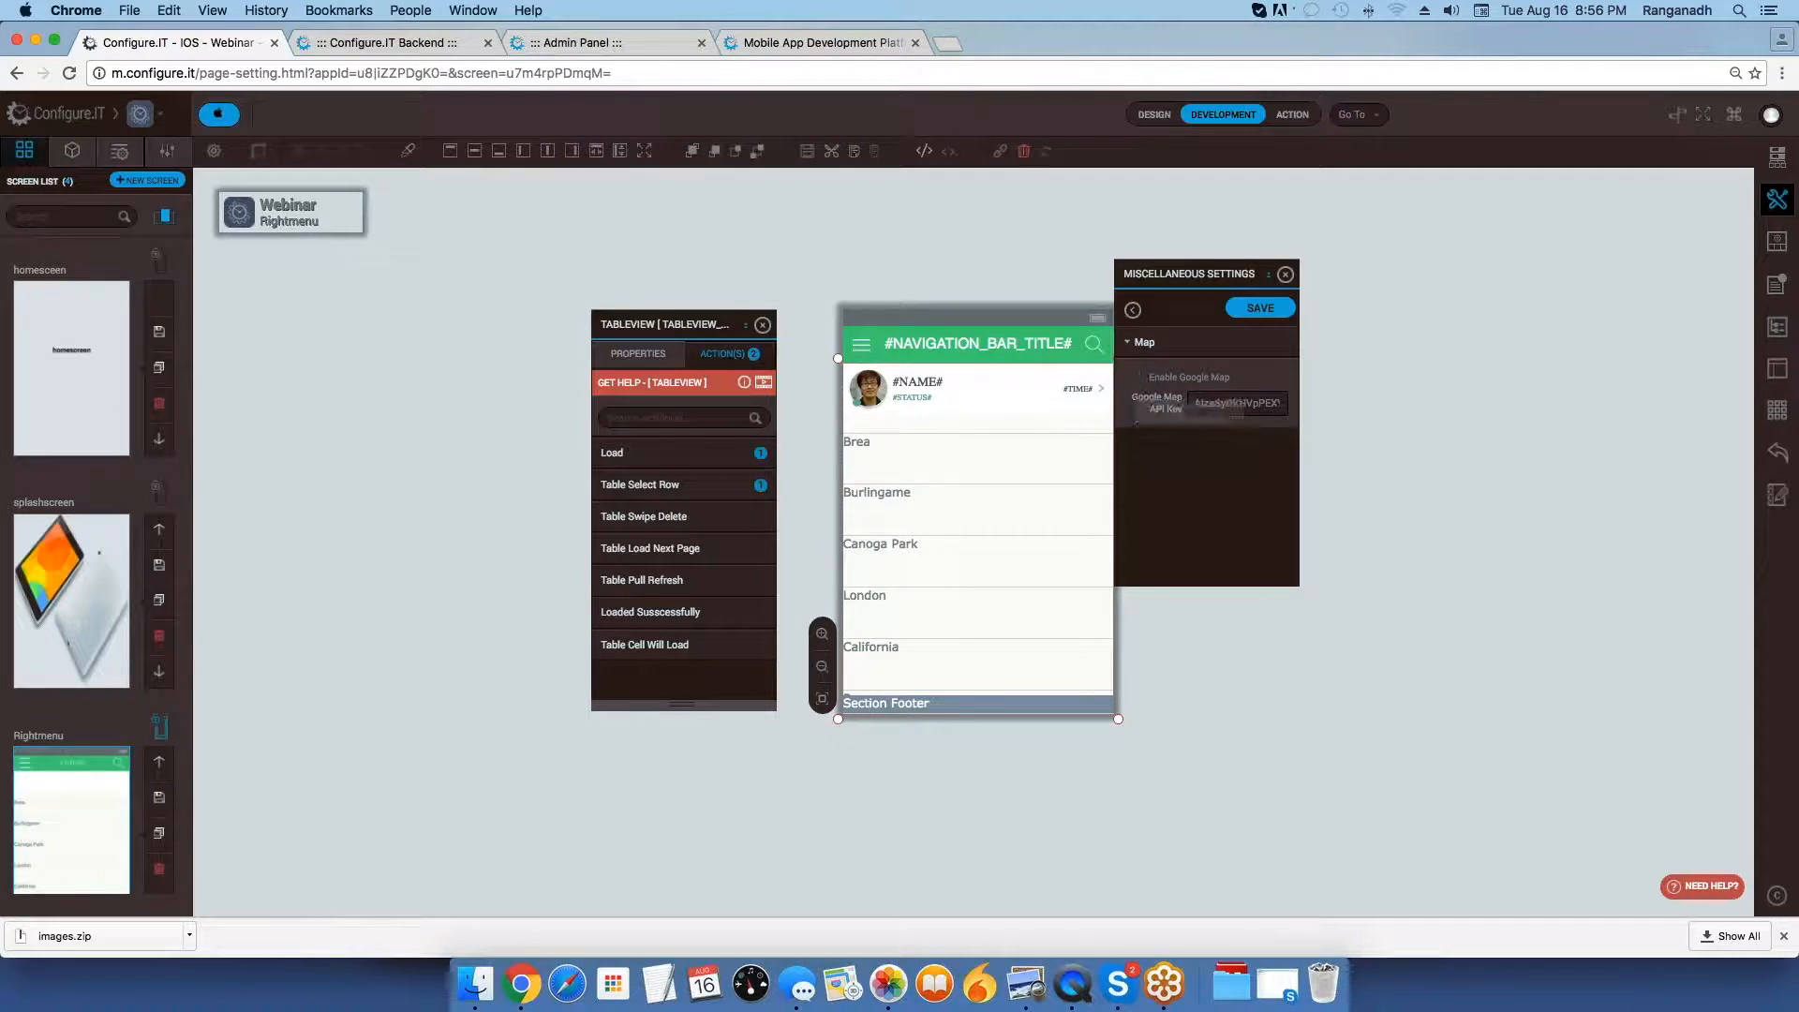
click(1133, 309)
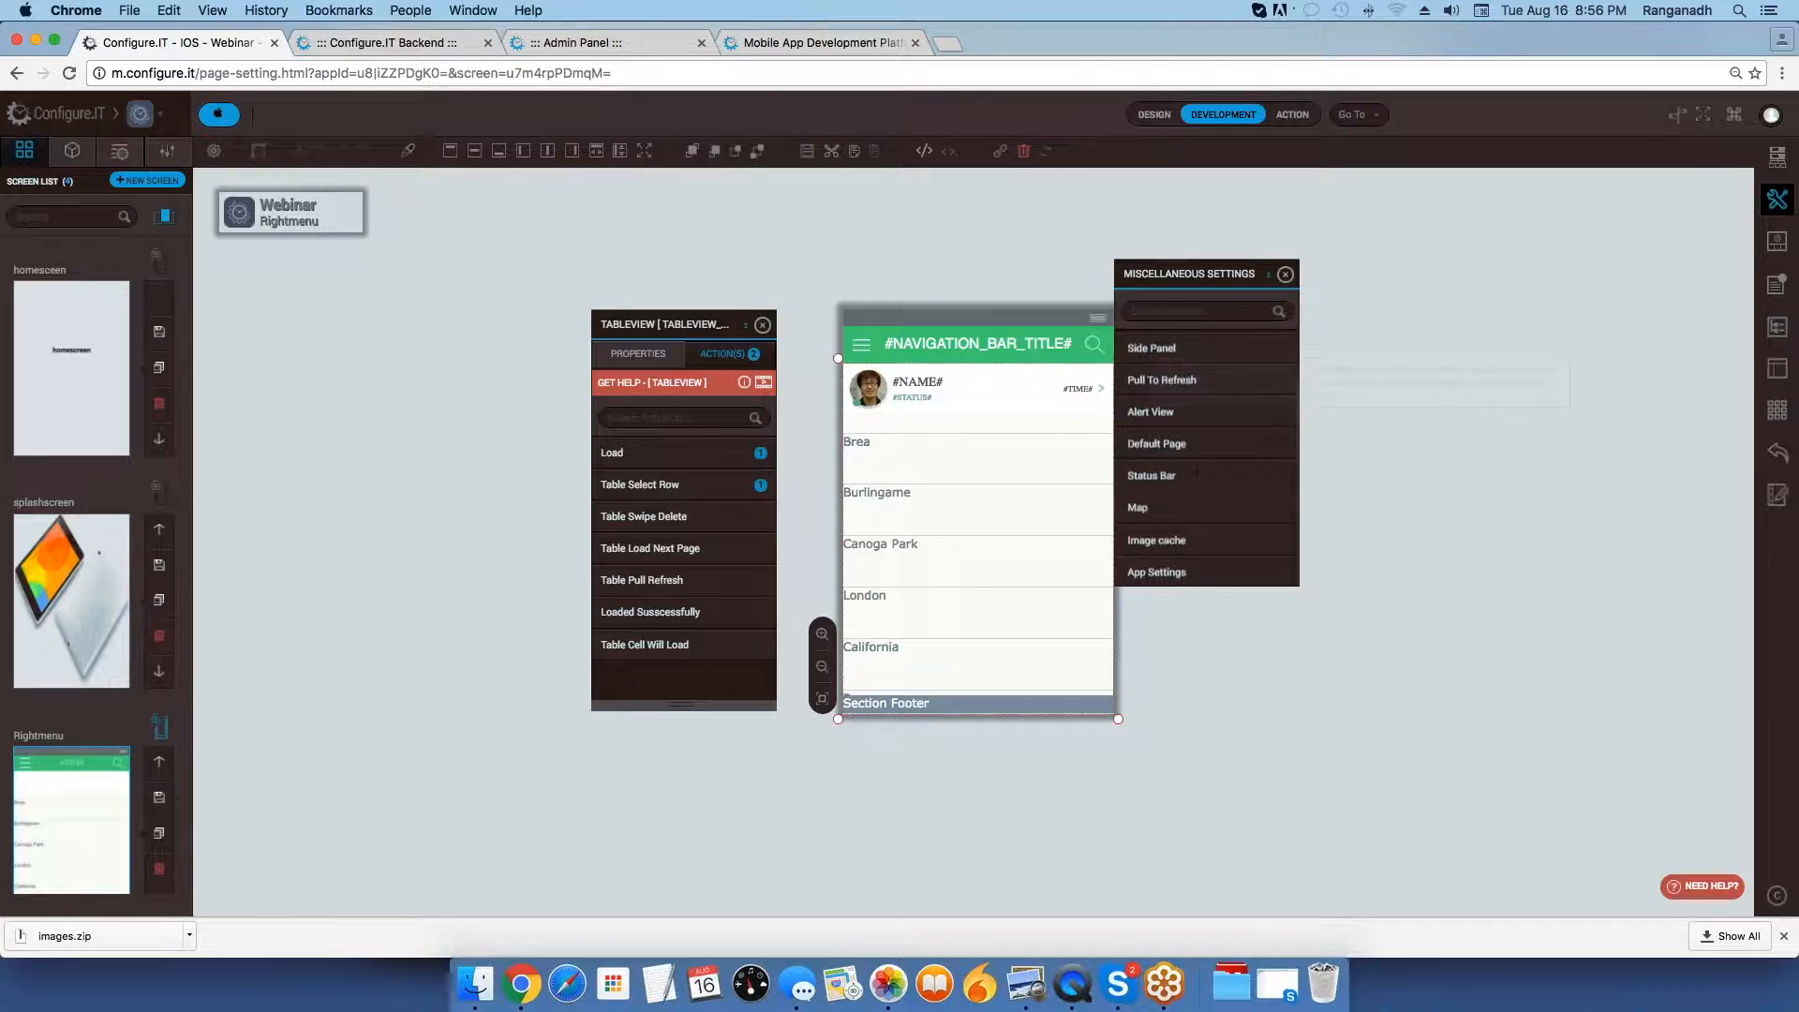
Open the Alert View settings and examine the Validation Alert Title and Validation Alert Button Title fields.
mouse_move(1246, 527)
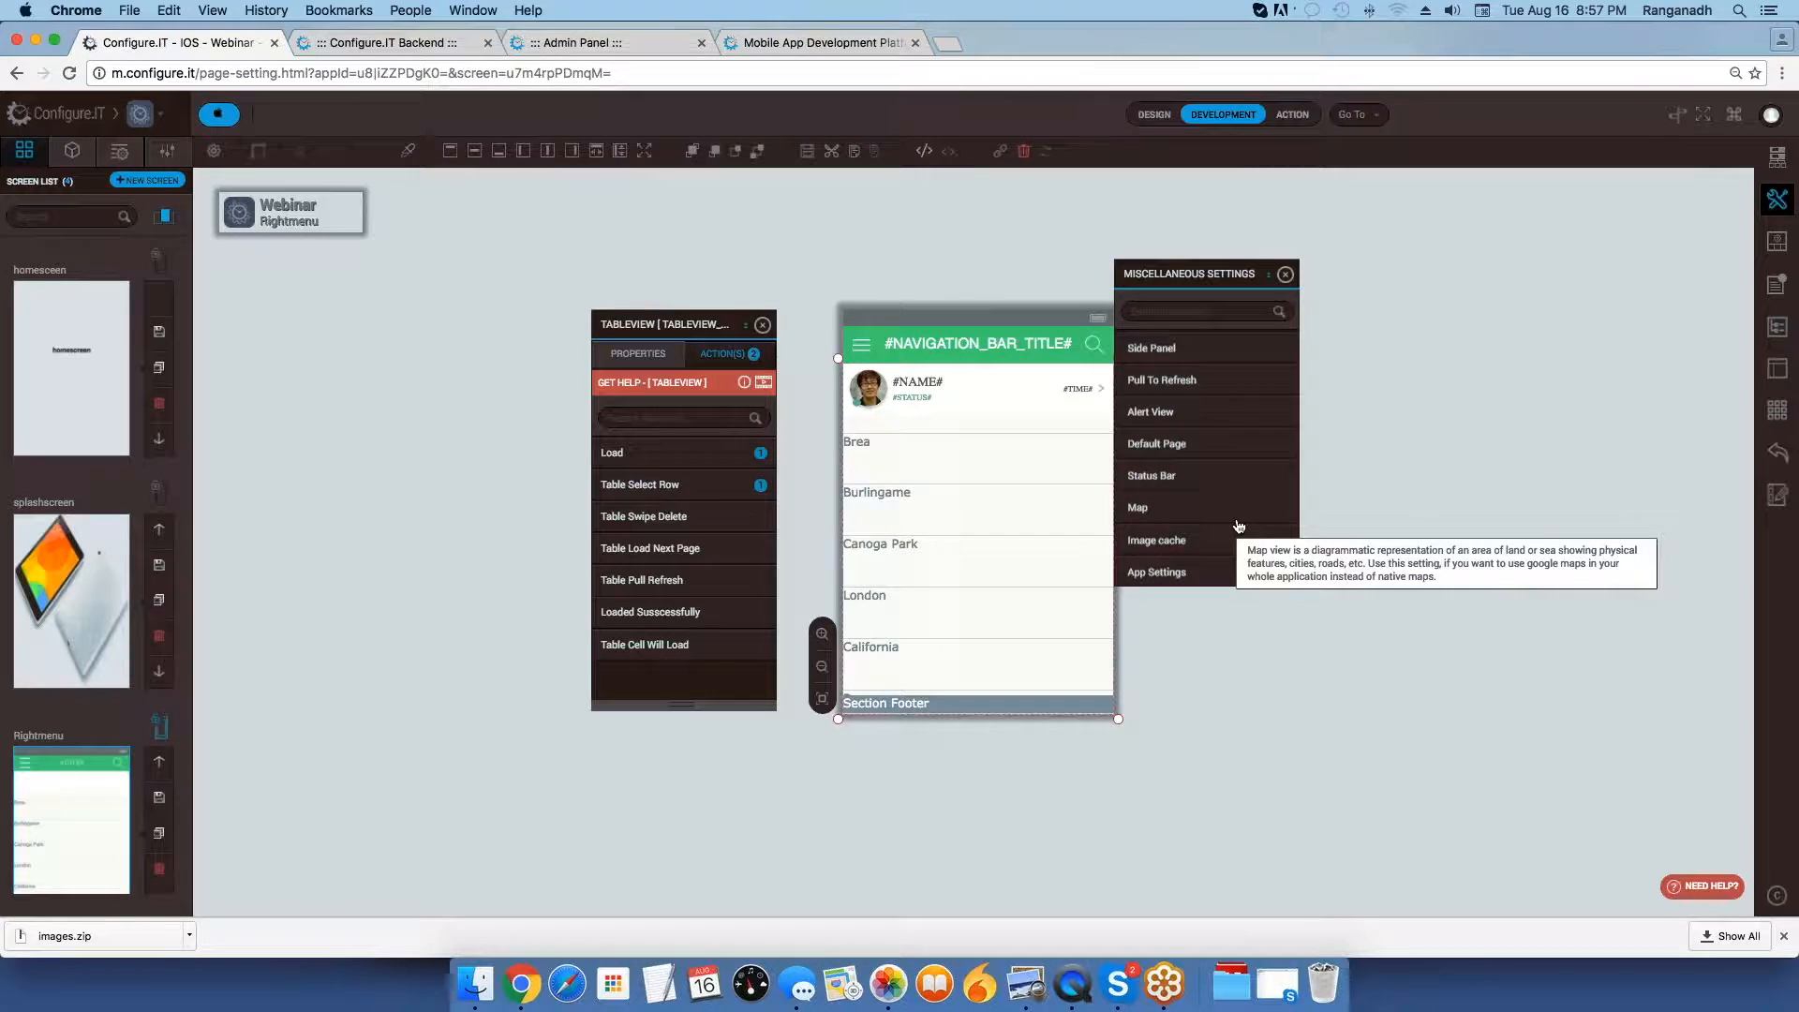
scroll(1239, 527, up, 2)
mouse_move(1188, 481)
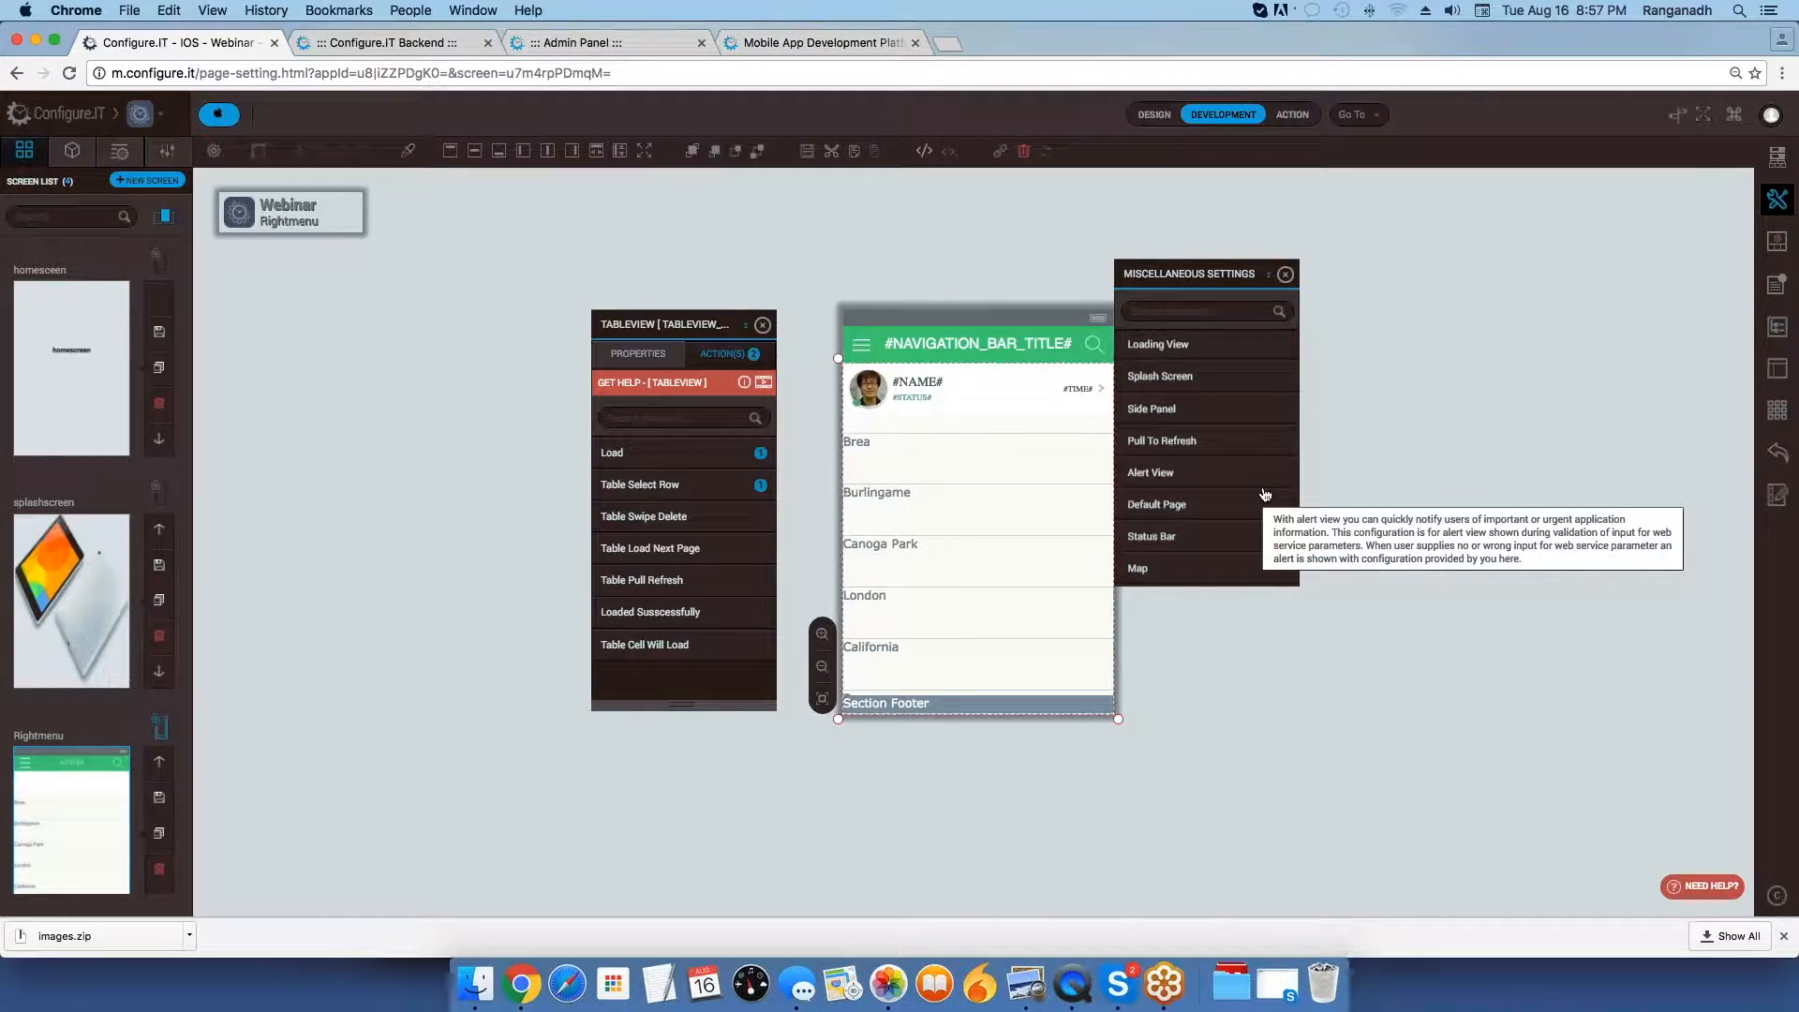
click(1208, 438)
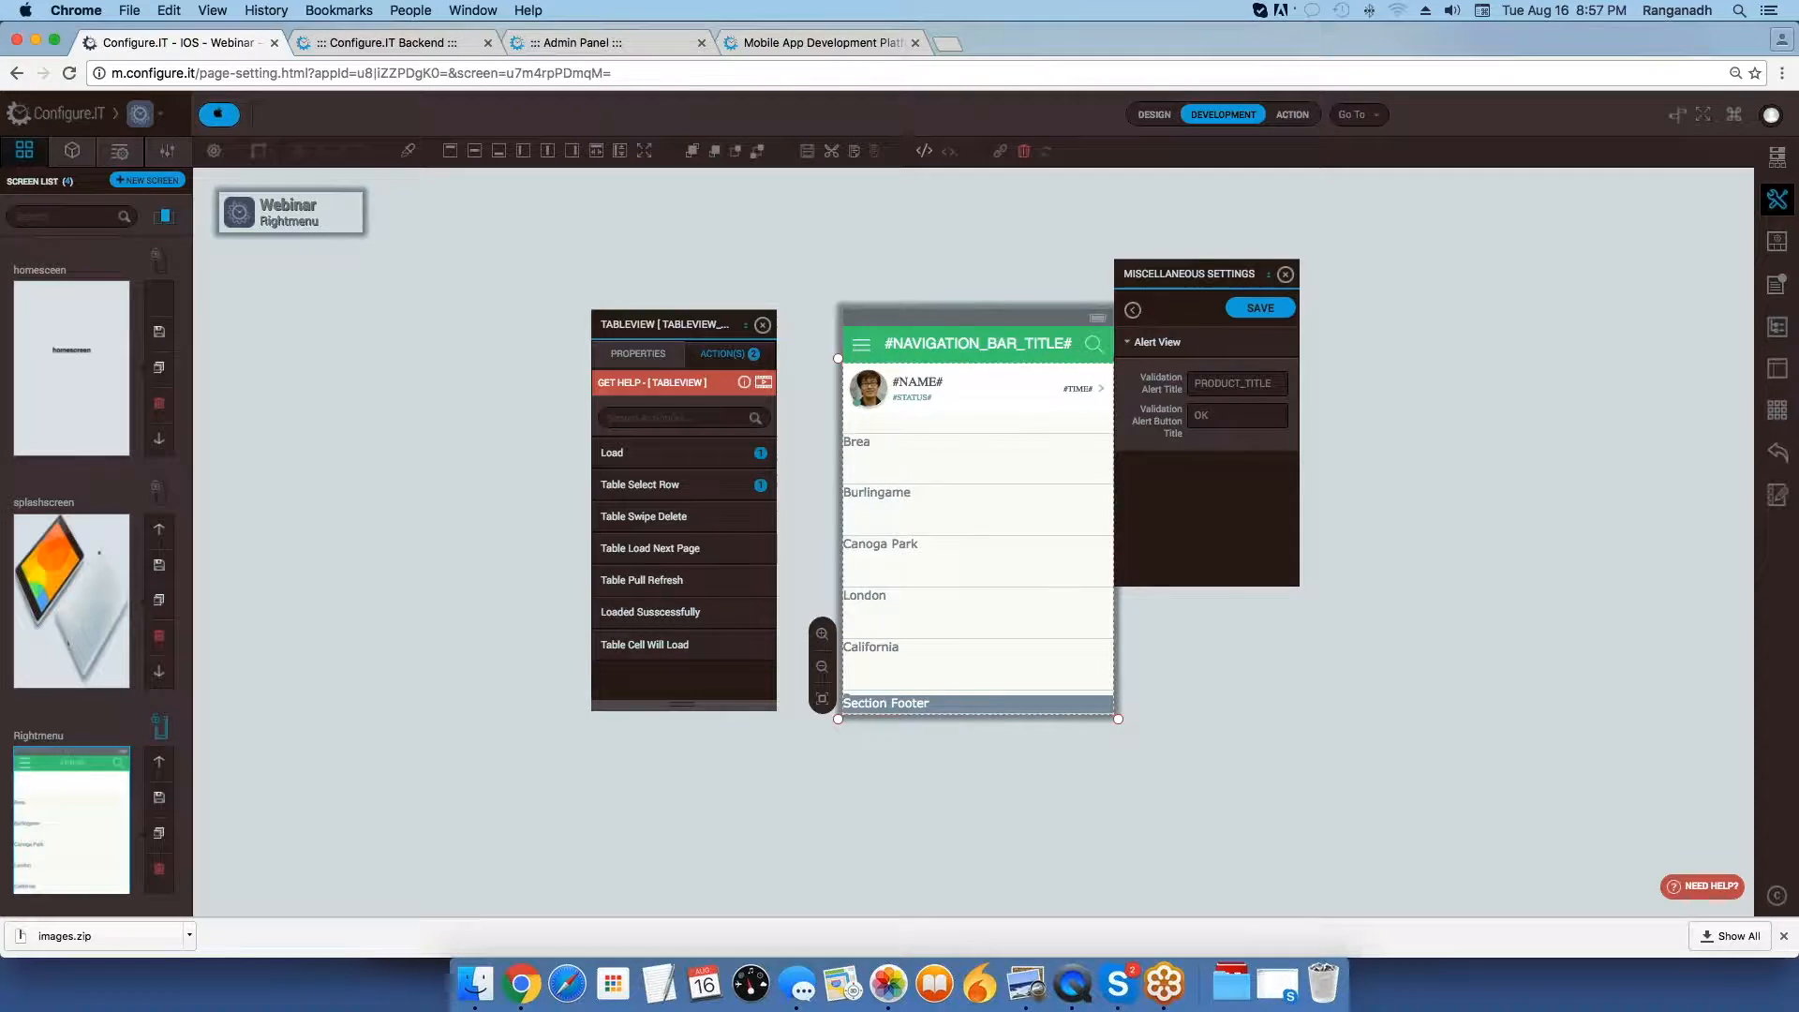
double_click(1217, 416)
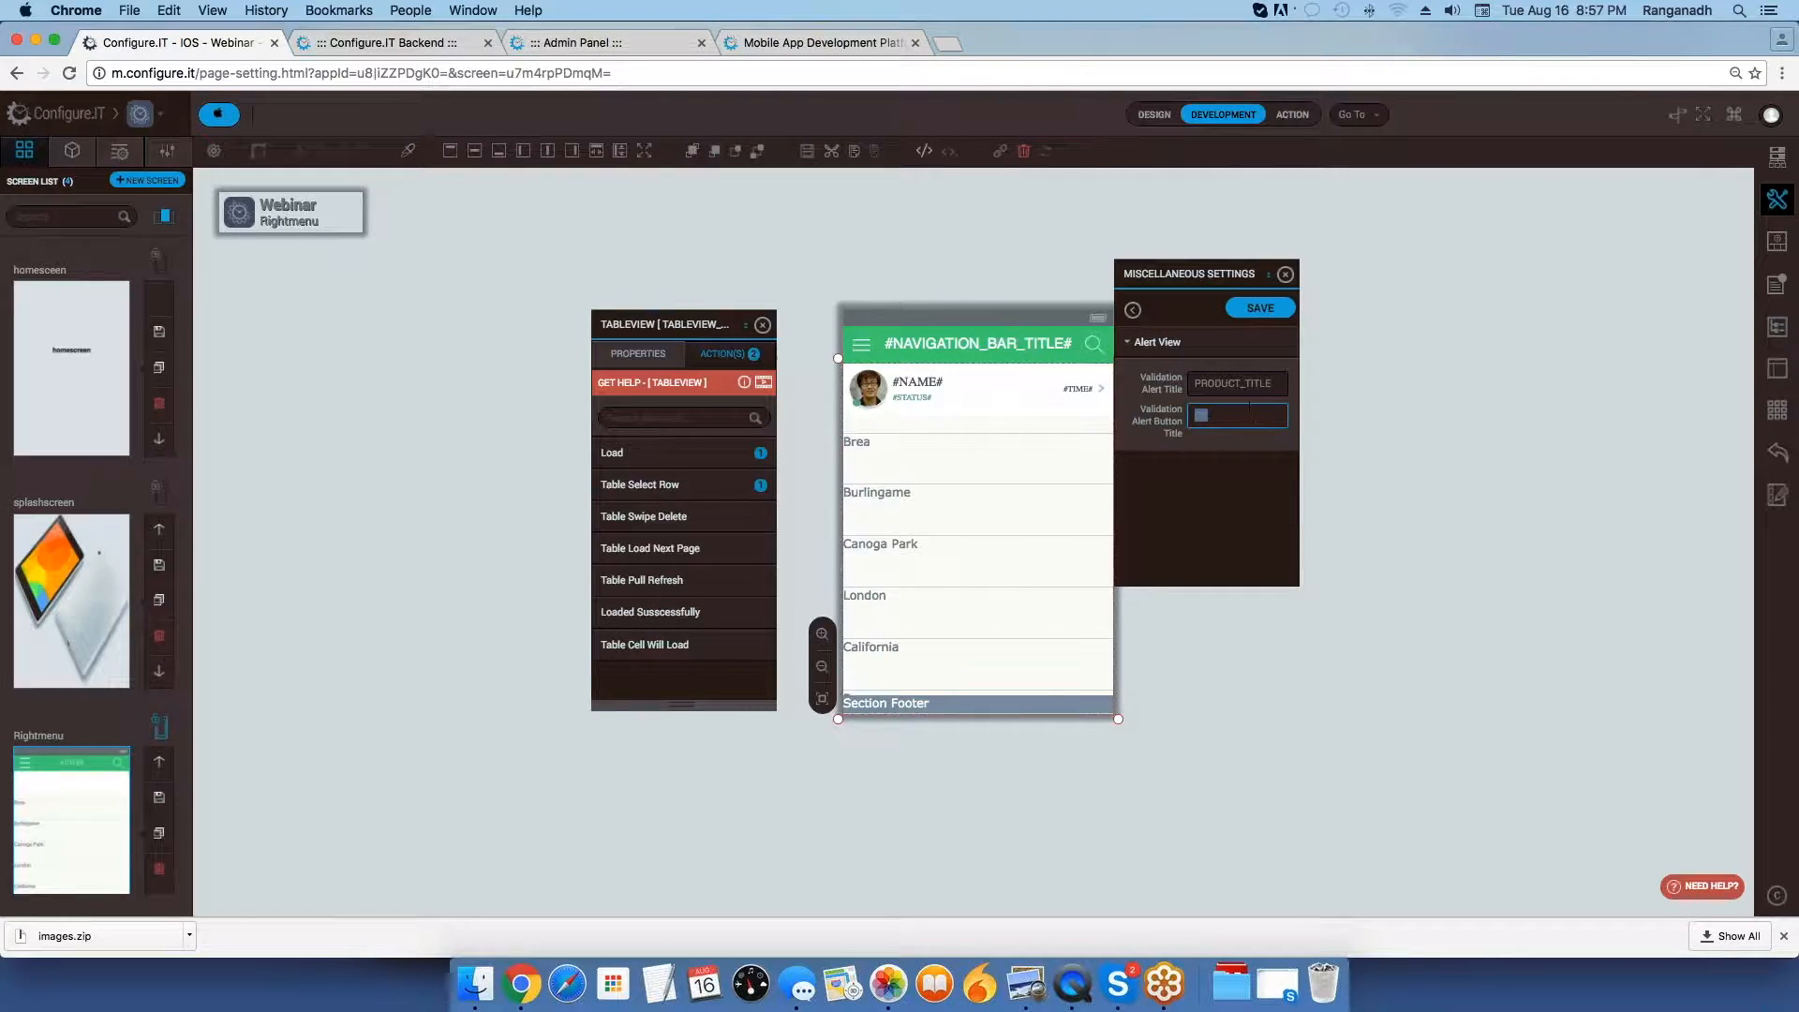
Show the app's data sources and open the COUNTRY_LIST data source for editing.
click(1780, 169)
click(1779, 169)
click(1780, 164)
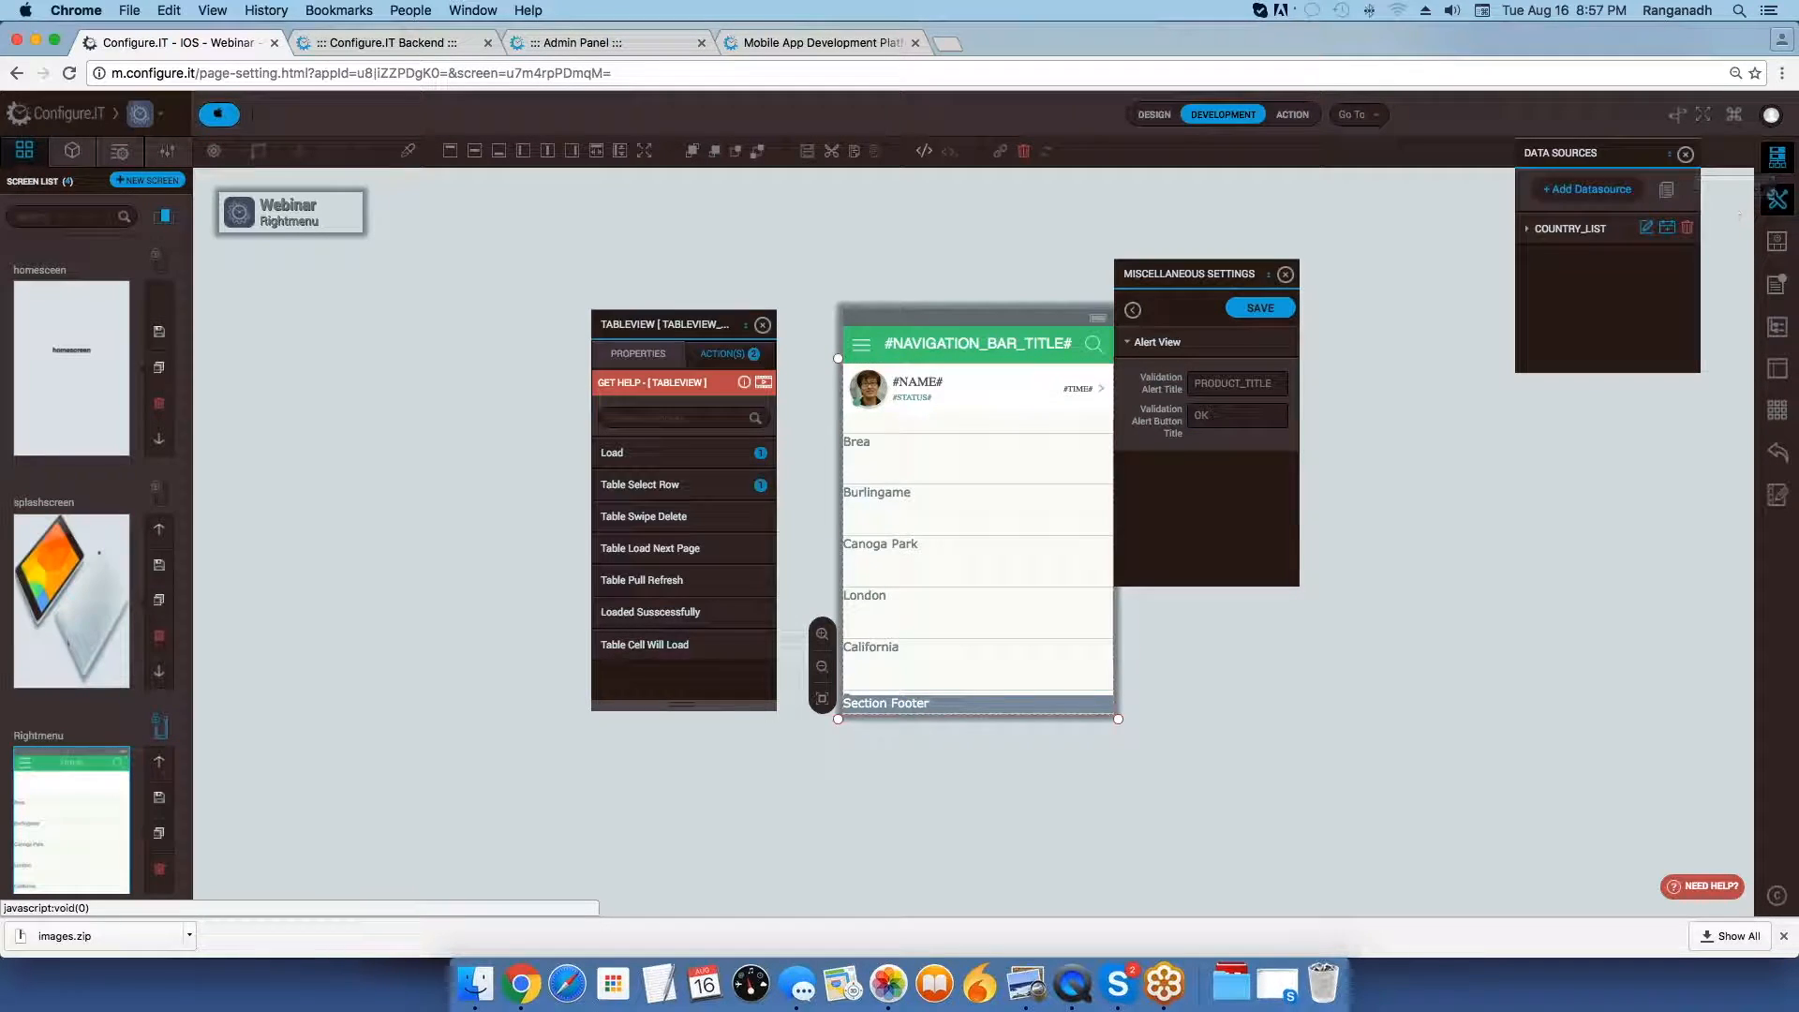
click(1647, 229)
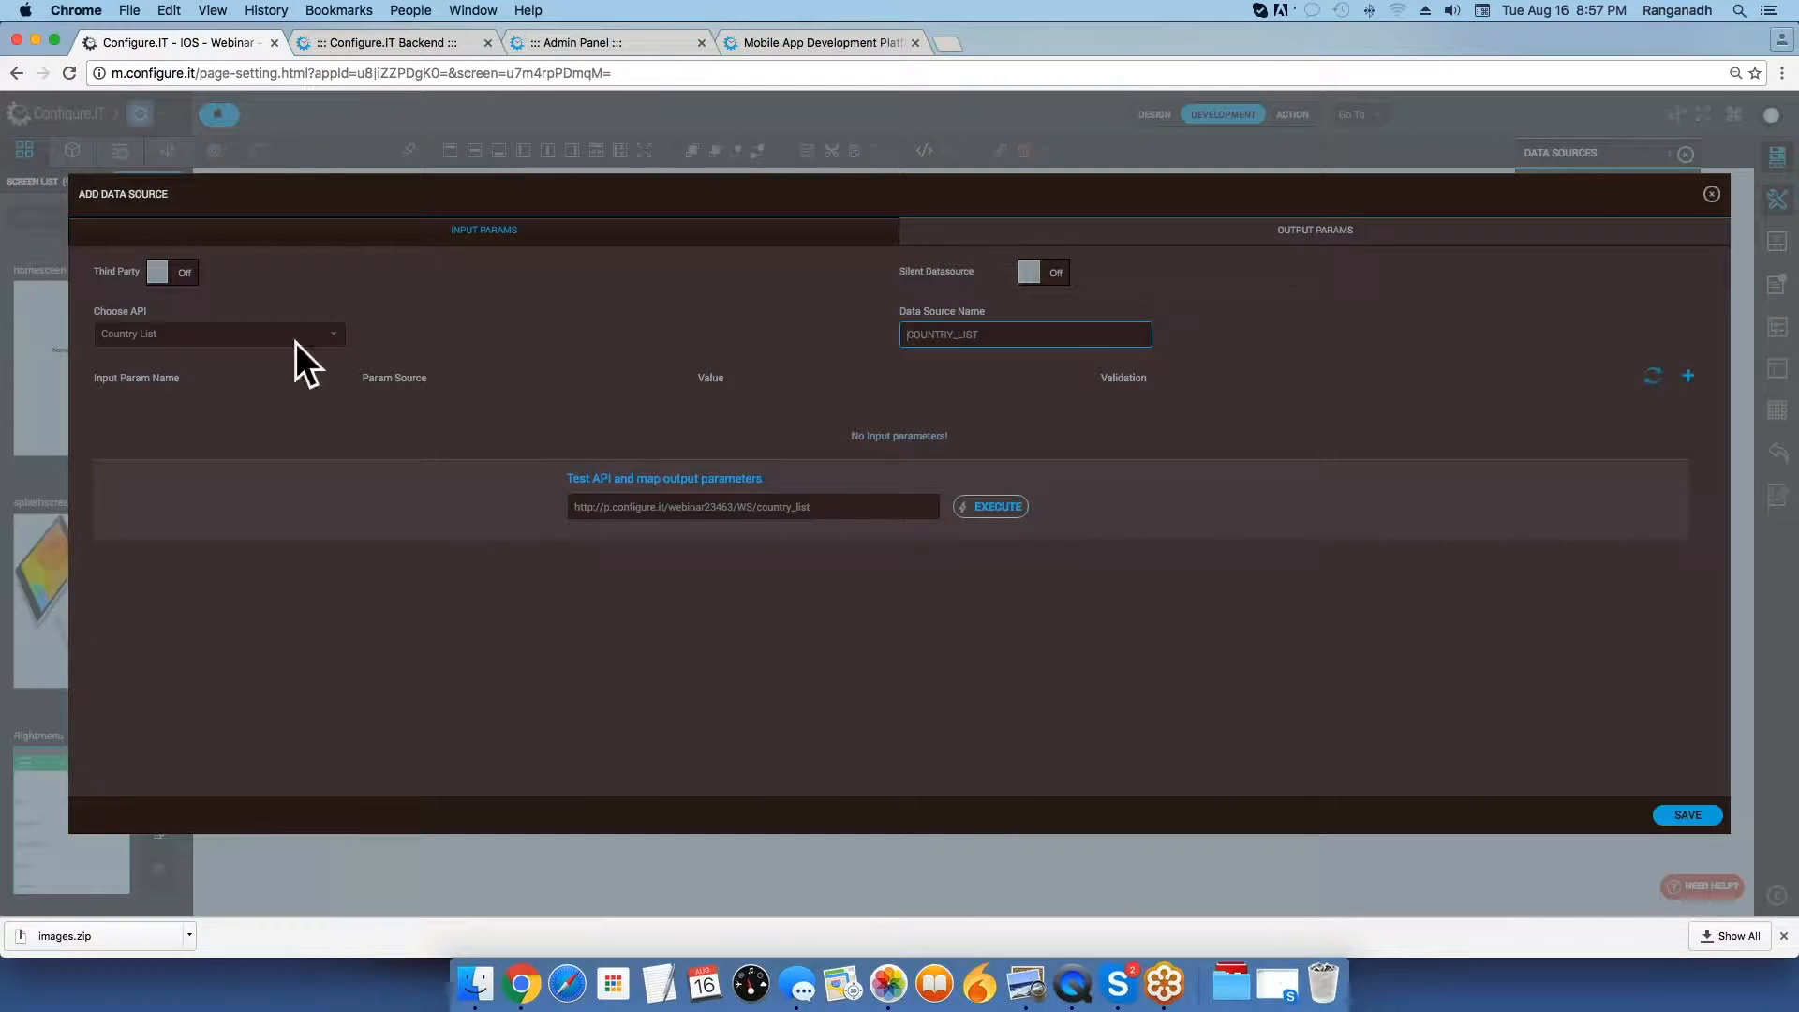
Try the Country With States API for the data source, and switch it to the Customer Login API.
click(296, 340)
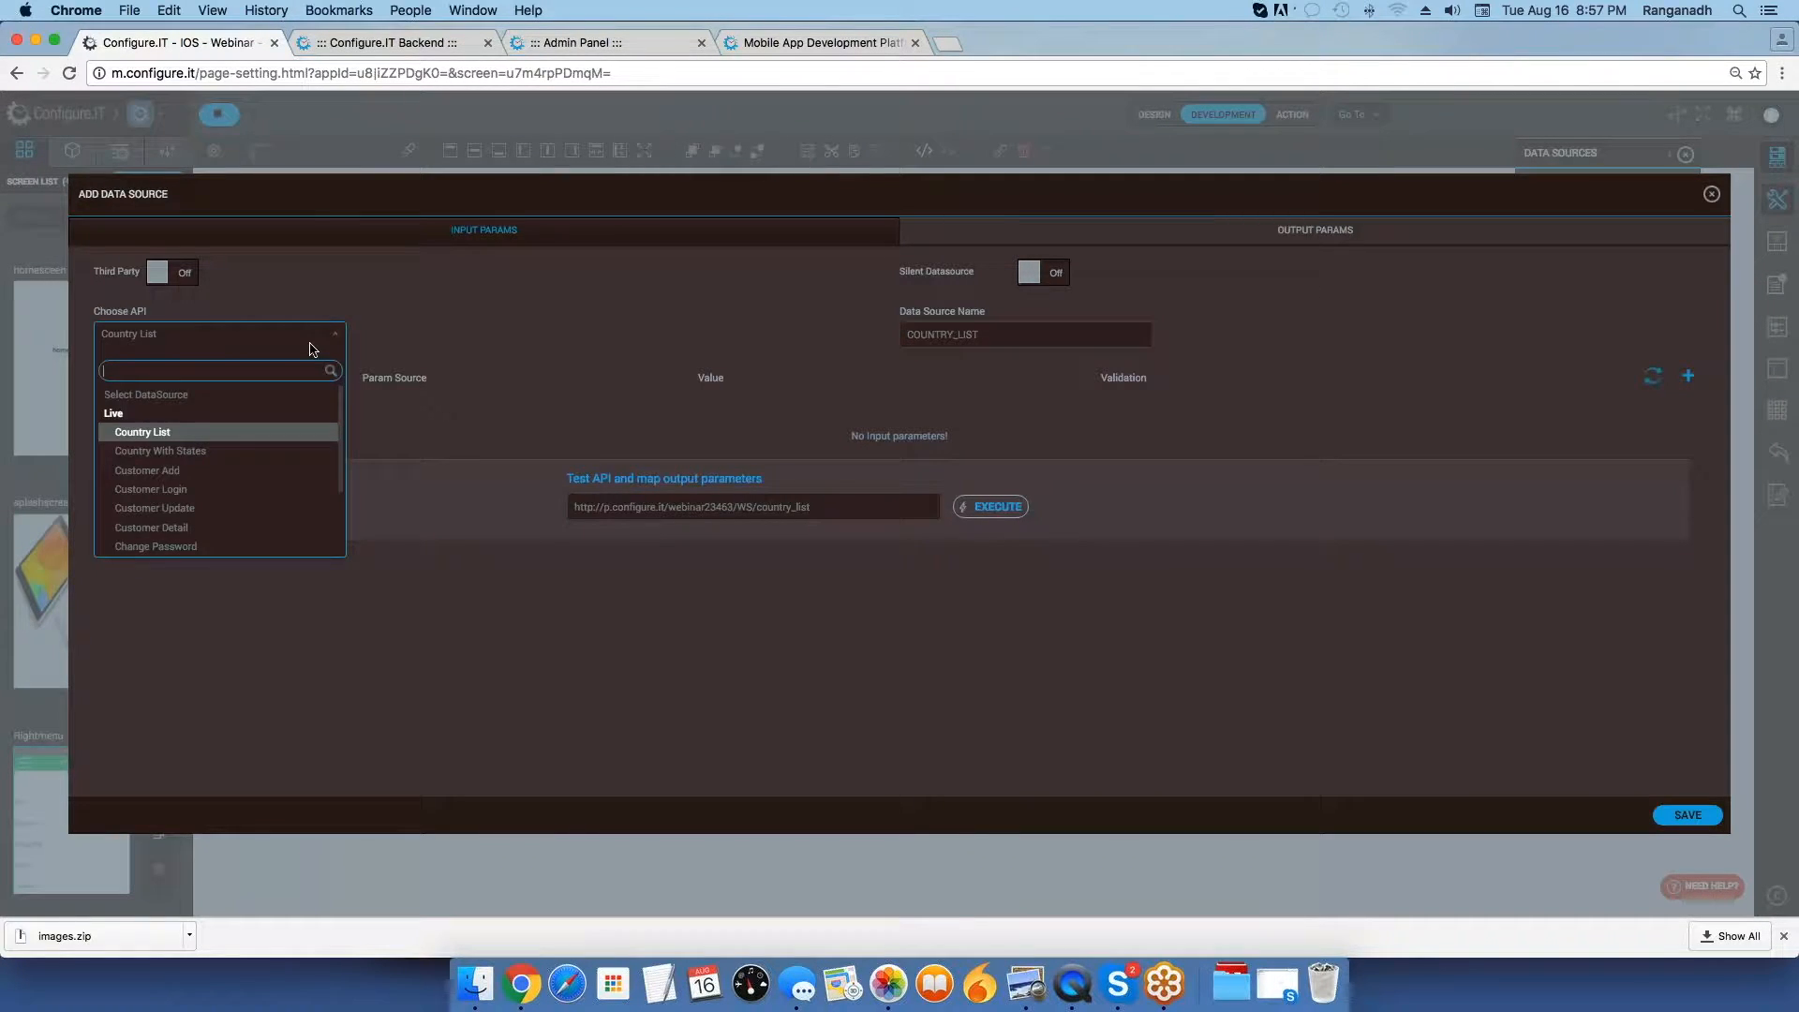
click(355, 447)
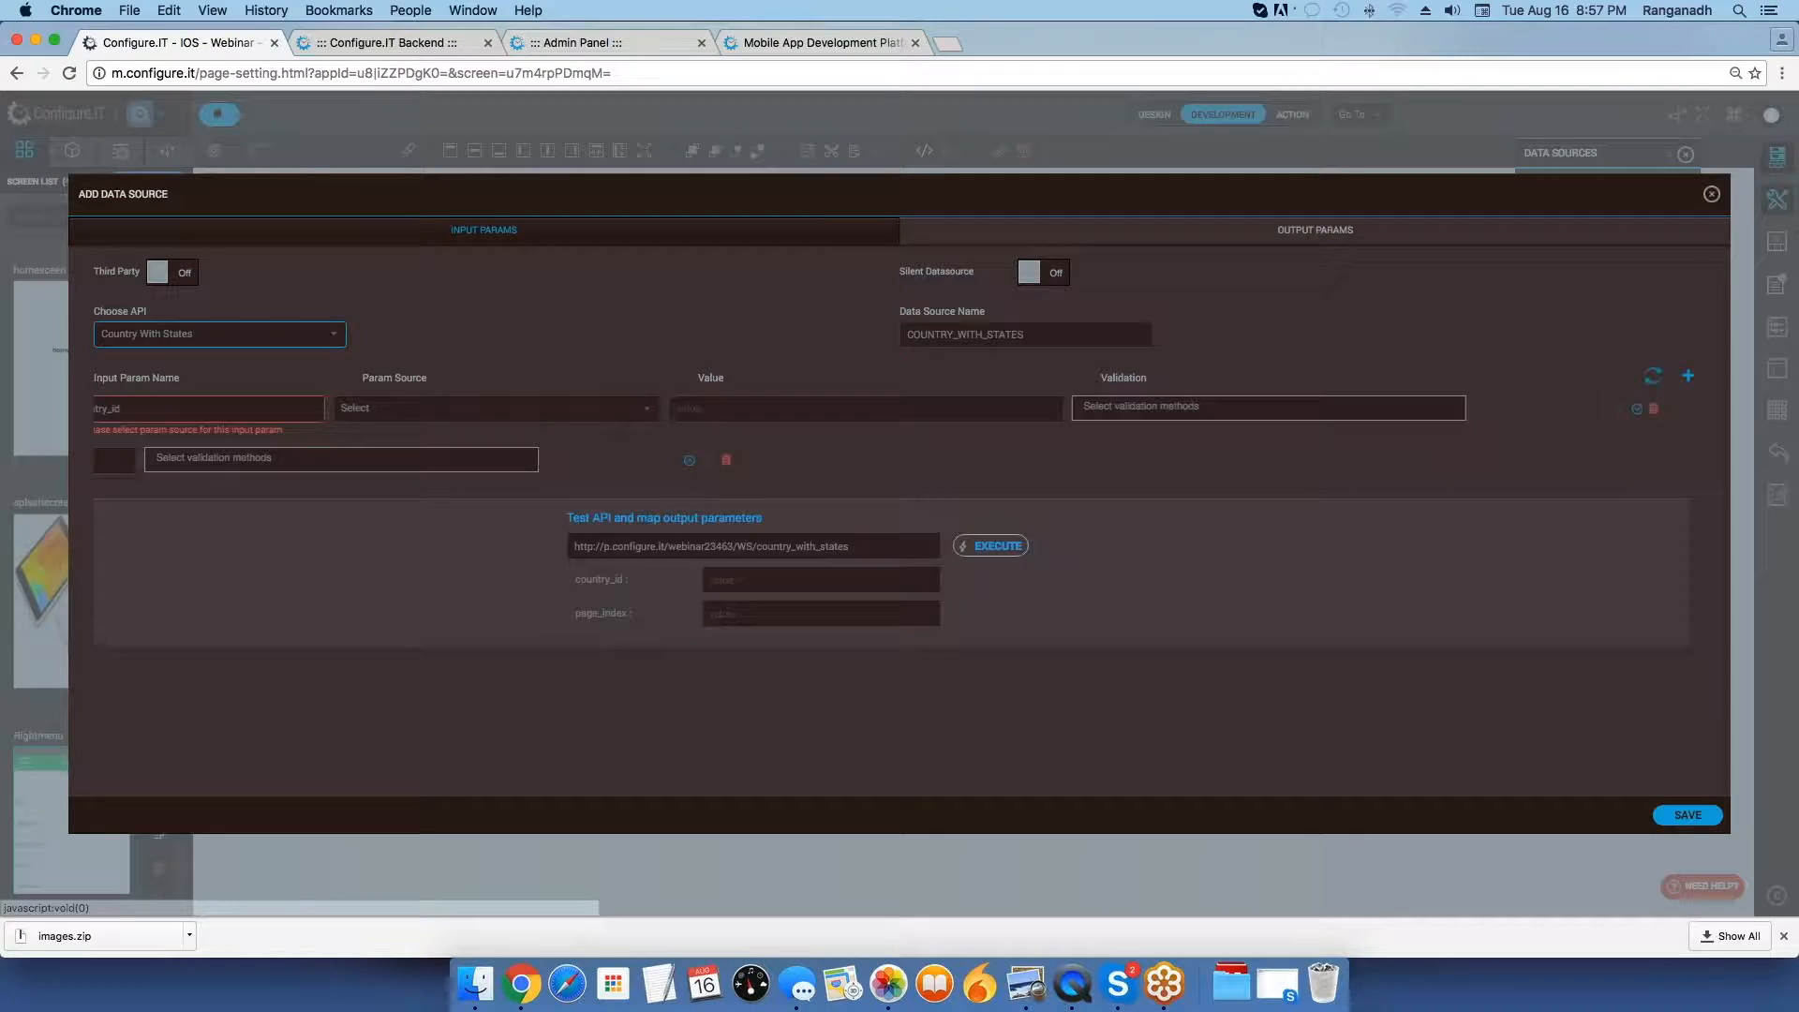
click(291, 337)
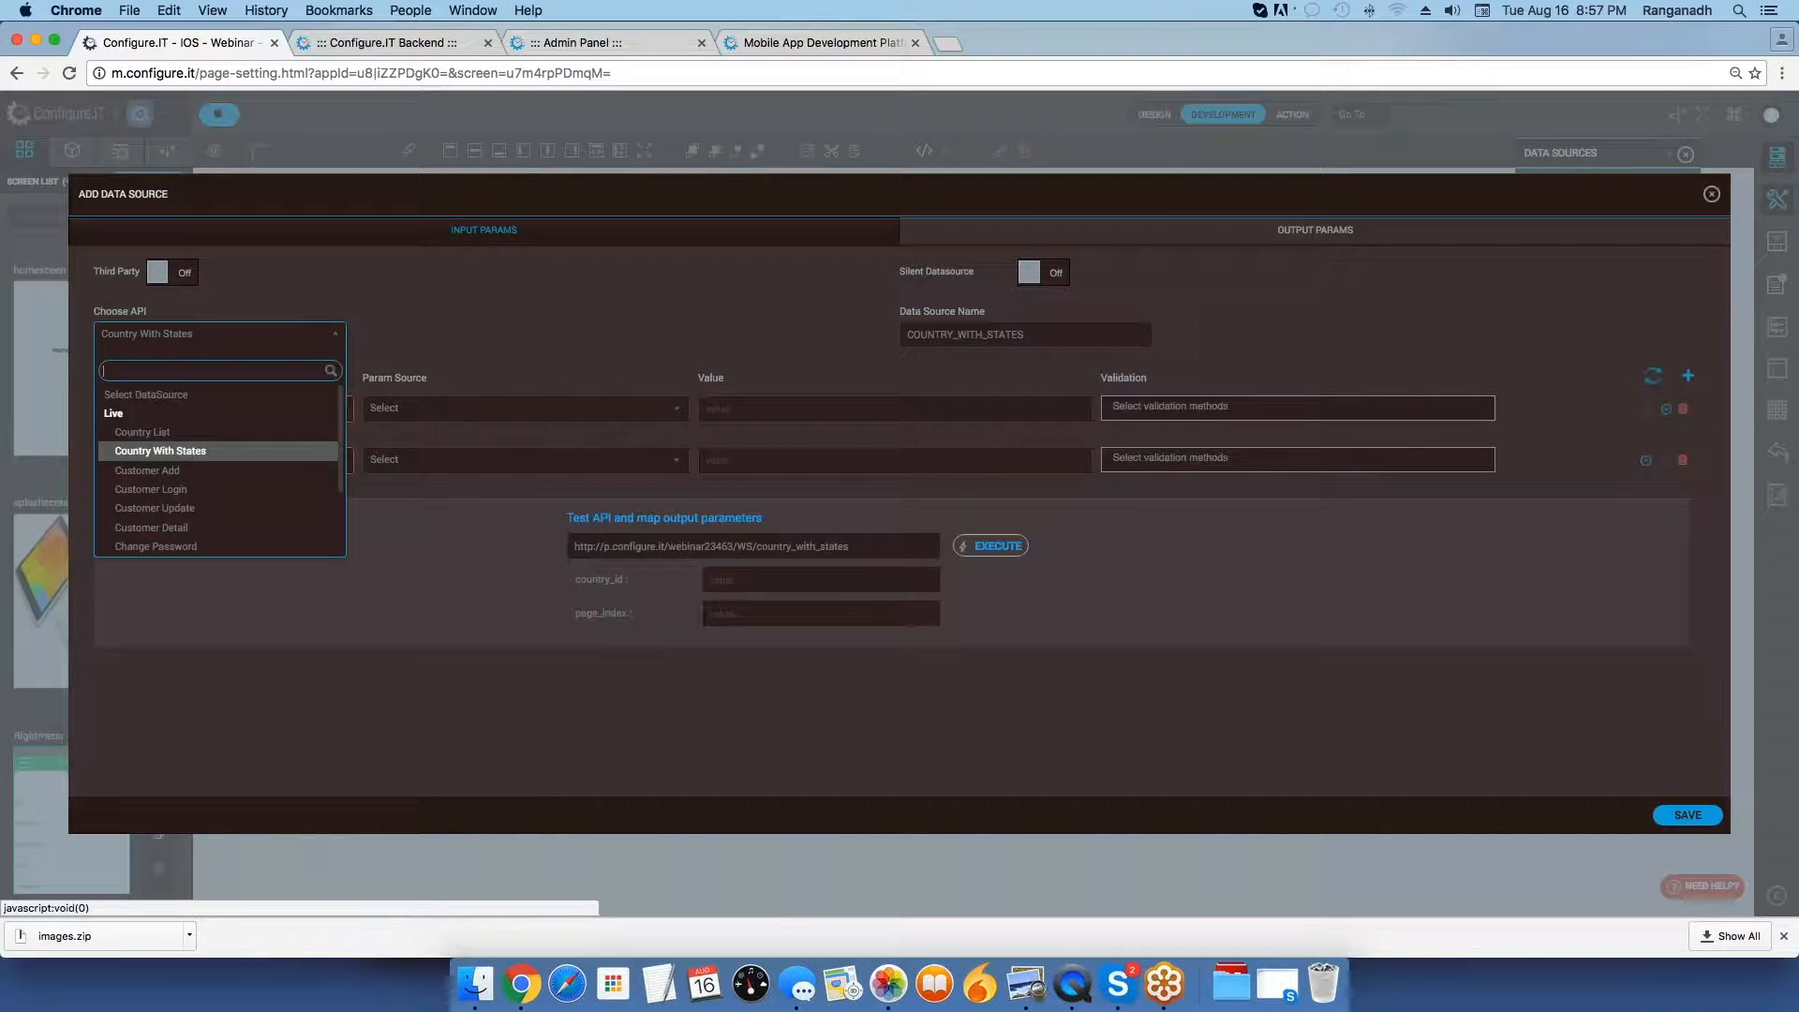
click(251, 490)
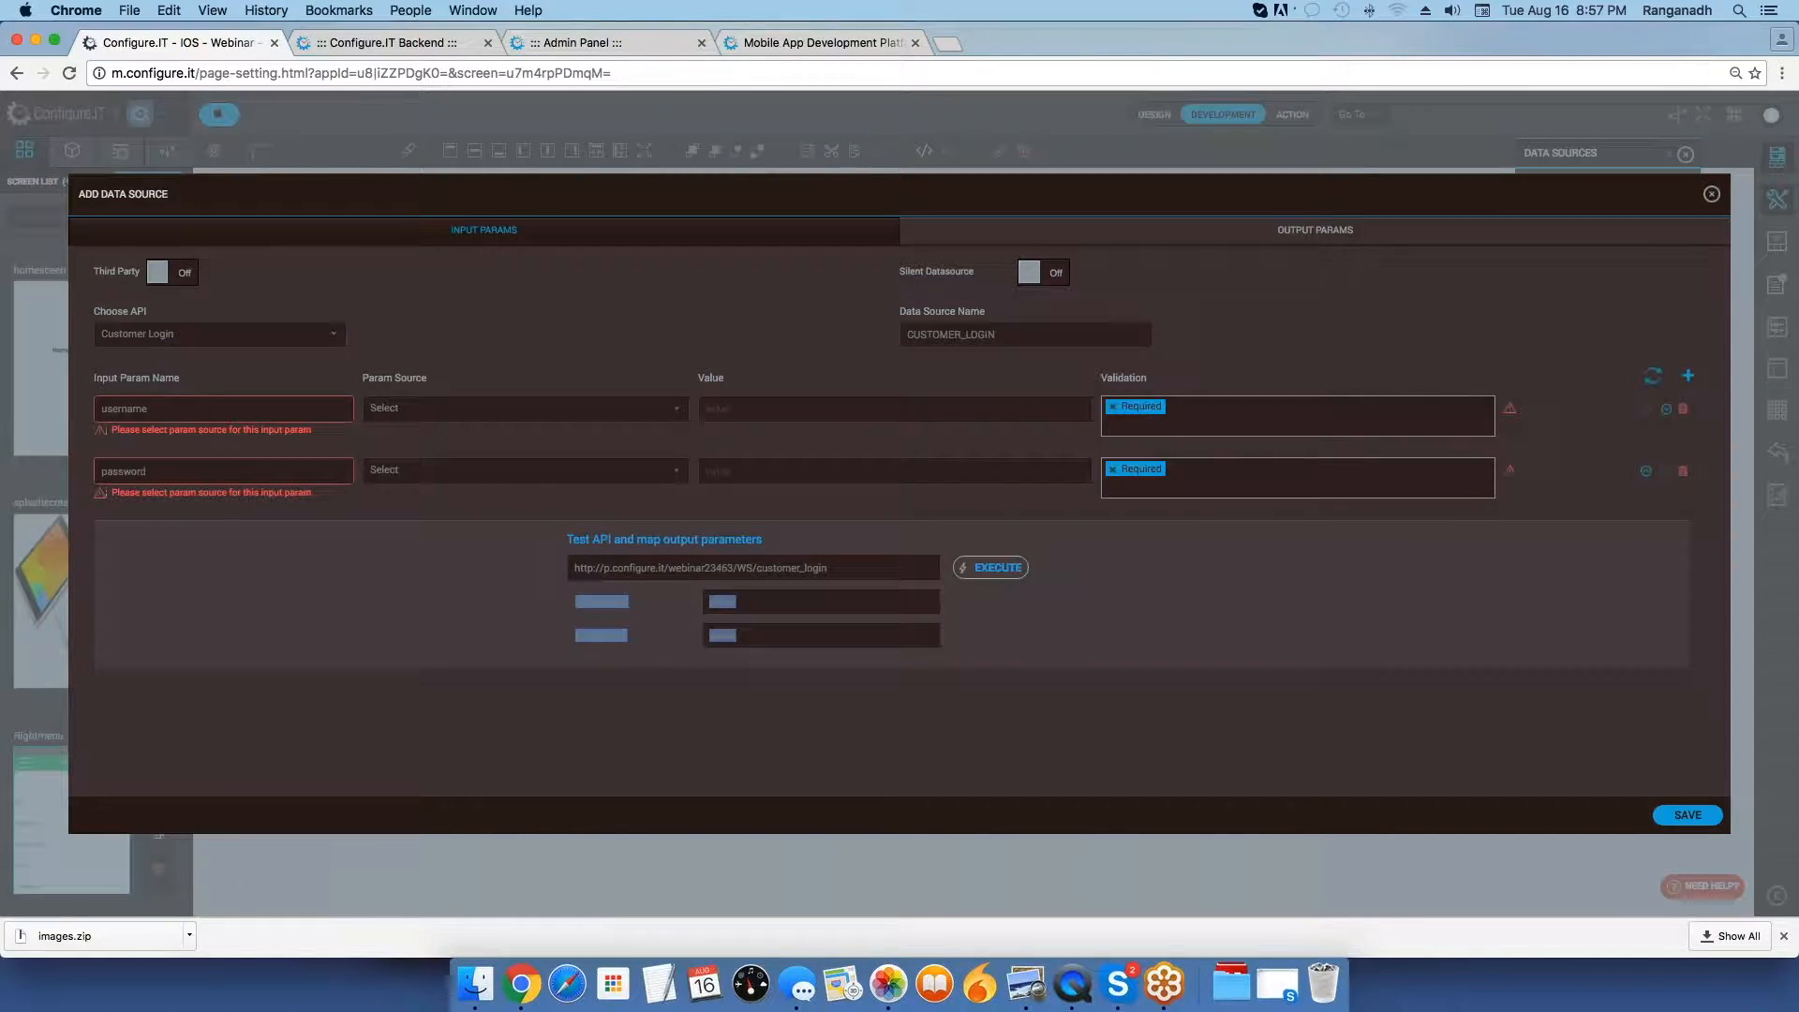
Try the Static param source for the username parameter and add Email to its validations.
click(462, 409)
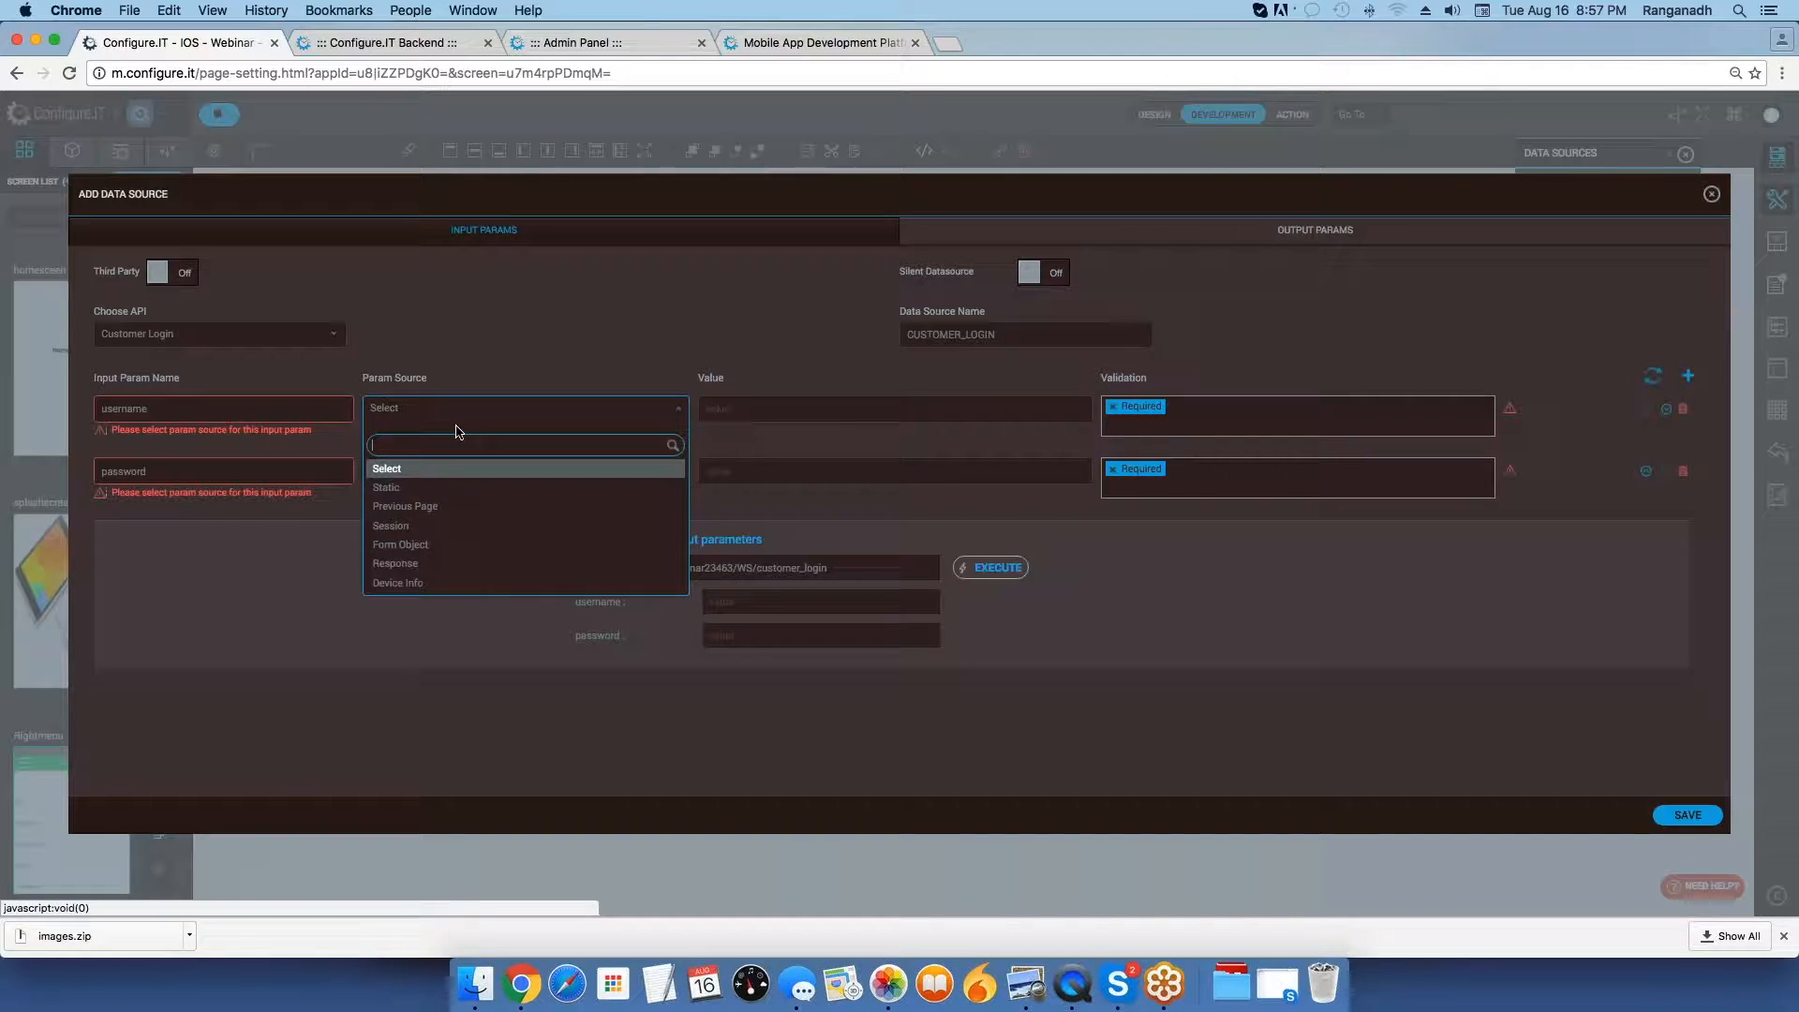
click(434, 488)
click(1191, 412)
click(1191, 412)
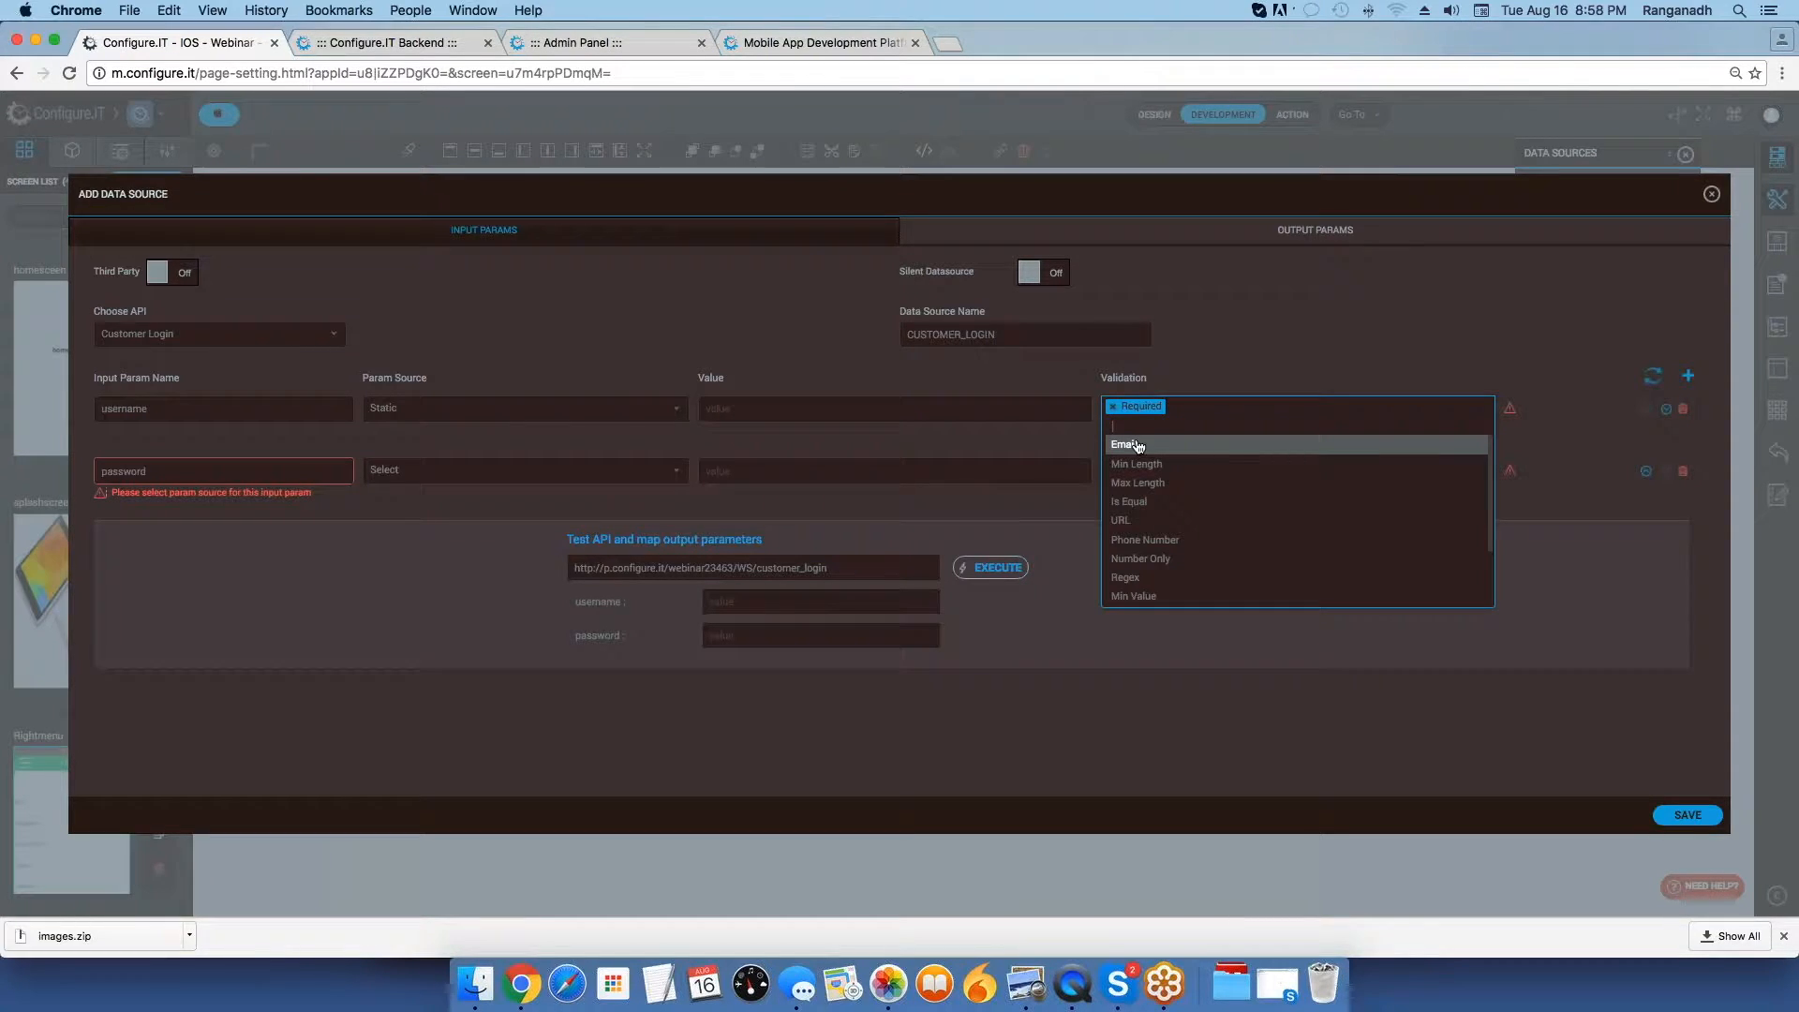
click(1143, 454)
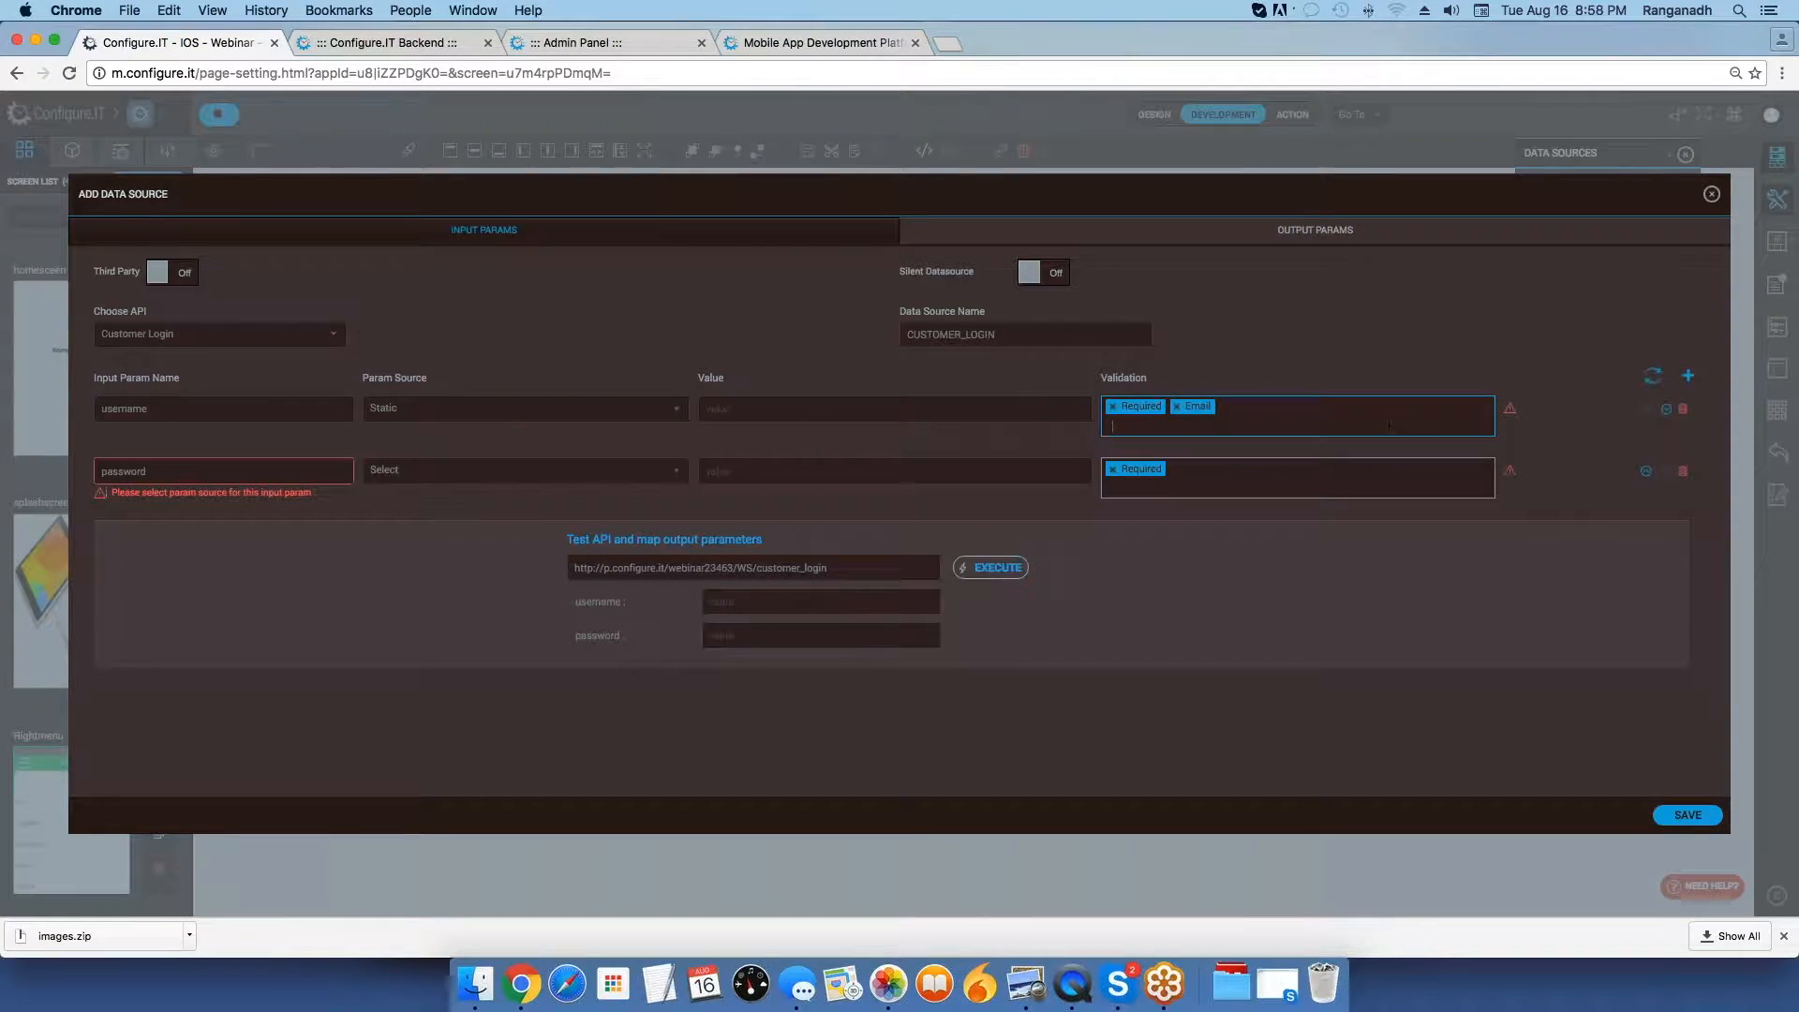
Examine the Email and Required validation messages for the username parameter, and leave the data source without saving.
click(1509, 413)
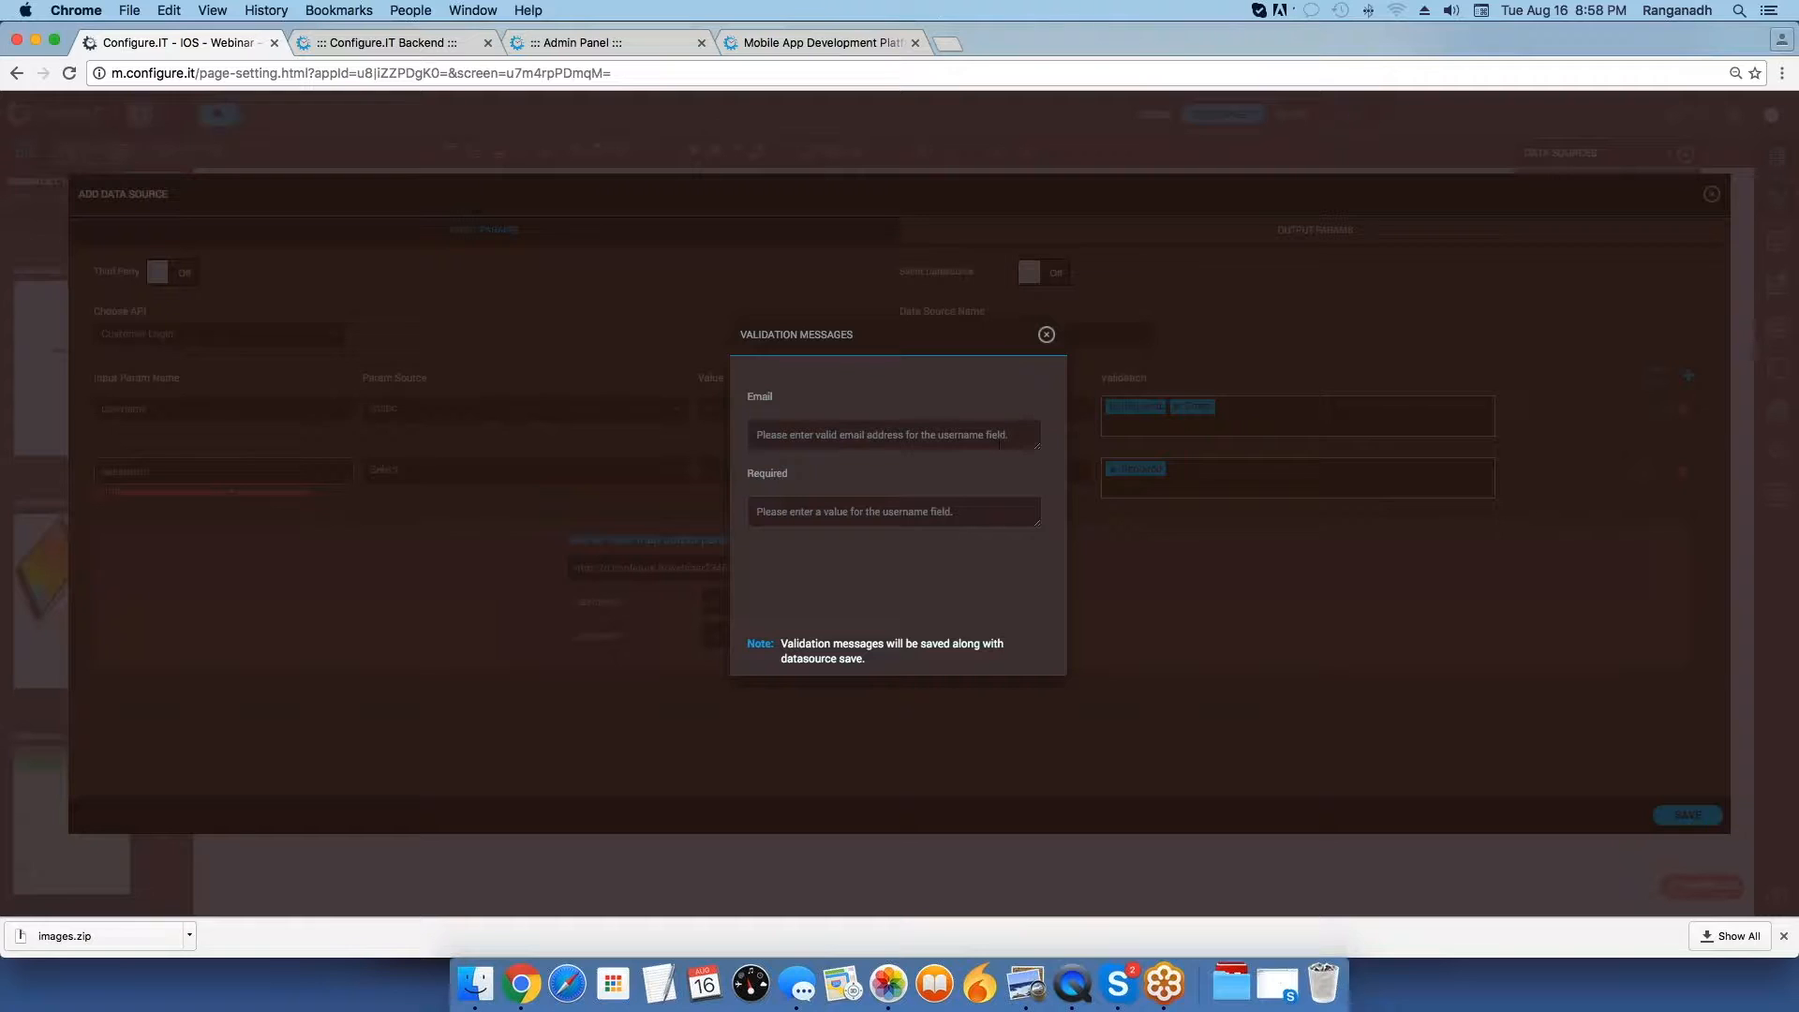
drag(1022, 435, 754, 435)
click(1012, 434)
key(super+a)
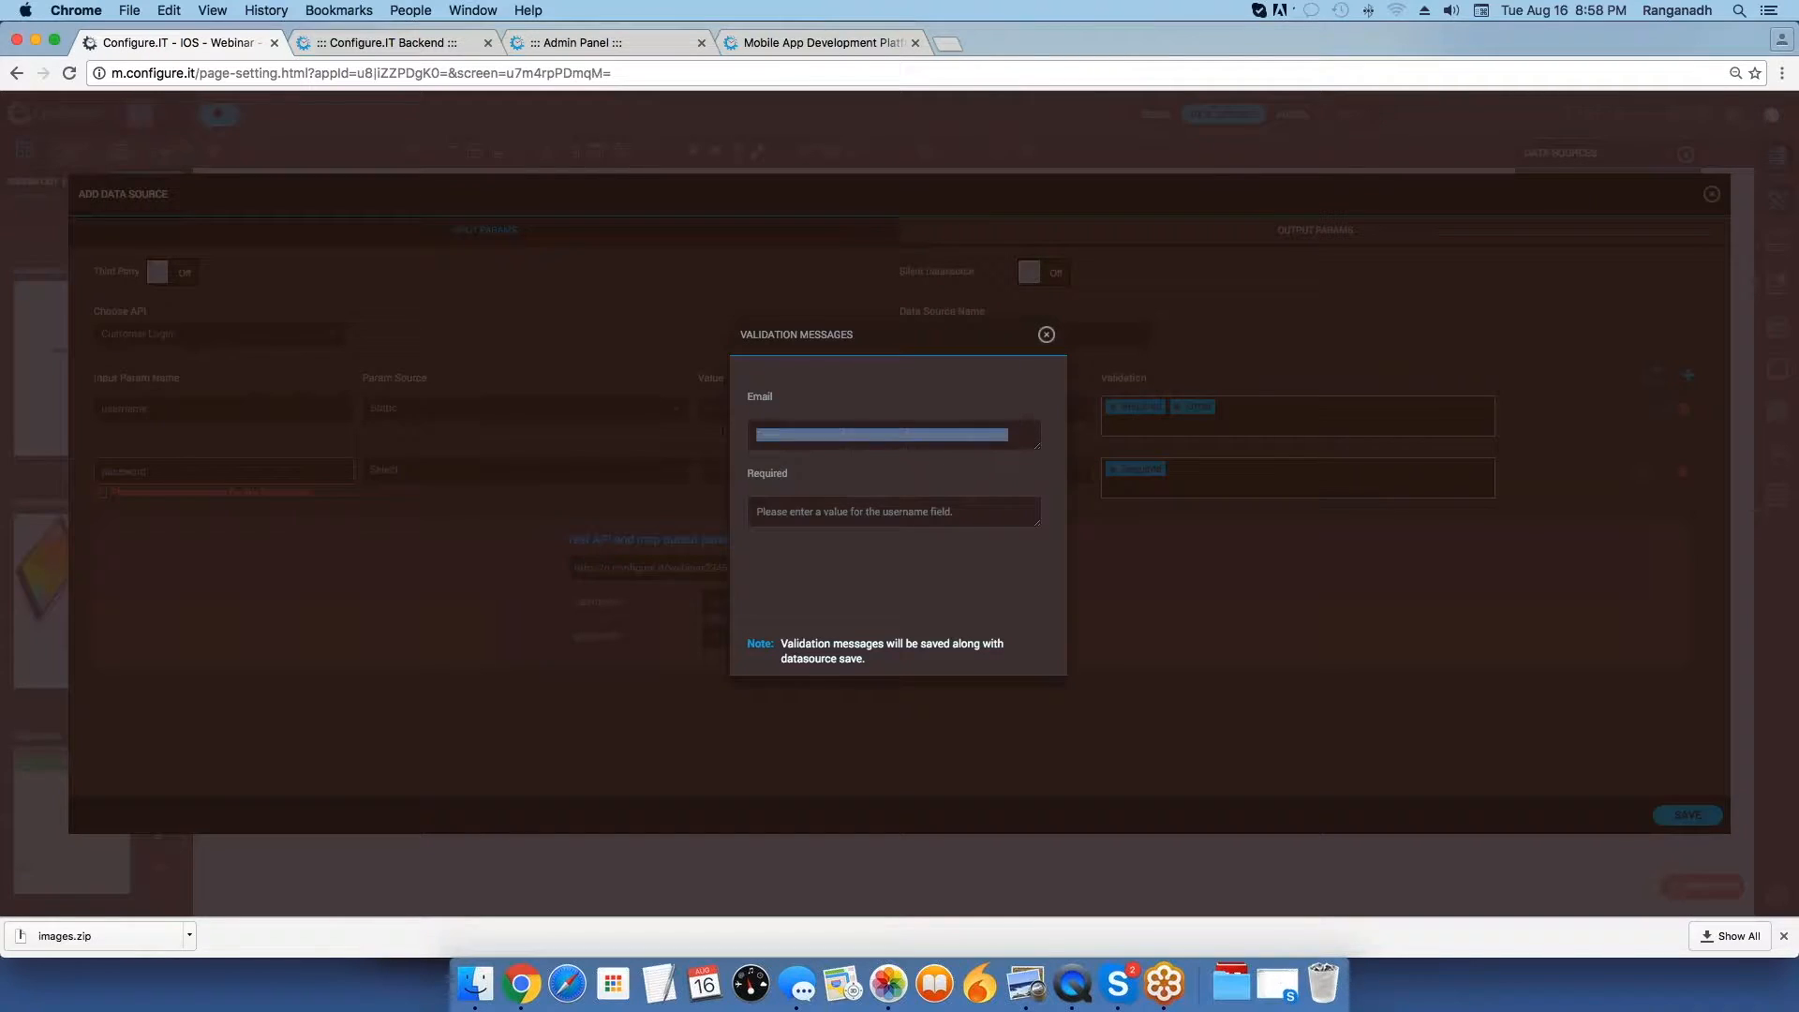
click(1045, 339)
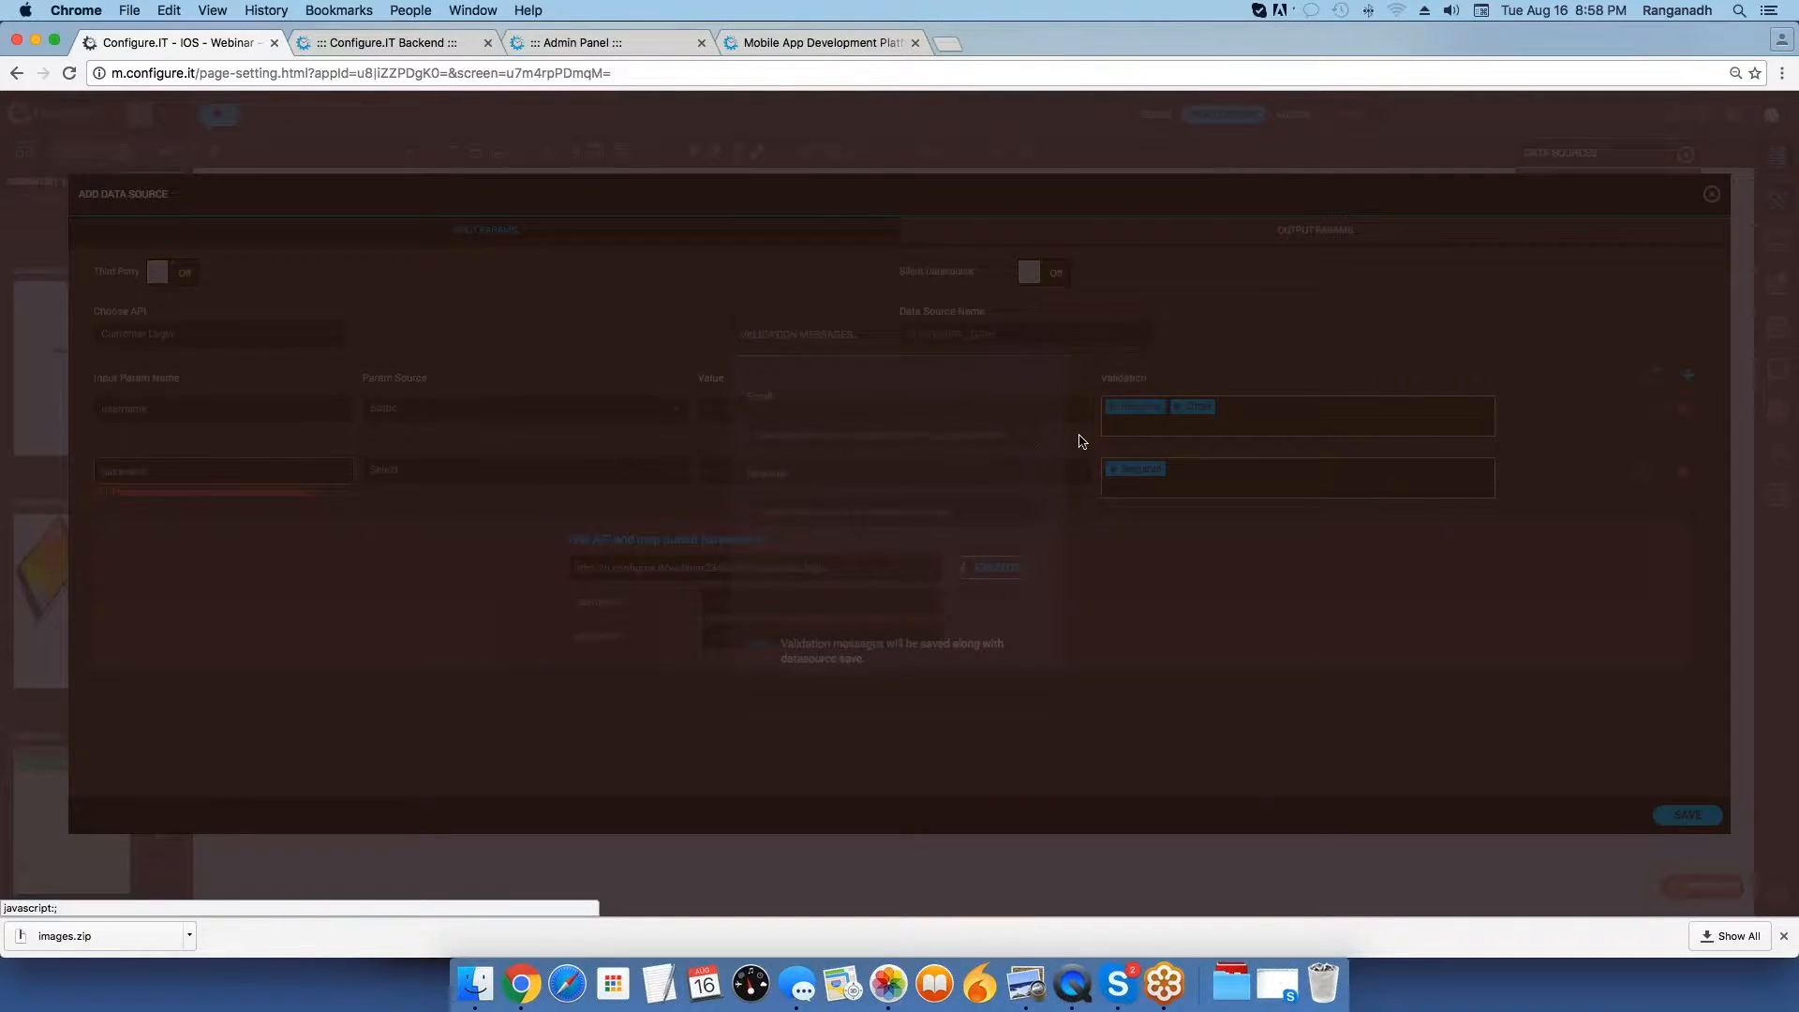
click(1713, 198)
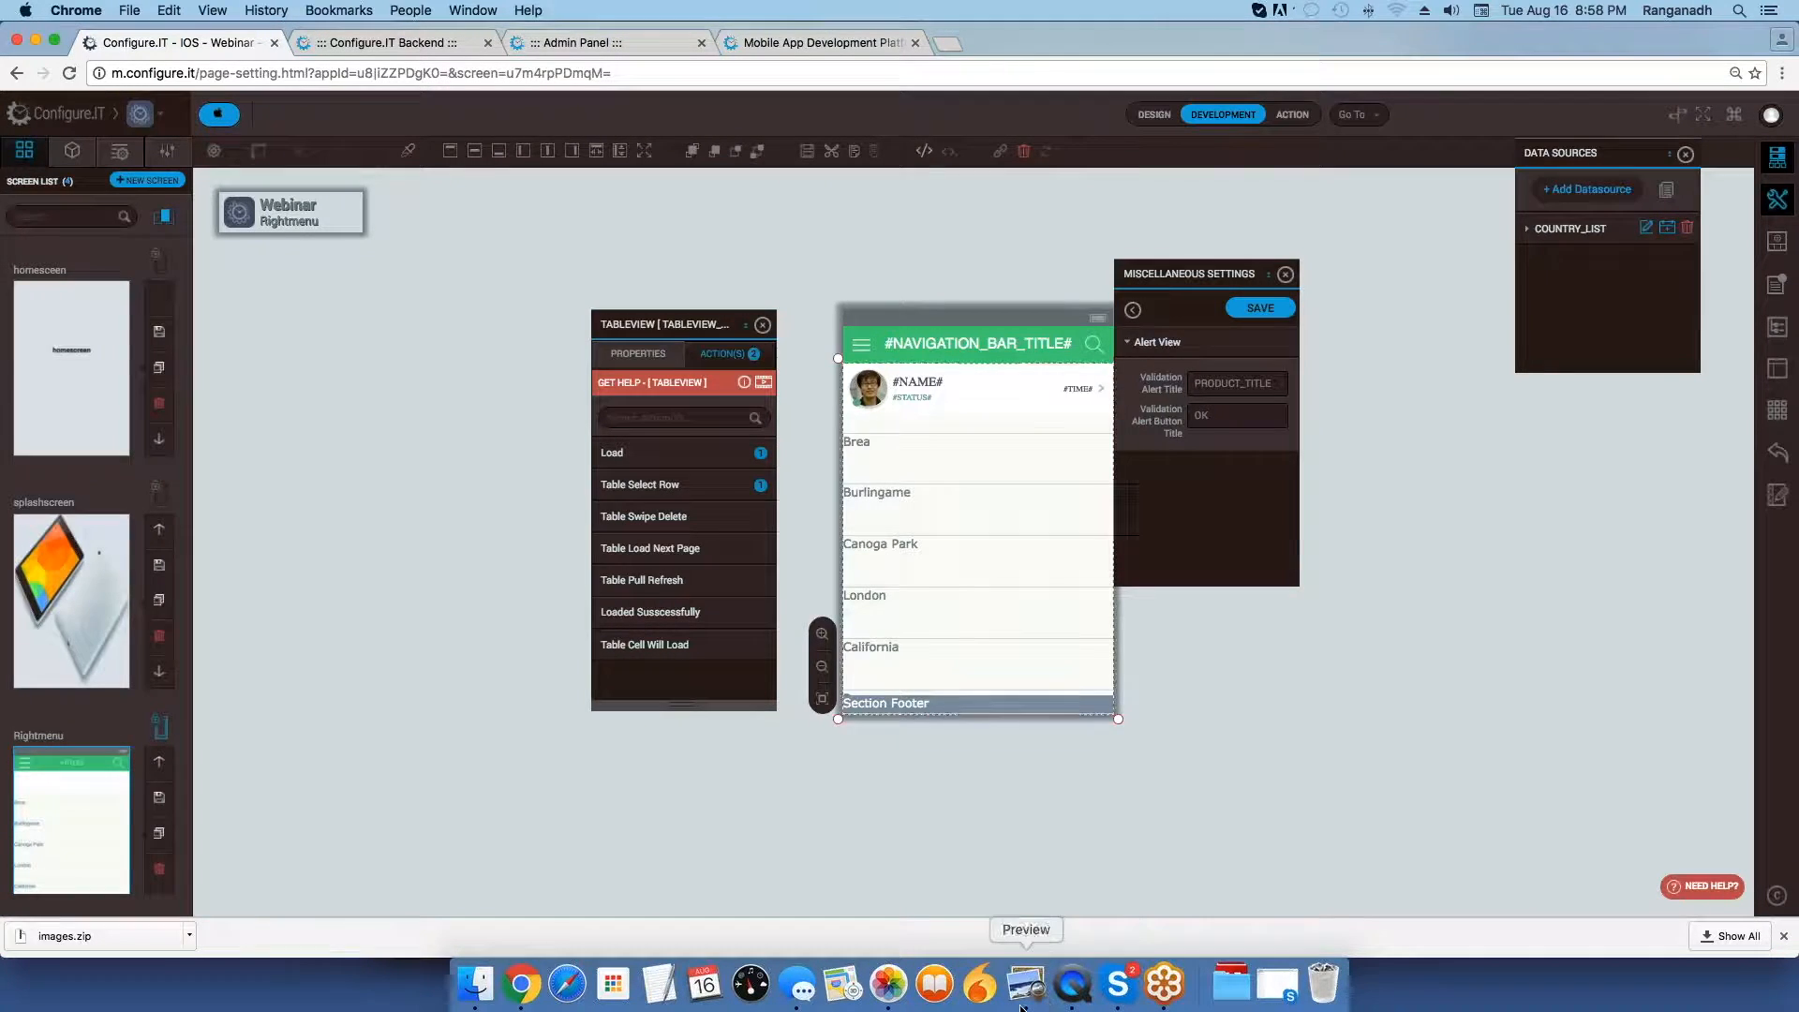
Switch to Preview, view the sample alert in 7Alertview.PNG, and return to the app builder in Chrome.
key(super+Tab)
key(super+Tab)
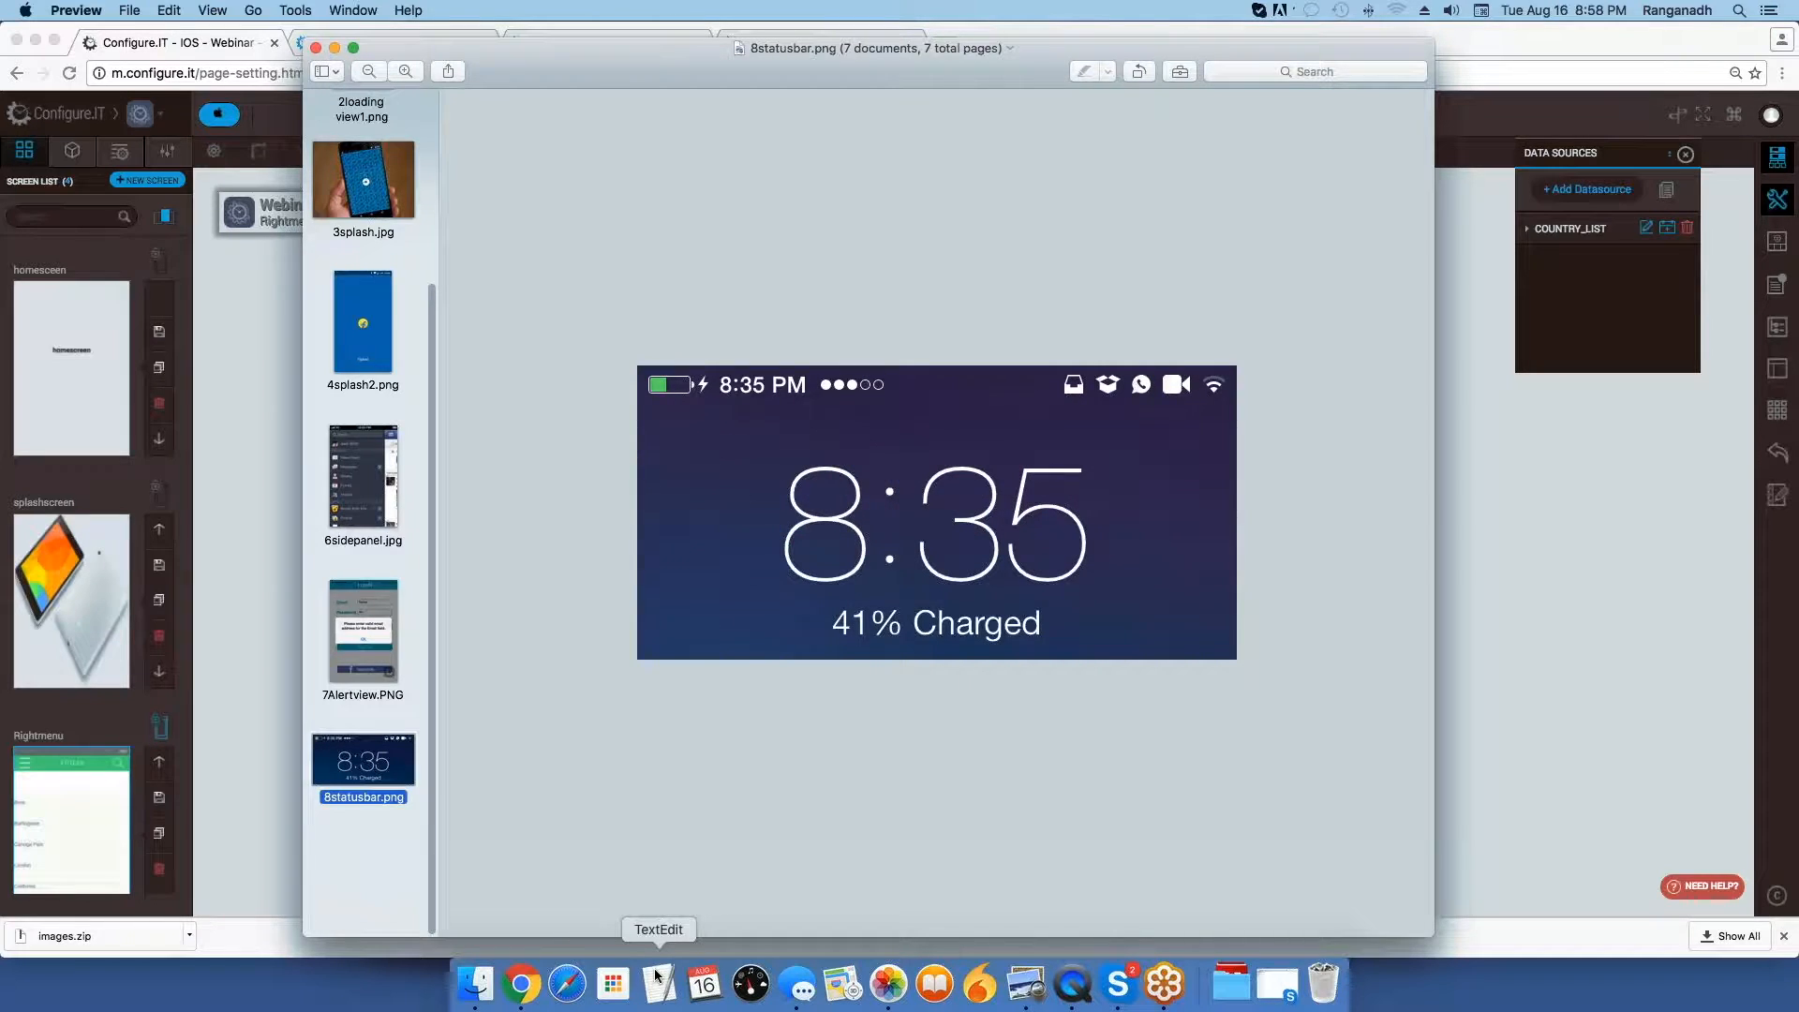
key(Up)
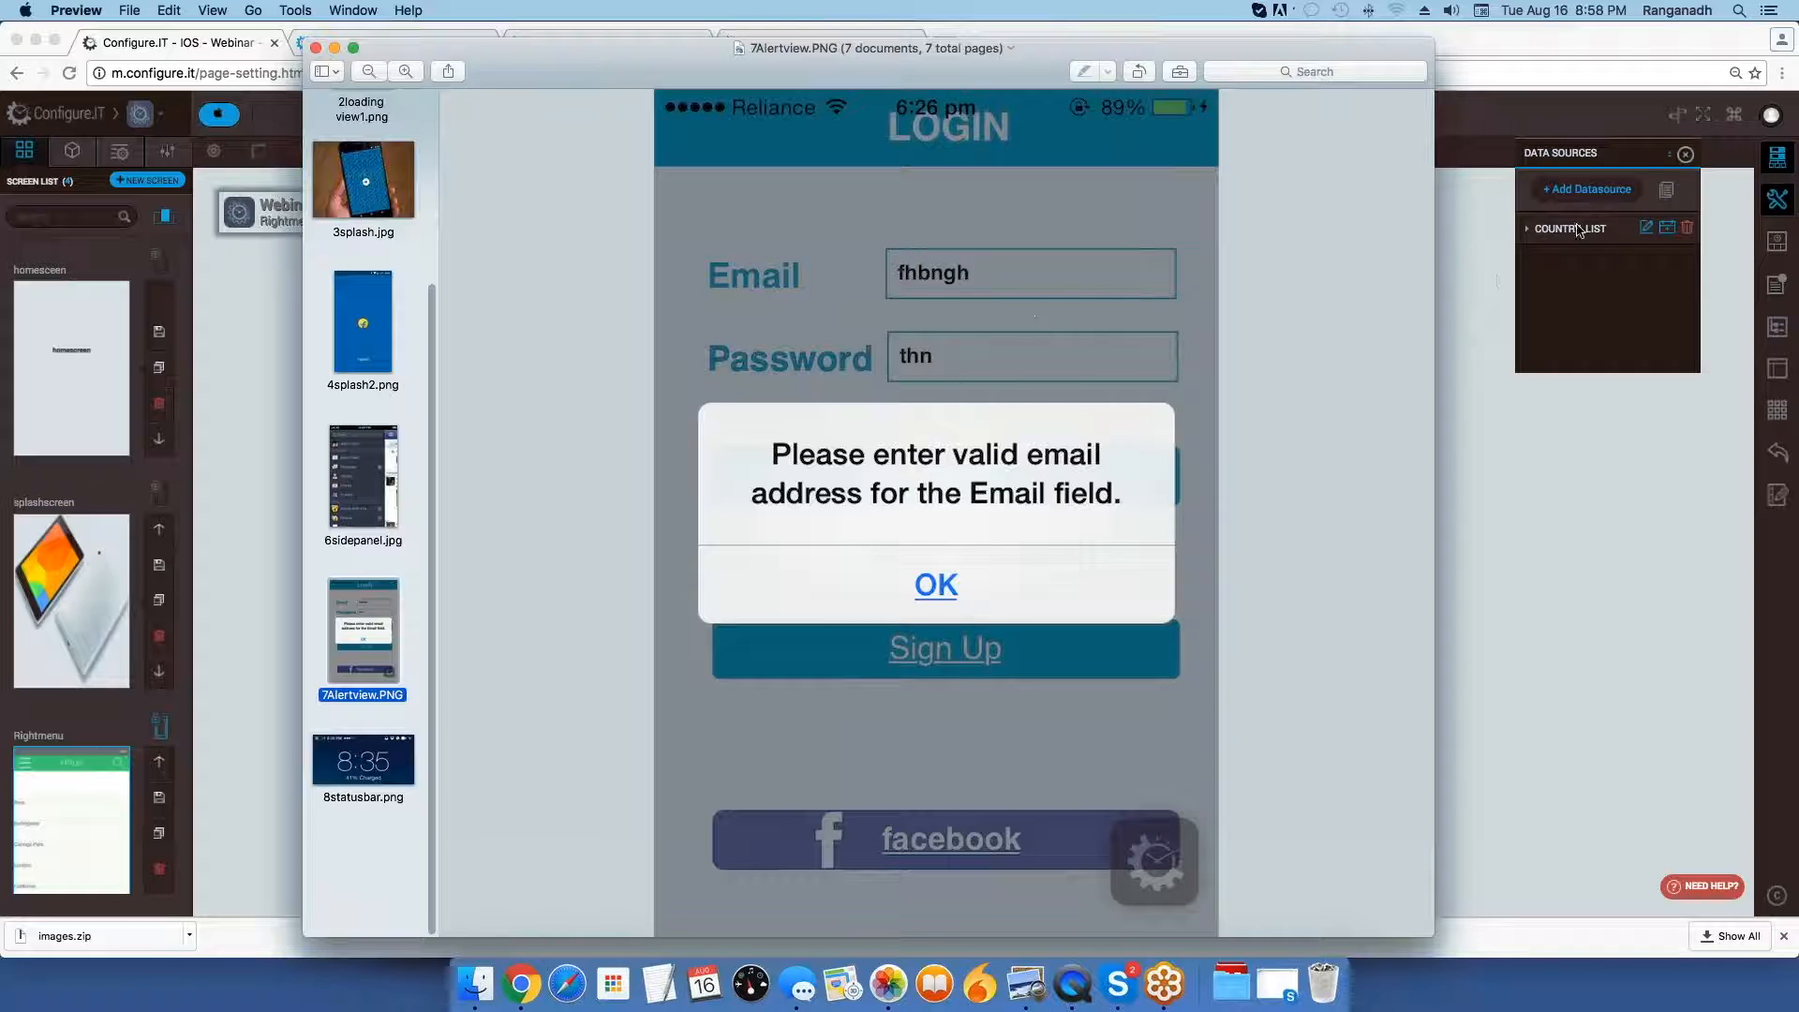
click(1527, 284)
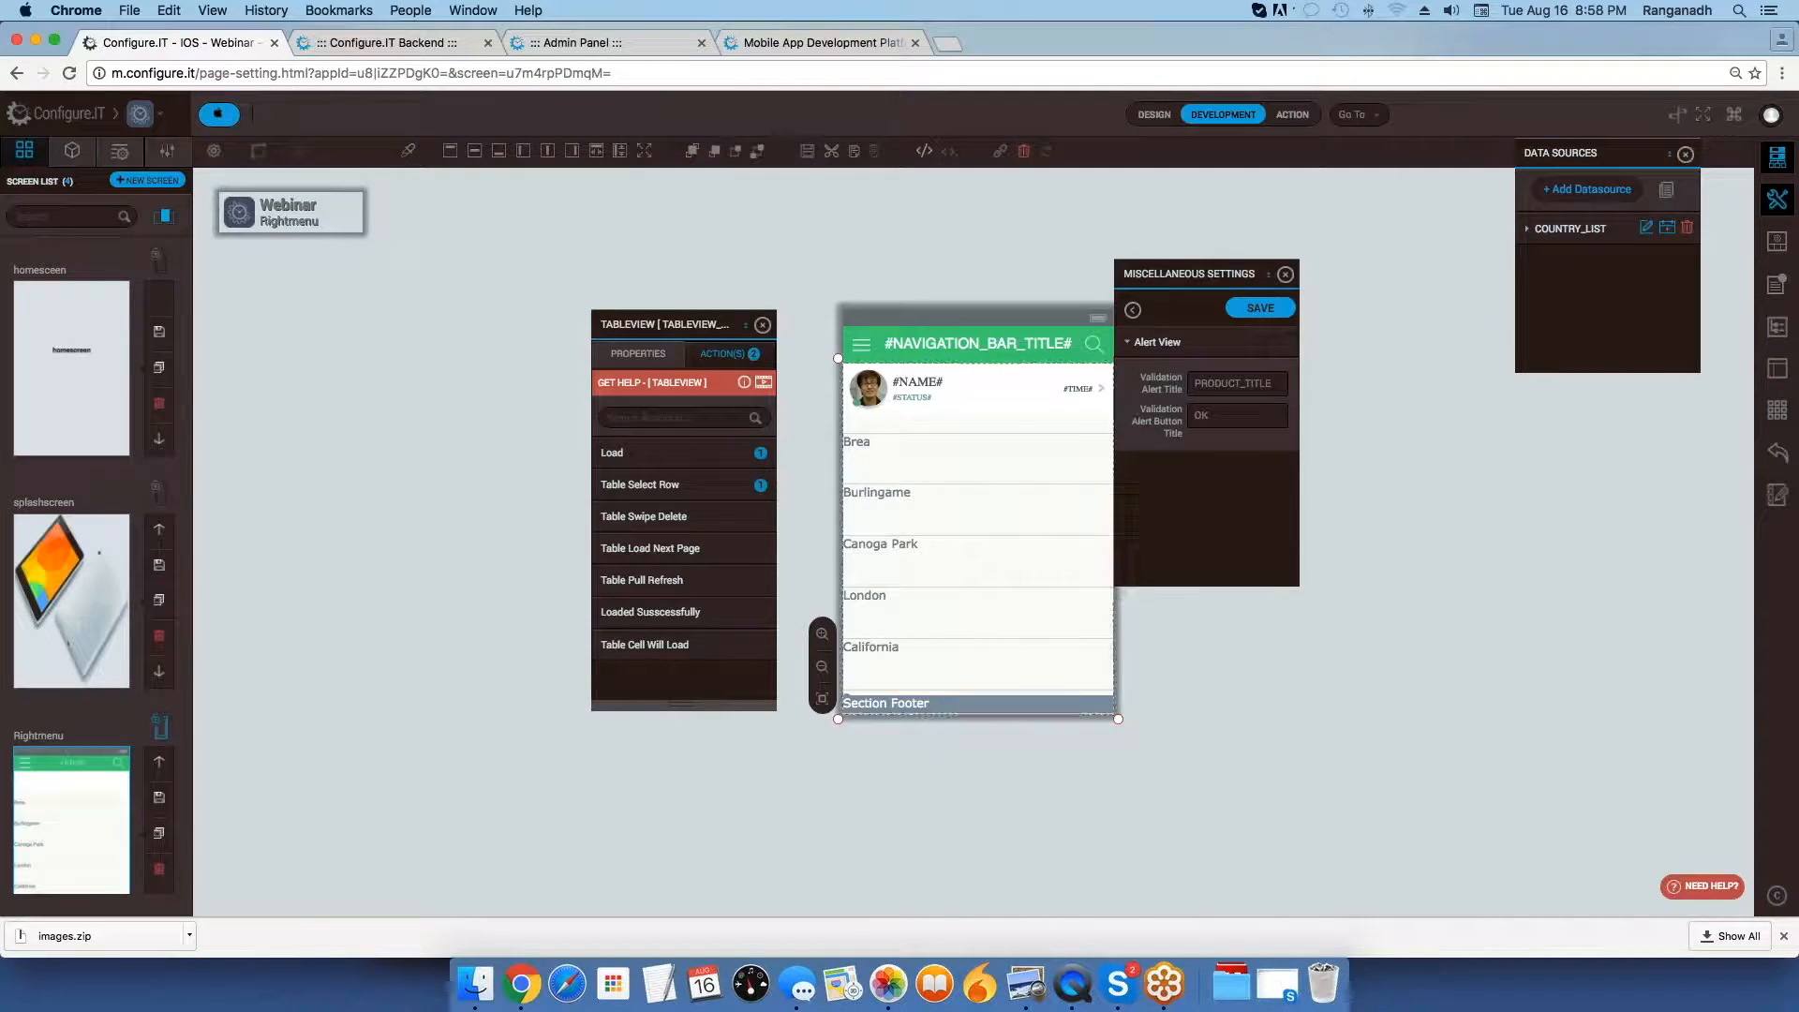
Leave the Alert View settings, look through the Miscellaneous Settings list, and open the Pull To Refresh settings.
click(1133, 309)
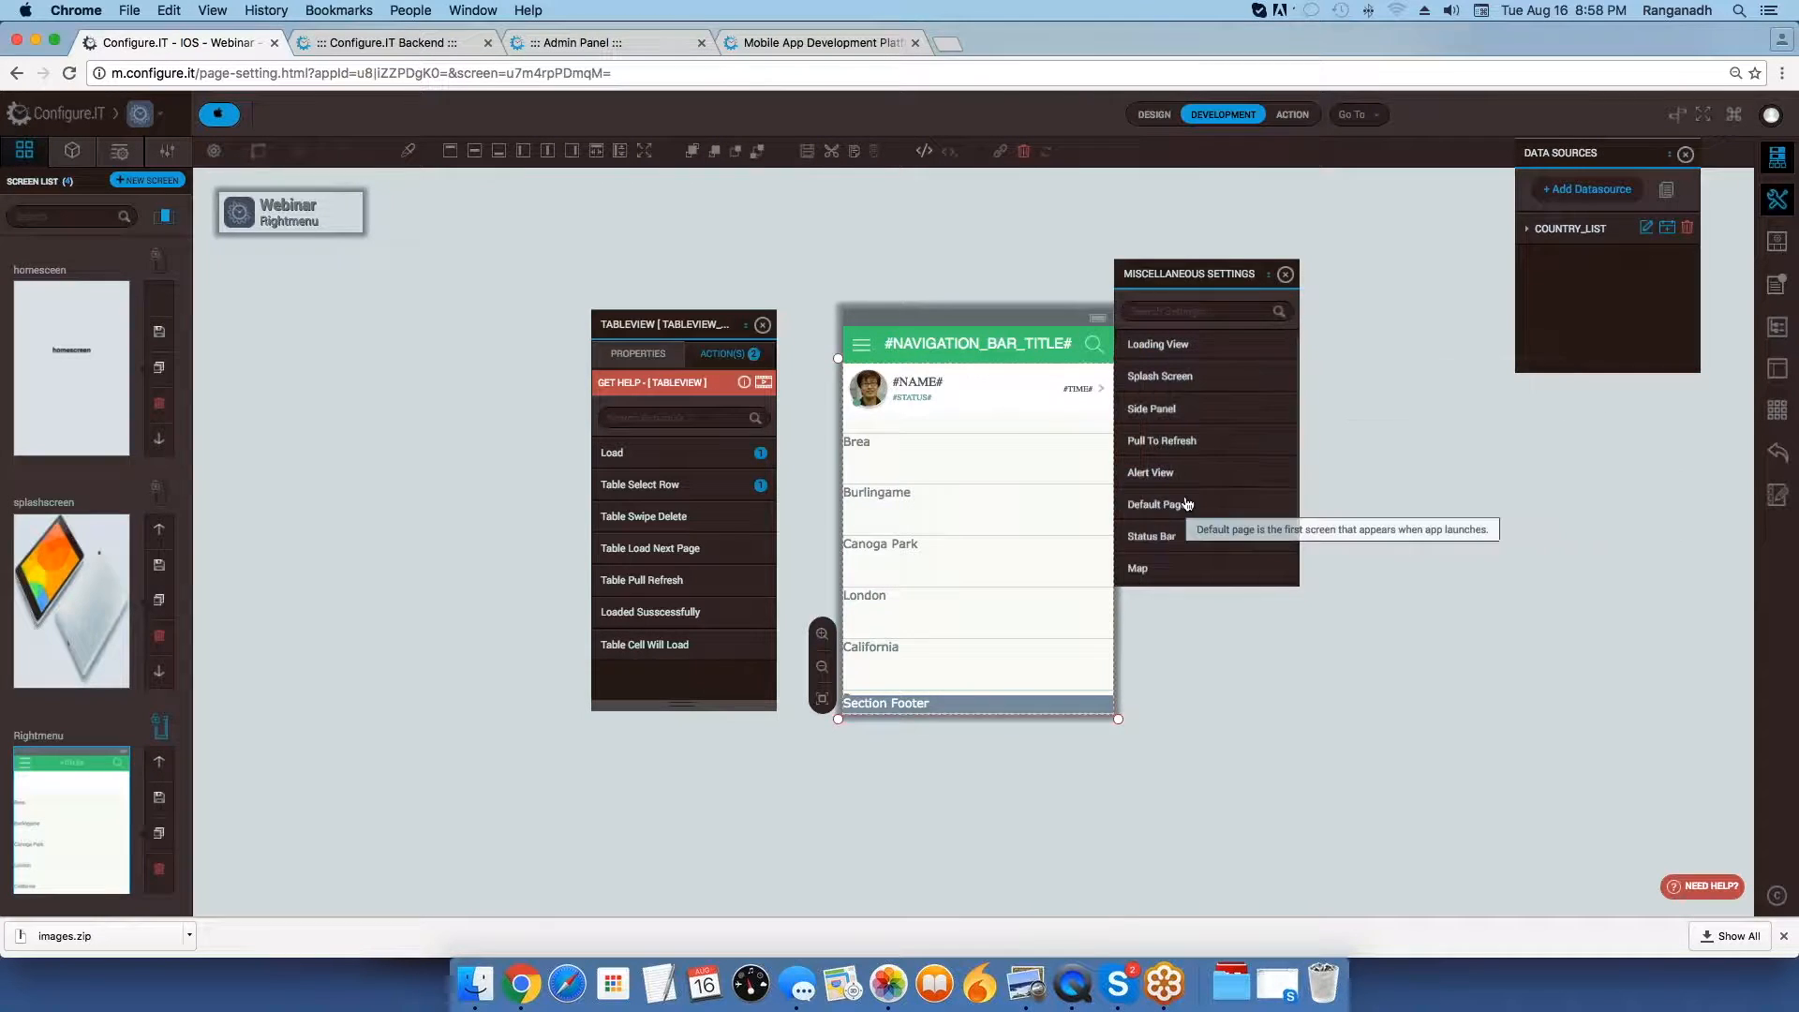
scroll(1188, 501, up, 2)
scroll(1188, 504, down, 2)
scroll(1188, 508, up, 2)
scroll(1188, 508, down, 2)
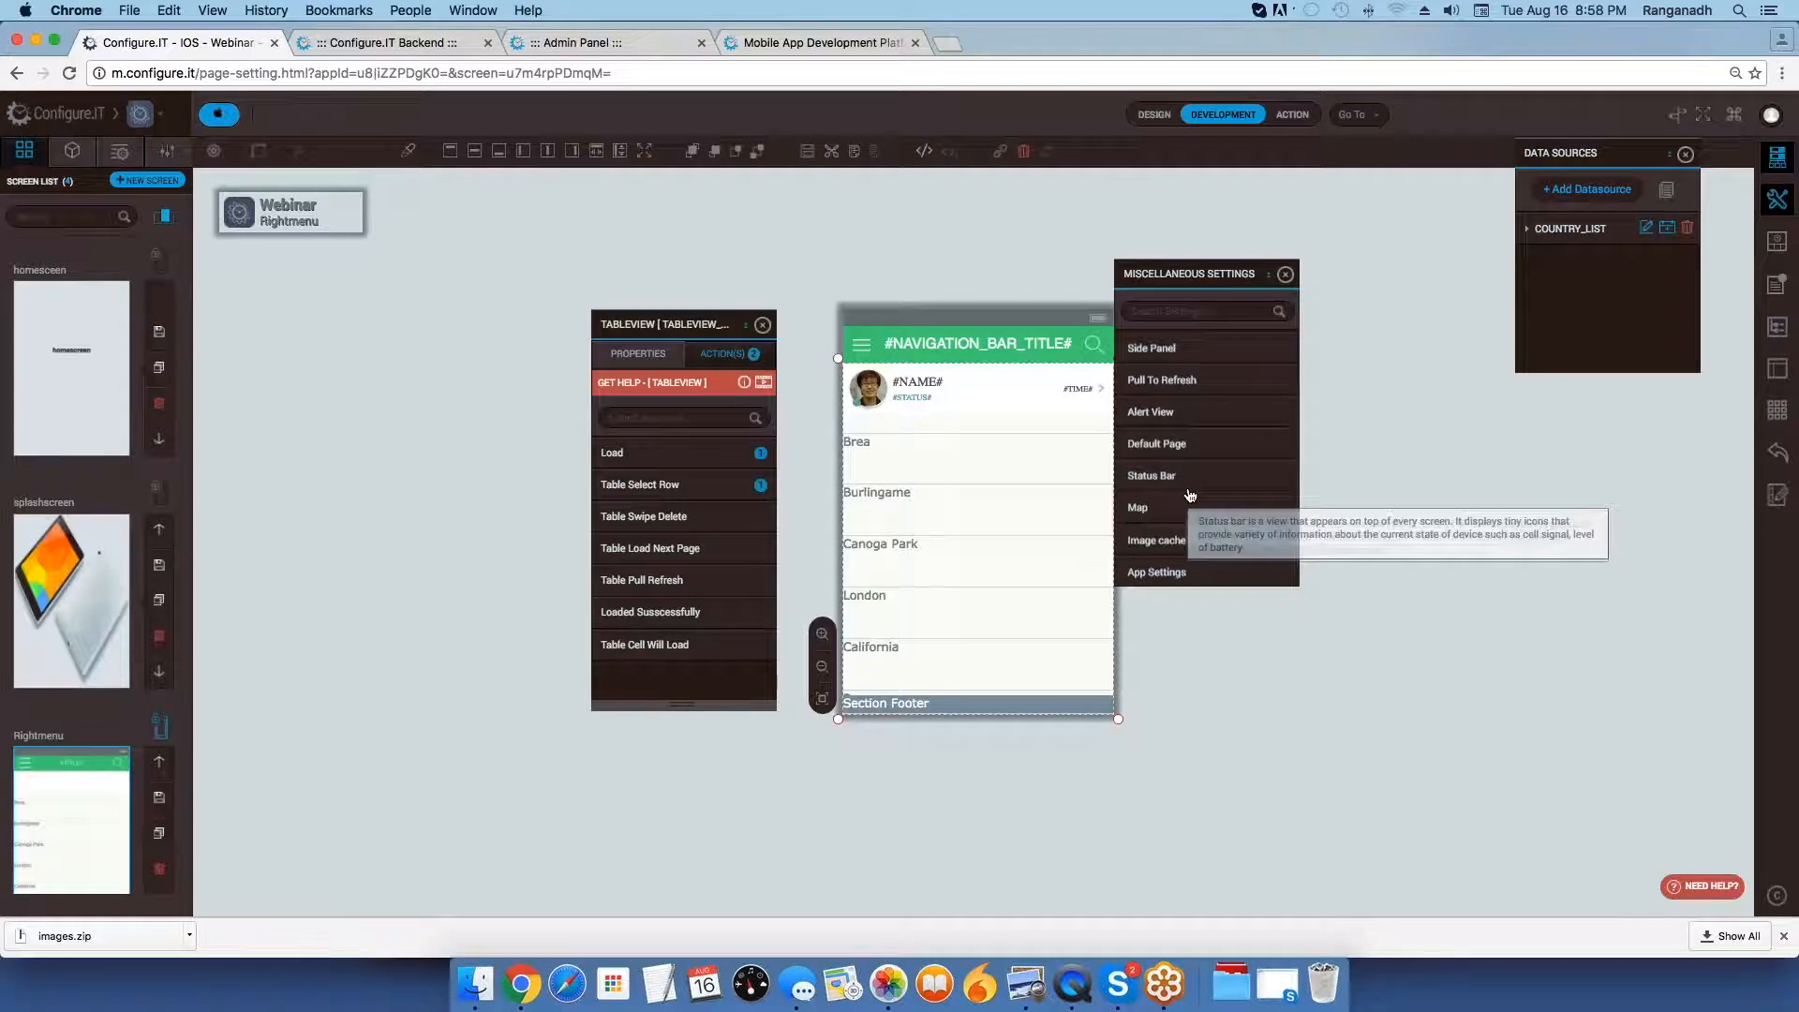
scroll(1191, 496, up, 2)
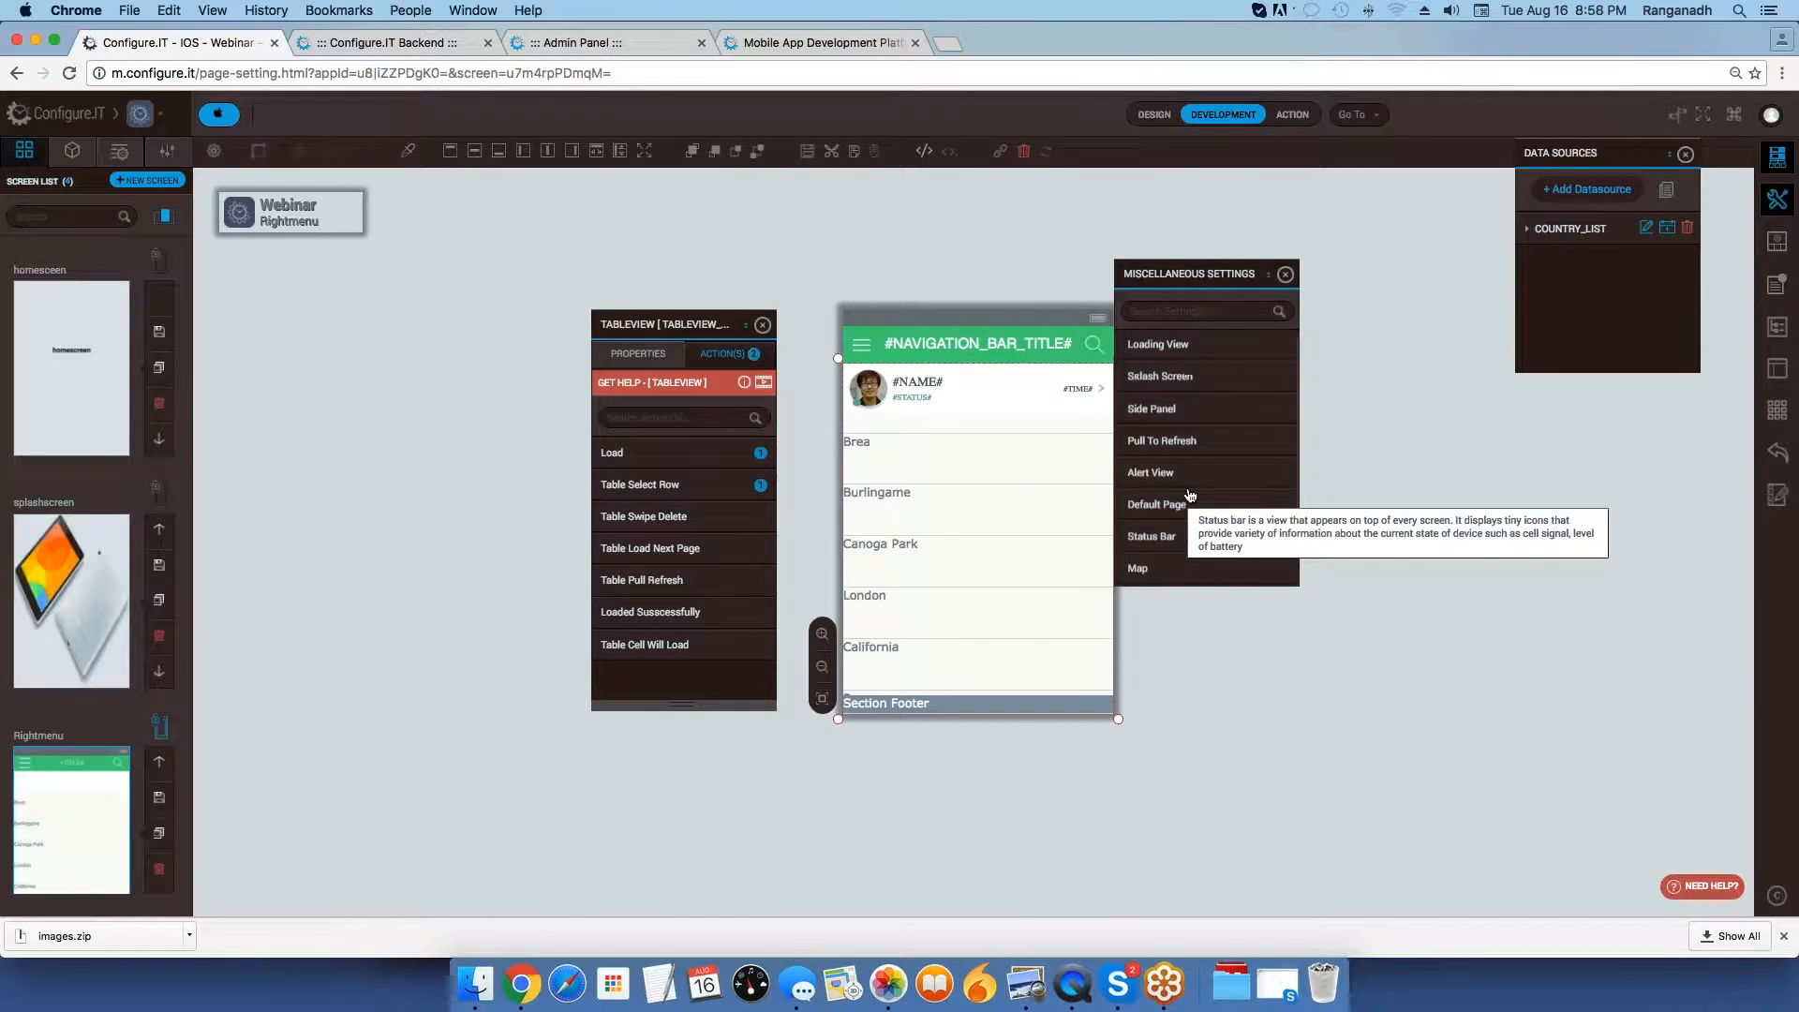
click(1176, 442)
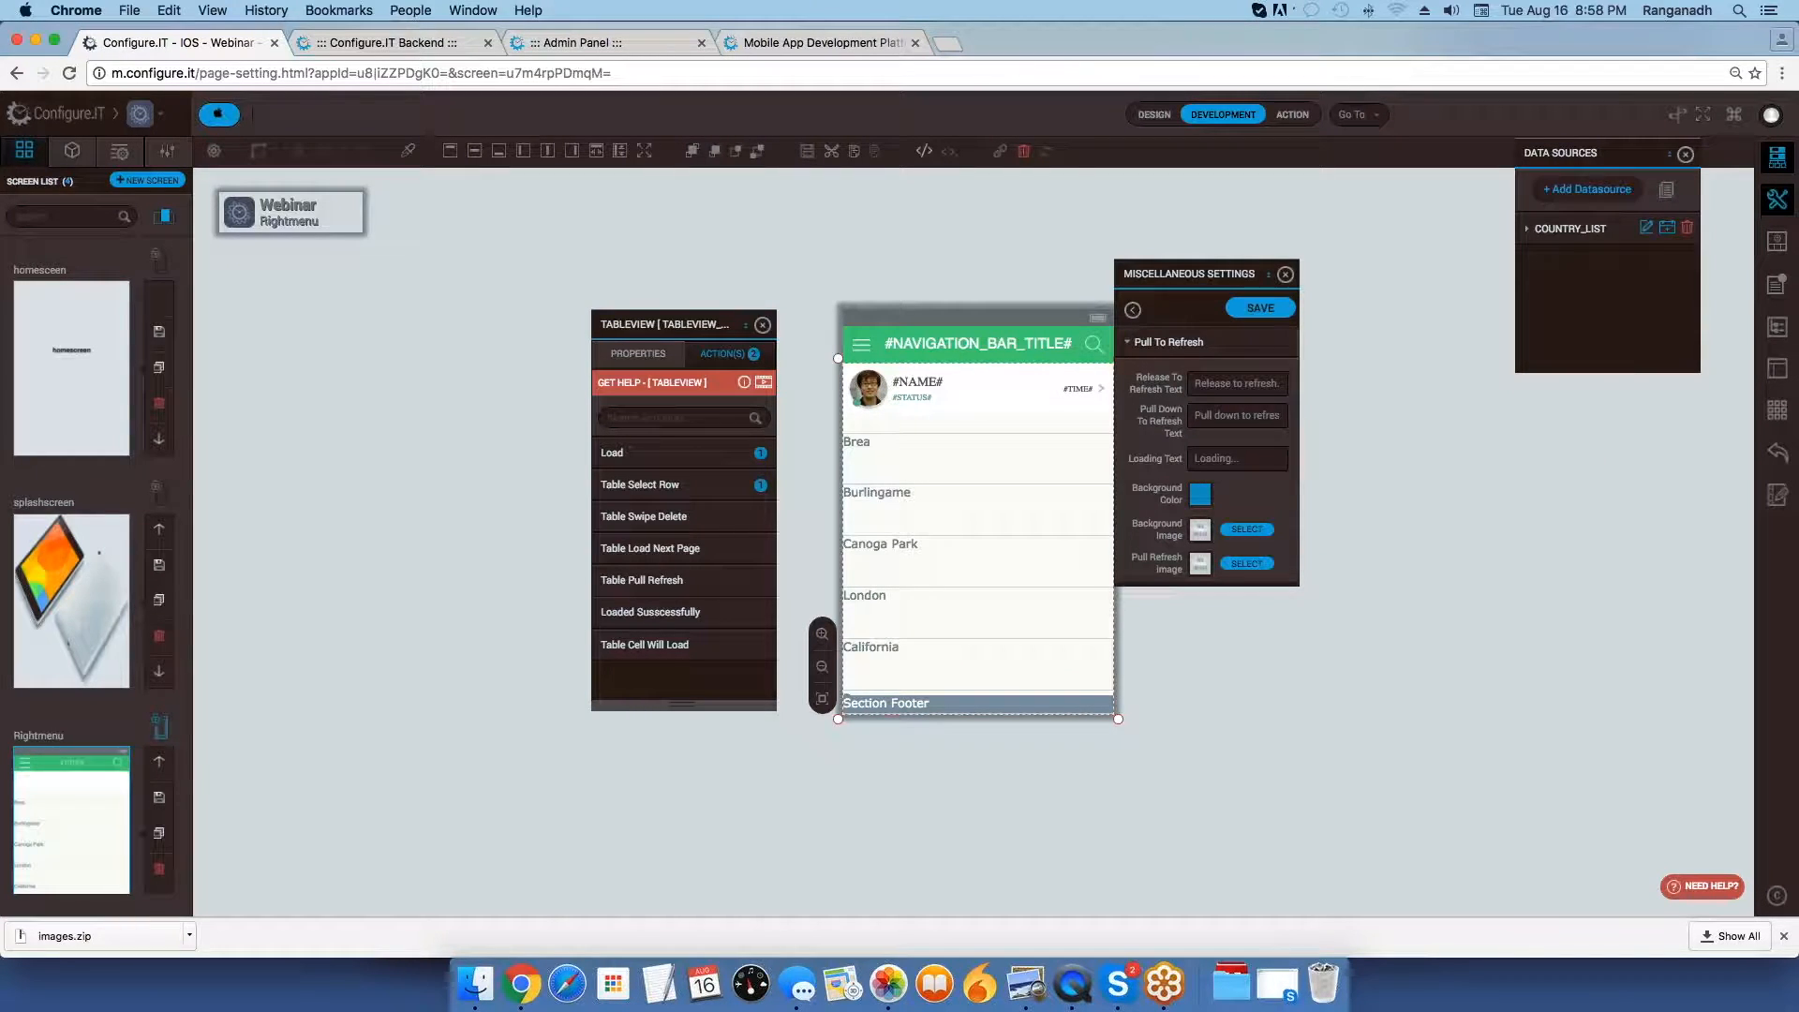
Examine the Pull To Refresh texts, colors, images and Is Native option, and return to the settings list.
scroll(1233, 487, down, 1)
scroll(1233, 487, up, 1)
scroll(1237, 441, down, 2)
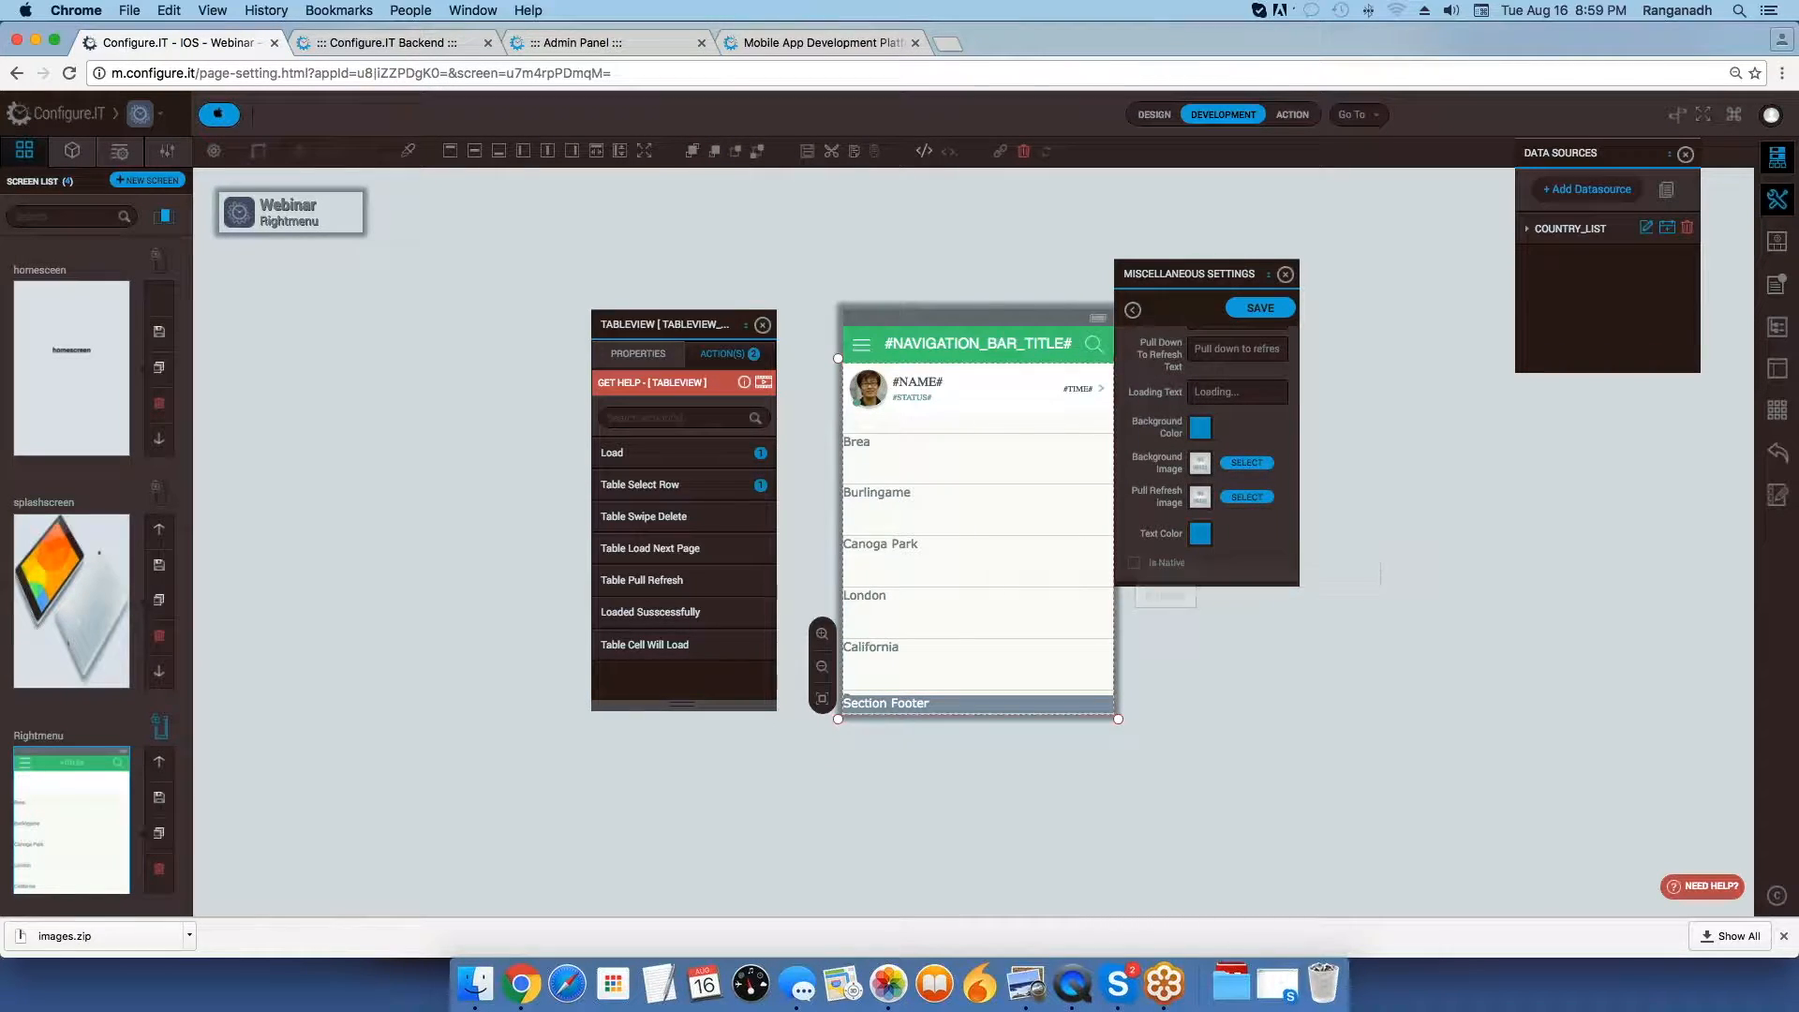
click(1135, 563)
click(1134, 312)
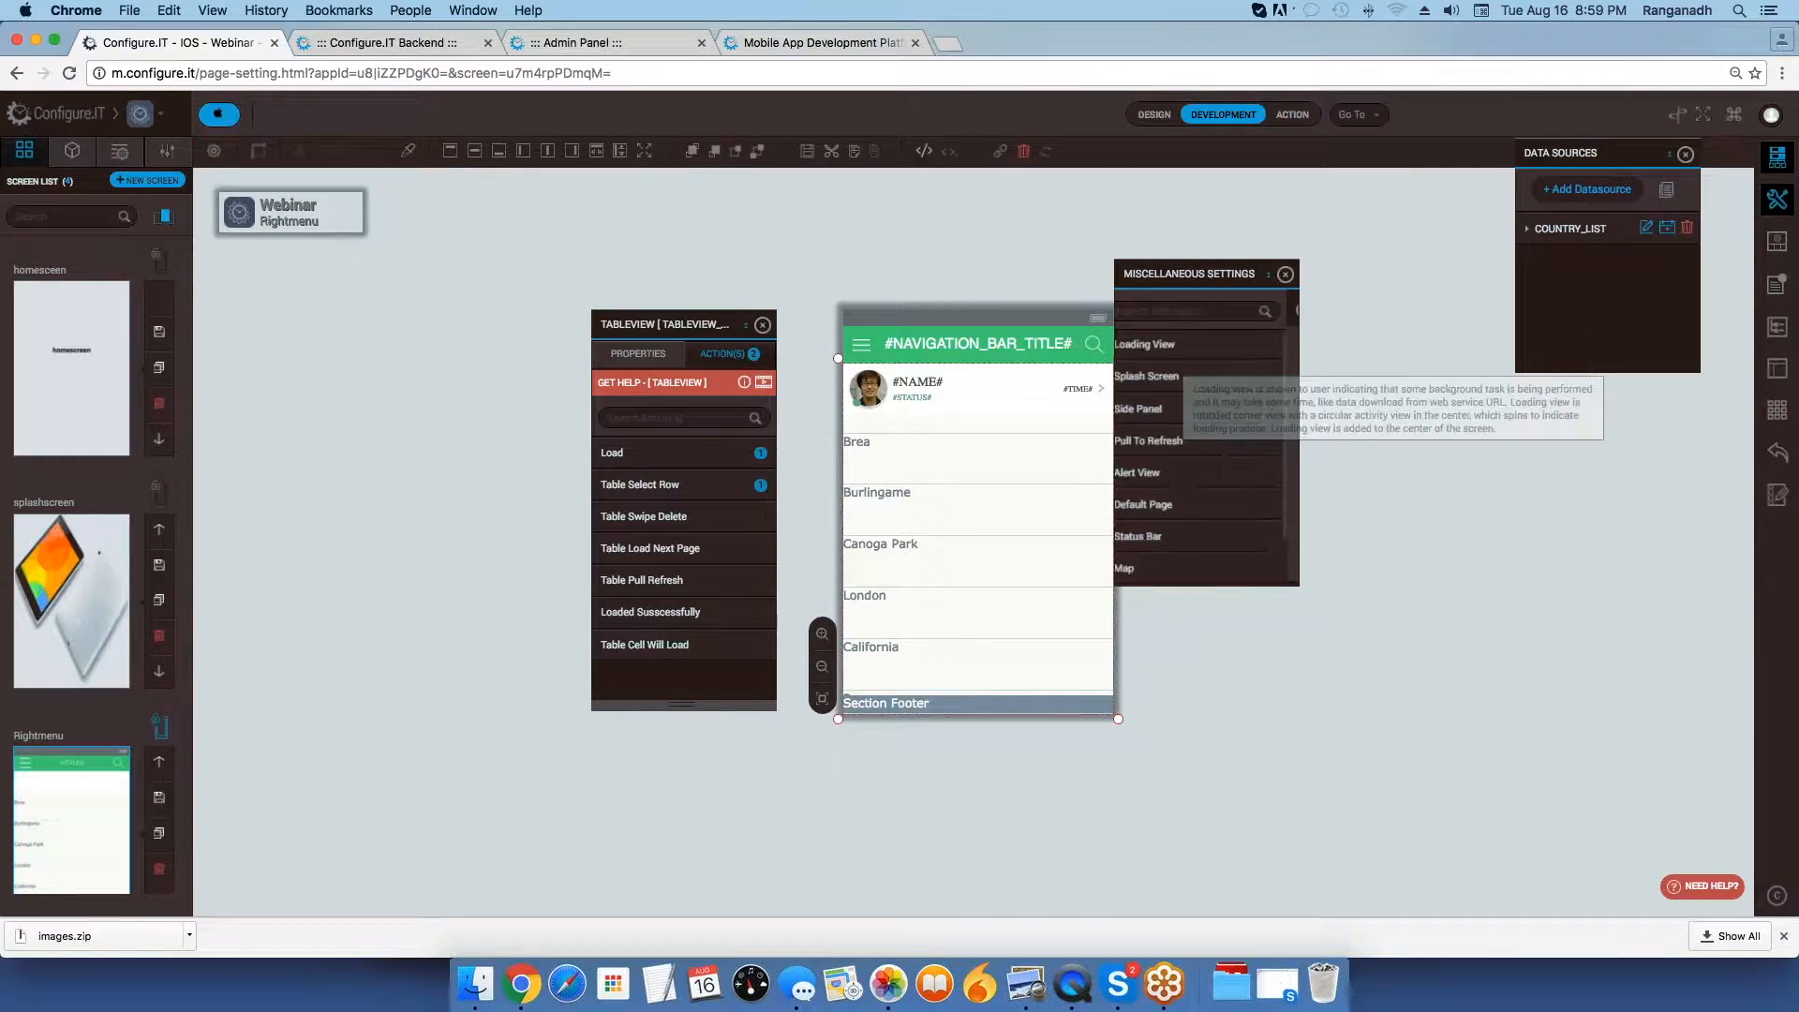
Move the Miscellaneous Settings panel away from the Rightmenu screen on the canvas and close it.
scroll(1203, 503, down, 2)
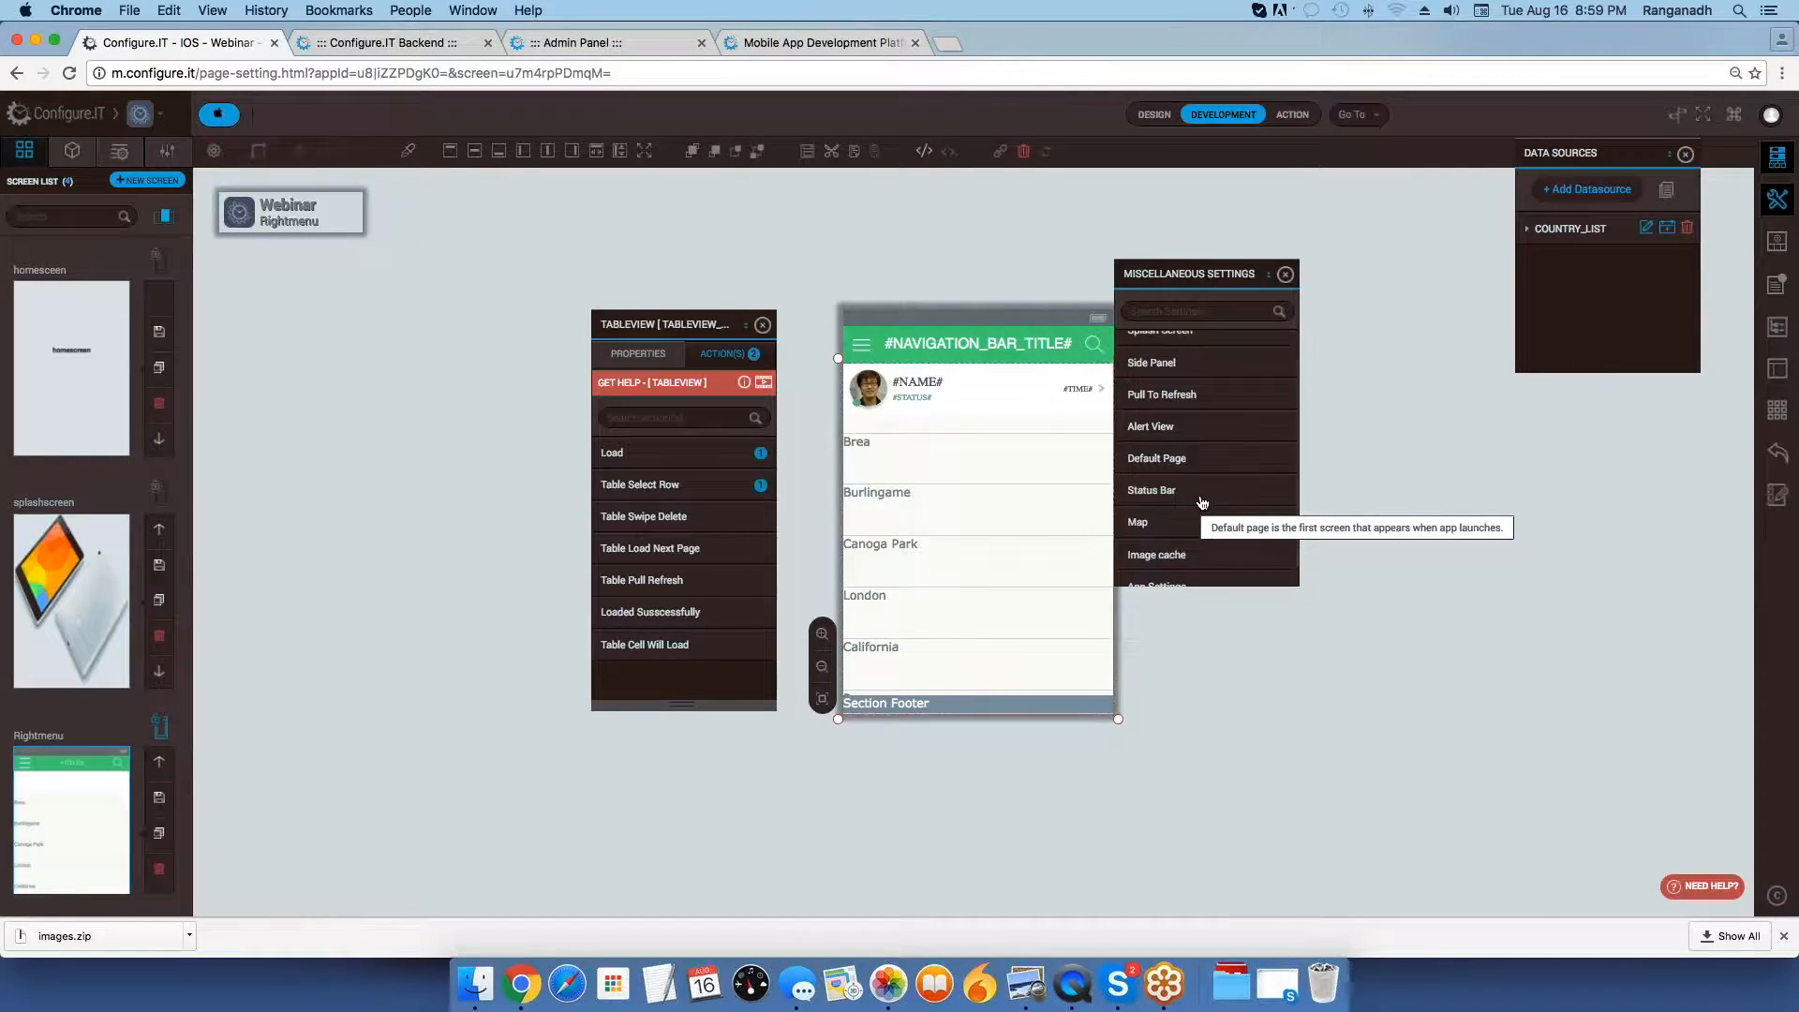
scroll(1202, 503, up, 2)
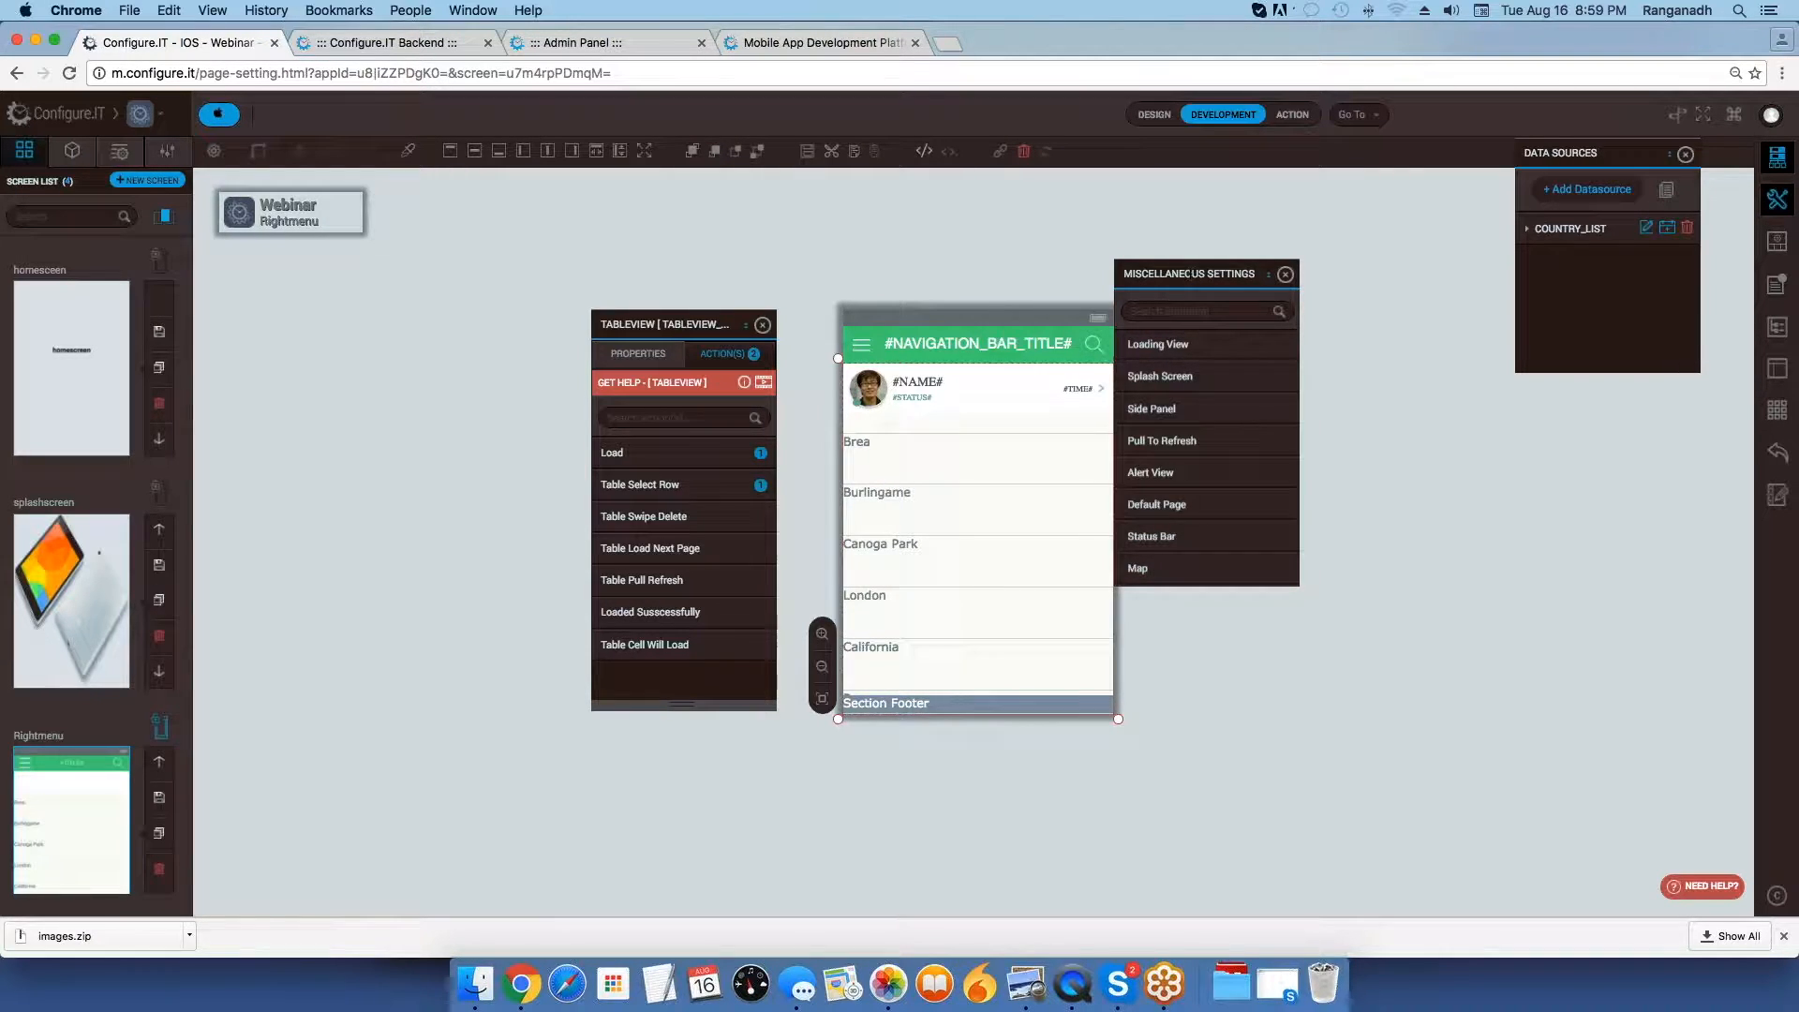
drag(1191, 274, 1312, 278)
mouse_move(1410, 343)
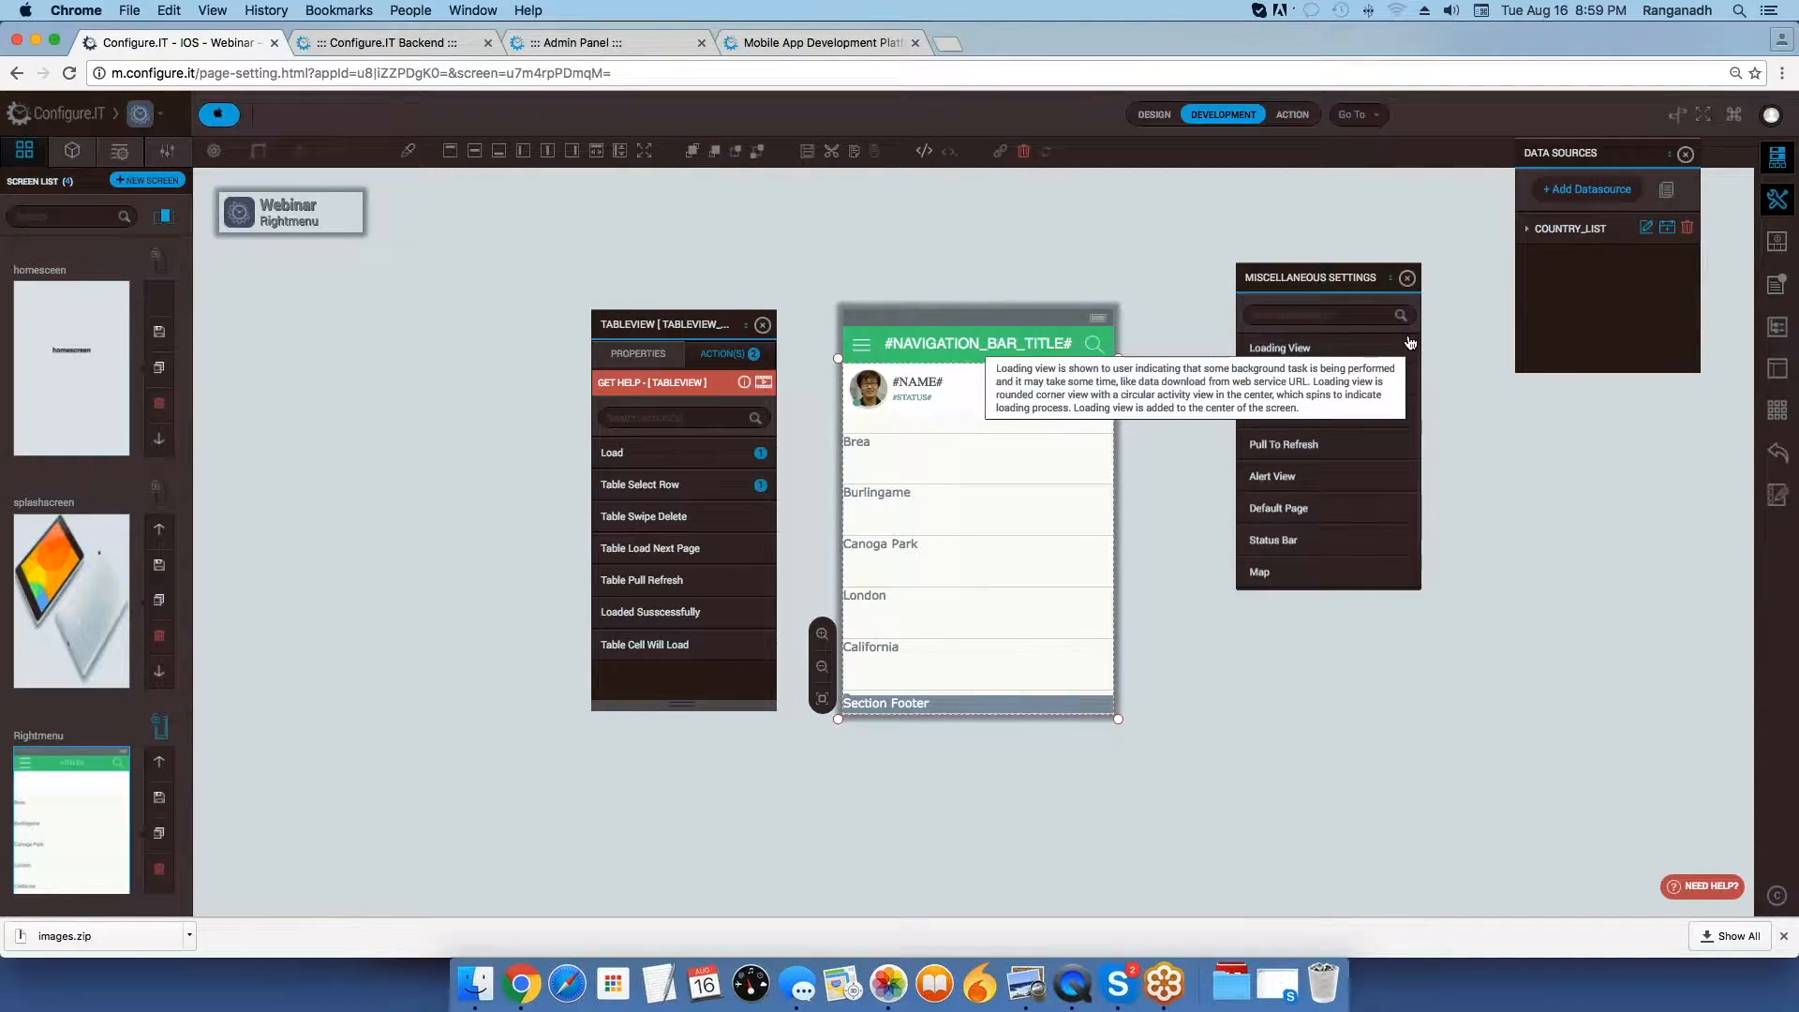
click(1409, 280)
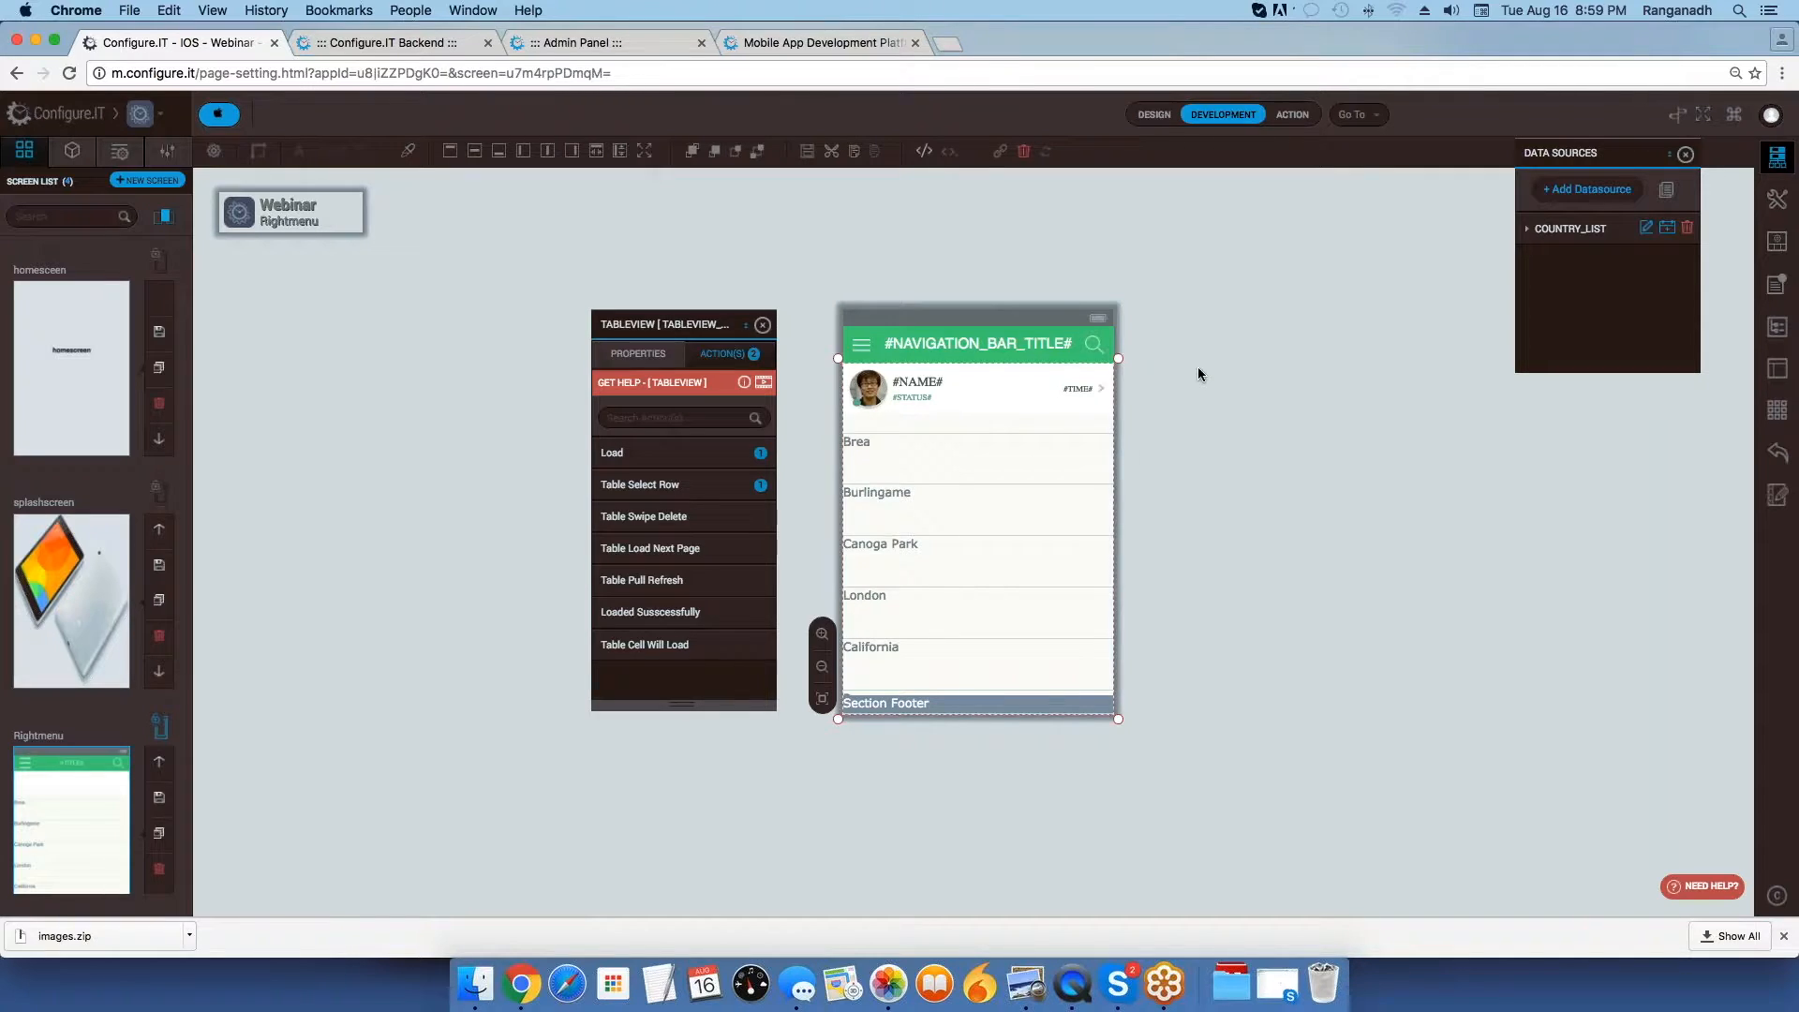
Clear the TableView panel from the workspace and reopen the Miscellaneous Settings.
drag(701, 328, 1288, 284)
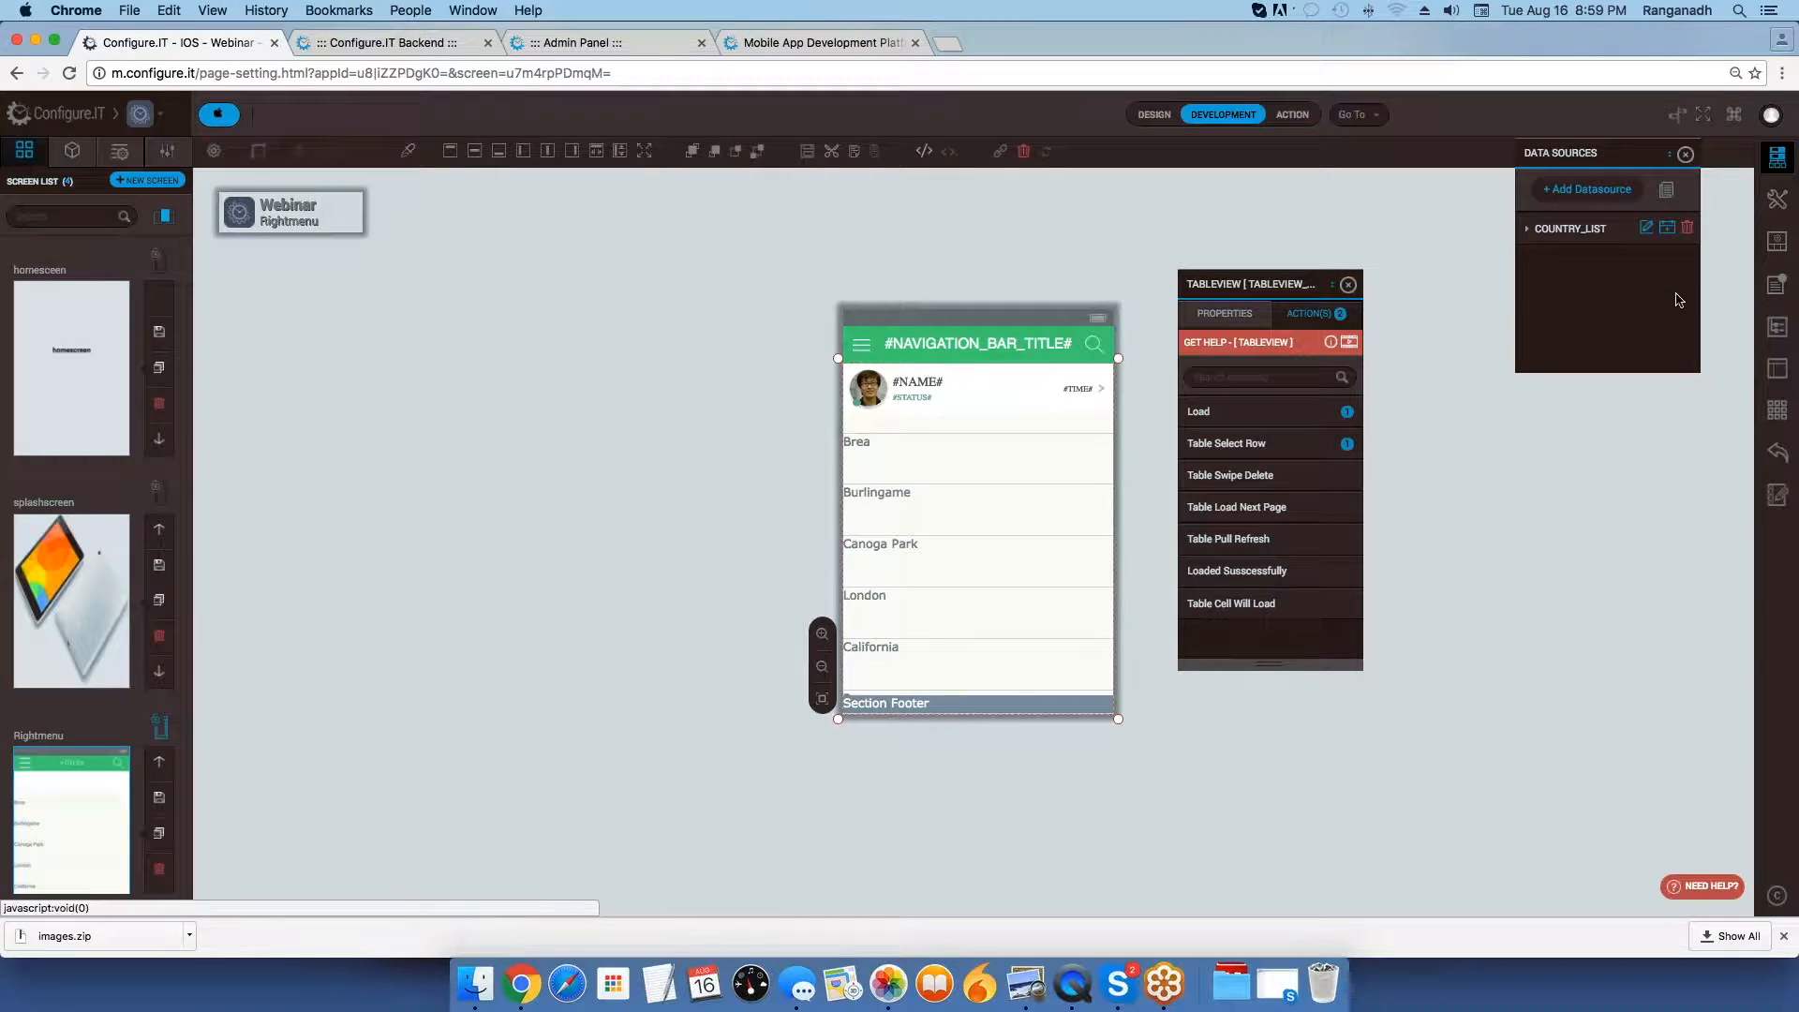
click(1778, 201)
drag(1209, 283, 1085, 415)
click(1224, 415)
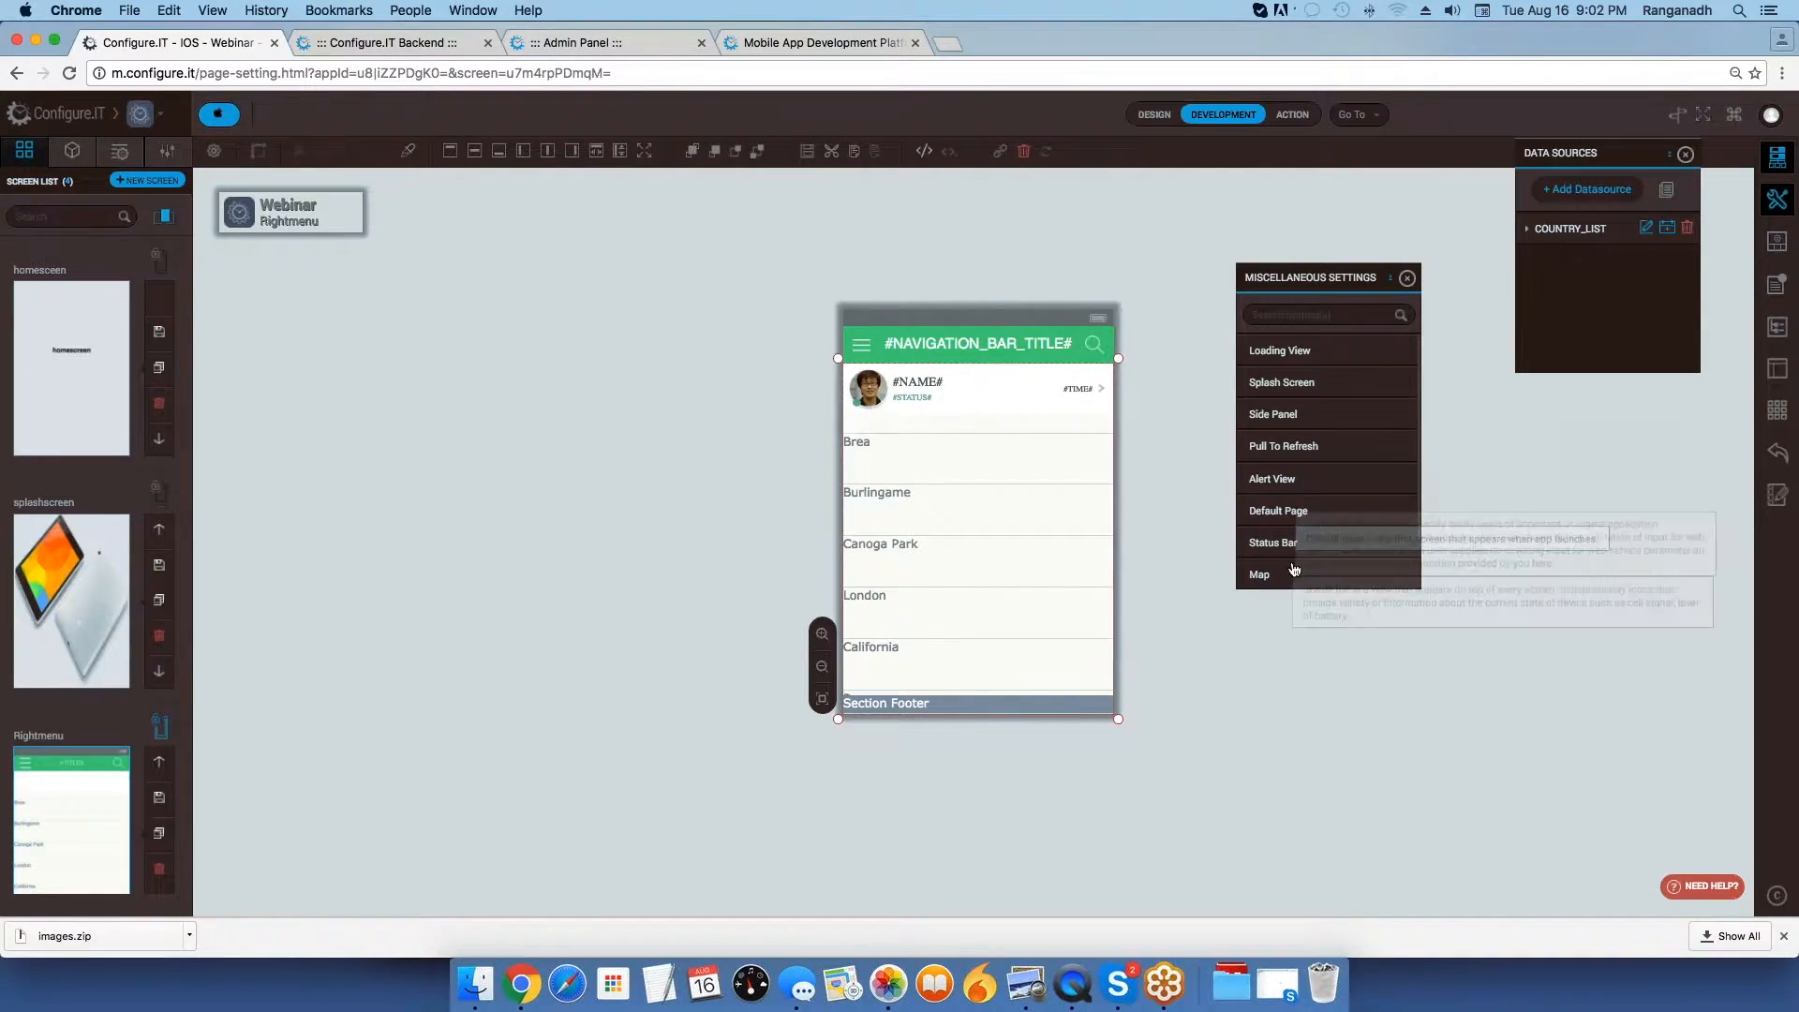
Open the App Settings, compare their authentication options with the Admin Panel's Authenticate settings, and return to the settings list.
scroll(1290, 572, down, 2)
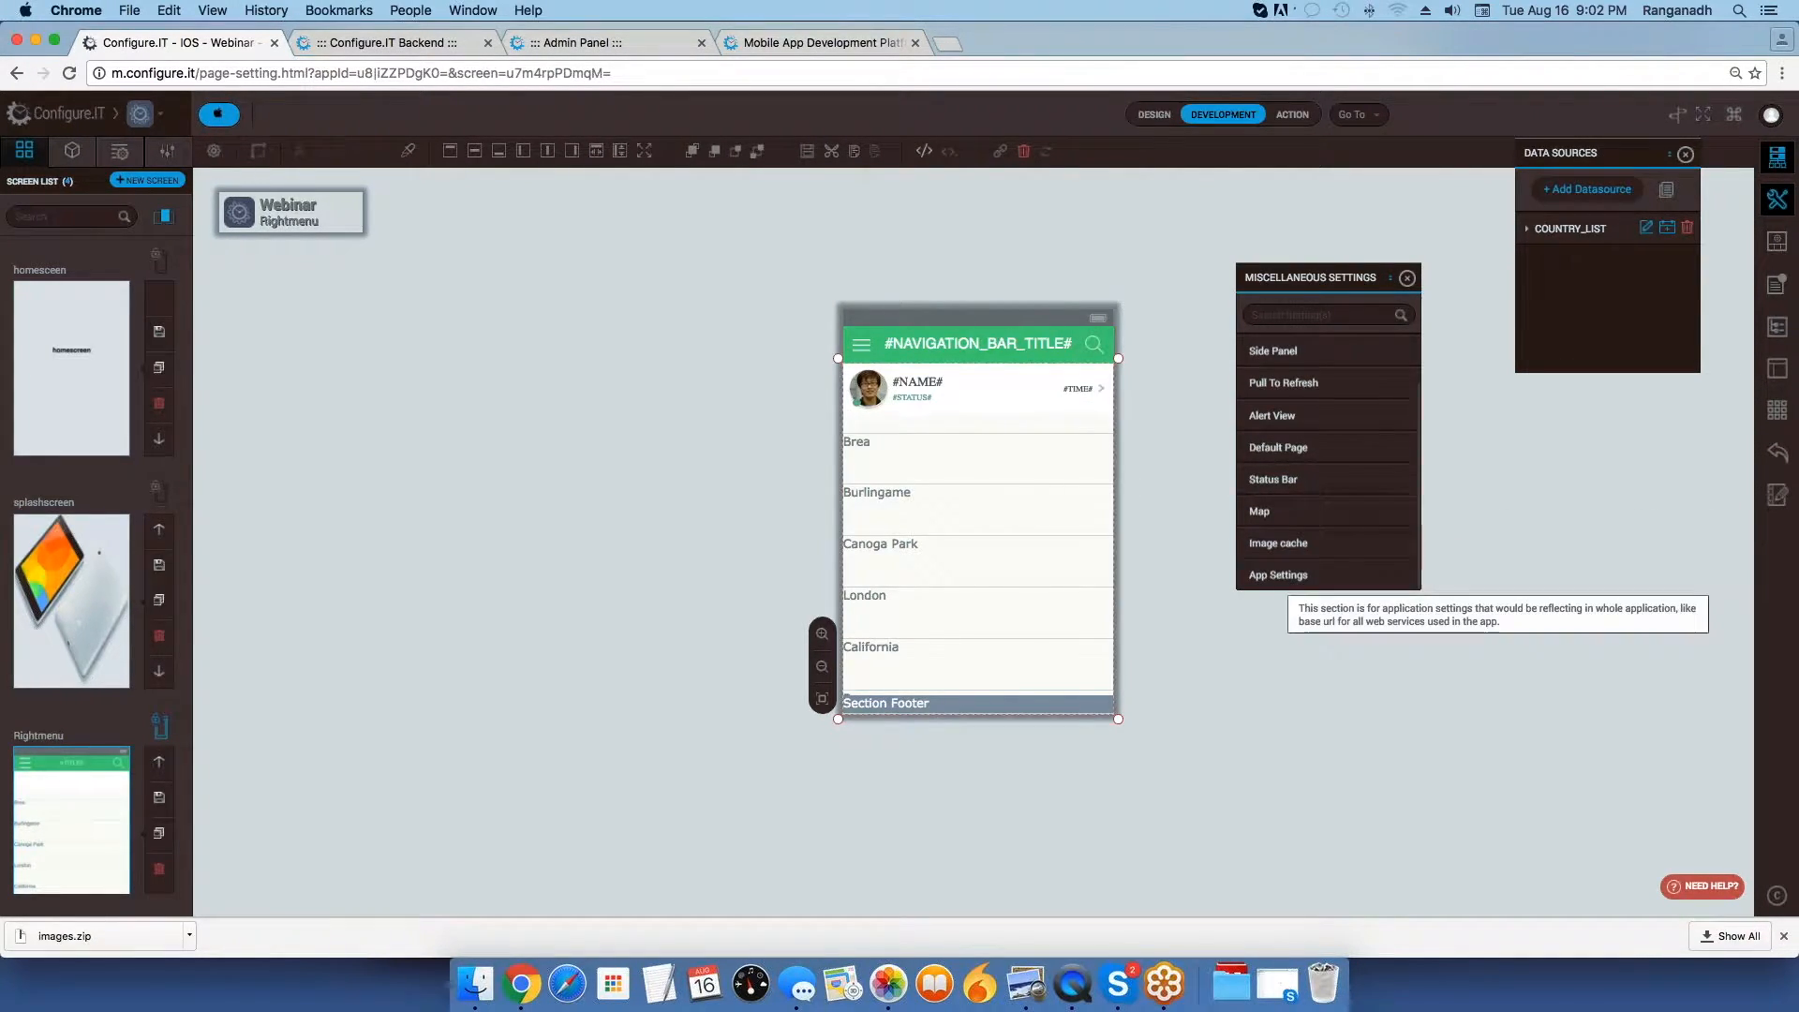
click(1290, 579)
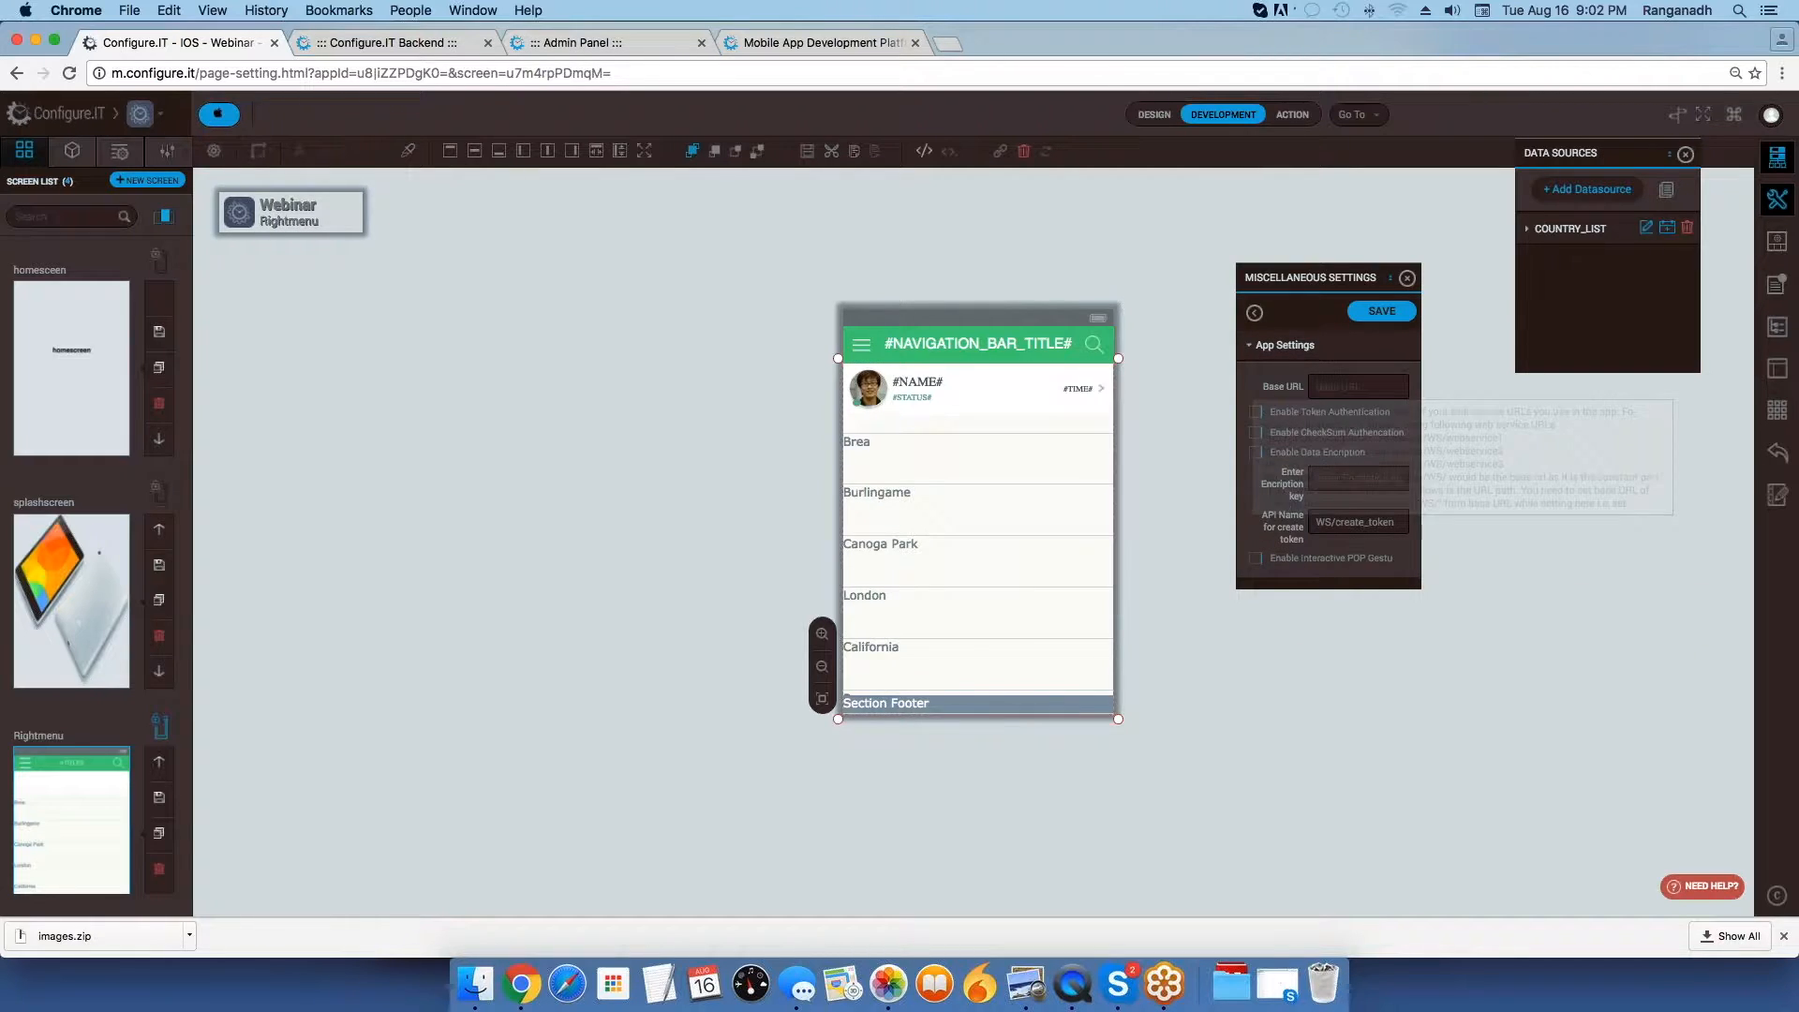
click(555, 43)
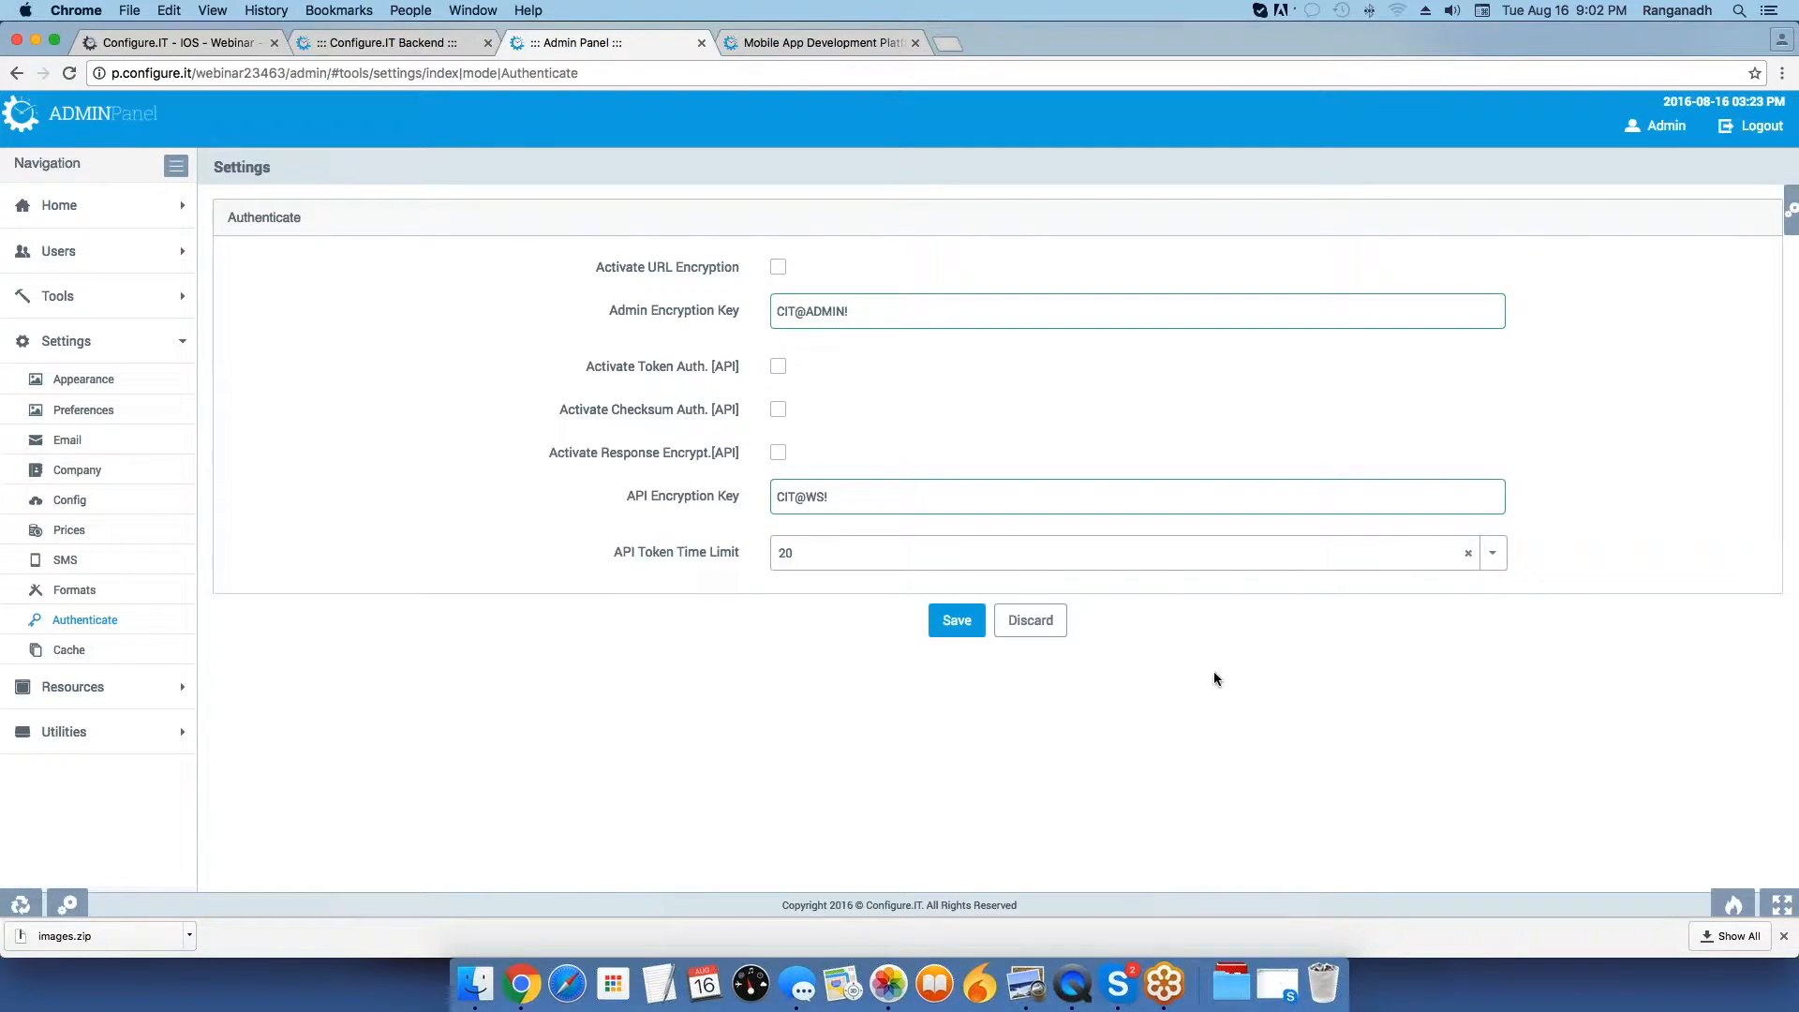
click(214, 43)
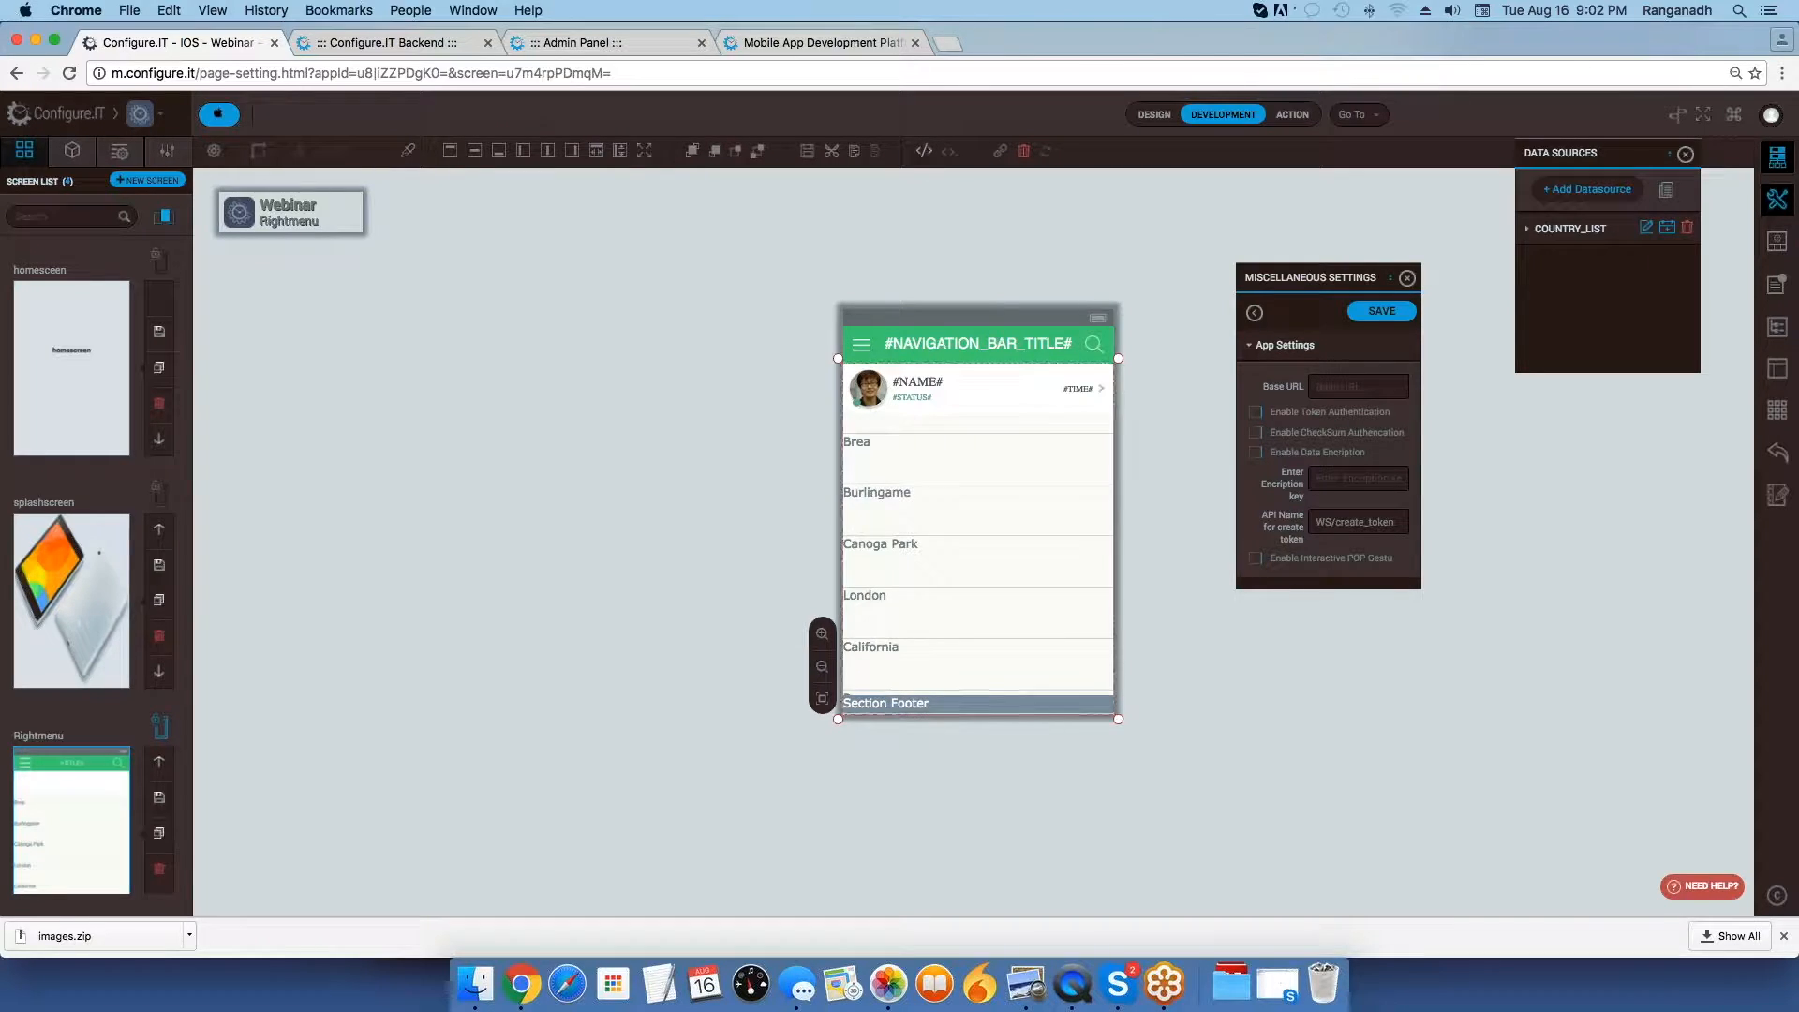
click(1254, 313)
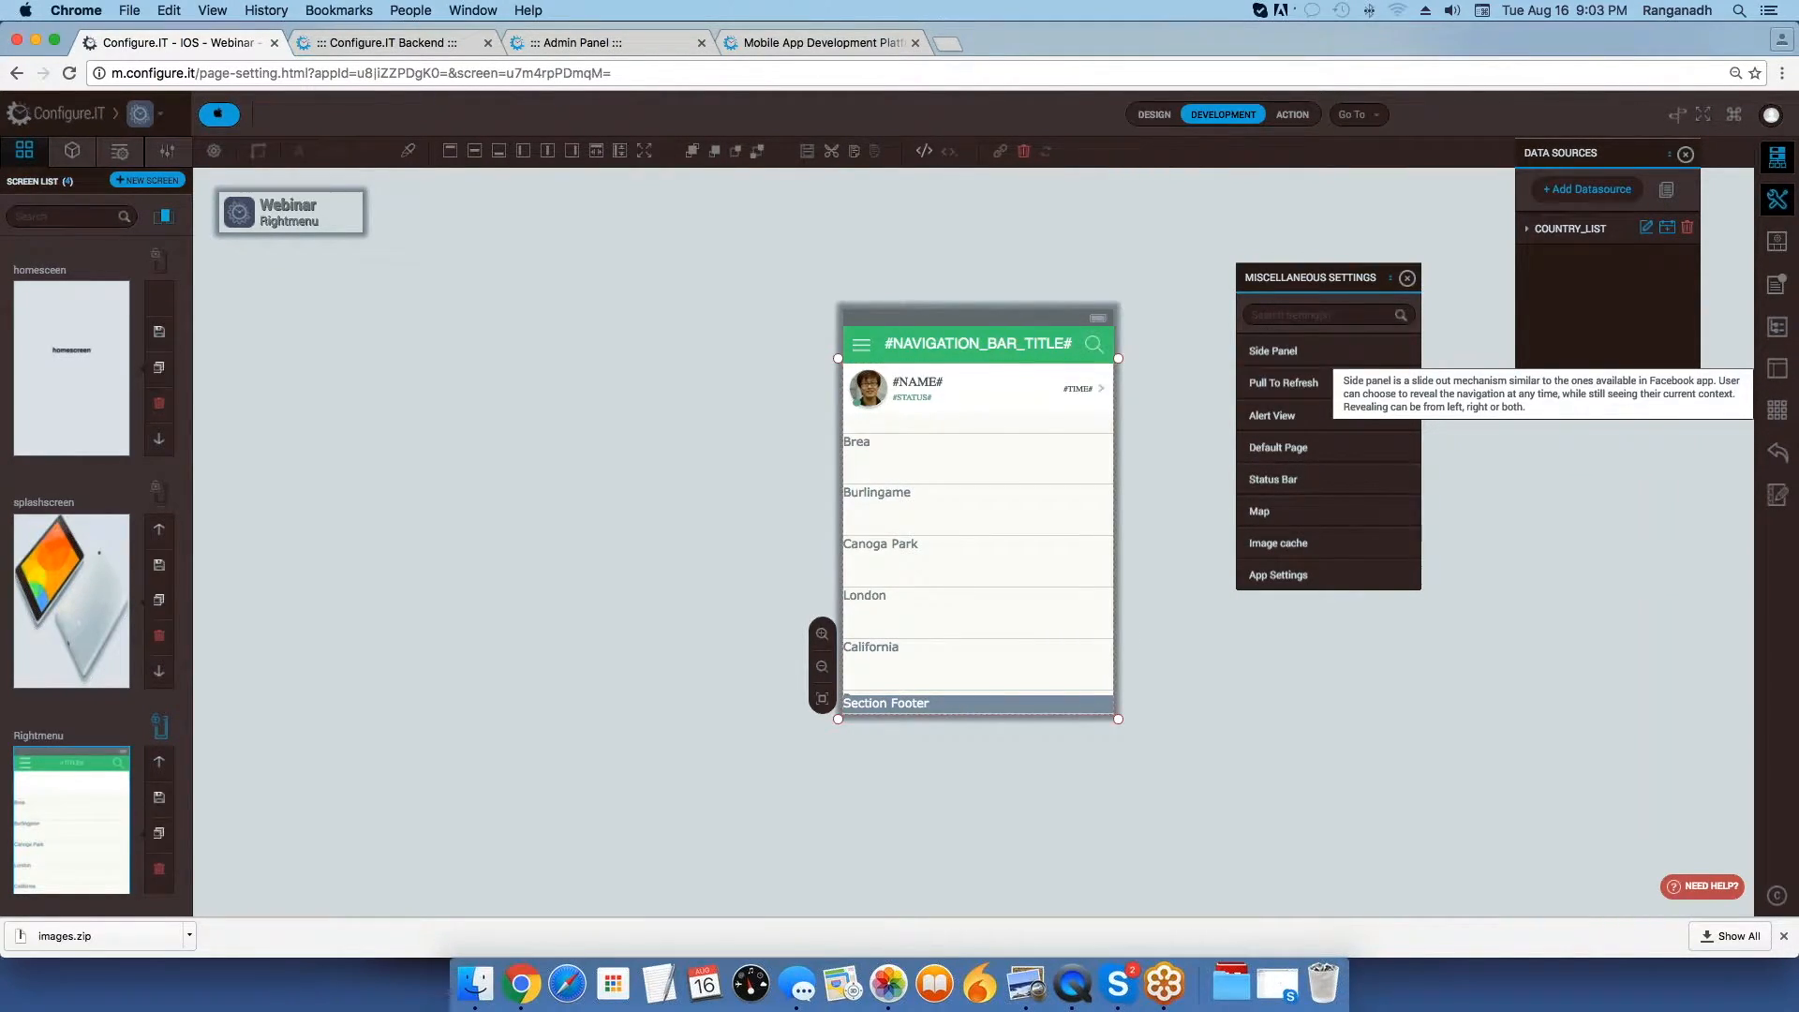
Show the Side Panel settings, and open the COUNTRY_LIST data source and close it without saving.
click(1275, 350)
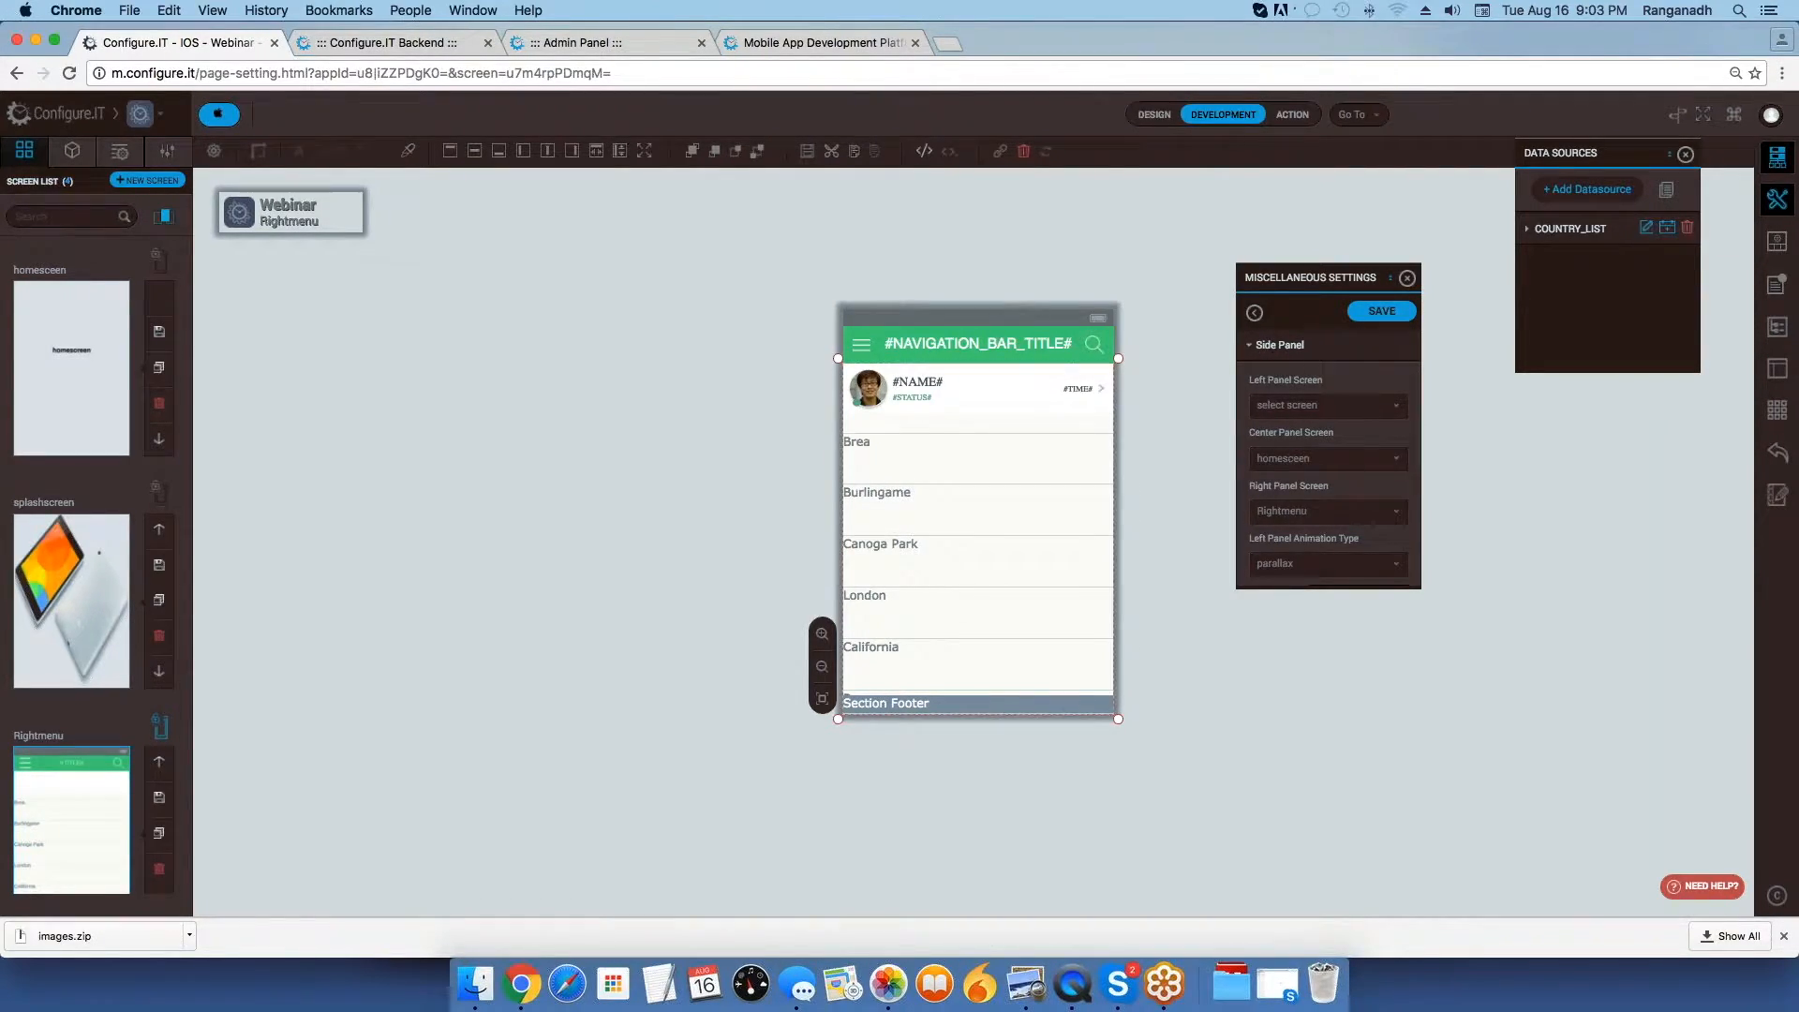
click(1648, 230)
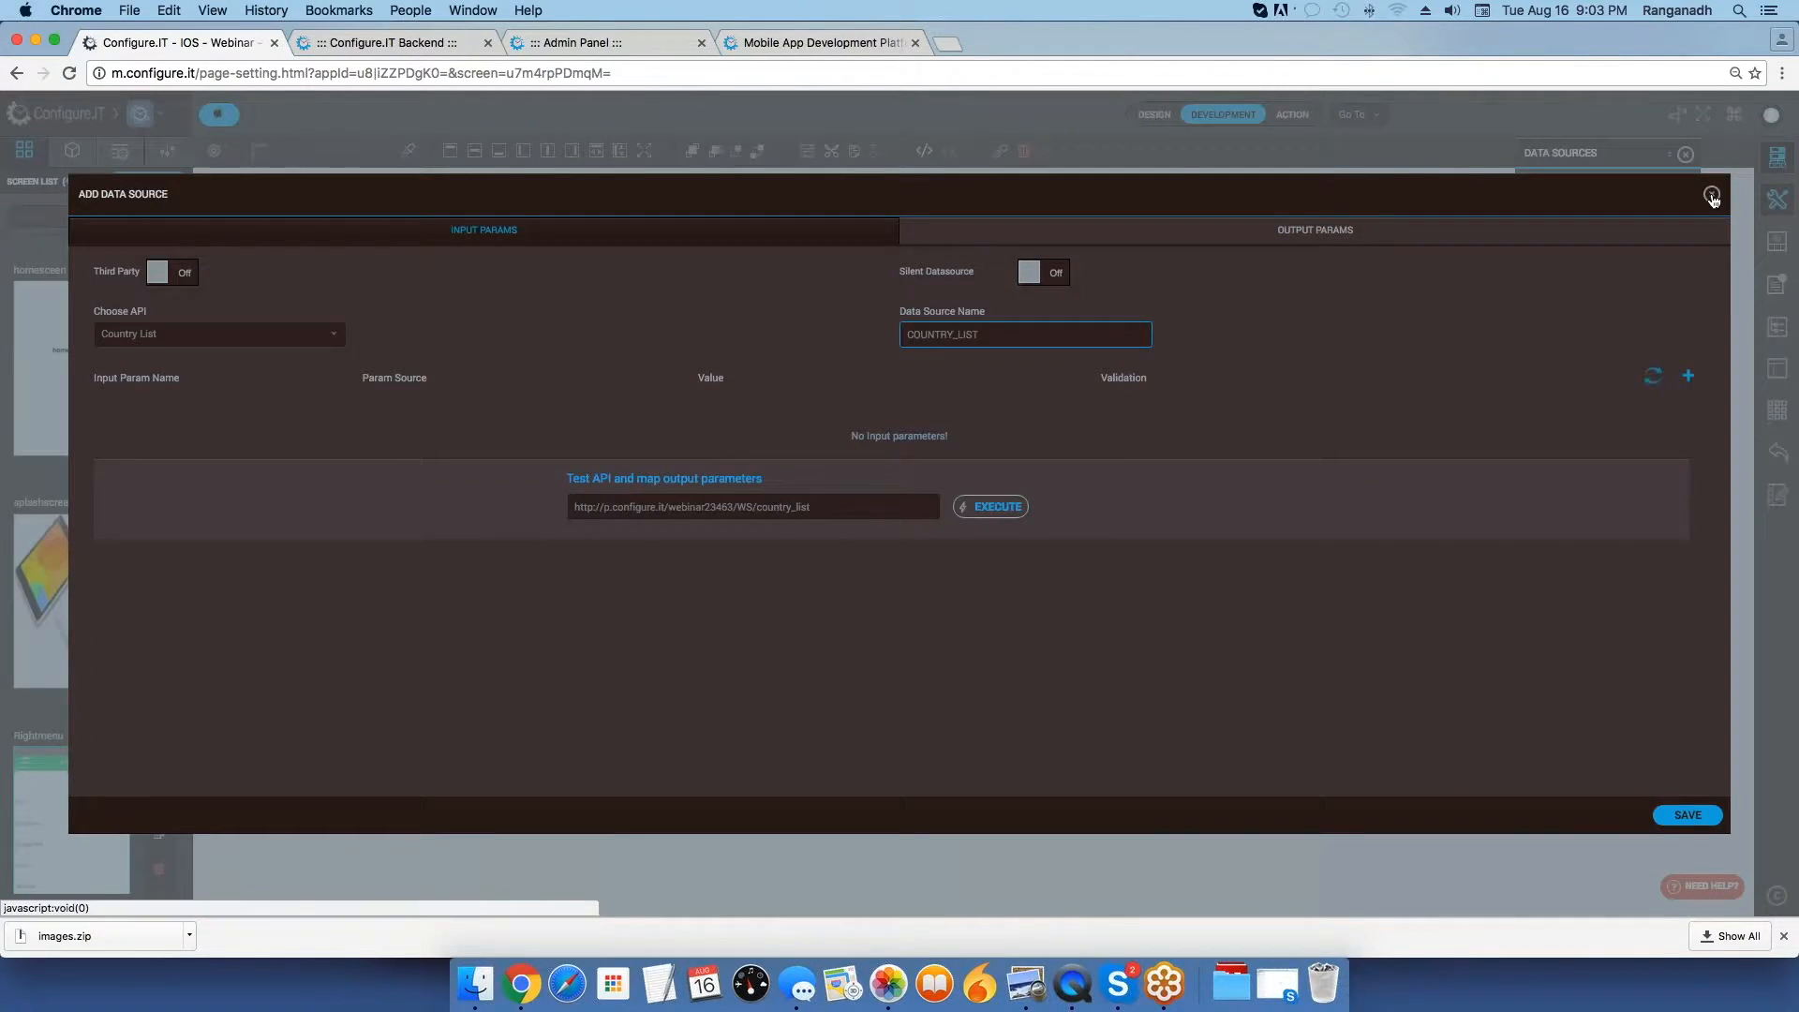
click(1712, 194)
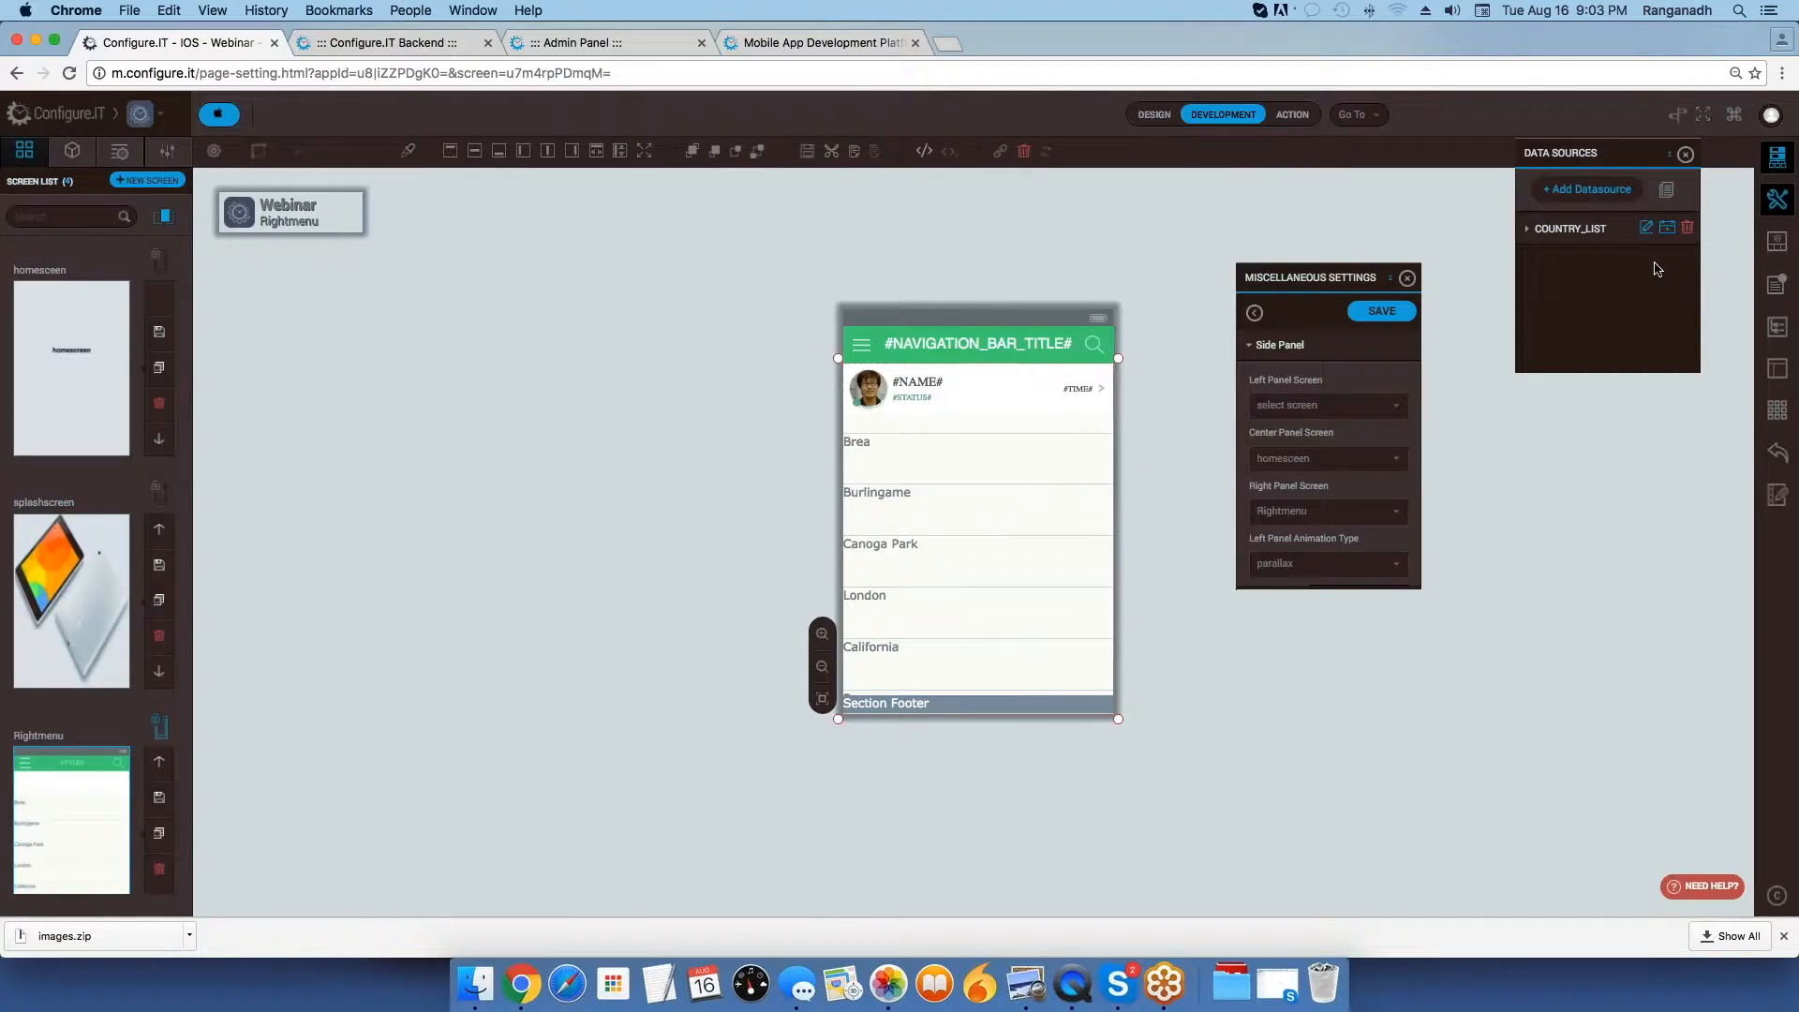
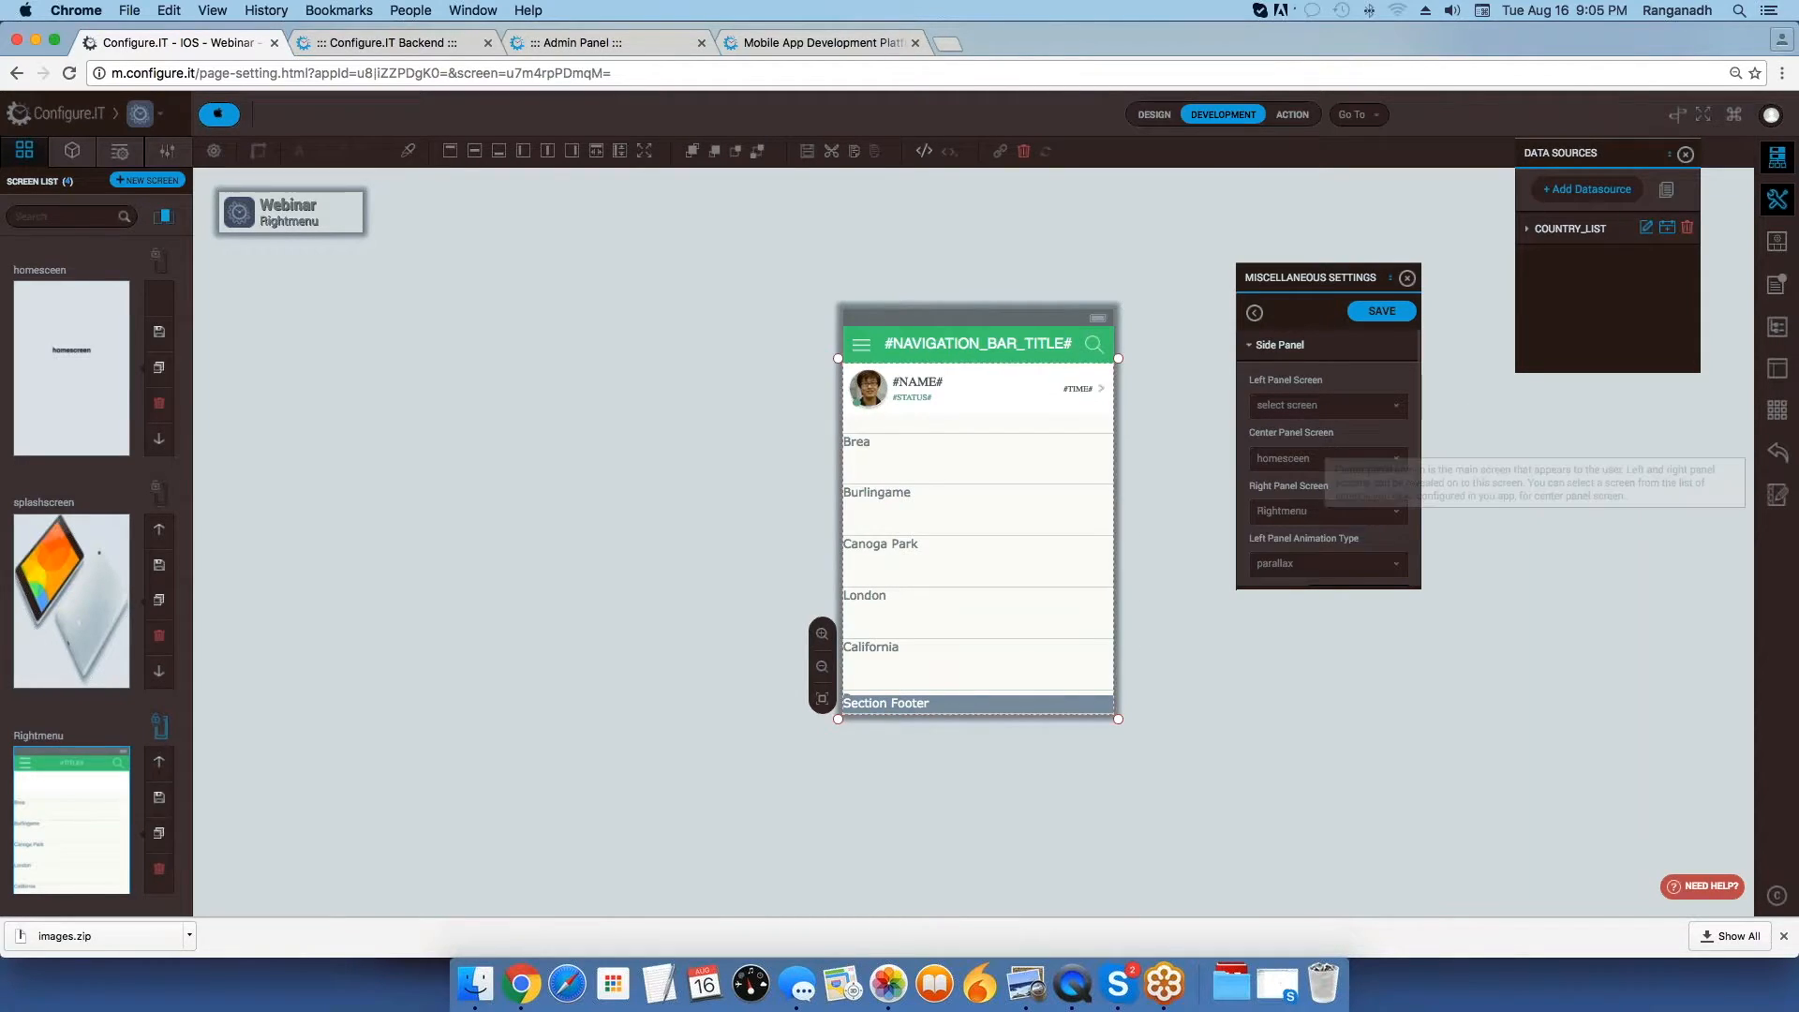
scroll(1328, 459, down, 10)
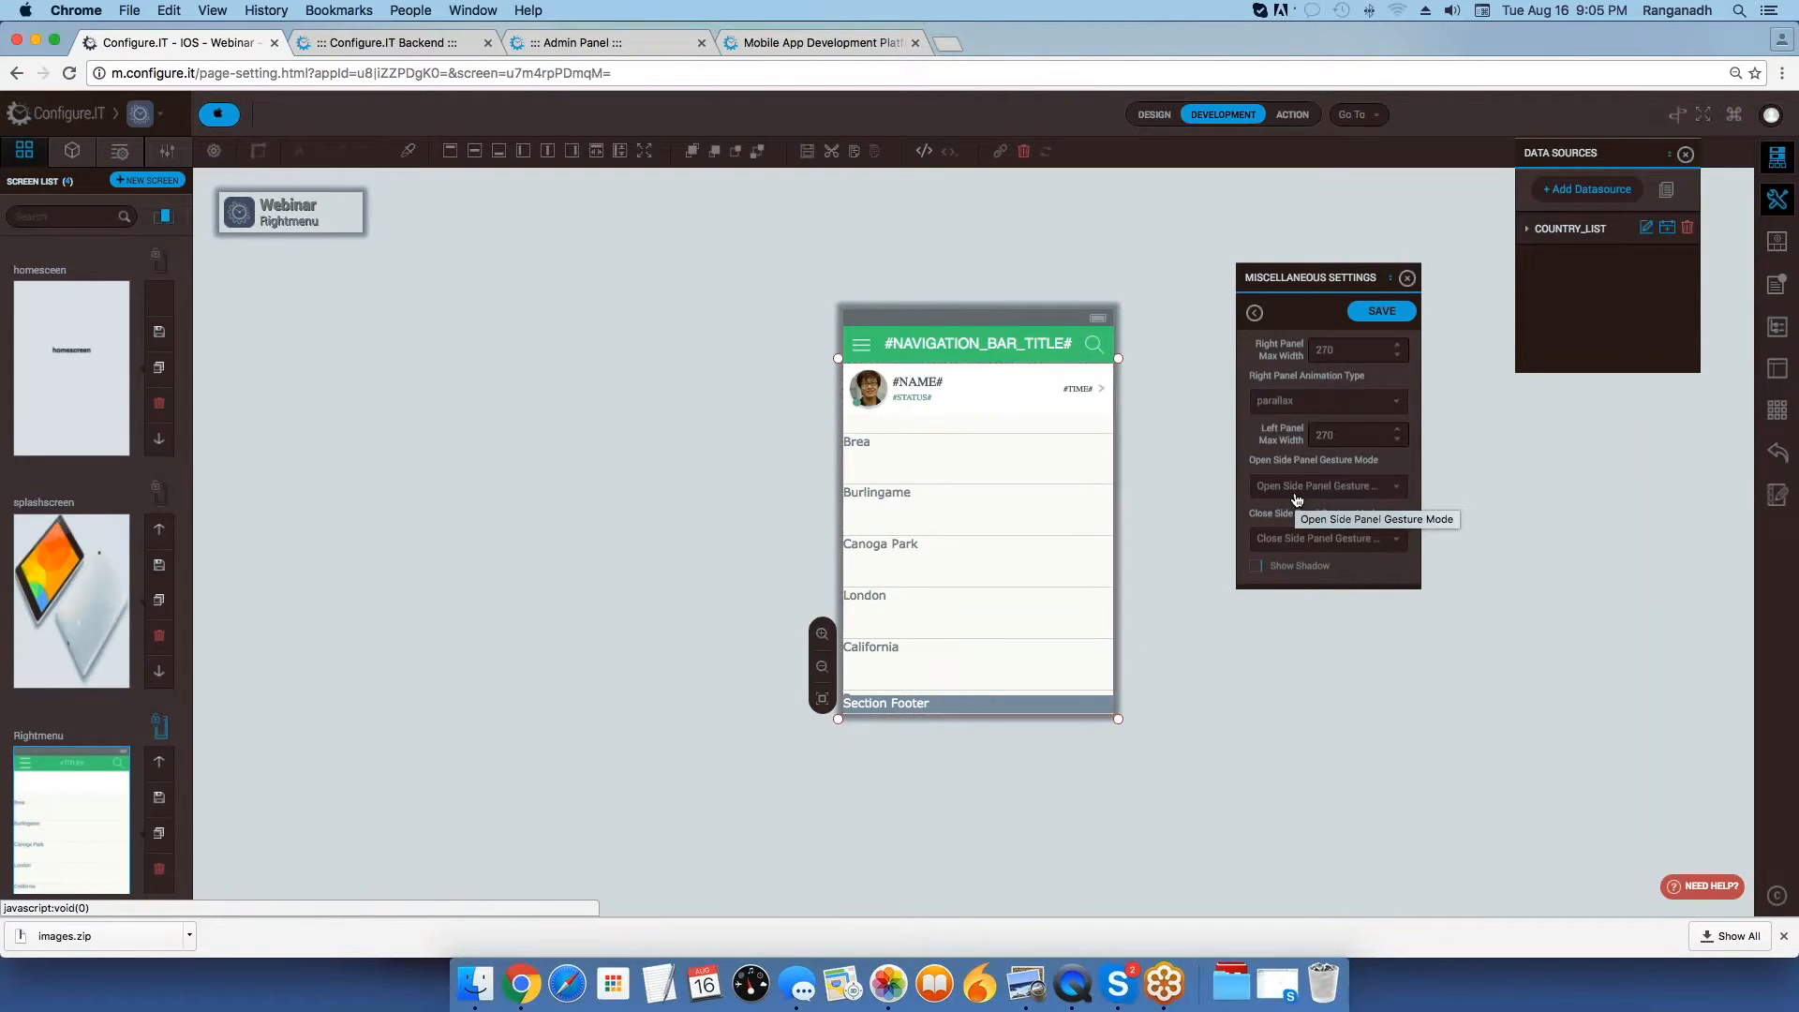
click(1078, 984)
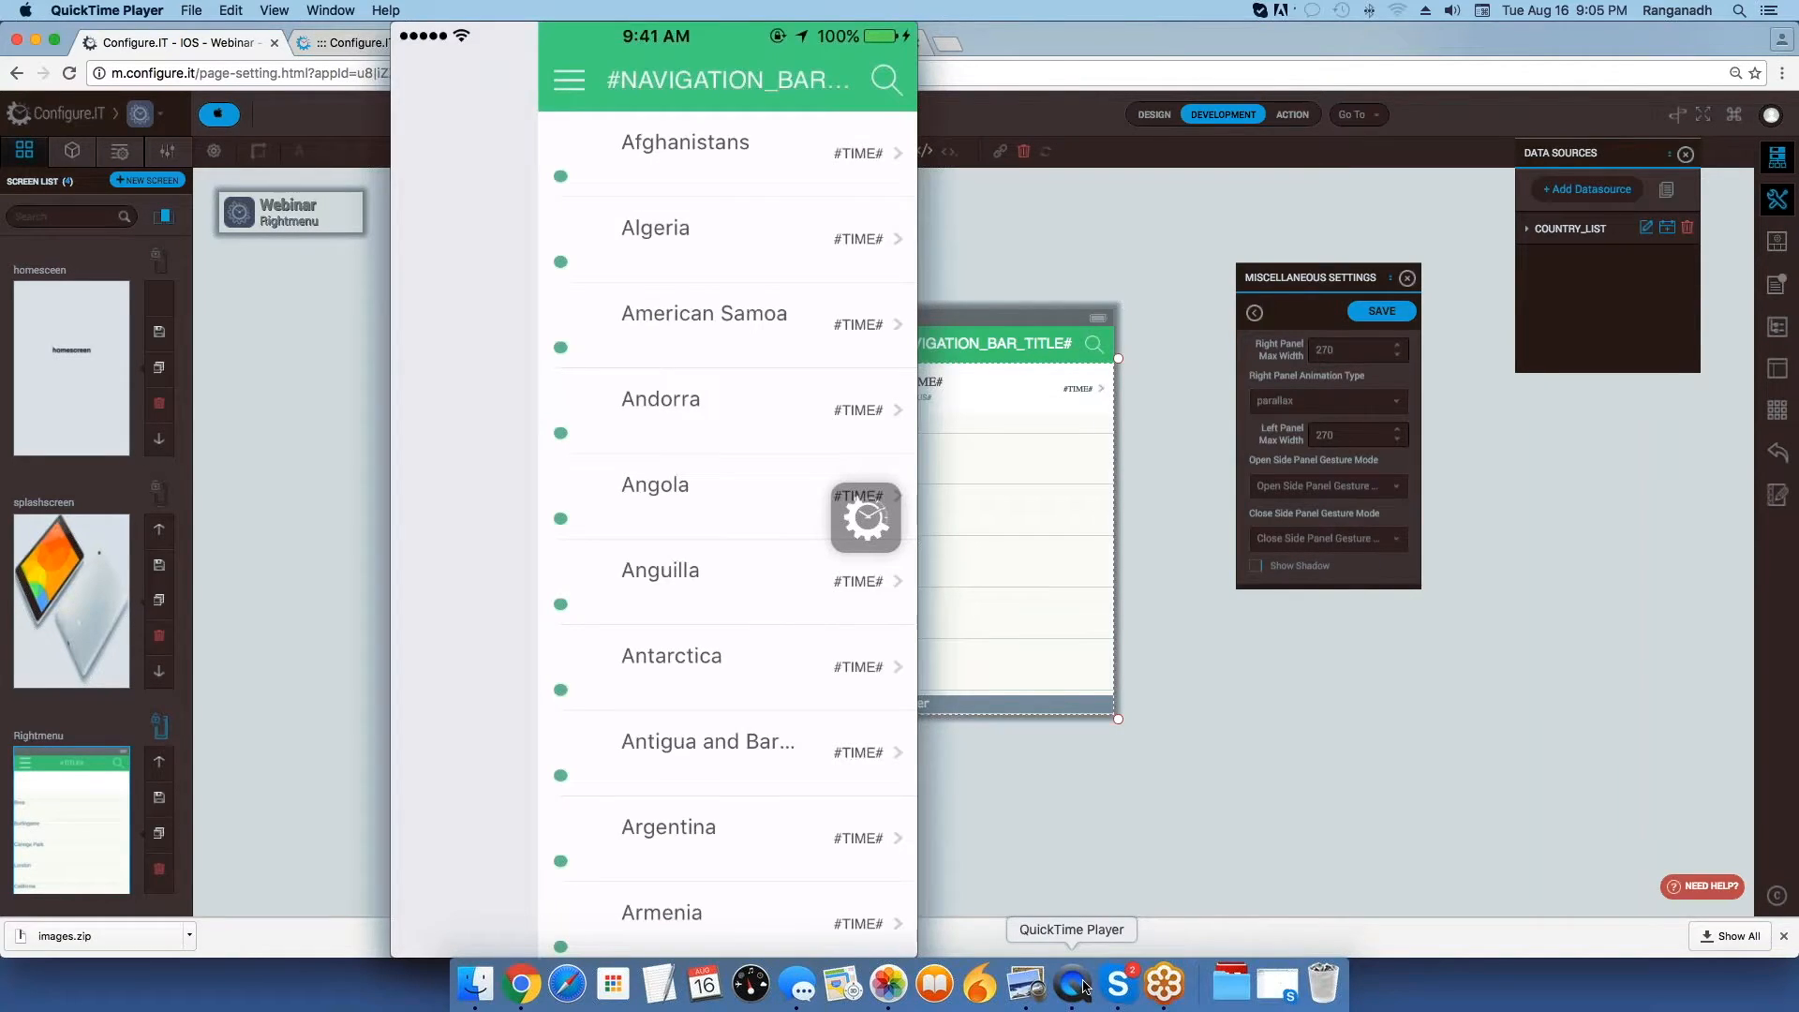
mouse_move(826, 483)
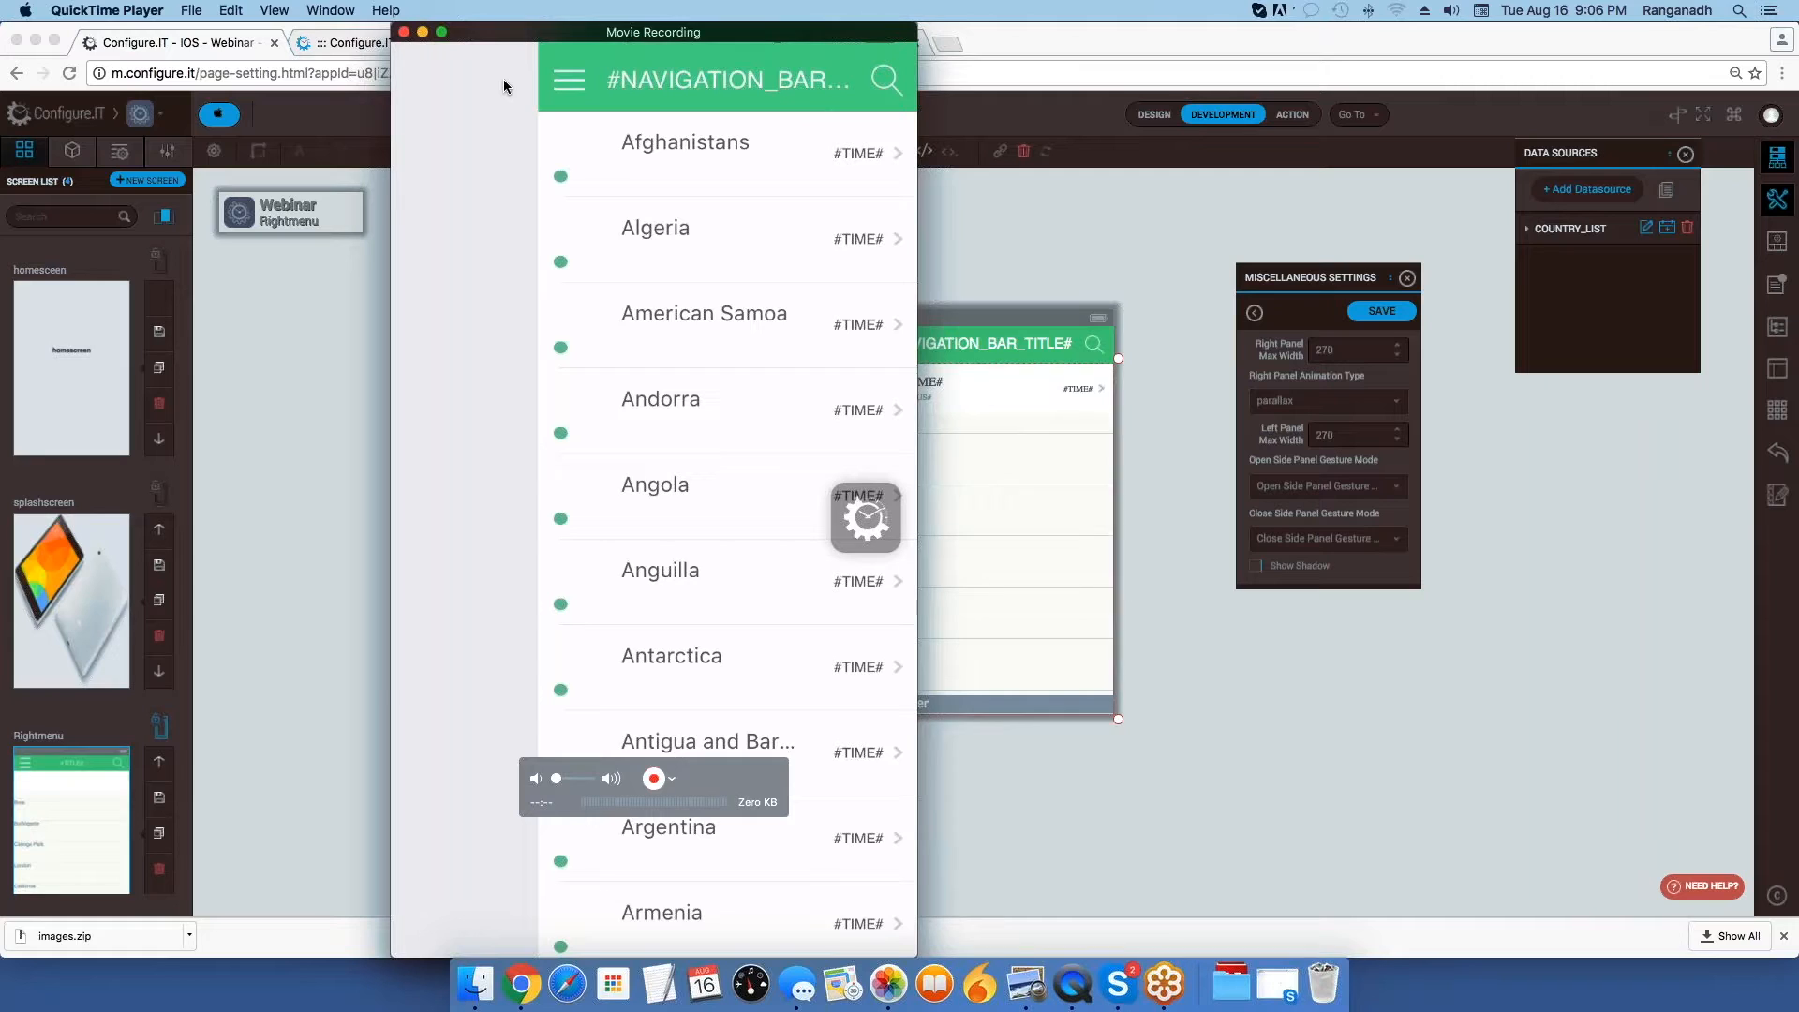
click(1330, 679)
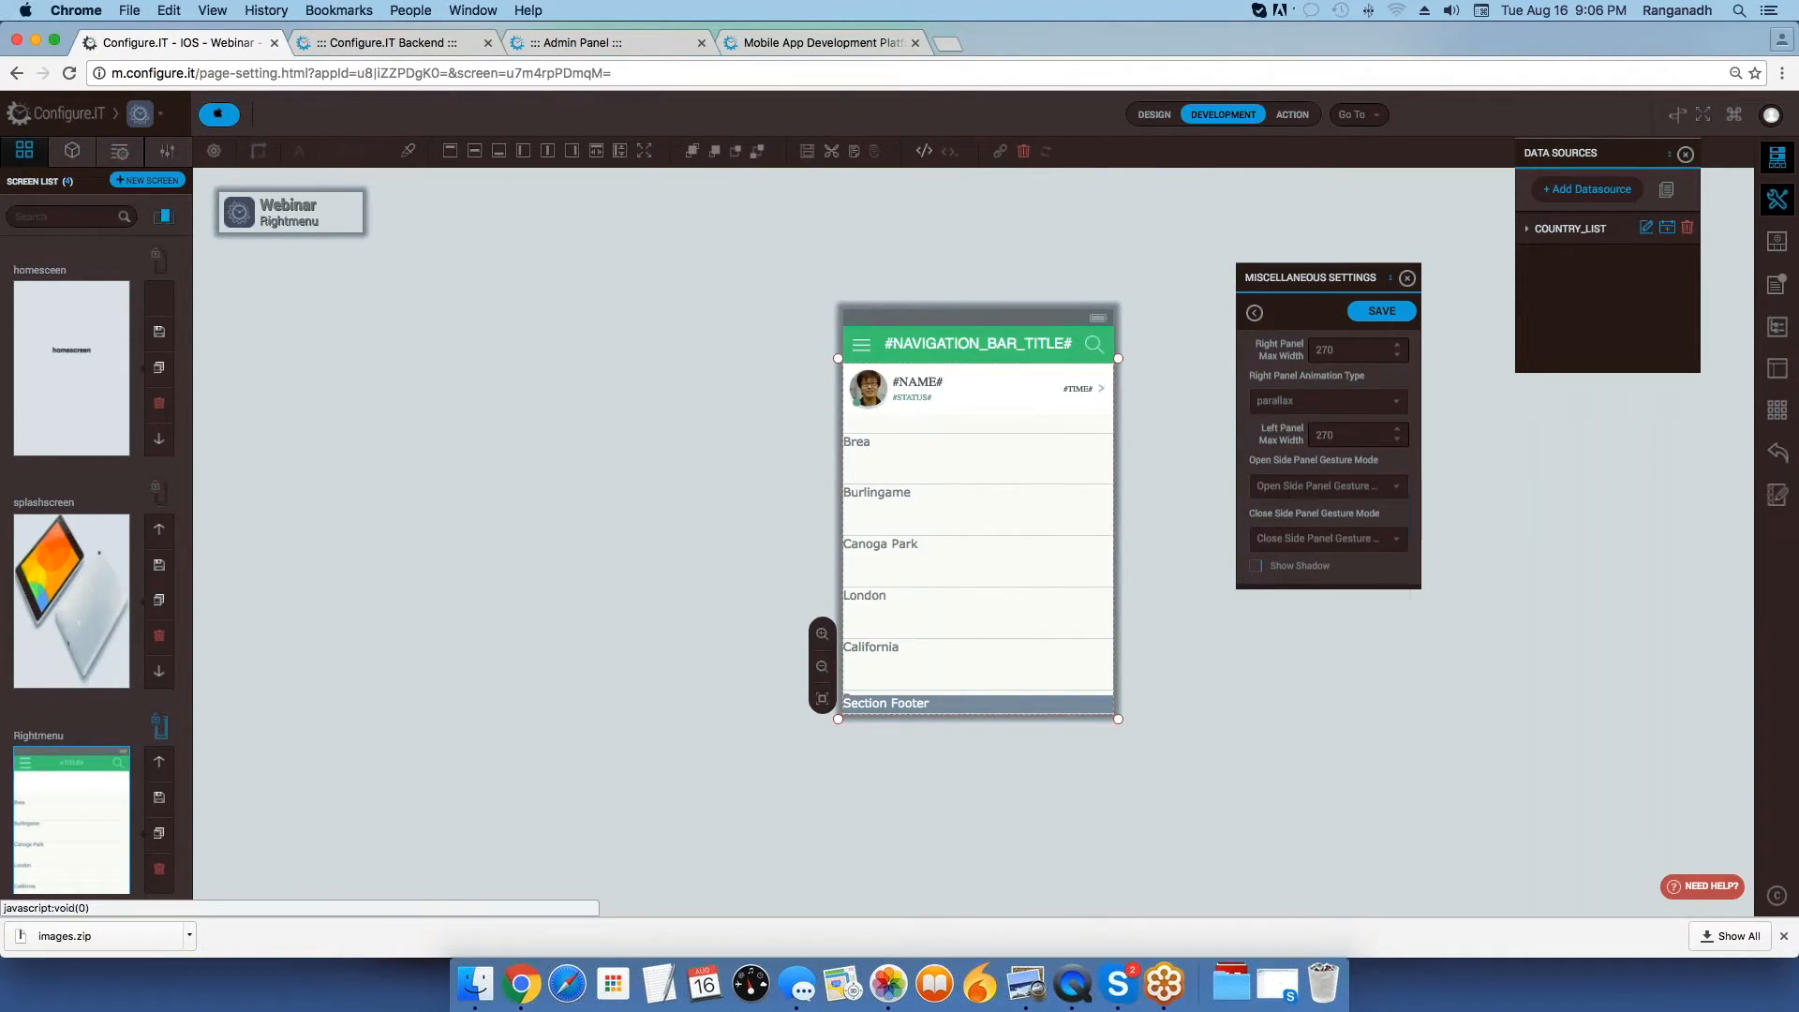
Set the Open Side Panel Gesture Mode to None, view the phone preview in QuickTime Player, and return to the app builder in Chrome.
click(1295, 488)
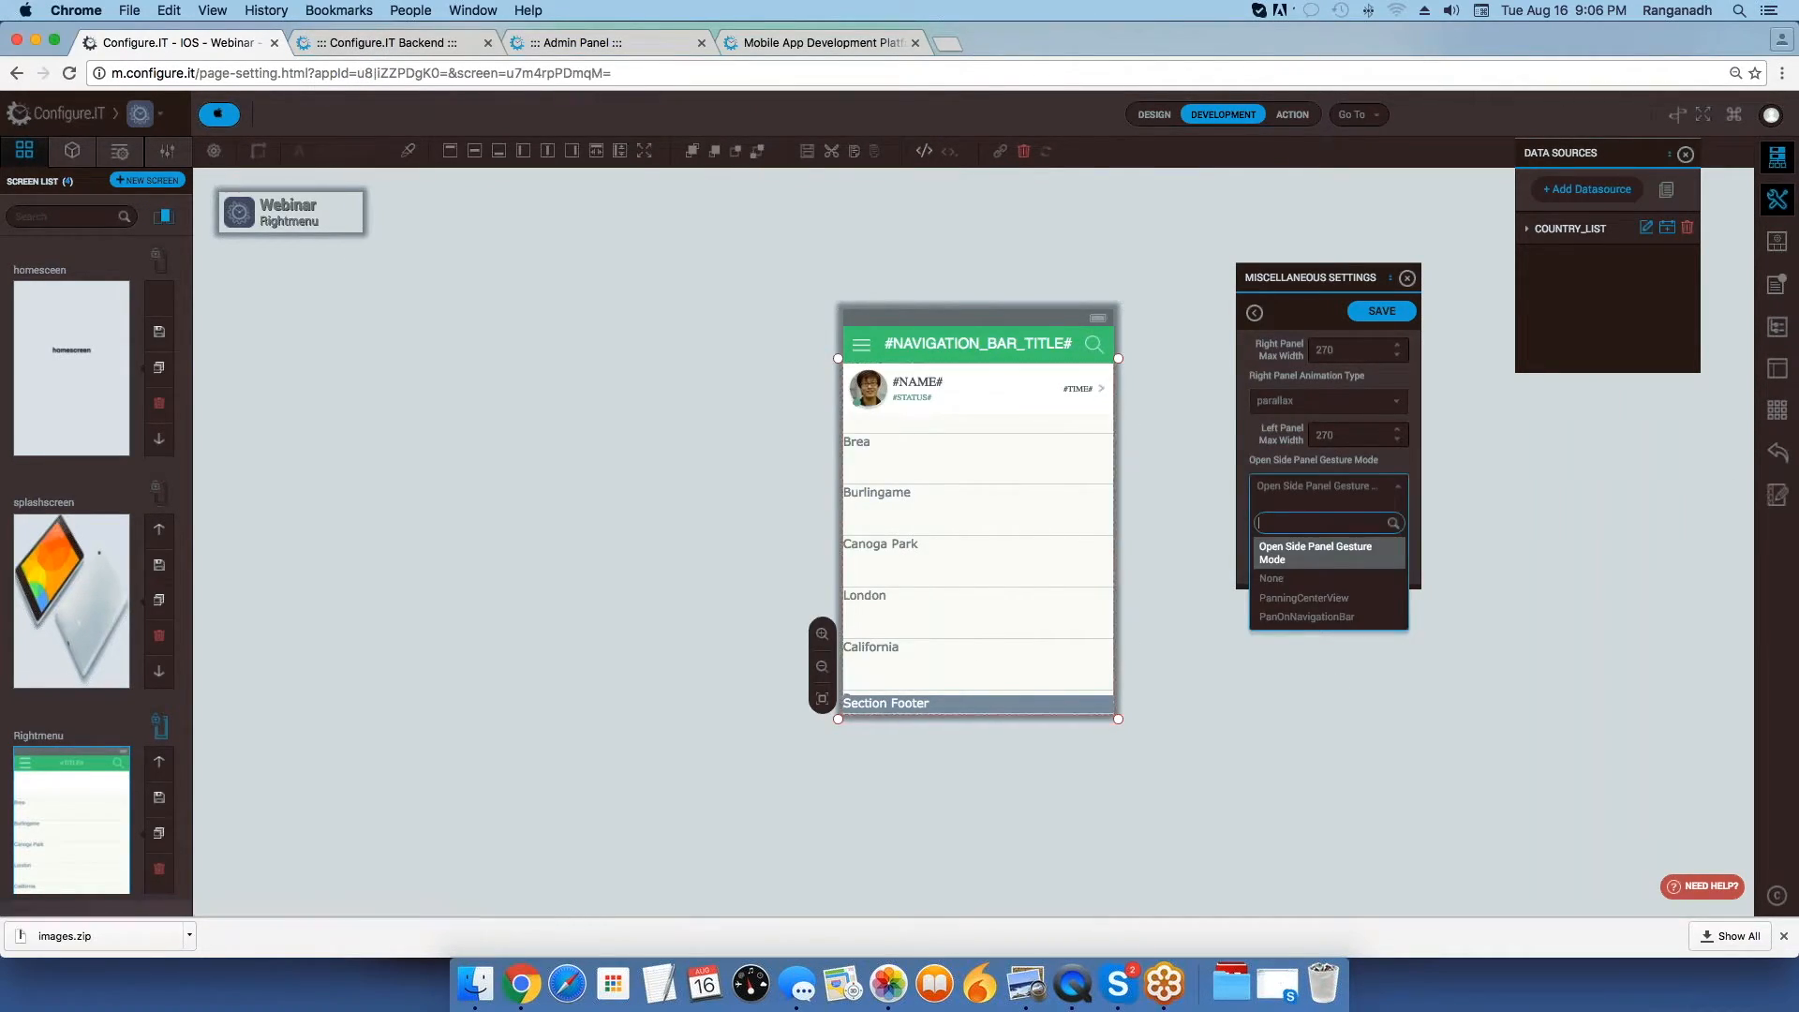
click(1281, 580)
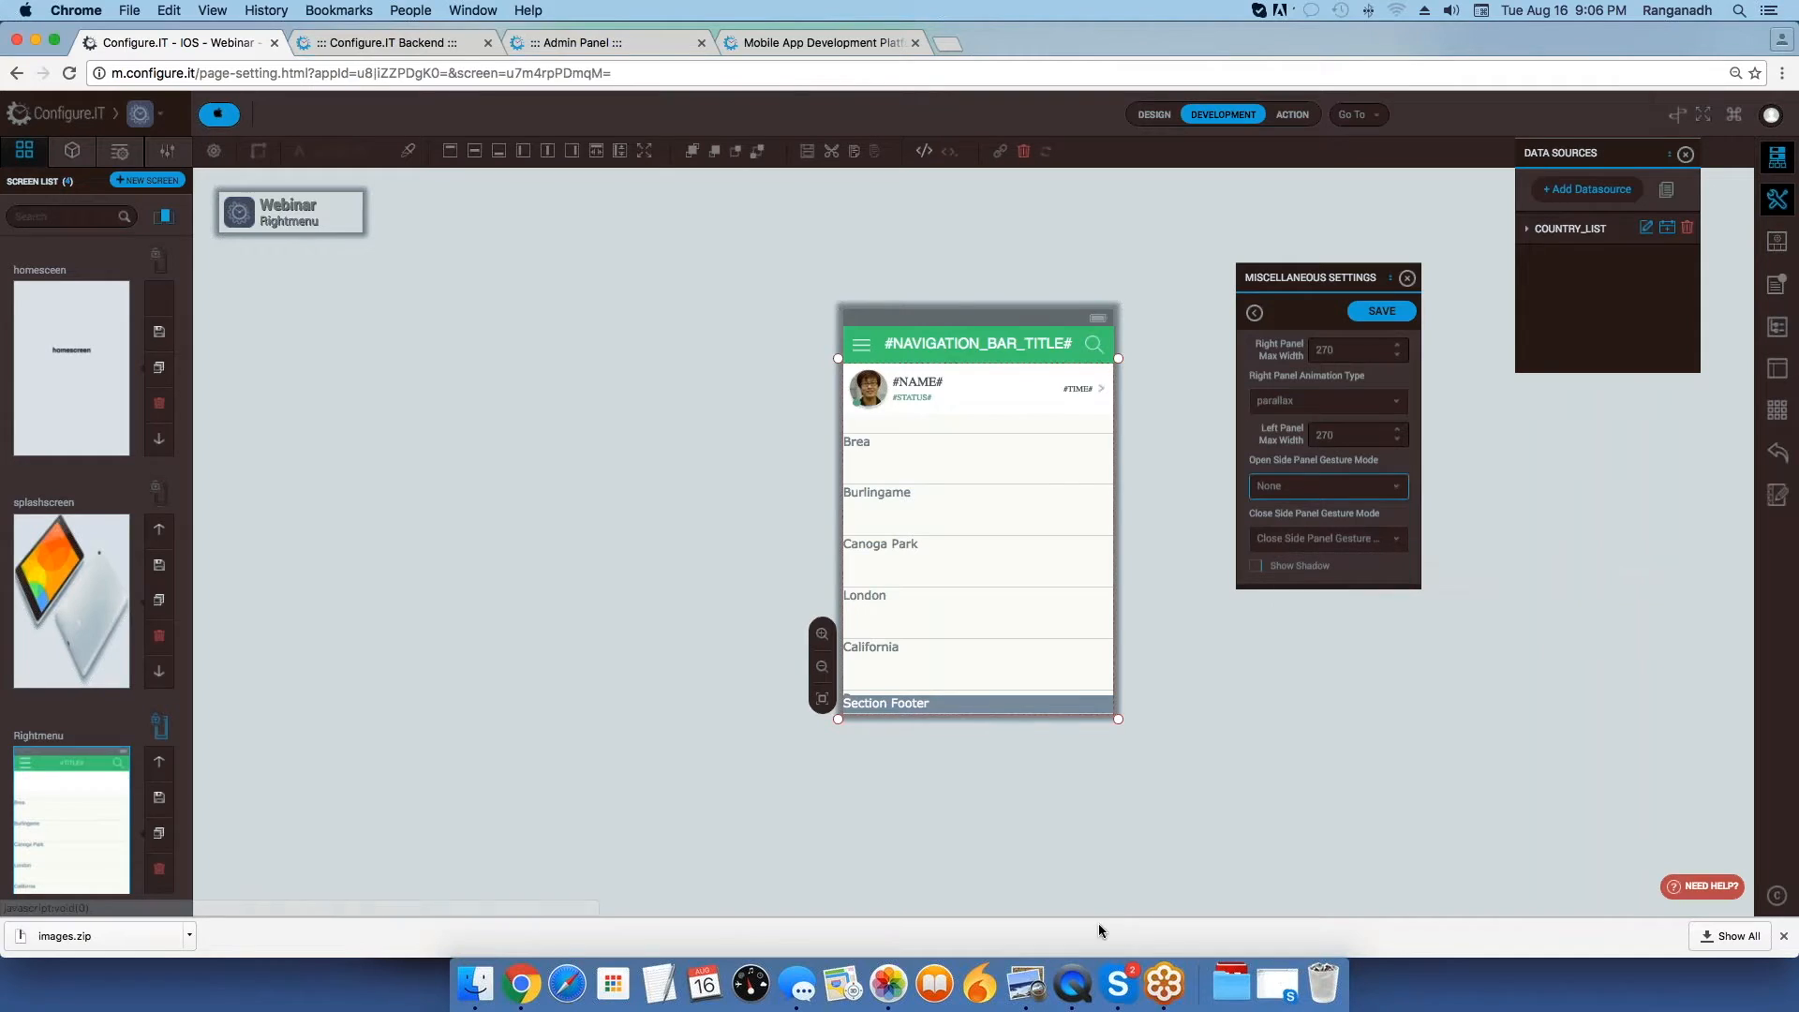
click(1073, 996)
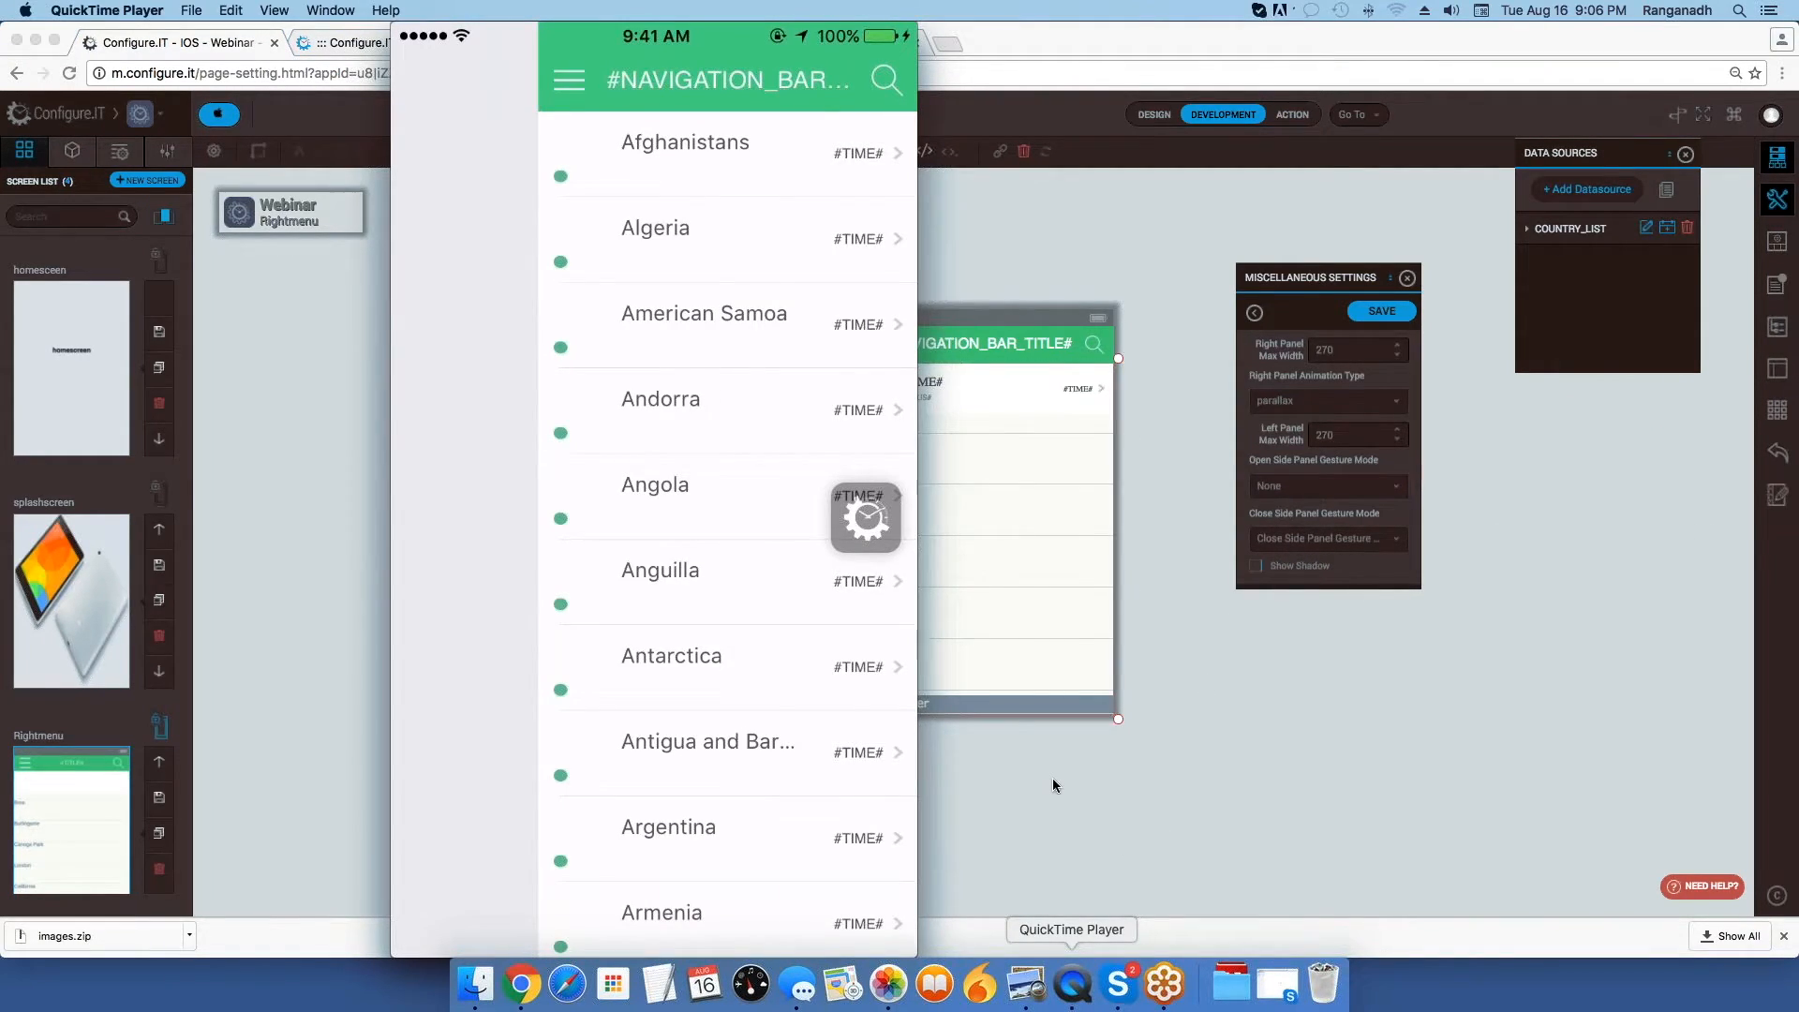
mouse_move(486, 165)
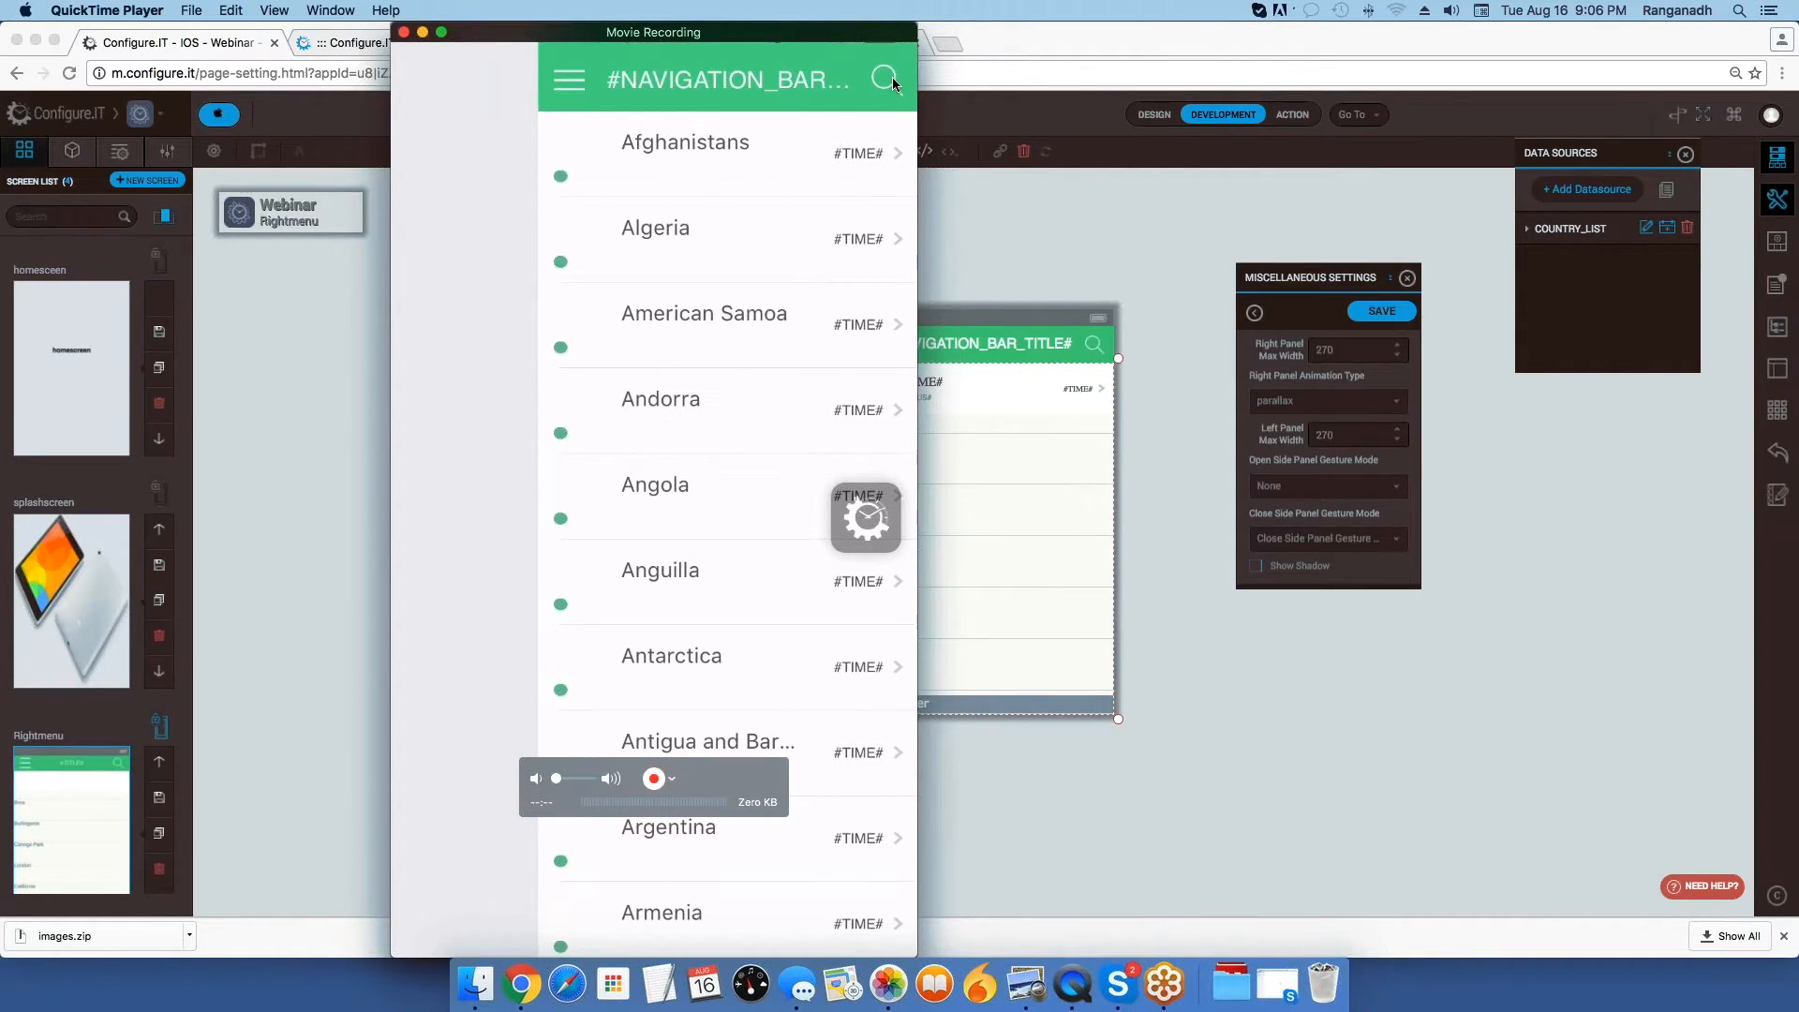
click(1269, 819)
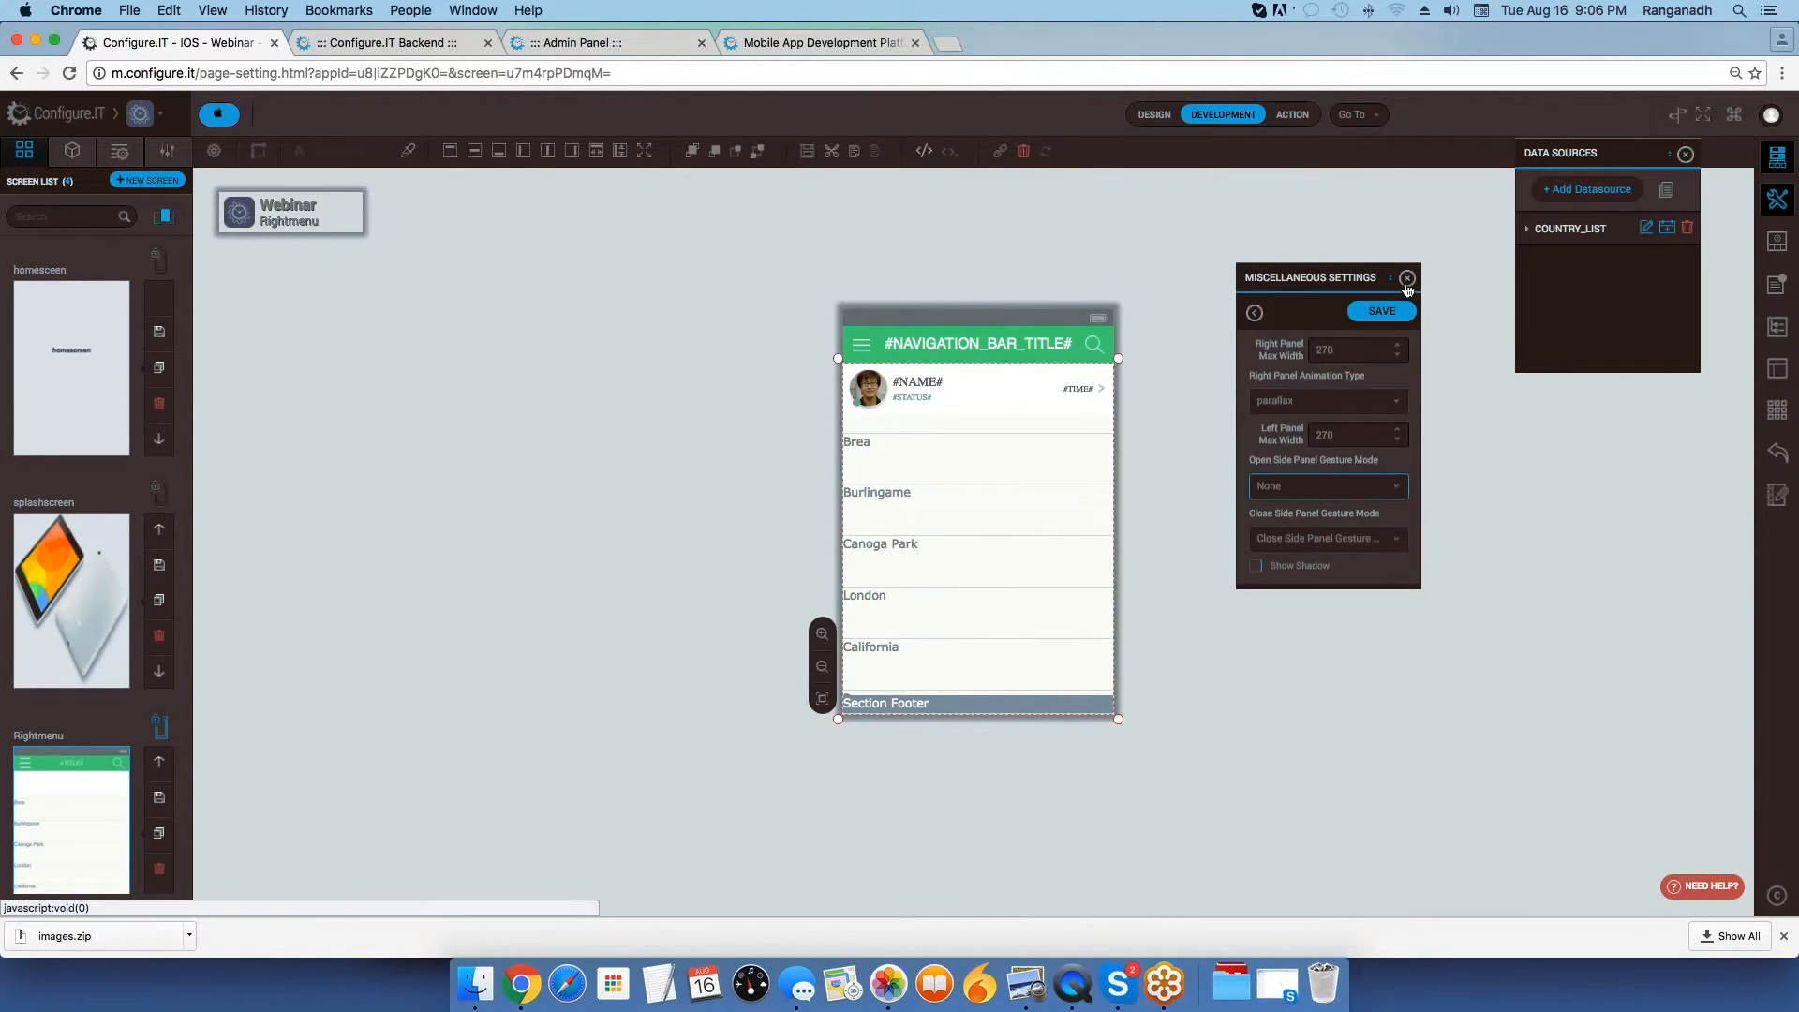
Reselect None as the Open Side Panel Gesture Mode, and close the Miscellaneous Settings without saving along with the Data Sources panel.
click(1306, 494)
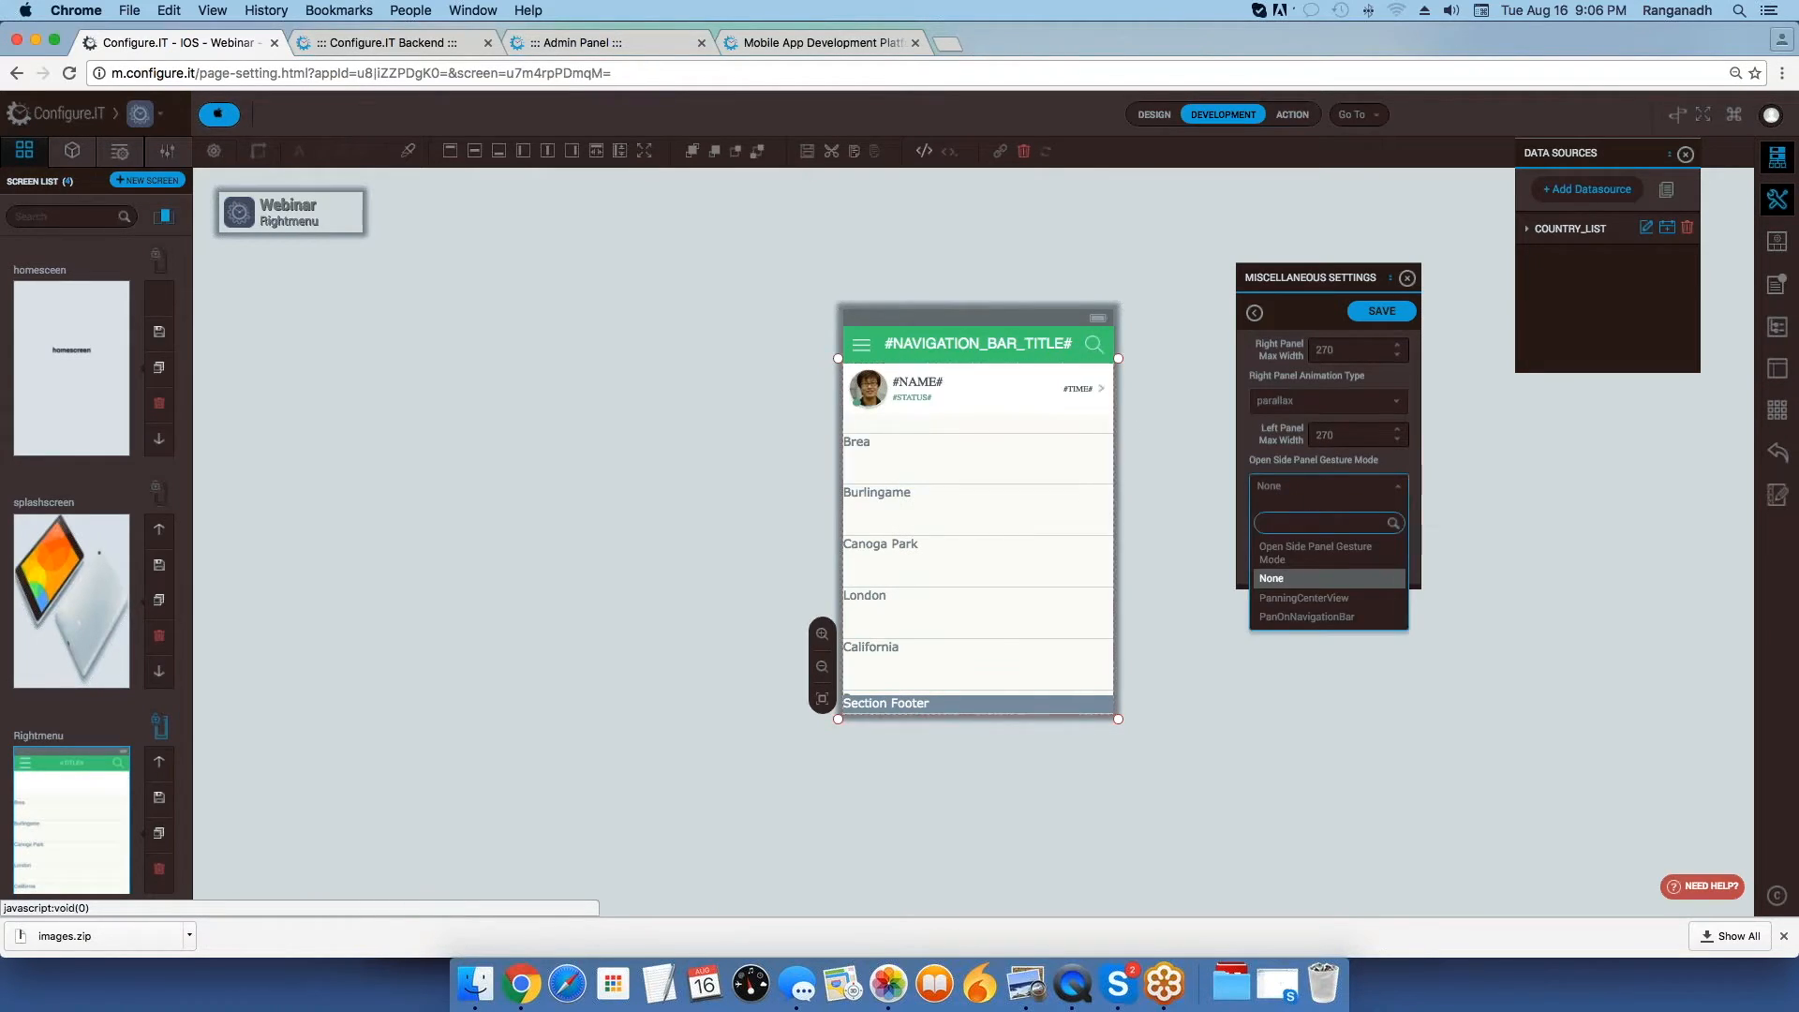
click(1290, 580)
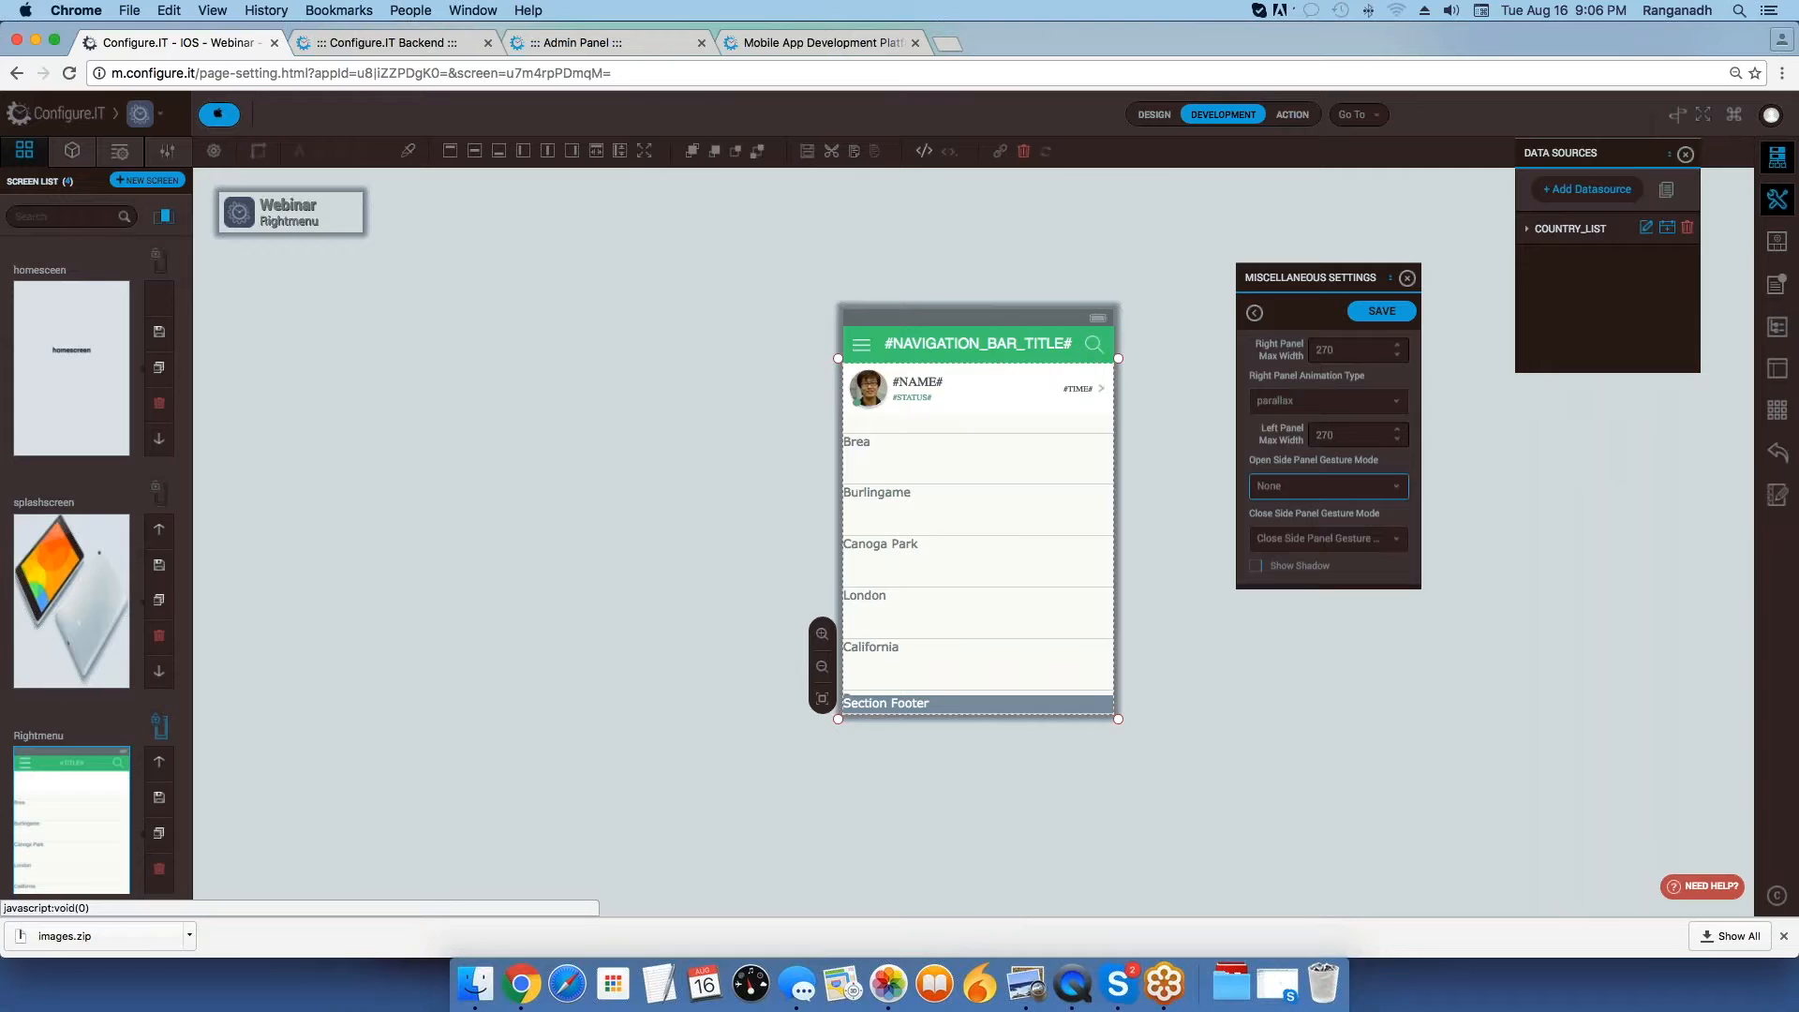
click(1409, 279)
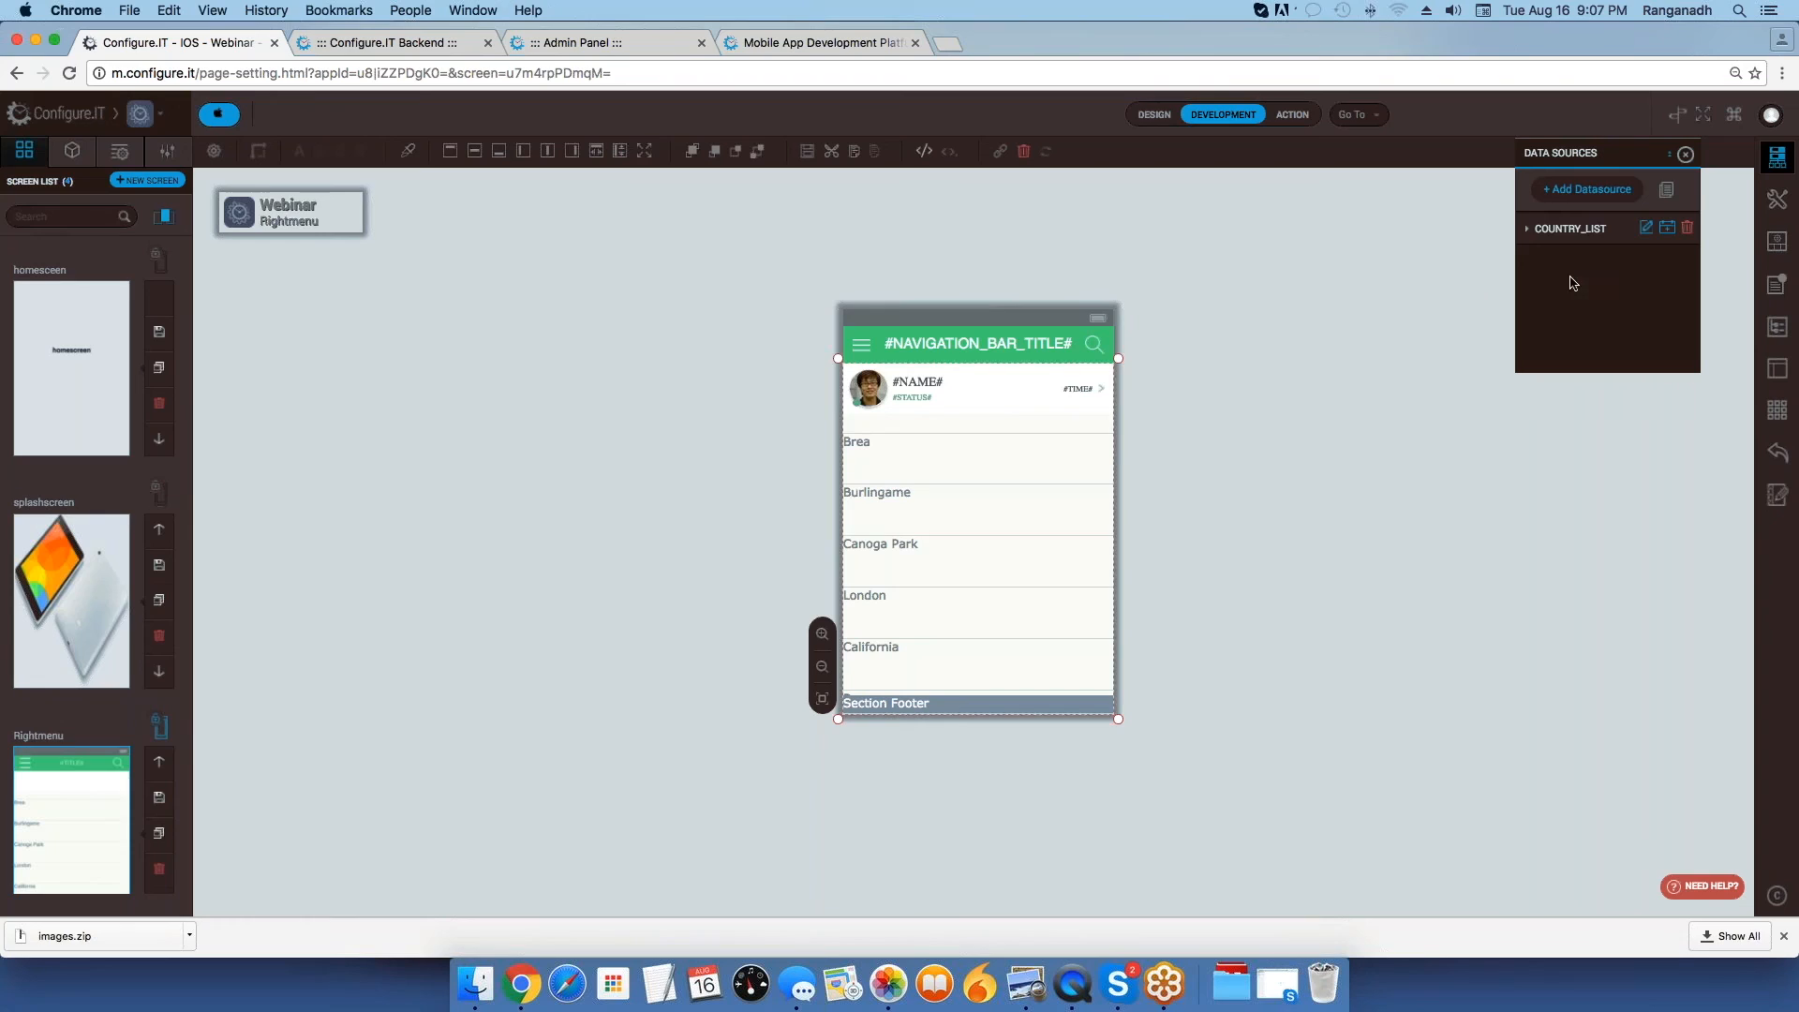
click(1686, 154)
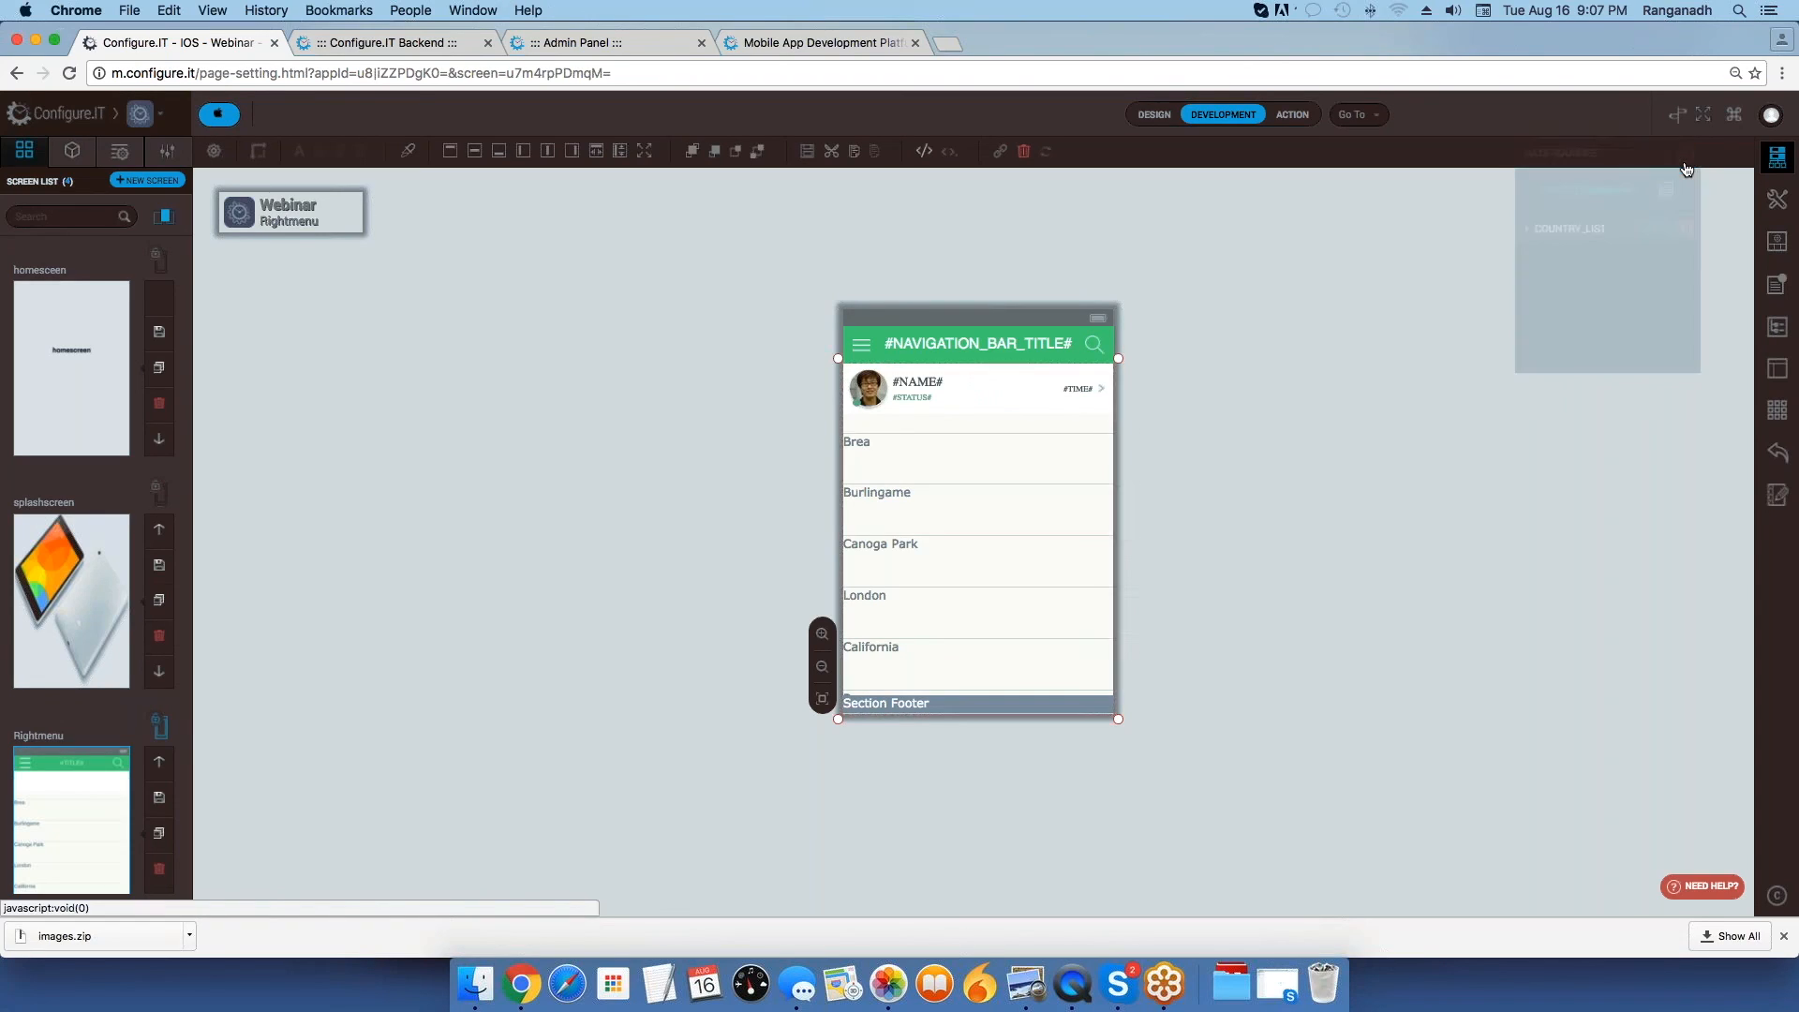